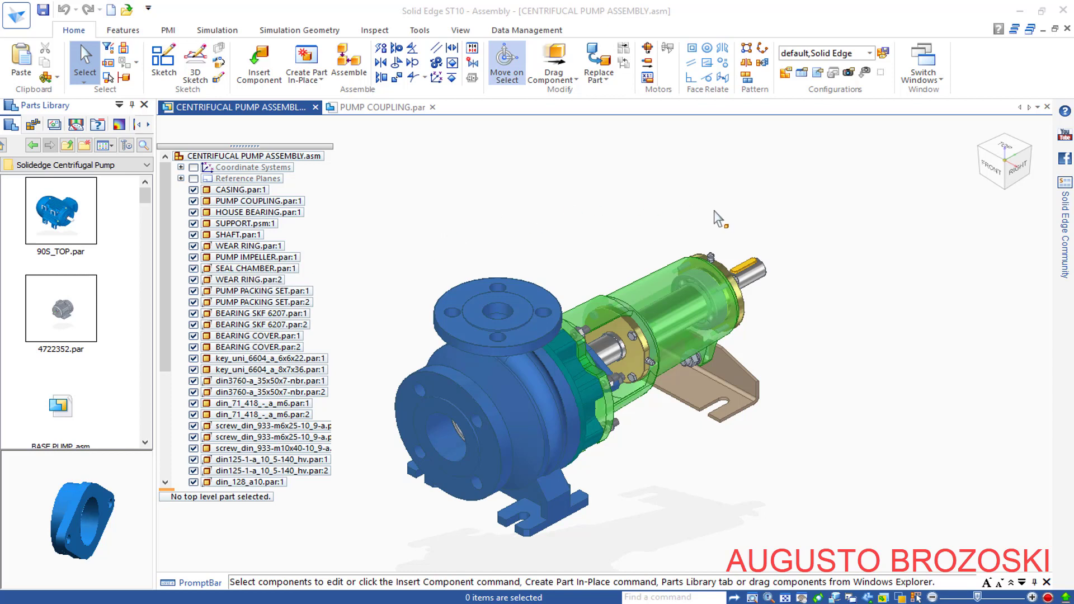
- Orbit the centrifugal pump assembly, then switch to PUMP COUPLING.par and view its back face
mouse_move(622, 463)
middle_down()
mouse_move(662, 427)
mouse_move(503, 246)
middle_up()
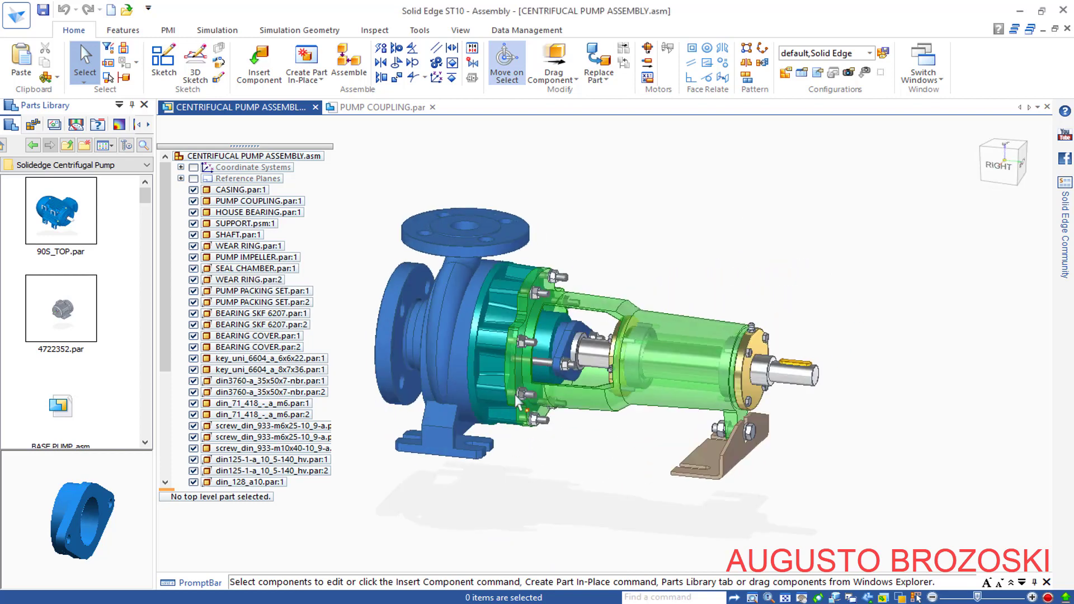
scroll(502, 242, up, 3)
click(499, 236)
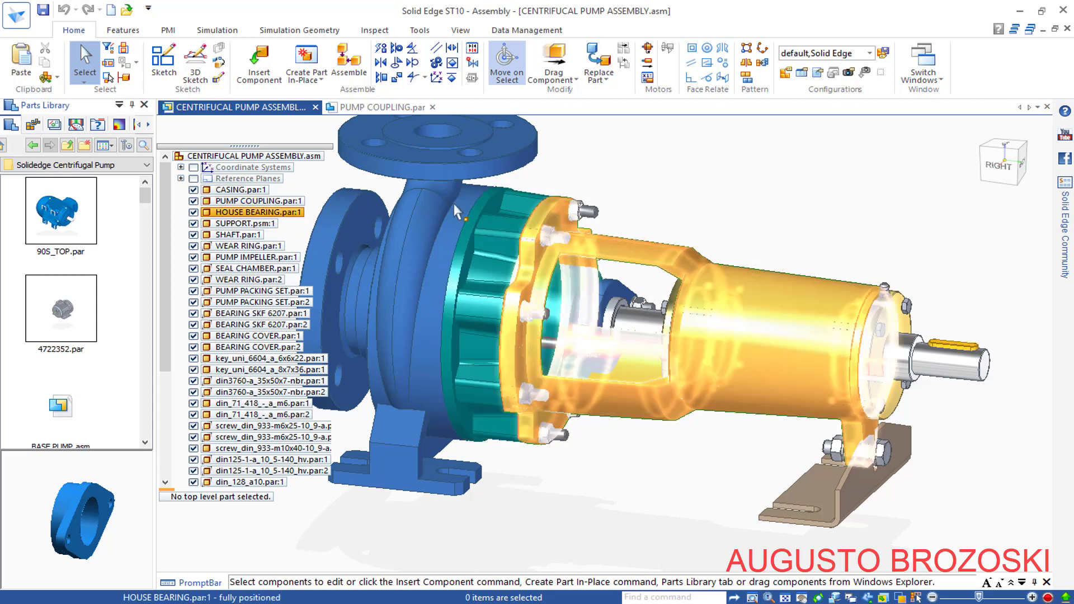
click(392, 108)
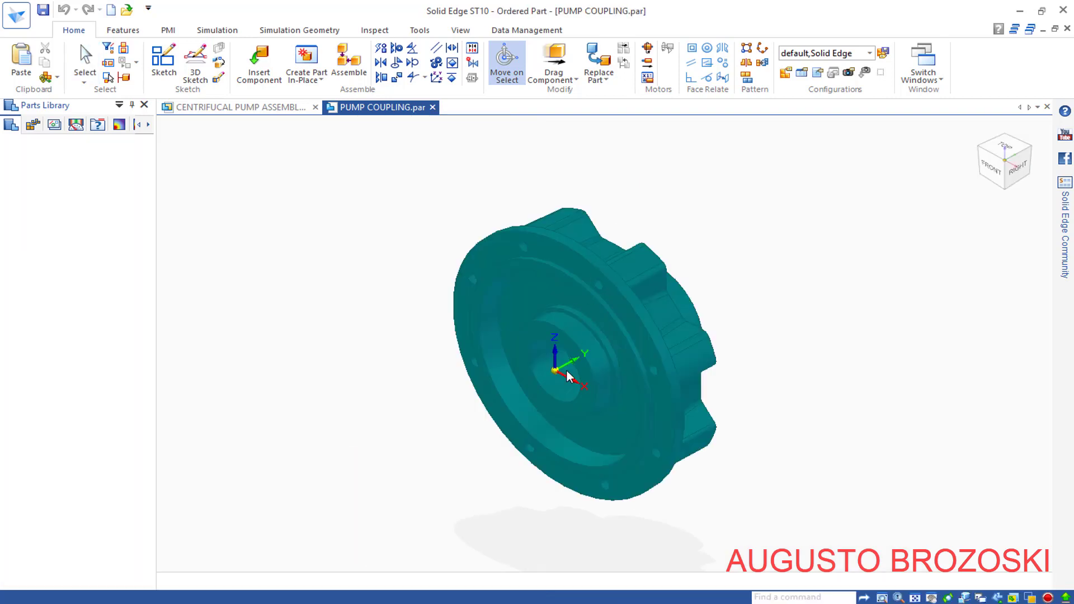
mouse_move(552, 371)
middle_down()
mouse_move(335, 516)
mouse_move(424, 472)
middle_up()
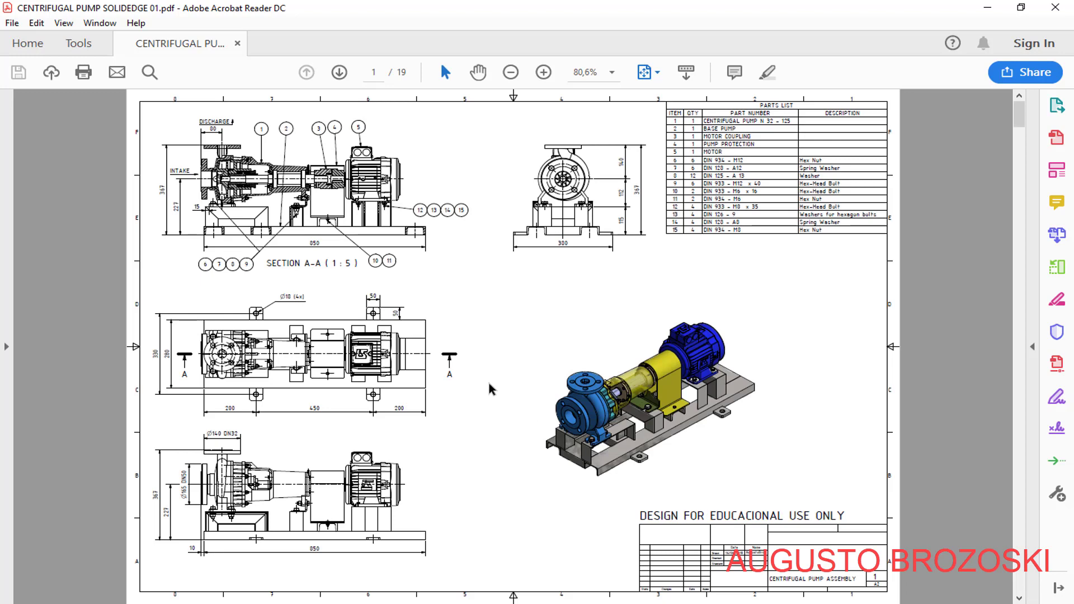
- Scroll through the centrifugal pump drawing PDF from page 1 to page 11
scroll(491, 386, down, 1)
scroll(504, 391, down, 1)
scroll(566, 395, down, 1)
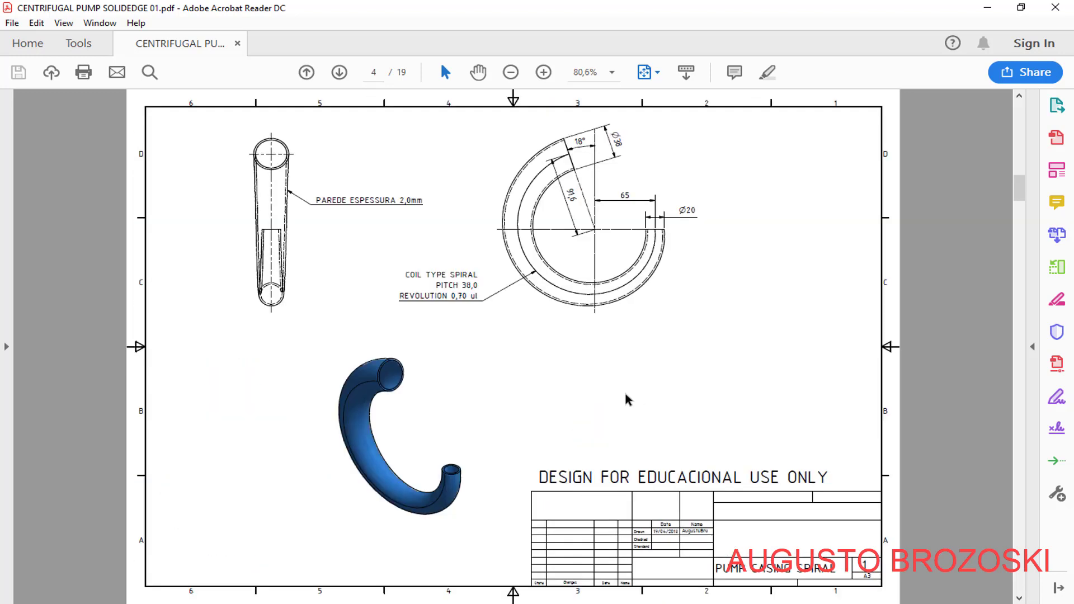
scroll(627, 398, down, 1)
scroll(555, 407, down, 1)
scroll(555, 407, down, 1)
scroll(556, 406, down, 1)
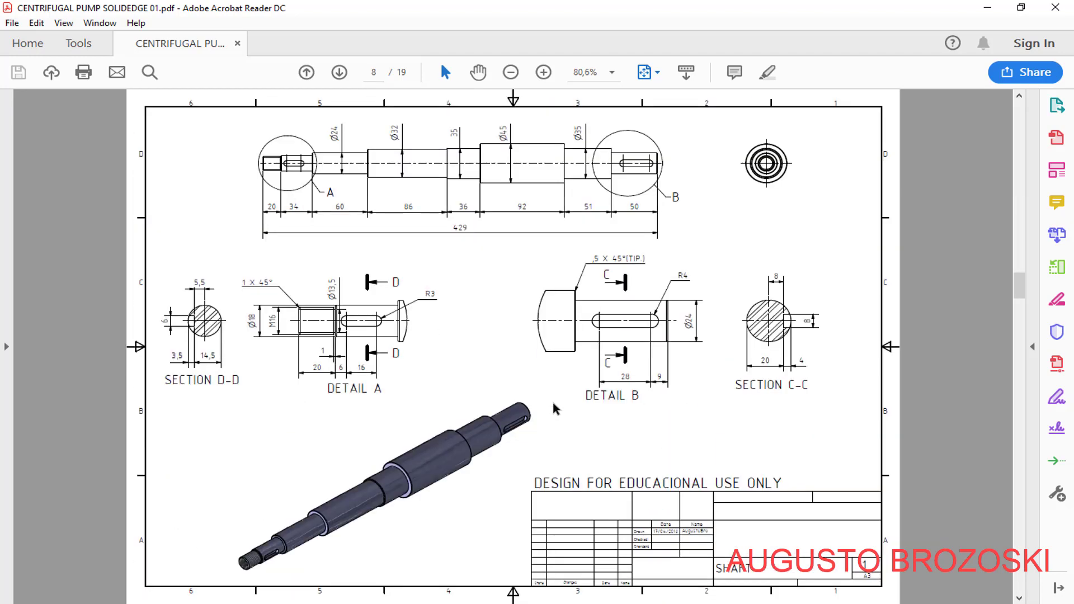
scroll(555, 407, down, 1)
scroll(554, 408, down, 1)
scroll(555, 408, down, 1)
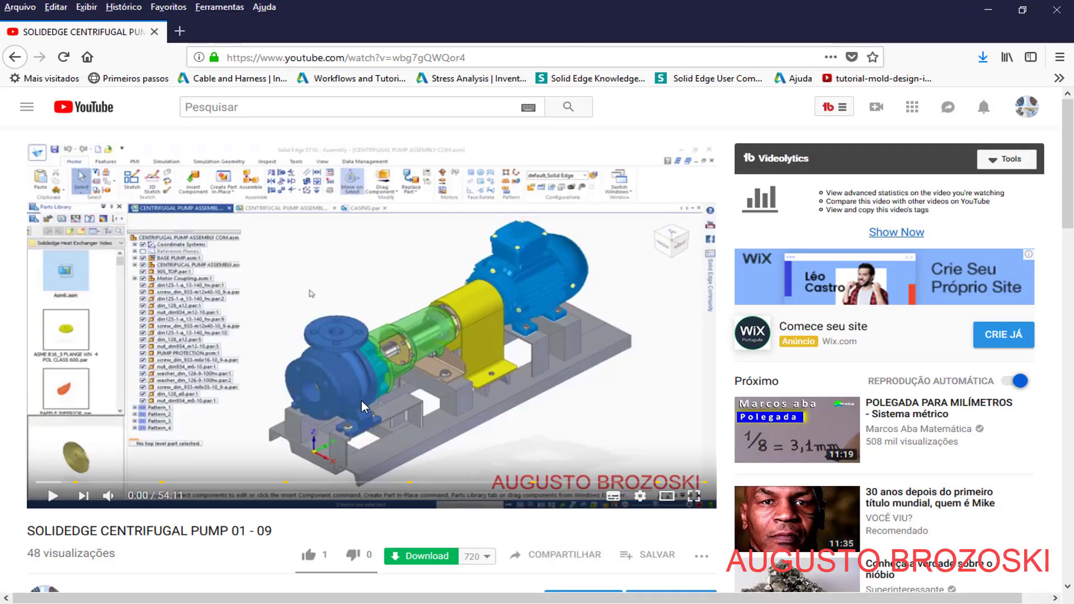
- Expand the SOLIDEDGE CENTRIFUGAL PUMP 01 - 09 video description via MOSTRAR MAIS, then minimize Firefox
scroll(353, 444, down, 2)
scroll(353, 443, down, 1)
scroll(335, 425, up, 2)
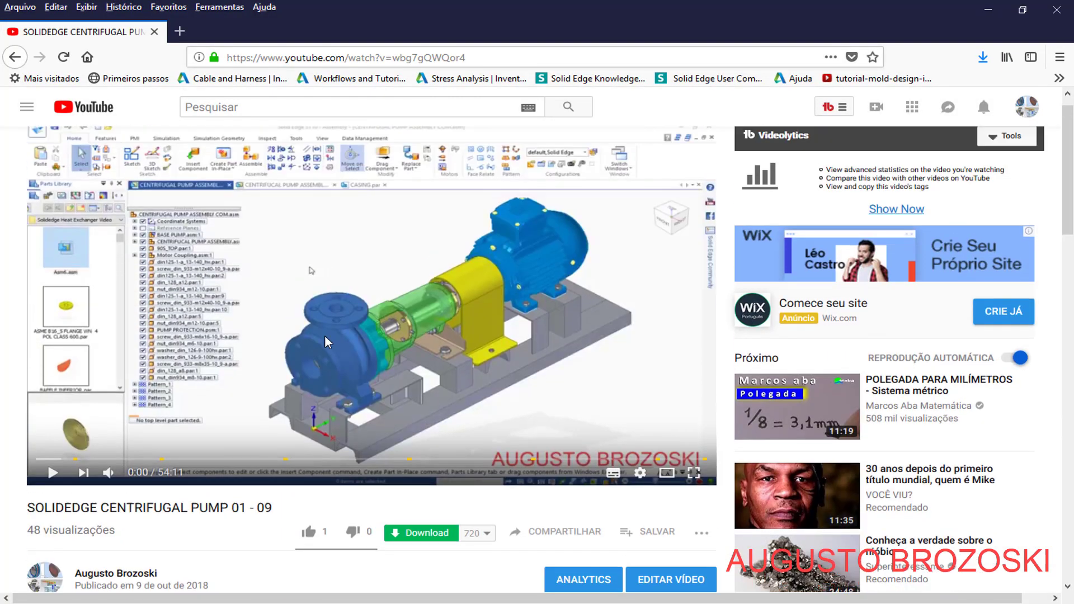
scroll(274, 226, up, 1)
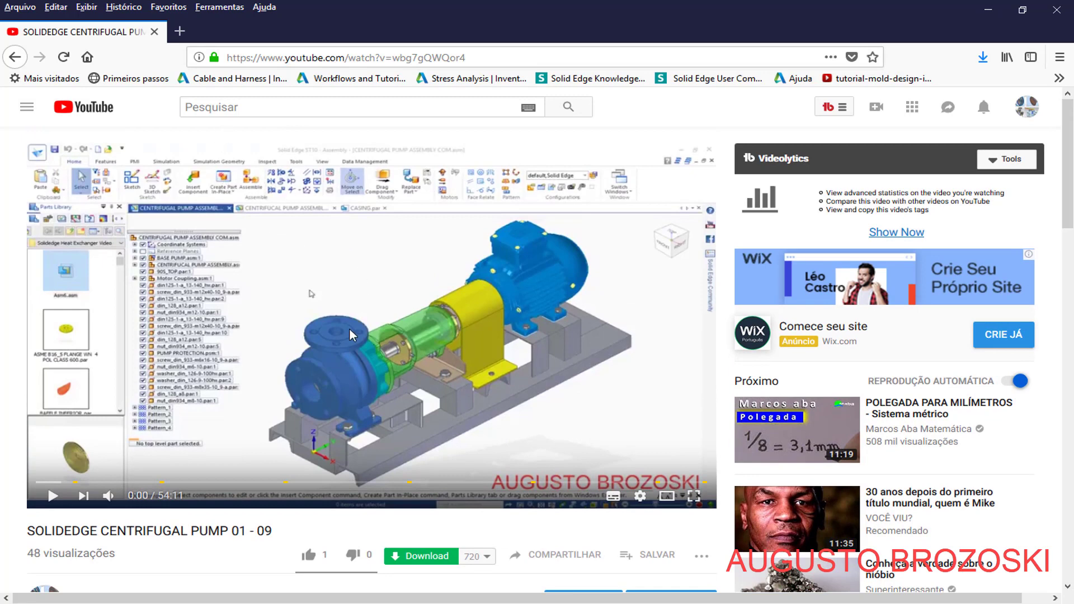
scroll(293, 398, down, 3)
scroll(280, 411, down, 2)
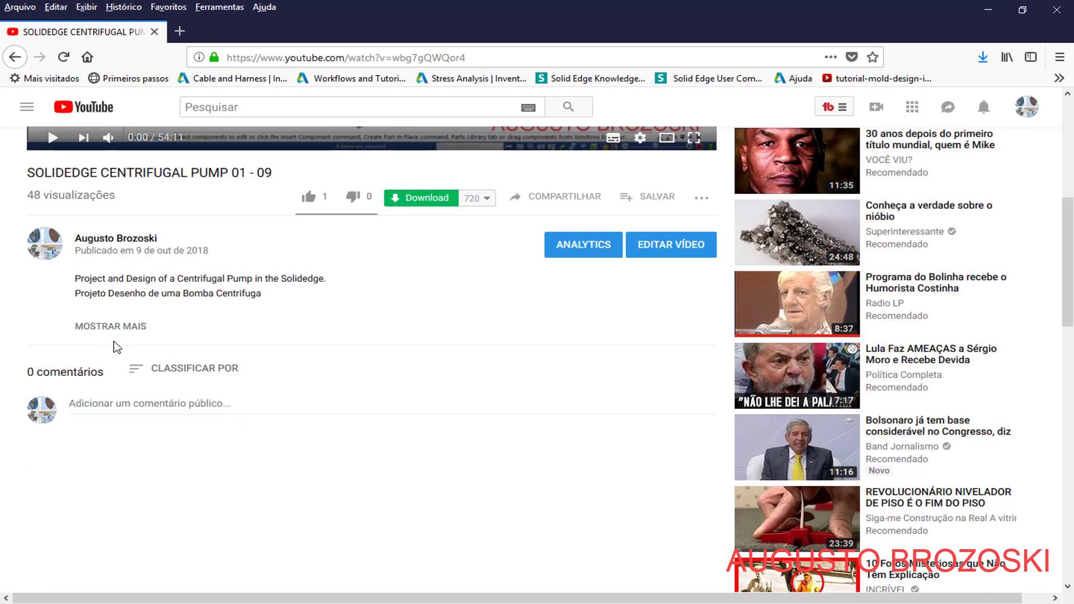
click(125, 330)
scroll(352, 434, down, 1)
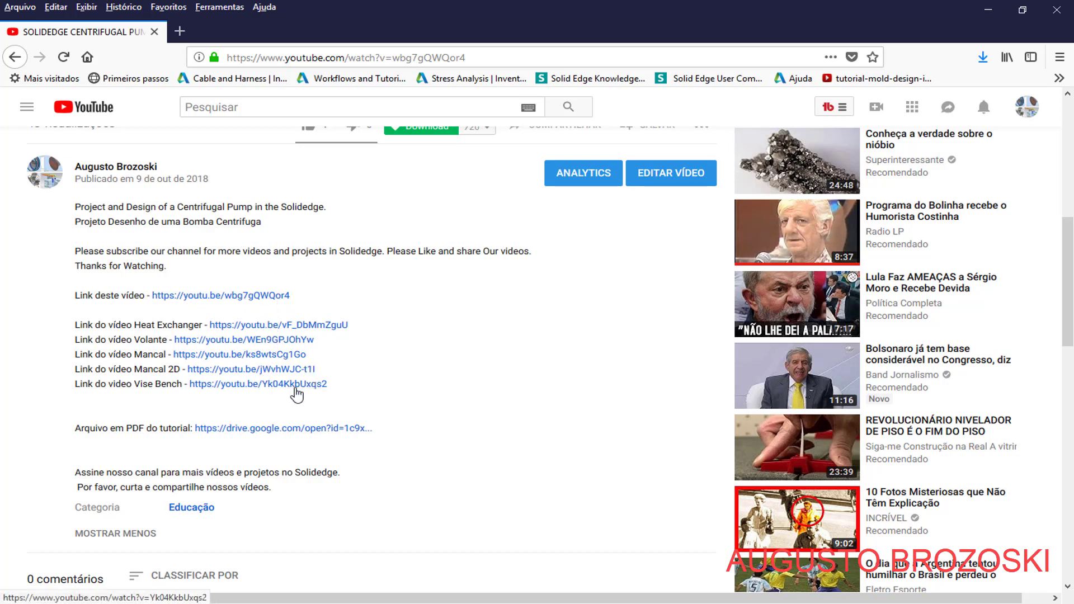
scroll(402, 403, up, 5)
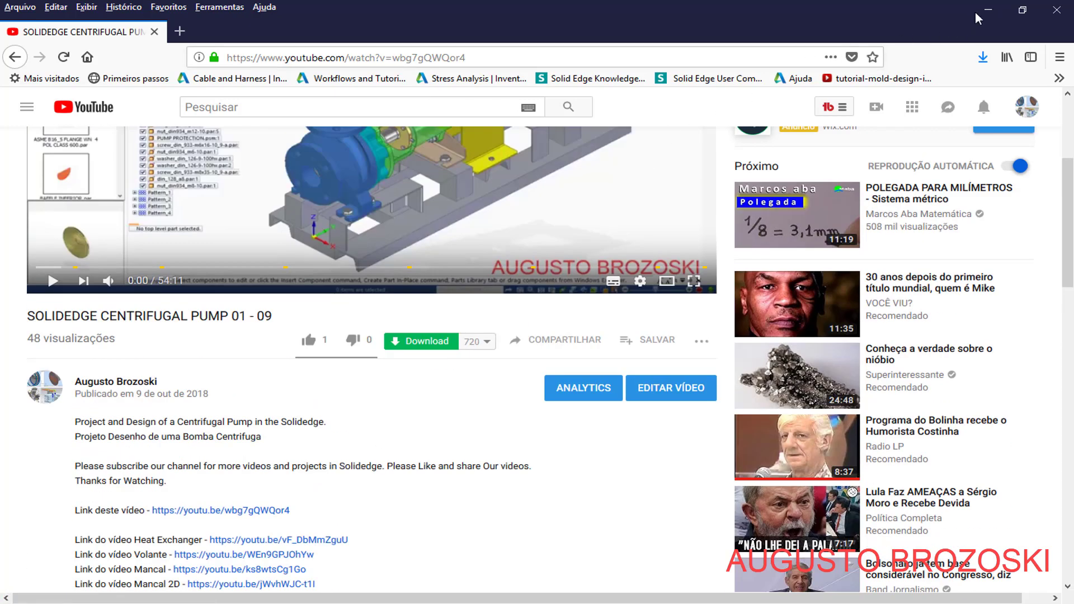
click(980, 13)
- Create a new ISO Metric Part (Part3), glance at the coupling PDF, and bring up Save As
click(987, 8)
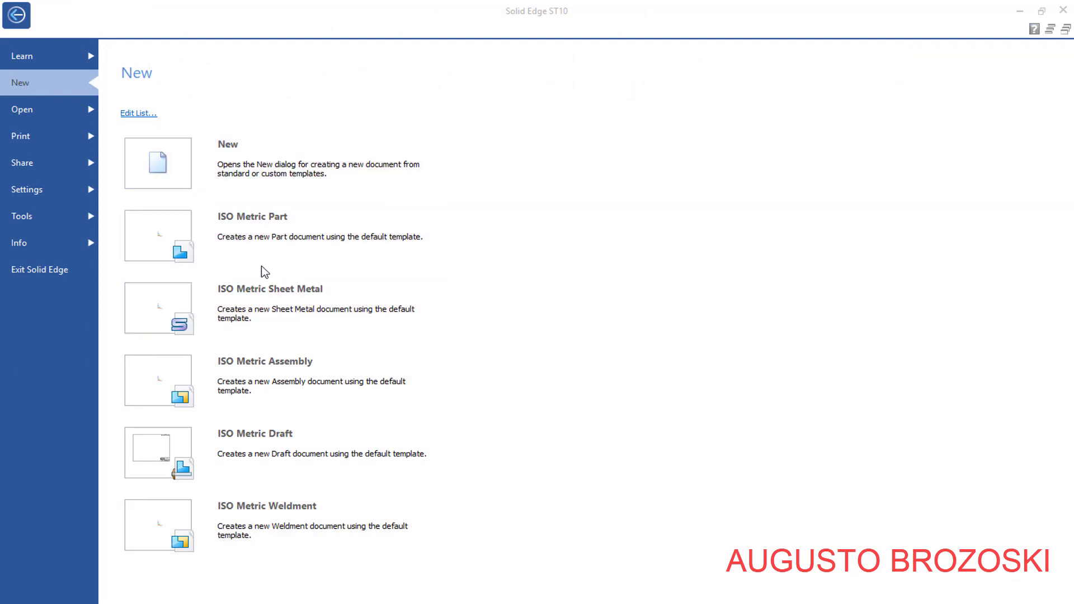
click(250, 235)
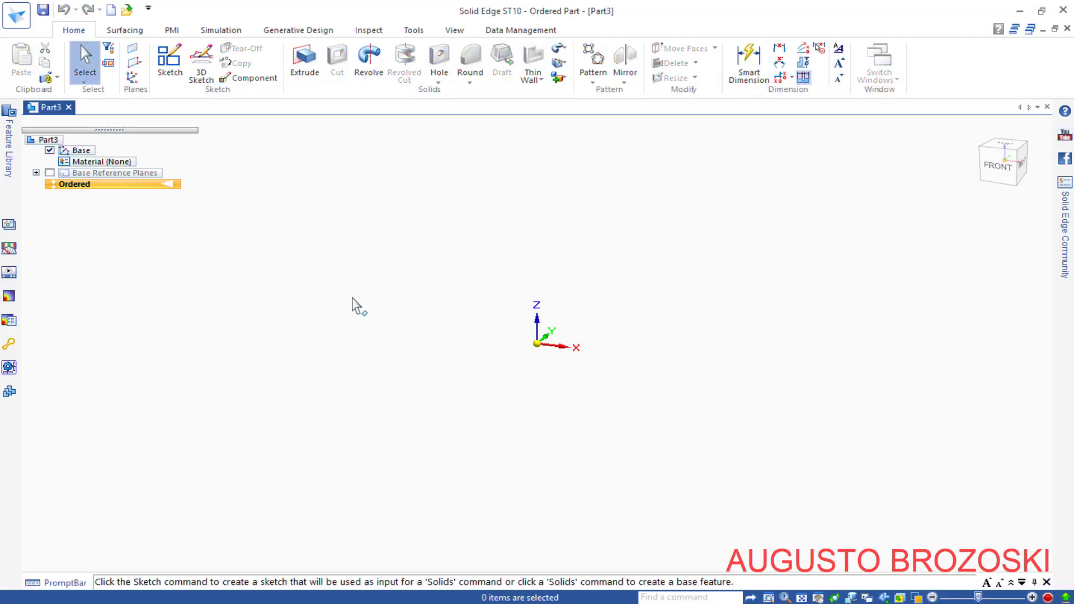
key(alt+Tab)
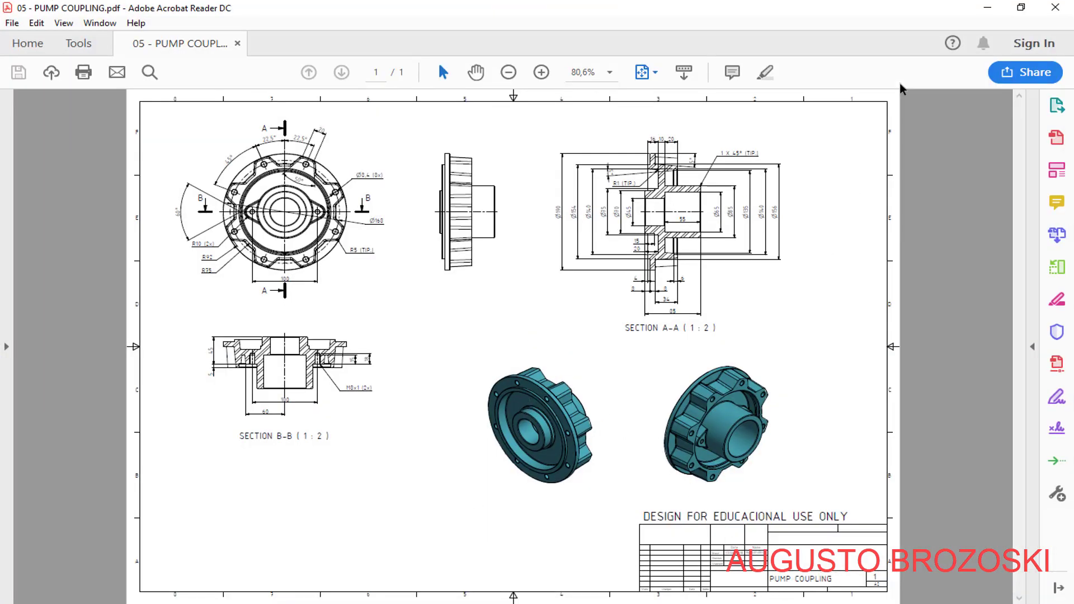
click(987, 7)
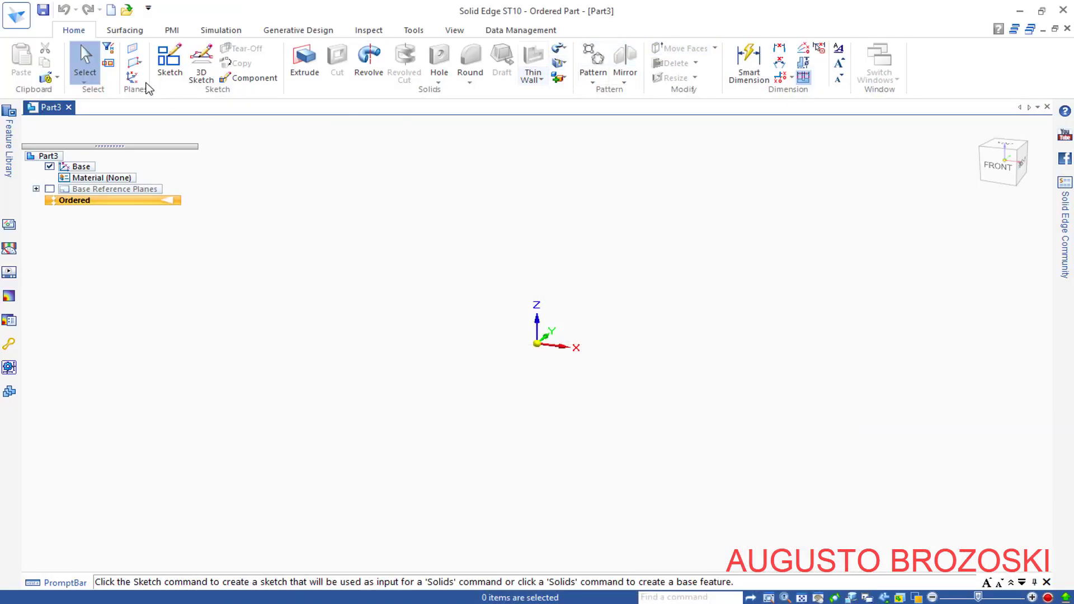
click(43, 9)
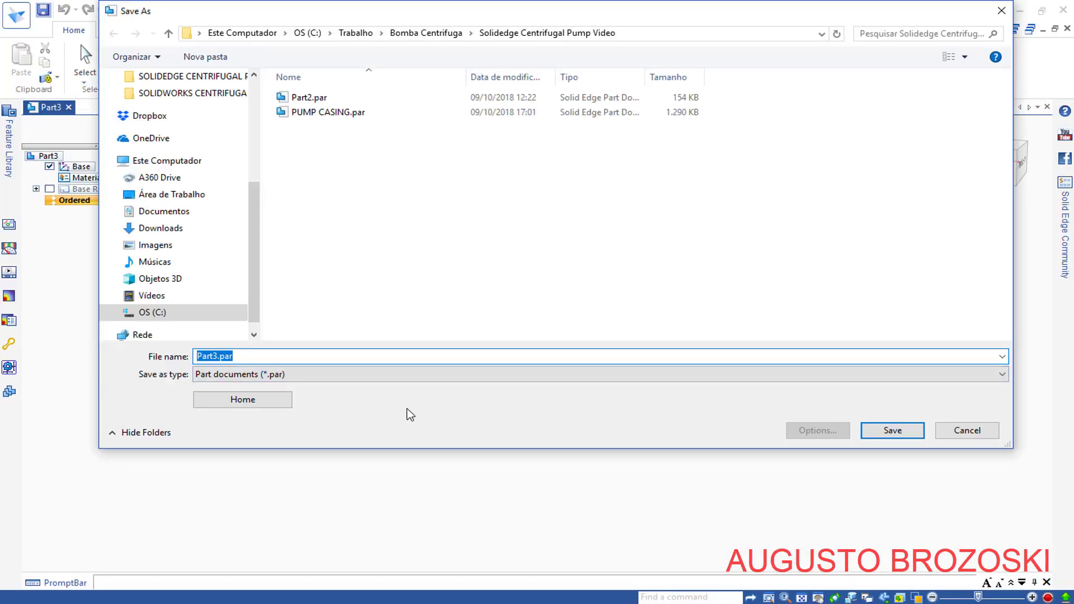
- Save the new part with the file name PUMP COUPLING
text(PUM)
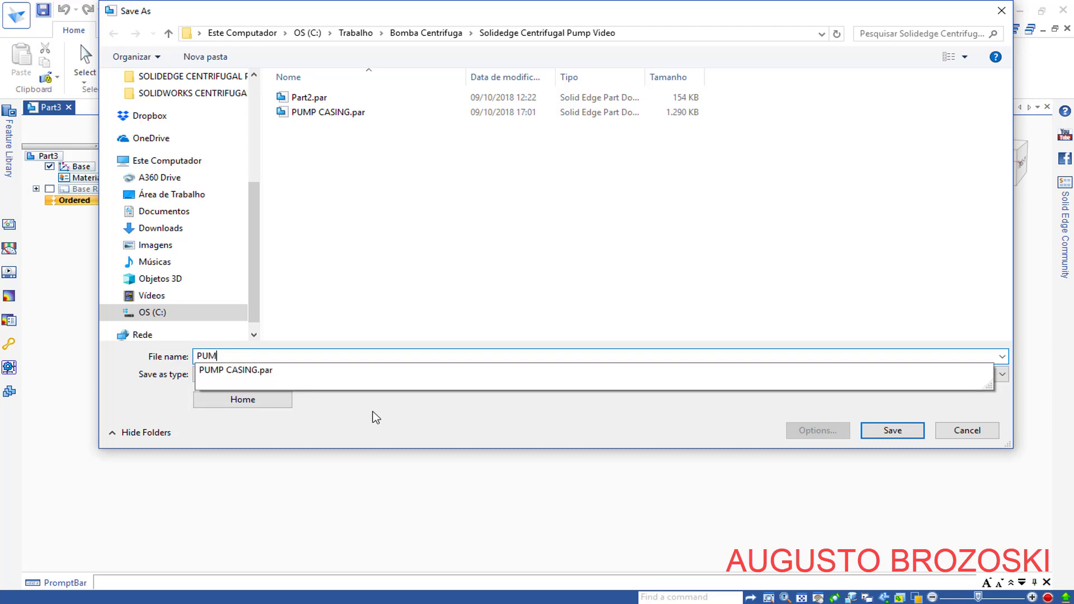
text(P COU)
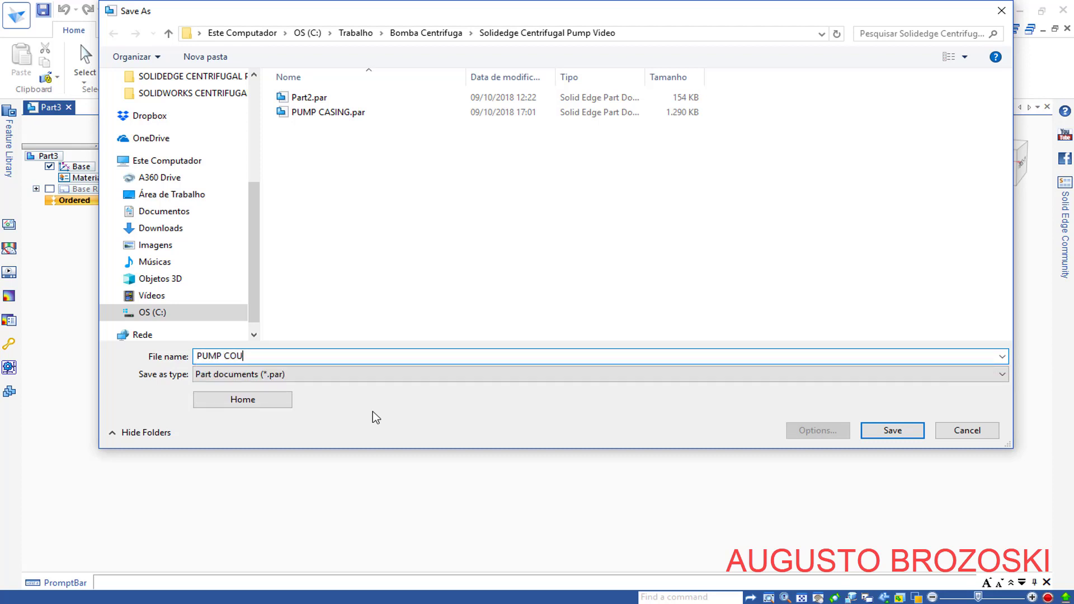
text(PLING)
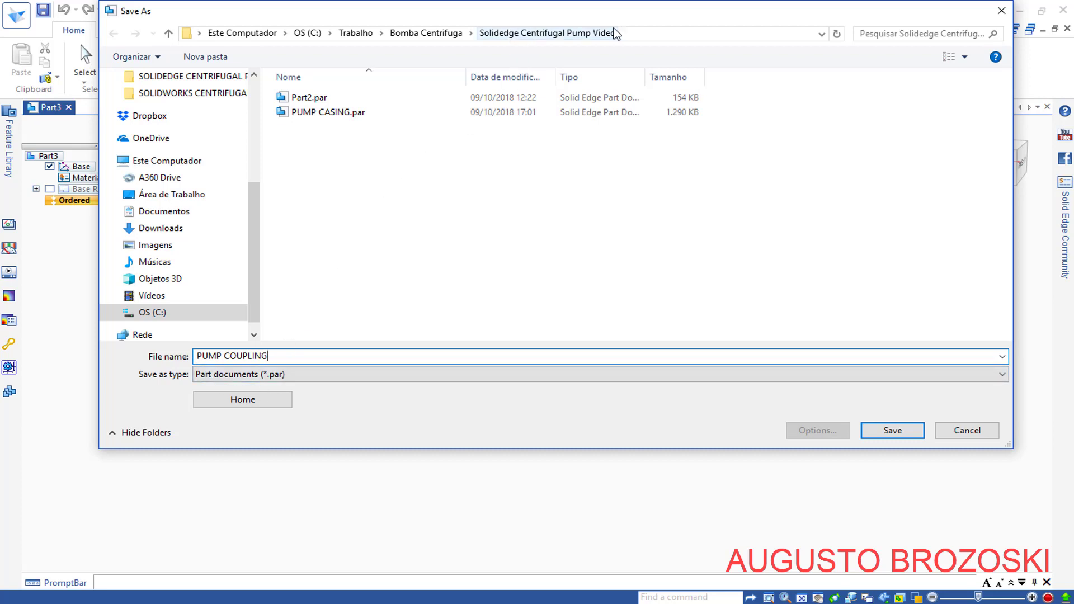
click(894, 431)
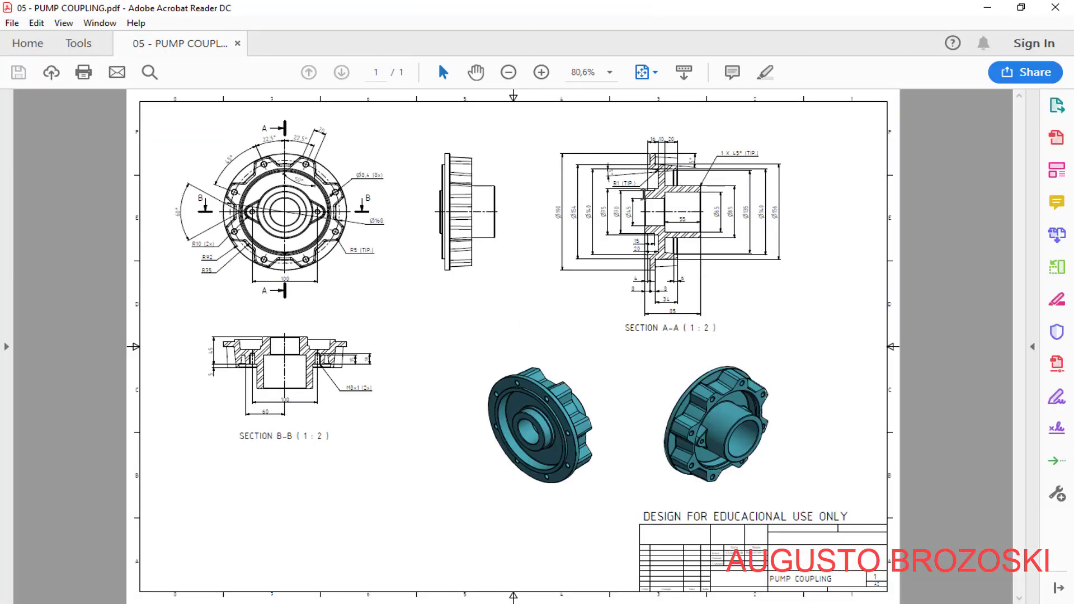
- Zoom the PUMP COUPLING drawing to 200% and pan to Section A-A, then return to Solid Edge
click(541, 72)
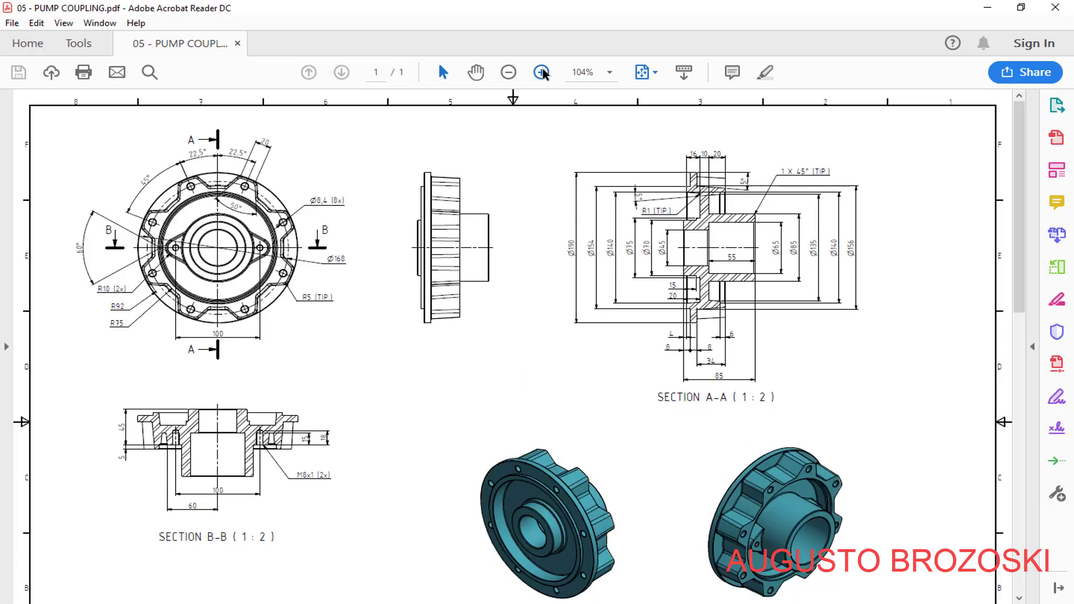
click(541, 72)
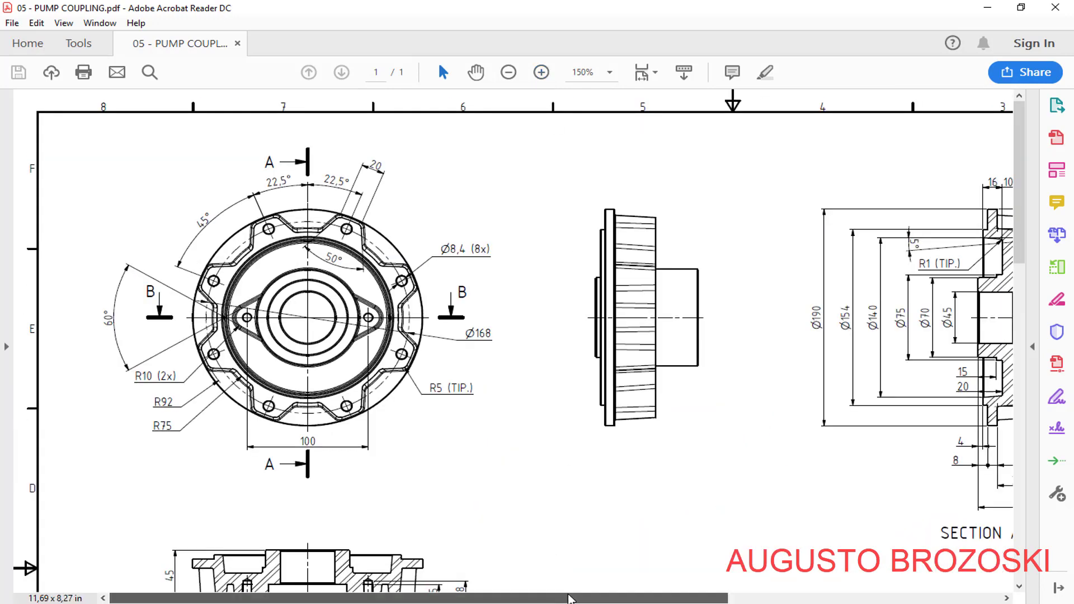
drag(571, 596, 834, 596)
click(541, 72)
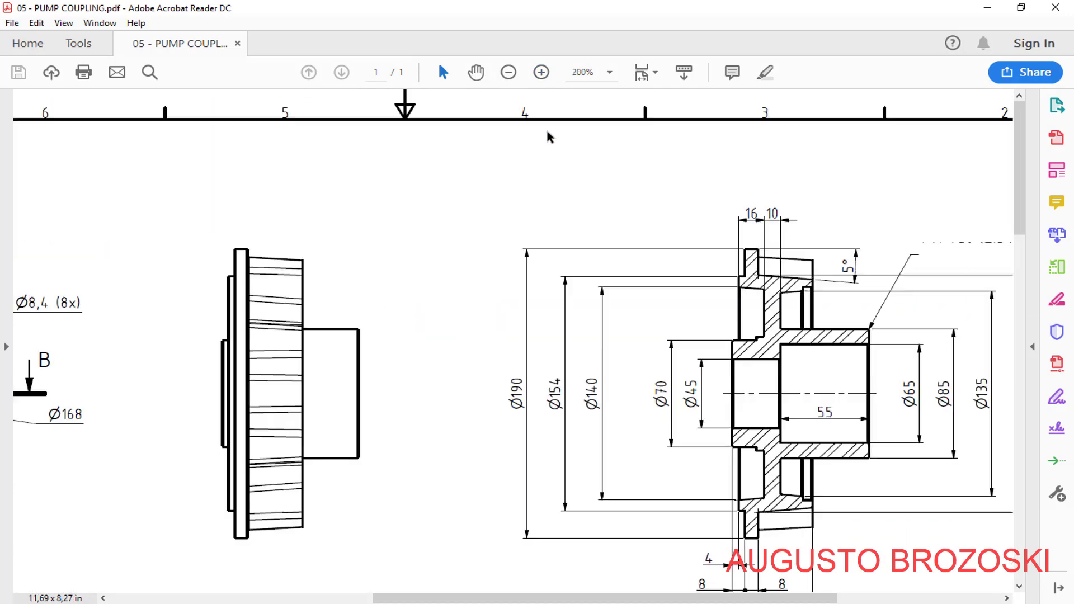
drag(517, 597, 662, 598)
scroll(594, 432, down, 1)
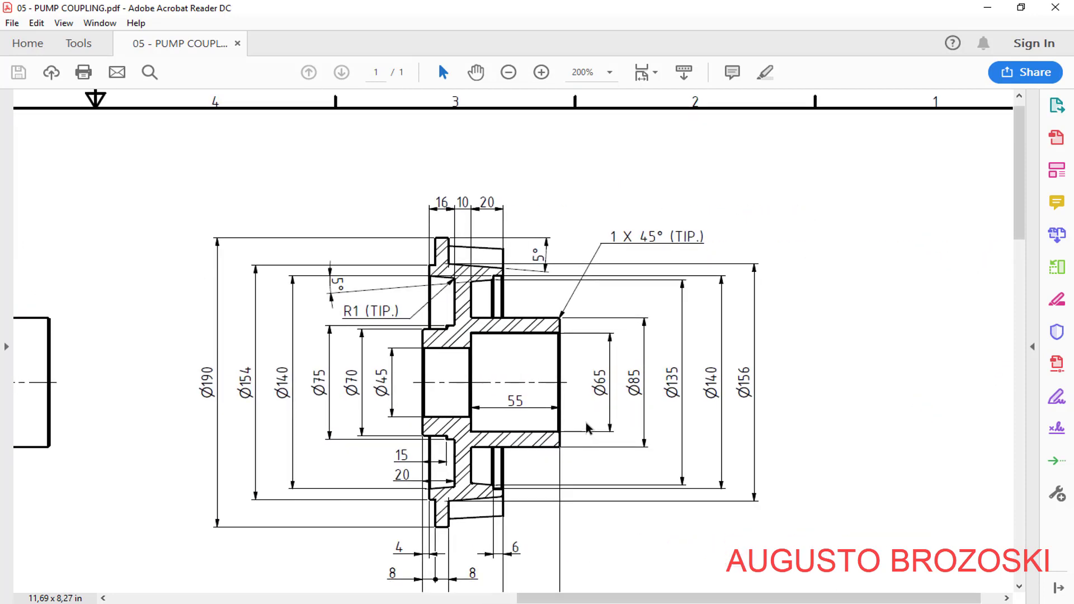
scroll(579, 421, down, 1)
scroll(563, 412, down, 2)
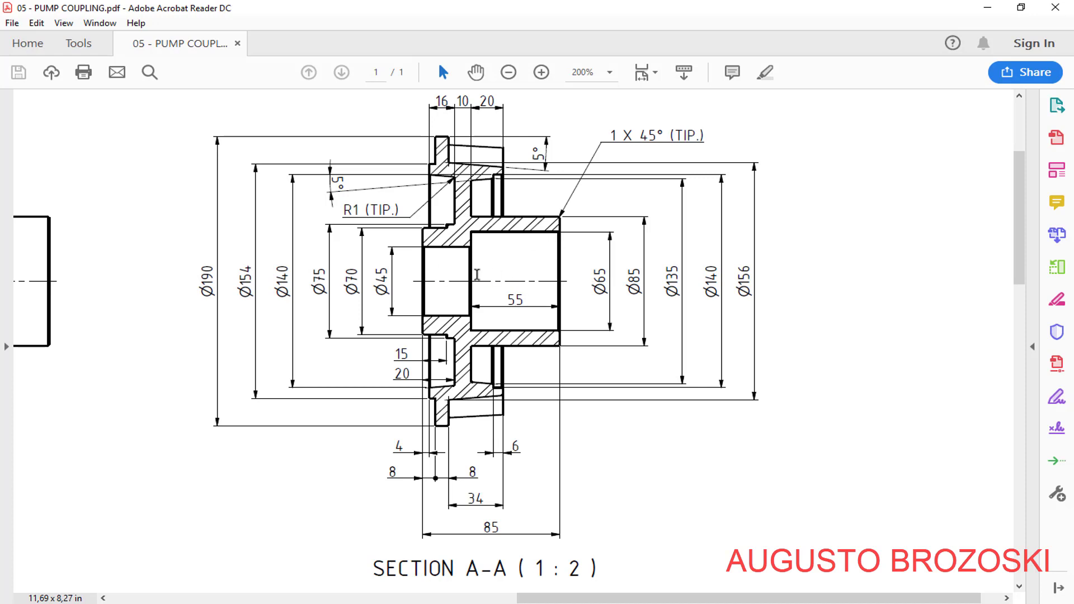
click(987, 8)
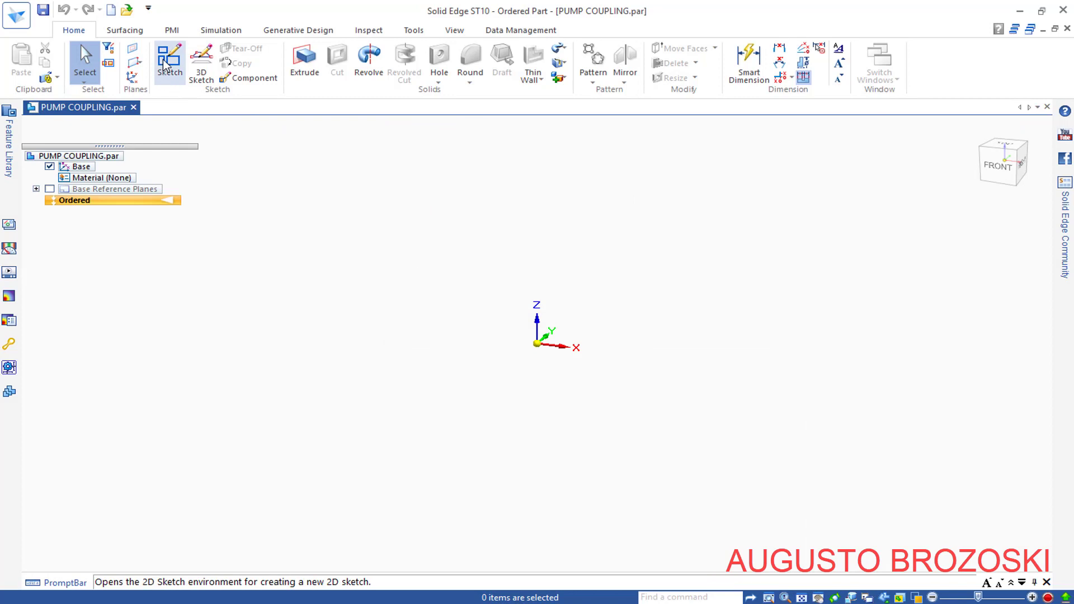
- Start Sketch 1 on the Right plane and begin a line at the origin
click(170, 60)
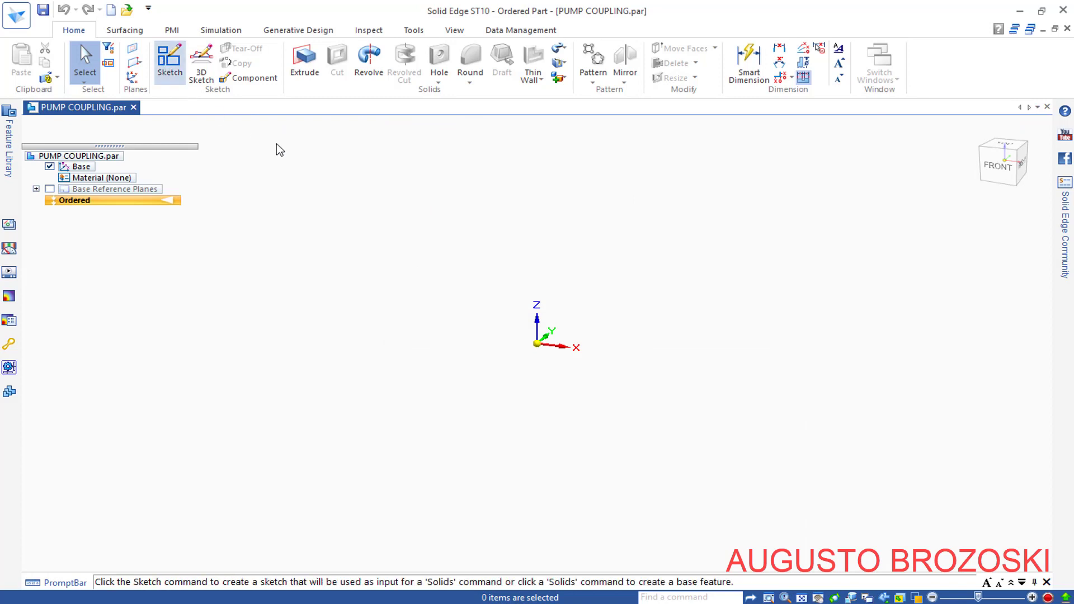
click(552, 298)
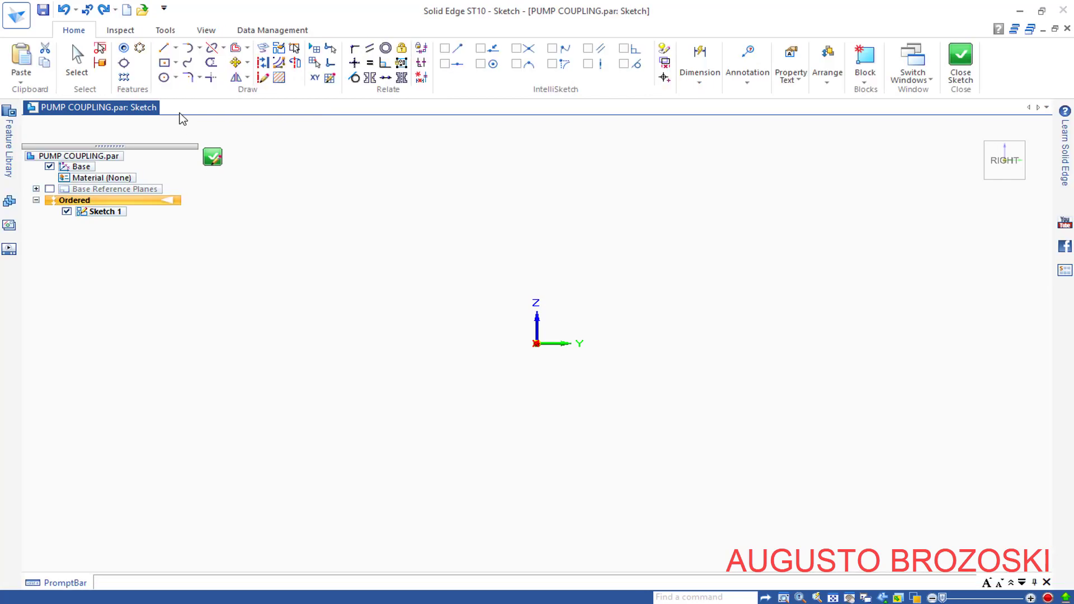
click(166, 55)
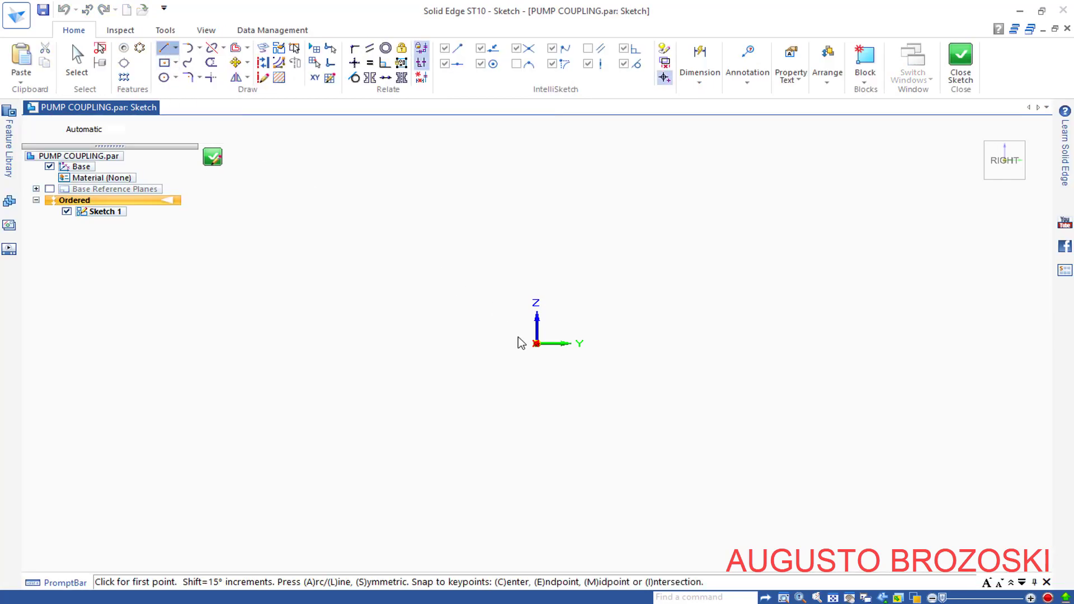
click(535, 343)
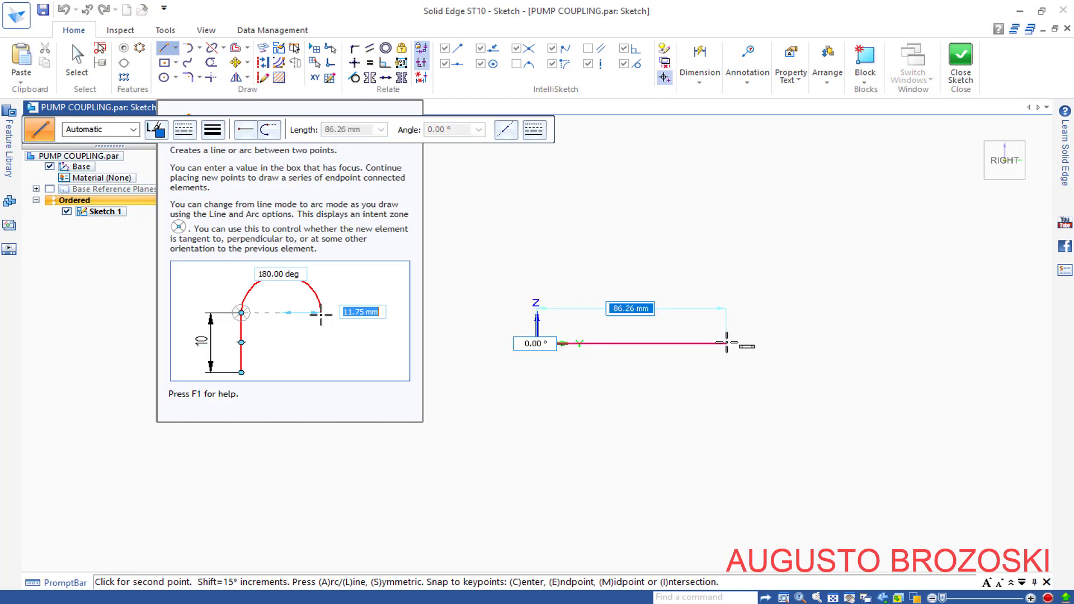
- Check the PDF drawing, then finish the line as an 85 mm horizontal segment
key(alt+Tab)
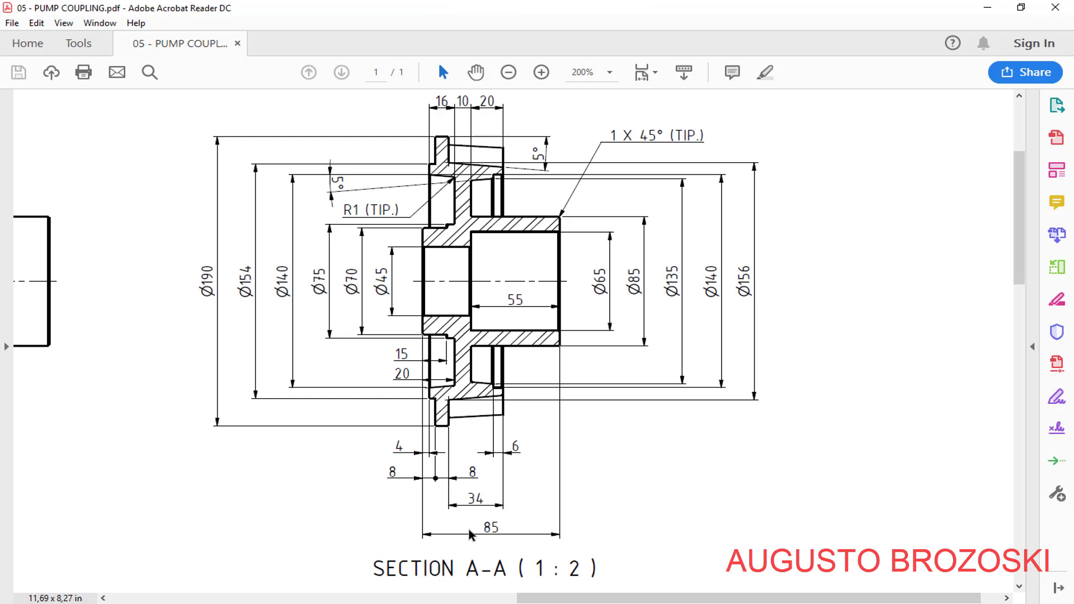
click(987, 8)
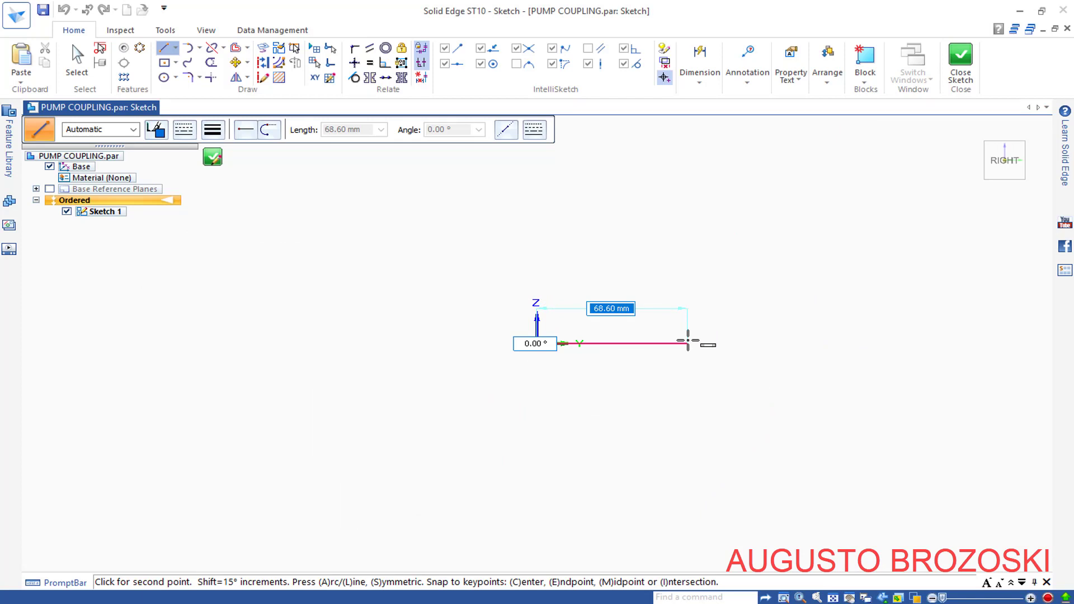
text(85)
key(Tab)
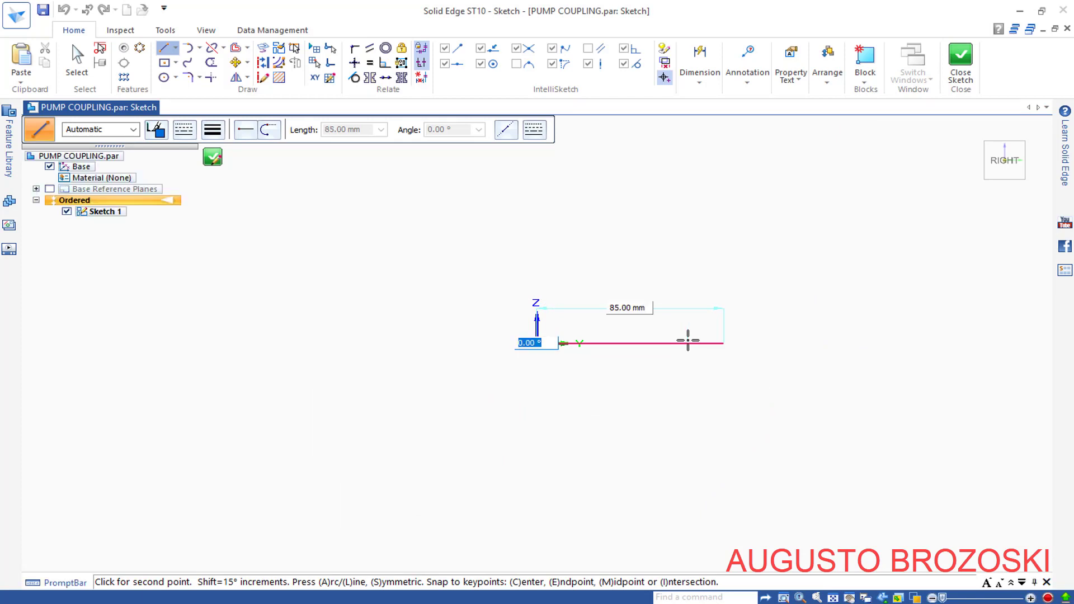
key(Return)
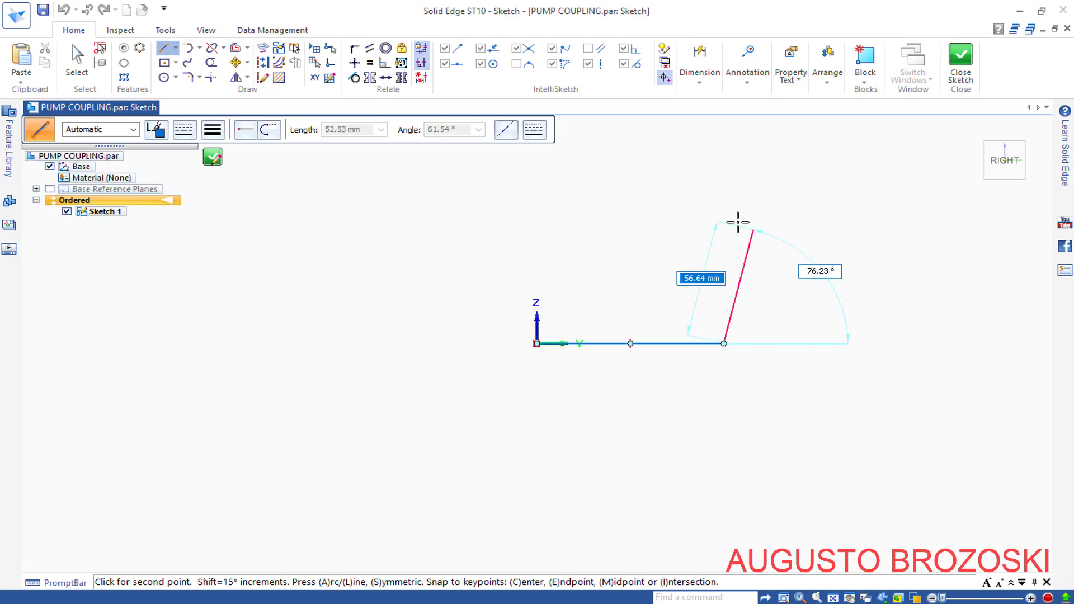
key(Escape)
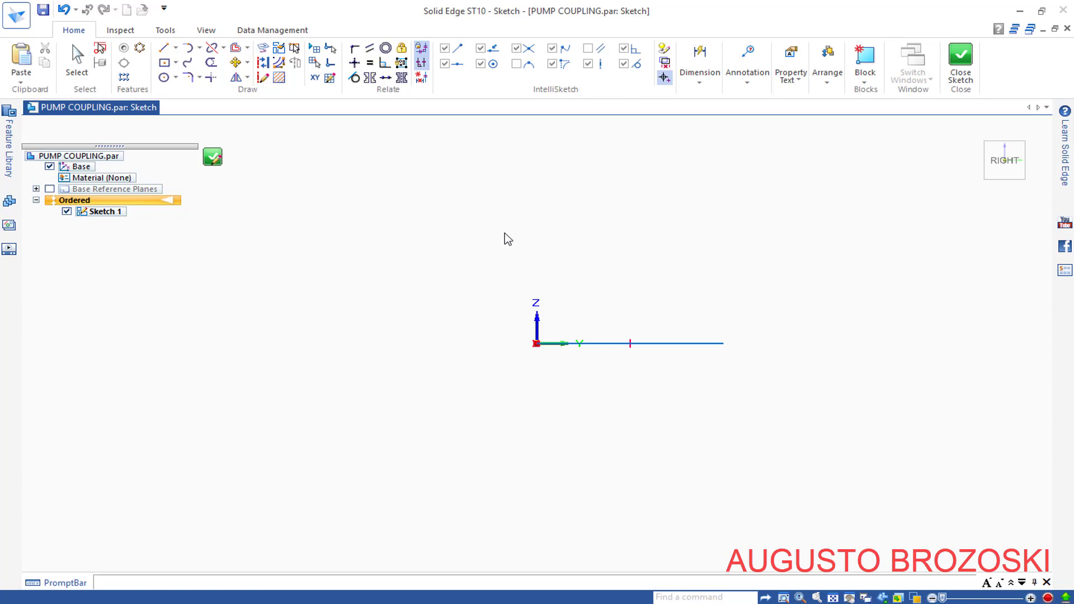
- Smart-dimension the horizontal line at 85 mm, placing the dimension below it
click(703, 78)
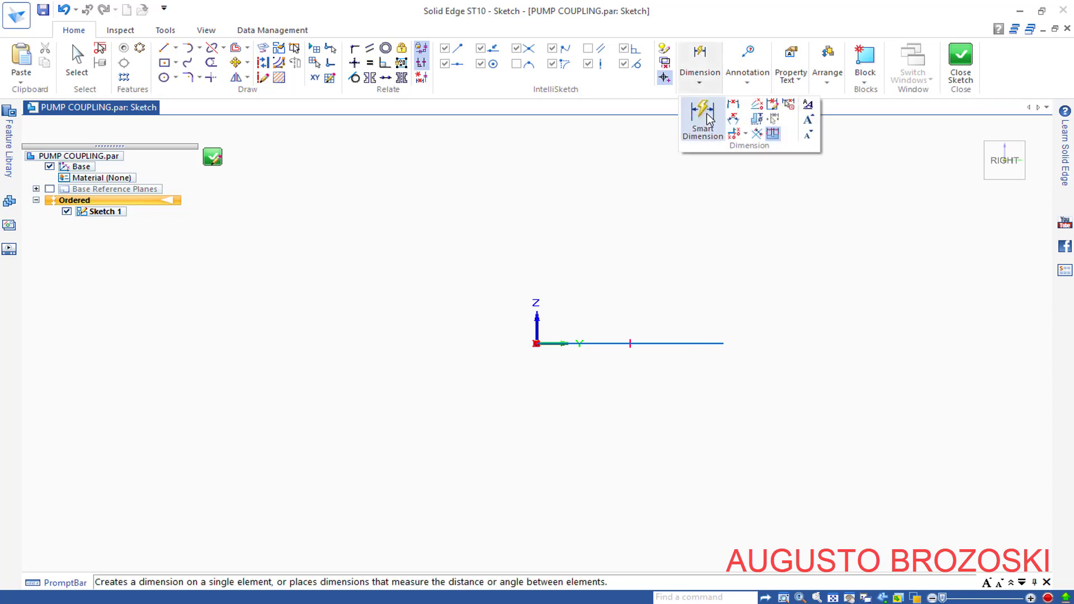
click(707, 118)
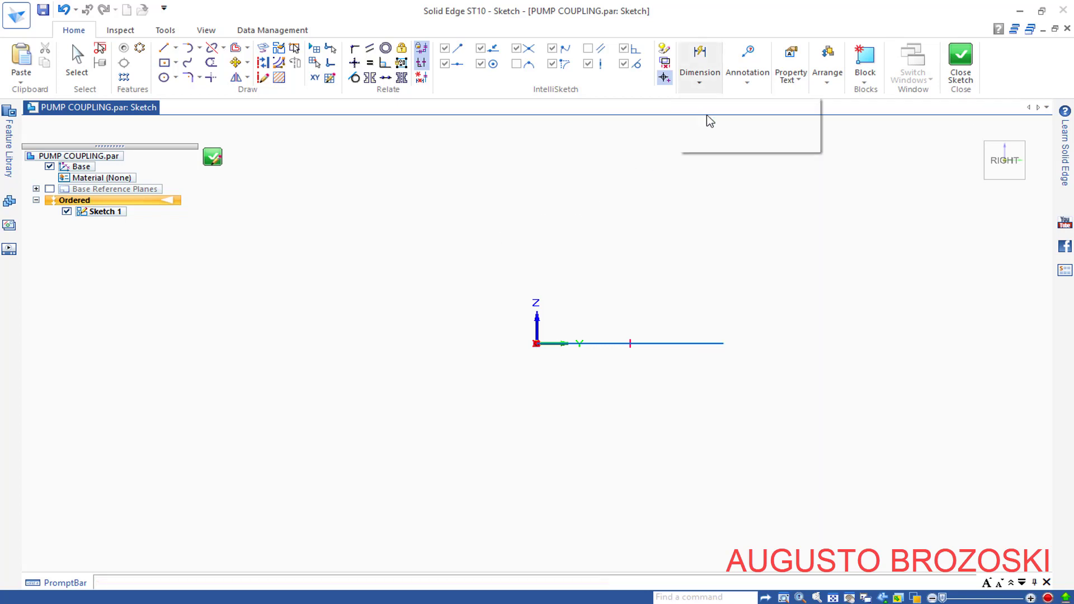
click(652, 343)
click(676, 384)
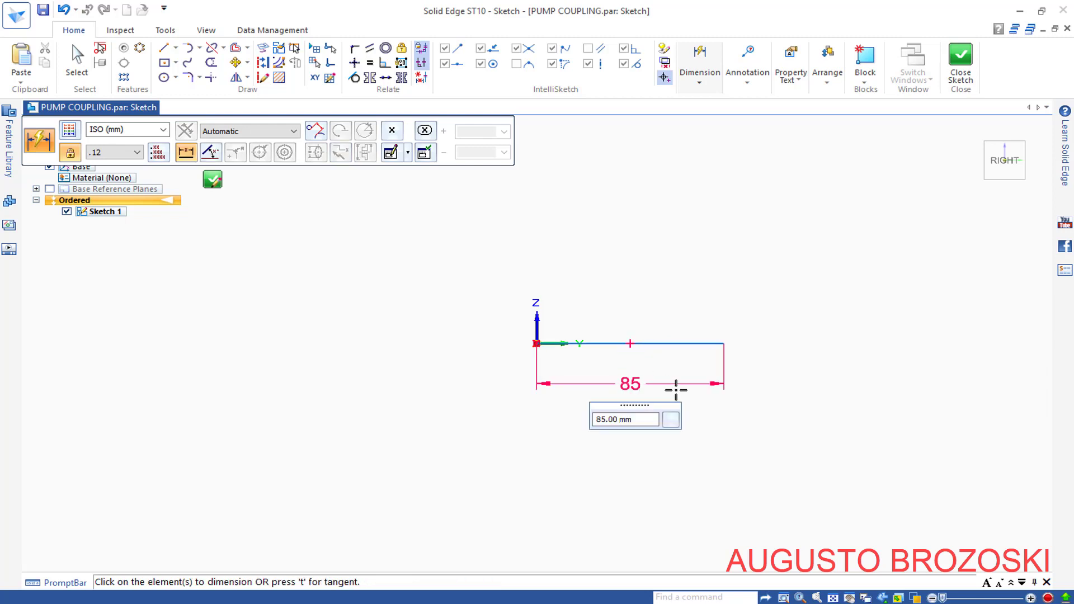
key(Return)
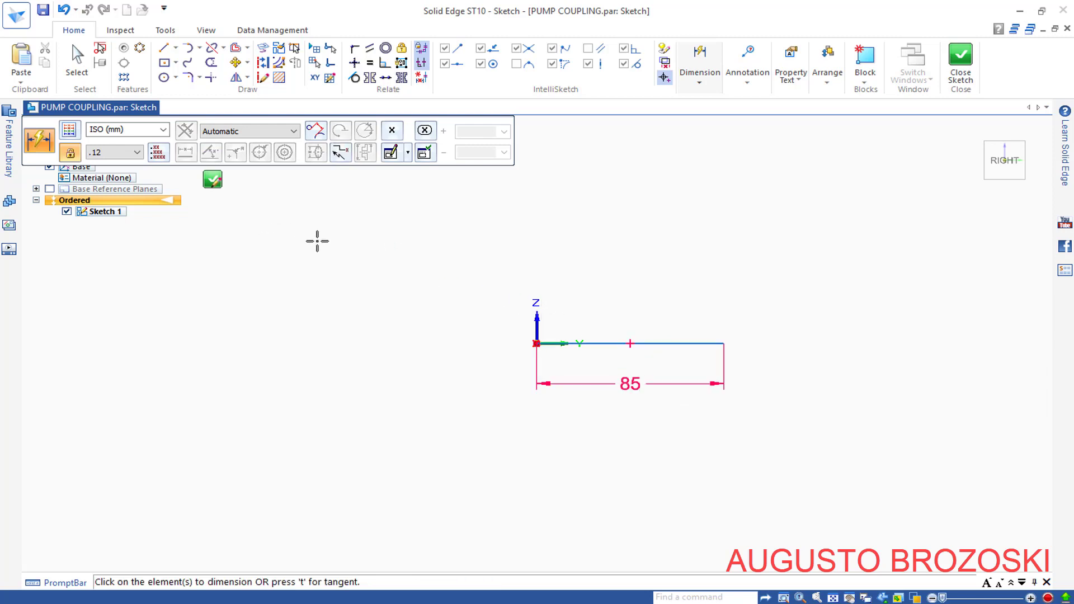
key(Escape)
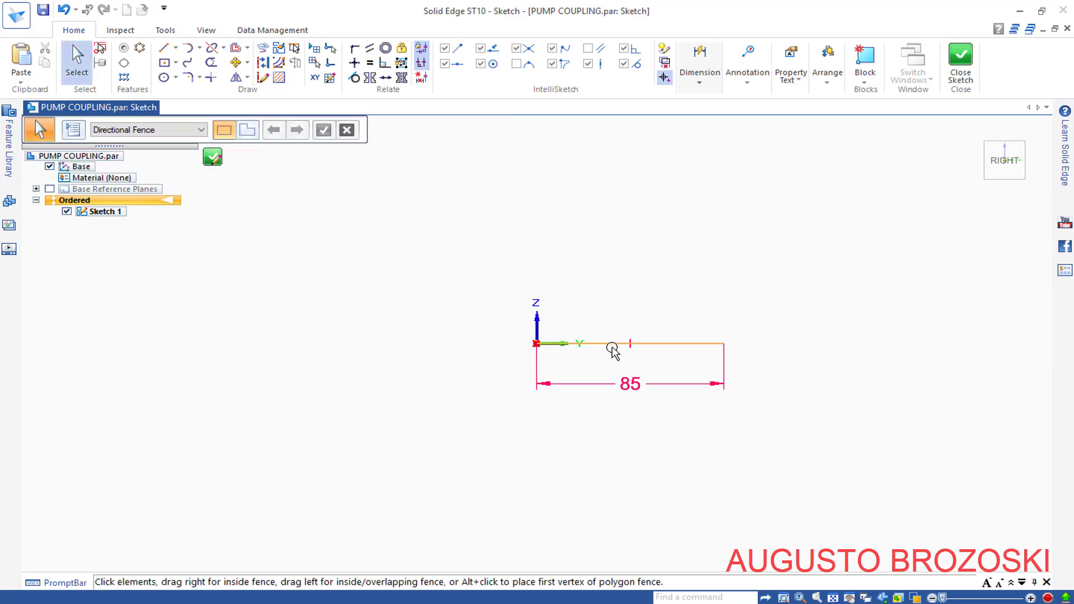
- Convert the 85 mm line into dashed construction geometry for the revolve axis
click(604, 343)
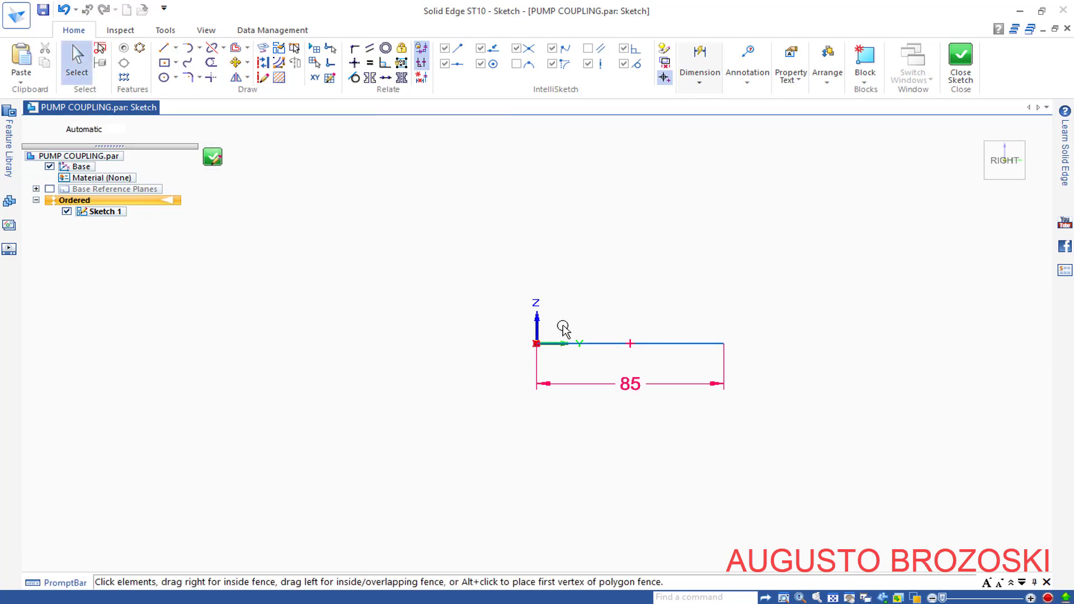
click(262, 63)
scroll(640, 323, up, 3)
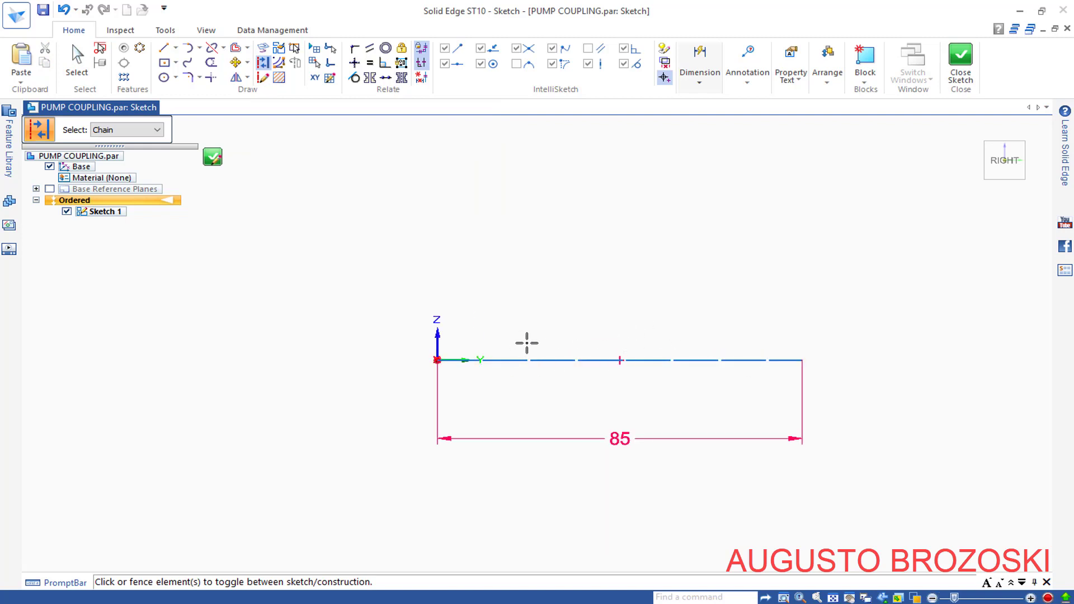
scroll(529, 320, down, 1)
scroll(529, 321, down, 1)
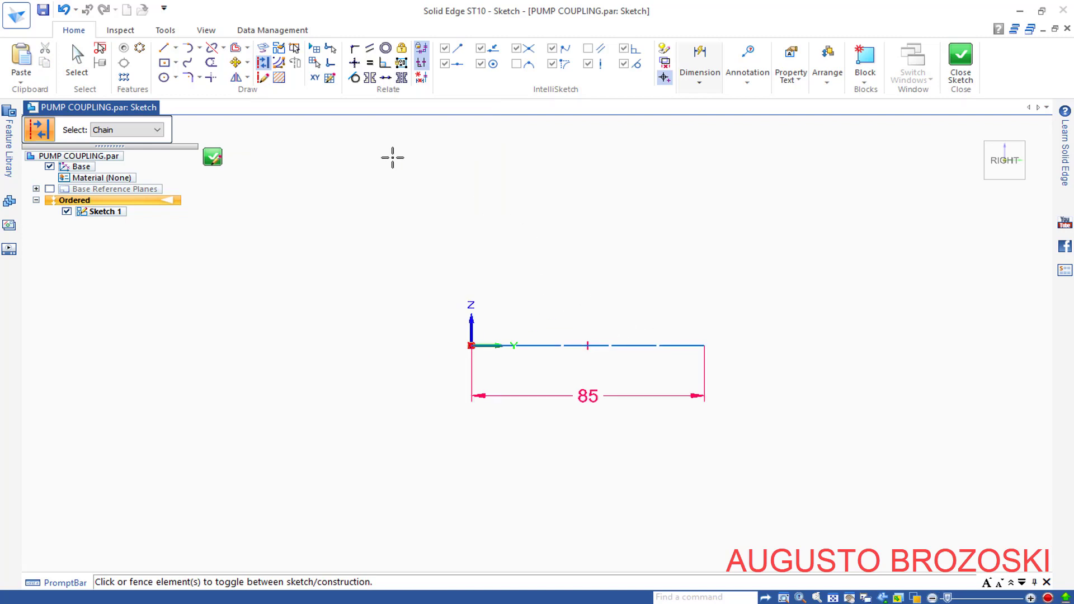
click(163, 48)
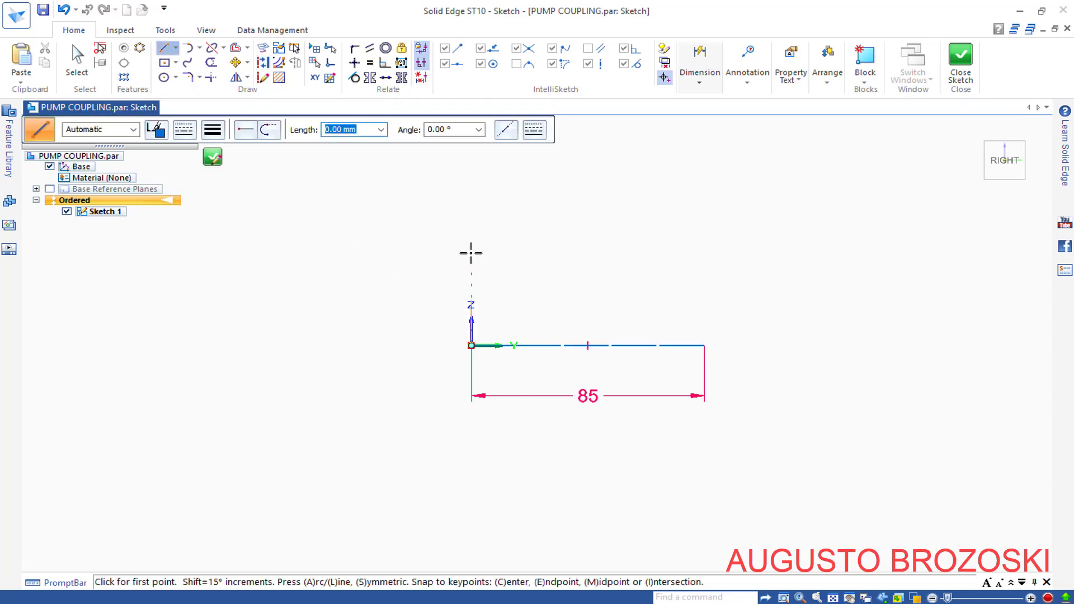
- Draw three connected lines above the axis: short horizontal, short vertical rise, longer horizontal
click(475, 192)
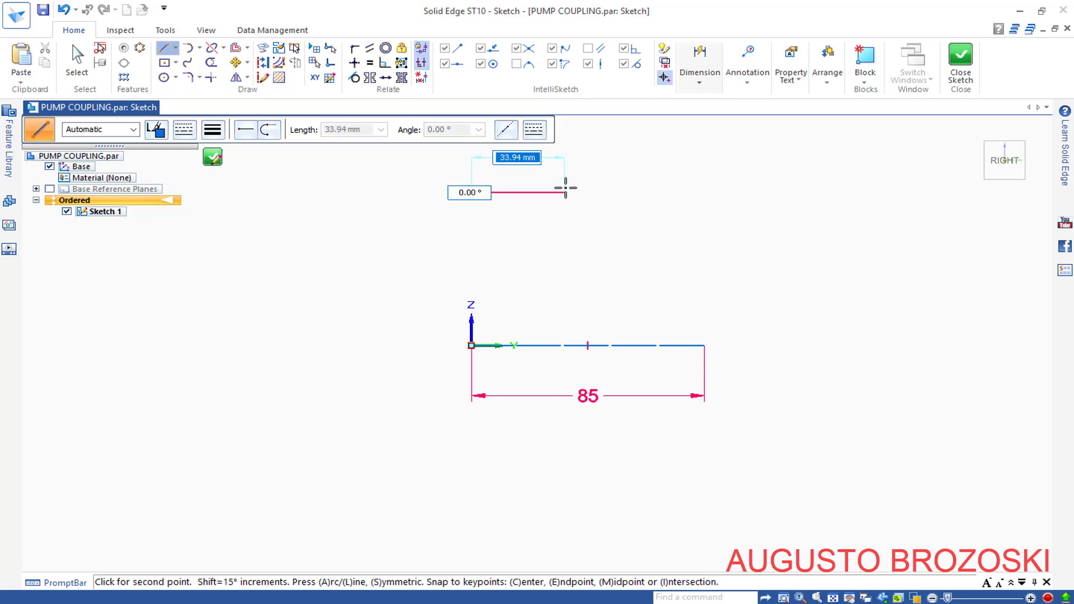
click(564, 192)
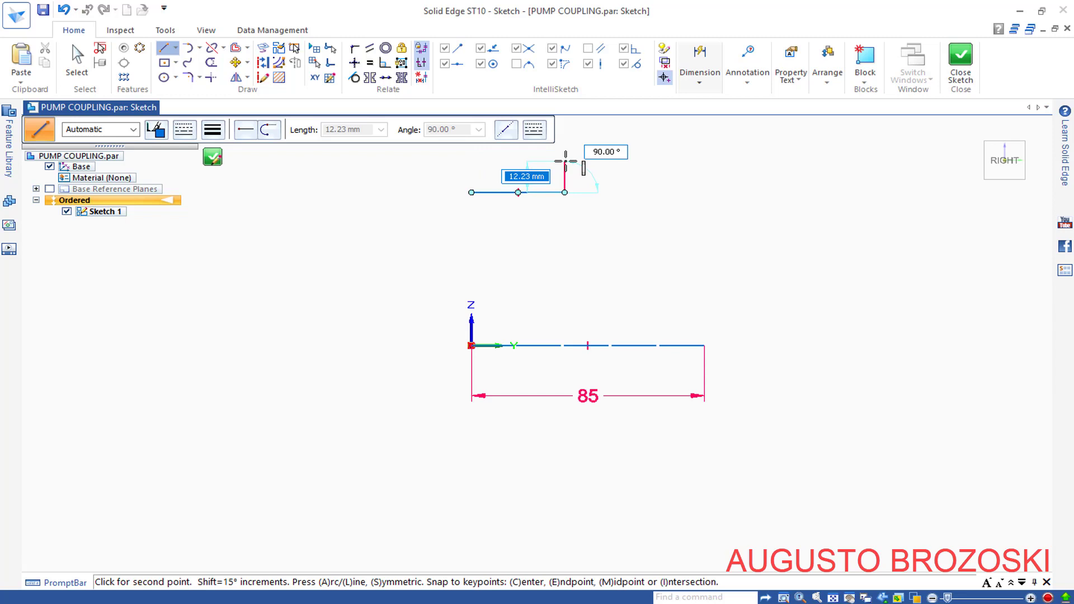
click(565, 161)
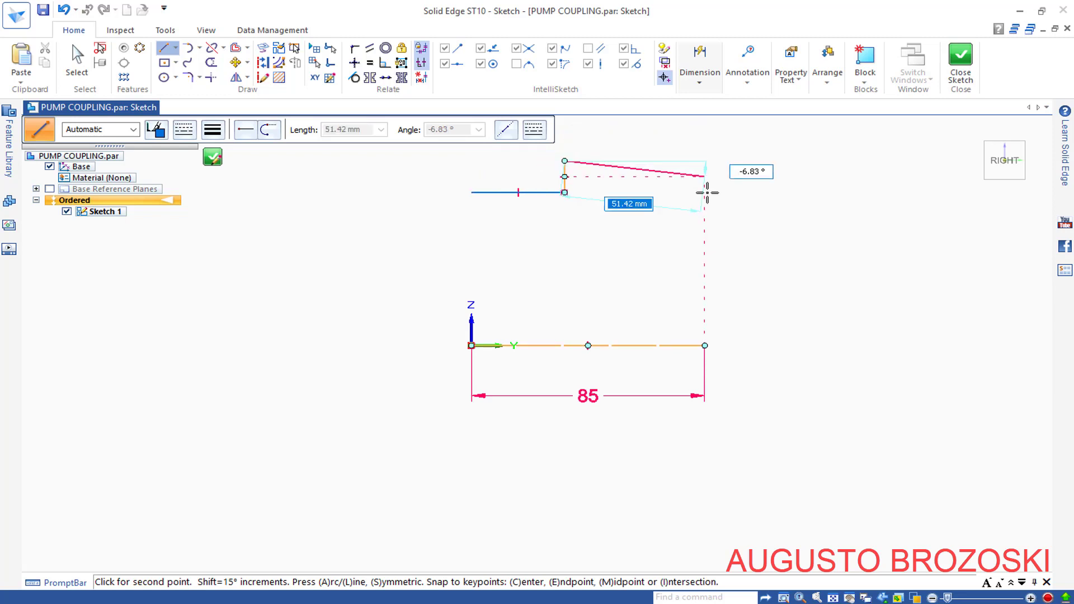
click(706, 161)
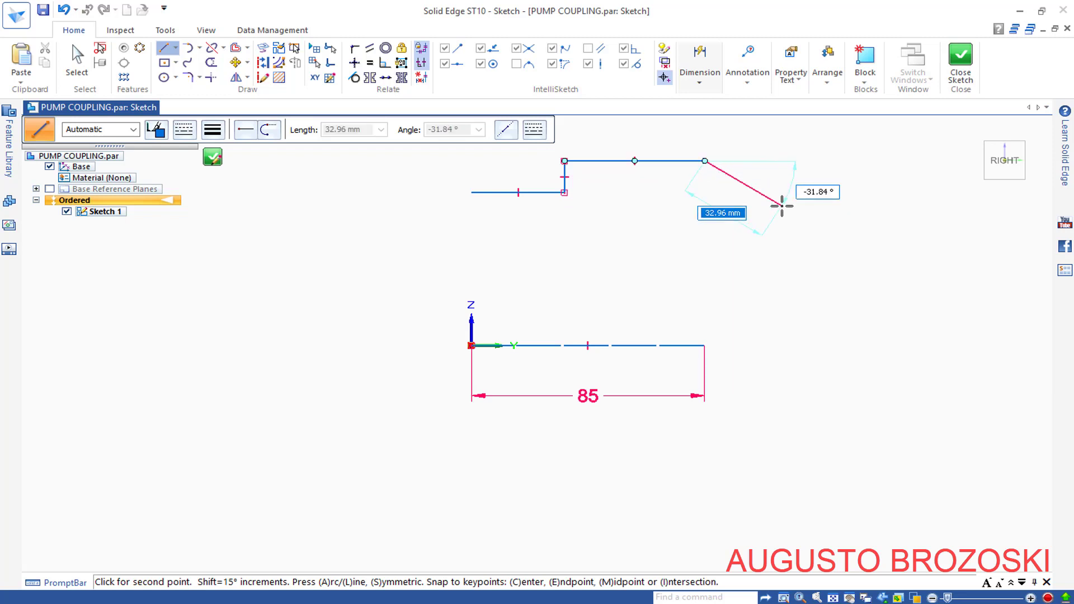
key(a)
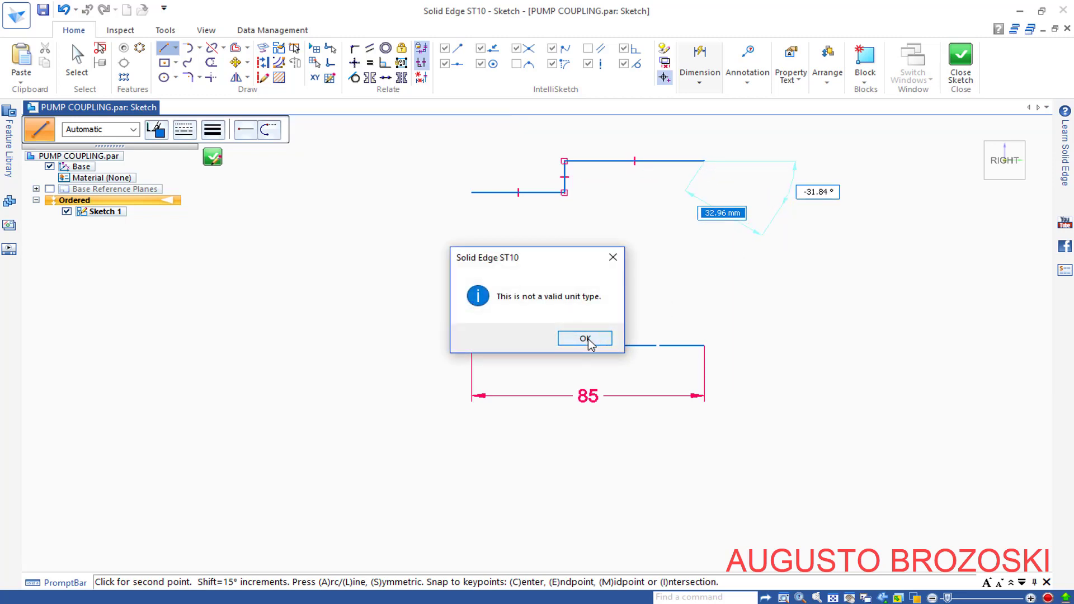
click(585, 338)
key(Escape)
scroll(576, 314, down, 2)
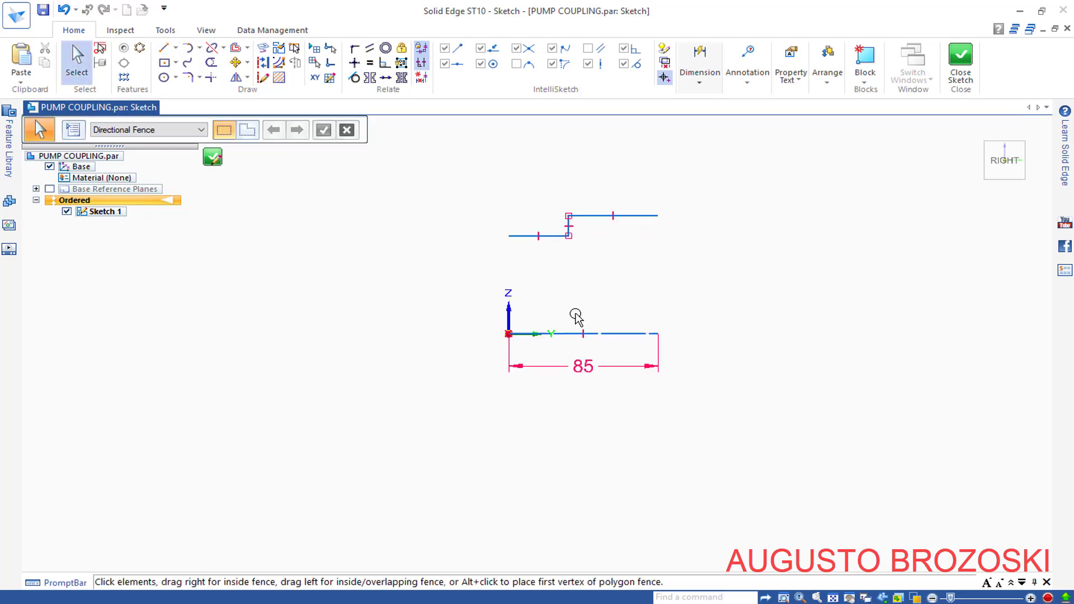
- Add a symmetric diameter dimension of Φ45 about the axis to the lower step line
click(700, 84)
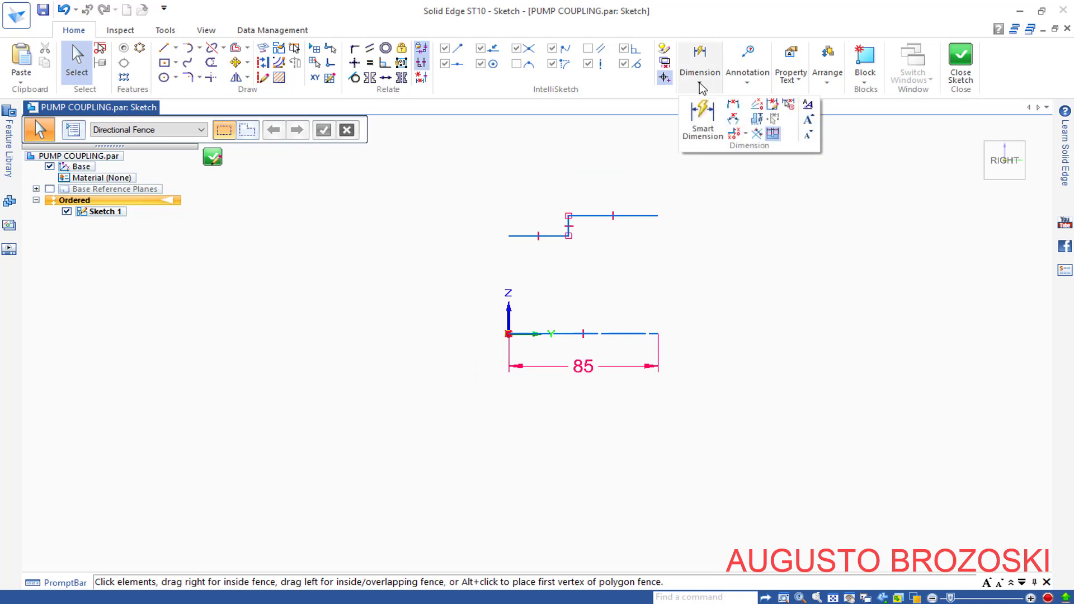
click(756, 120)
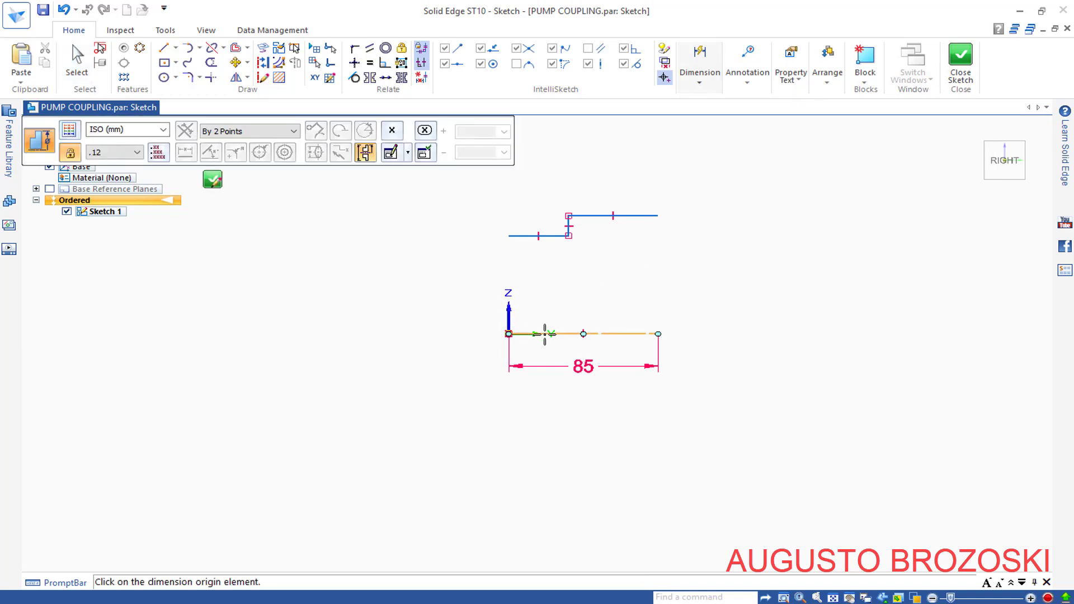
click(508, 334)
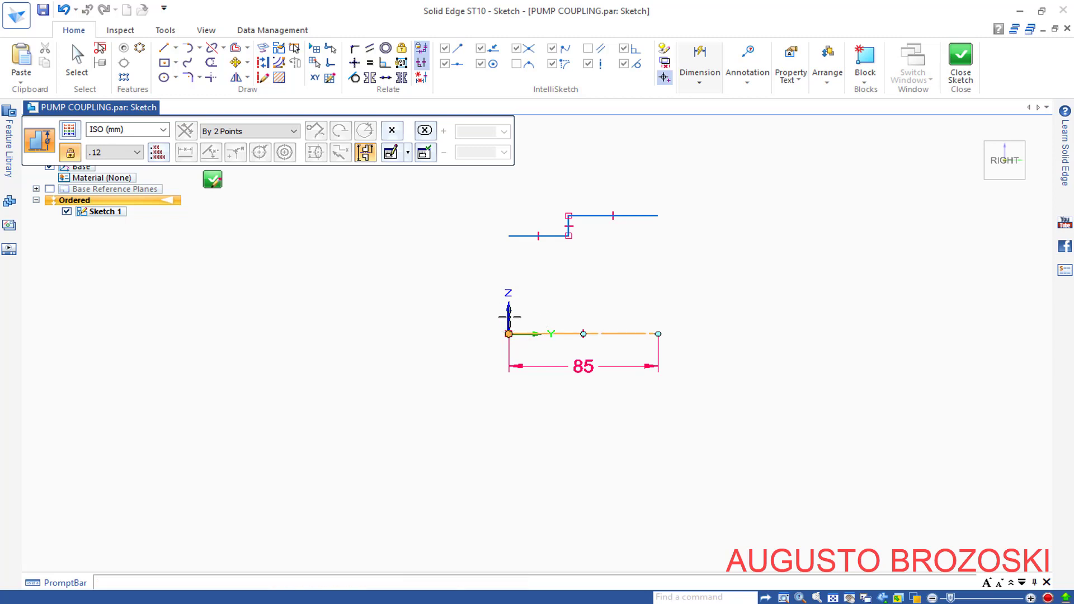
click(512, 235)
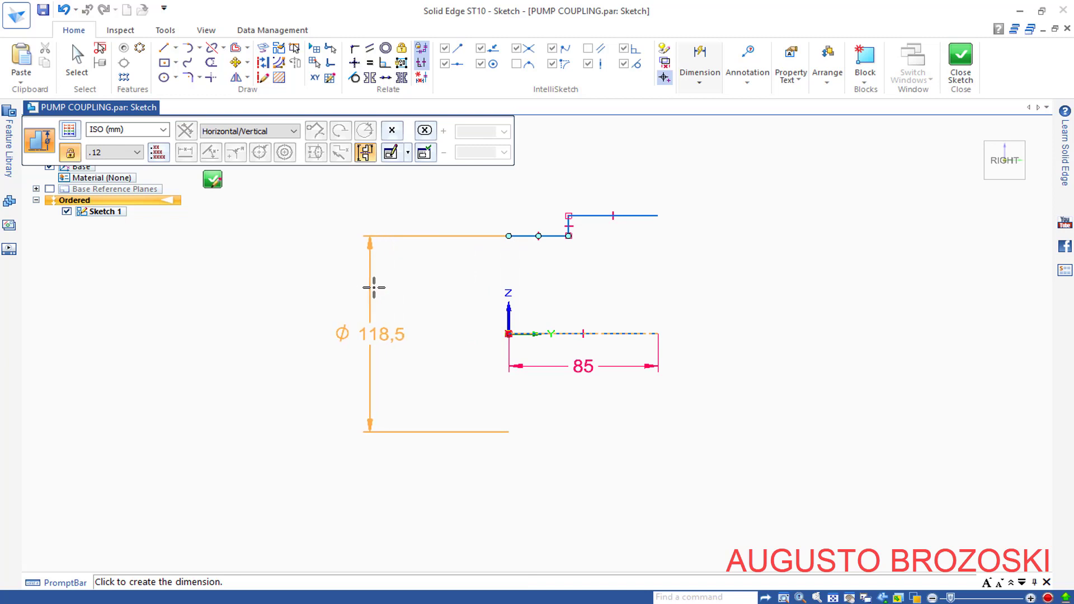
click(402, 286)
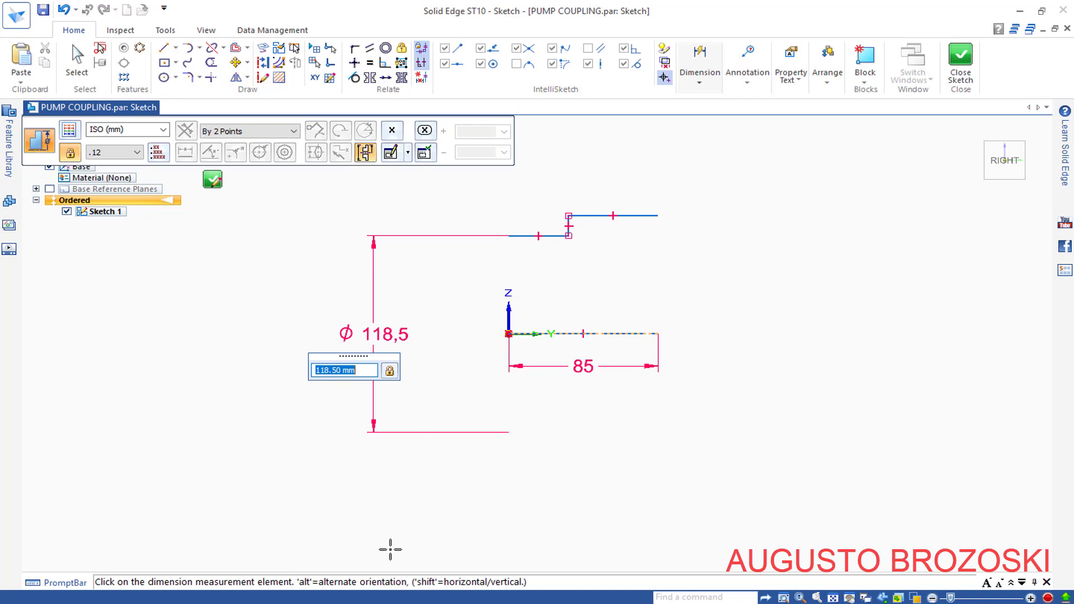
key(alt+Tab)
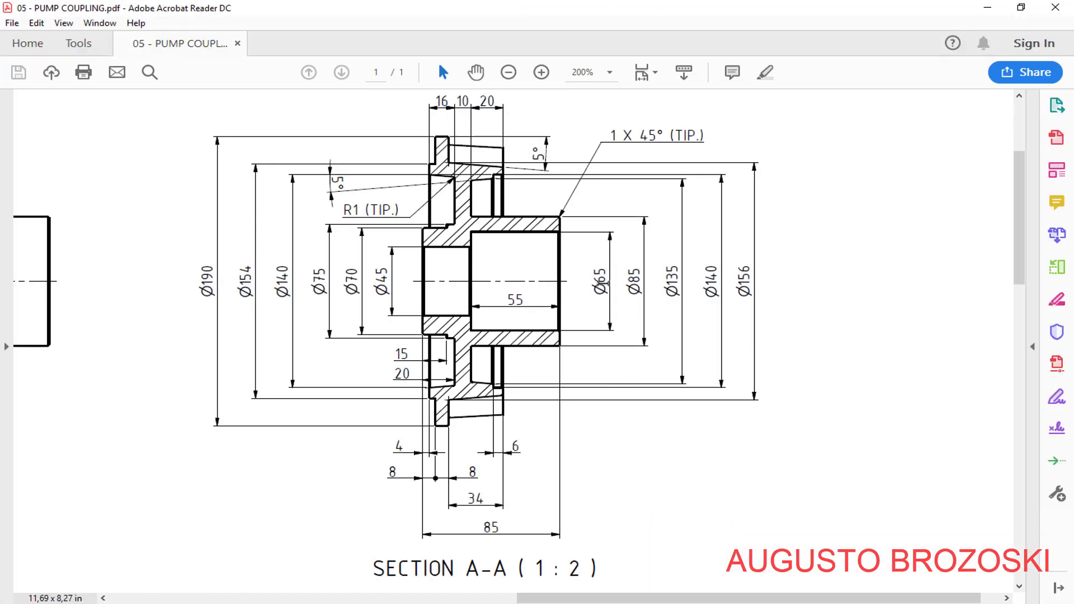
click(987, 7)
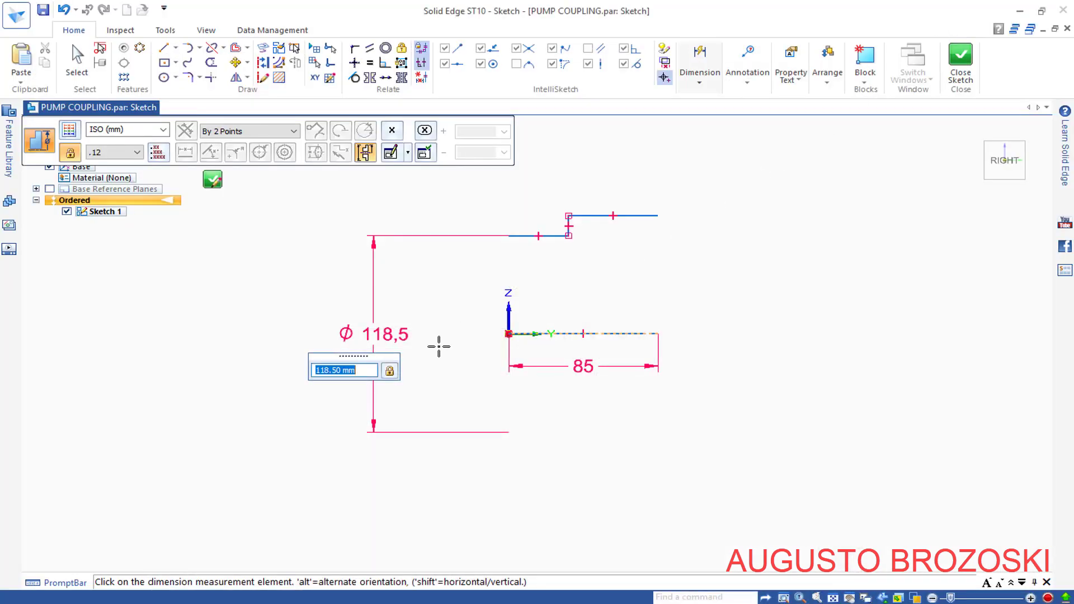
text(45)
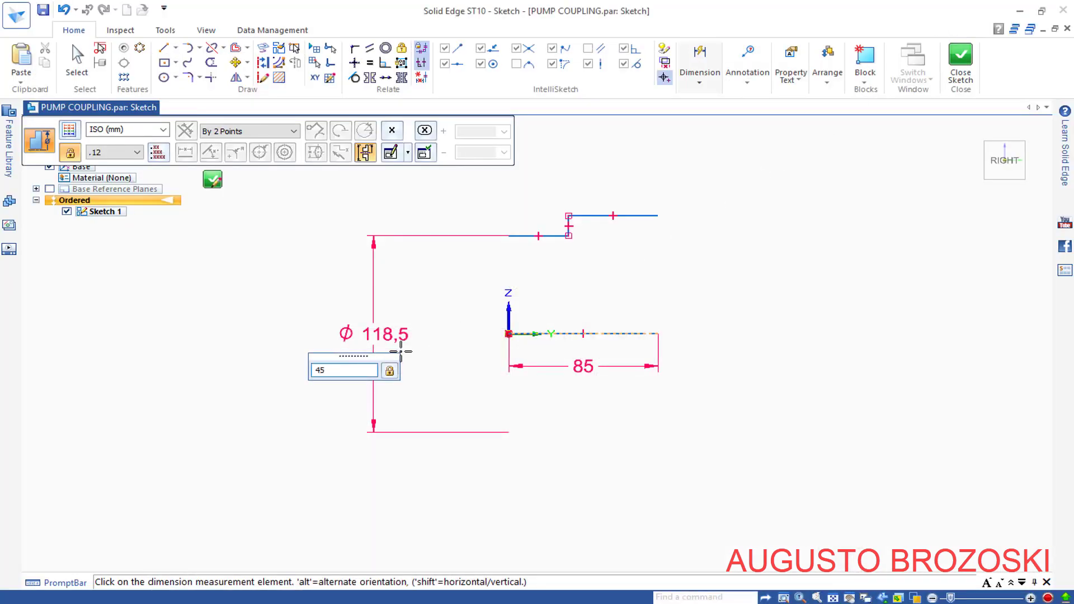
key(Return)
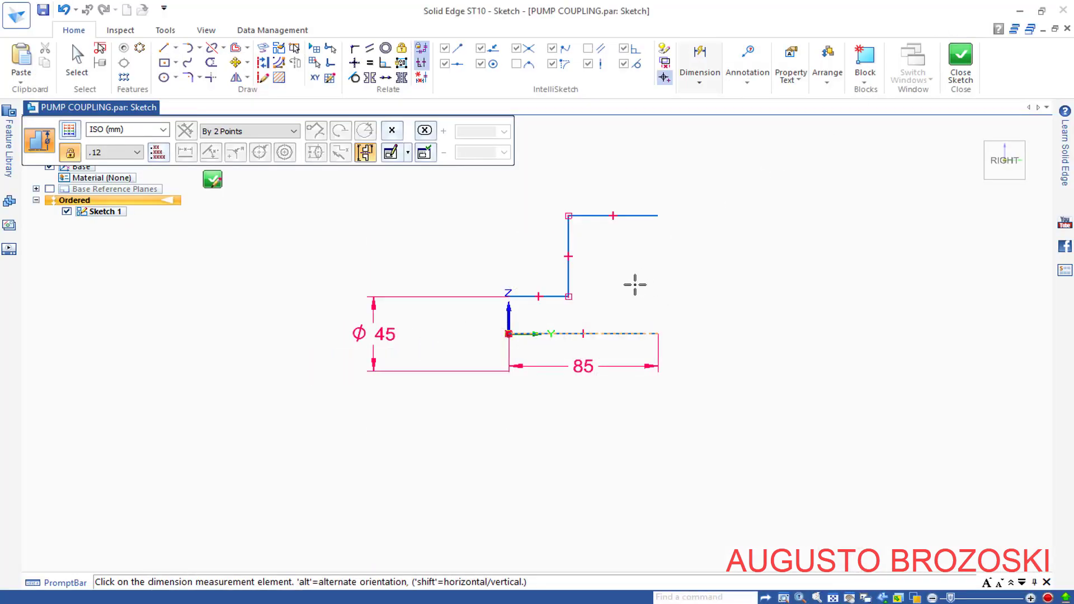
- Dimension the top horizontal line as diameter 65
click(646, 216)
click(341, 296)
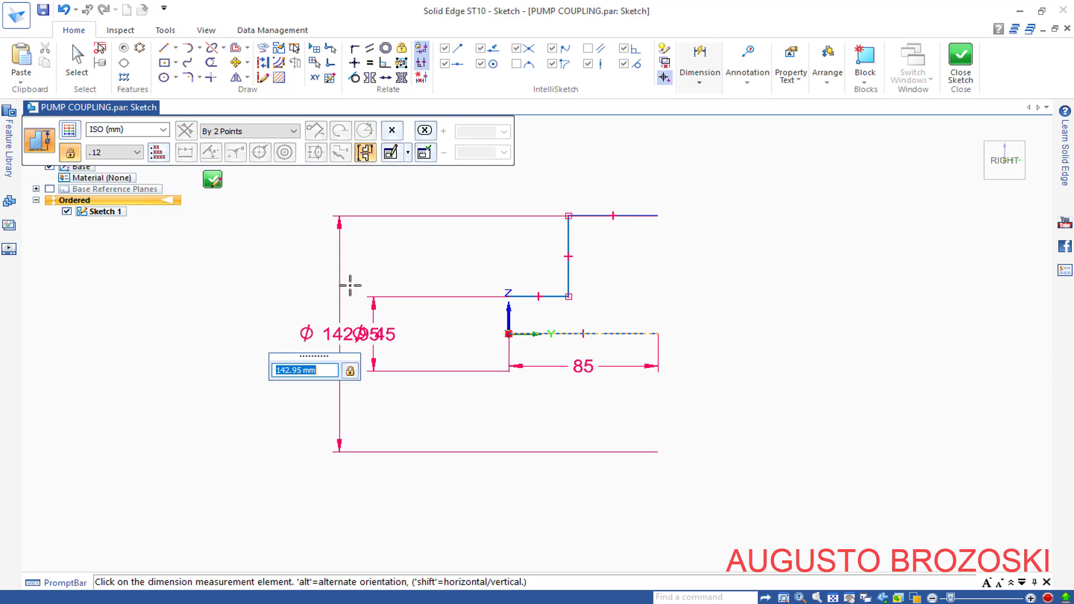
text(65)
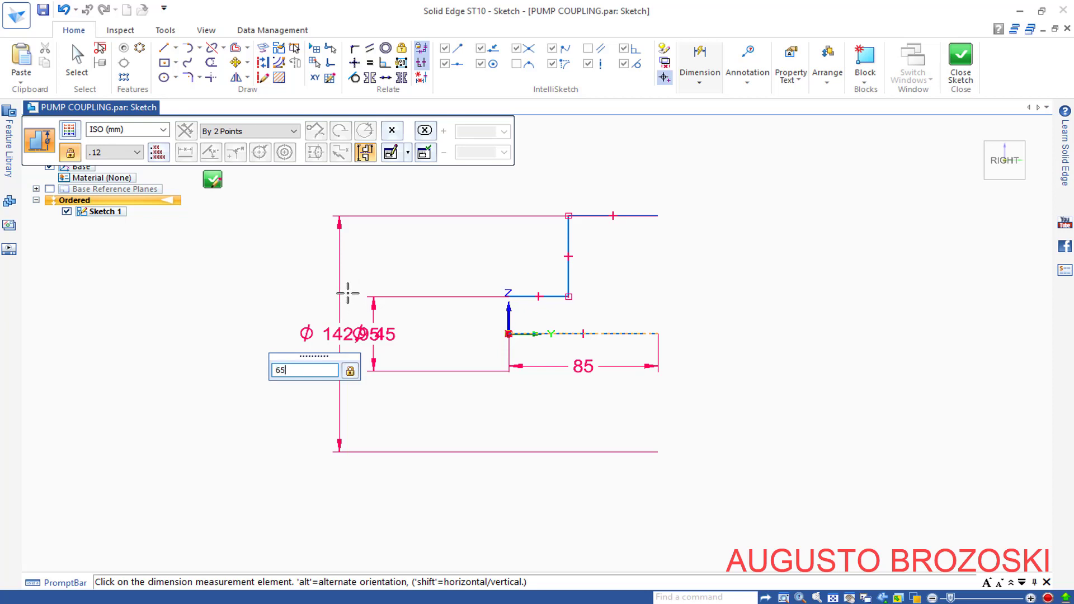
key(Return)
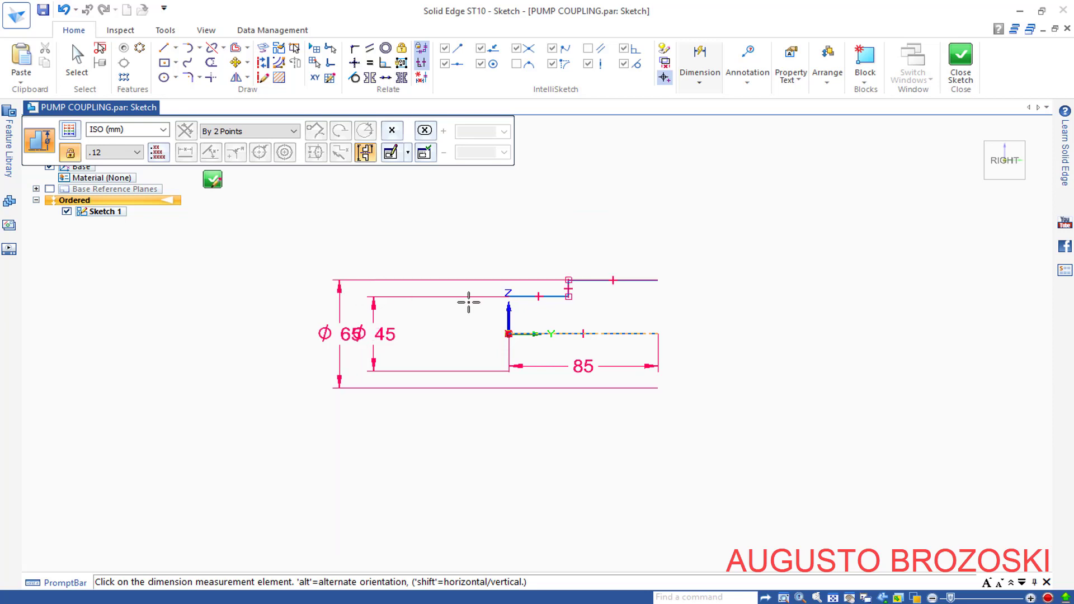
click(703, 82)
click(695, 139)
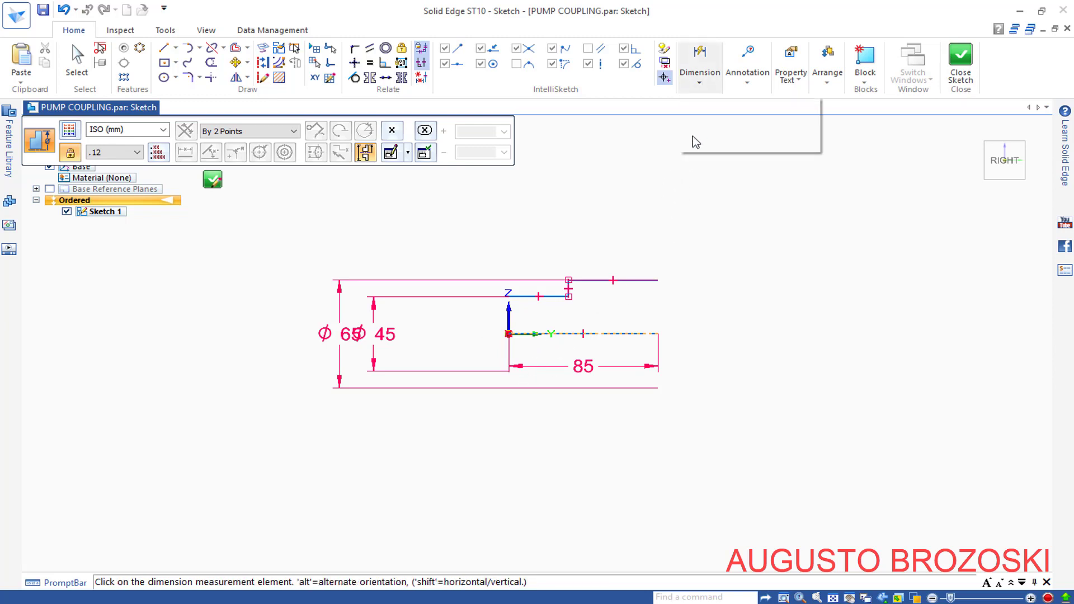
- Dimension the step line to the top line's right end with a 55 mm horizontal length
scroll(575, 324, down, 2)
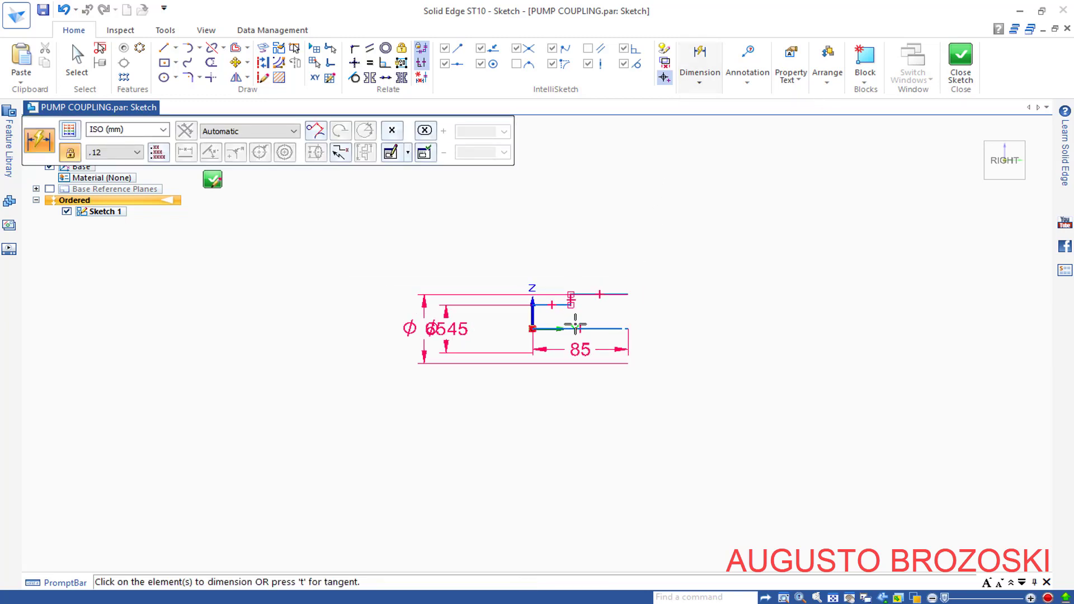
scroll(574, 324, up, 4)
scroll(571, 330, up, 3)
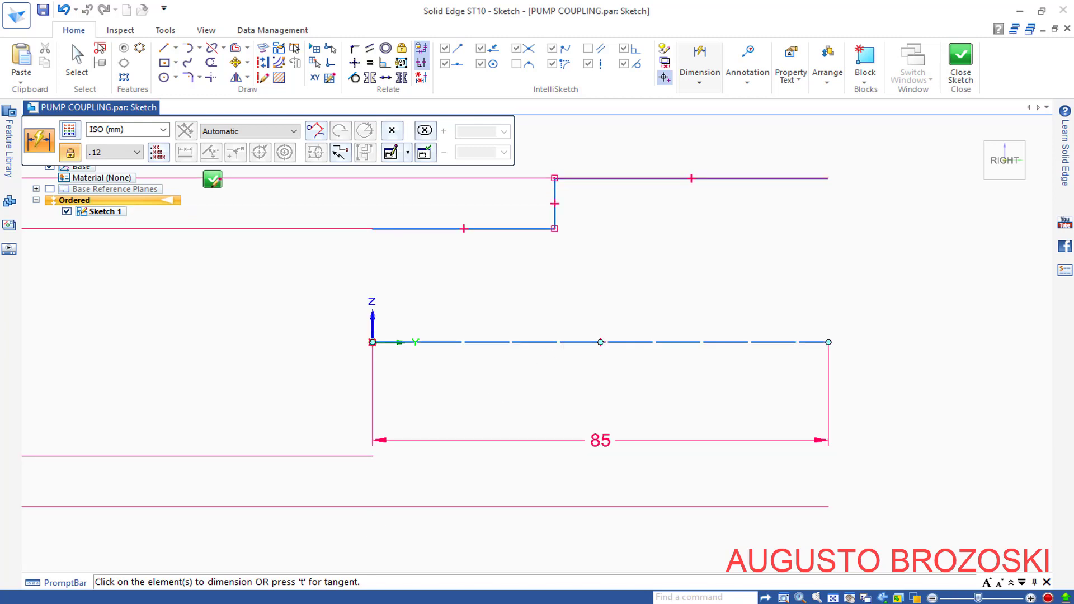
key(alt+Tab)
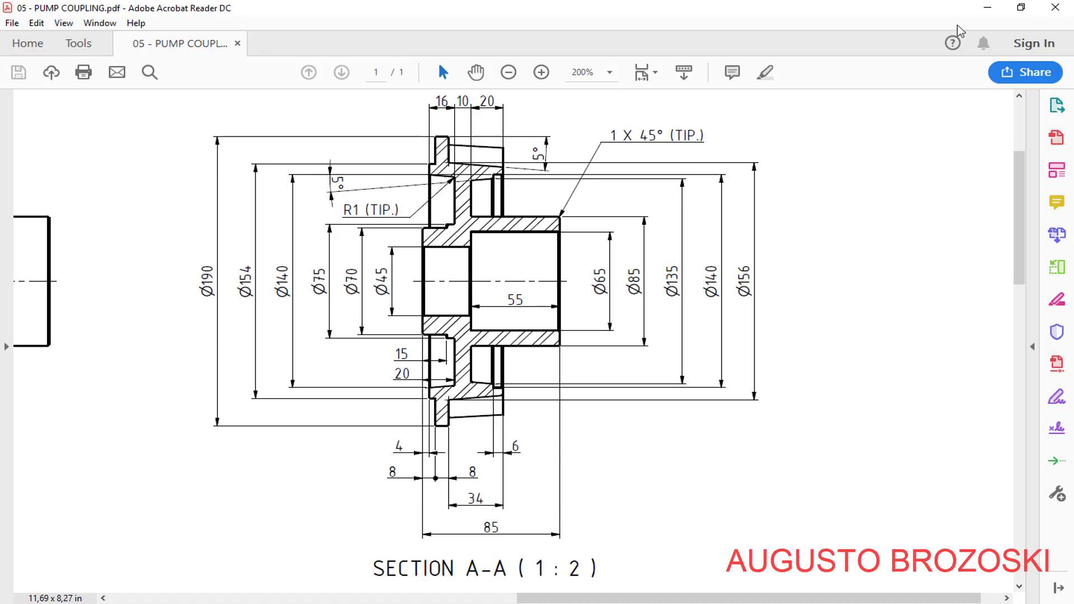
key(alt+Tab)
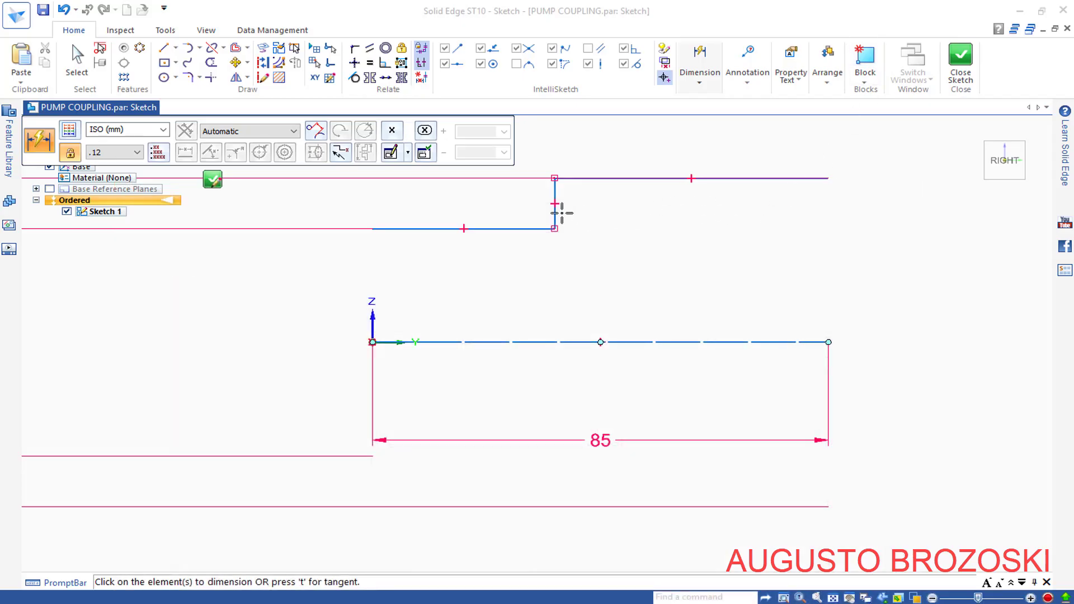
click(559, 212)
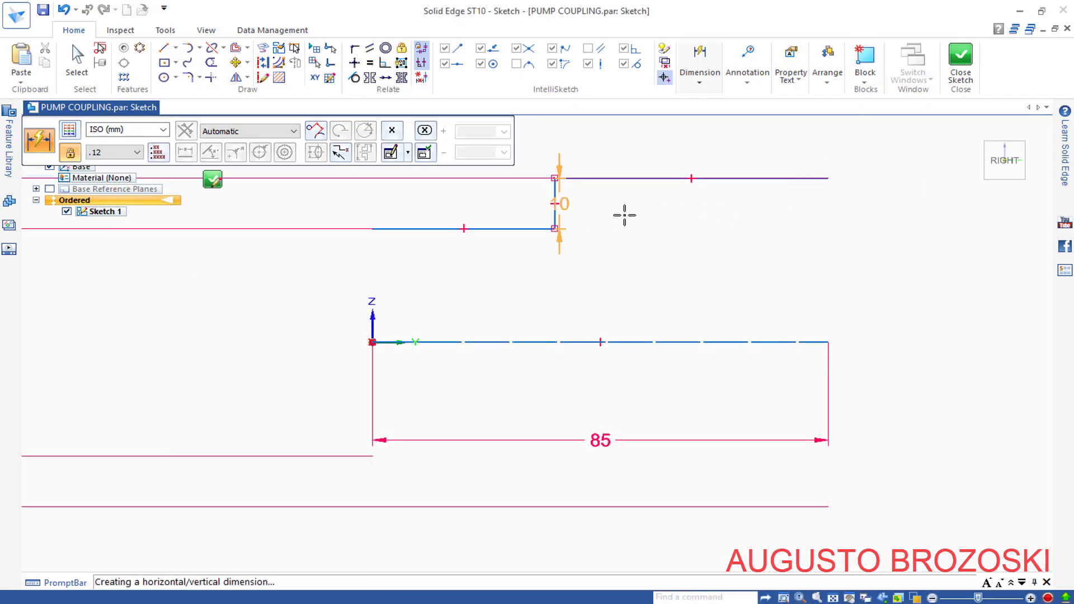
click(828, 179)
click(679, 278)
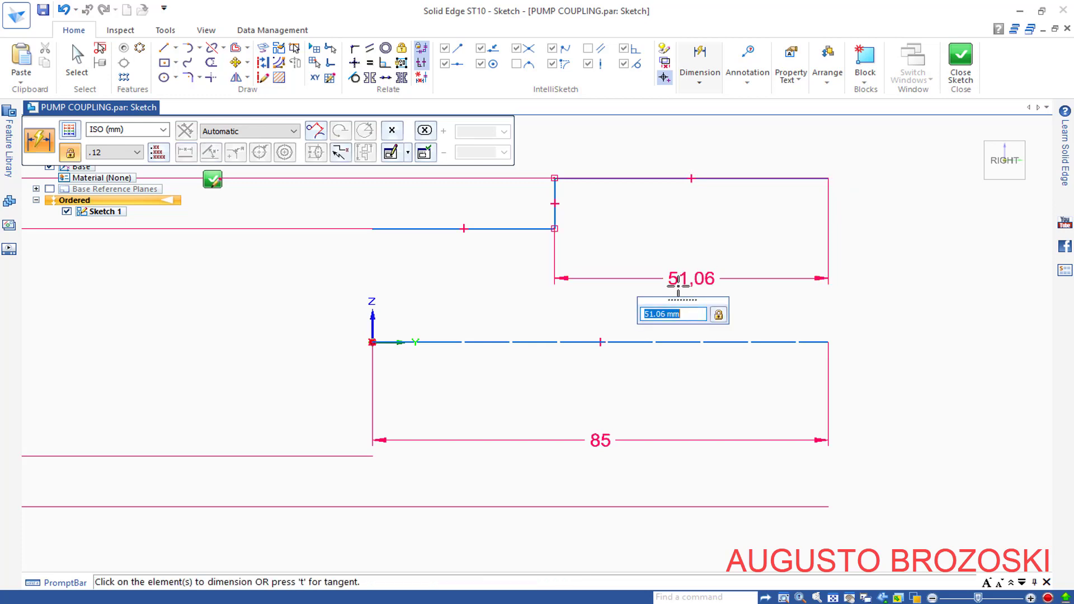
key(alt+Tab)
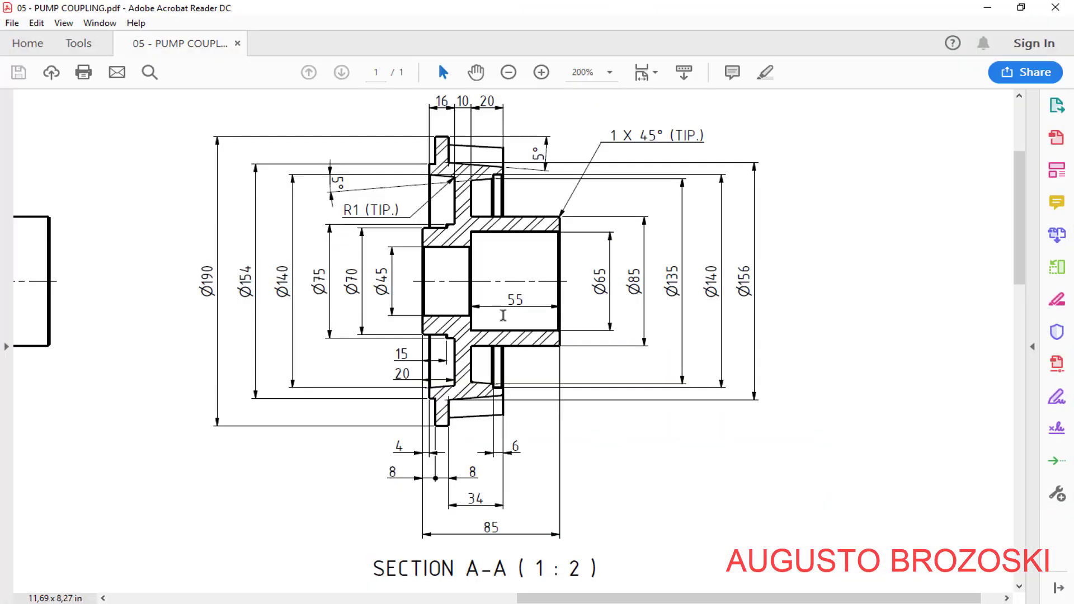
click(987, 8)
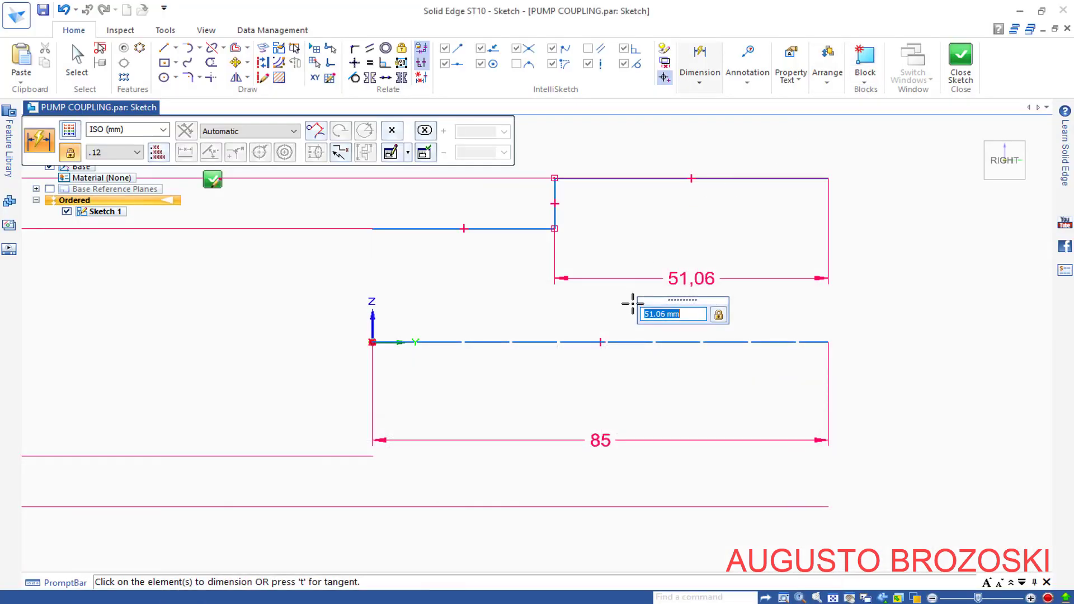
text(55)
key(Return)
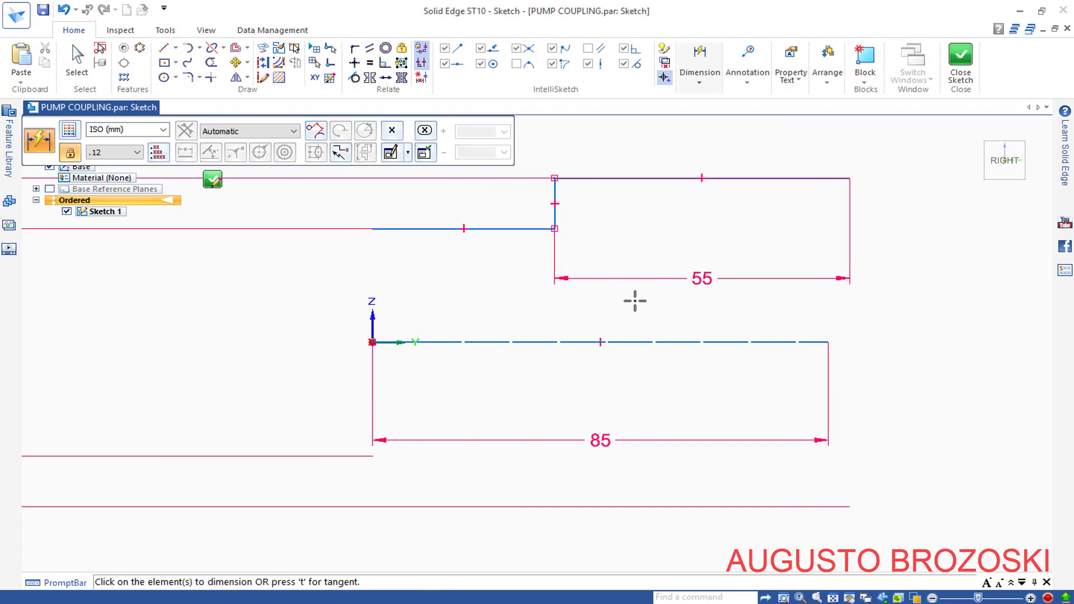
key(Escape)
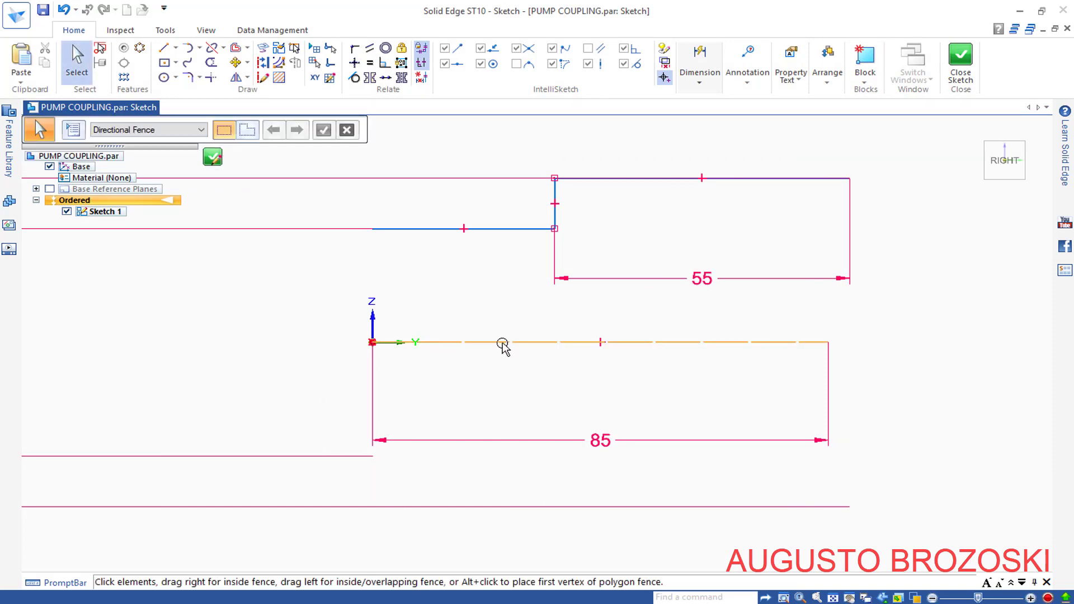
- Vertically align the top line's right end with the bottom right end and the middle line's left end with the origin
click(355, 63)
click(850, 179)
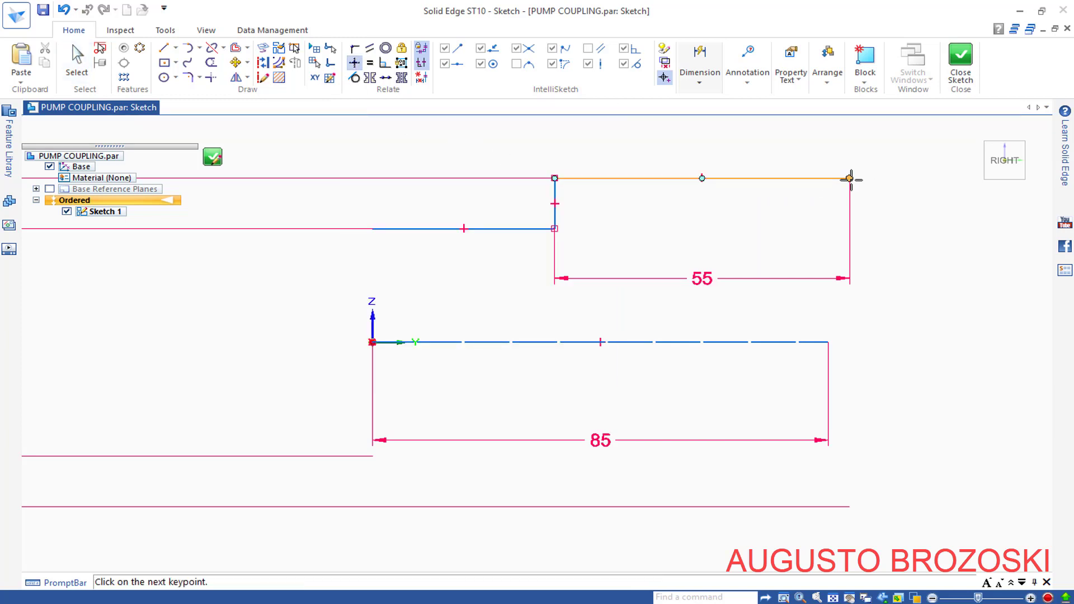
click(828, 342)
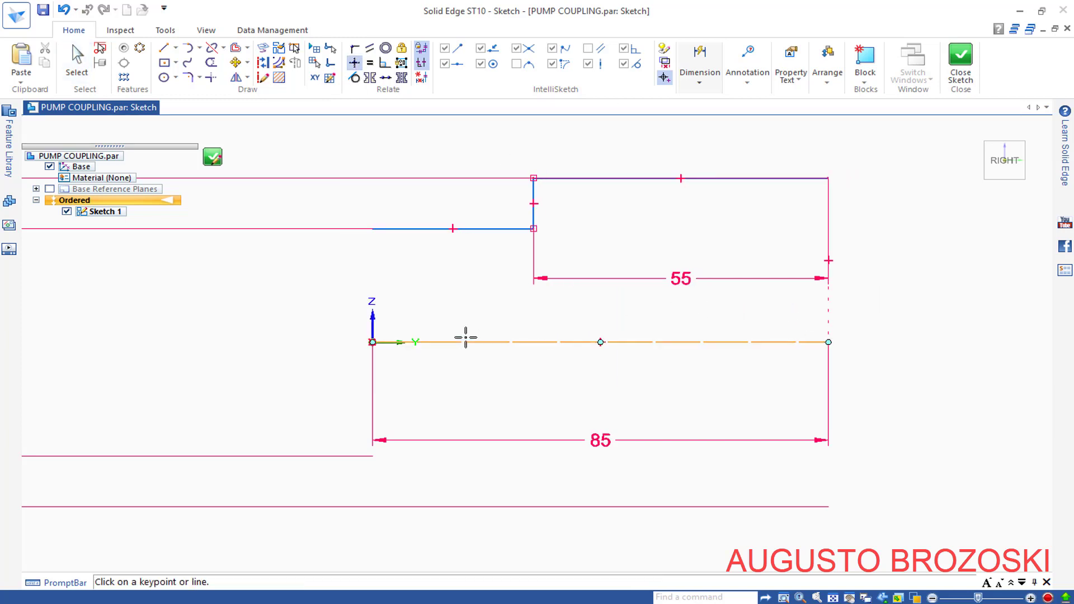
click(370, 229)
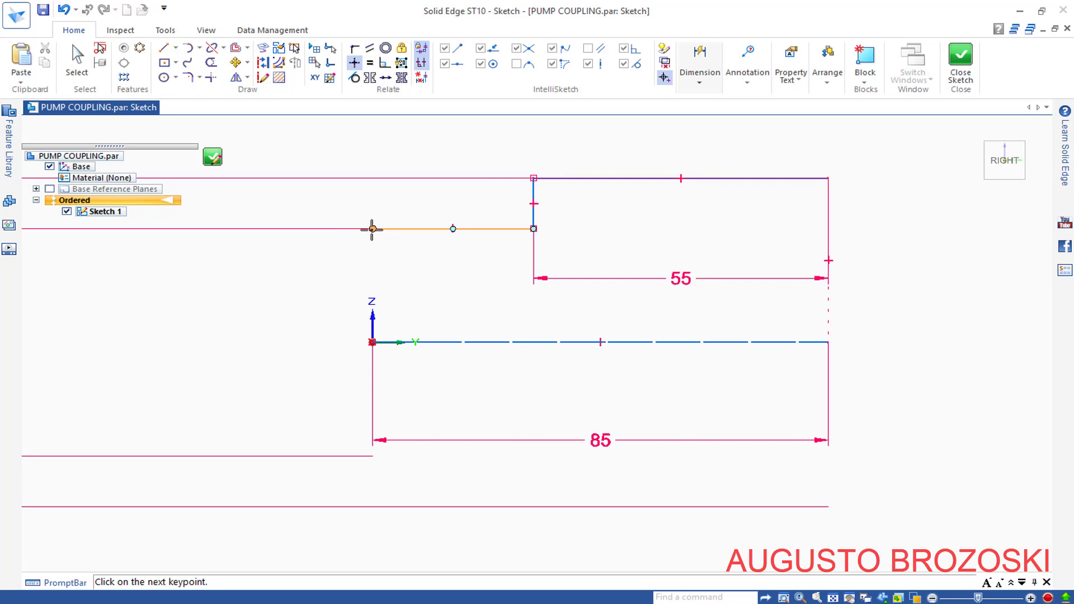
click(373, 342)
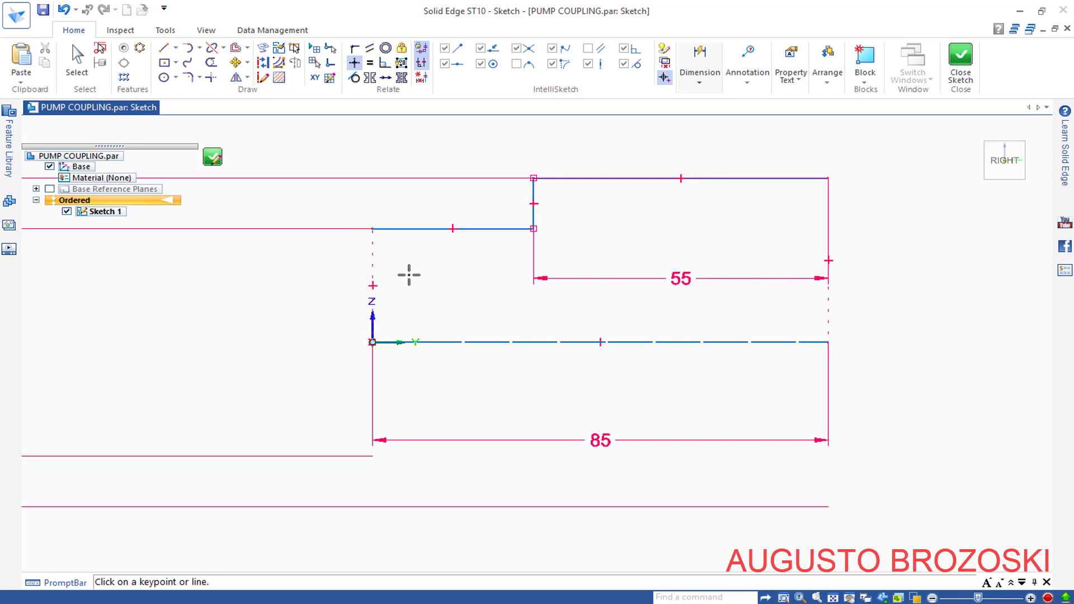
scroll(527, 325, down, 1)
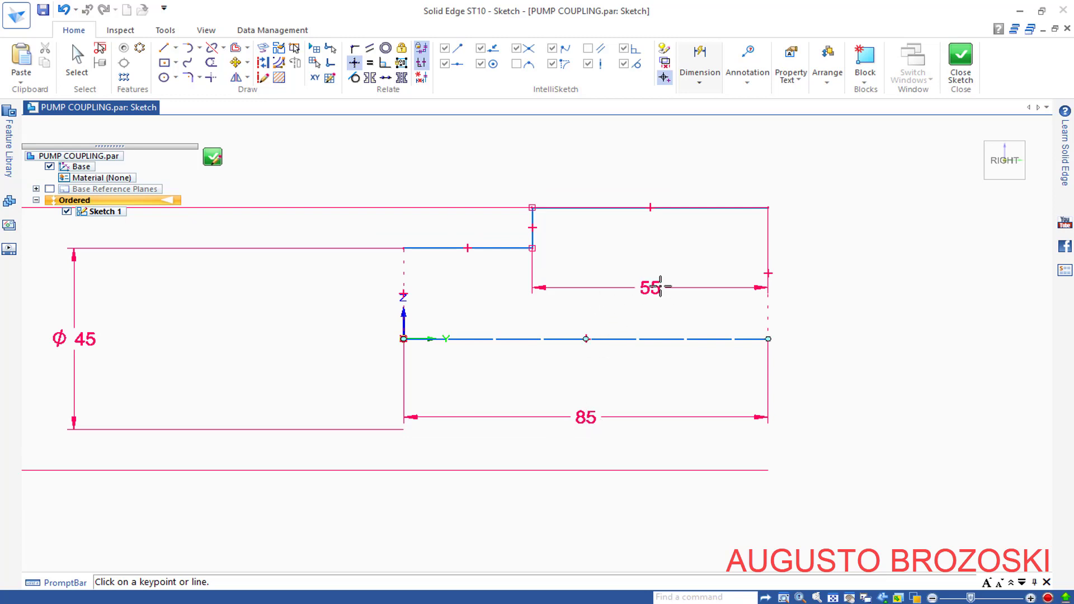
click(834, 597)
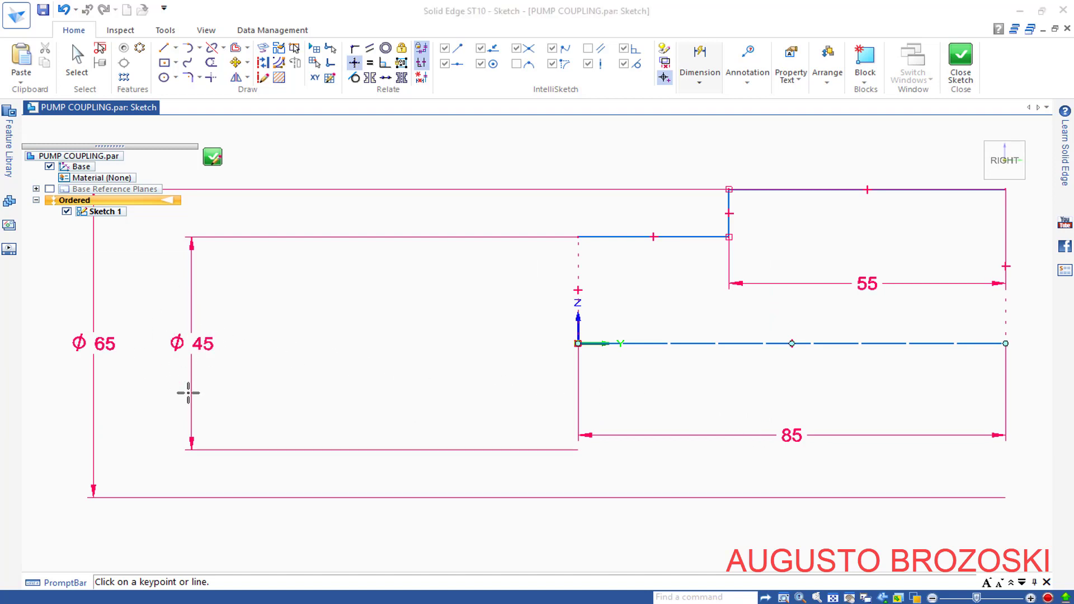
scroll(463, 386, down, 1)
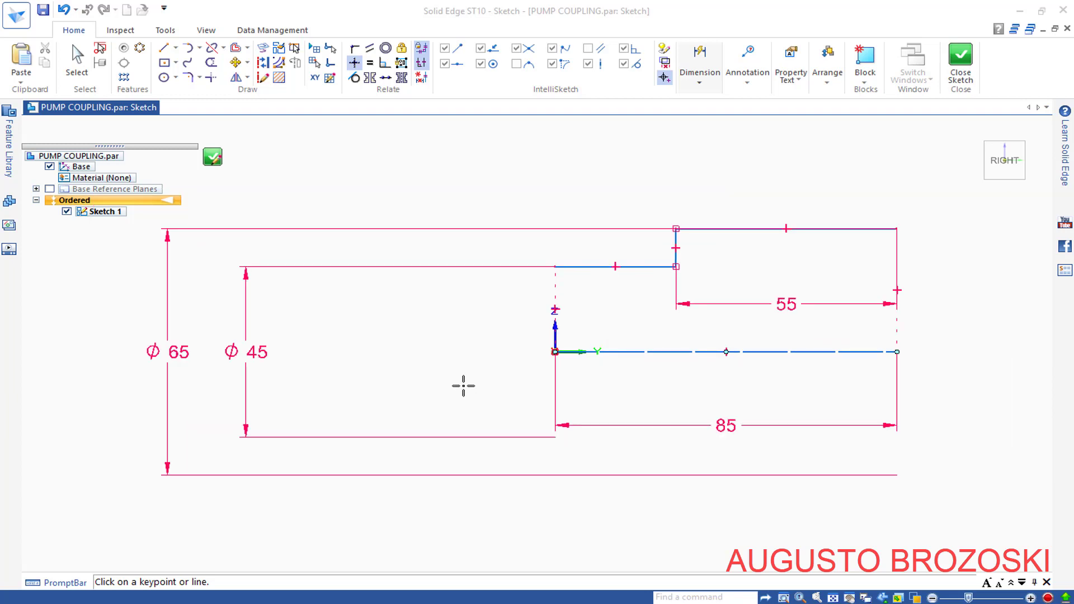
scroll(463, 385, down, 1)
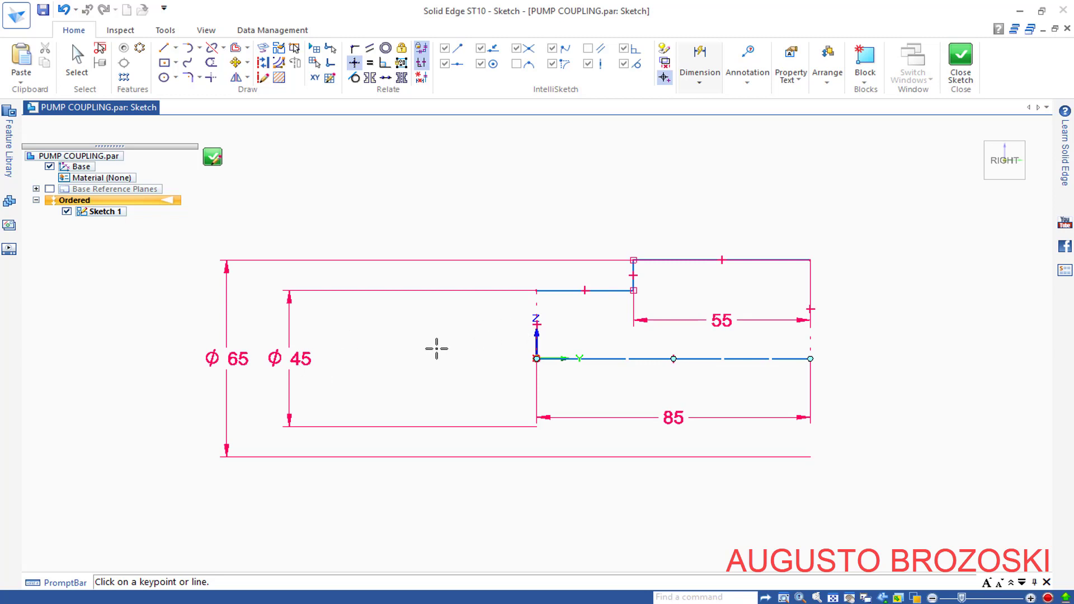
key(Escape)
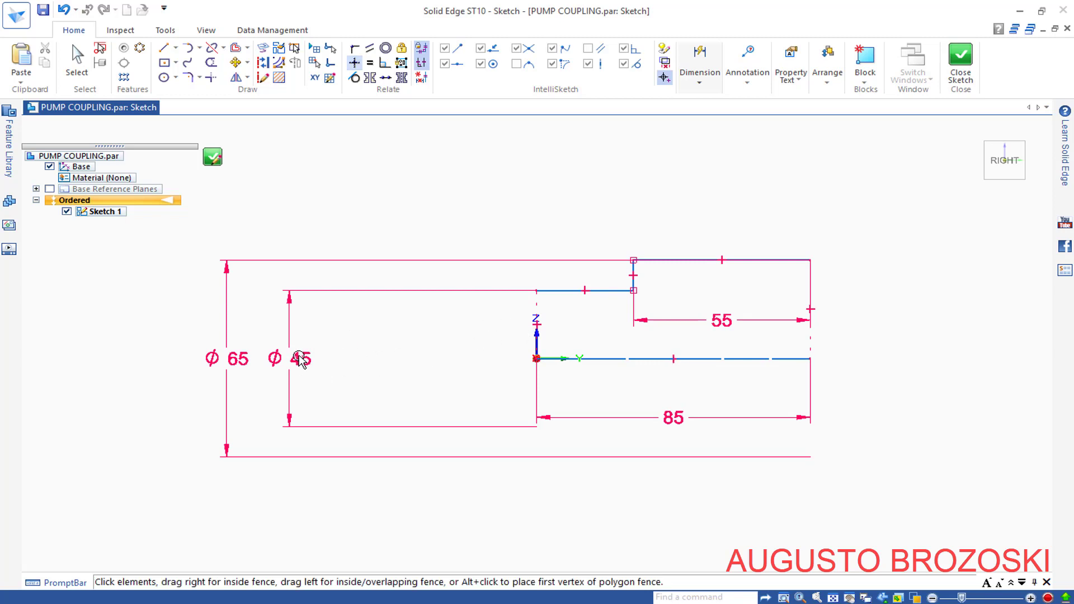
- Reposition the φ45 dimension, then detach the φ65 dimension and move it independently
click(299, 359)
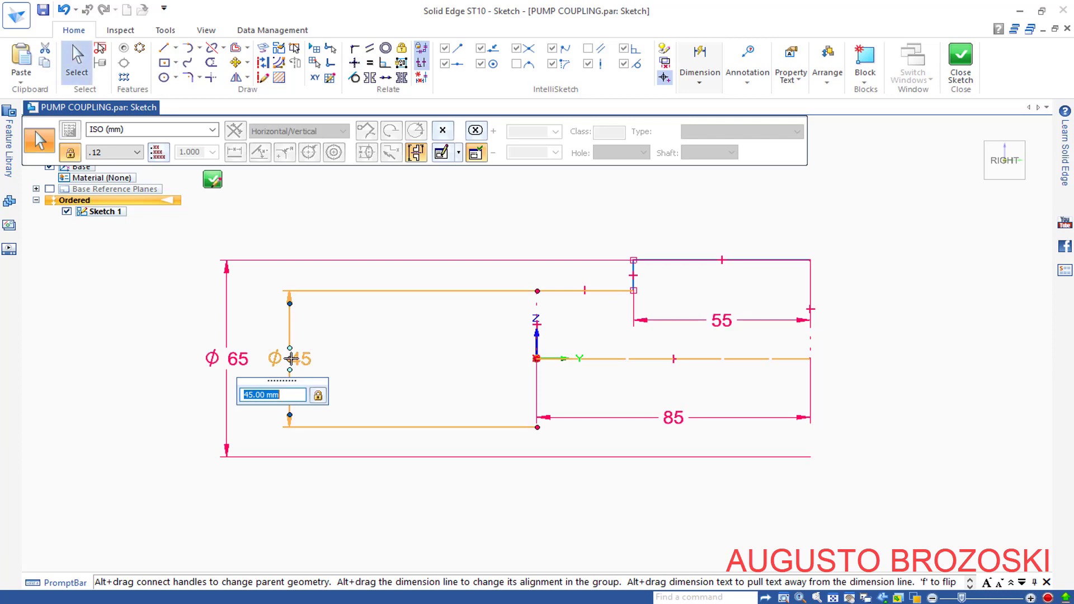
drag(291, 358, 370, 348)
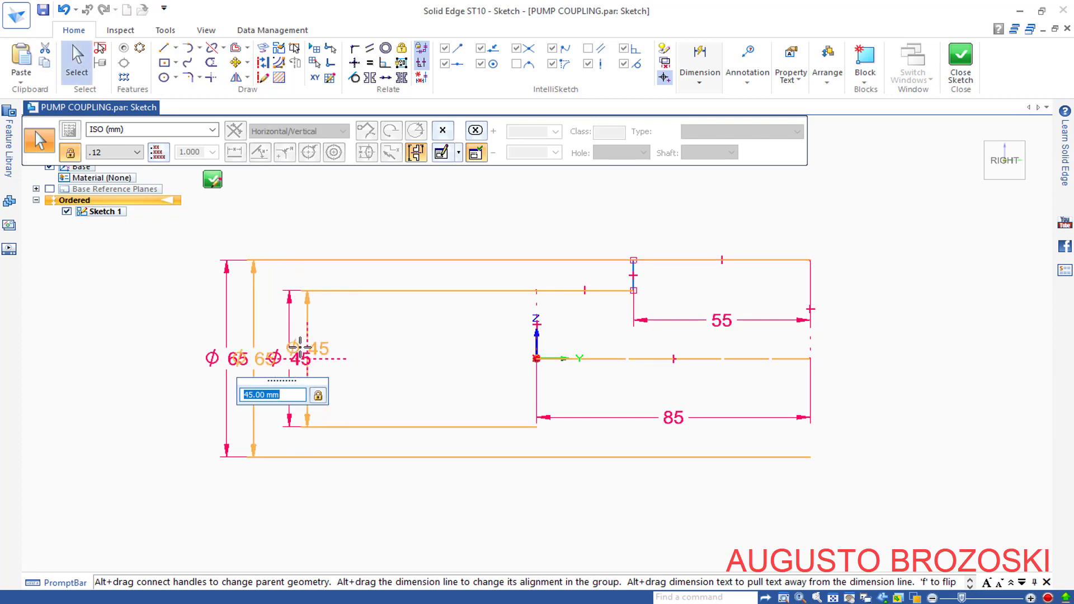
drag(370, 348, 353, 358)
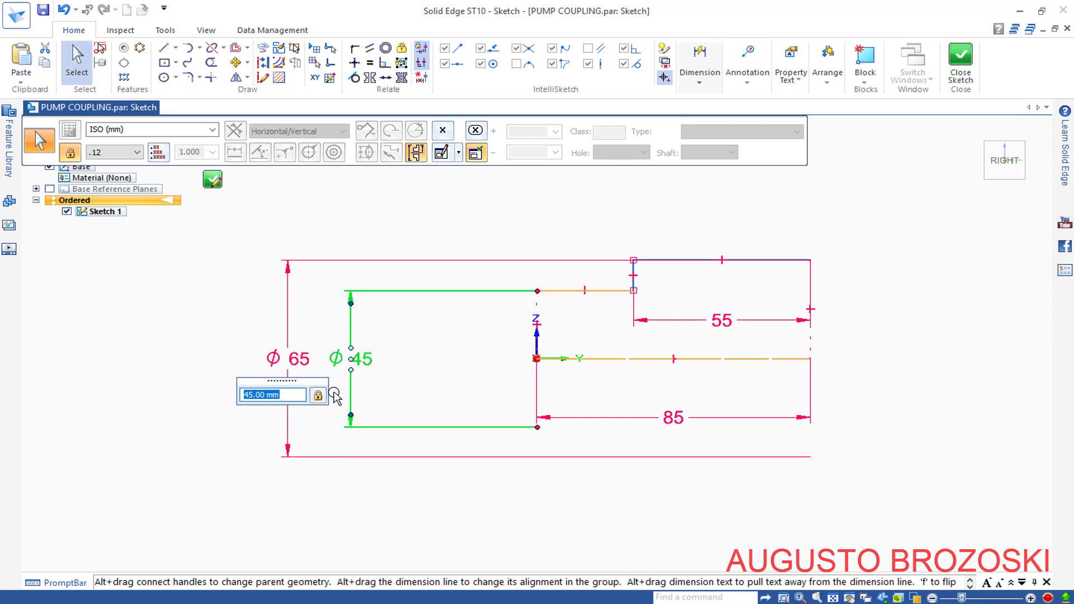
click(296, 358)
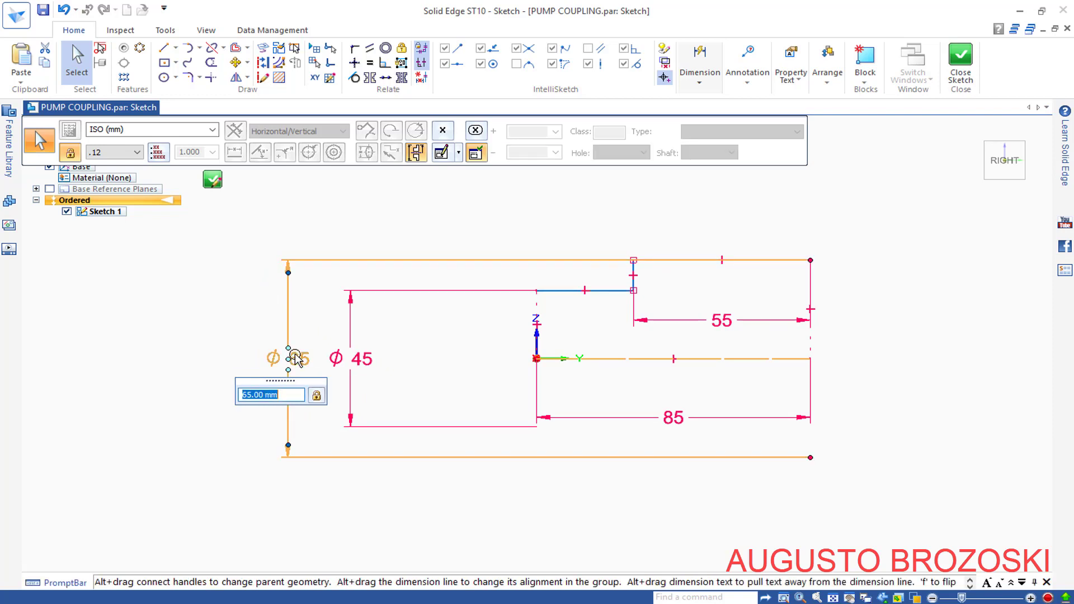
right_click(297, 359)
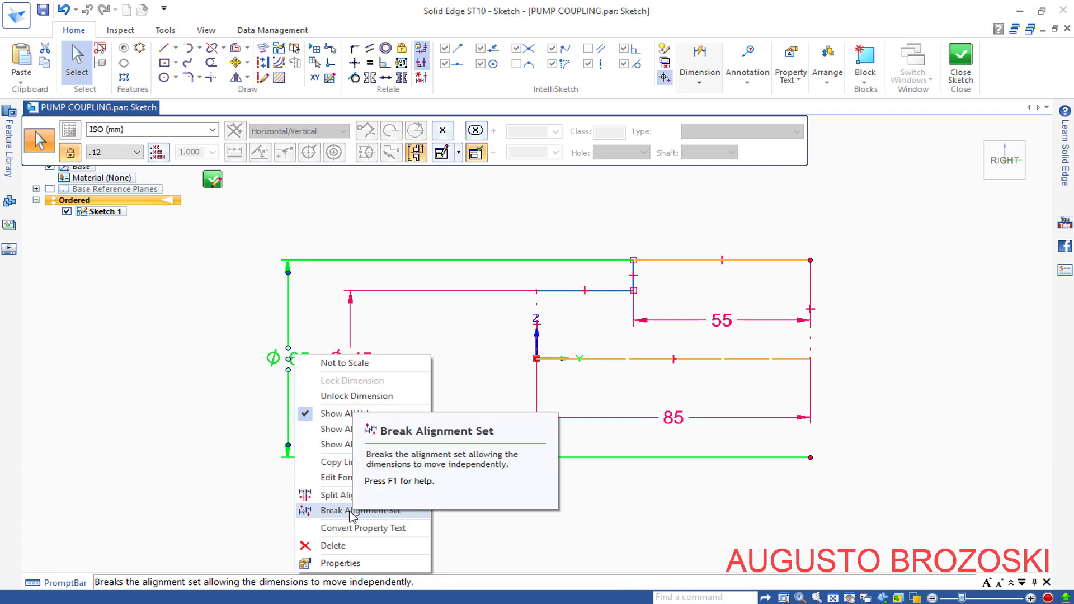
click(351, 511)
click(291, 382)
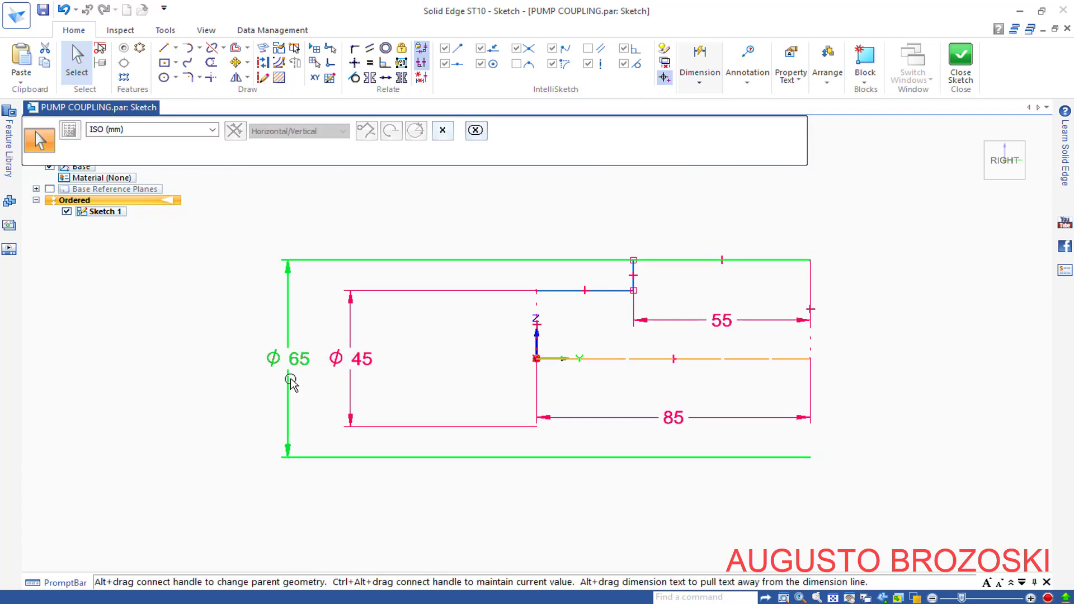
click(286, 362)
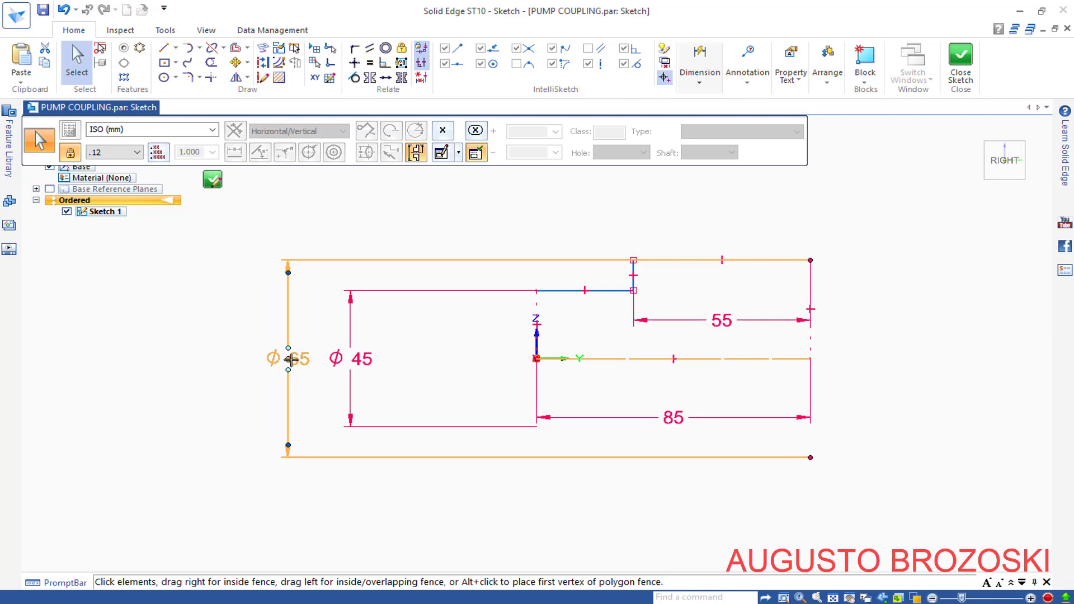
drag(291, 358, 895, 340)
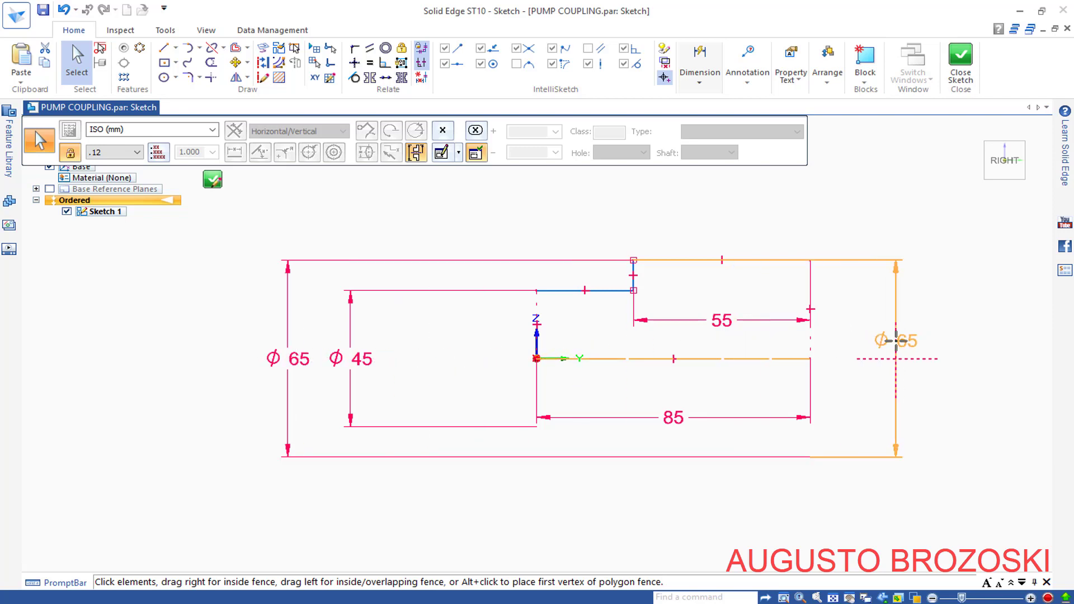
- Move the φ45 dimension closer to the profile and open the dimension Styles dialog
click(352, 360)
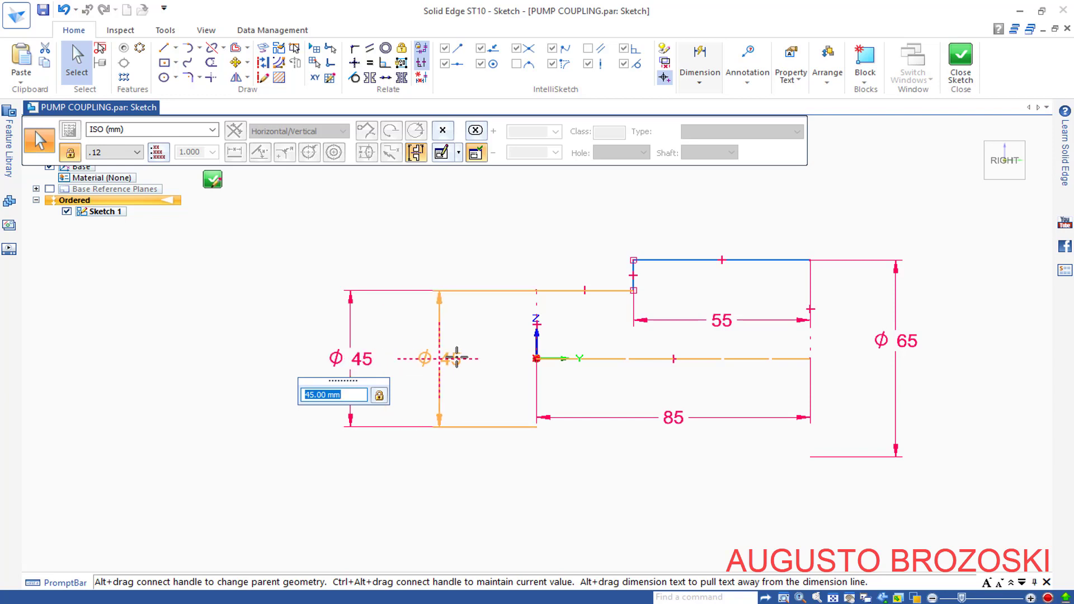
drag(359, 358, 429, 359)
click(473, 478)
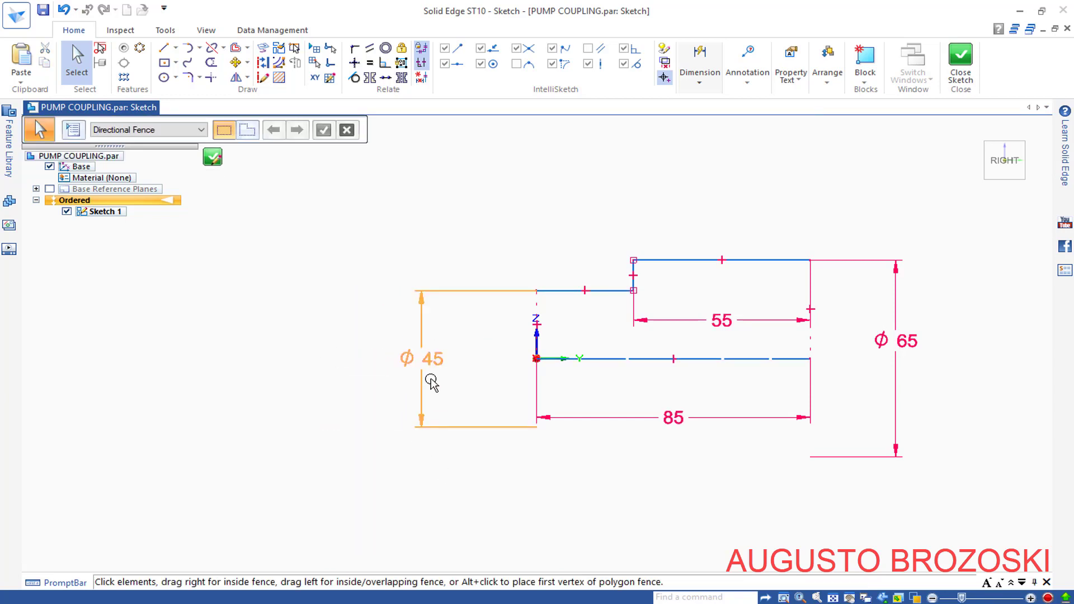
click(700, 84)
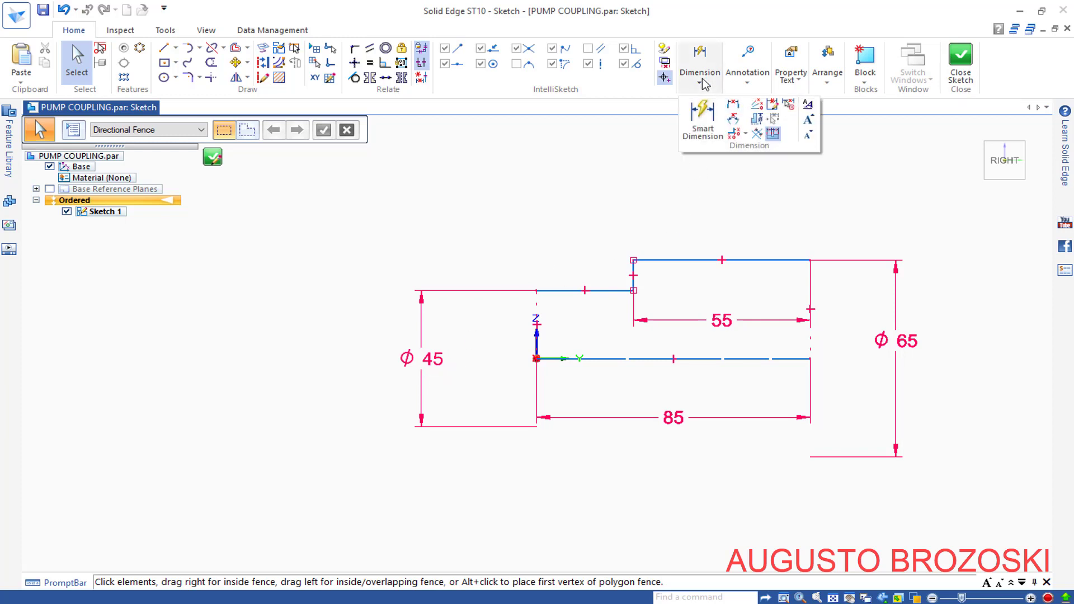
click(808, 106)
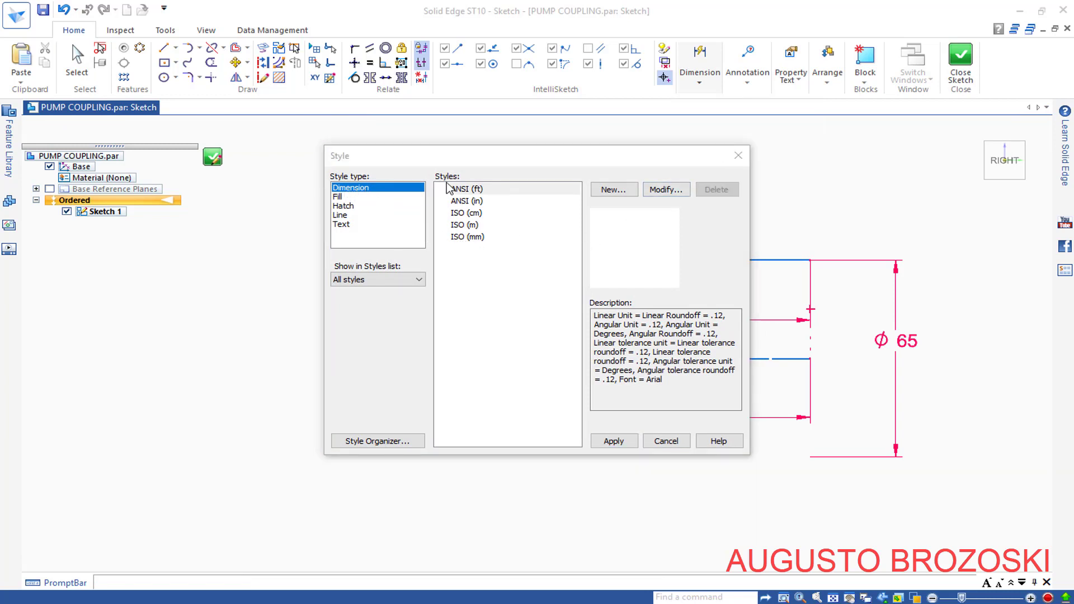
- Modify the ISO (mm) style's text to Parallel orientation and Above position
click(461, 240)
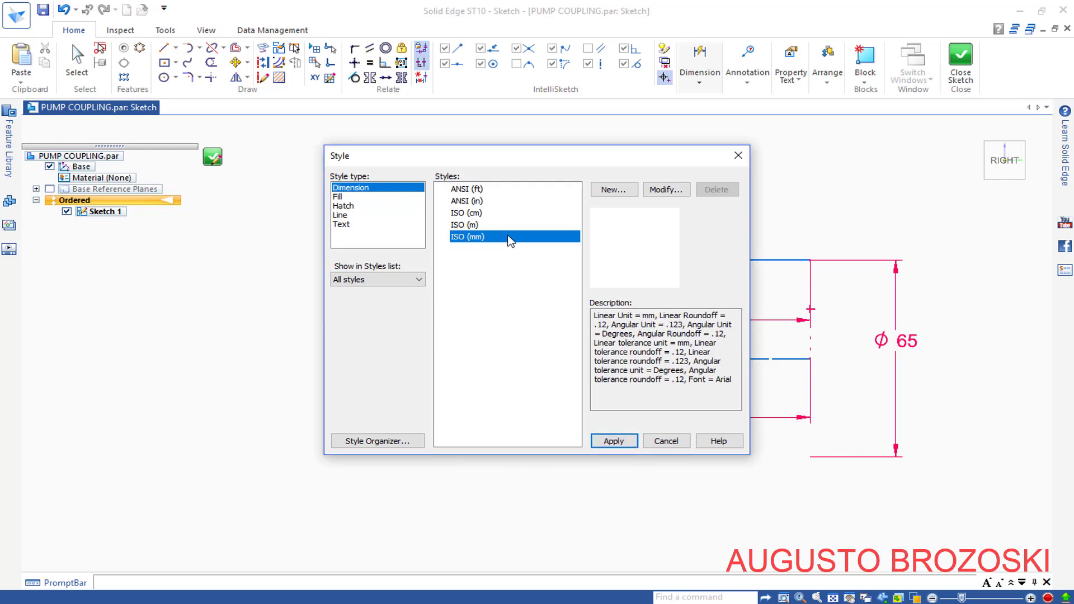
click(674, 190)
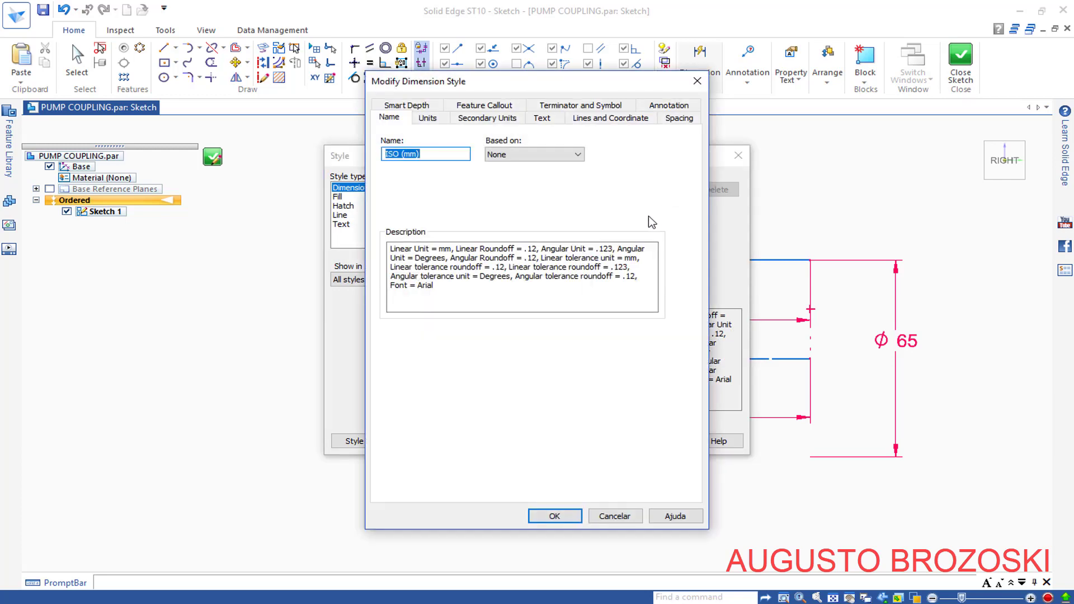
click(542, 119)
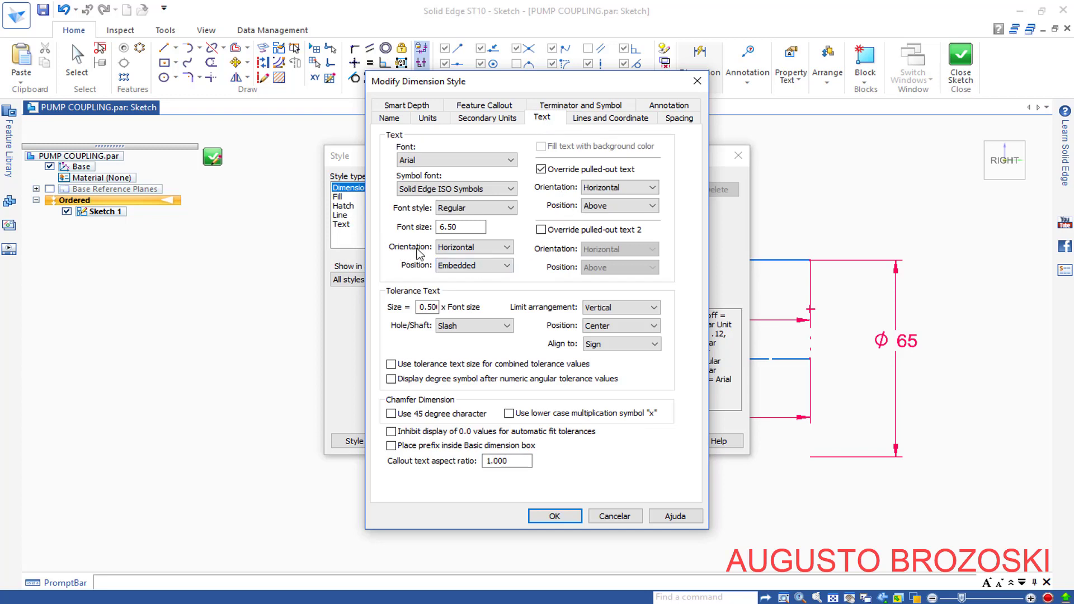
click(507, 250)
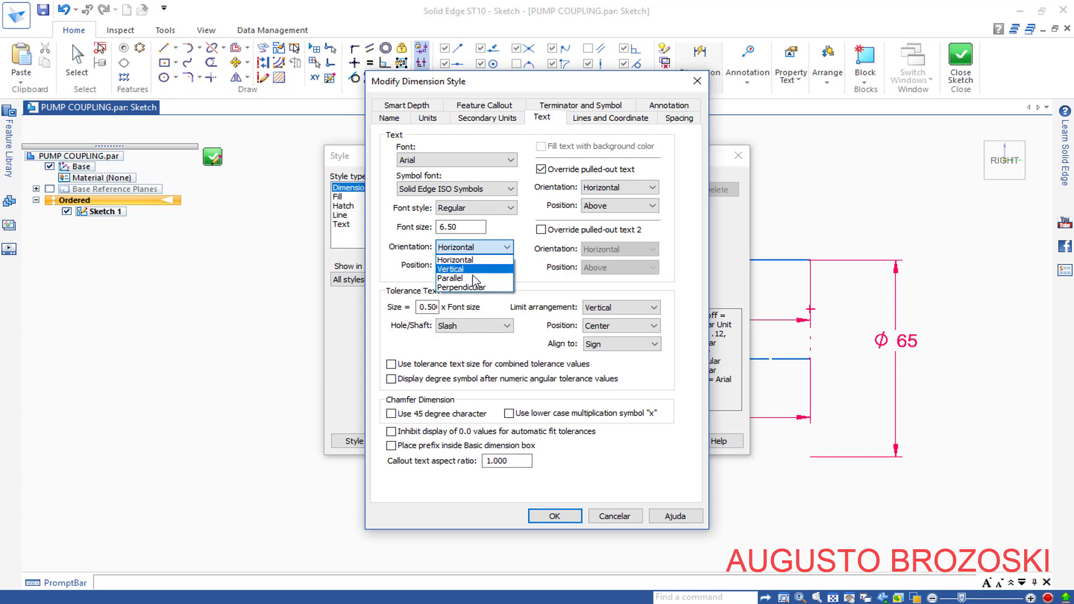
click(454, 278)
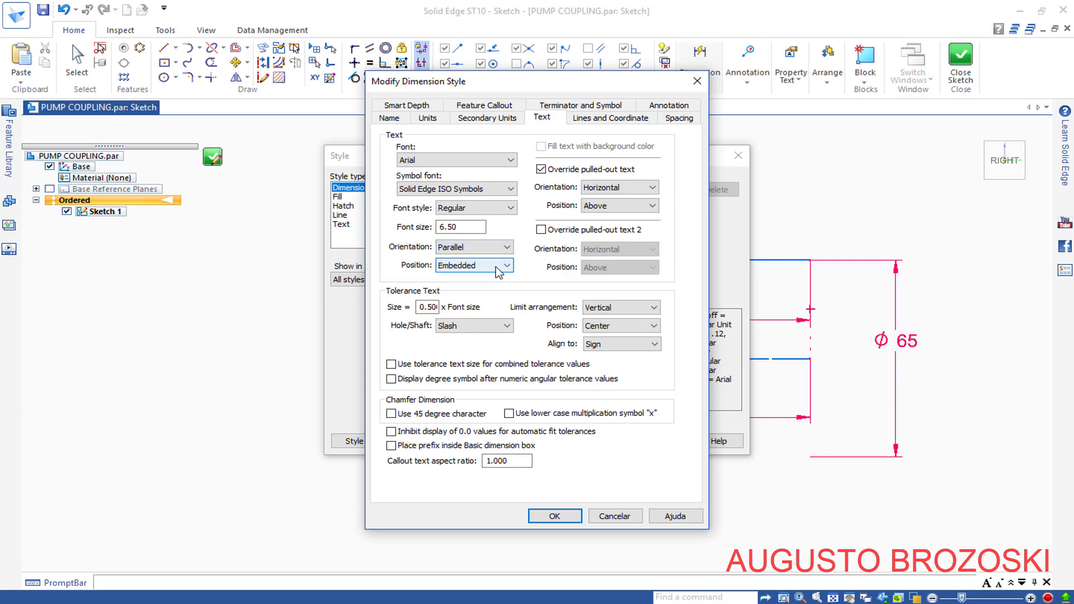
click(490, 270)
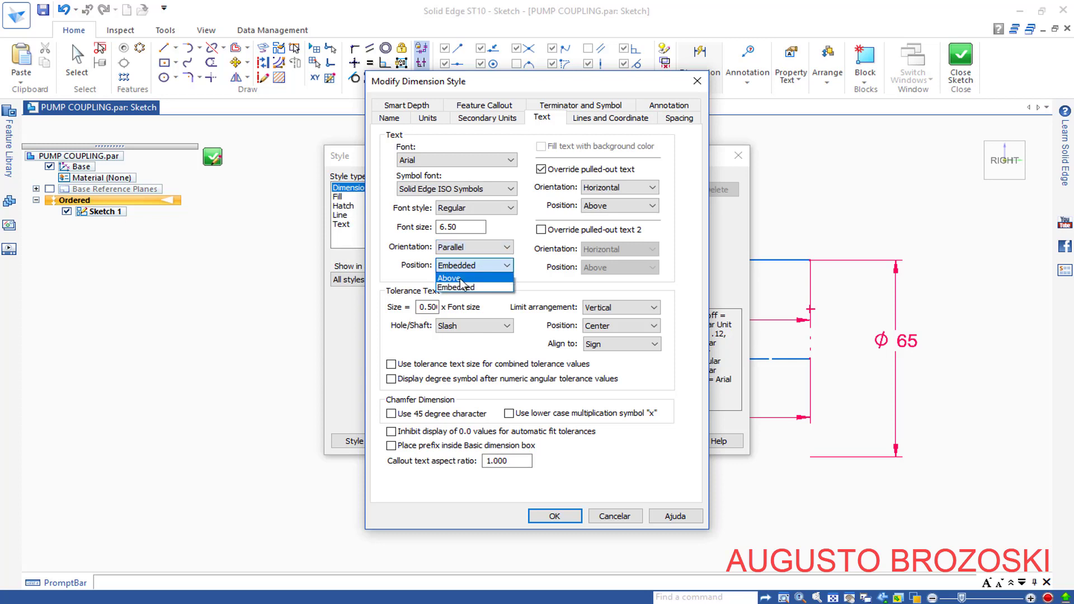
click(453, 278)
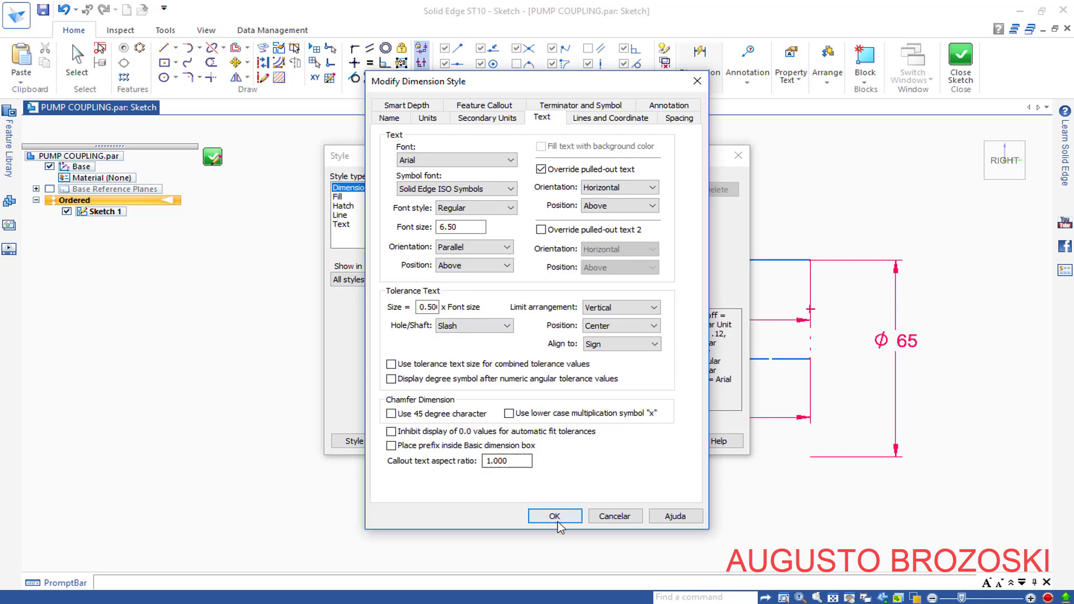
click(554, 516)
- Apply the modified ISO (mm) style and check the PDF section
click(613, 441)
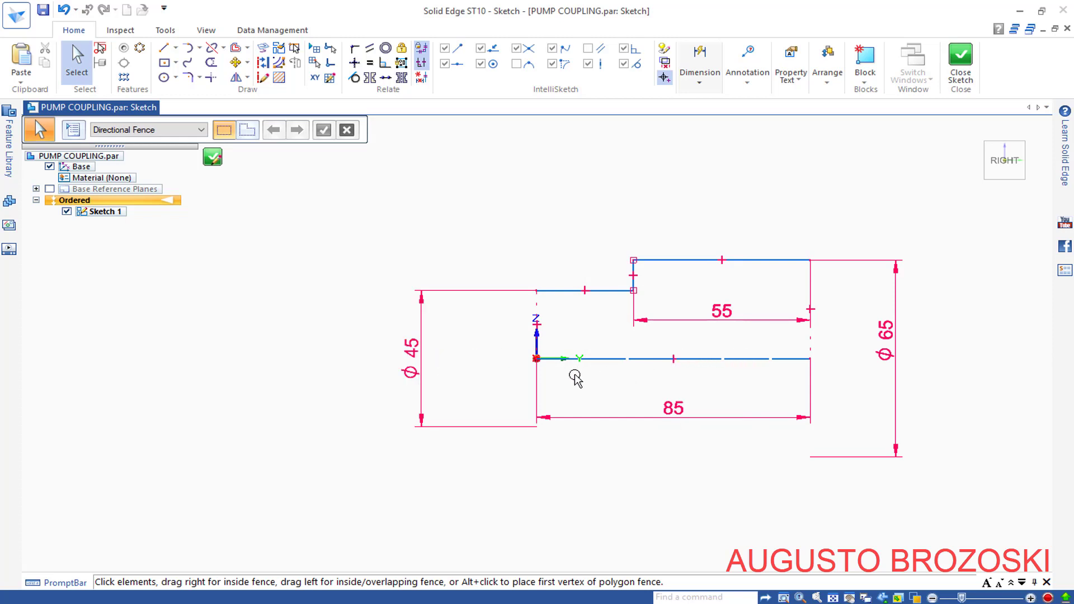
key(alt+Tab)
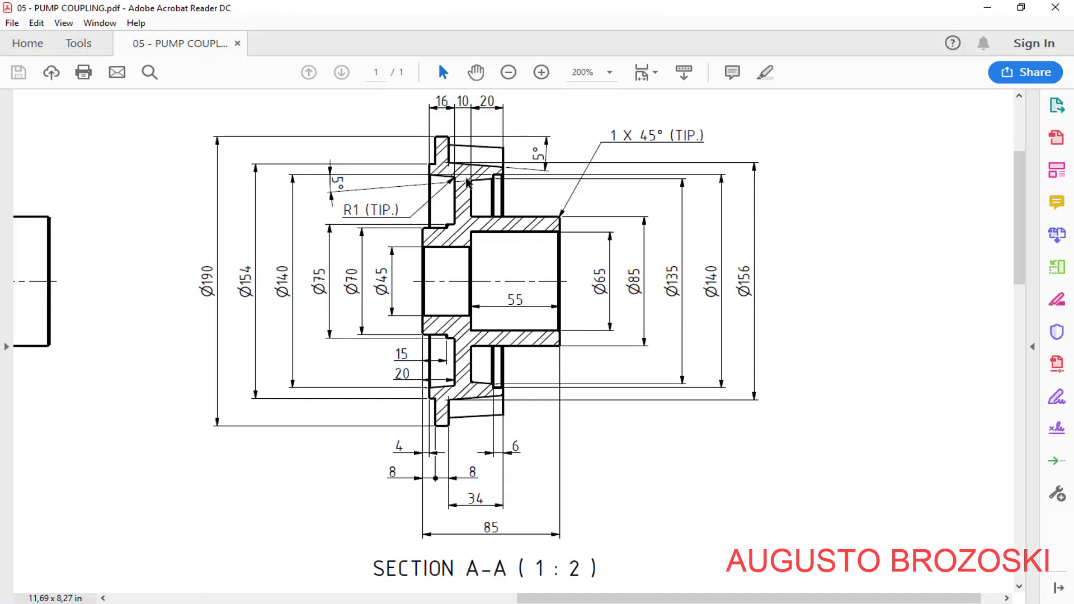
click(985, 9)
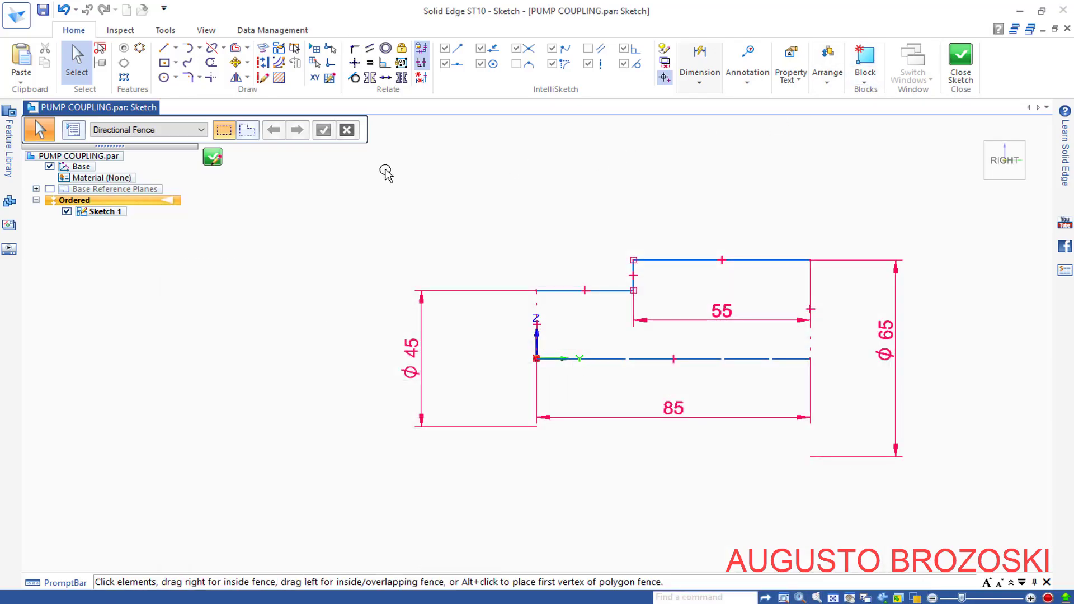
- Draw a vertical rise, a leftward horizontal and another rise from the profile's top-right corner
click(165, 51)
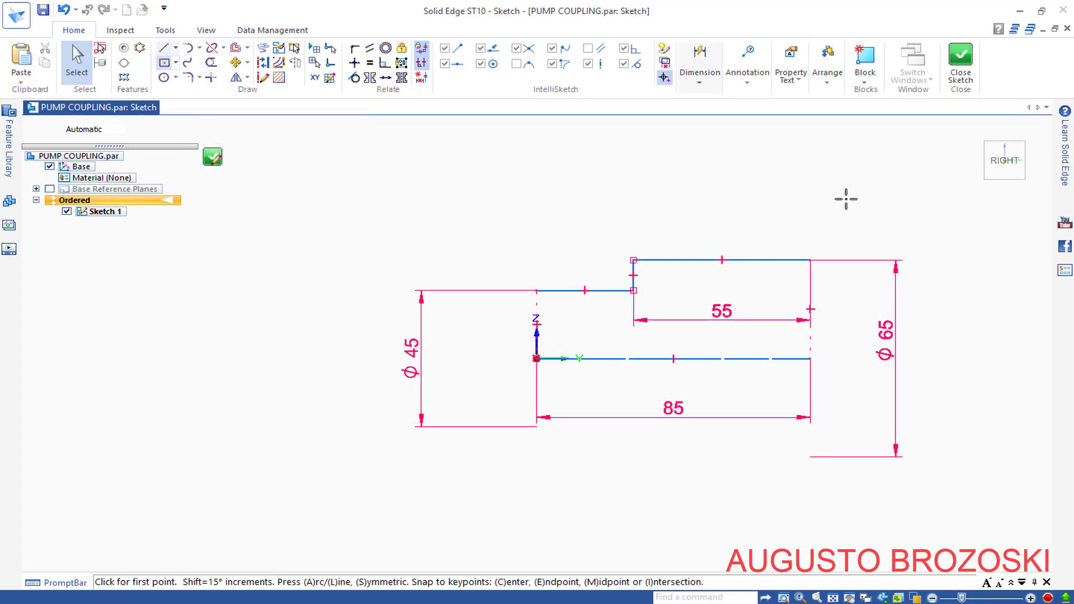
scroll(839, 246, up, 2)
click(798, 291)
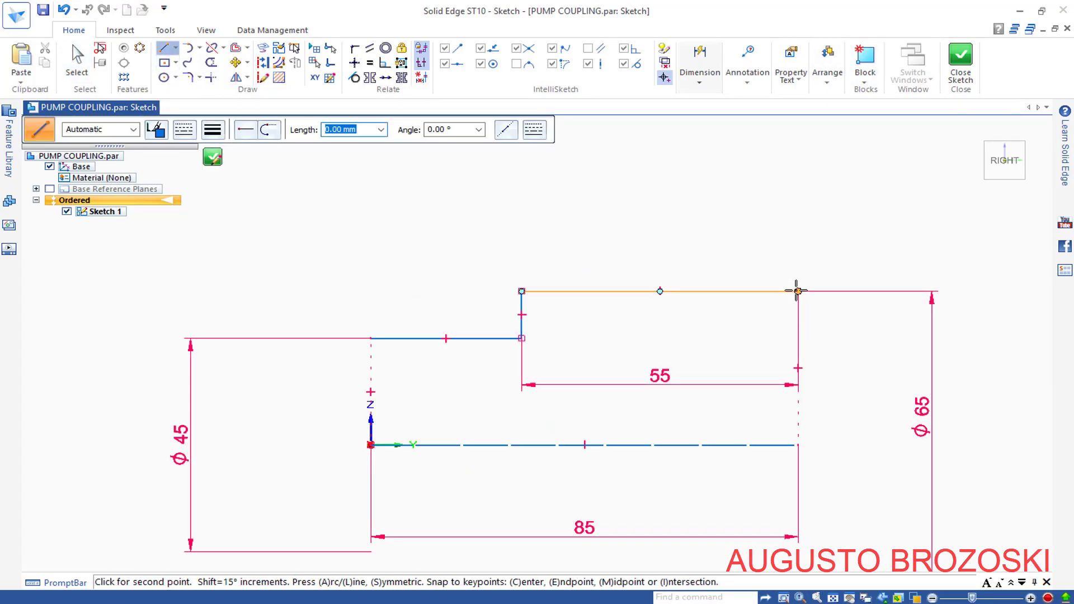
scroll(798, 291, down, 1)
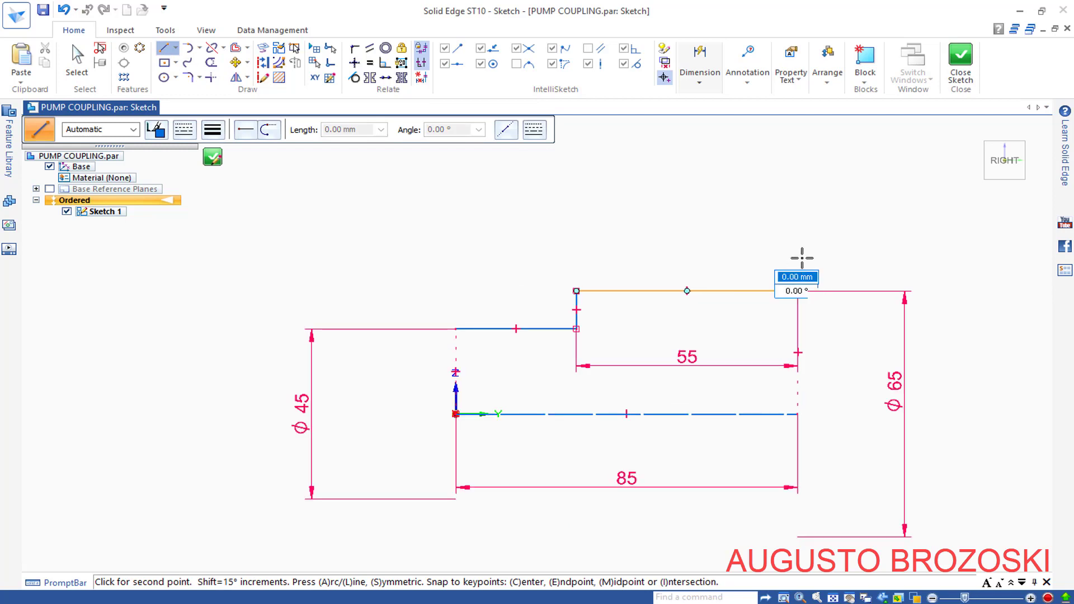
click(798, 213)
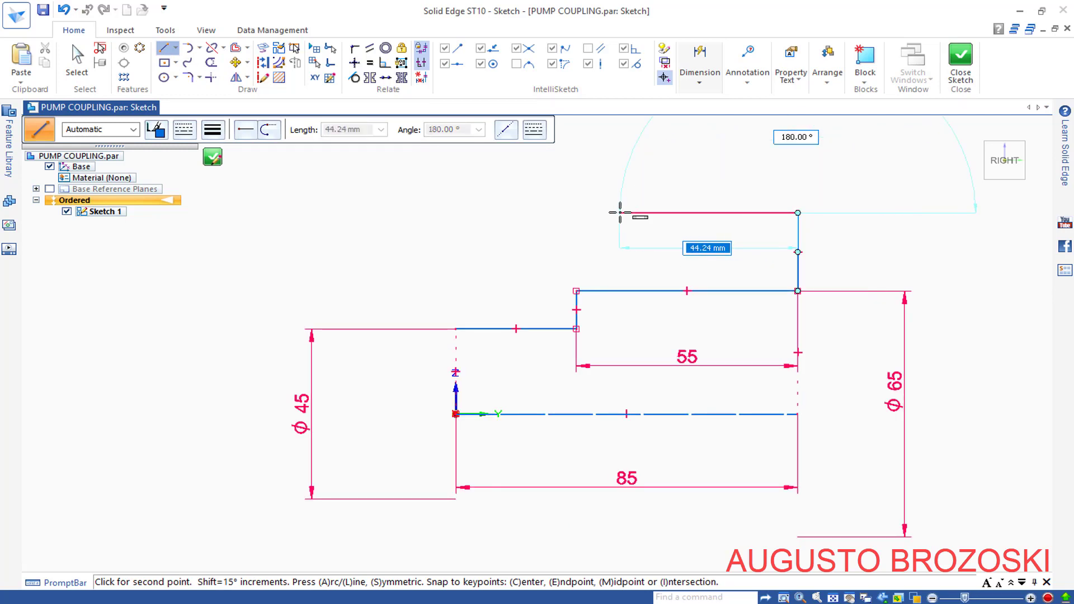
click(614, 213)
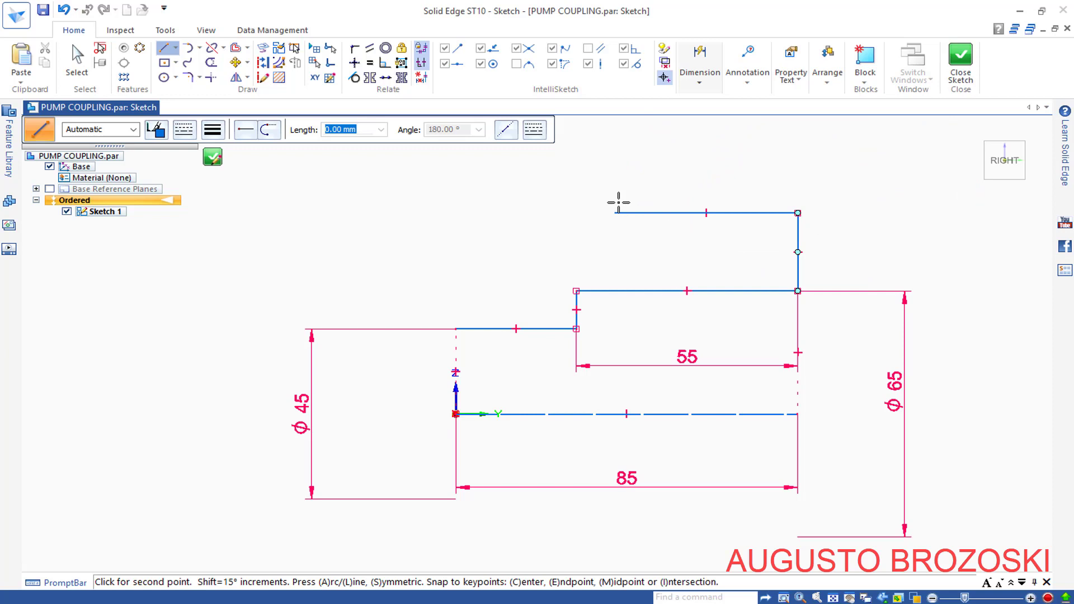
click(618, 137)
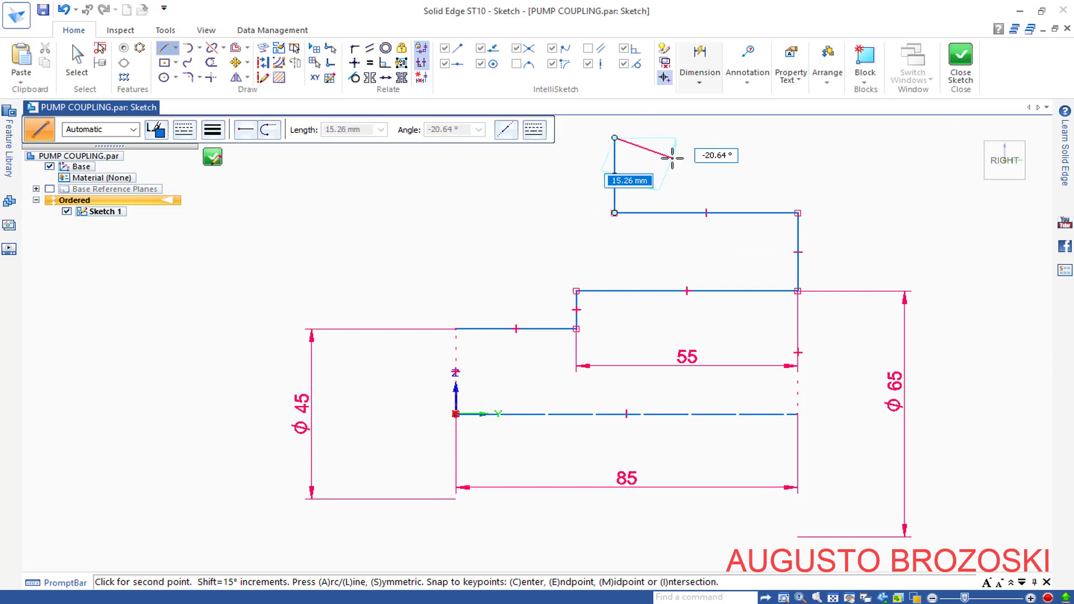
key(Return)
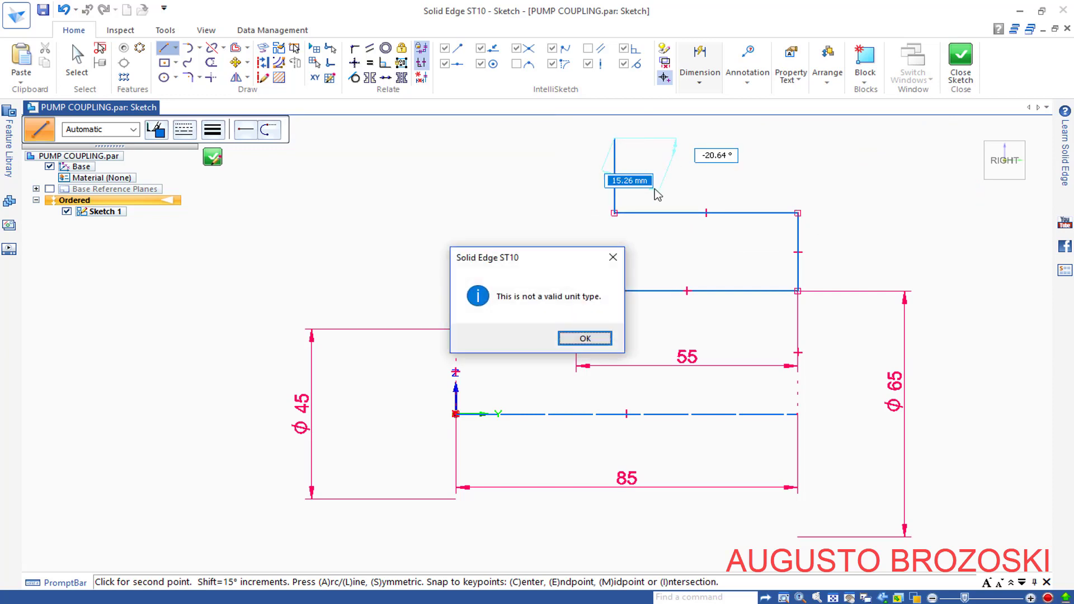
click(597, 340)
key(Escape)
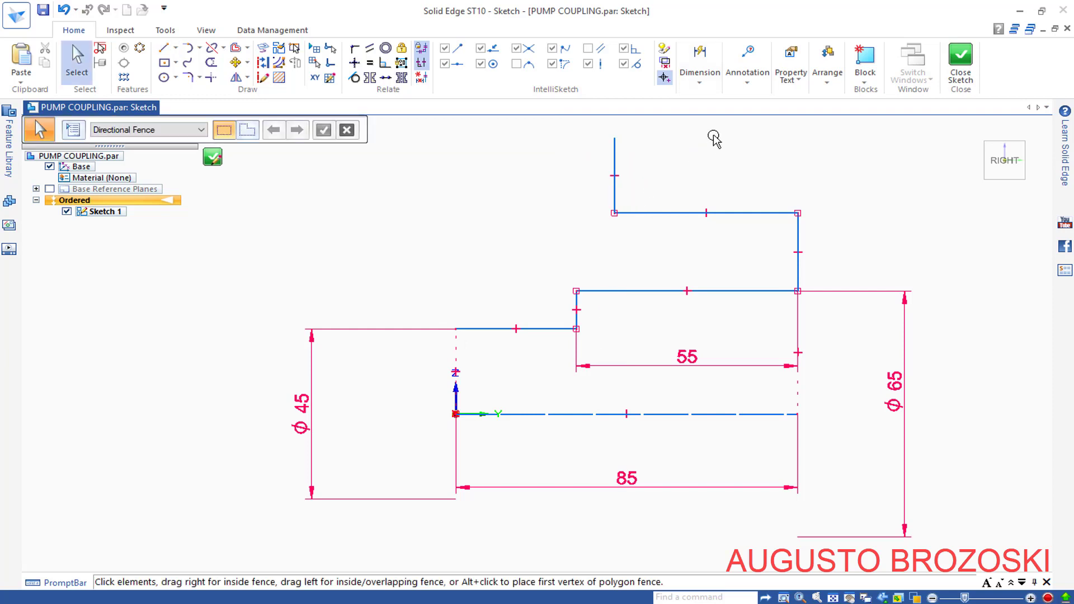
- Add a symmetric diameter dimension from the axis to the flange's horizontal line, set to 85
click(708, 77)
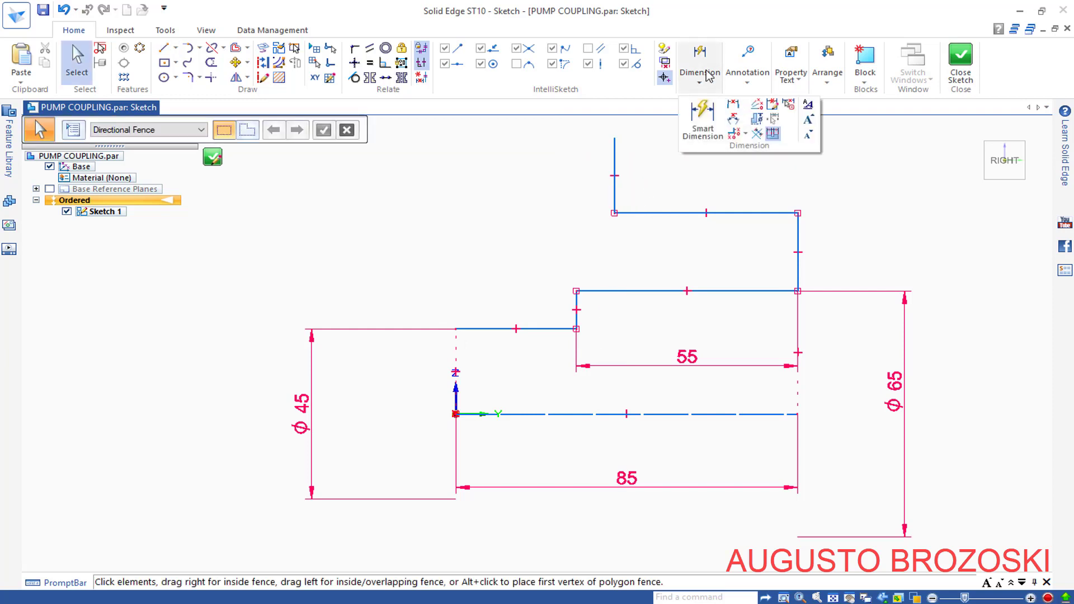
click(758, 120)
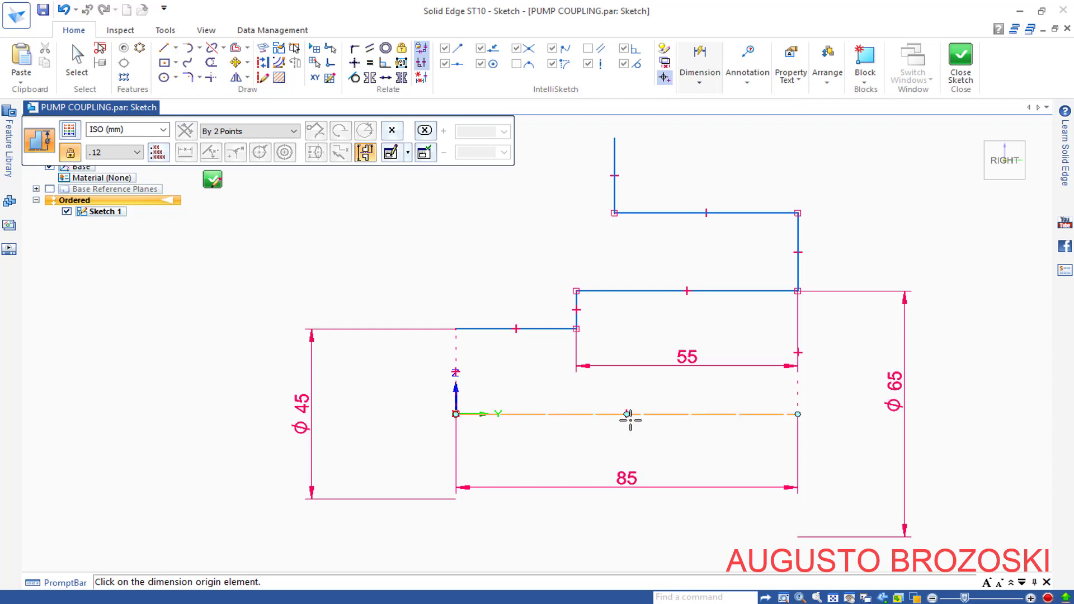
click(707, 415)
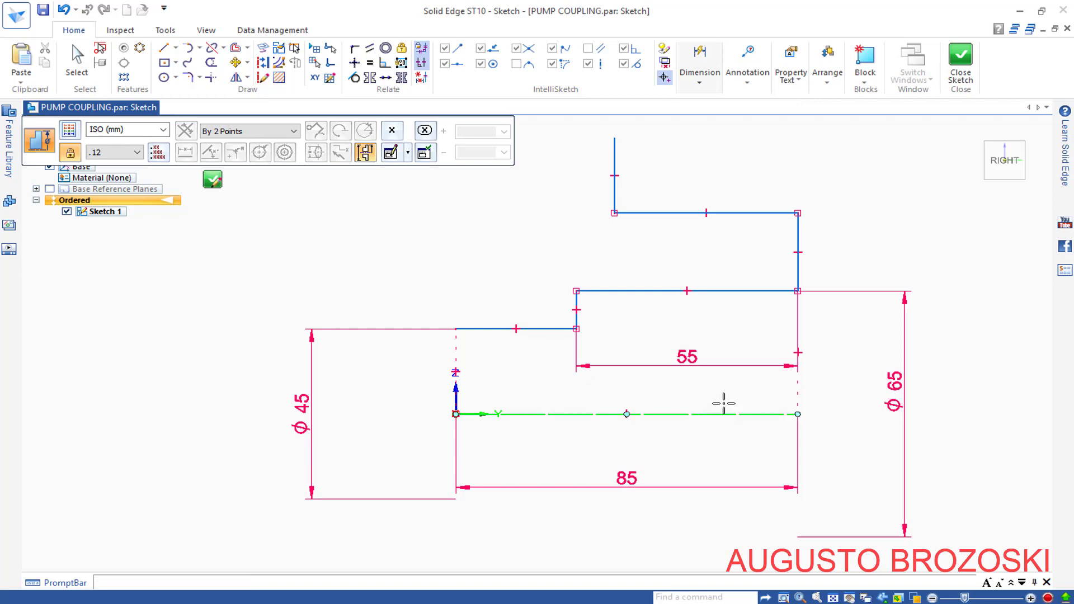
click(783, 212)
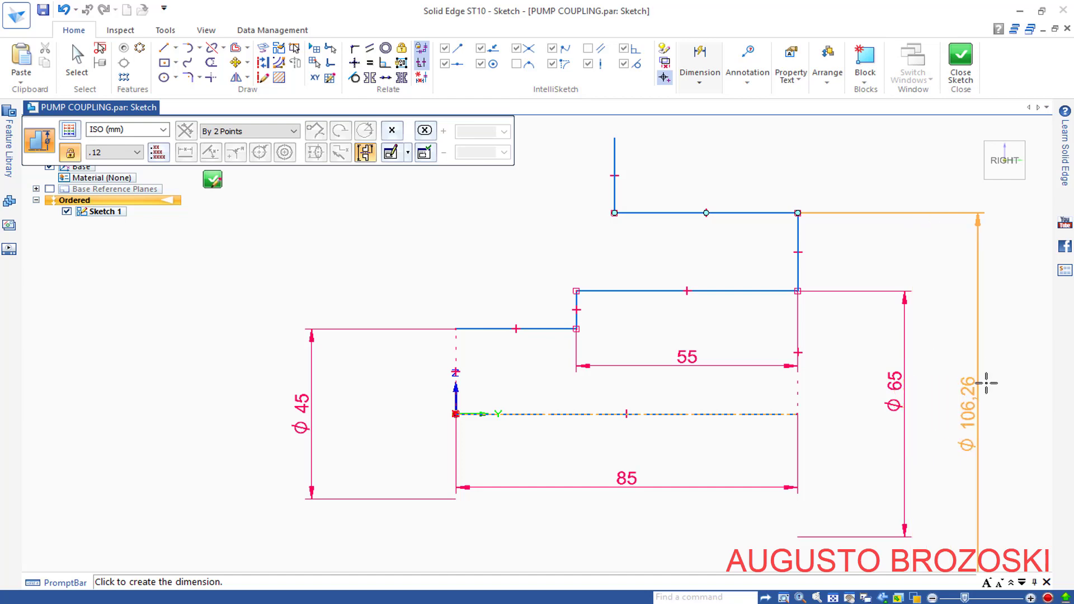
click(966, 403)
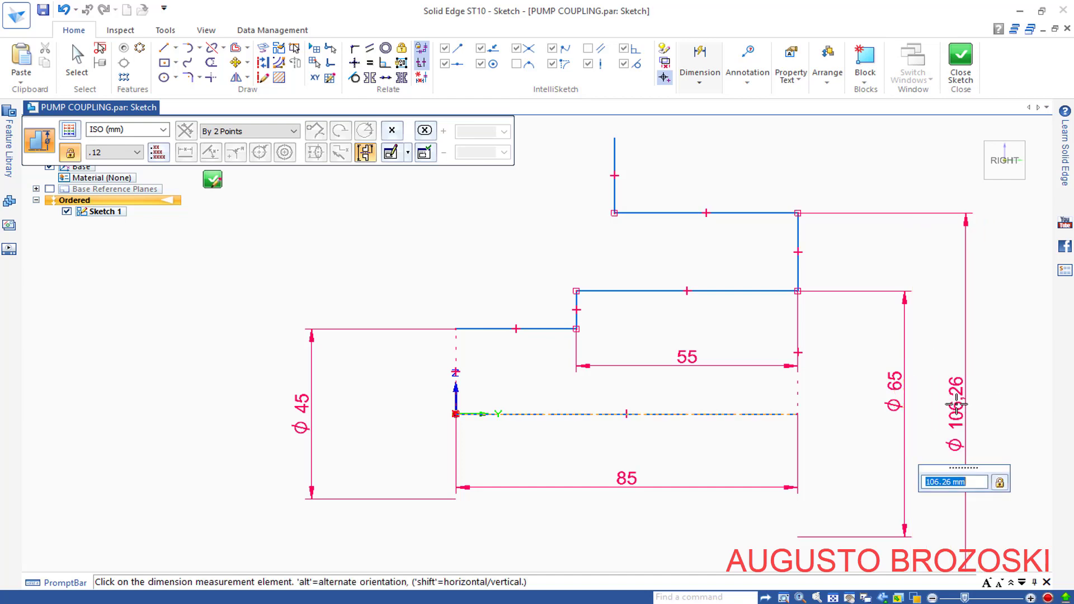
key(alt+Tab)
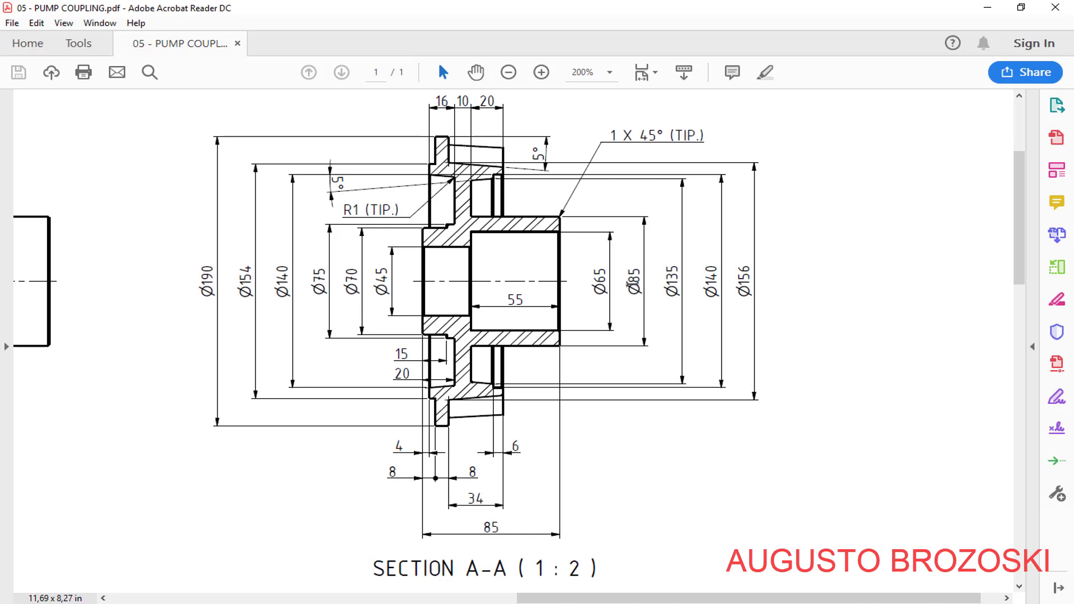
click(987, 8)
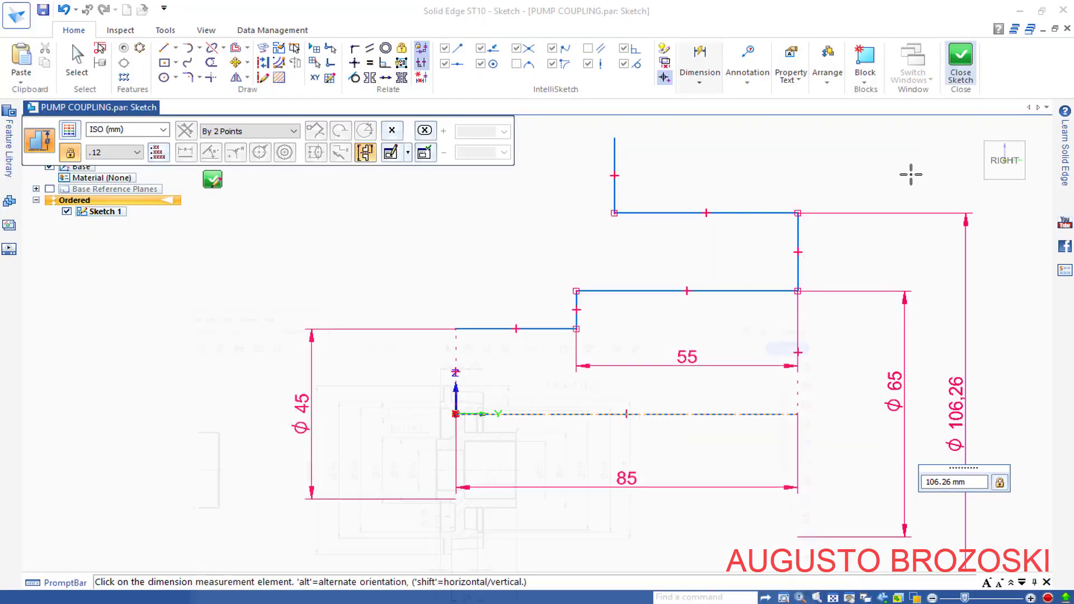
text(85)
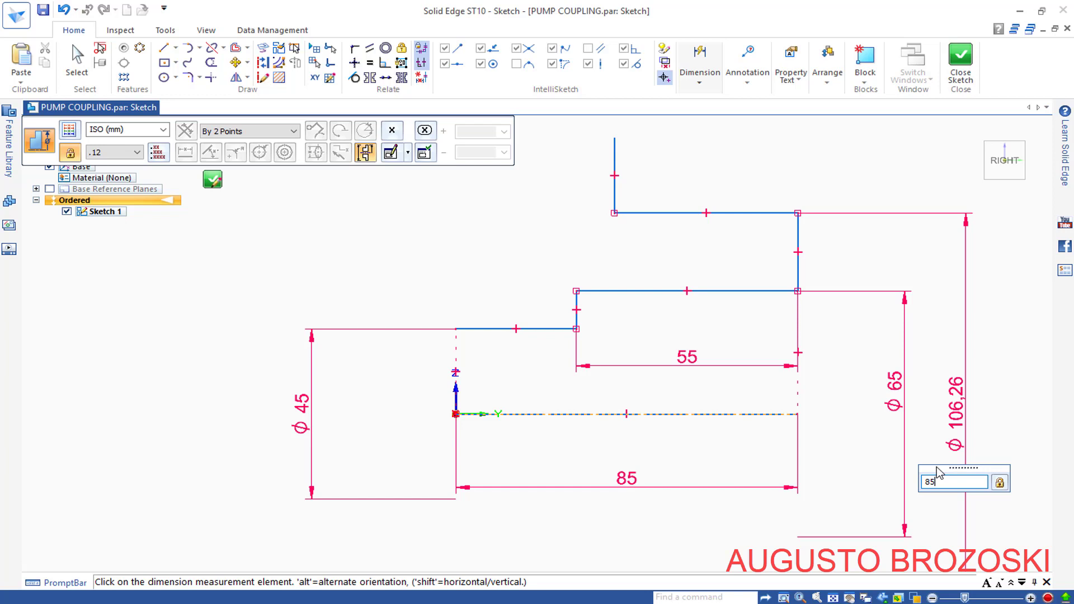
key(Return)
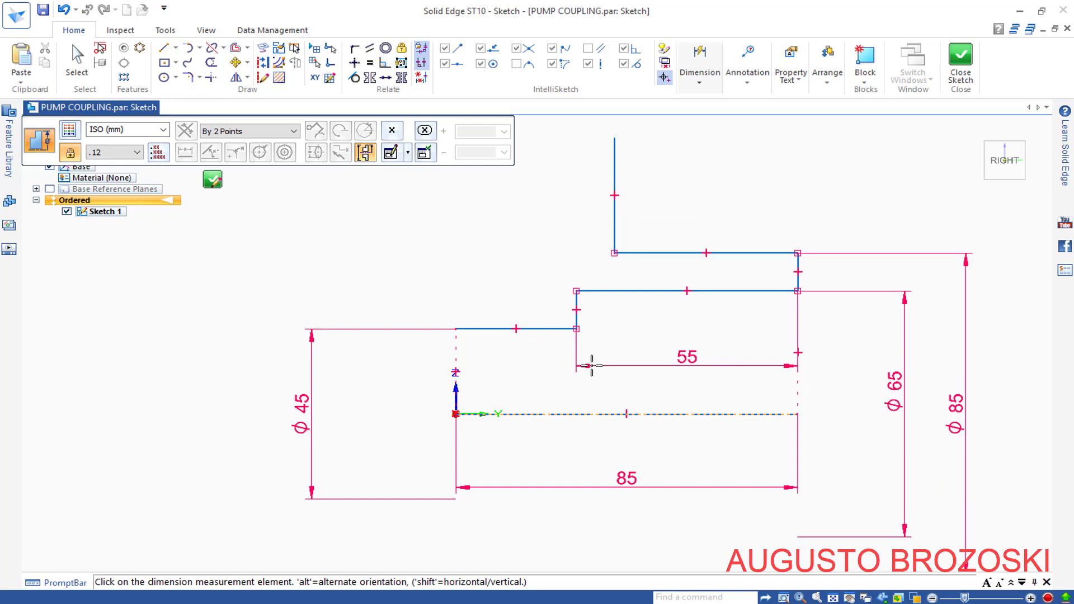
scroll(549, 336, down, 2)
scroll(547, 335, down, 1)
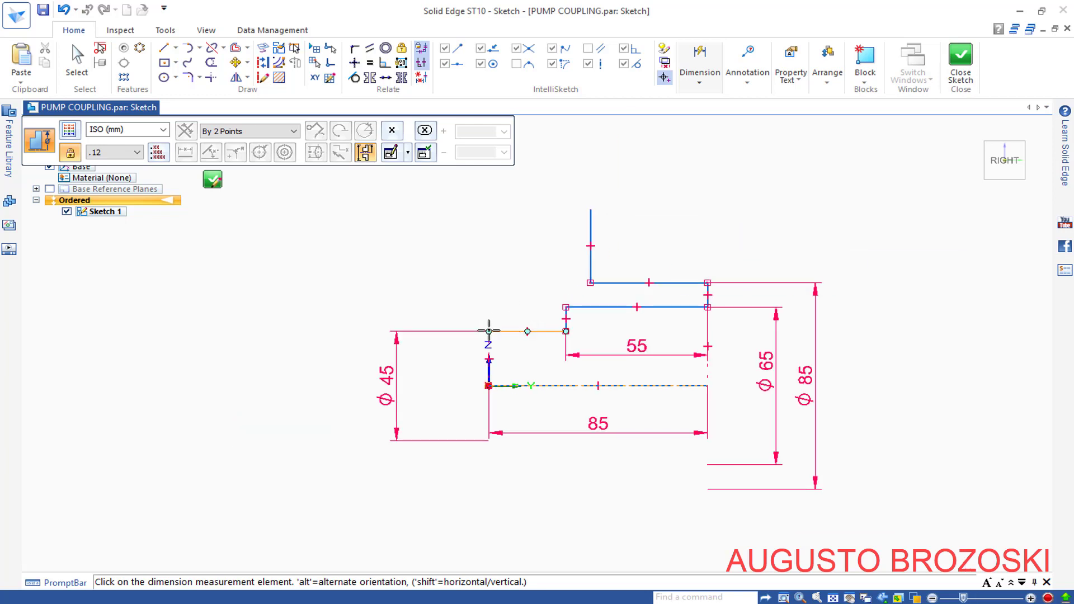
key(l)
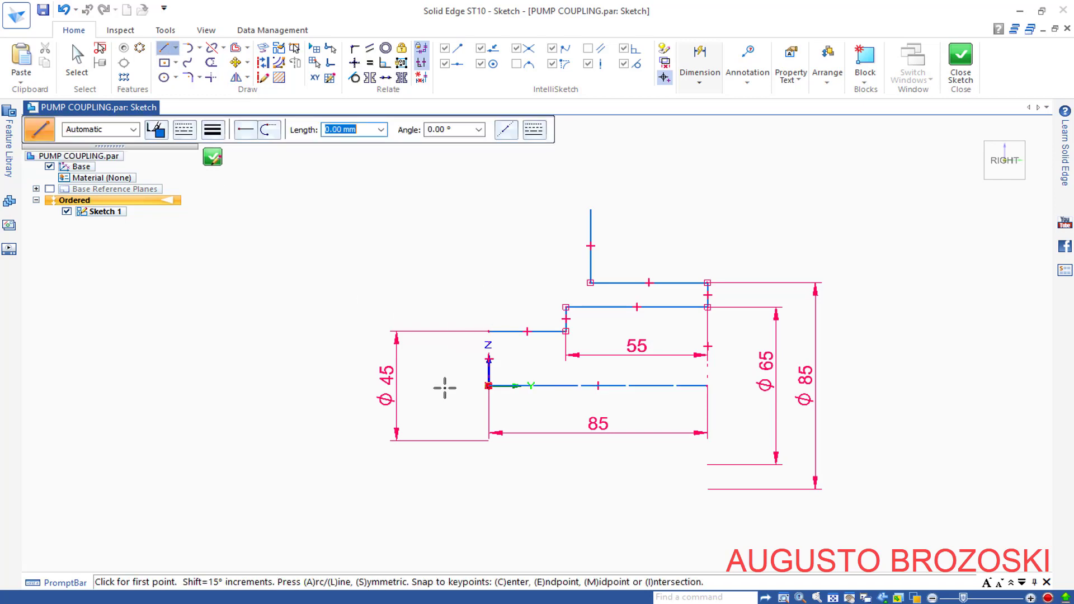
- Draw five stepped lines up from the Ø45 step's left end, ending in a tall vertical
click(391, 600)
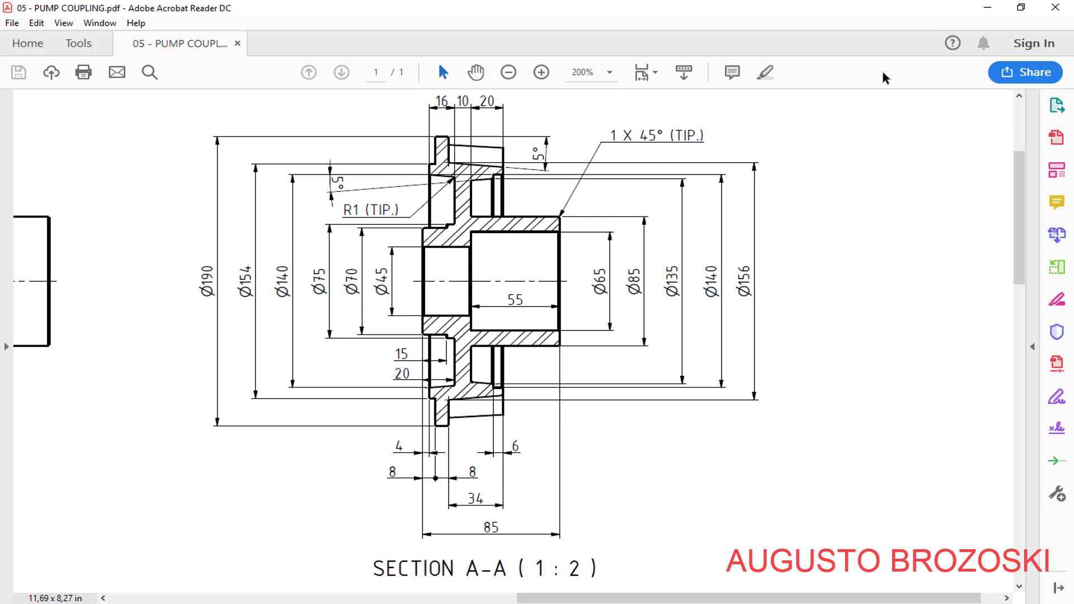
click(987, 8)
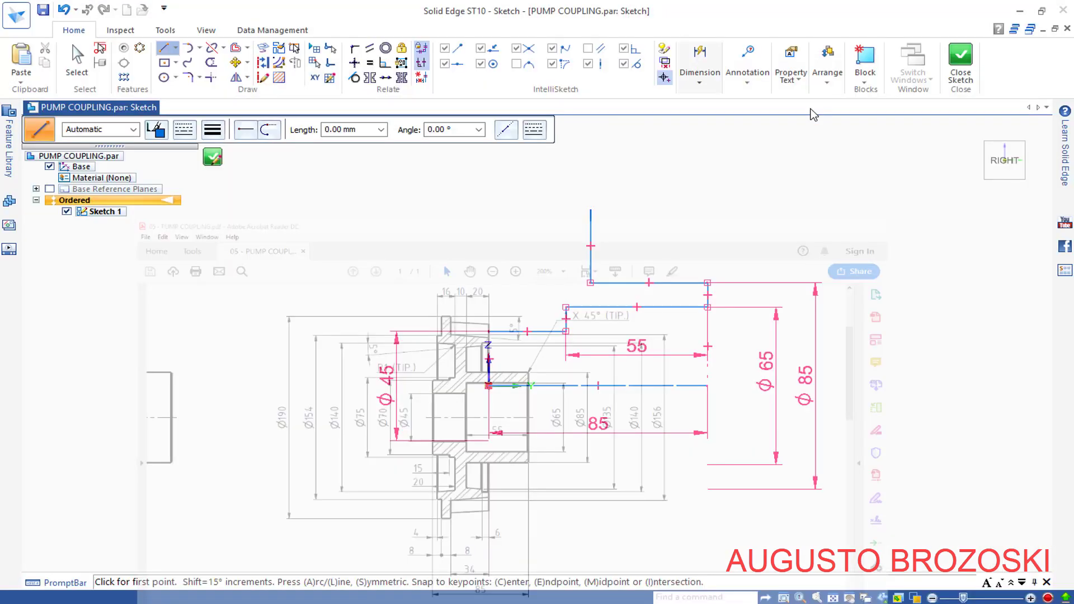
click(489, 331)
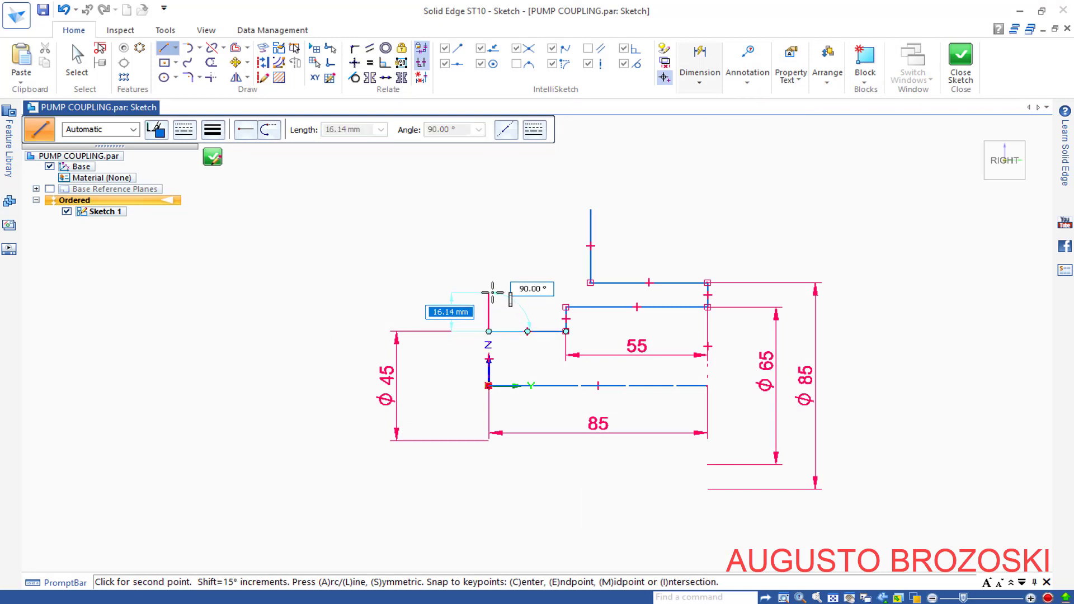
click(490, 292)
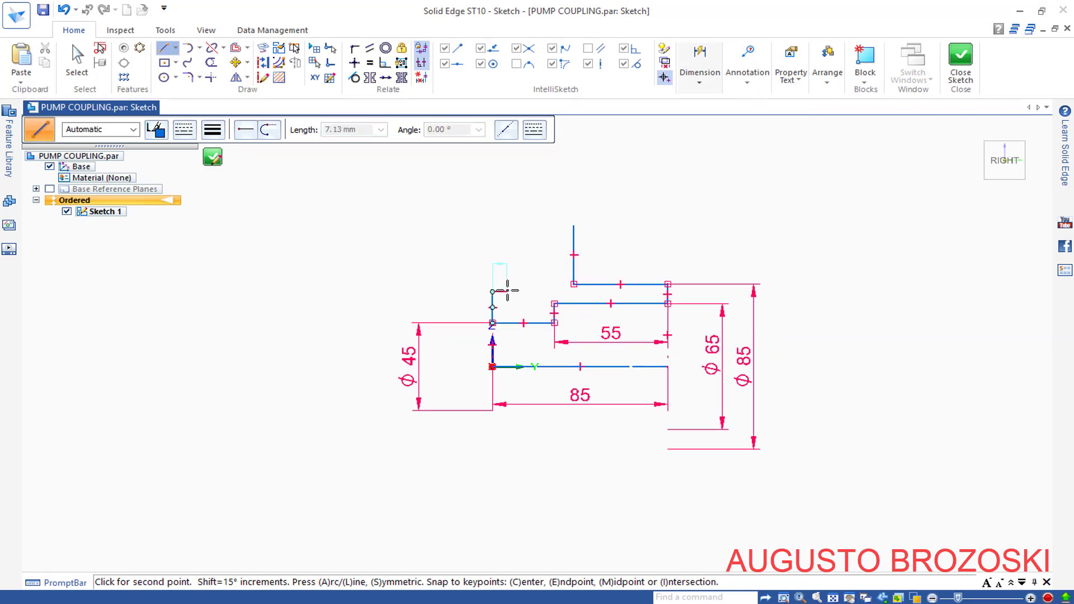
scroll(506, 291, down, 1)
scroll(507, 291, up, 4)
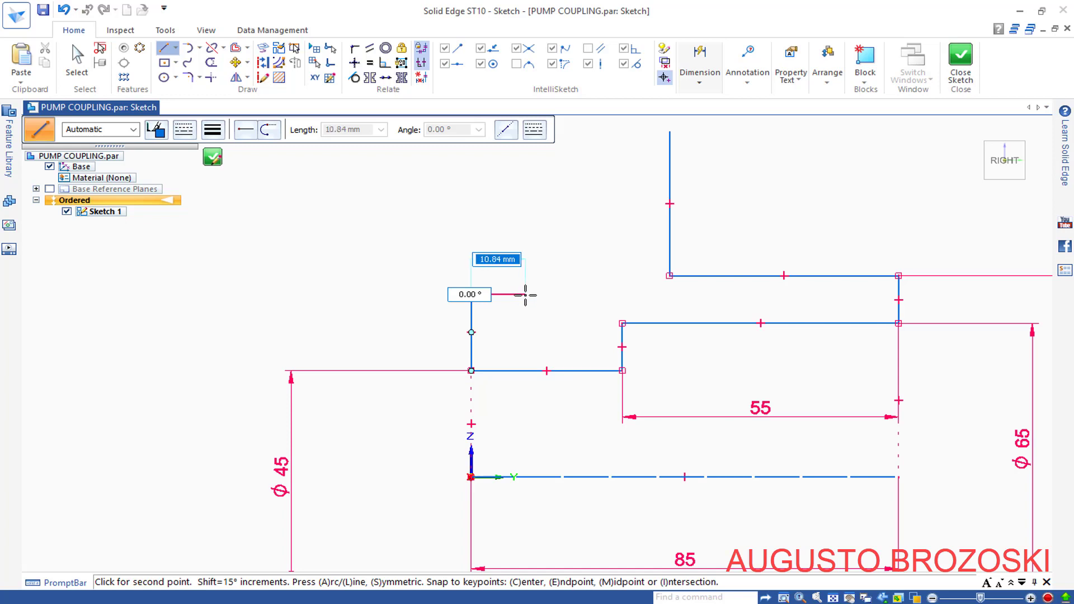
click(525, 294)
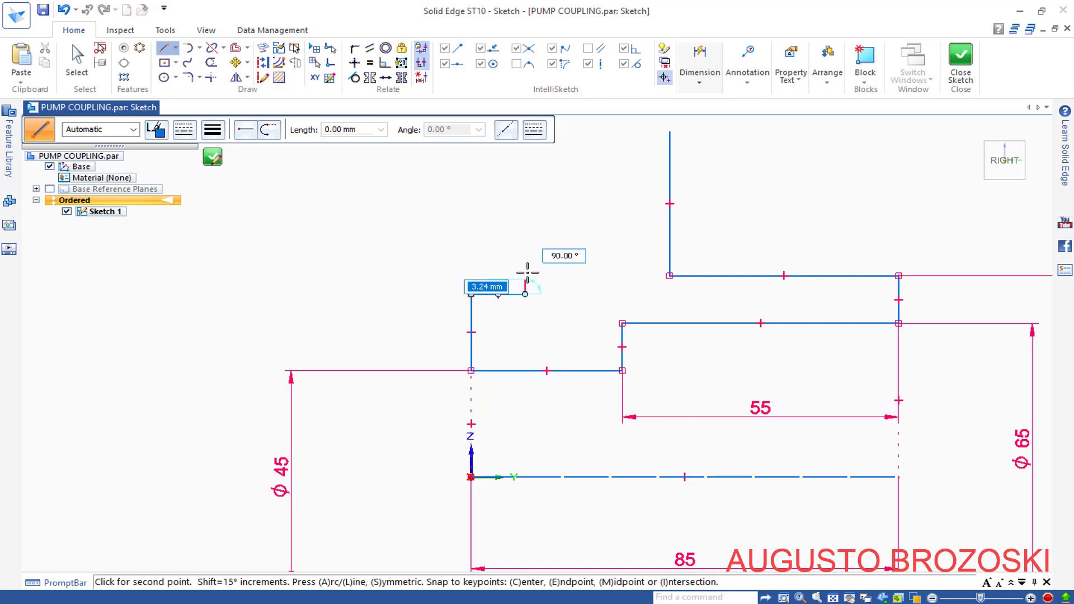
click(525, 272)
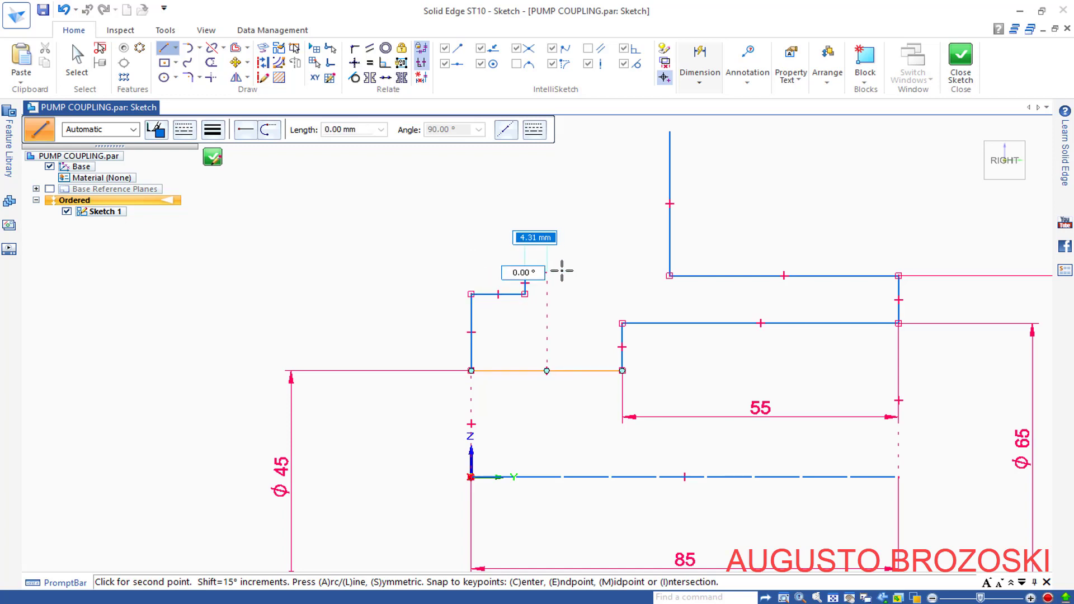
click(566, 272)
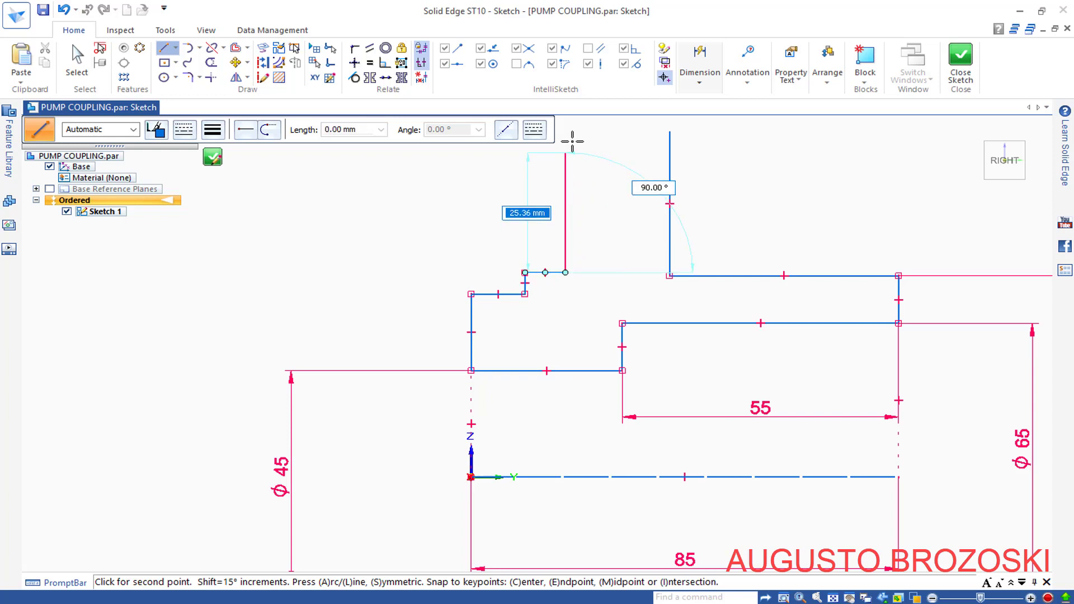
click(565, 149)
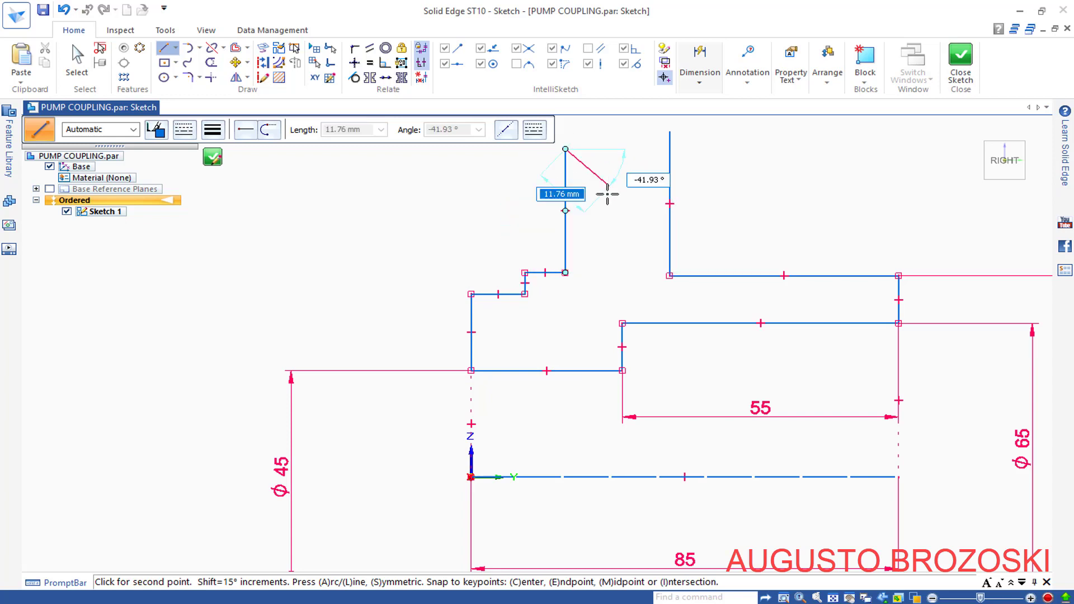
key(Escape)
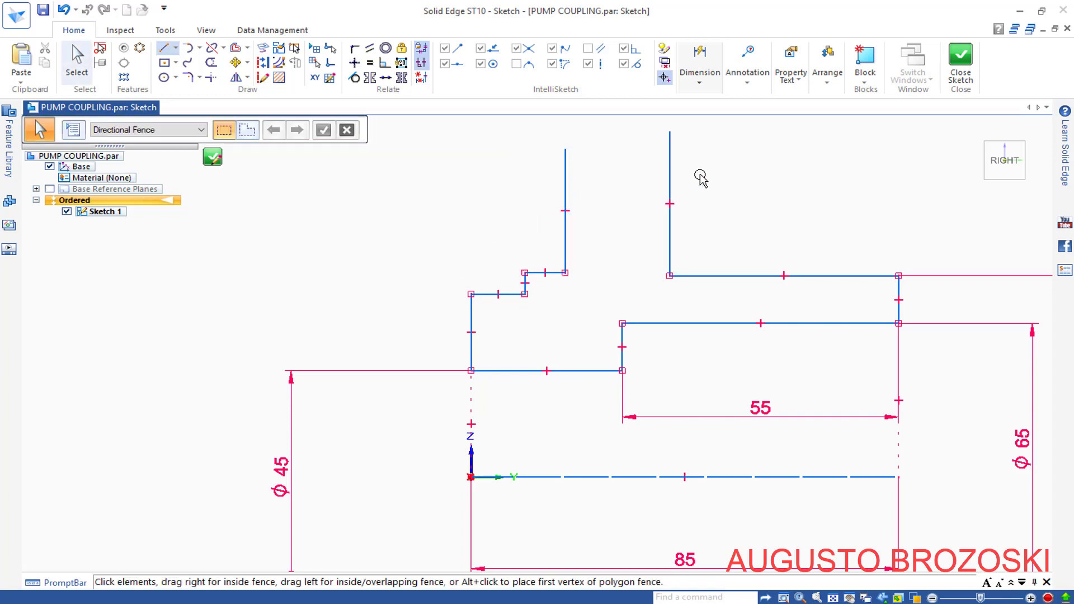
- Add a symmetric diameter dimension of 70 from the axis to the first new step line
click(706, 78)
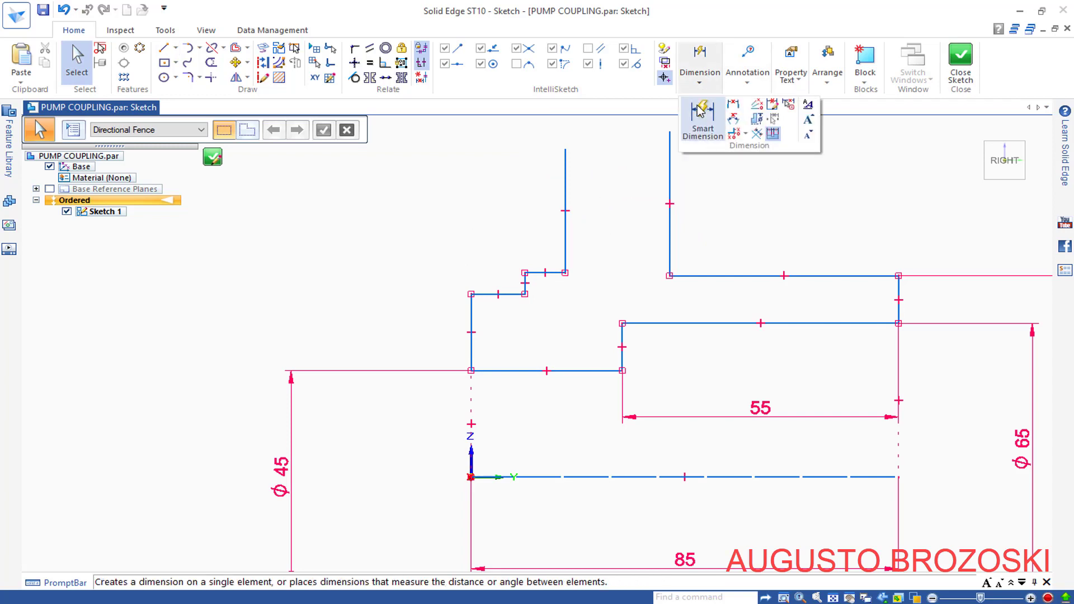
click(758, 123)
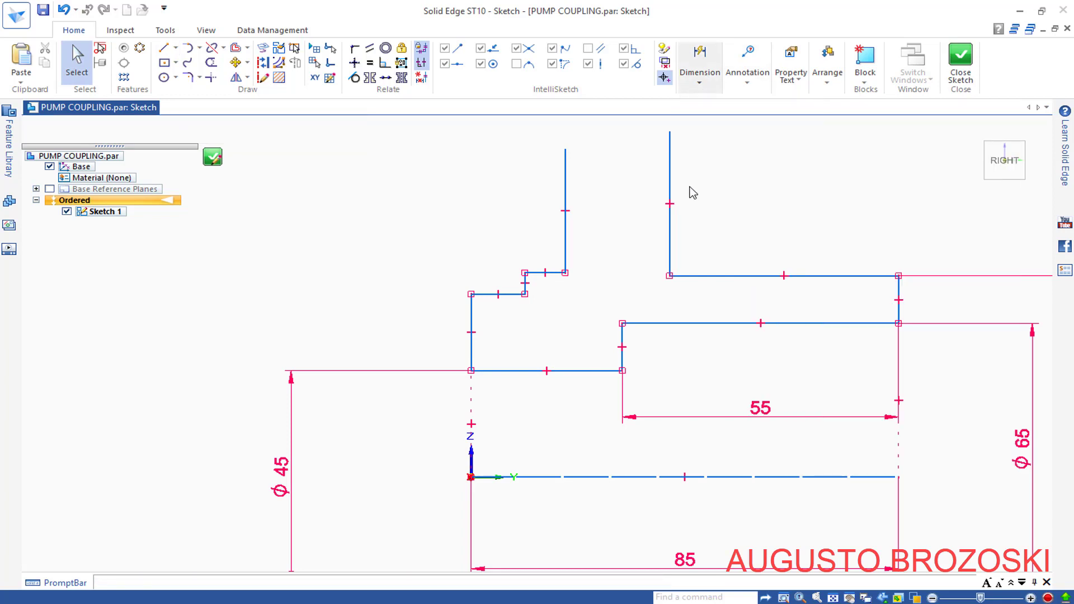
click(485, 476)
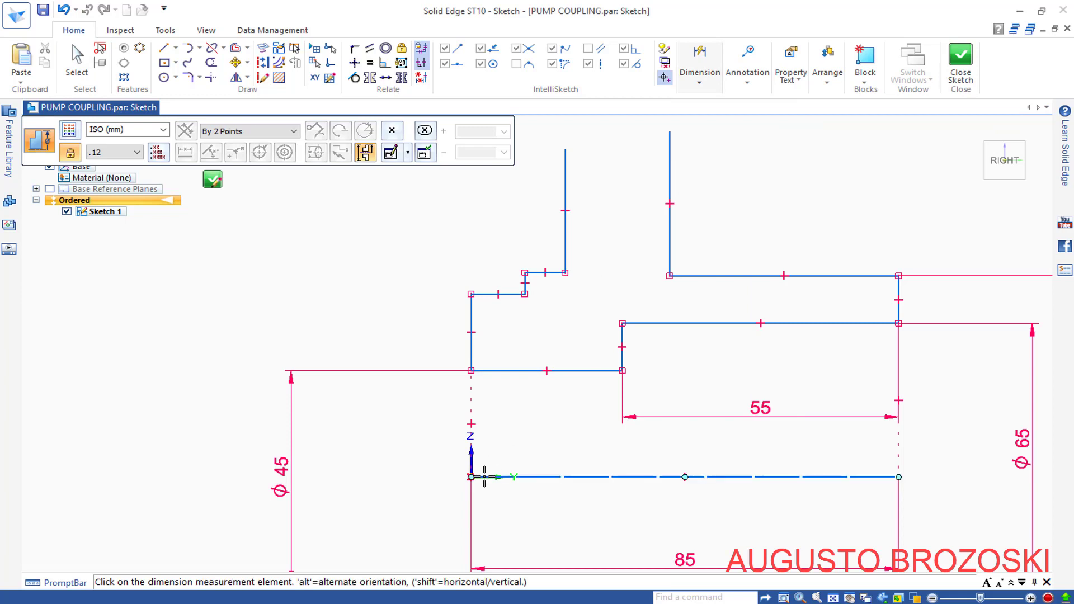
click(489, 294)
scroll(483, 300, down, 1)
scroll(483, 301, down, 1)
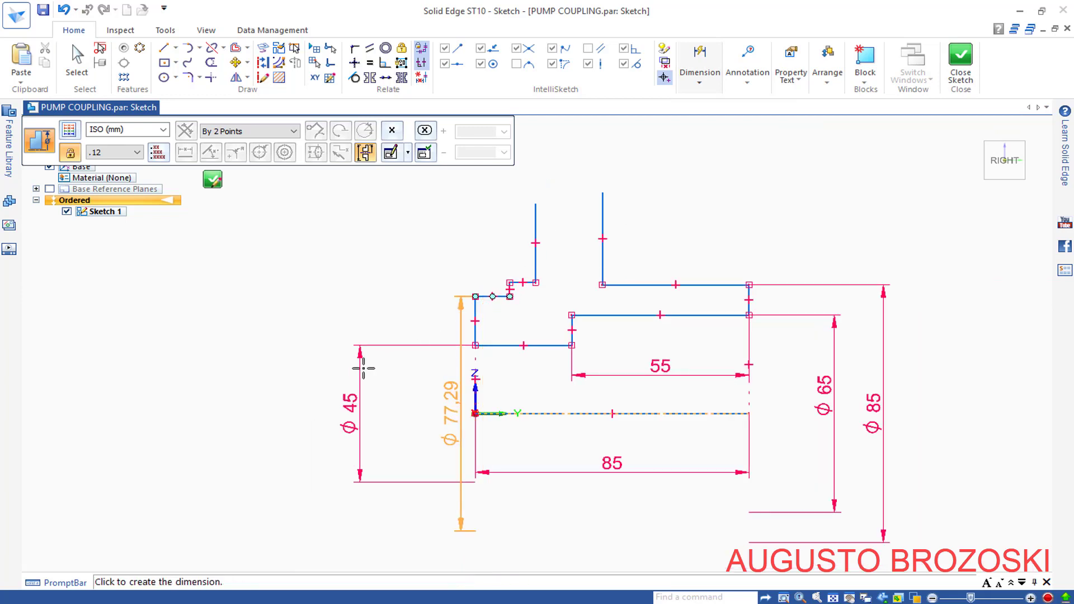
click(313, 359)
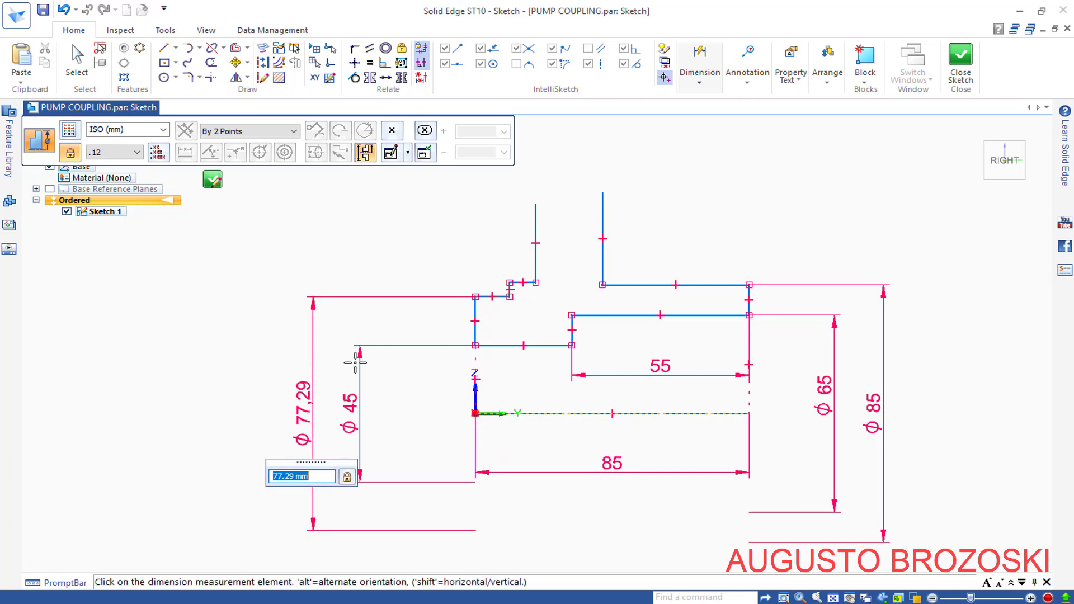
text(70)
key(Return)
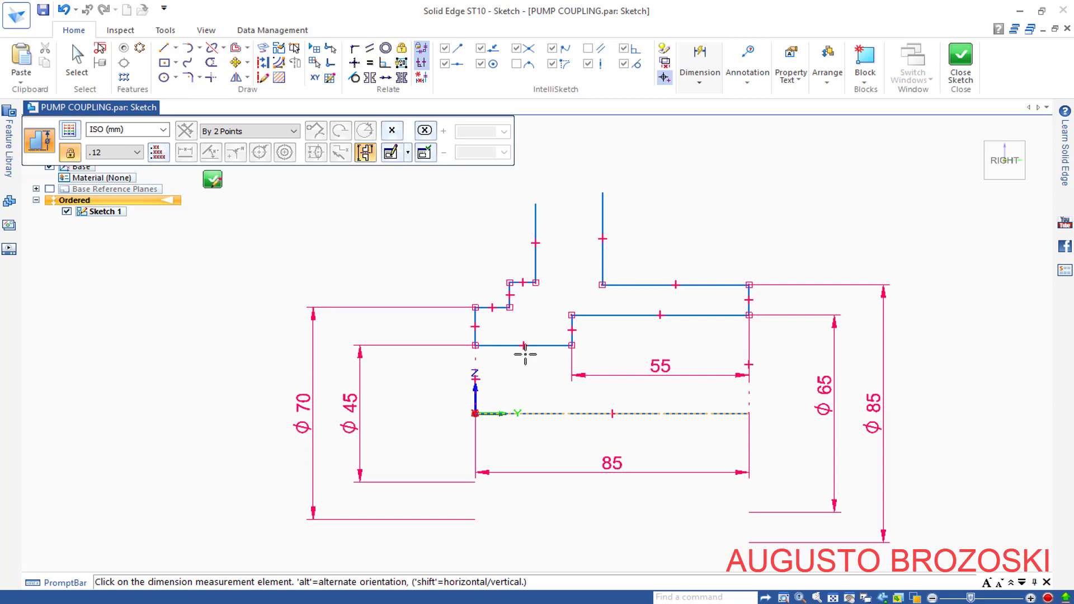
- Dimension the top step at diameter 75 and check the PDF section
click(522, 282)
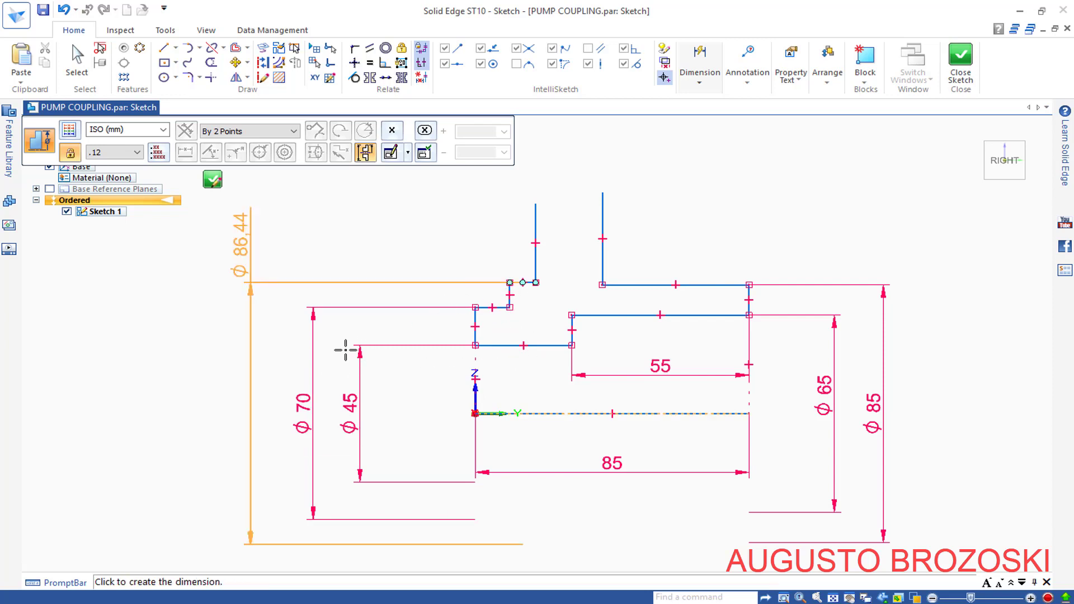
click(250, 392)
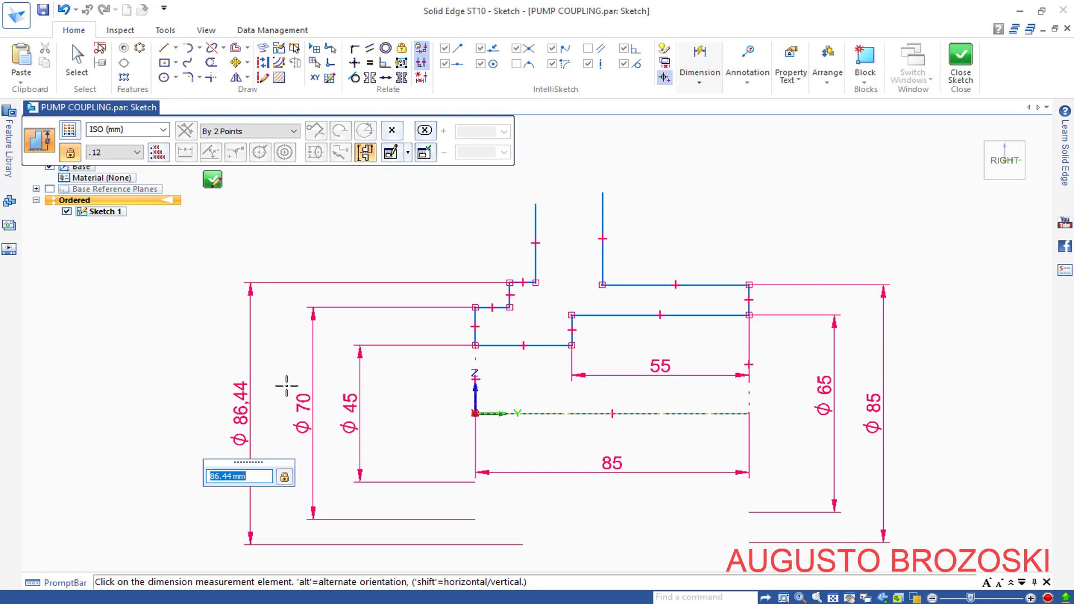
text(75)
key(Return)
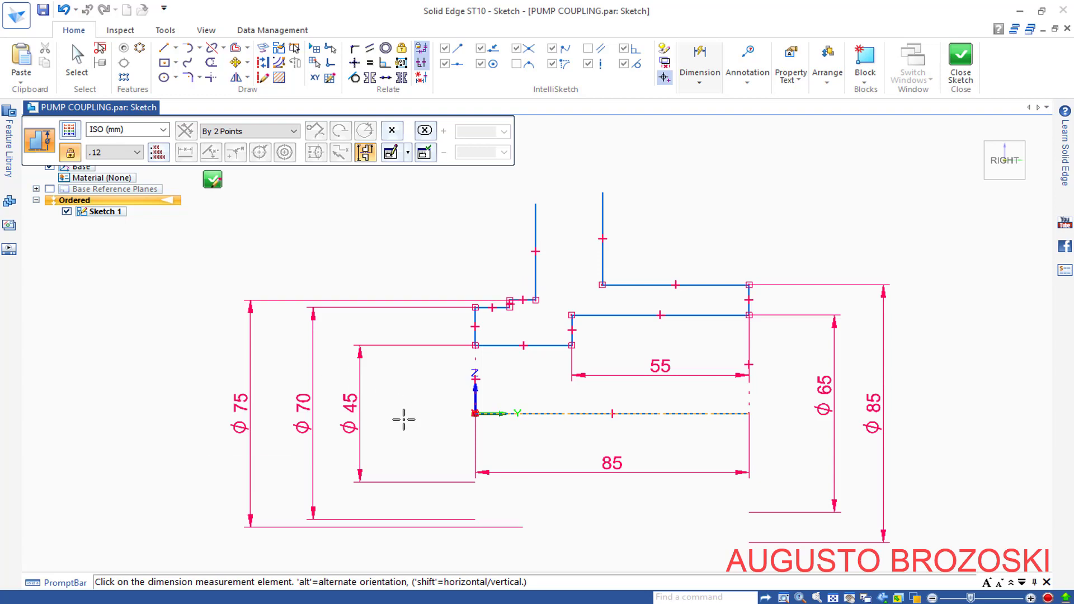
key(alt+Tab)
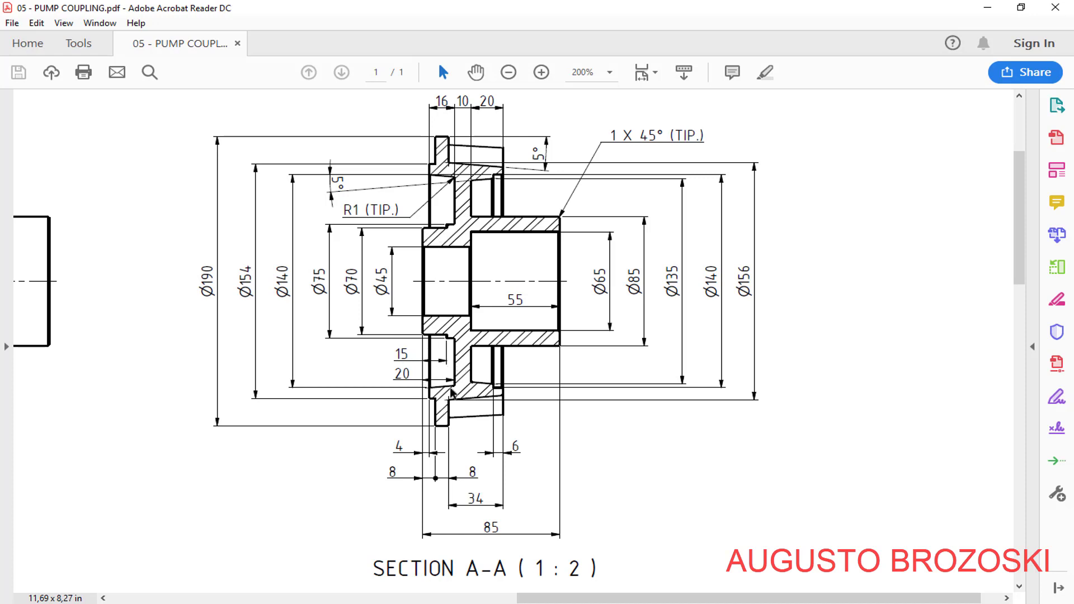
click(991, 9)
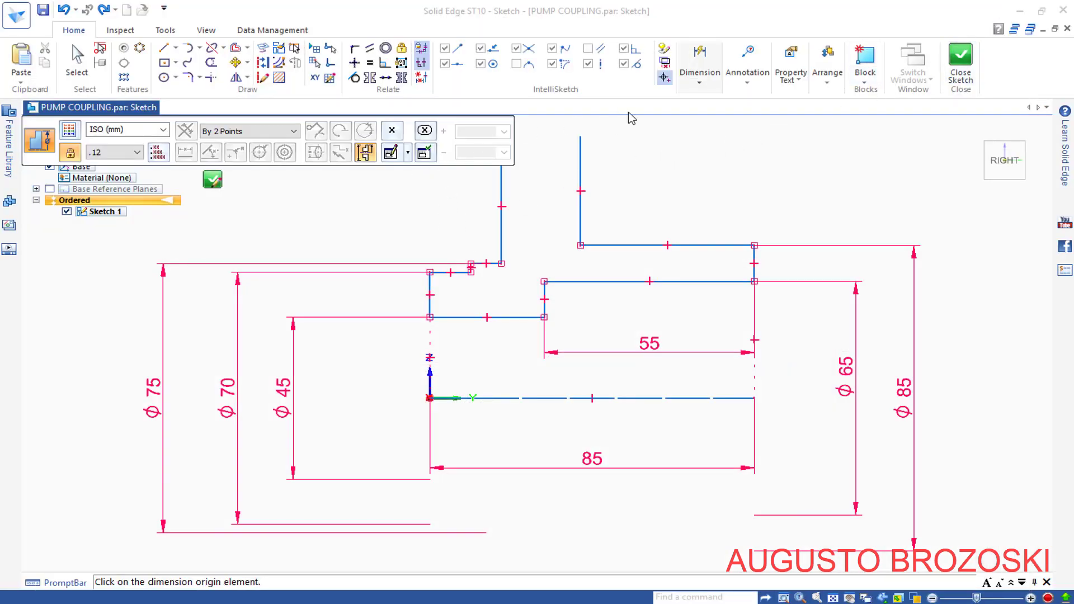
- Dimension the inner step's width at 15 between its two vertical lines
click(698, 77)
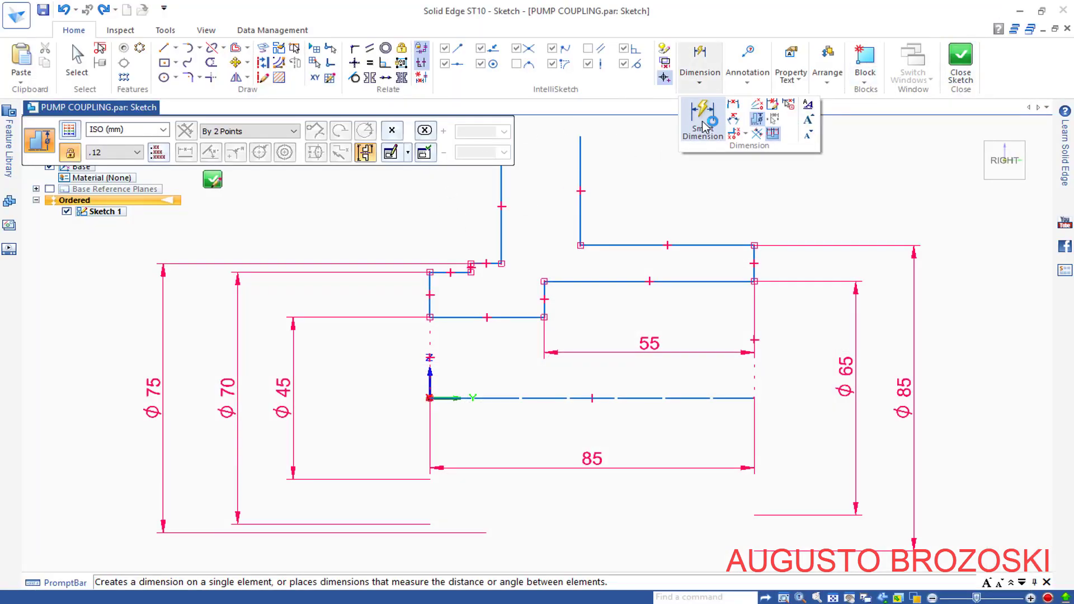
click(702, 120)
scroll(452, 231, up, 2)
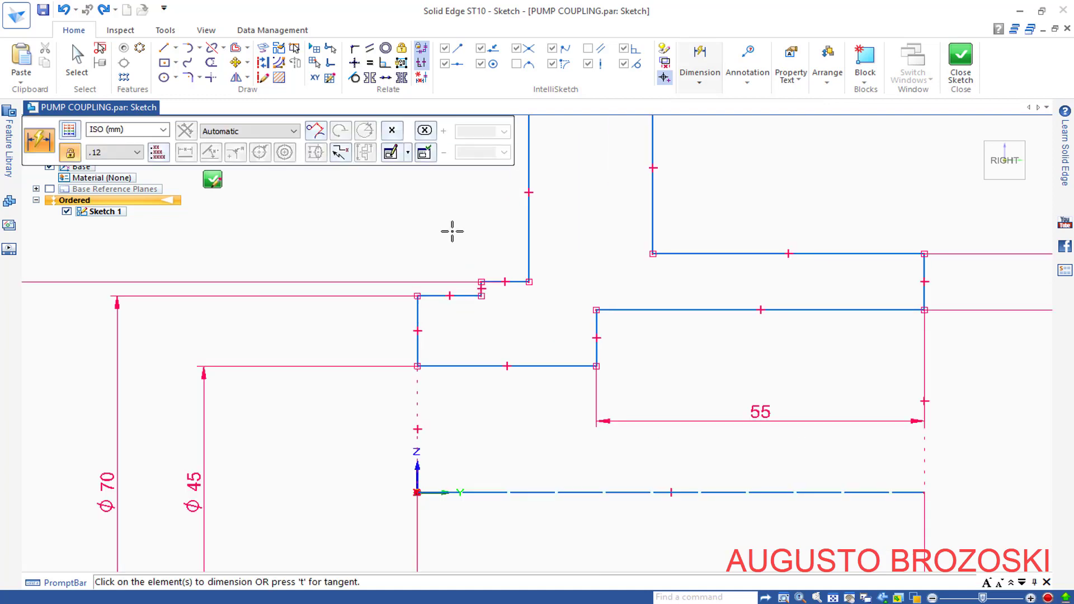
scroll(450, 237, up, 4)
click(356, 413)
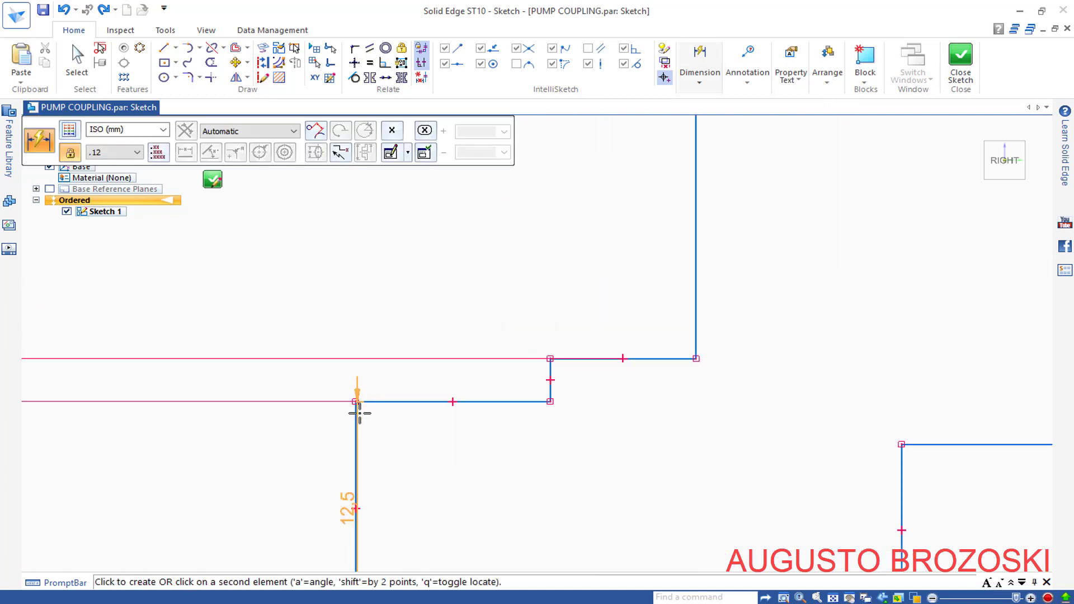
click(550, 372)
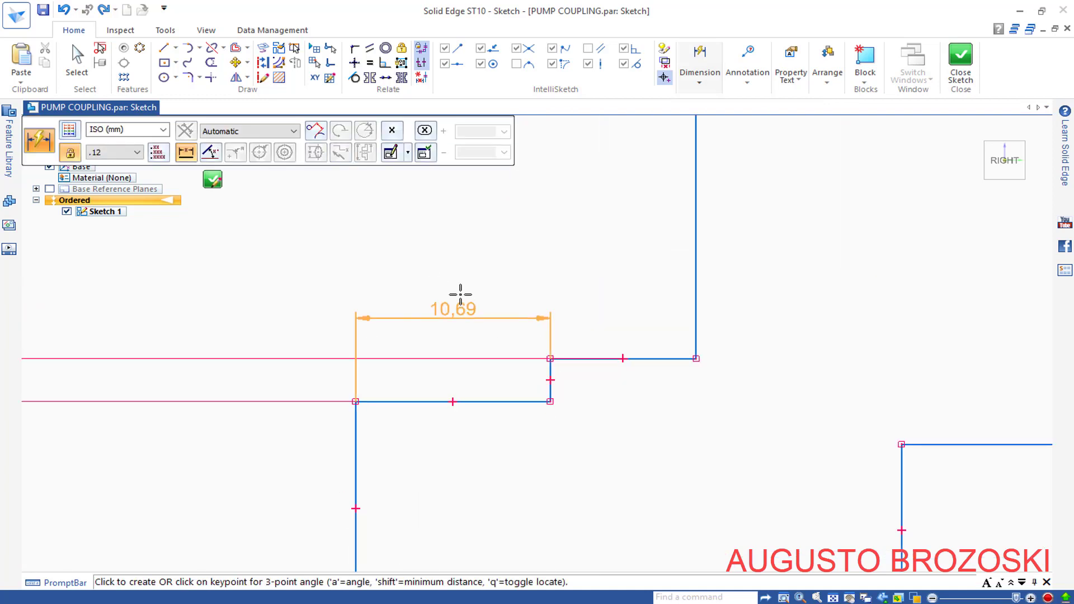
click(462, 276)
text(15)
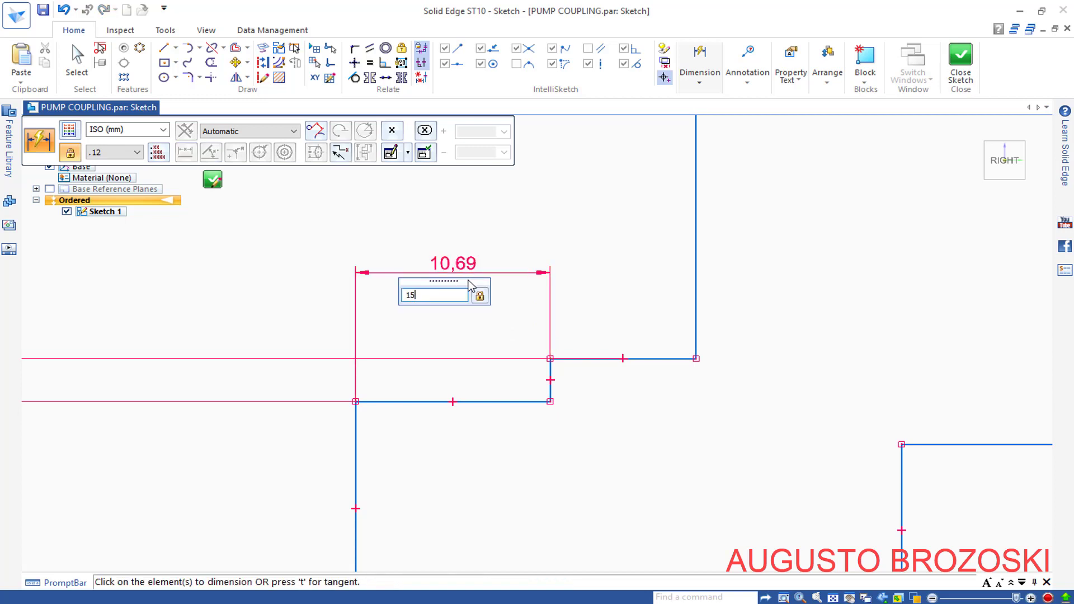
key(Return)
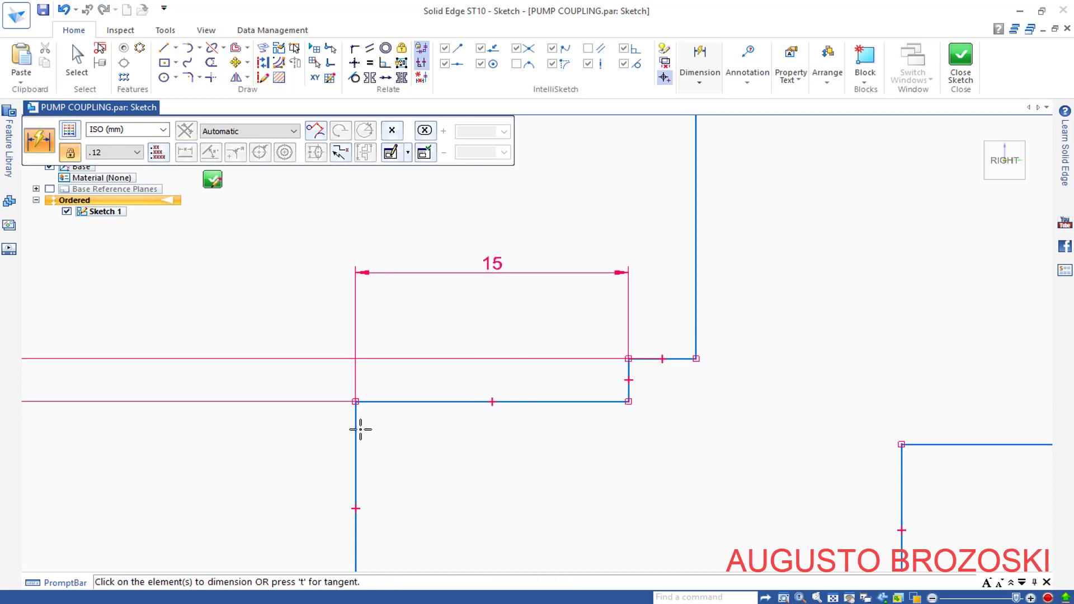
- Dimension the distance from the profile's left edge to the flange edge at 20
click(355, 425)
click(696, 347)
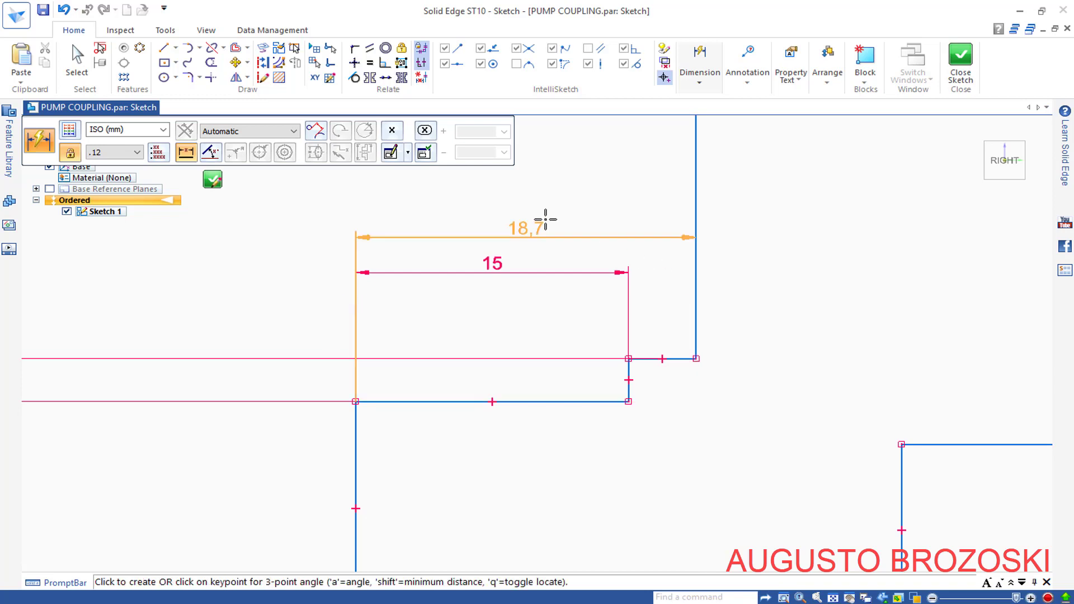
click(534, 213)
text(20)
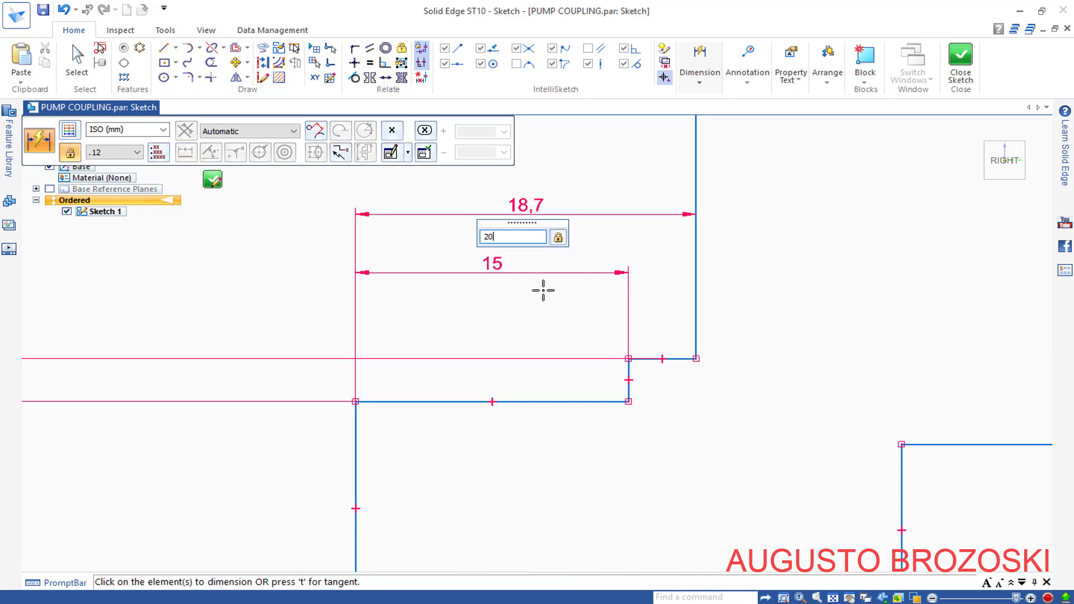
key(Return)
scroll(508, 363, up, 1)
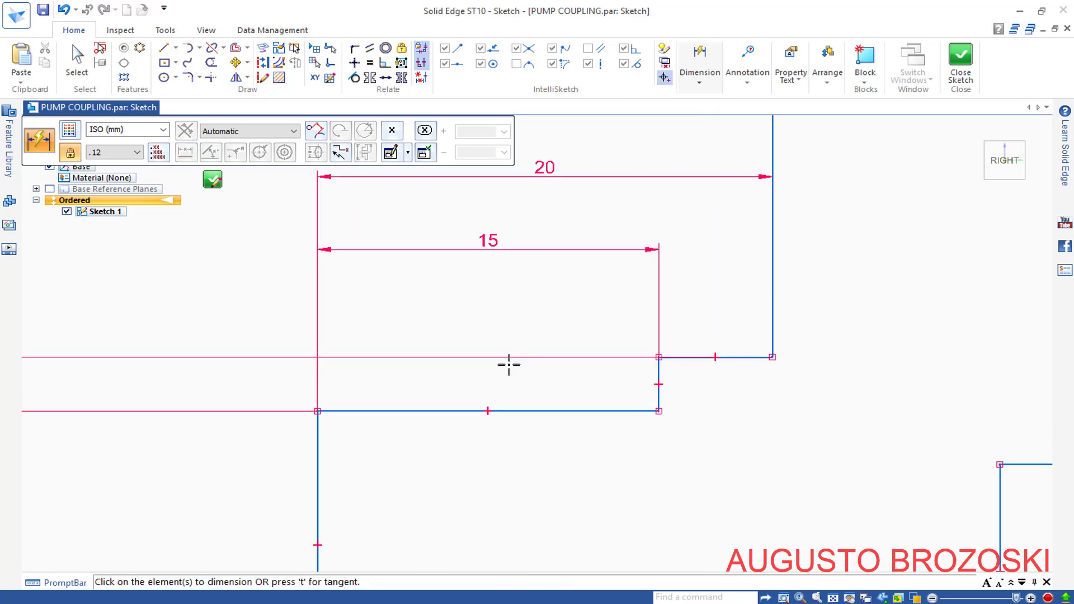
scroll(499, 372, down, 2)
scroll(494, 378, down, 1)
scroll(498, 383, down, 1)
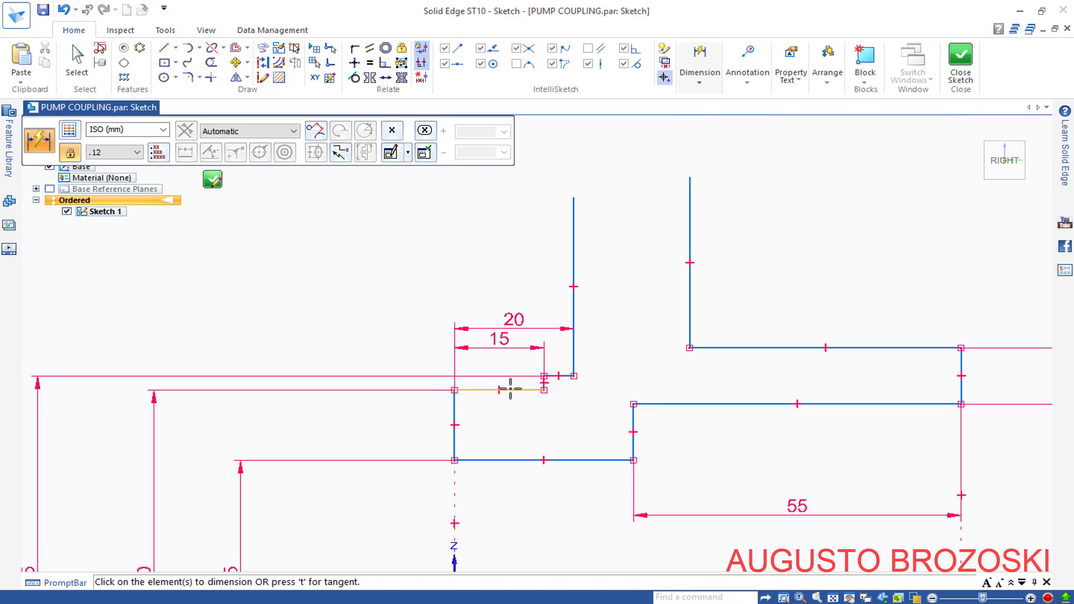
scroll(500, 386, down, 1)
- Draw a tapered line up-left, then short steps, the flange top and its right side
click(164, 47)
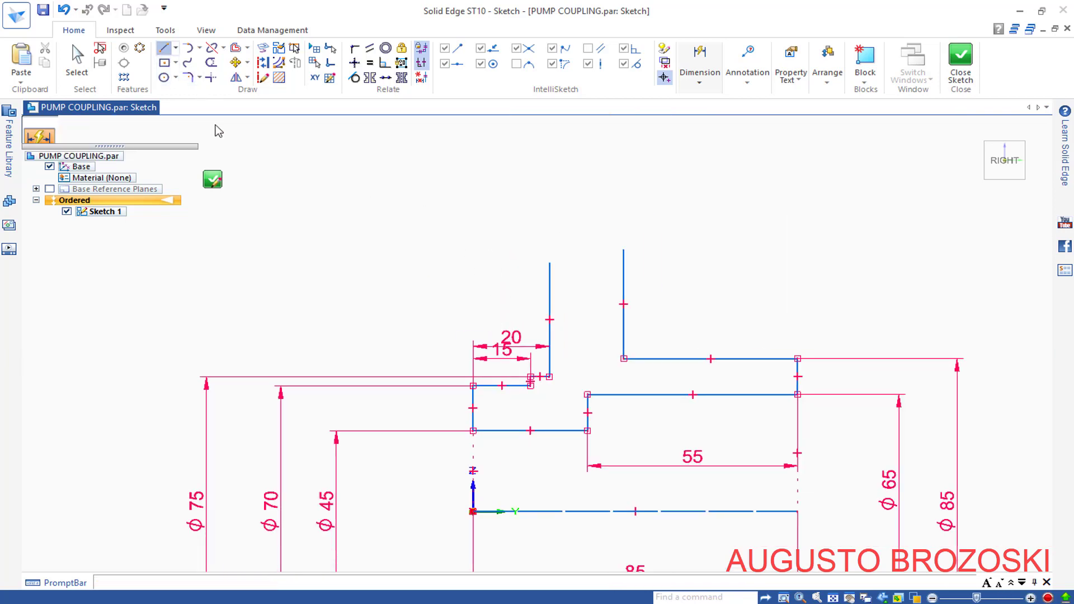
scroll(539, 232, up, 1)
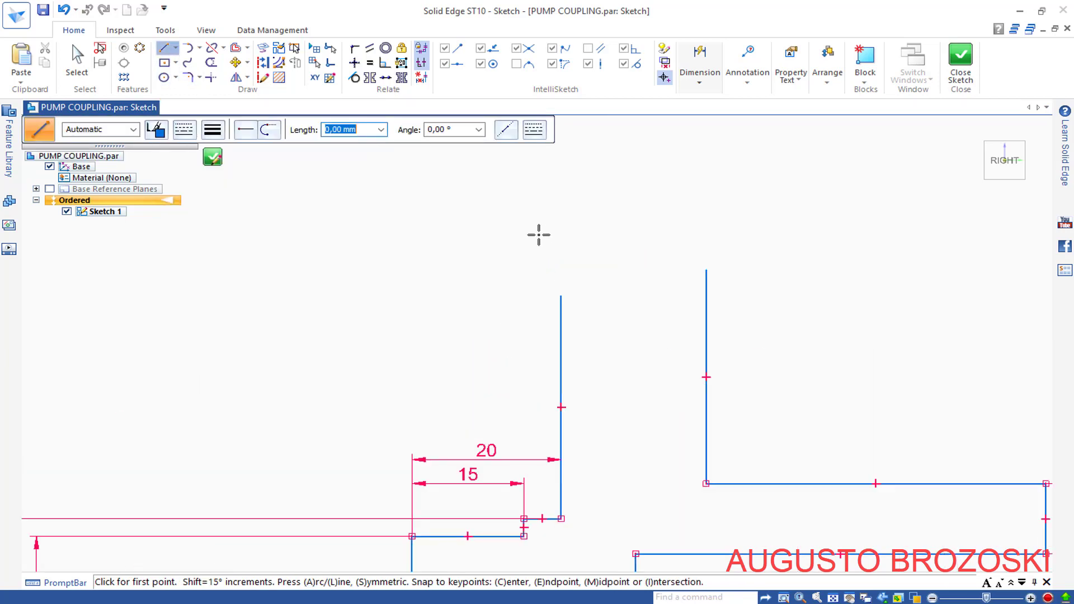
scroll(551, 279, up, 2)
click(566, 310)
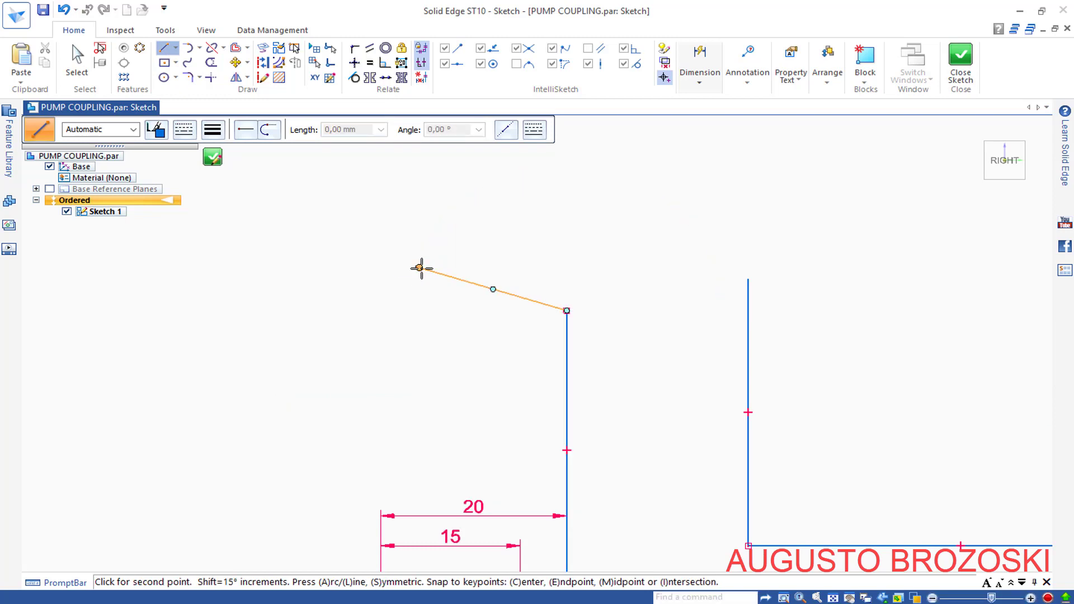
scroll(420, 268, up, 1)
scroll(419, 268, up, 1)
scroll(421, 269, down, 5)
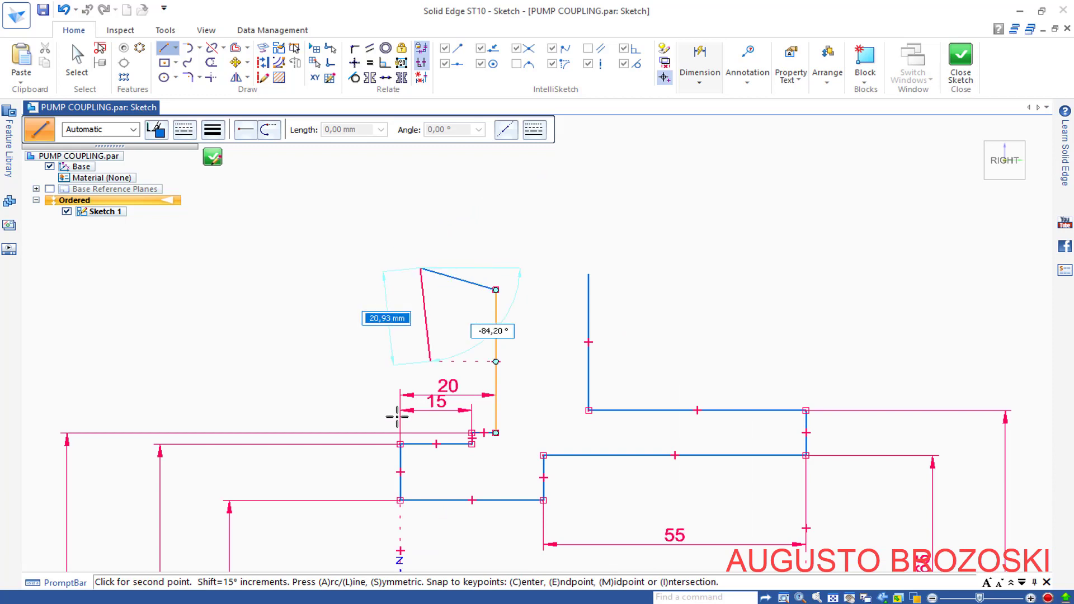
click(420, 268)
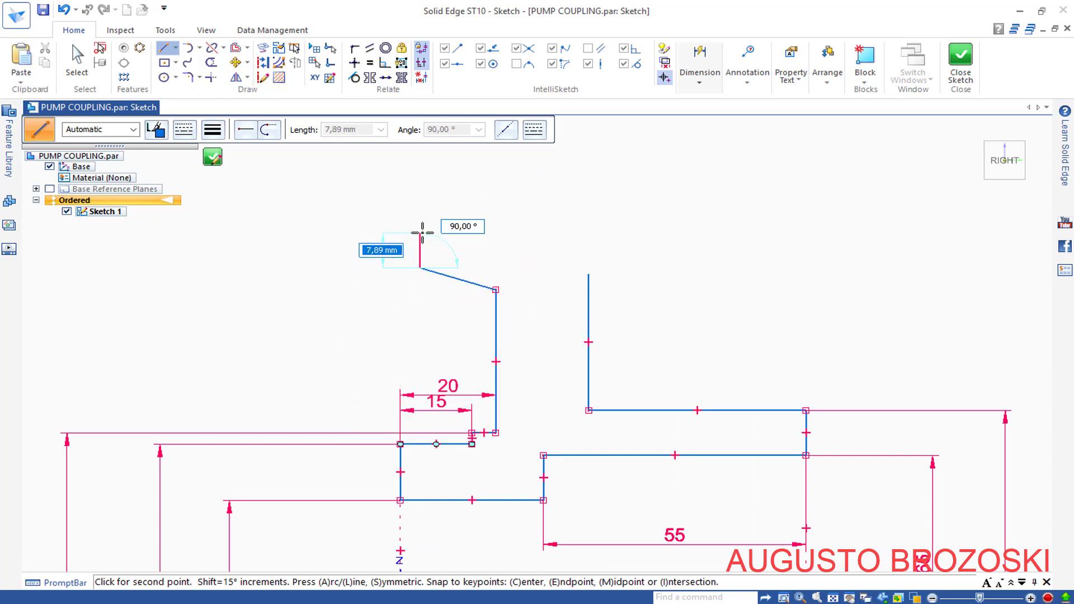
click(421, 232)
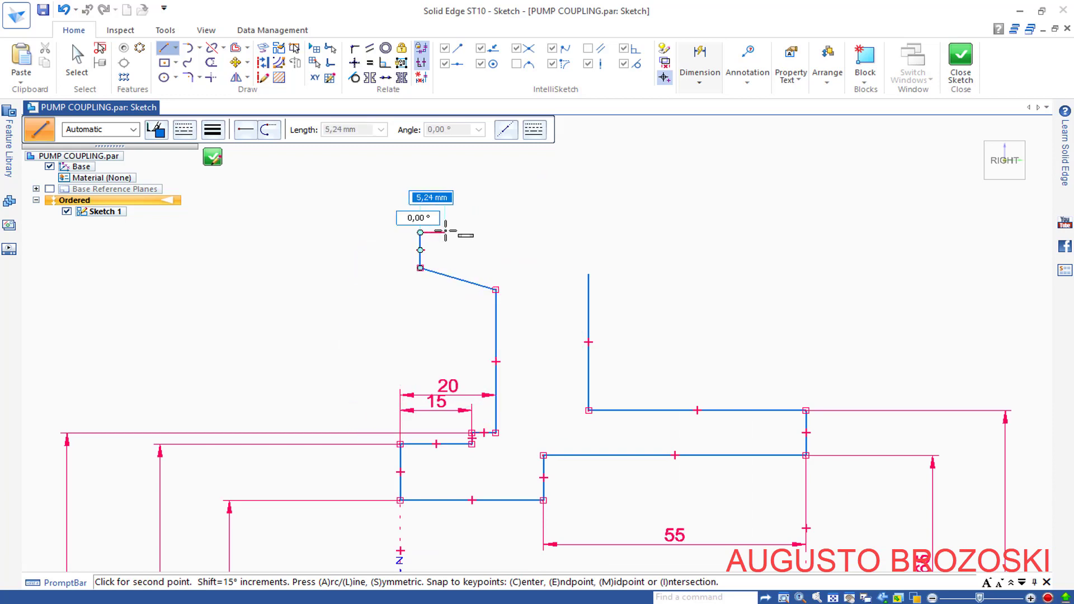
click(446, 233)
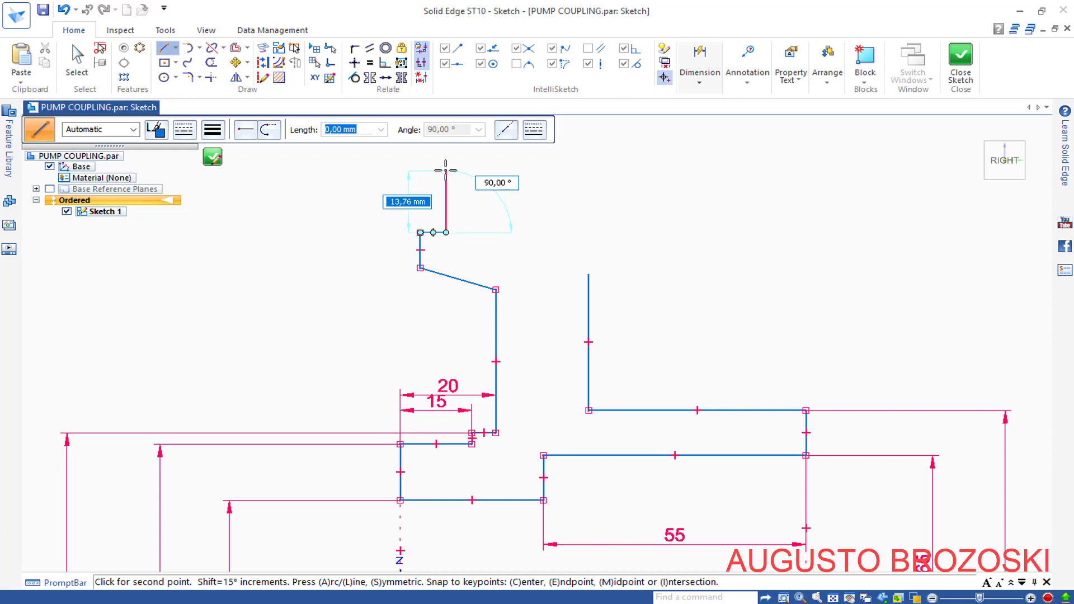
click(445, 171)
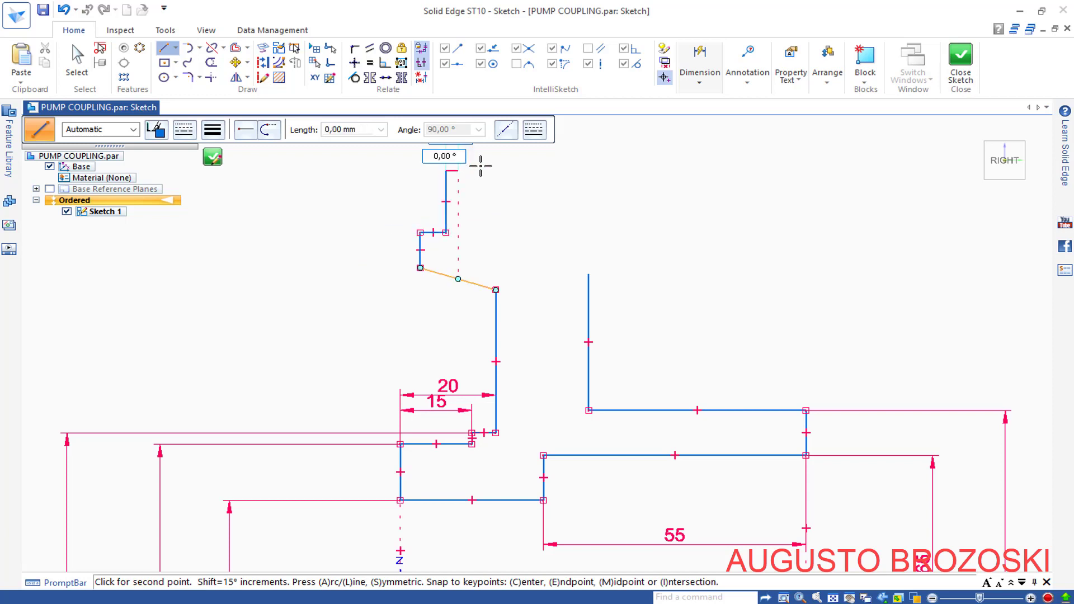
click(521, 169)
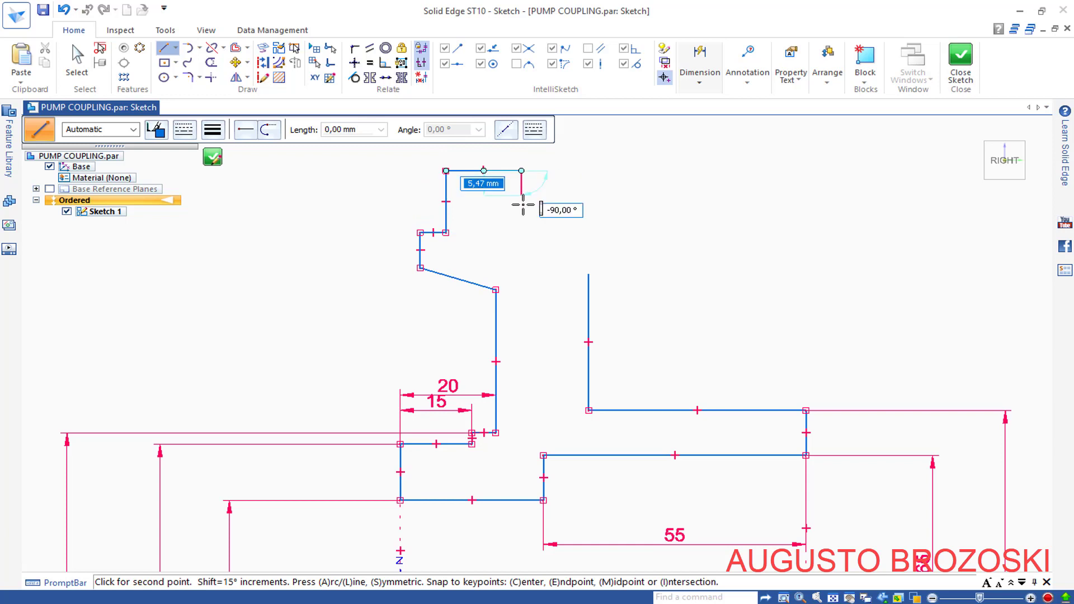
click(522, 243)
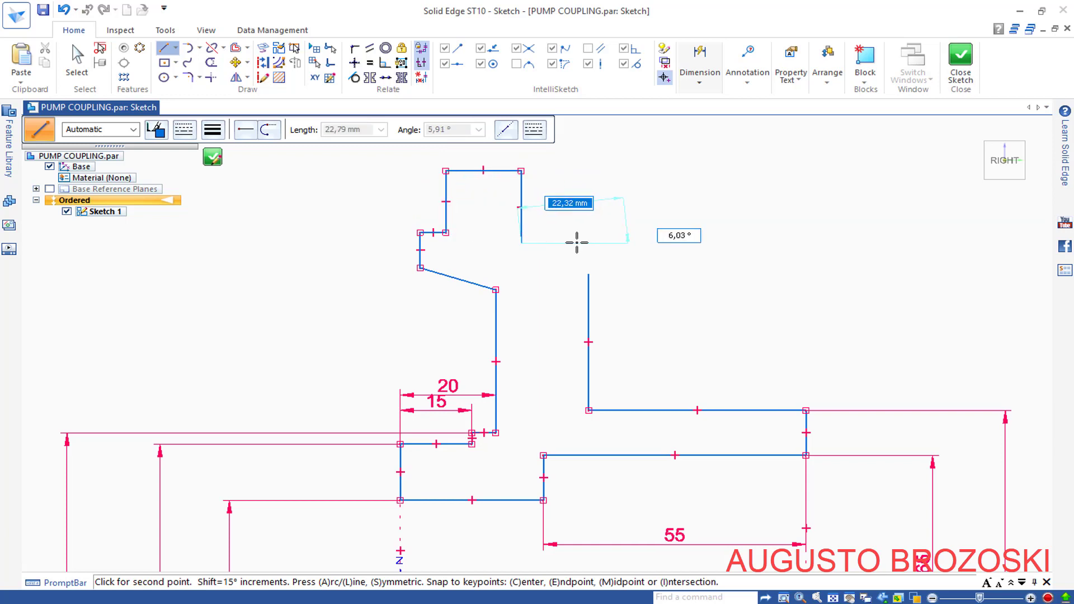
key(Escape)
- Place a symmetric diameter dimension (Ø148.47) from the revolve axis to the taper's top corner, then check the PDF
click(707, 86)
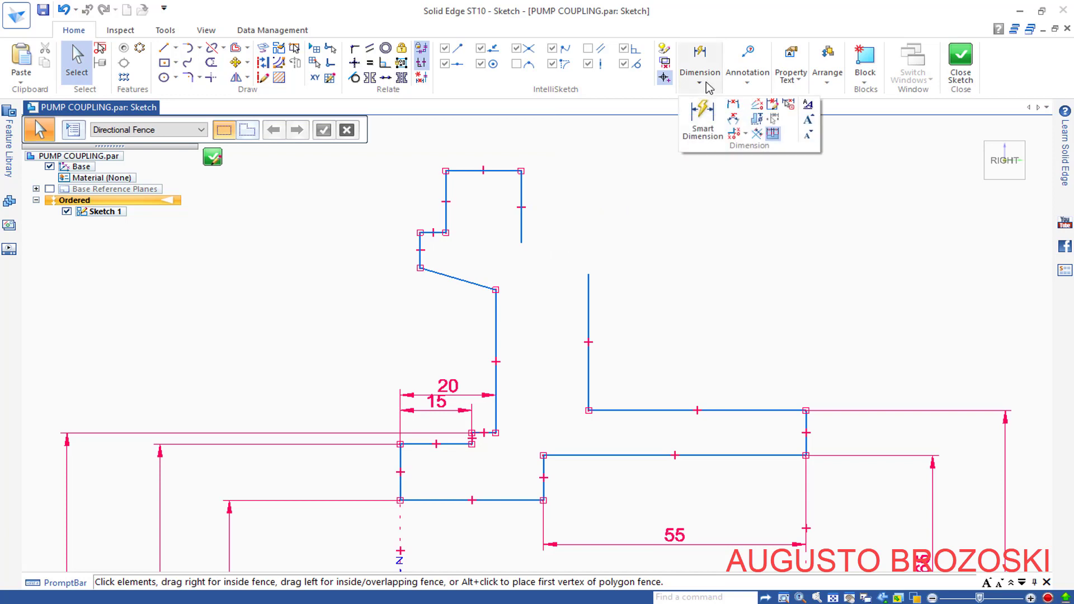
click(756, 133)
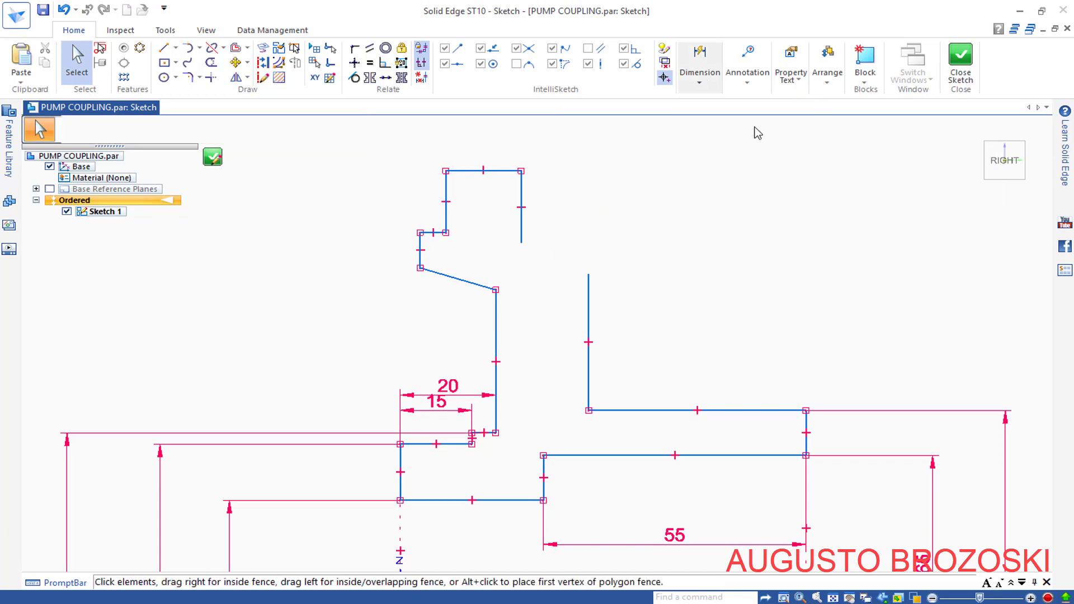
scroll(505, 252, up, 2)
scroll(505, 277, down, 3)
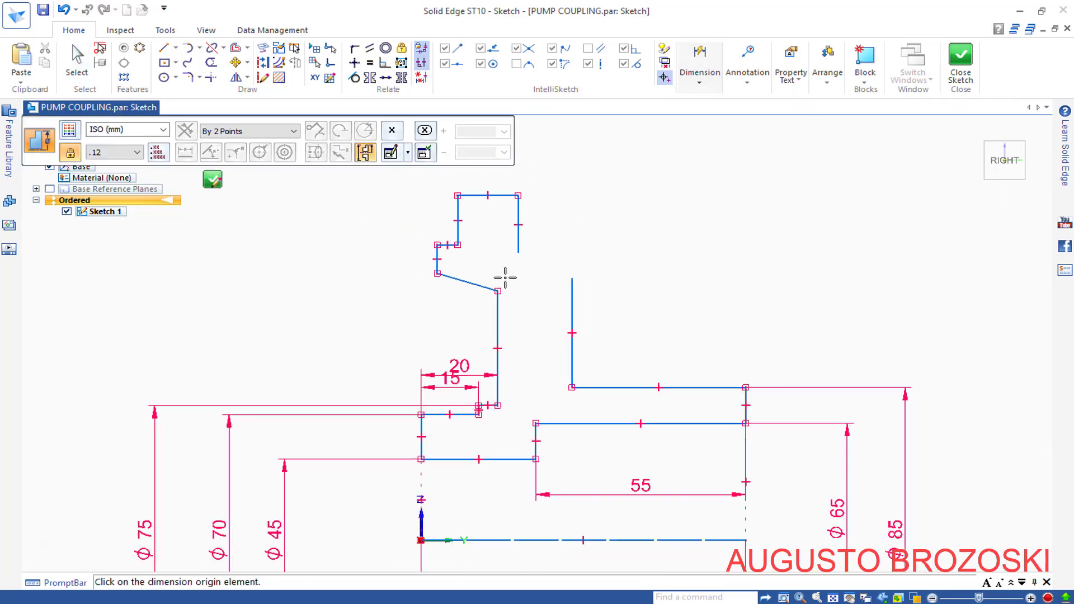
scroll(505, 277, down, 1)
click(446, 487)
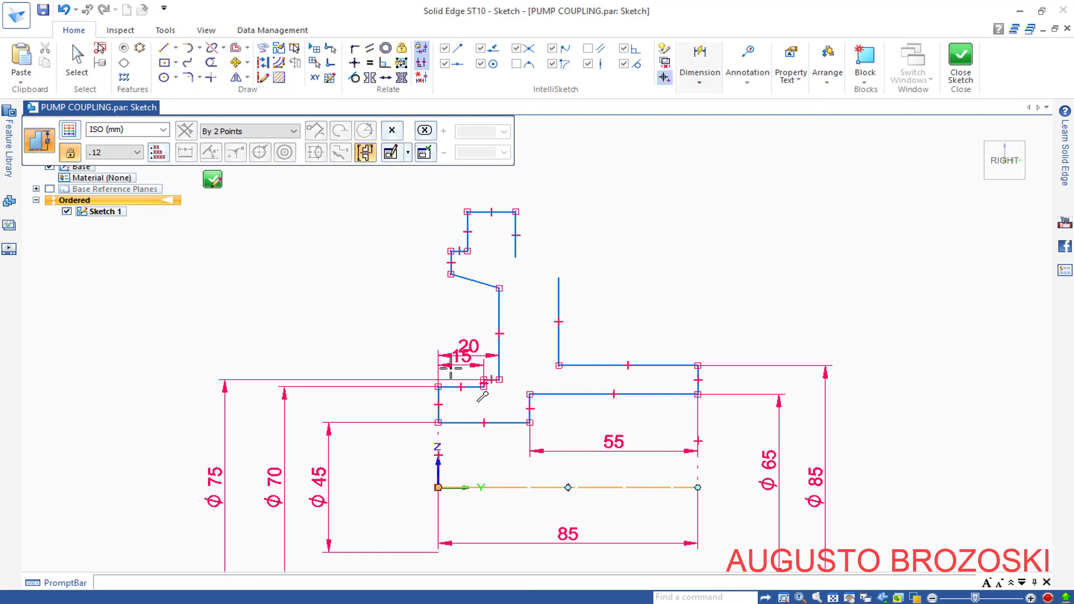
click(450, 271)
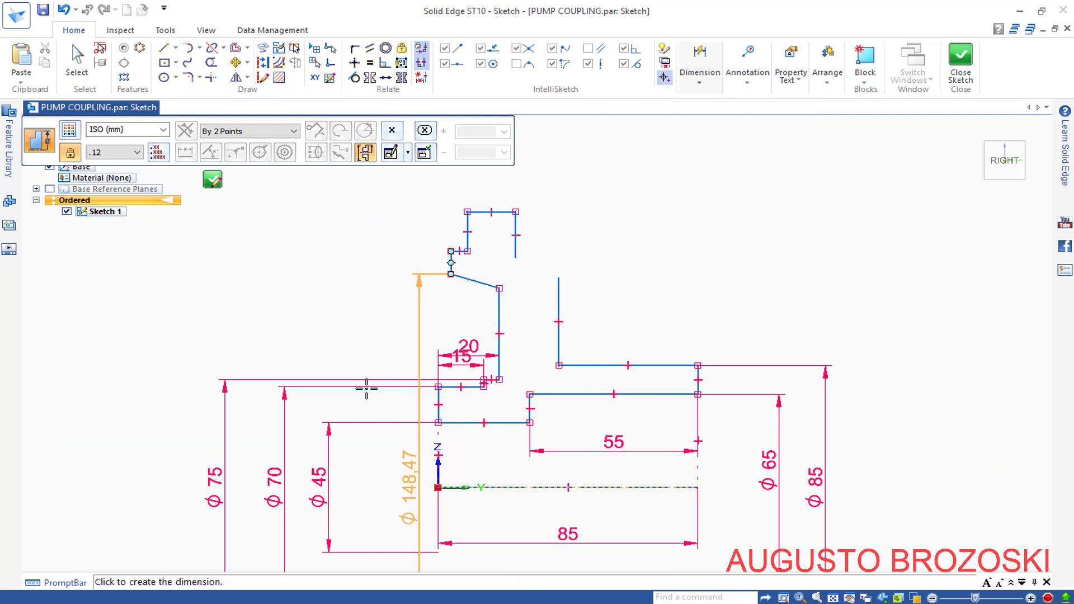
scroll(384, 343, up, 1)
scroll(391, 343, down, 1)
scroll(391, 343, down, 1)
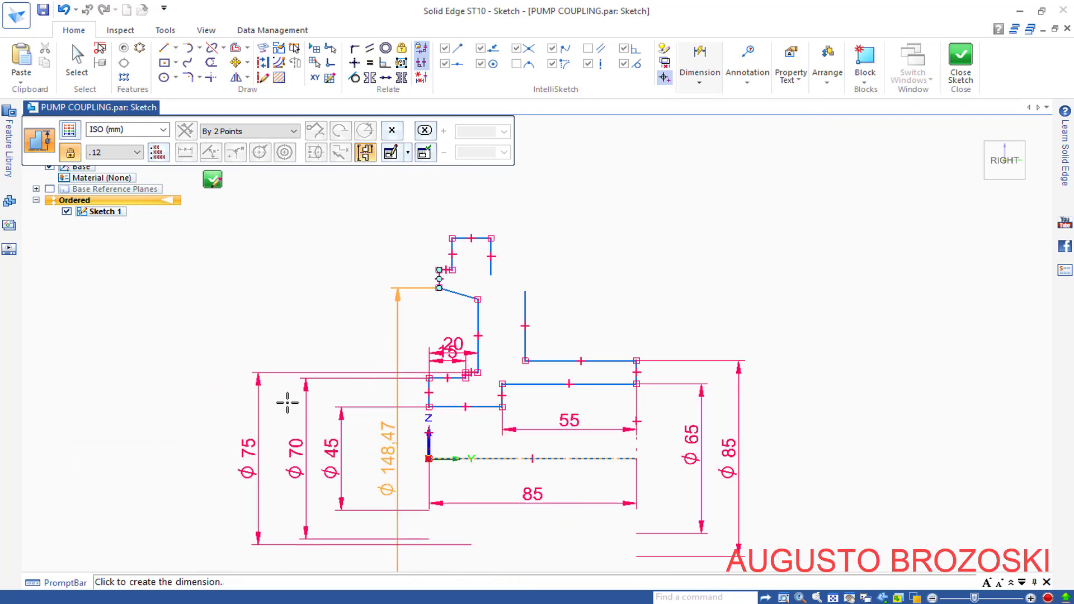
click(216, 391)
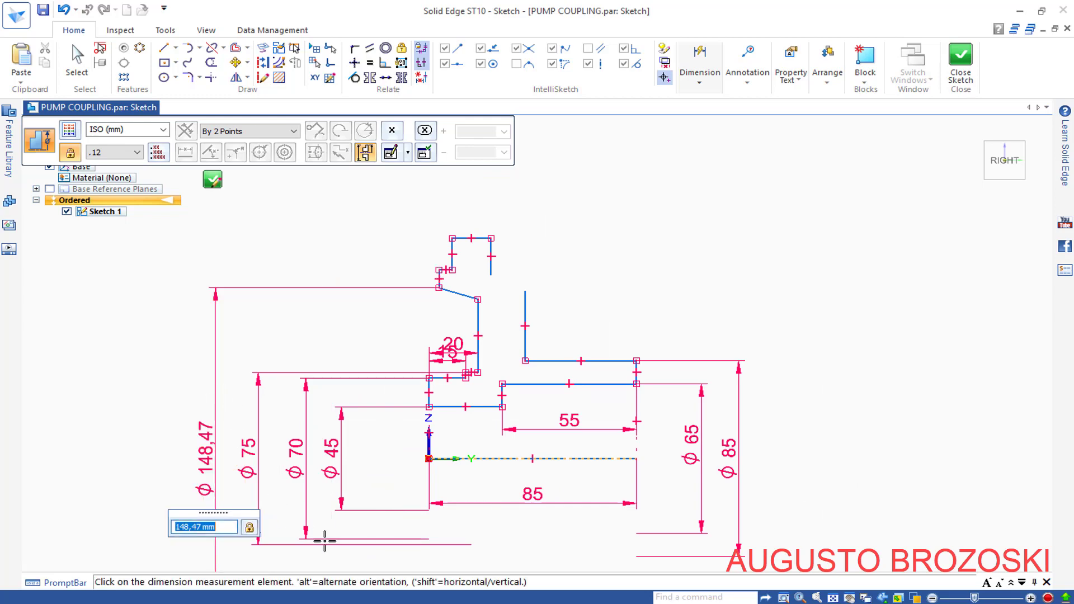
key(alt+Tab)
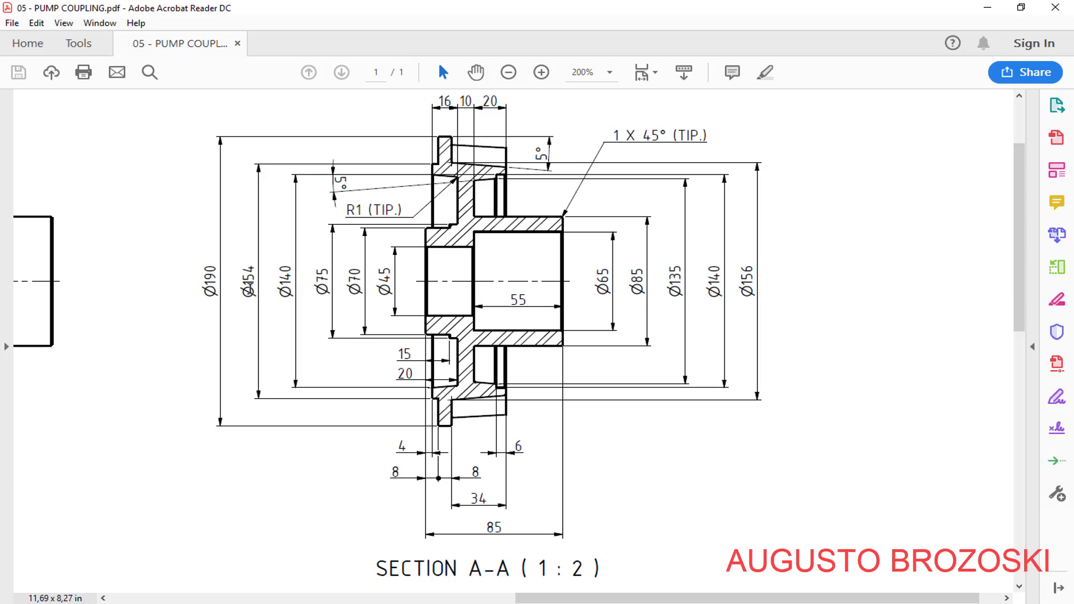
- Back in the sketch, set the pending diameter dimension to Φ140
key(alt+Tab)
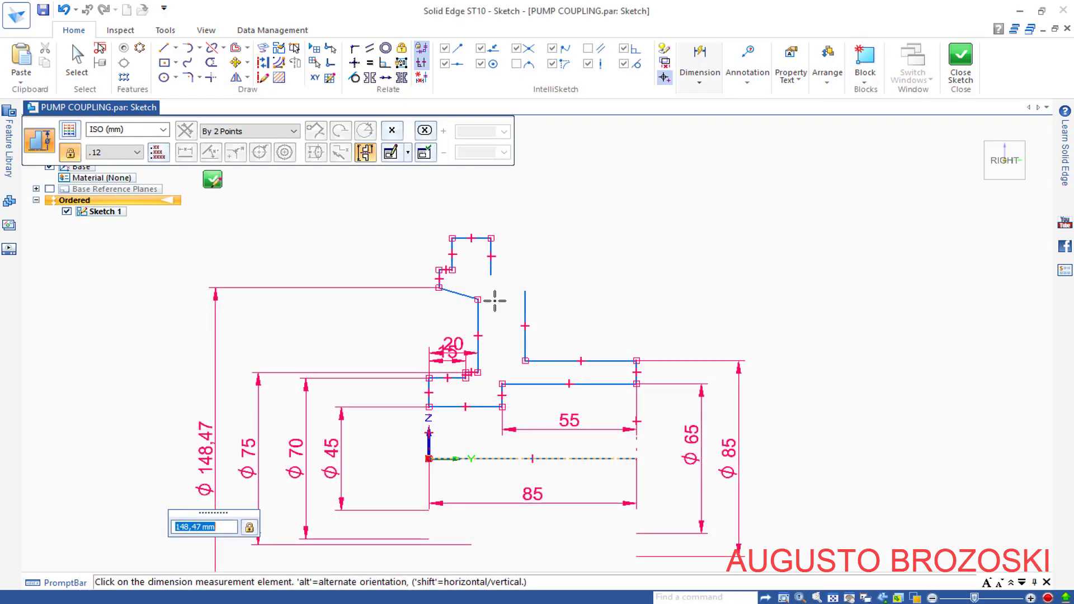
text(140)
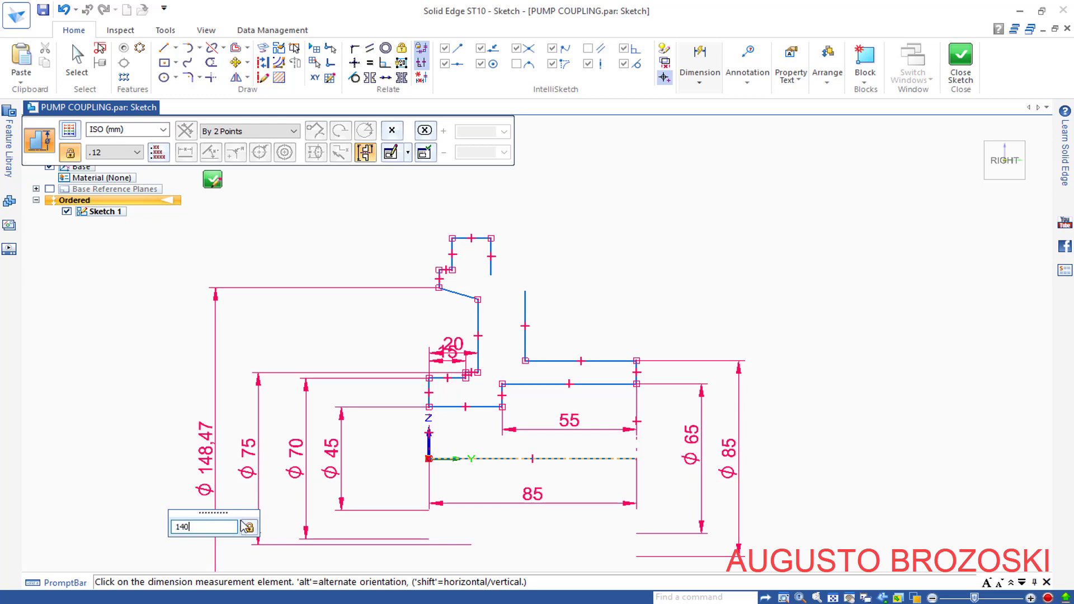
key(Return)
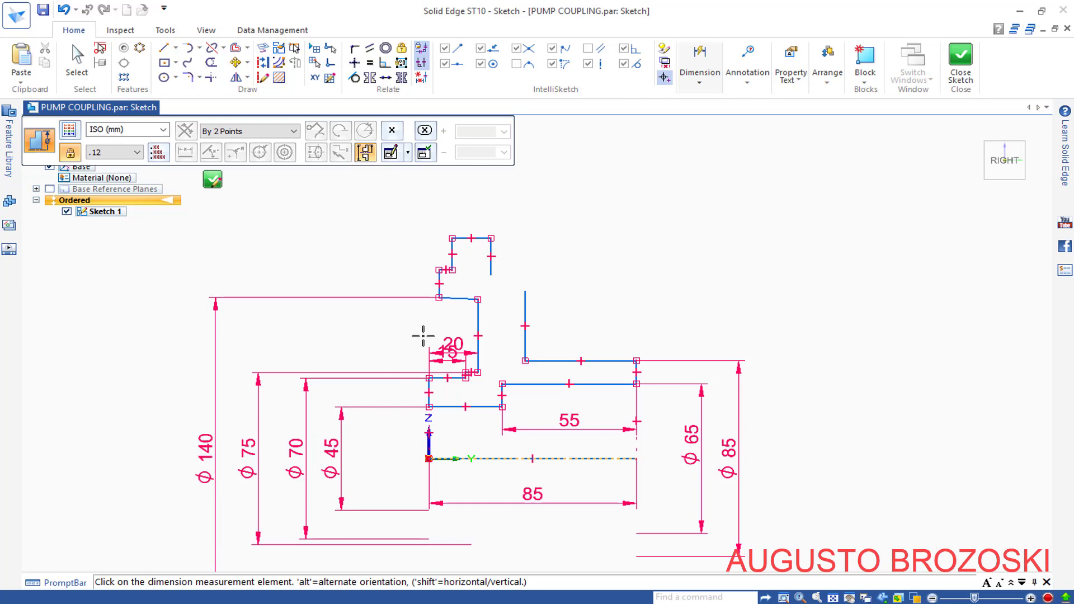
- Add a diameter dimension on the short flange line and set it to Φ154
scroll(439, 269, down, 2)
scroll(439, 268, down, 2)
scroll(439, 268, up, 3)
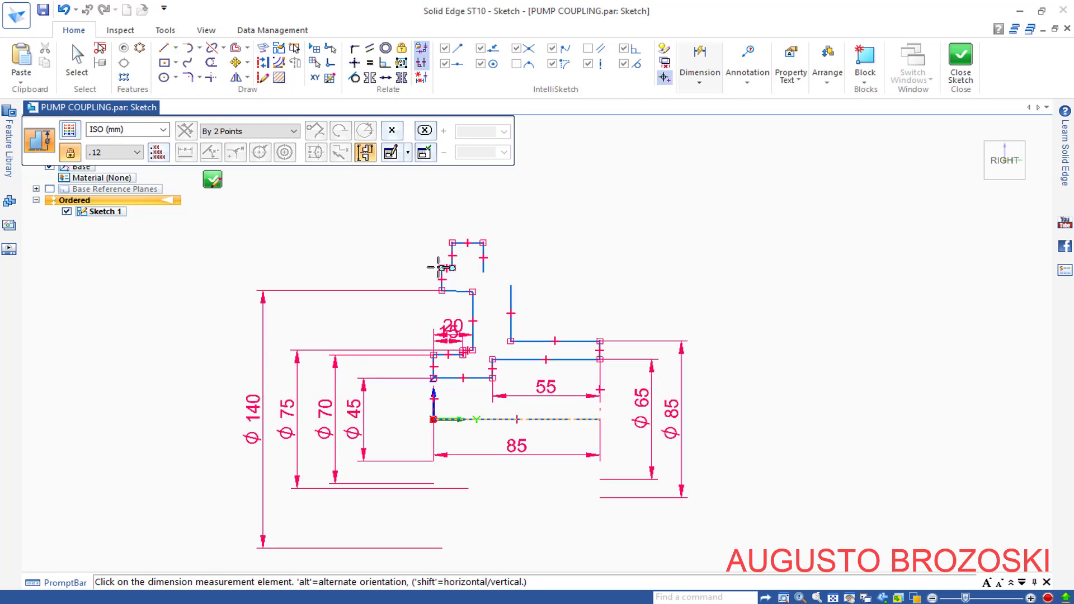
scroll(439, 267, up, 1)
scroll(437, 266, up, 2)
scroll(438, 266, up, 1)
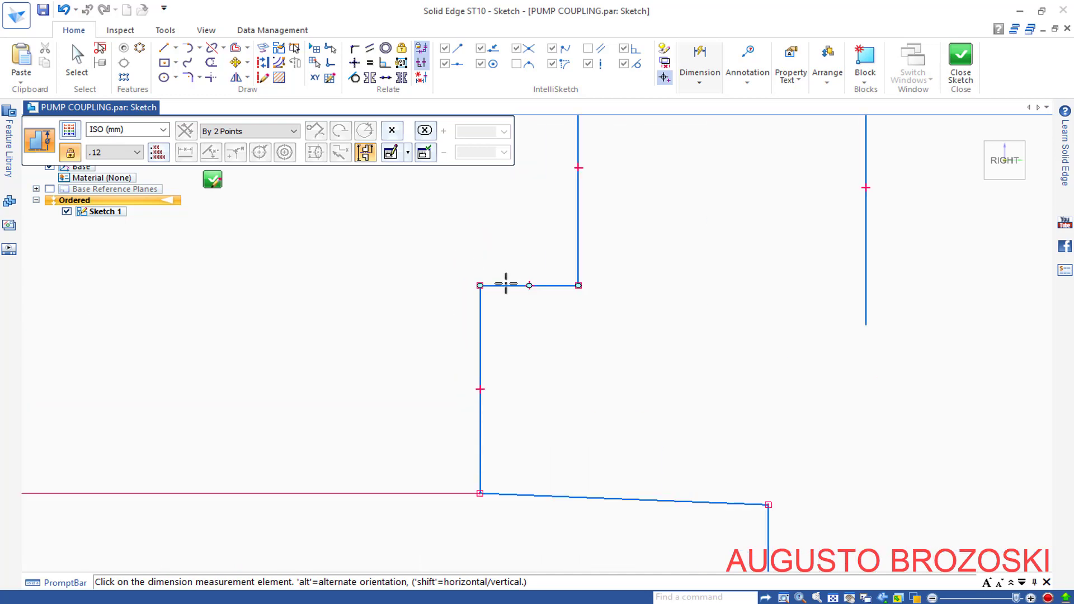
click(506, 286)
click(489, 312)
scroll(490, 312, up, 2)
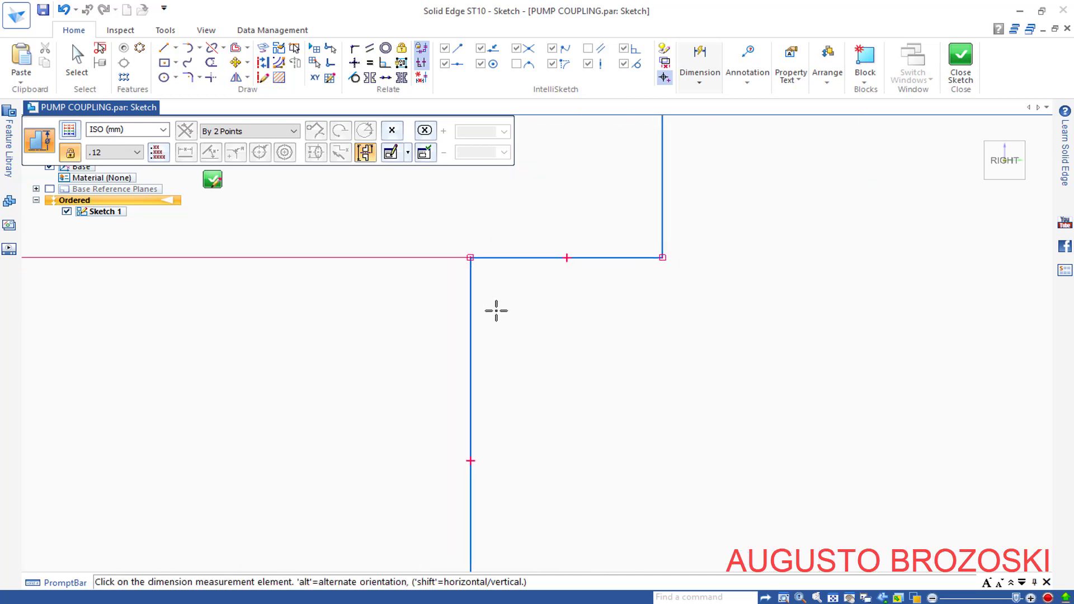
scroll(496, 311, down, 2)
scroll(498, 299, down, 2)
scroll(498, 306, down, 2)
click(322, 426)
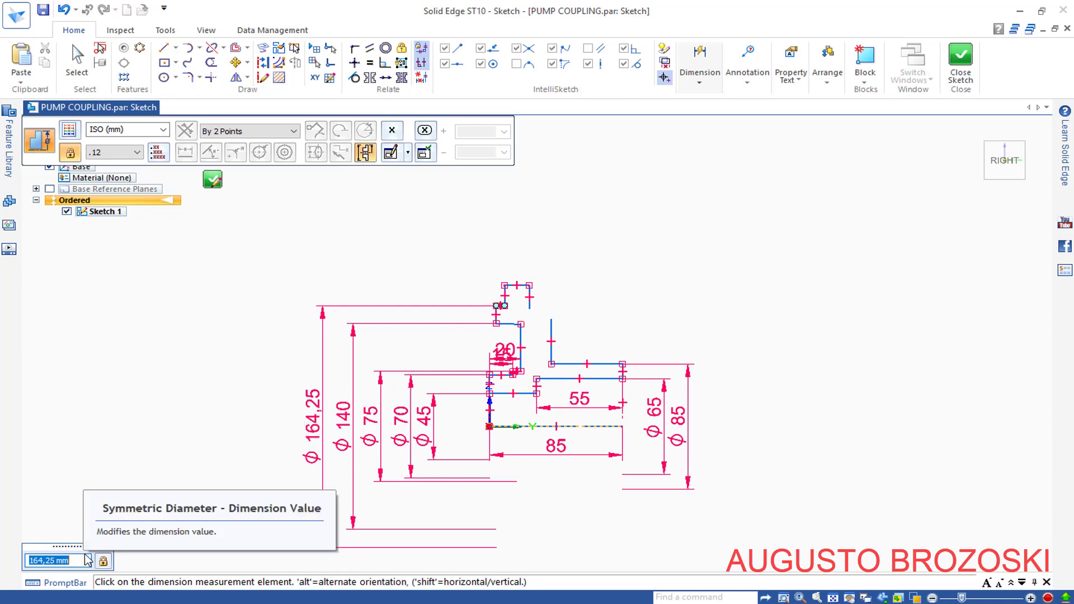
text(154)
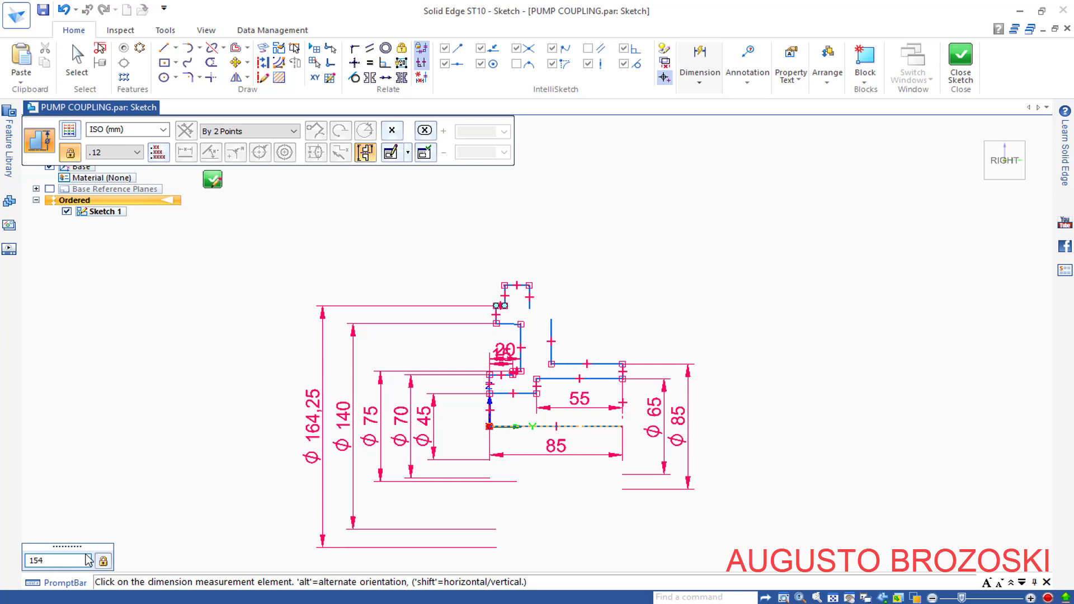
key(Return)
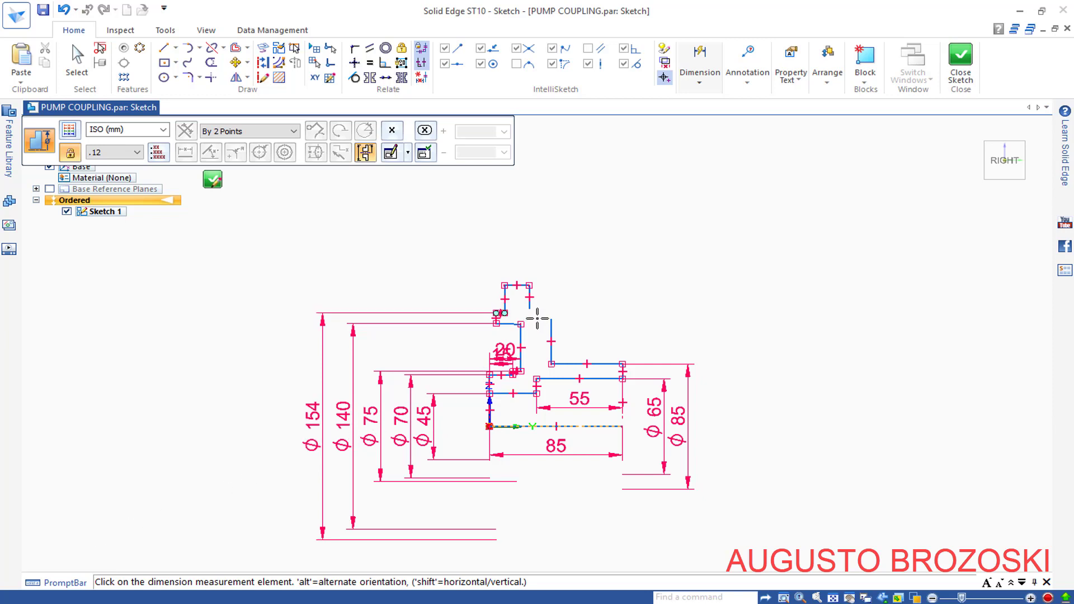
- Dimension the flange top edge diameter as Φ190
scroll(526, 308, down, 2)
scroll(520, 302, up, 2)
scroll(510, 295, up, 4)
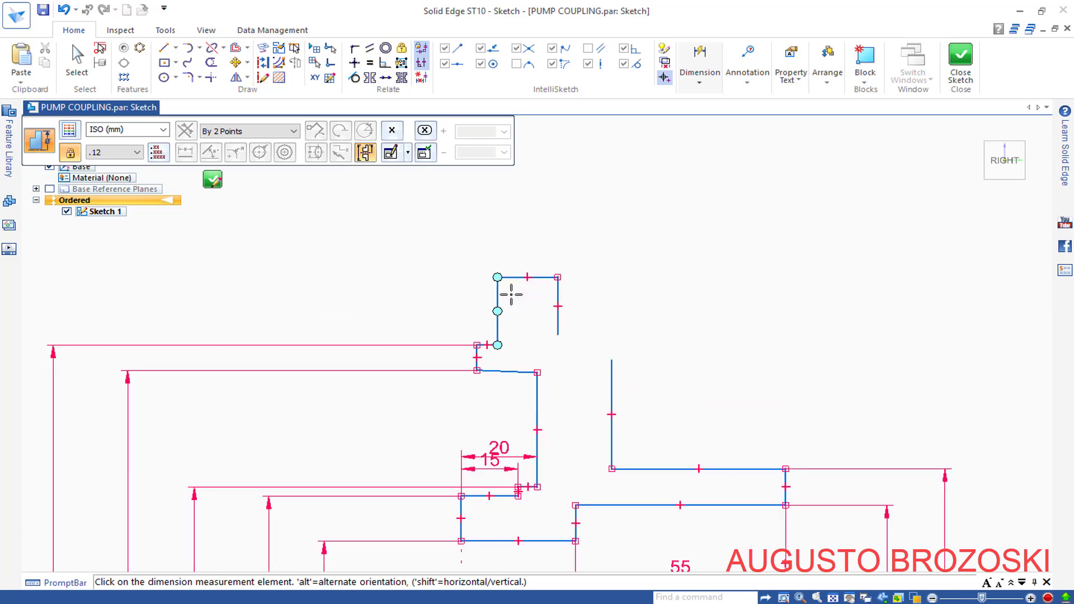
click(513, 277)
scroll(482, 313, down, 4)
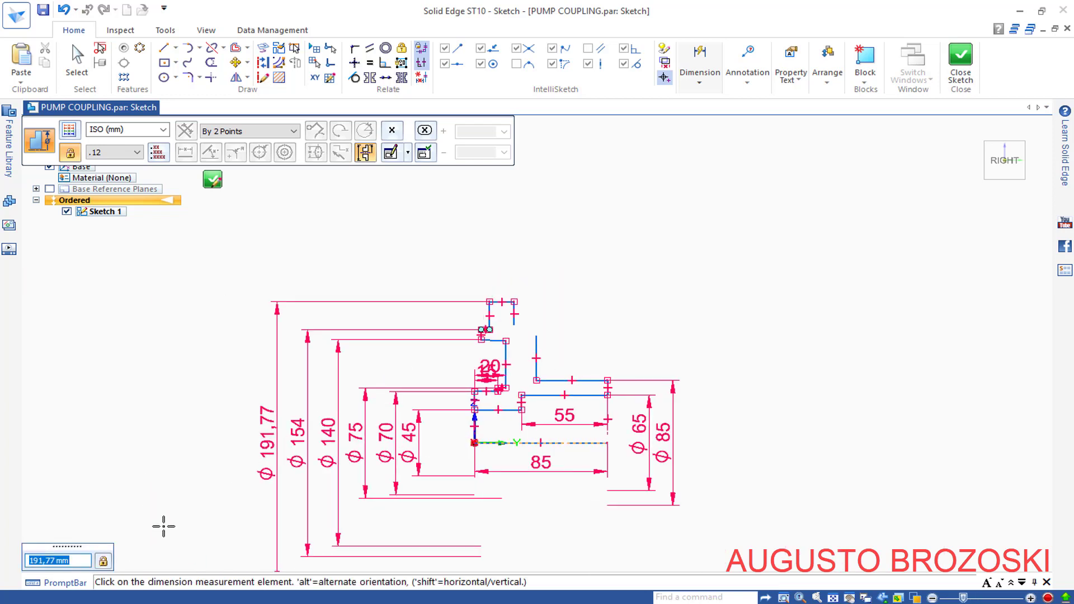
text(190)
key(Return)
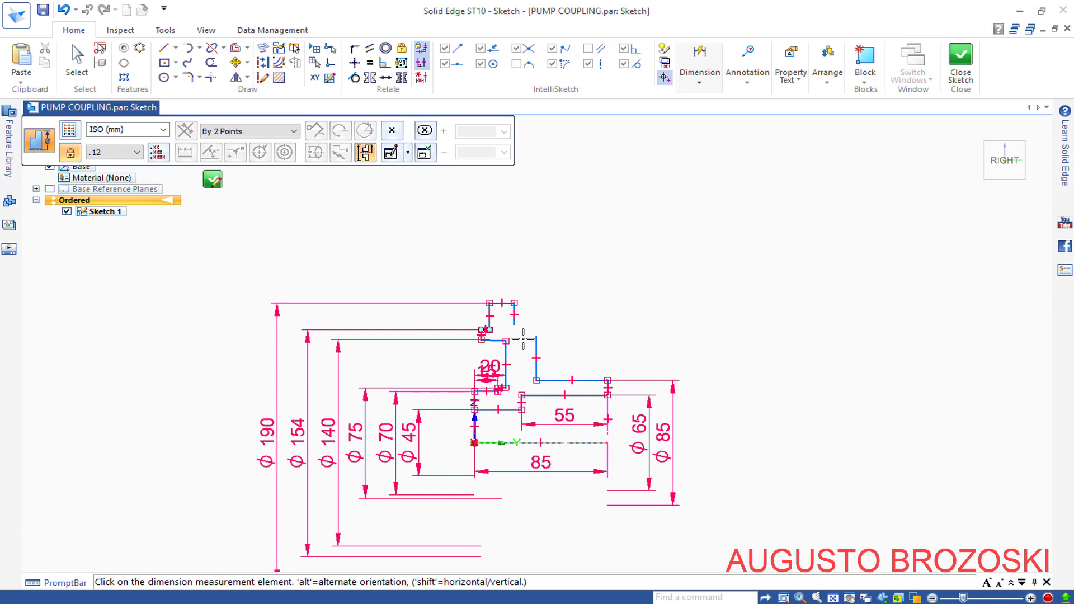
scroll(505, 316, down, 3)
scroll(506, 324, up, 3)
scroll(505, 323, up, 3)
scroll(503, 325, up, 1)
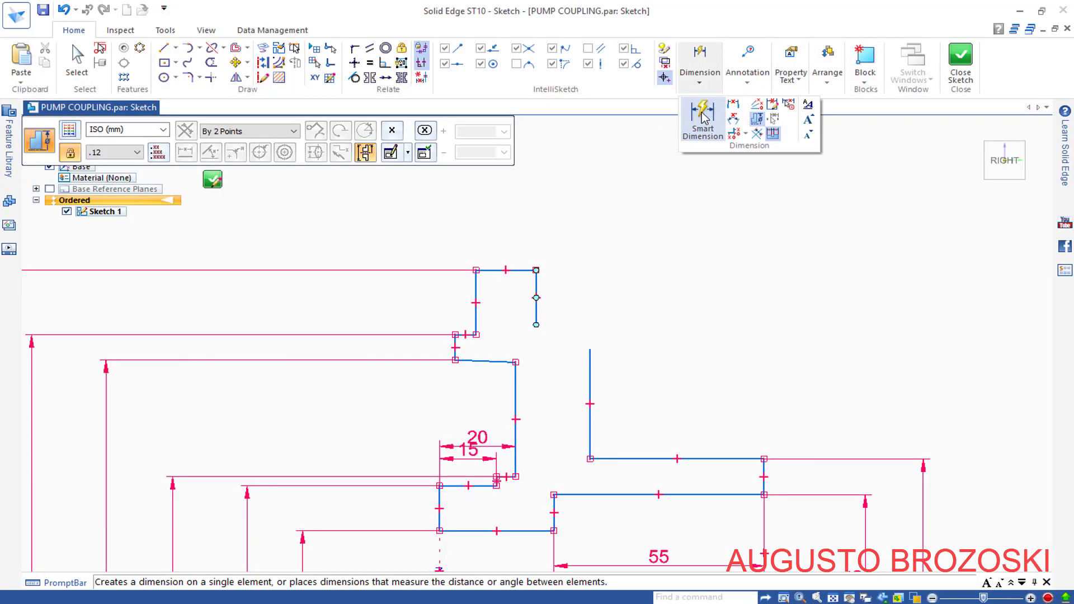
- Add horizontal width dimensions to both flange steps, setting each to 4
click(703, 117)
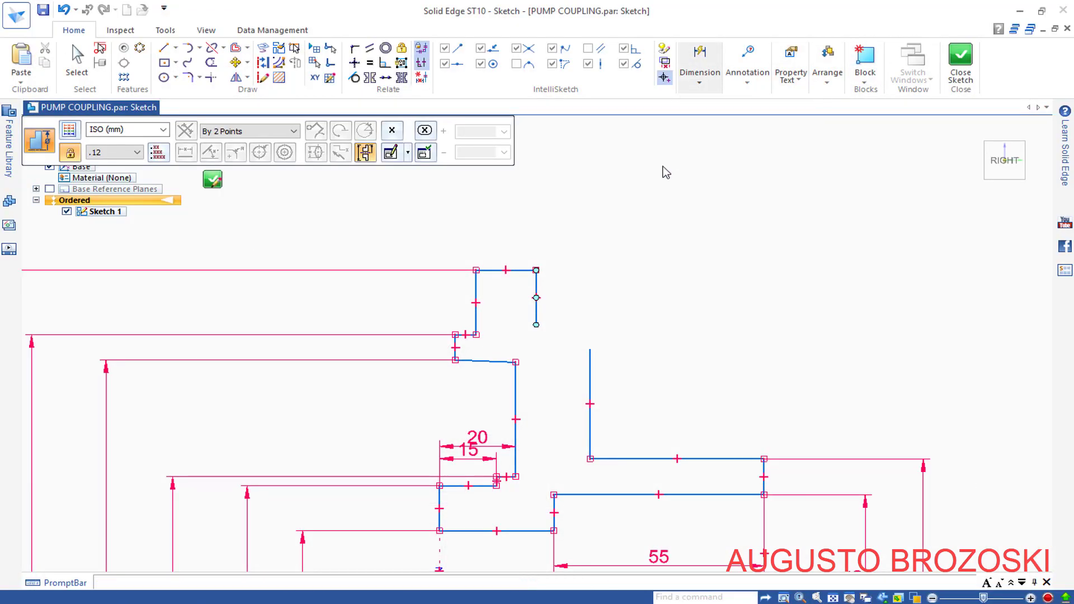
click(438, 500)
scroll(443, 287, down, 1)
scroll(448, 338, up, 1)
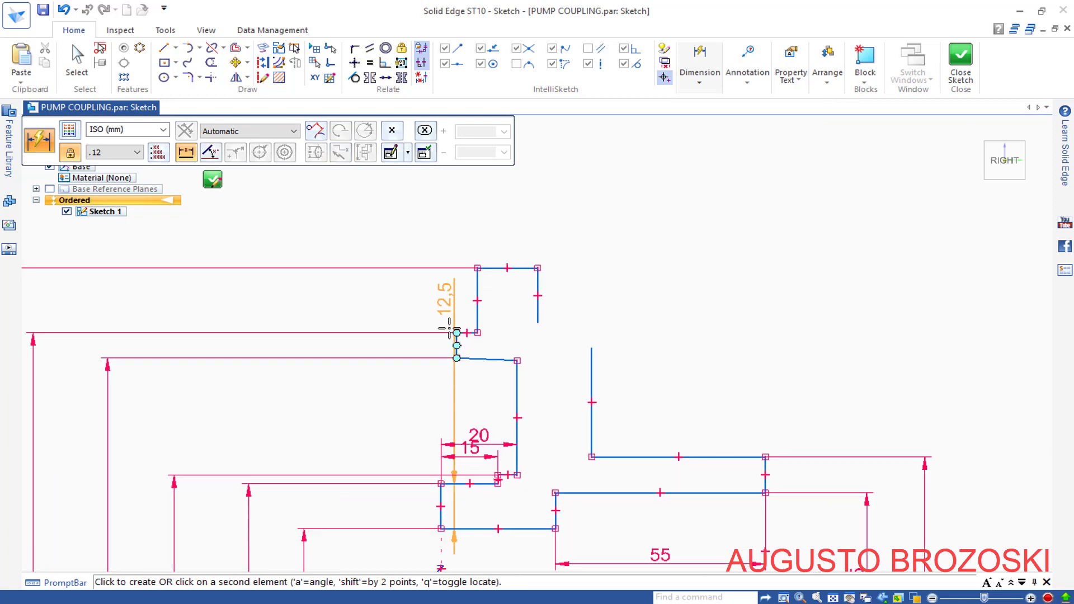
scroll(448, 328, up, 2)
scroll(447, 328, up, 1)
click(473, 358)
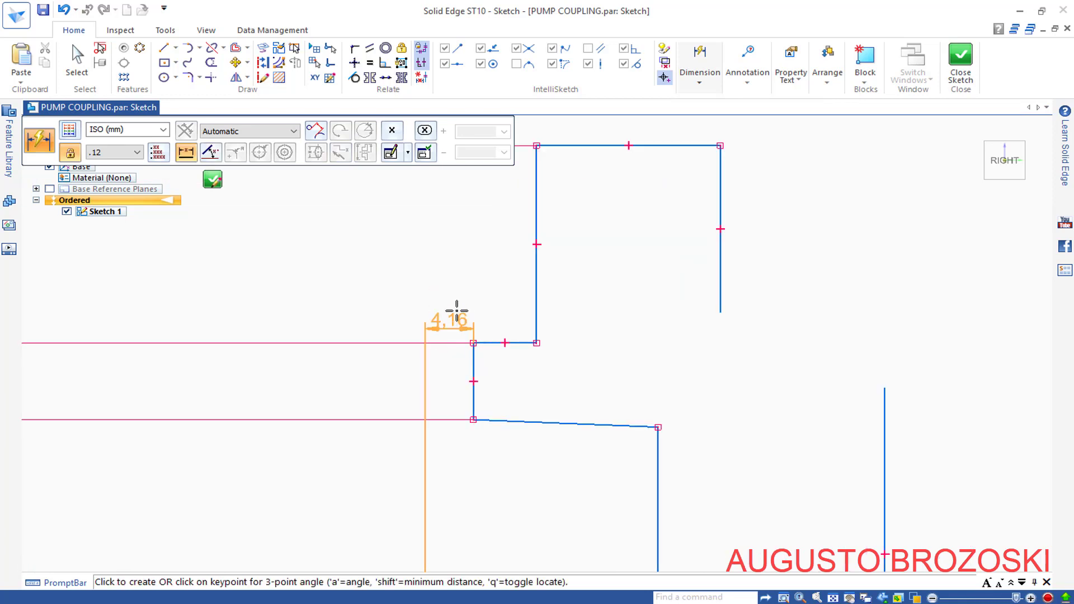
click(458, 291)
text(4)
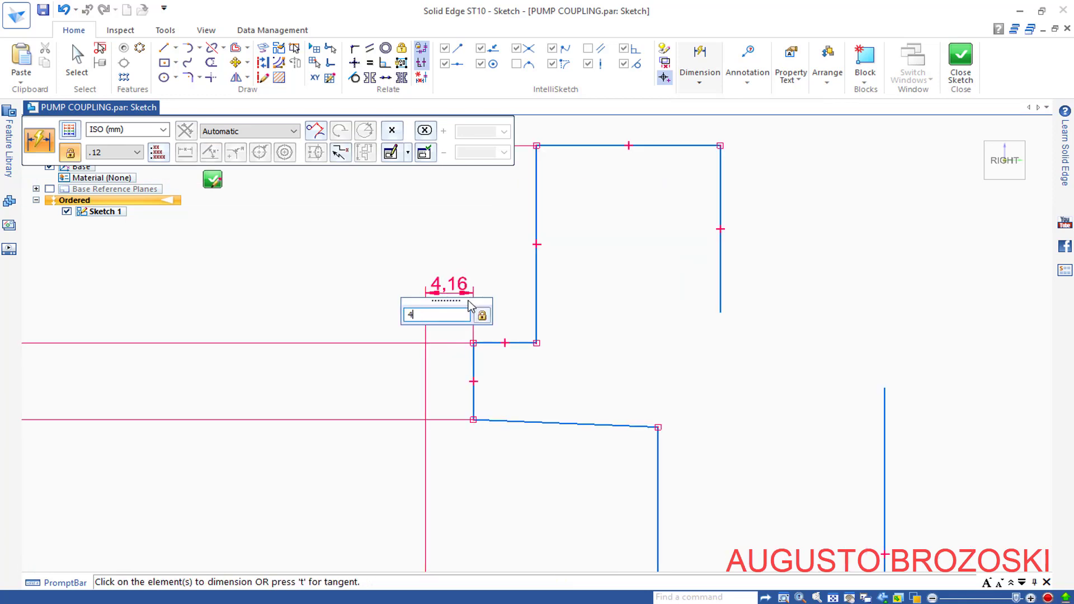
key(Return)
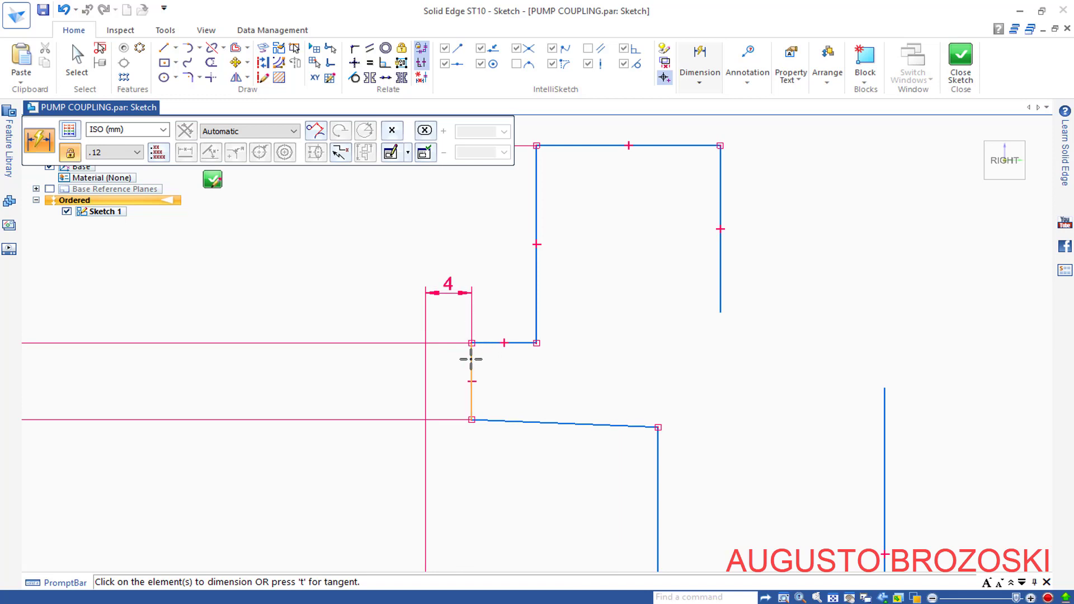
click(471, 355)
click(534, 283)
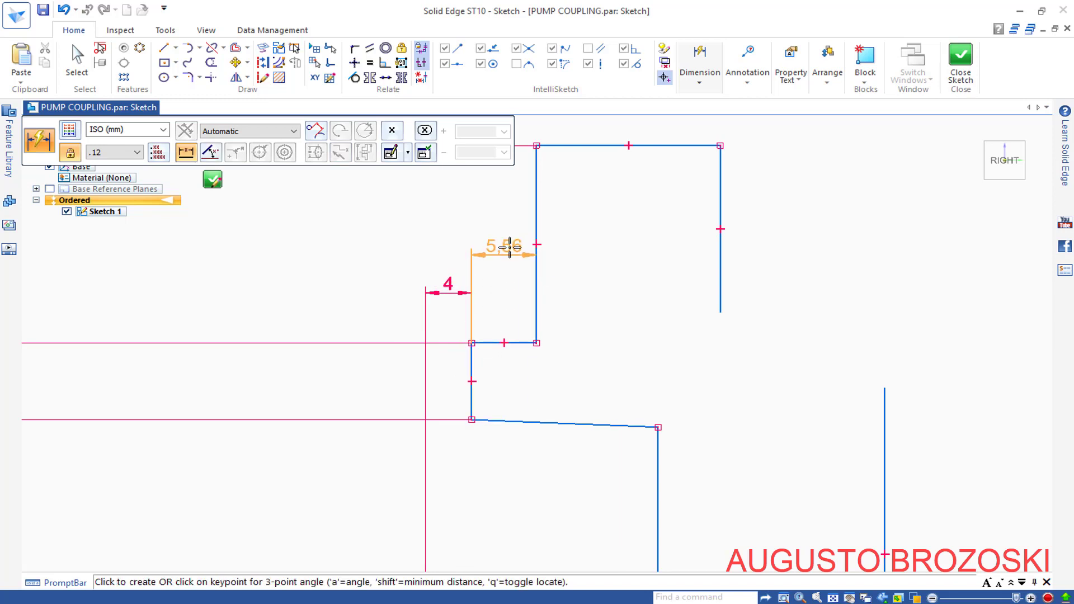
click(500, 247)
text(4)
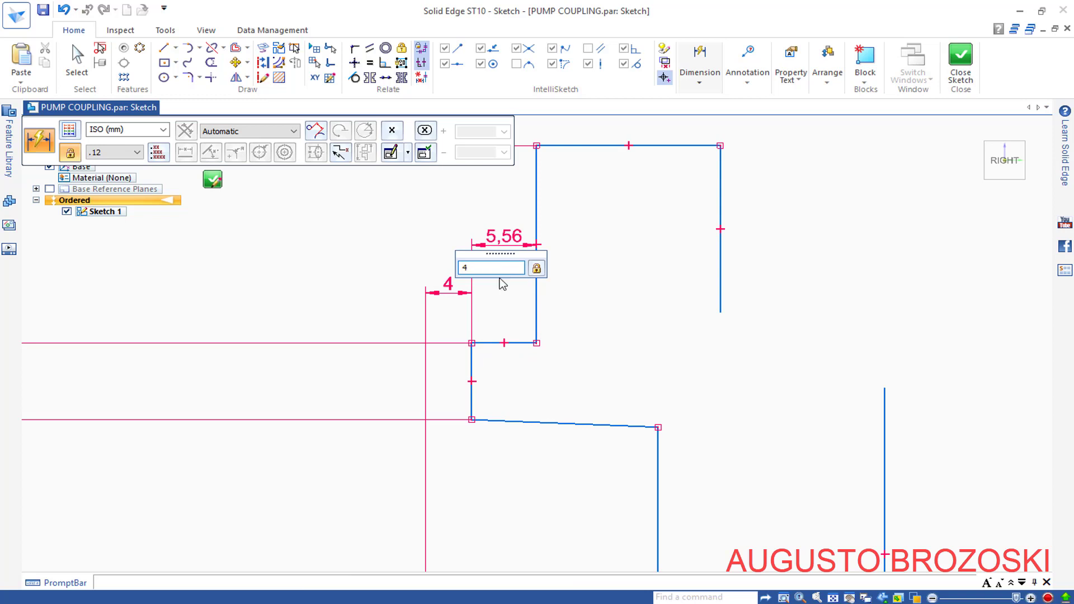
key(Return)
- Dimension the flange top edge width as 8, then bring the PUMP COUPLING PDF back up
scroll(505, 342, up, 1)
scroll(515, 337, up, 1)
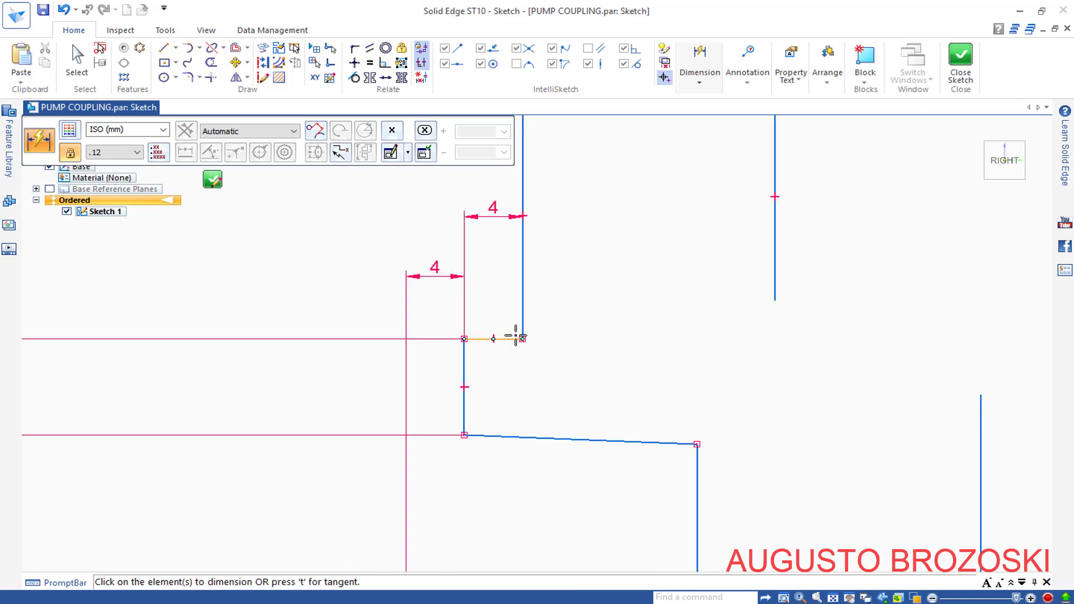
scroll(556, 288, down, 2)
scroll(539, 302, down, 1)
click(568, 243)
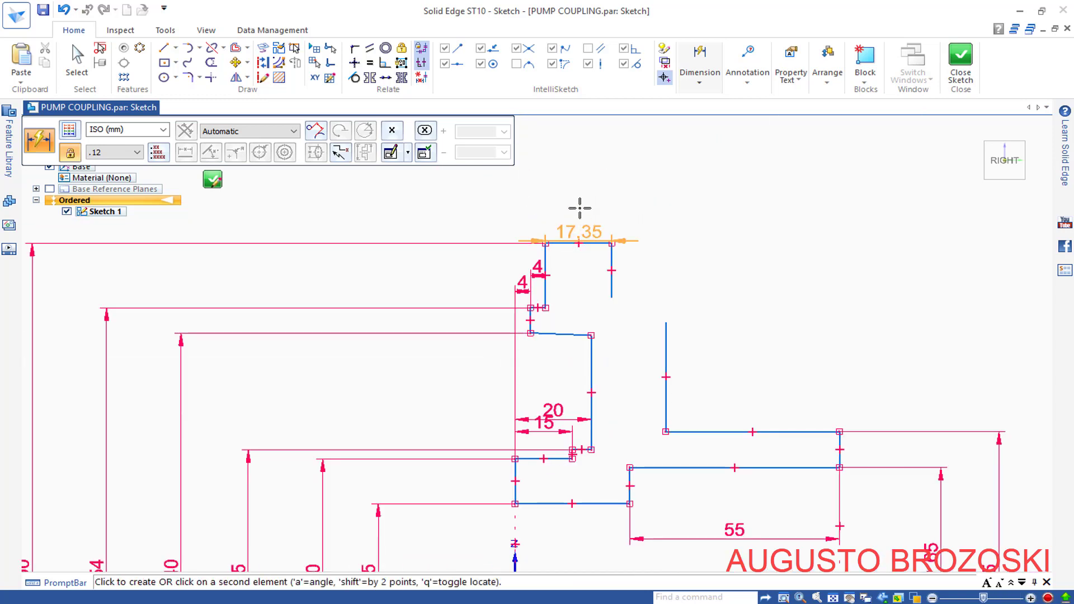
click(580, 194)
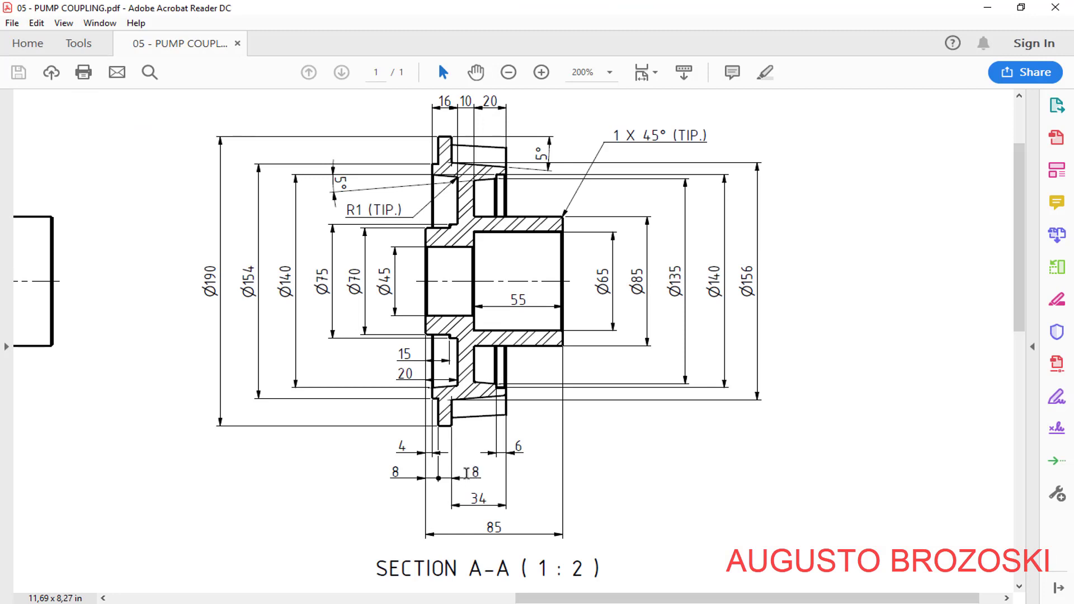
click(987, 8)
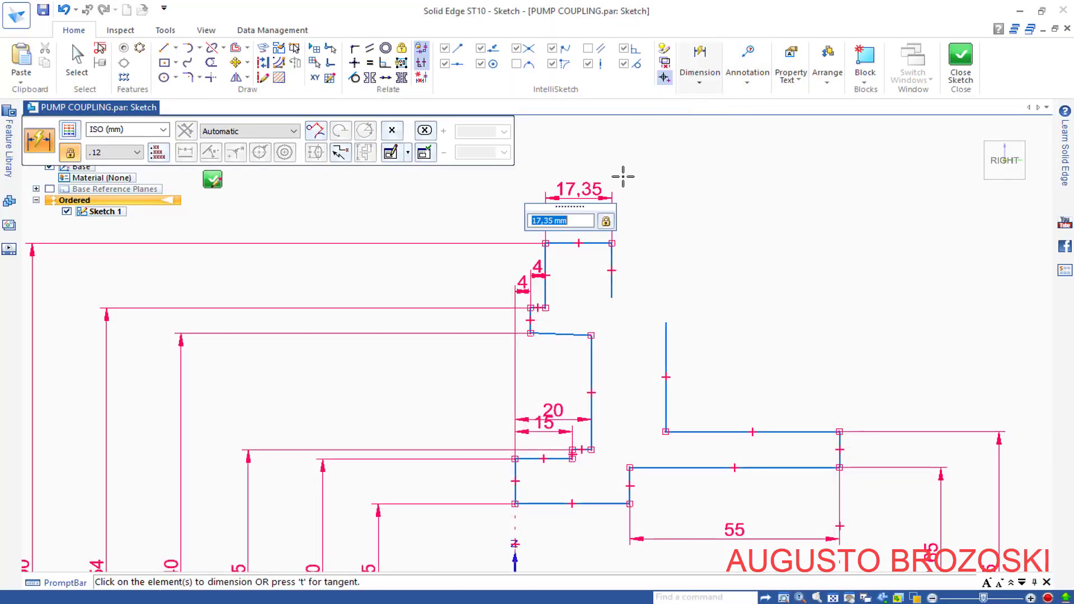
text(8)
key(Return)
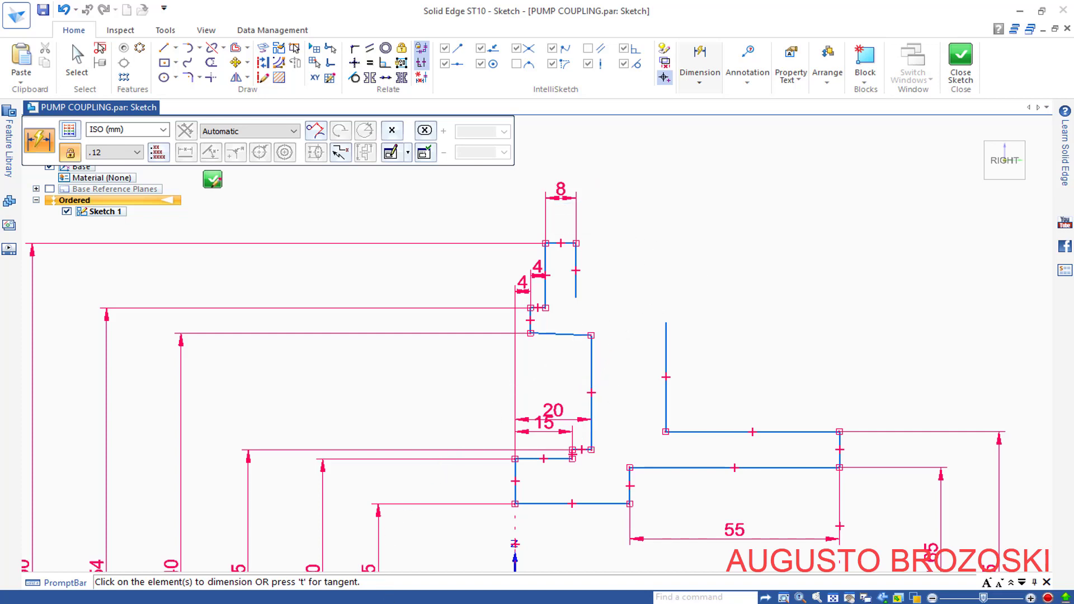
key(alt+Tab)
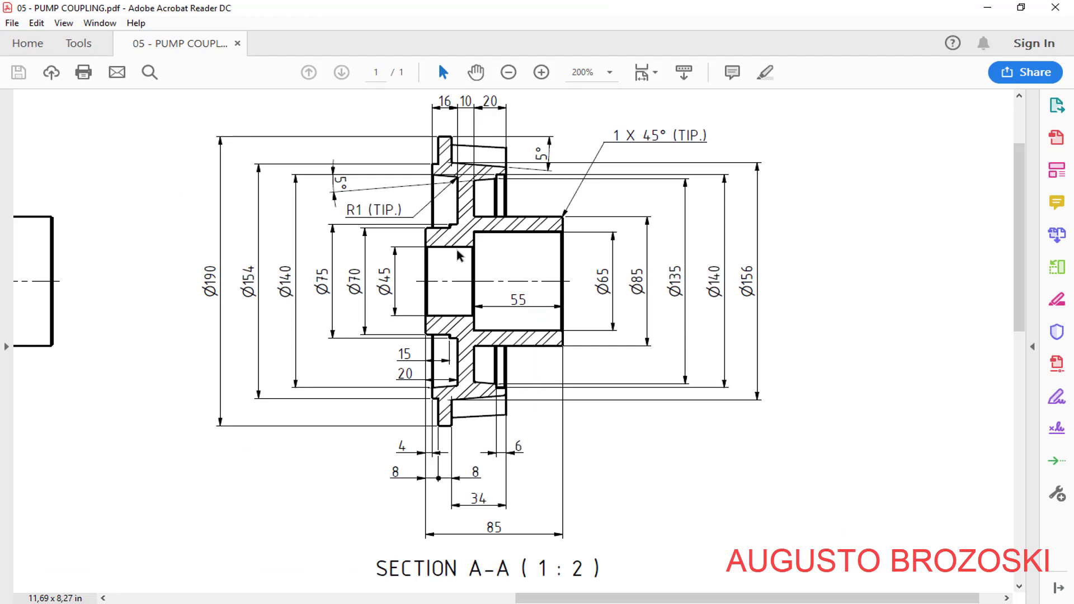
- Draw a sloped line from the outer vertical edge's top end to the flange step corner
scroll(484, 161, up, 3)
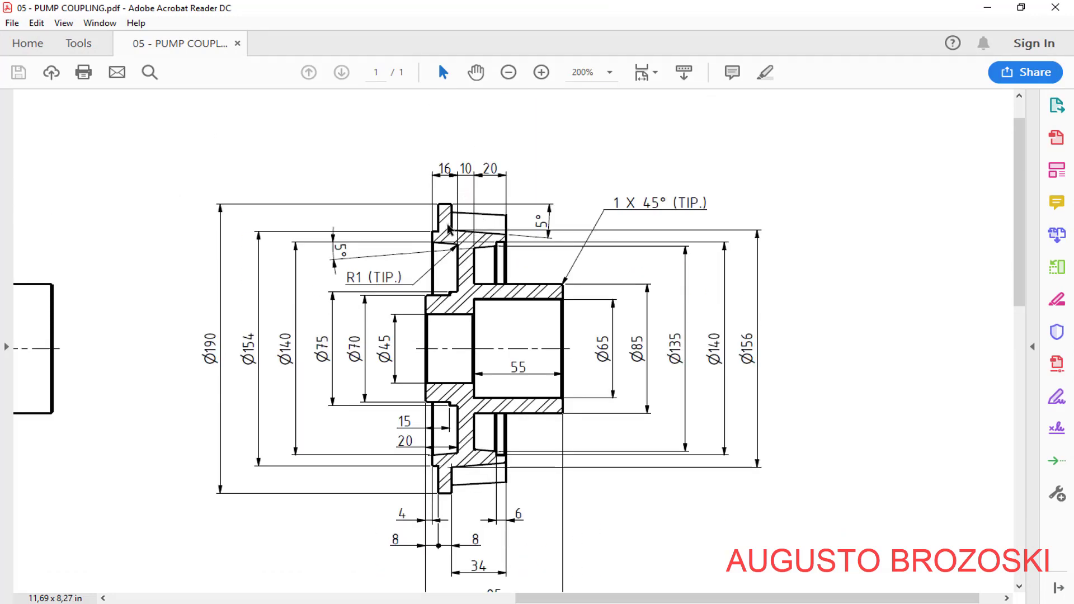
click(987, 7)
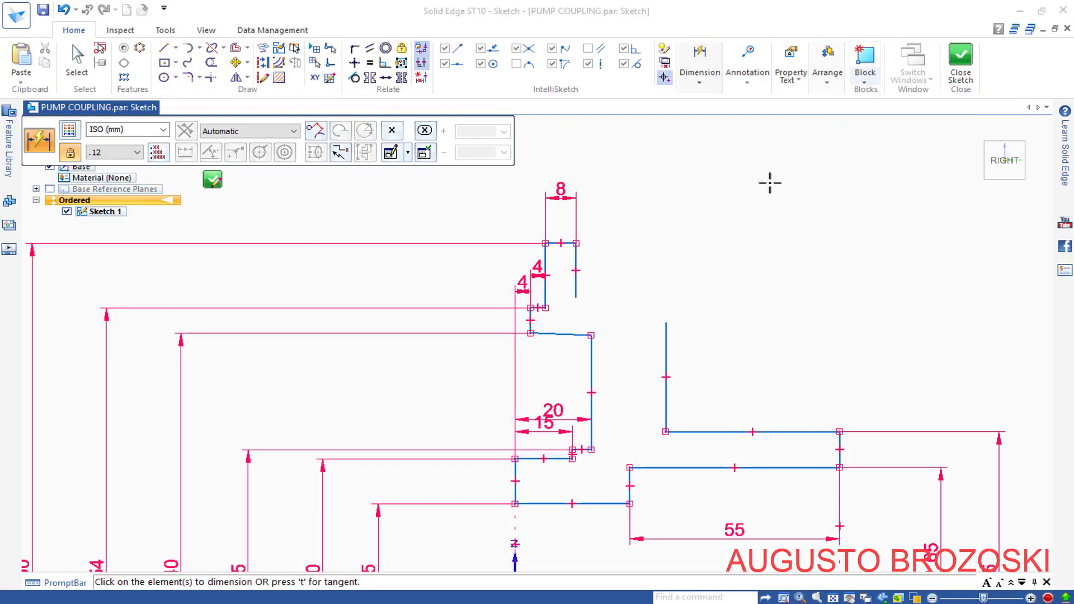
click(163, 48)
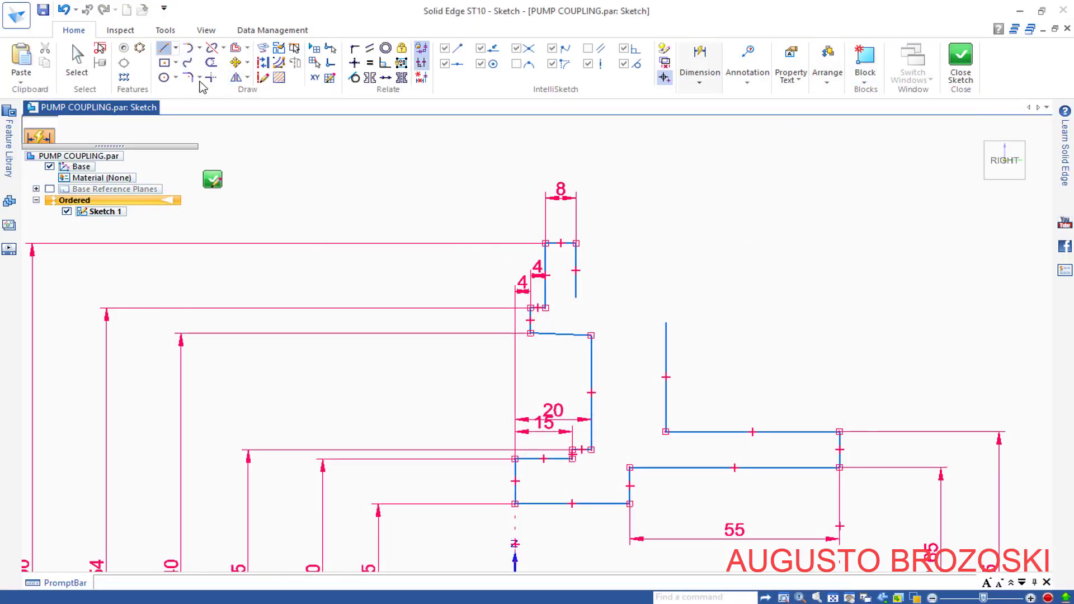
click(666, 322)
click(576, 298)
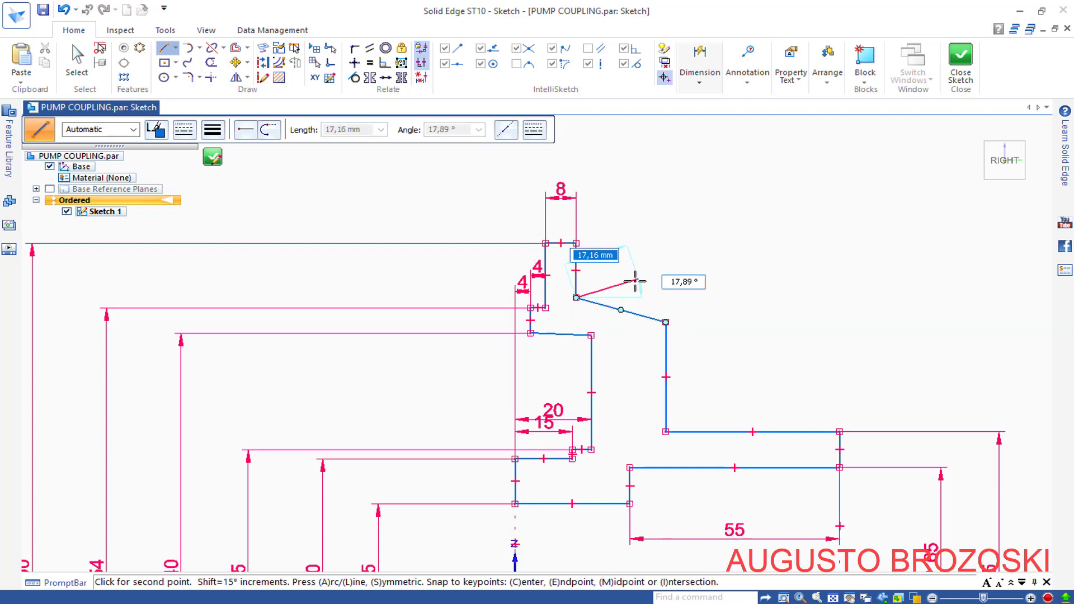
key(Escape)
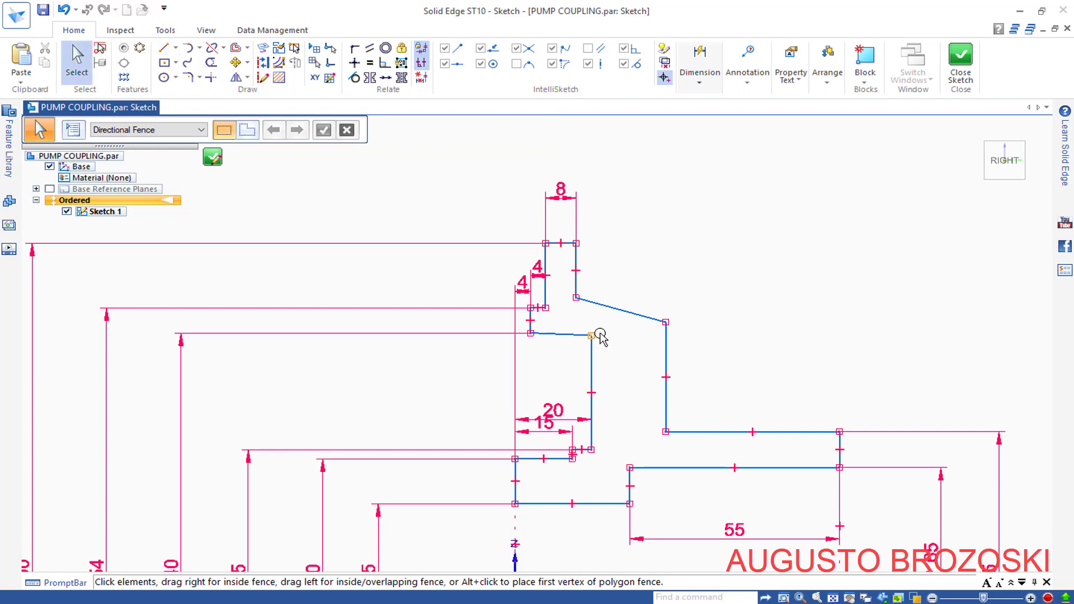
- Add an angle dimension between the flange top edge and taper line, set to 5°
click(700, 77)
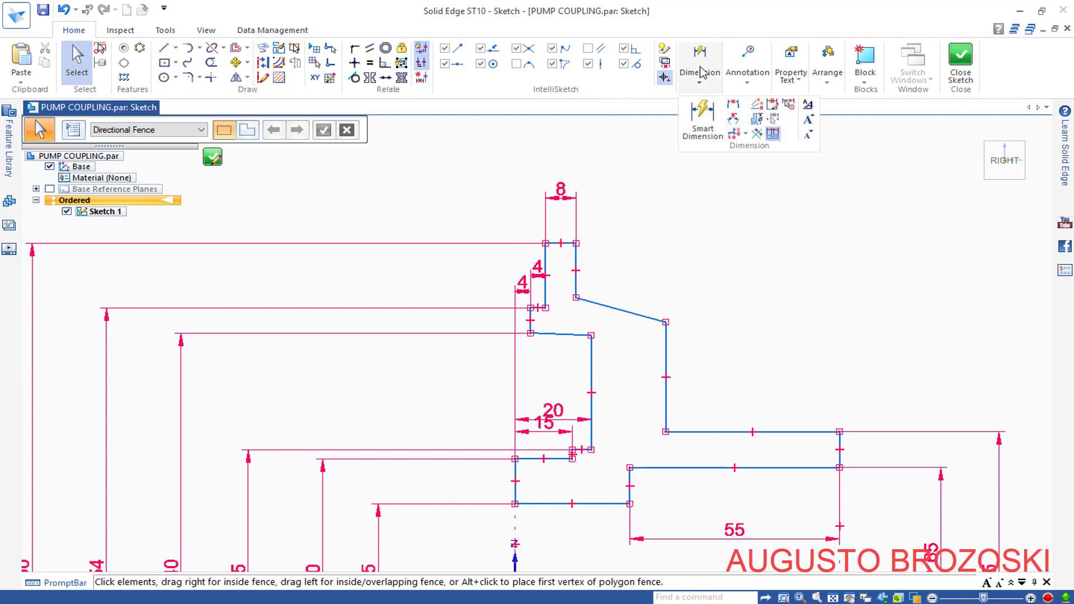
click(735, 126)
scroll(606, 279, down, 2)
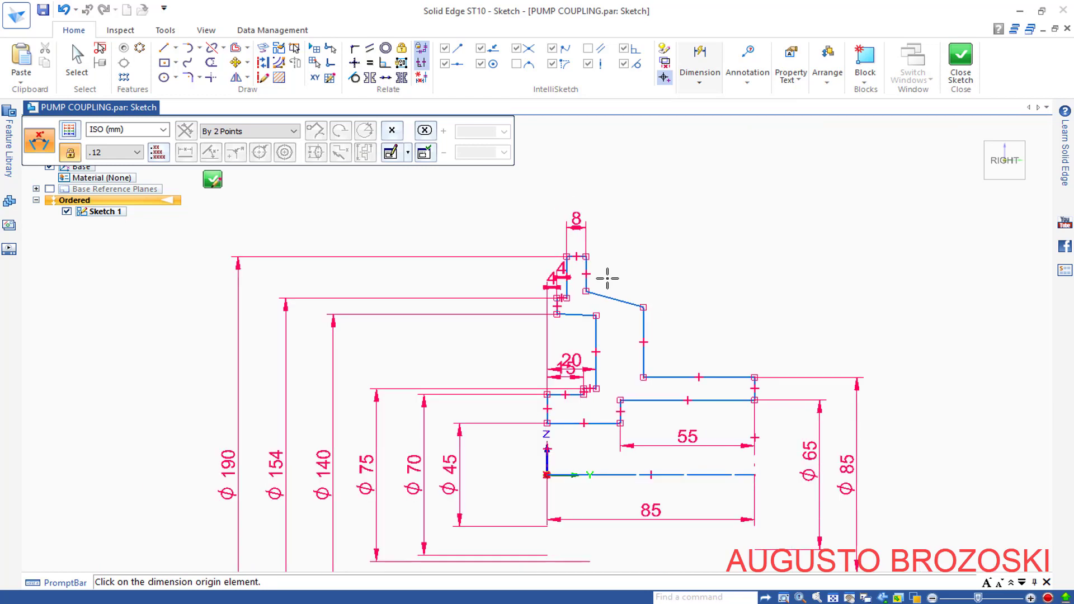
scroll(606, 278, up, 3)
click(522, 211)
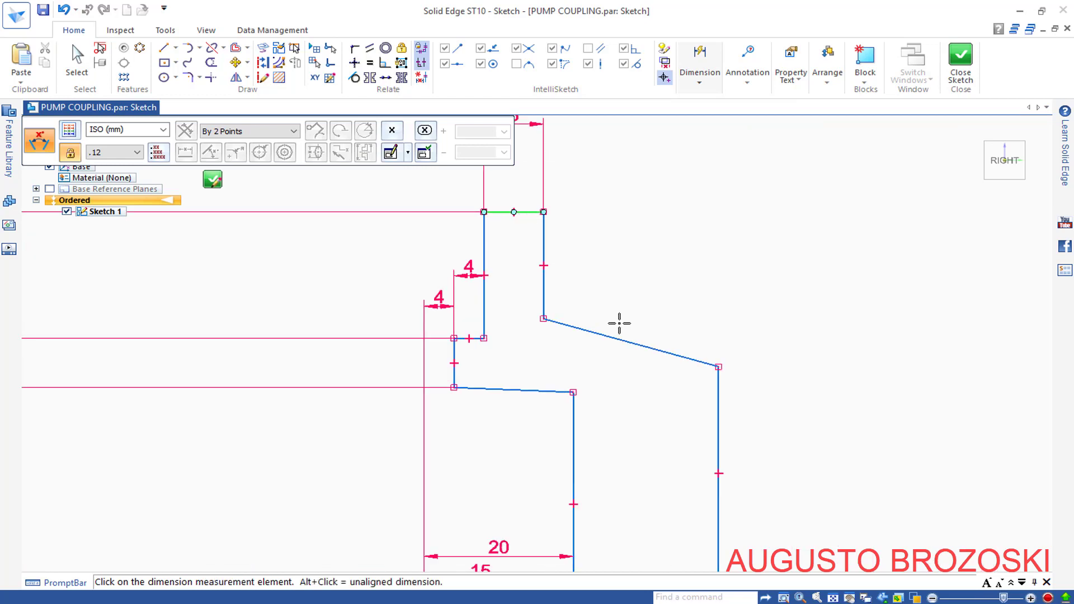
click(660, 350)
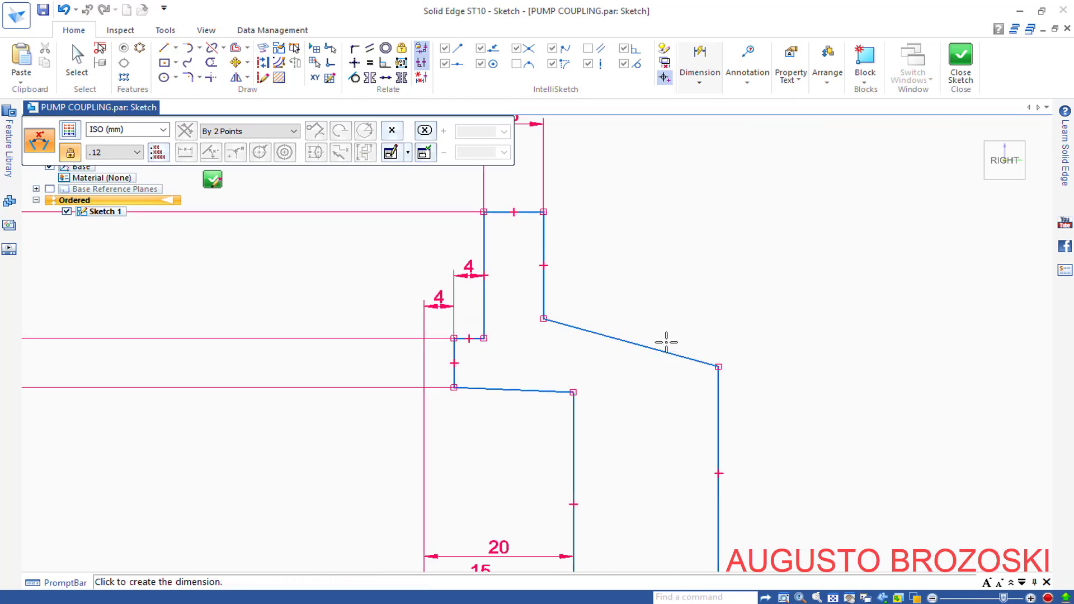
click(696, 299)
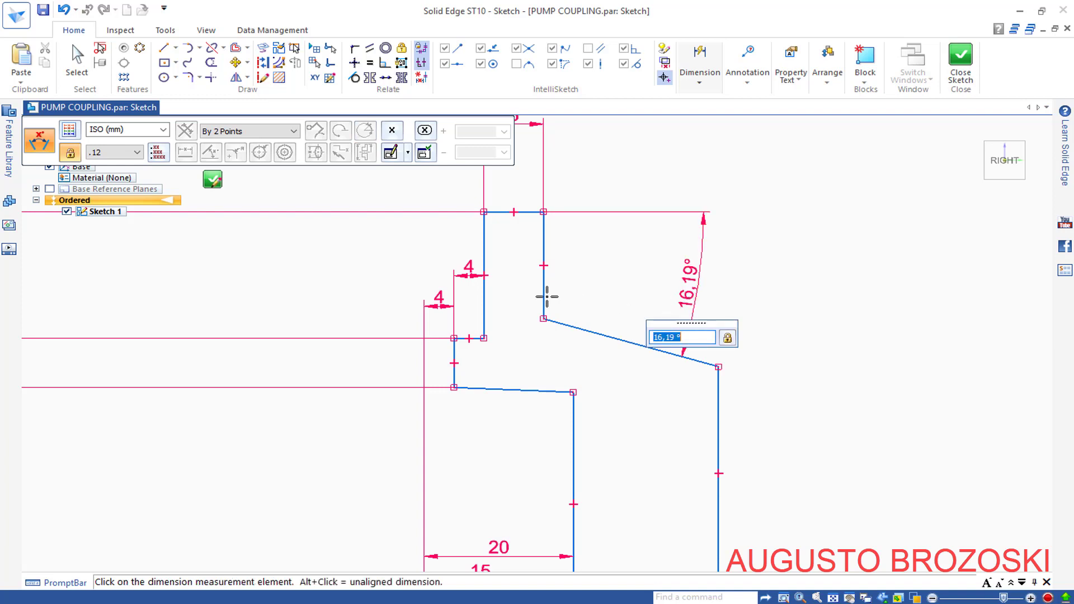
text(5)
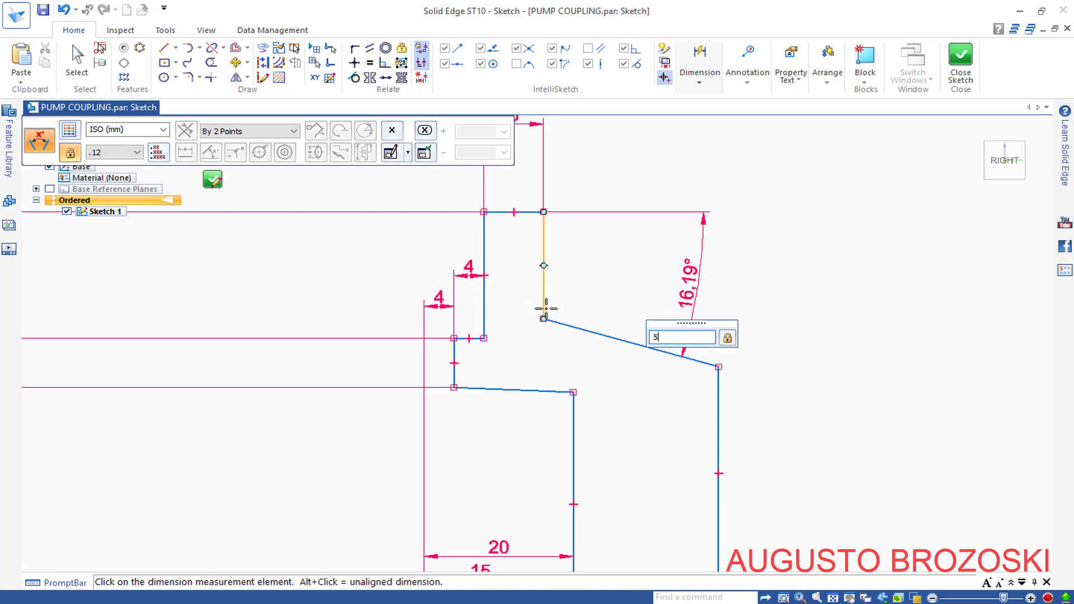
key(Return)
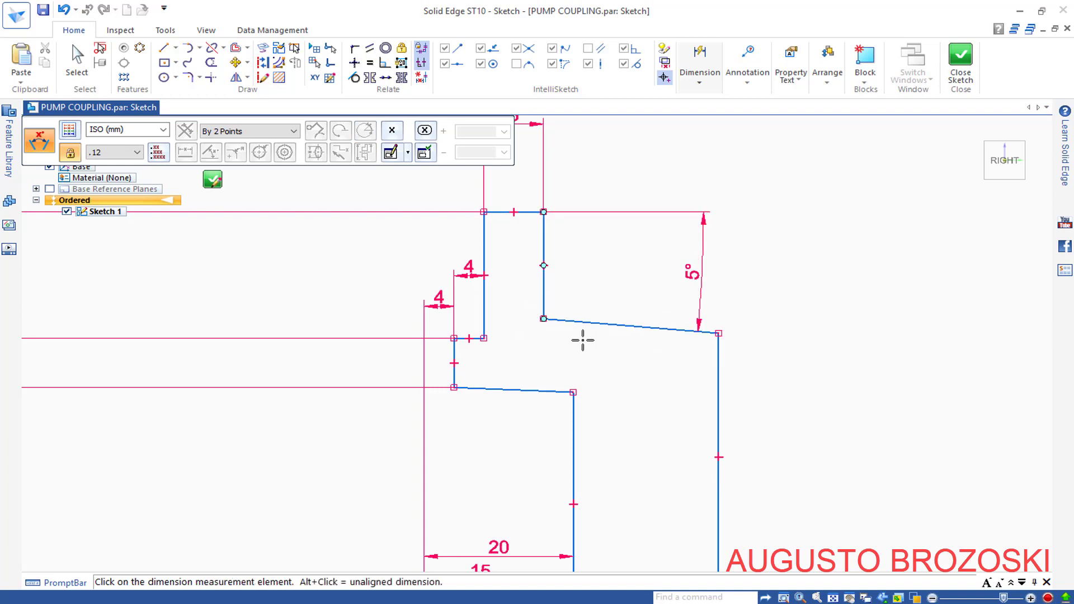
- Switch to the PUMP COUPLING PDF drawing for reference
scroll(556, 353, down, 1)
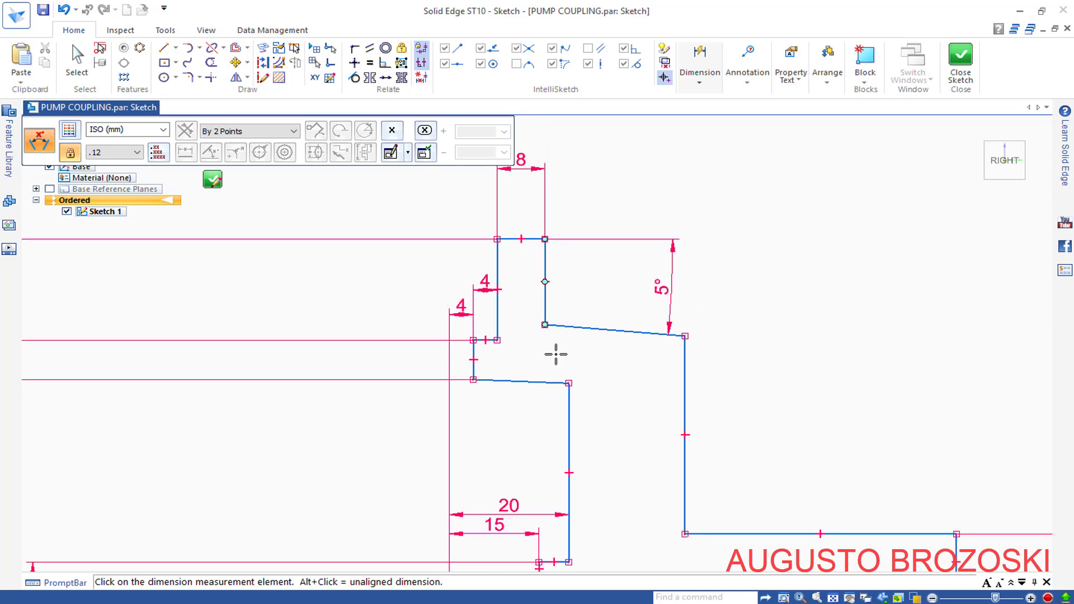
scroll(580, 436, down, 1)
scroll(580, 439, up, 1)
scroll(597, 466, up, 1)
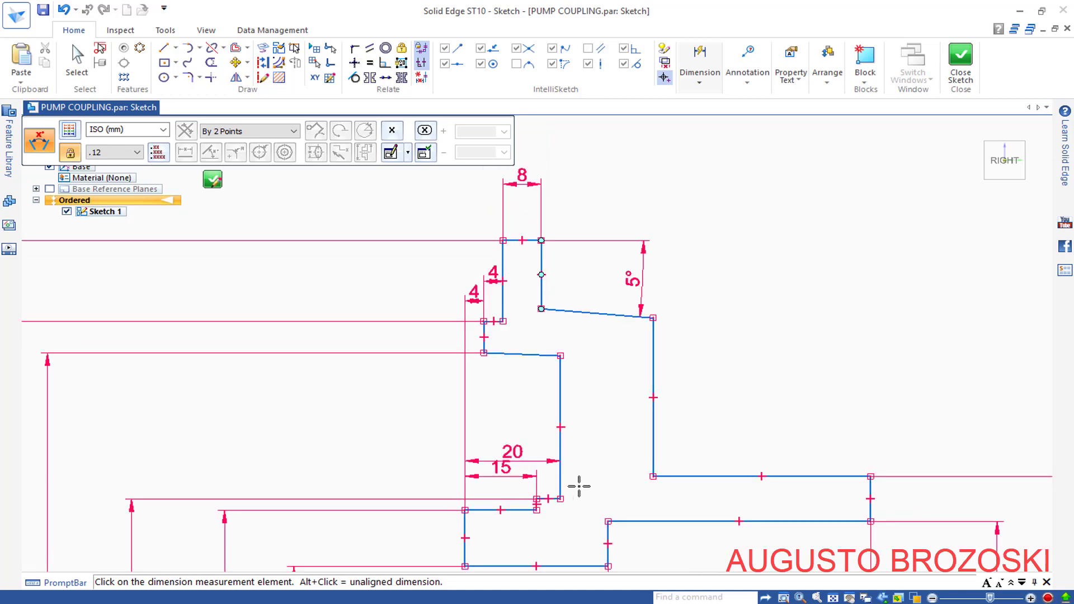
key(alt+Tab)
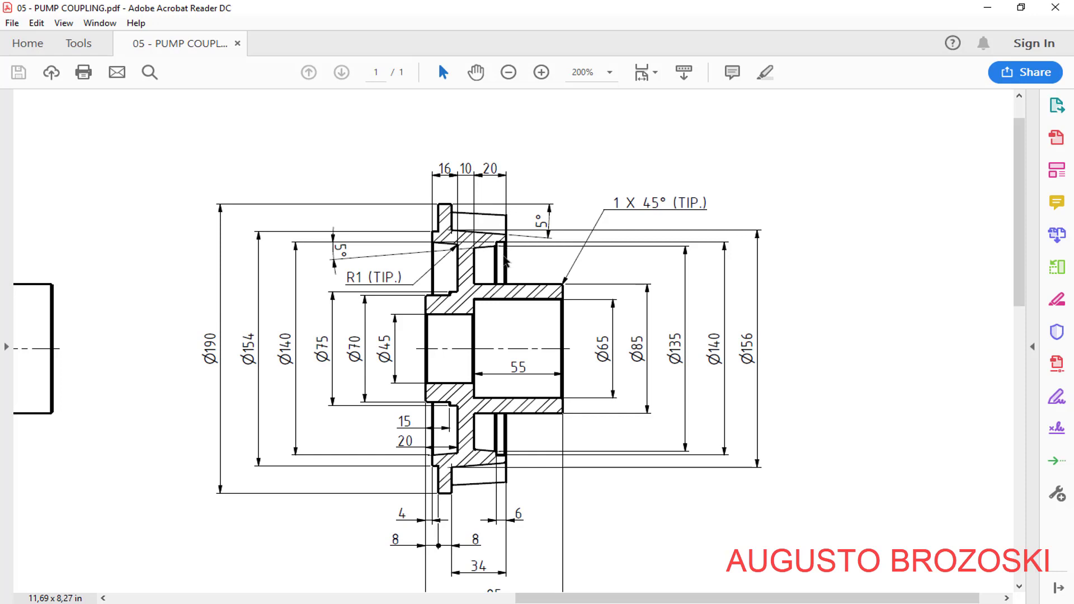
- Draw the recess line chain: short horizontal and vertical steps, a sloped line, then a vertical drop to the bottom edge
click(987, 8)
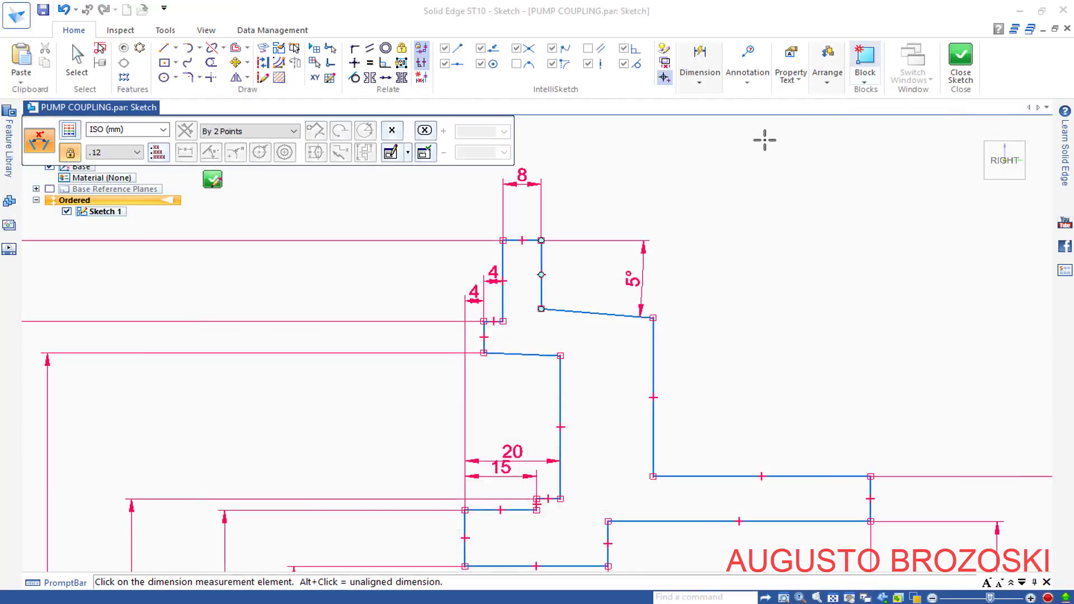
click(163, 47)
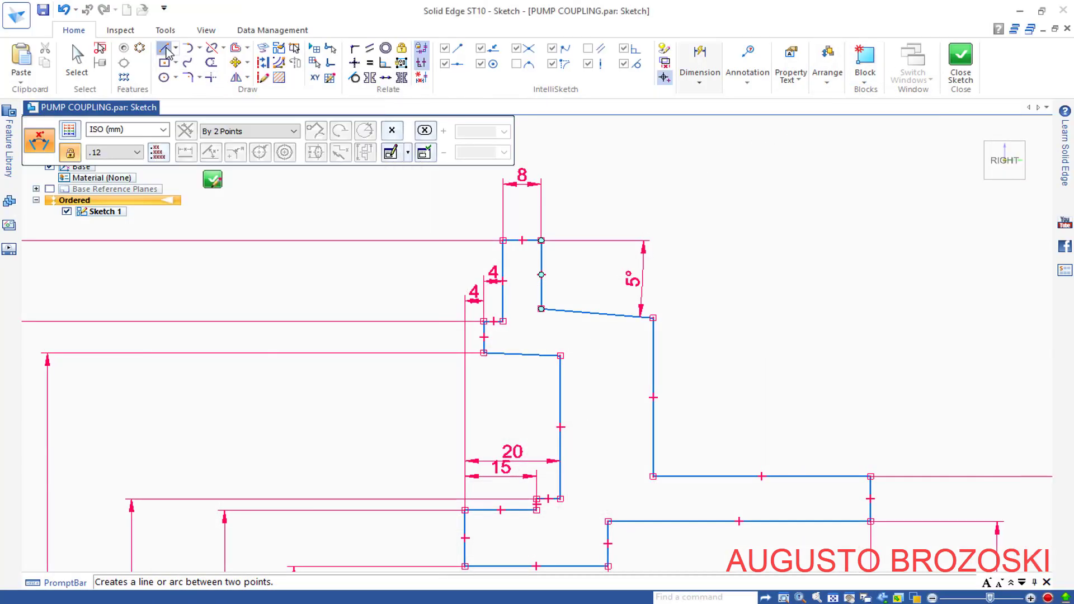
scroll(671, 346, down, 1)
scroll(659, 338, up, 1)
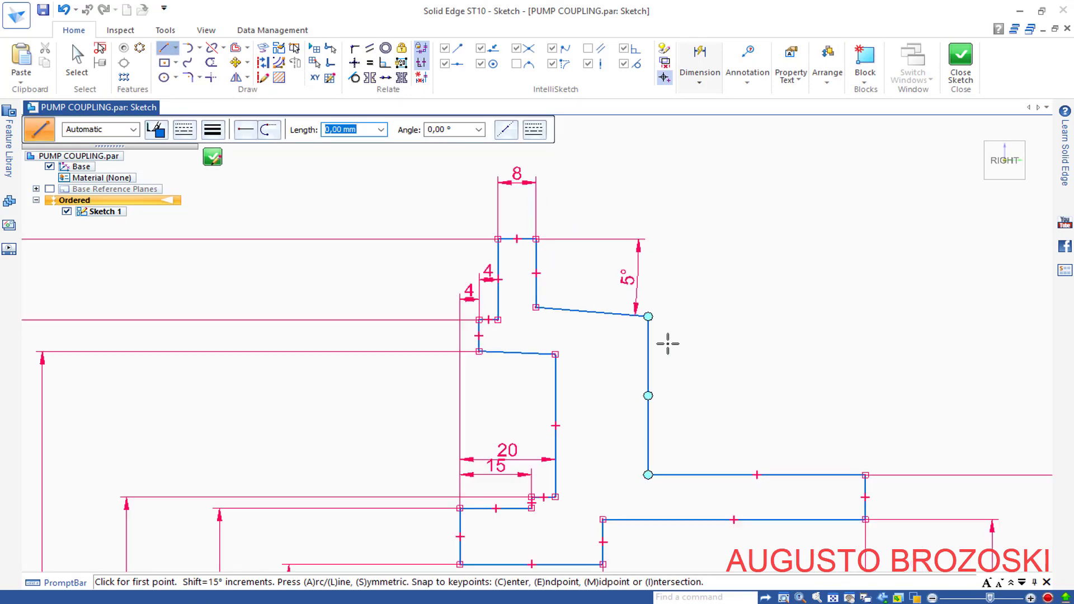
scroll(666, 343, up, 1)
scroll(654, 350, up, 1)
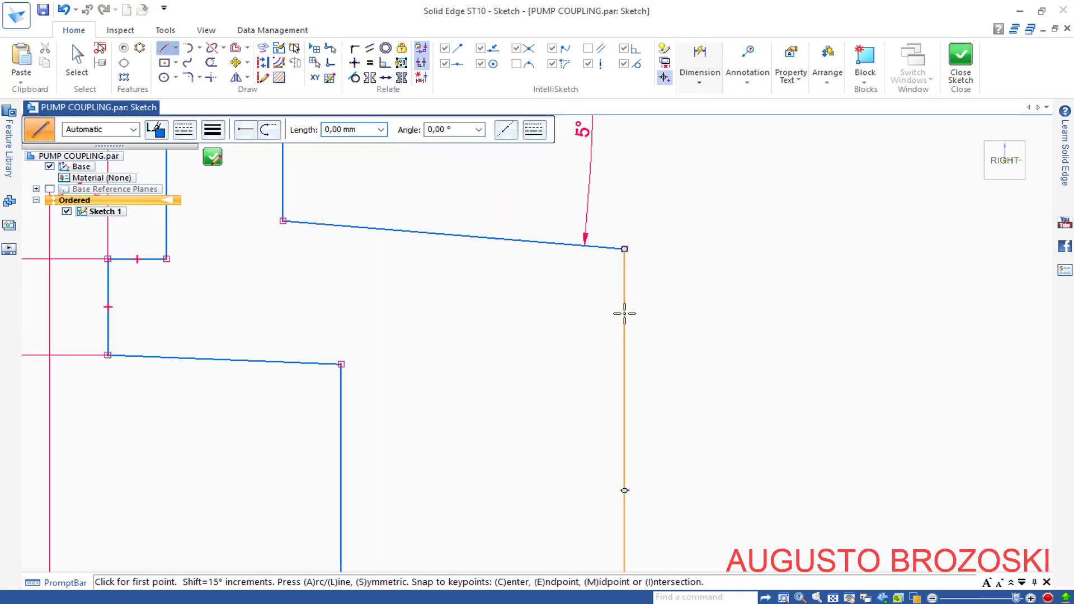
click(625, 314)
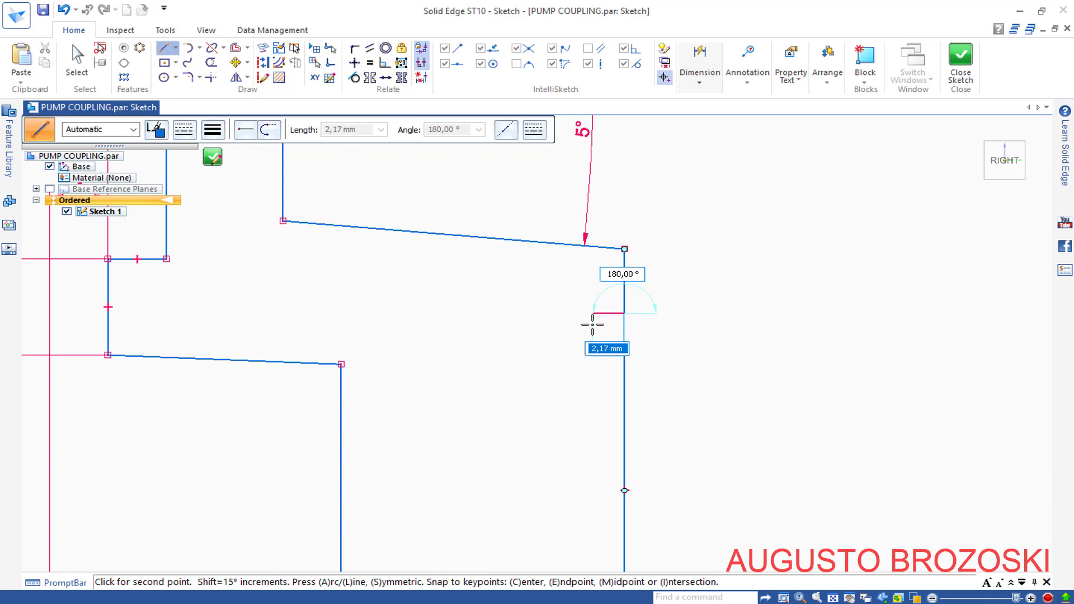
click(593, 313)
click(592, 337)
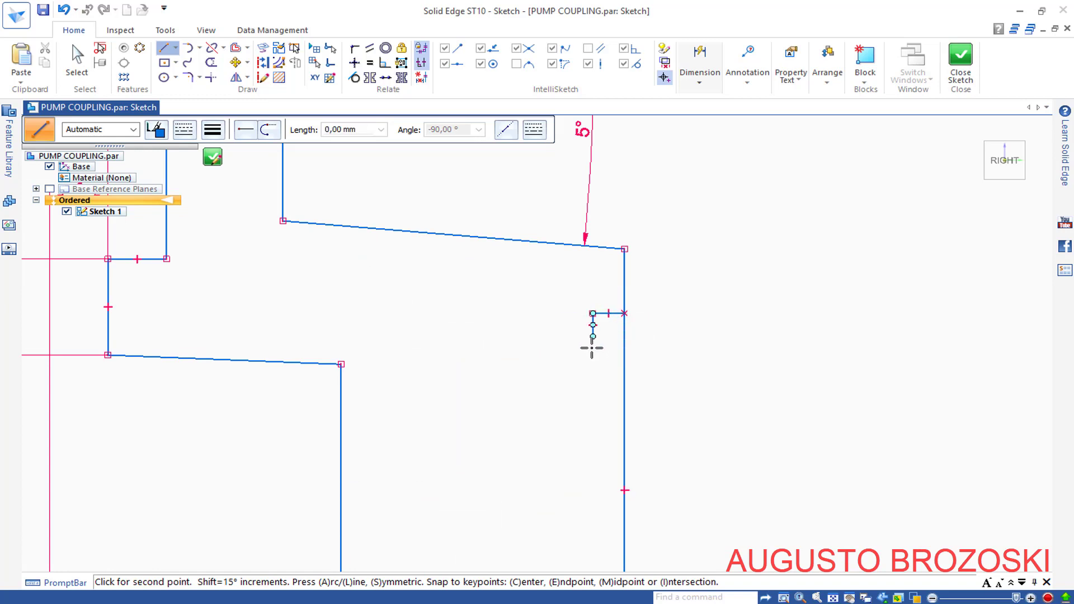
click(456, 361)
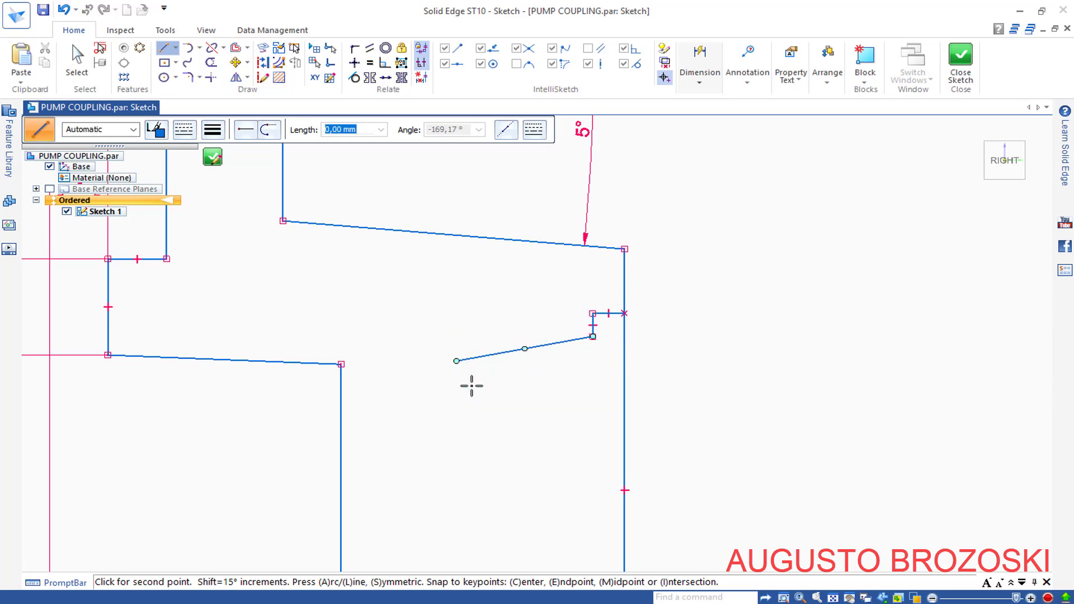
scroll(469, 379, down, 1)
scroll(469, 377, down, 1)
scroll(470, 376, down, 1)
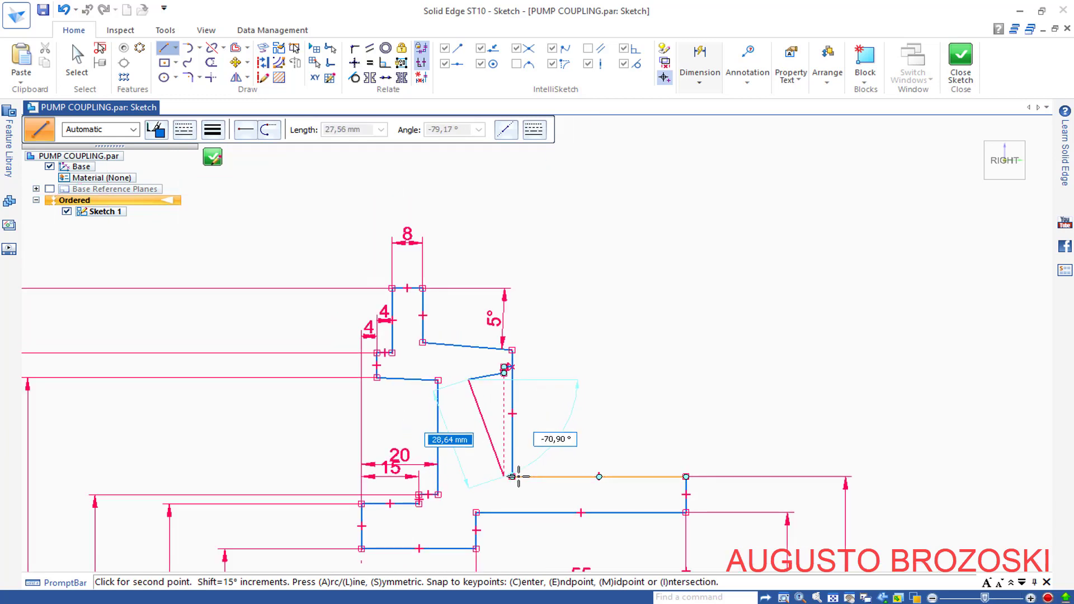
click(477, 464)
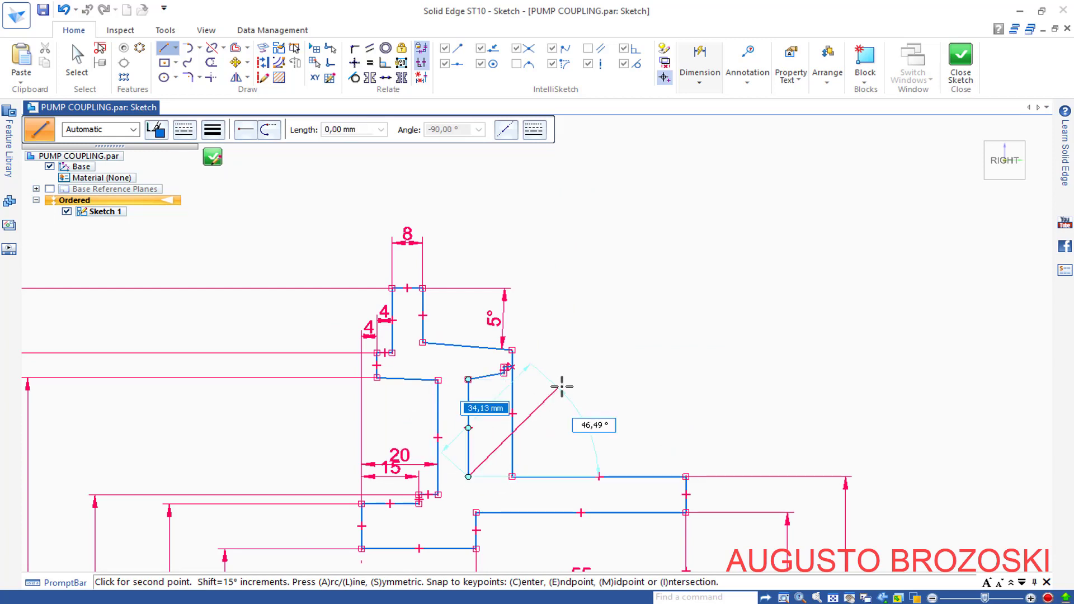
key(Escape)
- Trim away the leftover outer vertical line below the step
scroll(515, 436, up, 1)
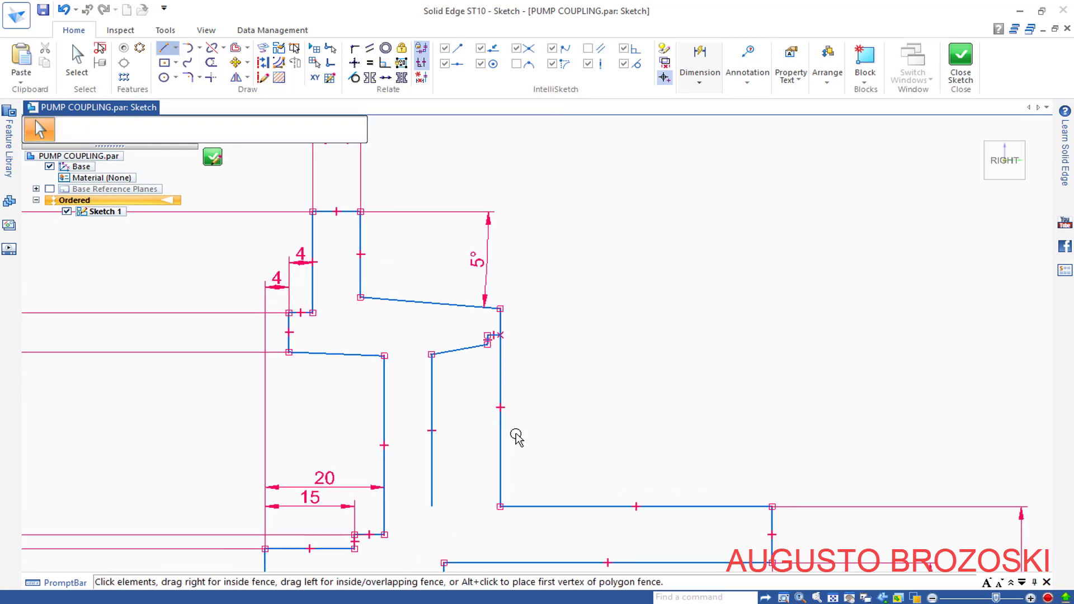
scroll(501, 436, up, 1)
scroll(473, 426, up, 1)
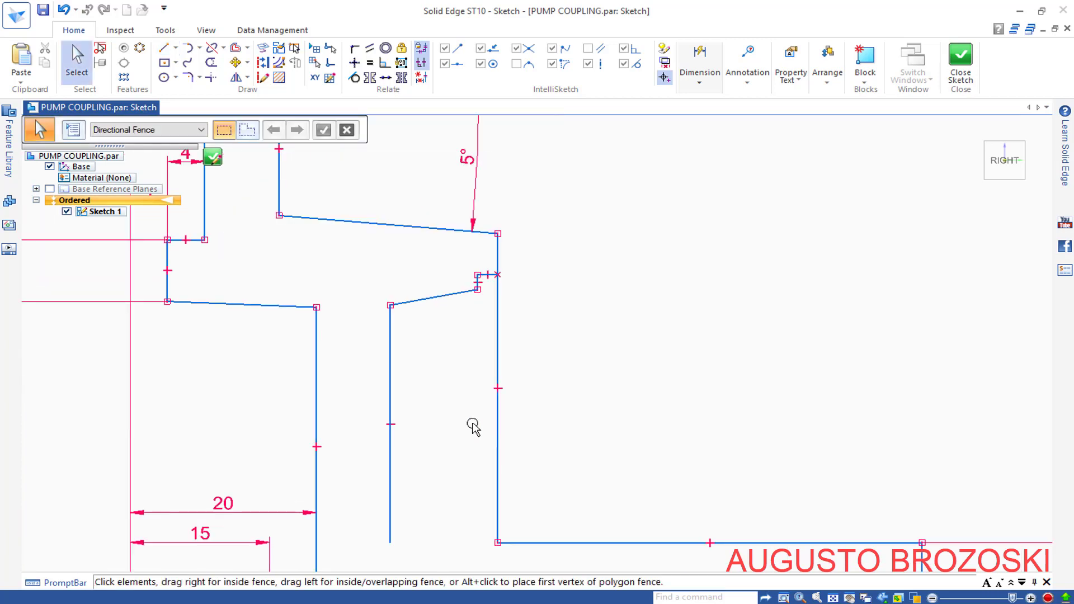
click(211, 62)
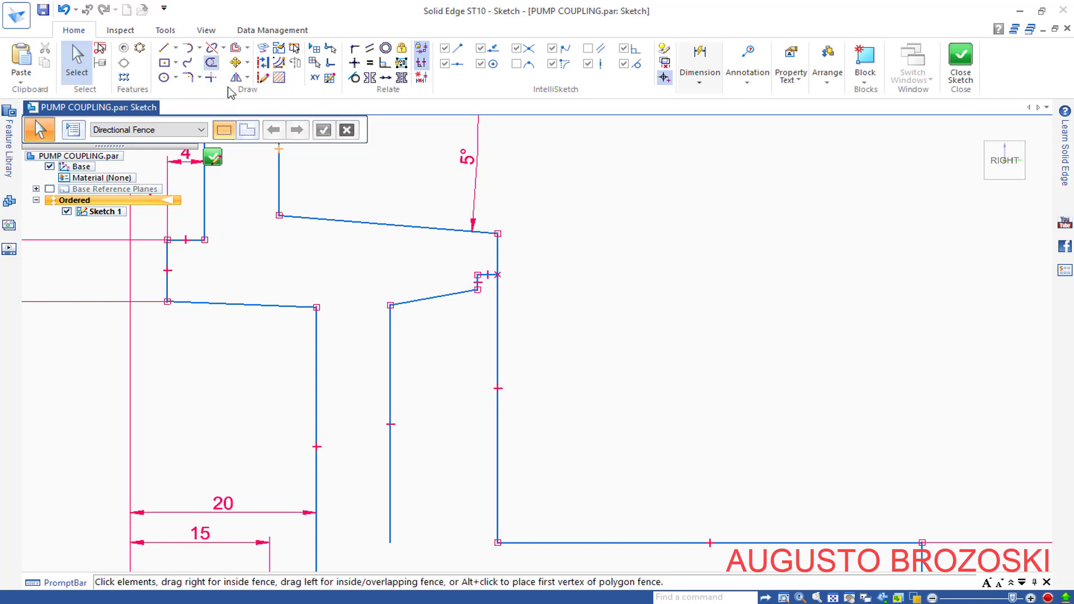
click(498, 360)
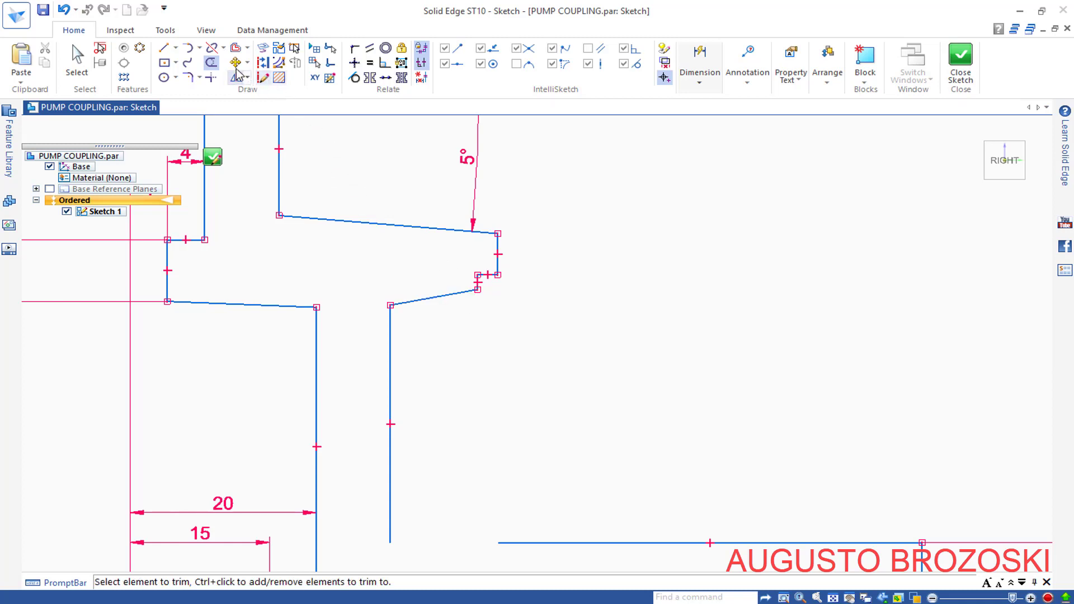
- Connect the bottom horizontal line's endpoint to the recess's vertical line
click(355, 48)
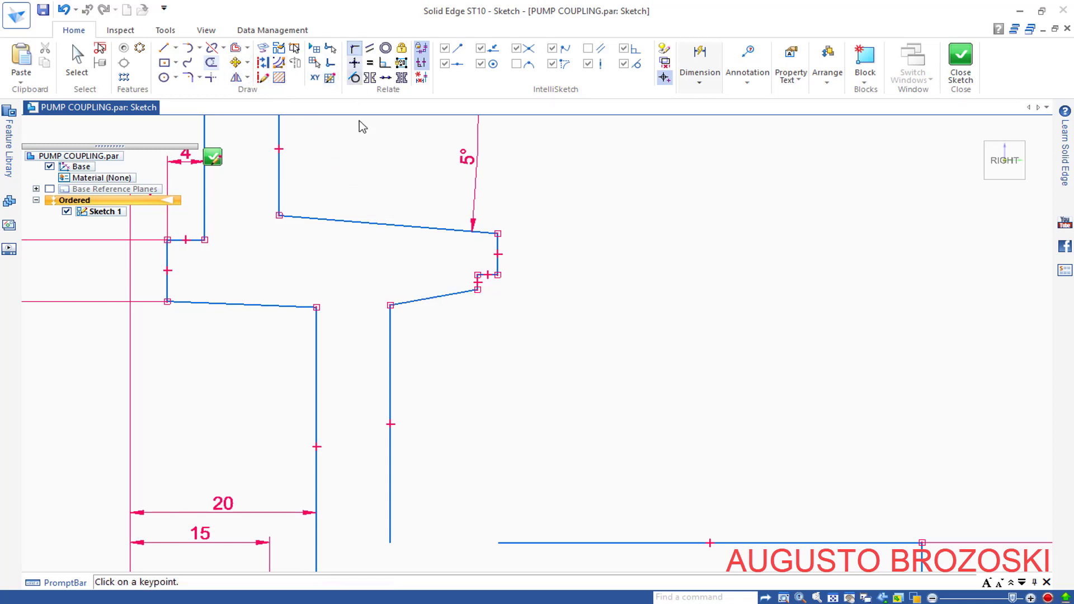
click(496, 542)
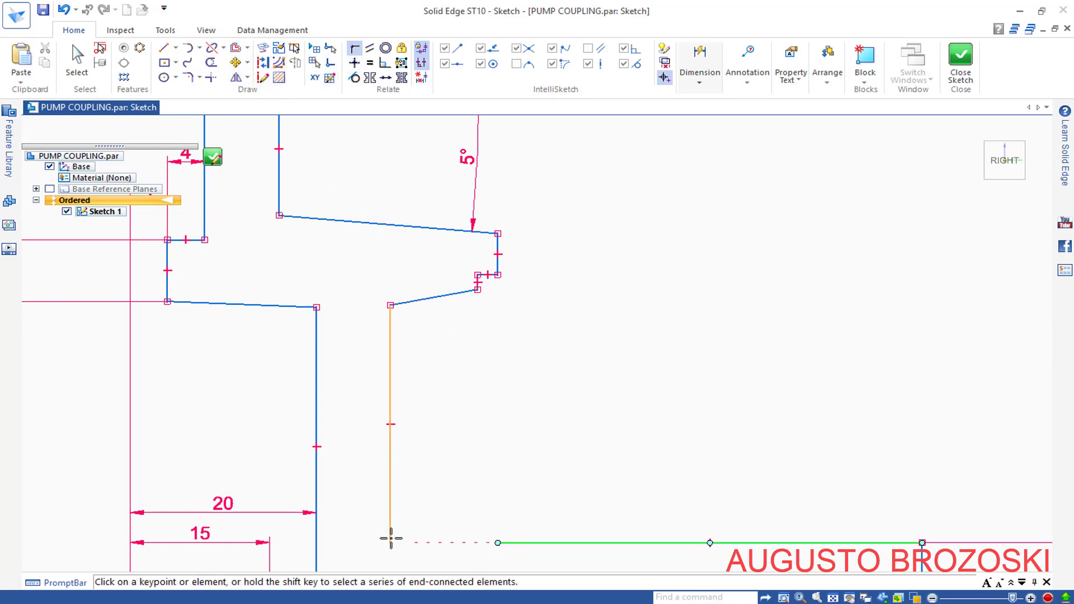
click(390, 542)
click(384, 515)
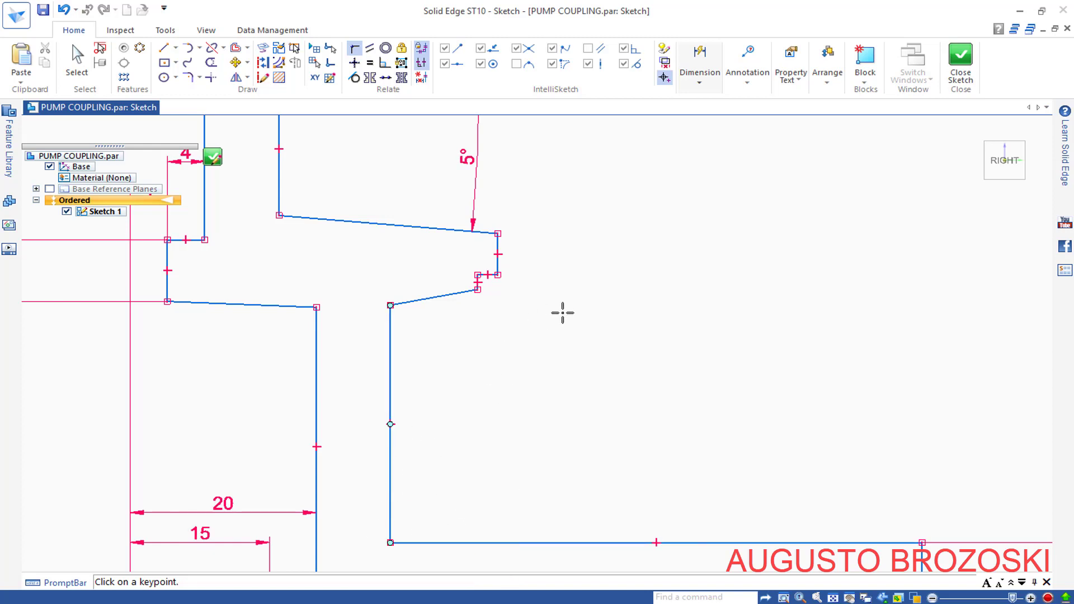
key(Escape)
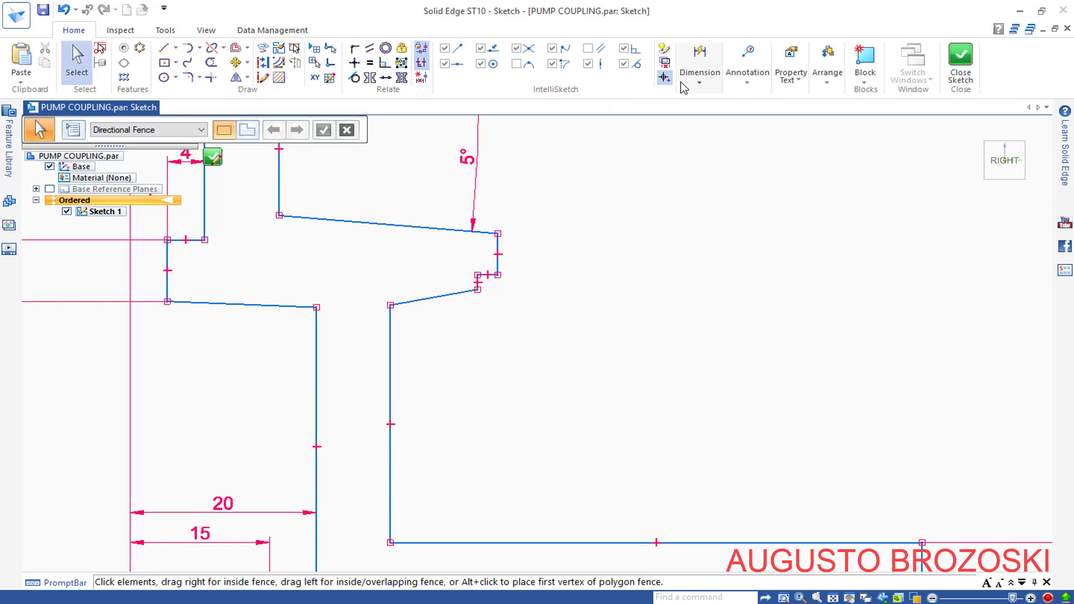
- Activate Smart Dimension from the Dimension dropdown on the Home tab
click(700, 73)
click(687, 141)
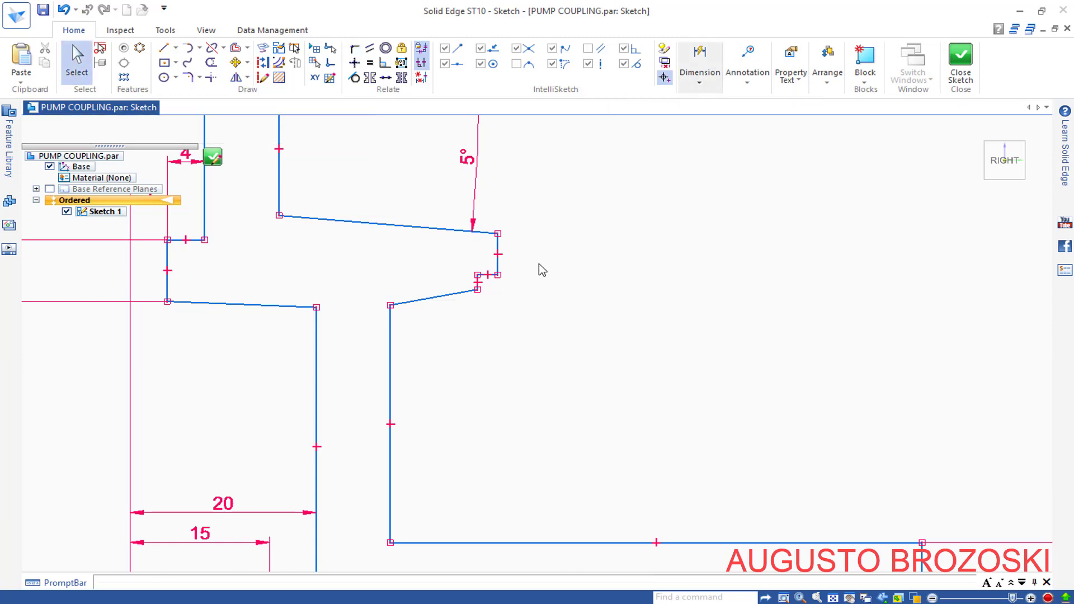
scroll(516, 292, down, 3)
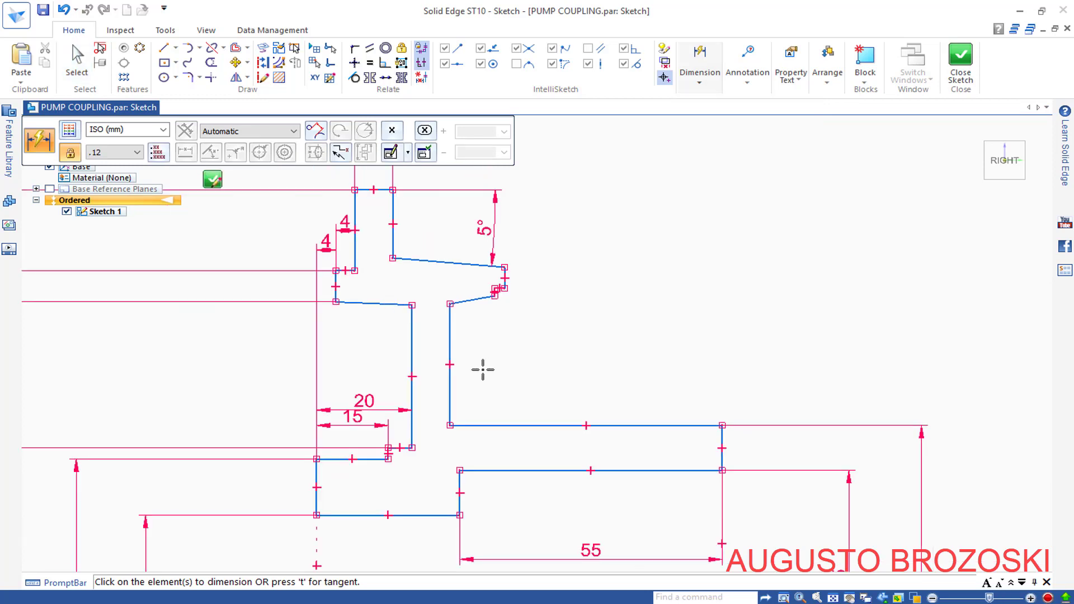
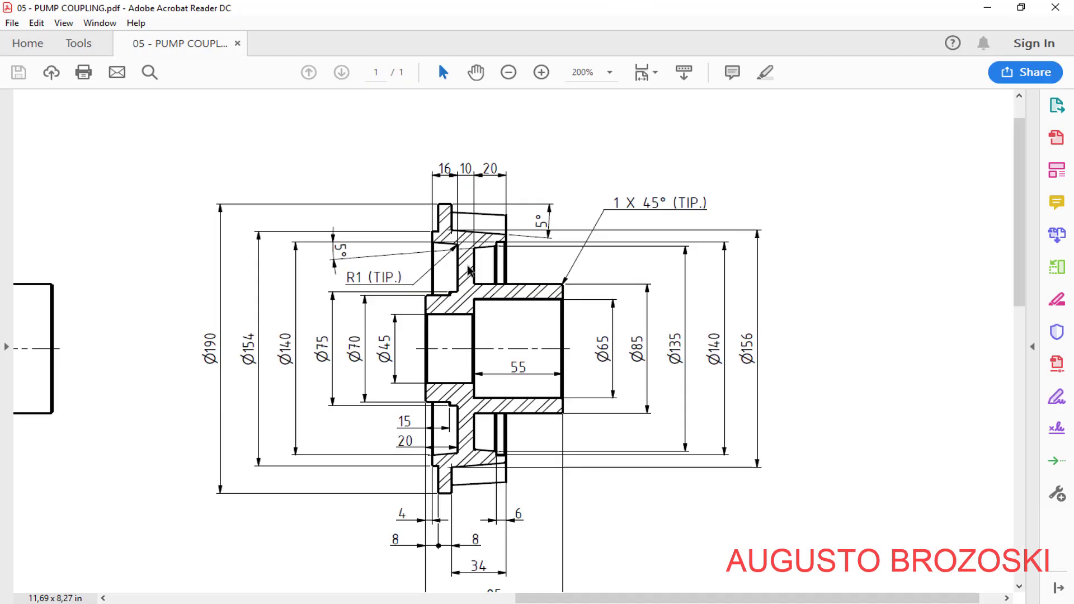
- Minimize Acrobat Reader to bring the Solid Edge sketch back into view
click(987, 8)
- Dimension the gap between the two vertical lines to 10
click(412, 336)
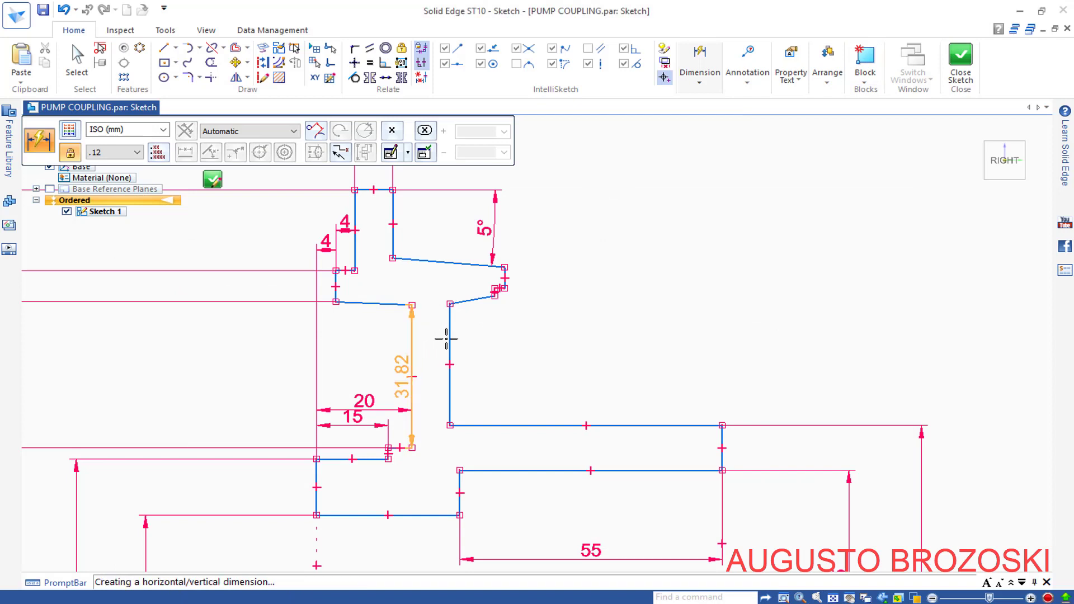
click(449, 336)
click(437, 332)
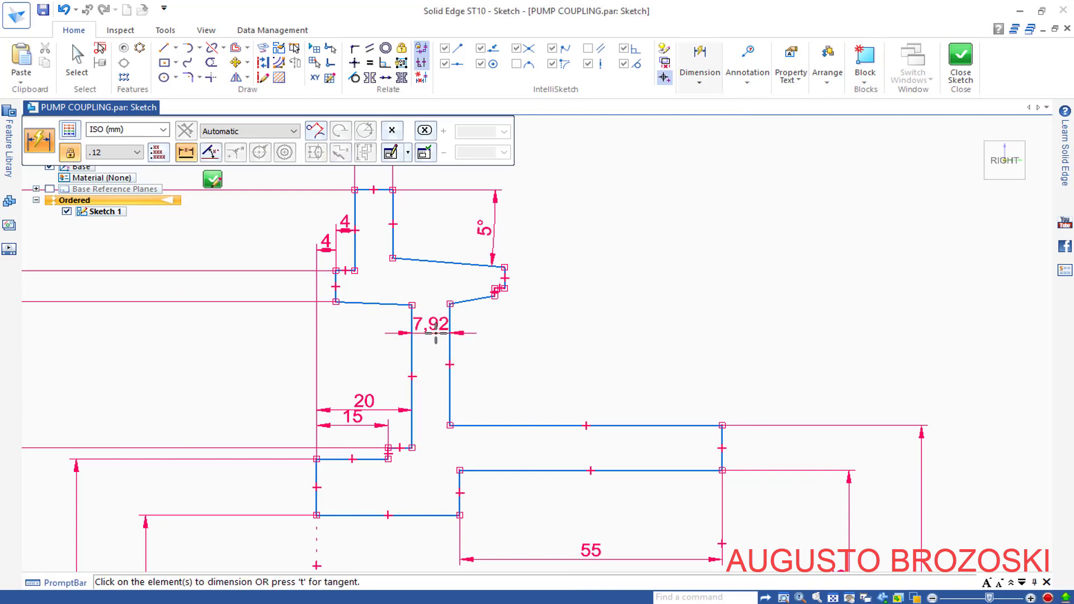
text(10)
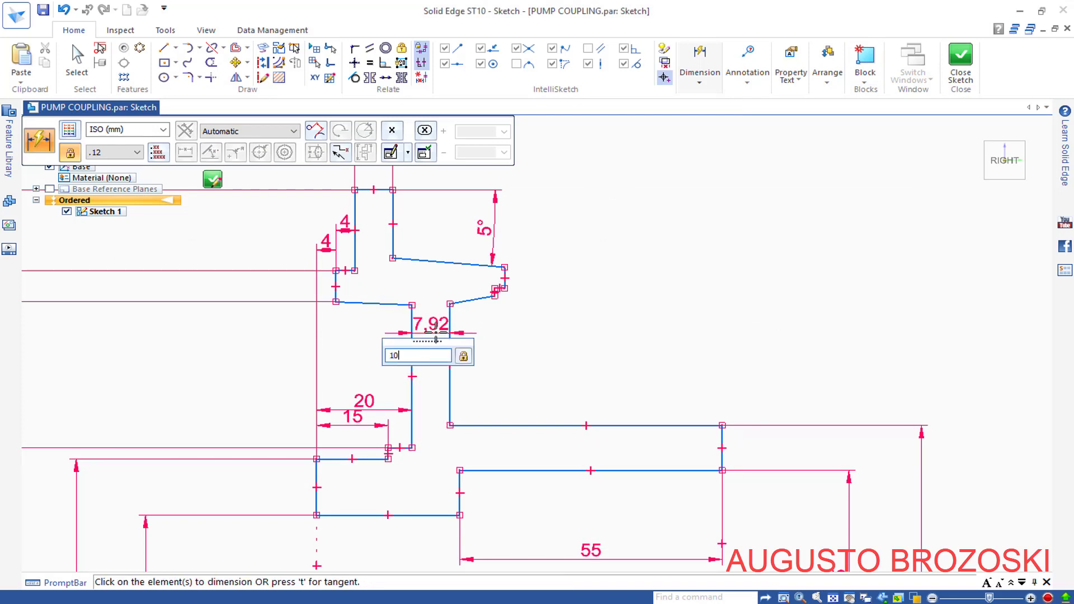
key(Return)
- Dimension the flange width to 34 after checking it in the PDF drawing
scroll(469, 349, down, 2)
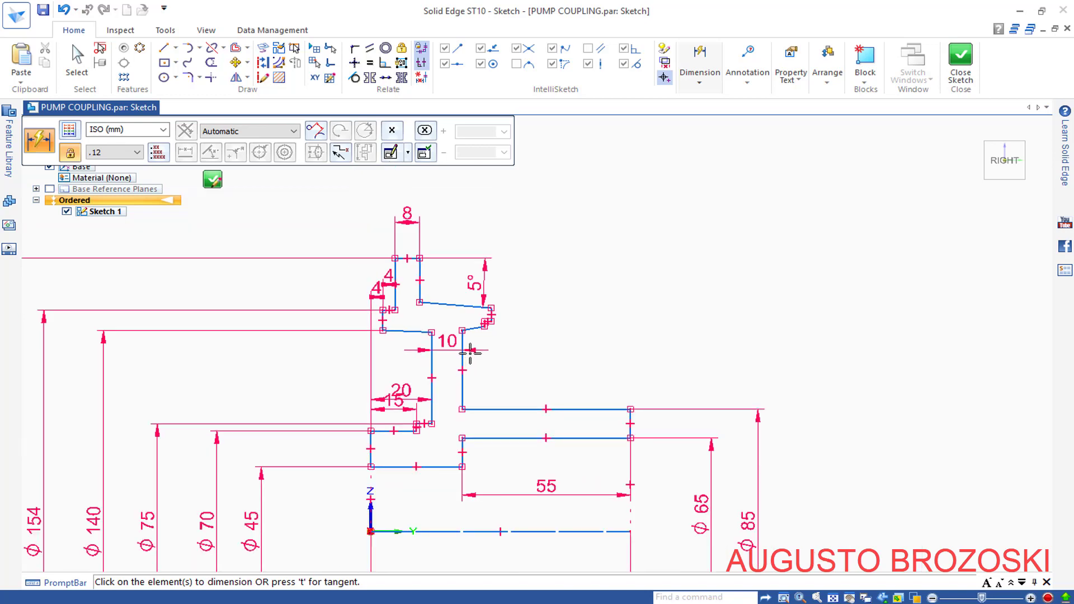
scroll(458, 216, down, 1)
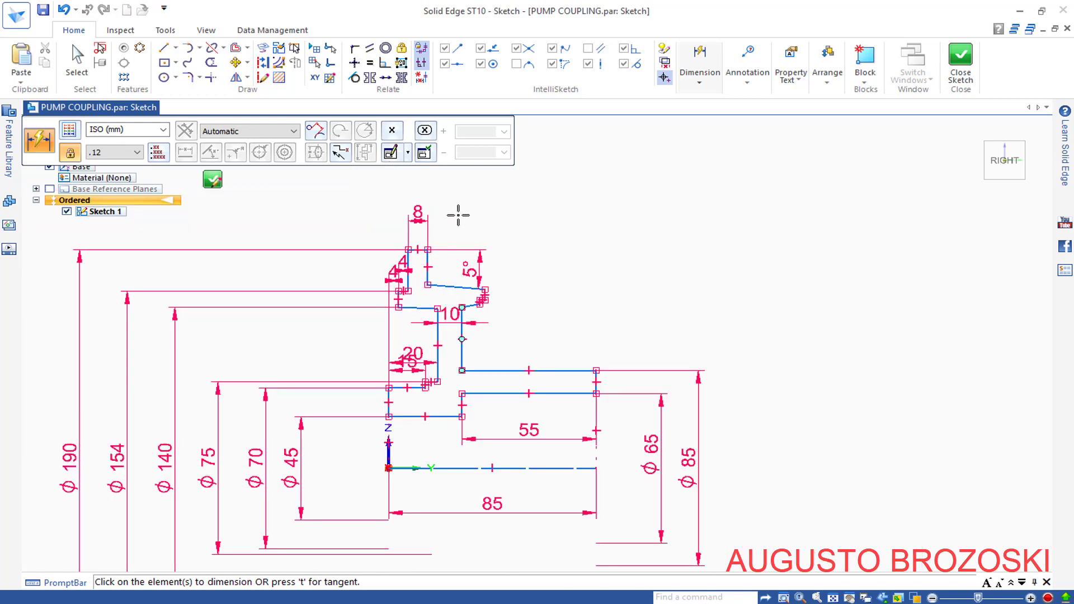
scroll(457, 215, up, 1)
scroll(449, 227, up, 2)
click(406, 286)
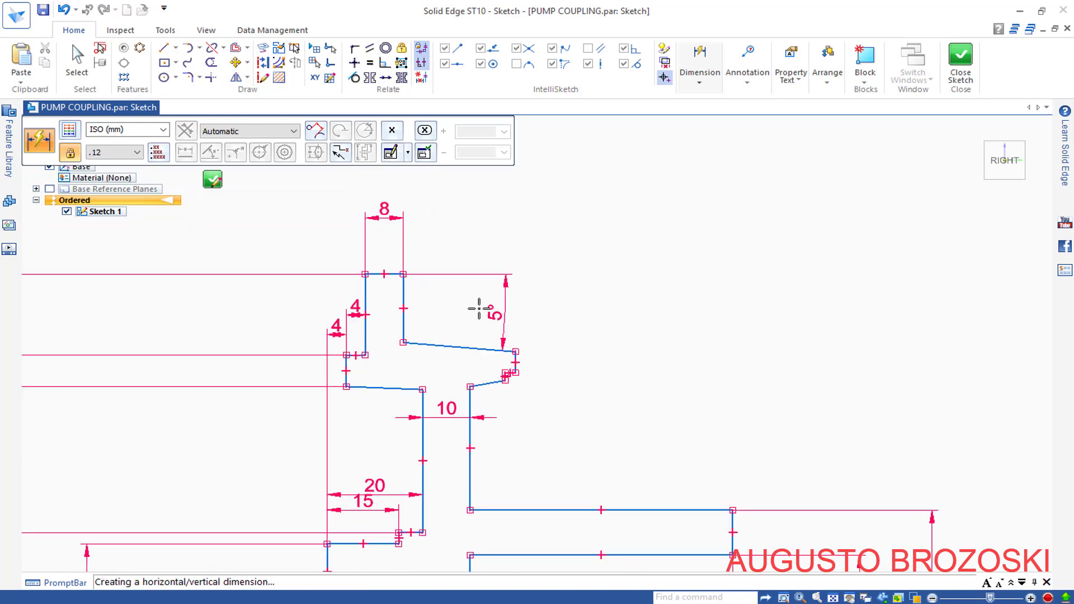
scroll(515, 313, down, 1)
scroll(518, 318, down, 1)
scroll(527, 347, up, 2)
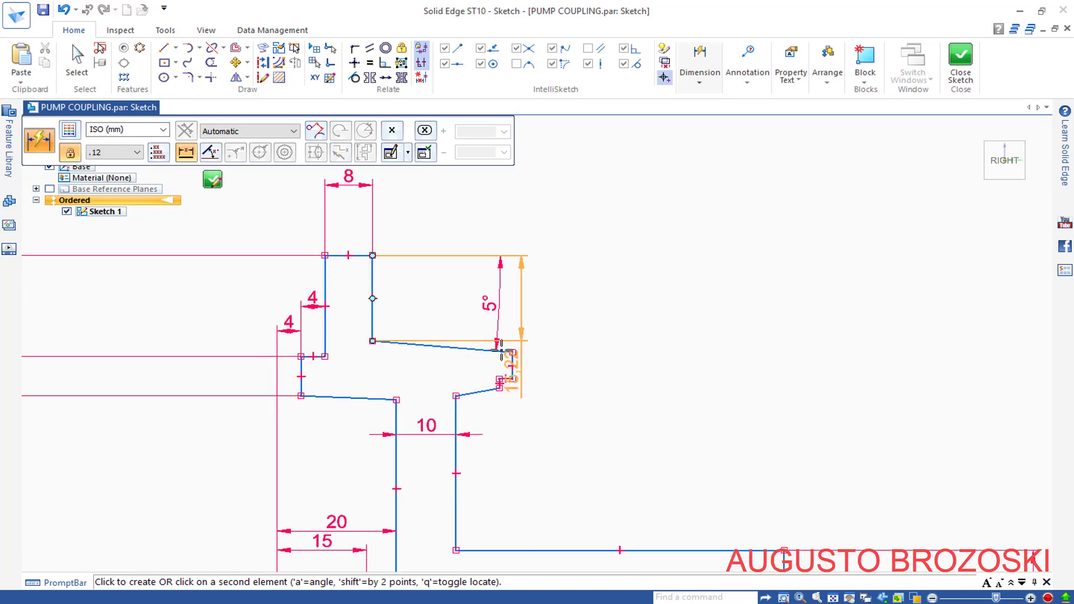
scroll(528, 346, up, 3)
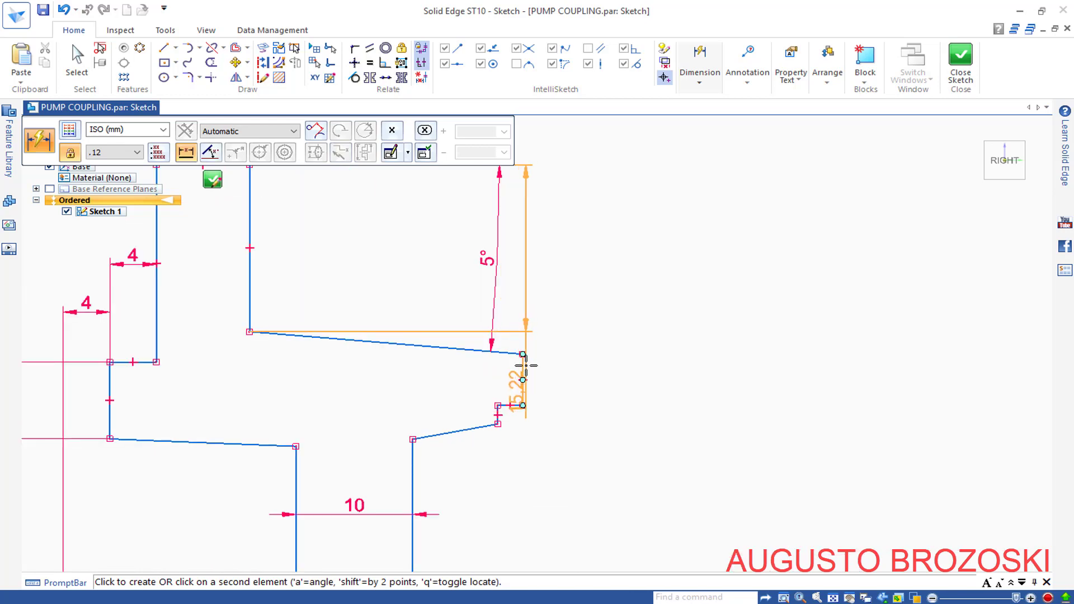
click(523, 364)
scroll(510, 371, down, 2)
scroll(503, 347, down, 1)
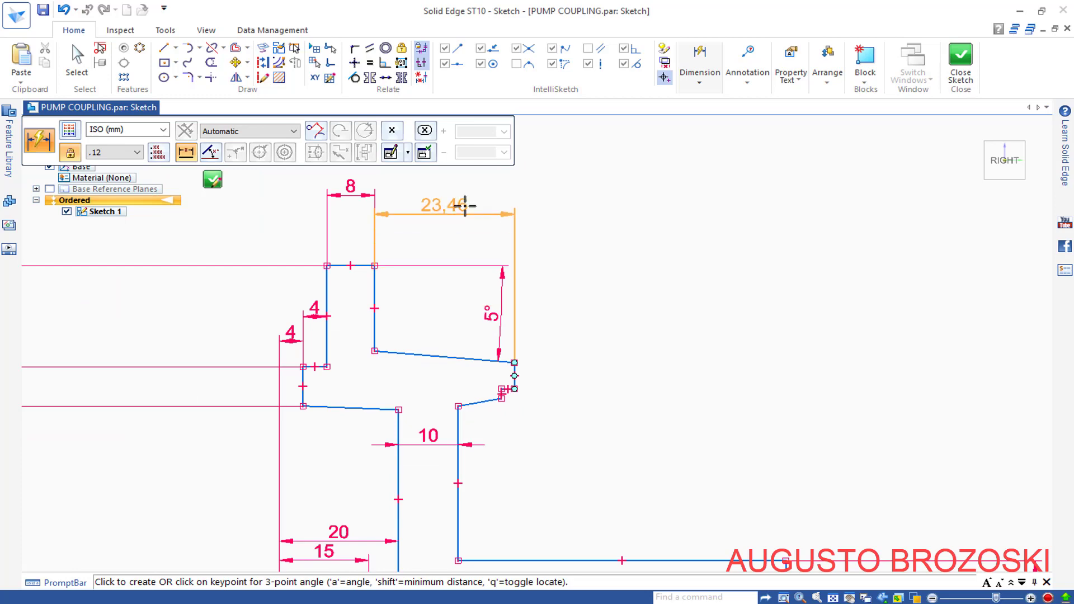
click(480, 202)
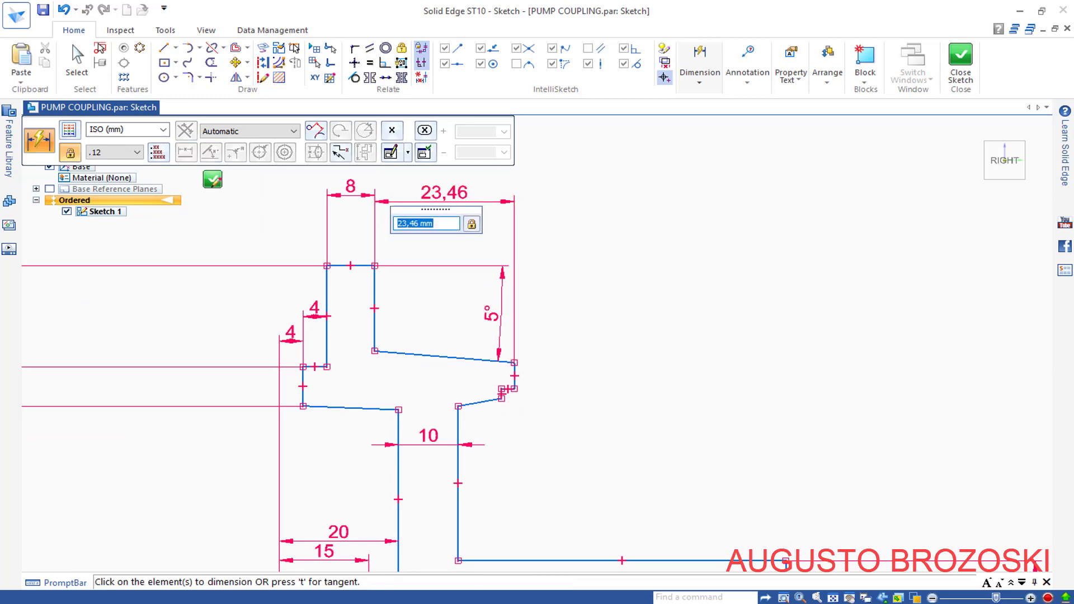
key(alt+Tab)
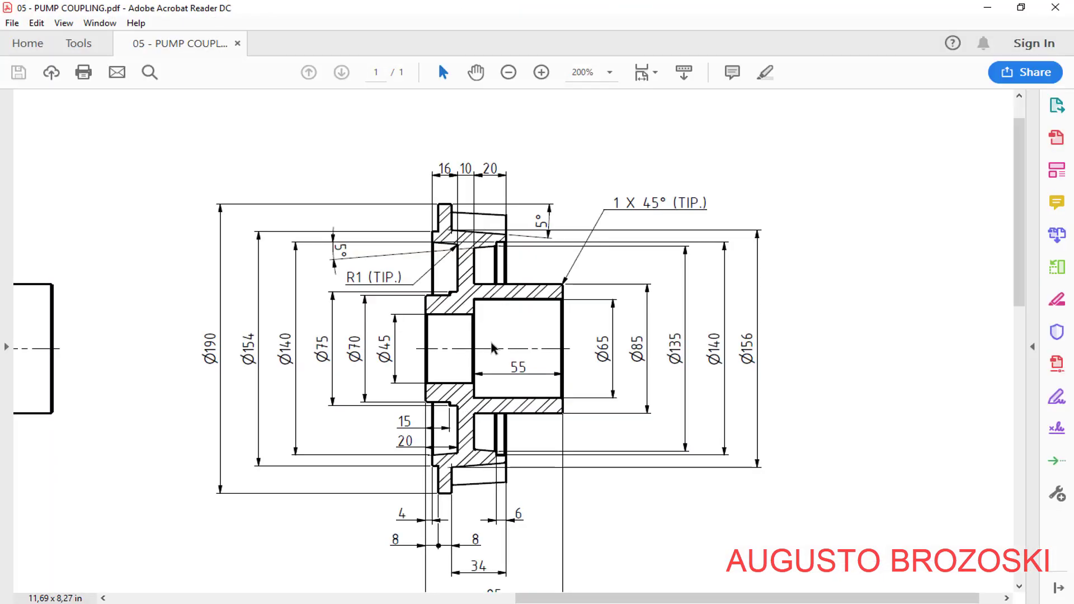
scroll(481, 392, down, 3)
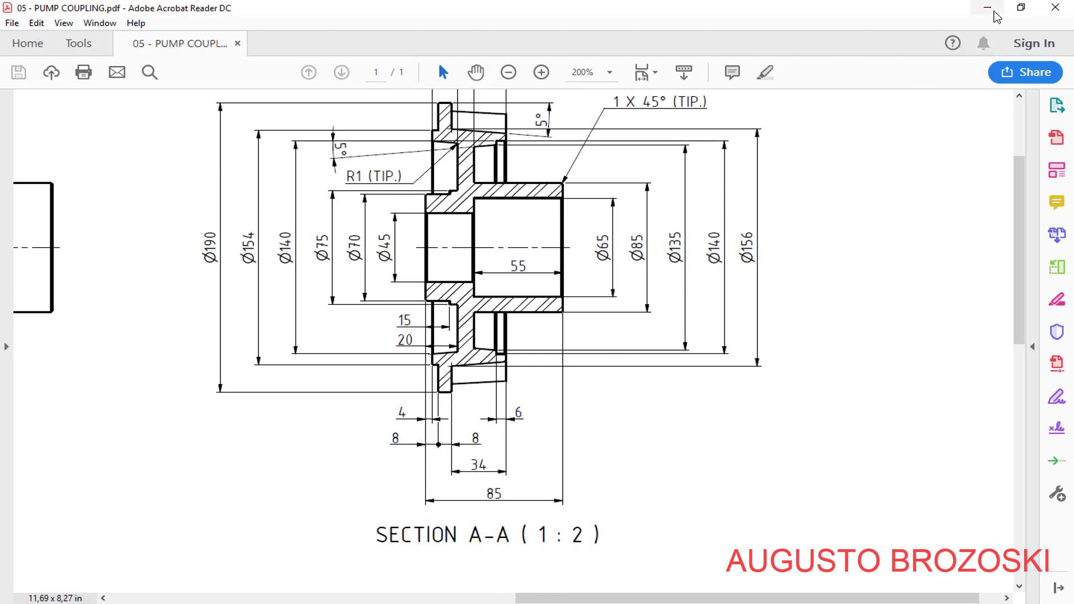
key(alt+Tab)
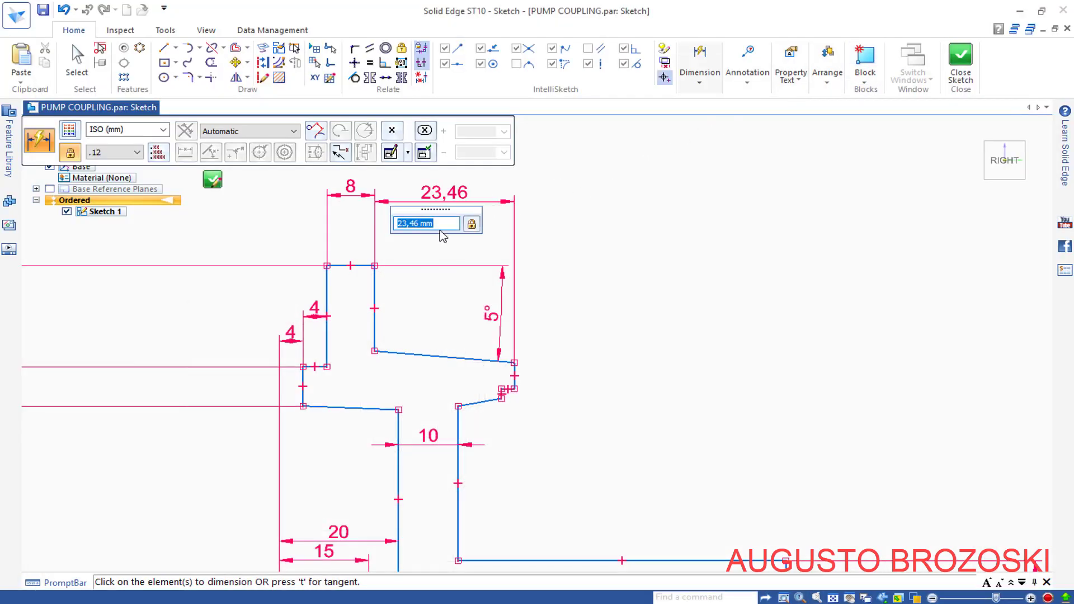
text(34)
key(Return)
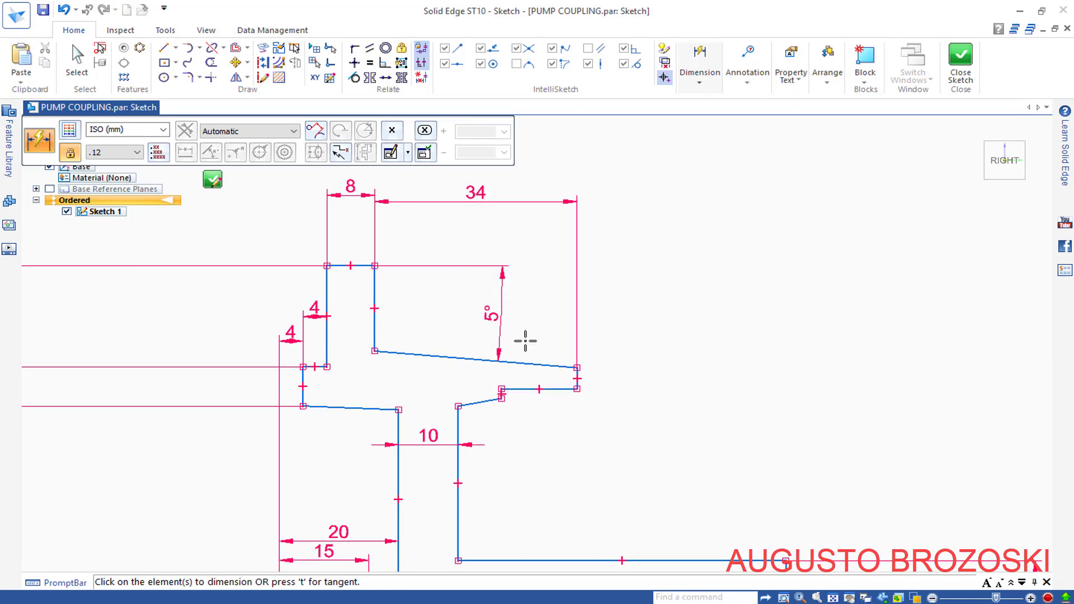
- Dimension the short horizontal step to 6, verified against the drawing
scroll(527, 419, up, 1)
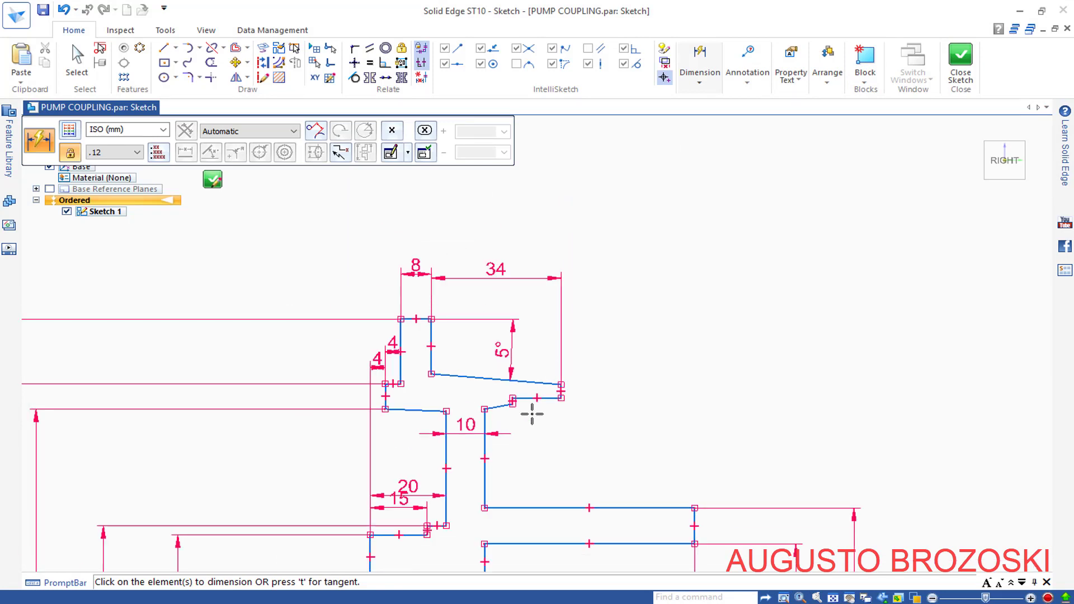
scroll(531, 407, up, 1)
scroll(528, 393, up, 2)
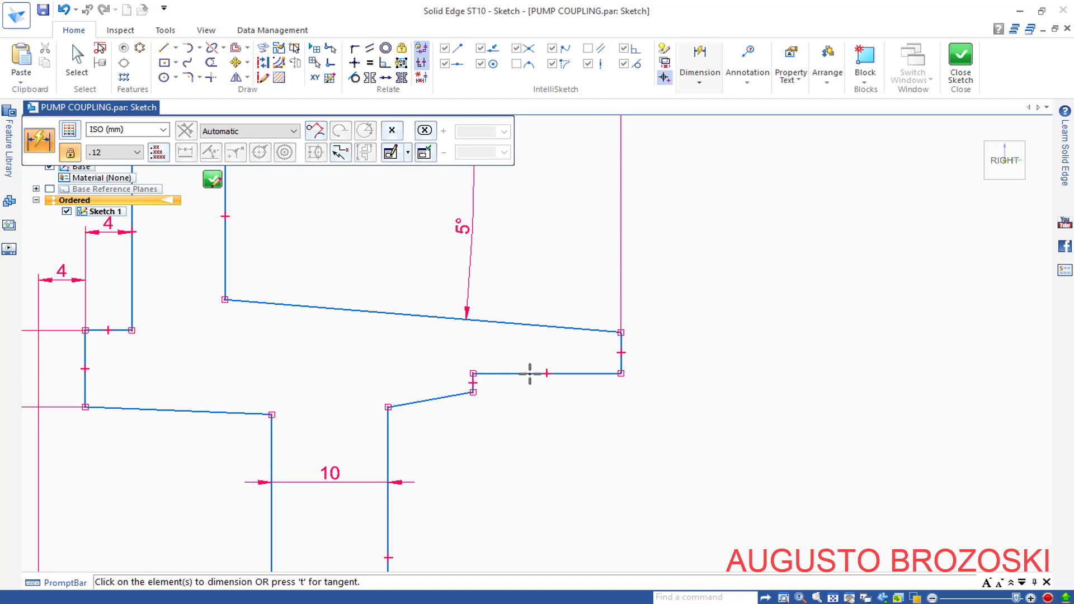
click(530, 374)
click(546, 280)
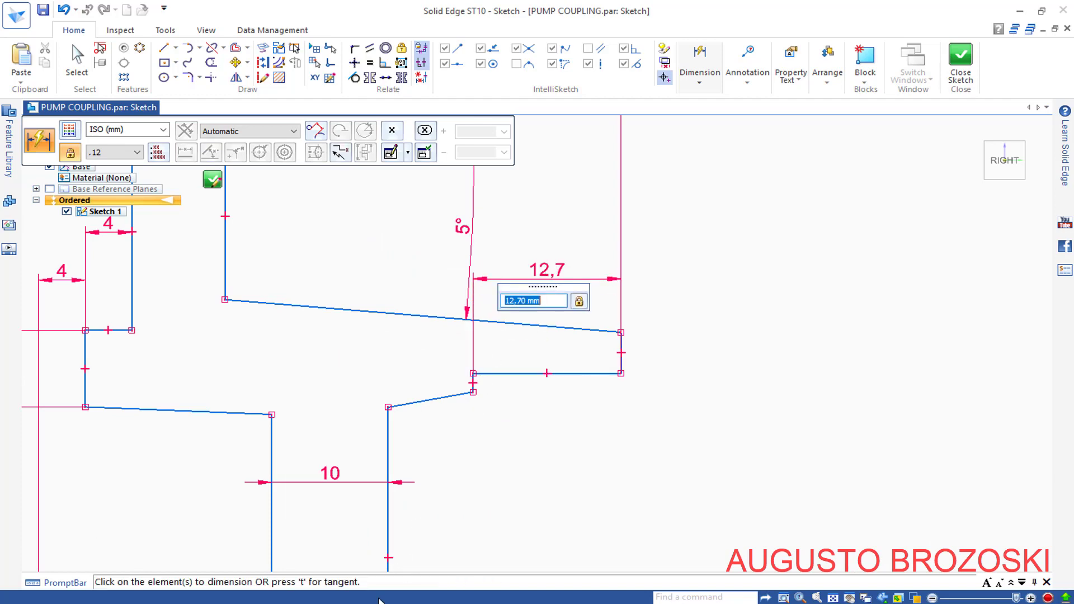
key(alt+Tab)
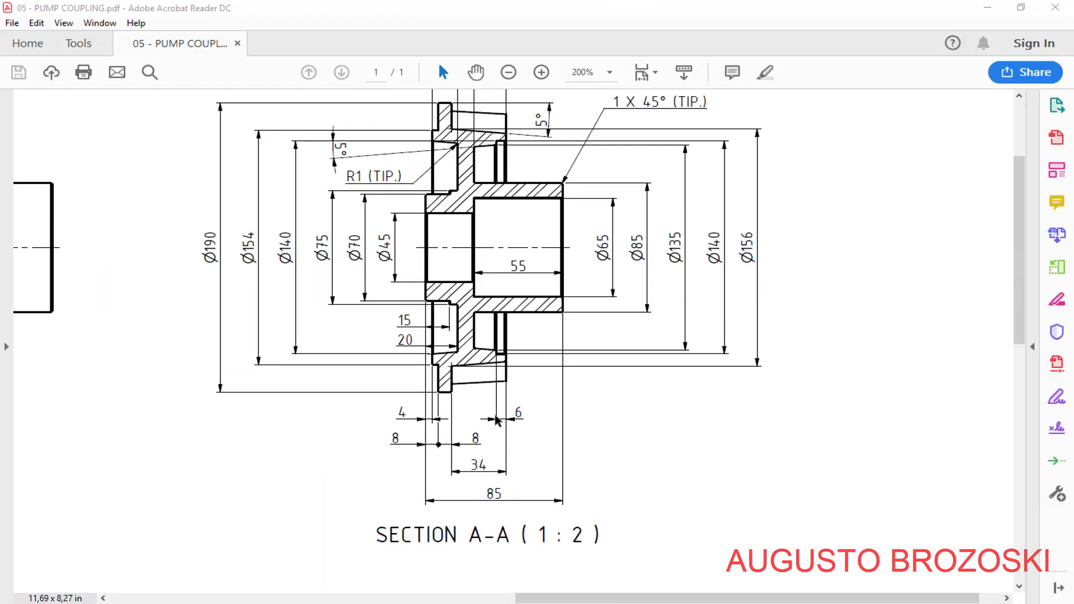
click(987, 8)
text(6)
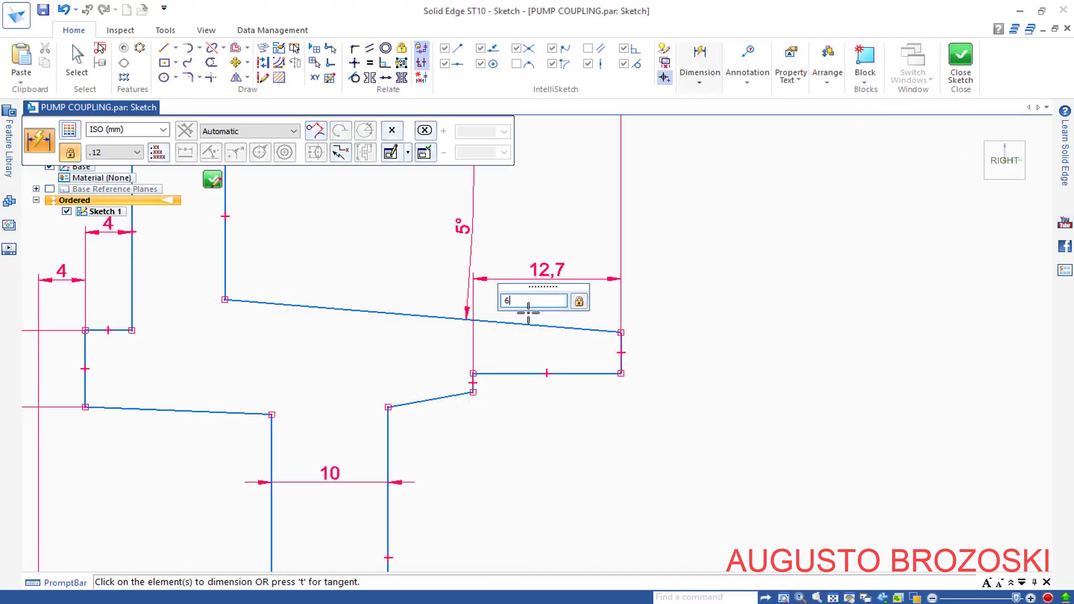
key(Return)
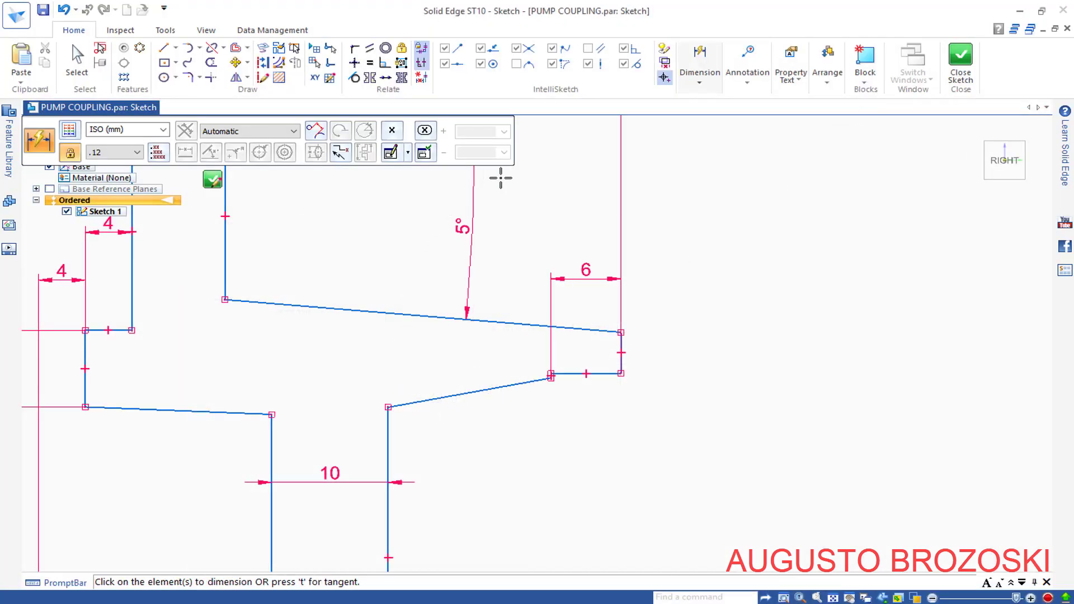
click(699, 79)
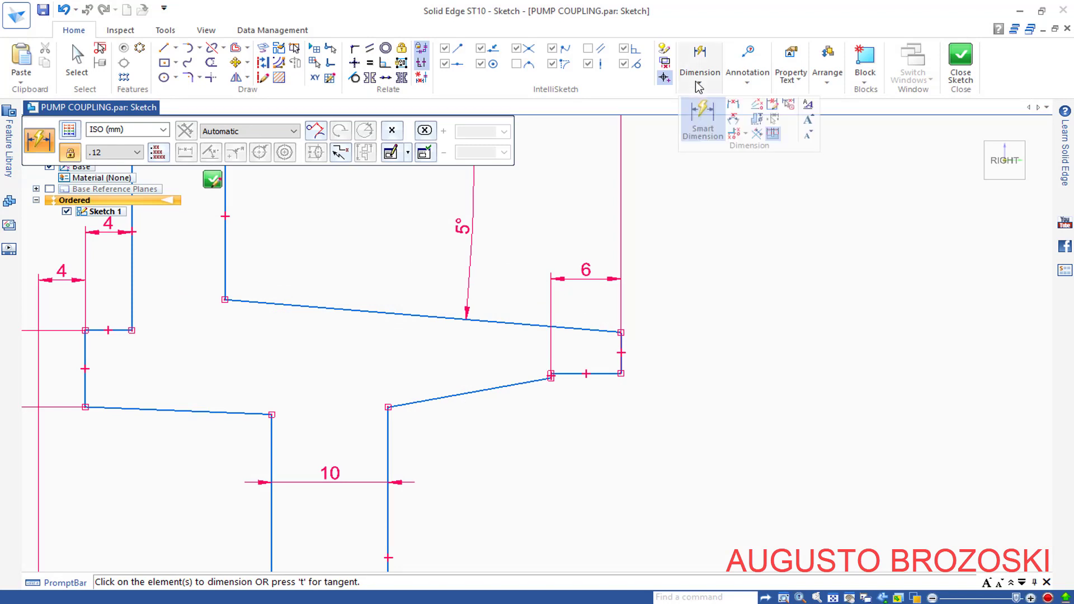
- Add a 5° angle between the sloped boss edge and the horizontal step line
click(733, 124)
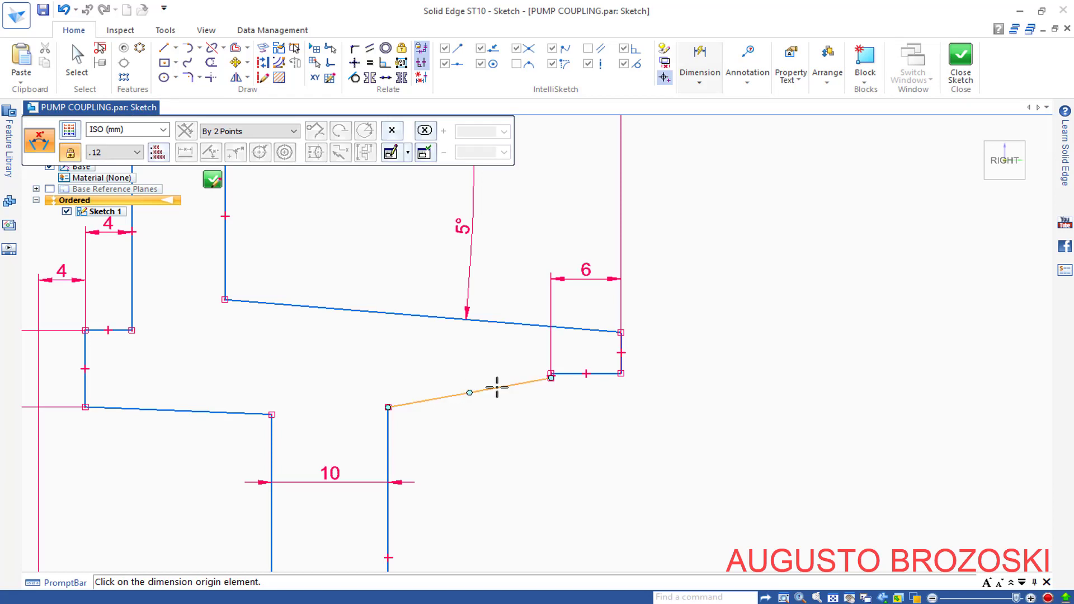
click(497, 387)
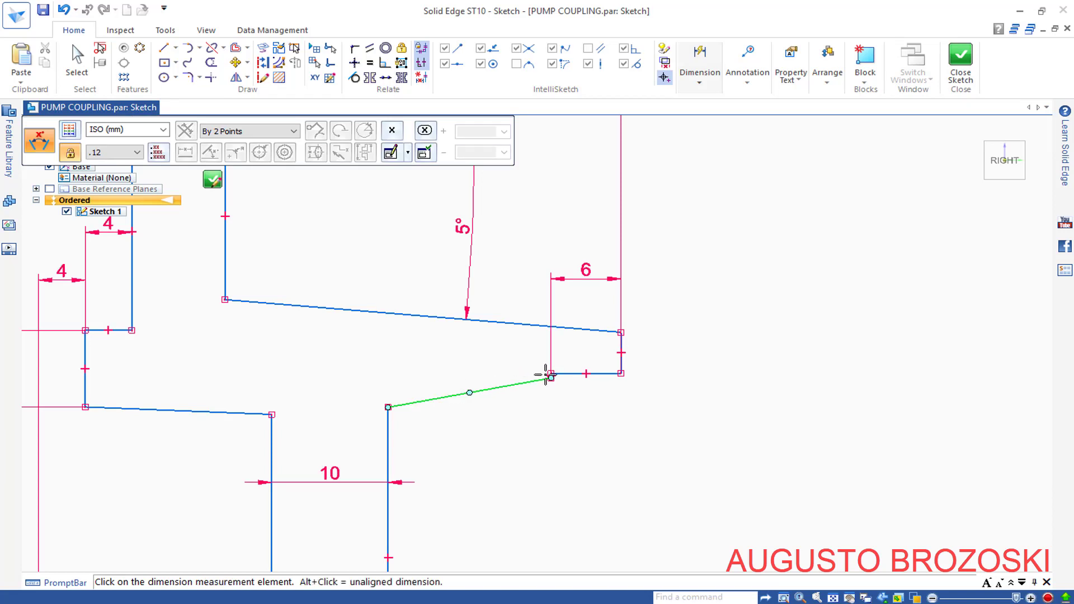
click(568, 373)
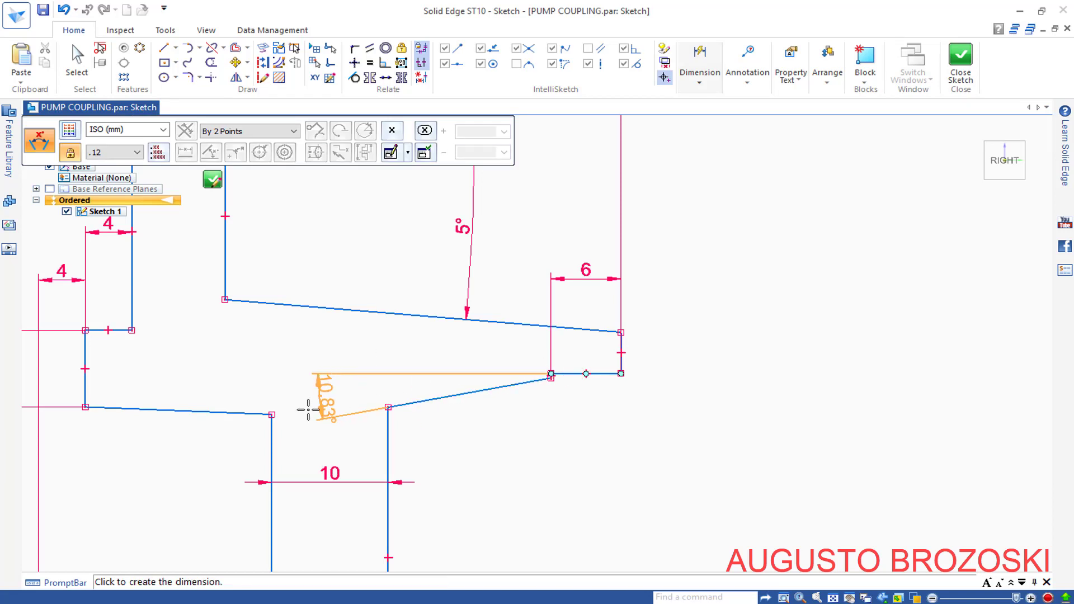
click(330, 401)
text(5)
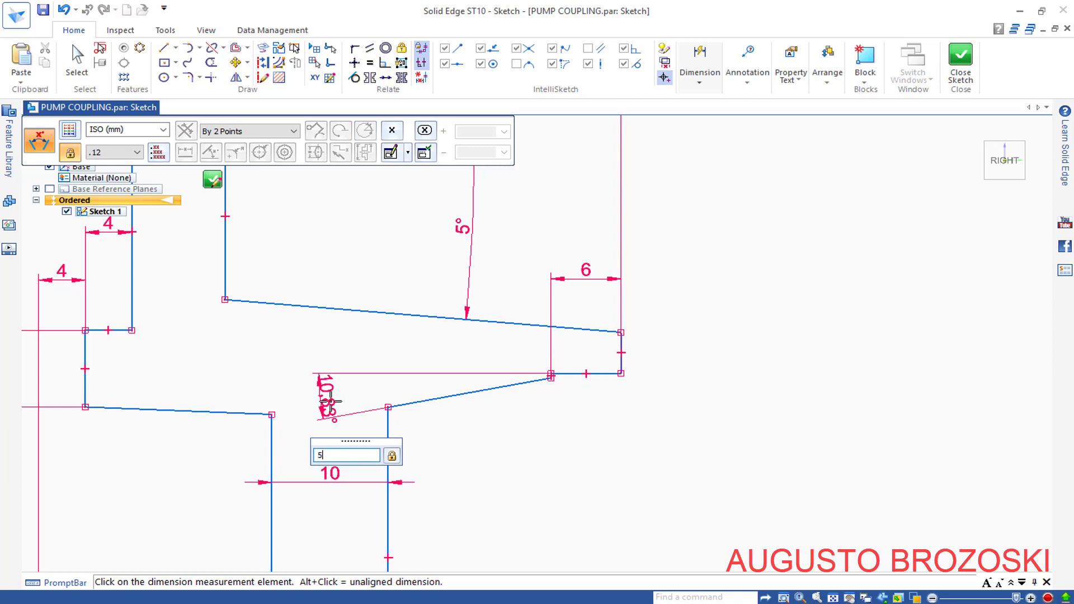
key(Return)
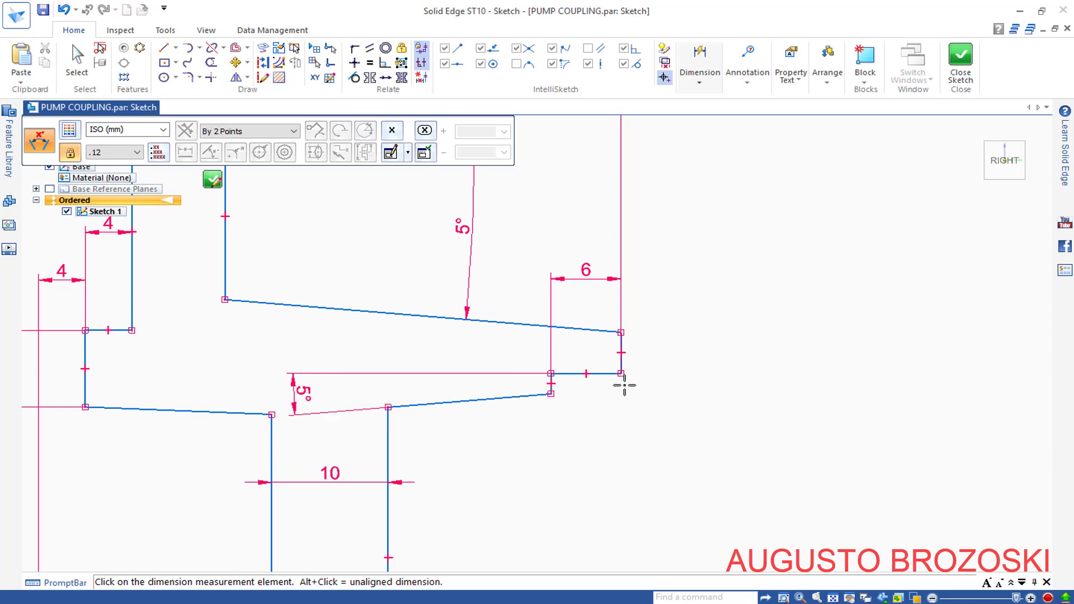
click(699, 76)
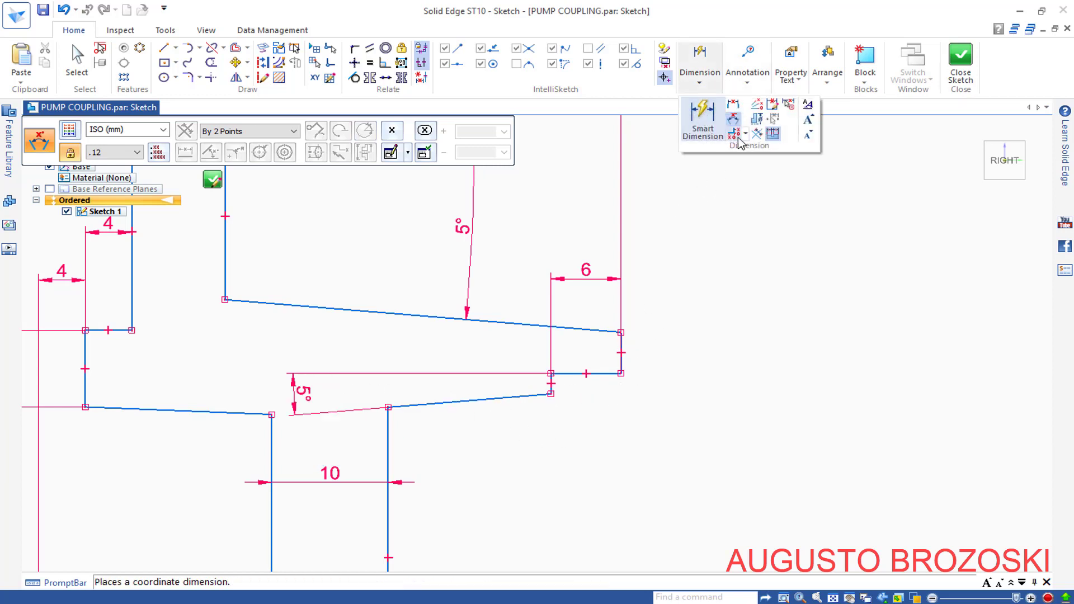
- Add a symmetric ⌀140 diameter at the flange lip endpoint, checked against the drawing
click(757, 120)
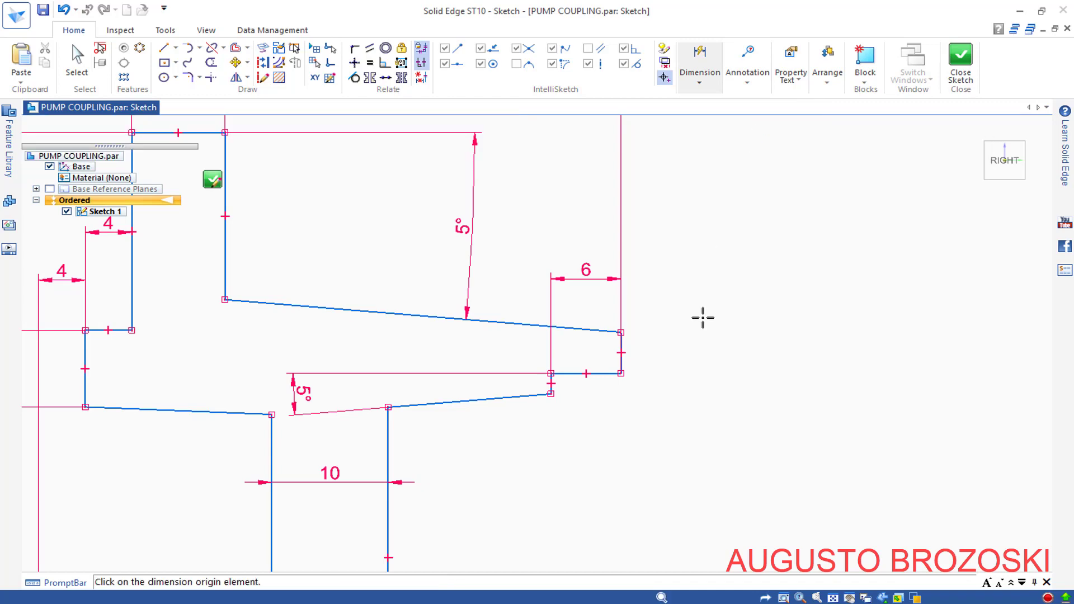
scroll(540, 339, up, 1)
scroll(532, 323, down, 1)
scroll(531, 323, down, 1)
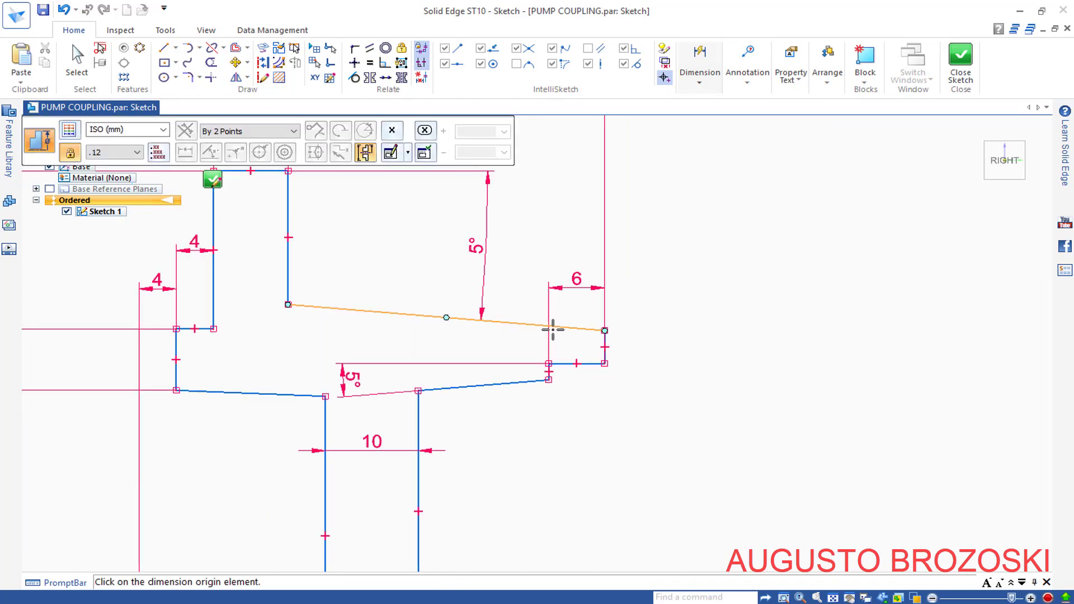
scroll(555, 327, down, 3)
scroll(637, 394, down, 2)
scroll(704, 453, up, 1)
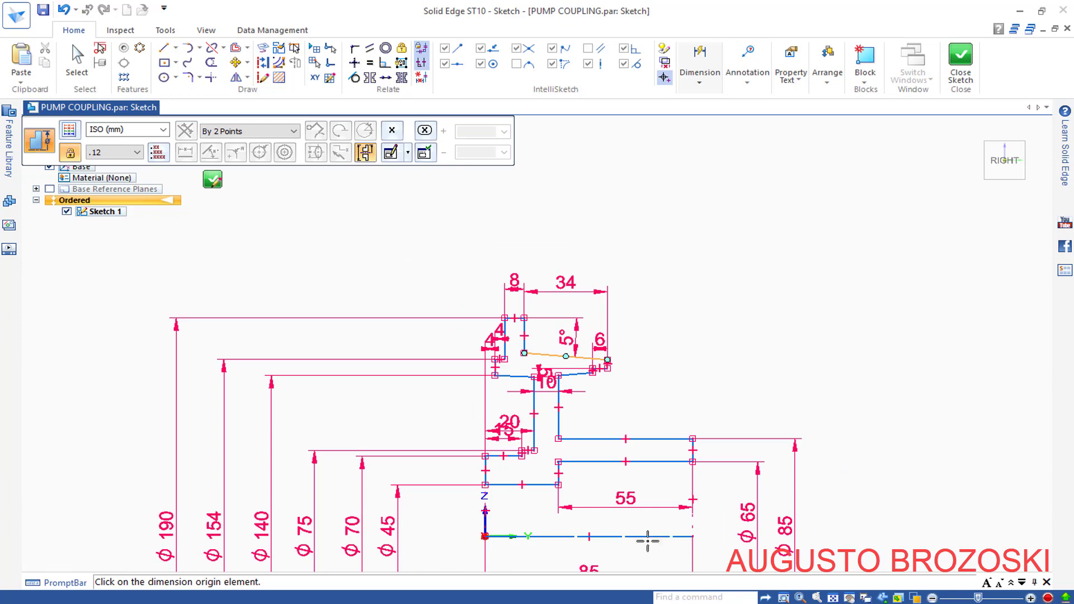
scroll(630, 378, up, 1)
scroll(604, 358, up, 2)
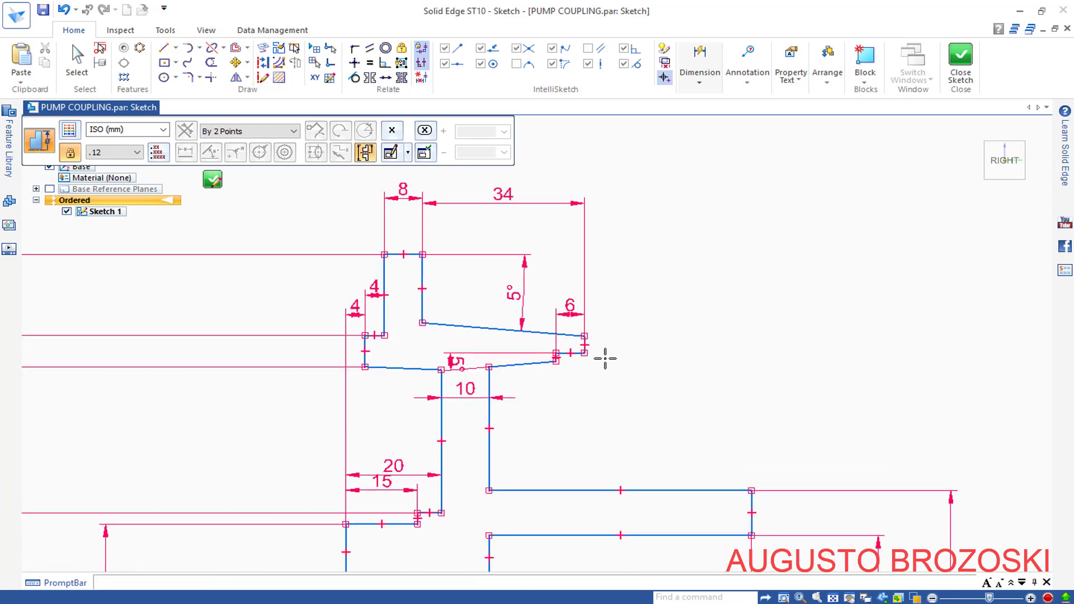
scroll(604, 358, up, 2)
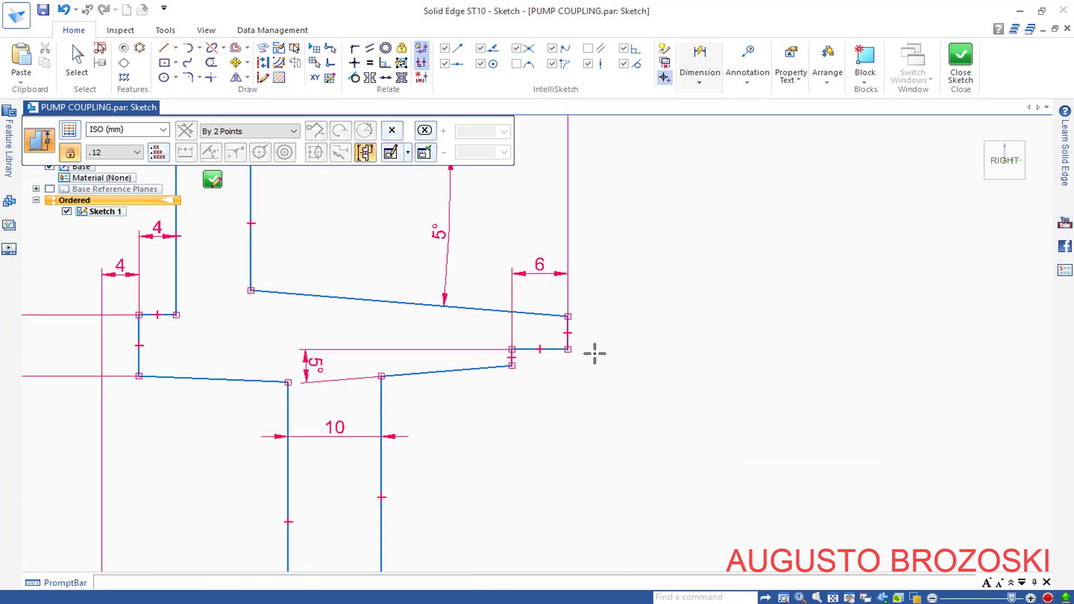
click(566, 349)
scroll(661, 394, down, 2)
scroll(671, 397, down, 1)
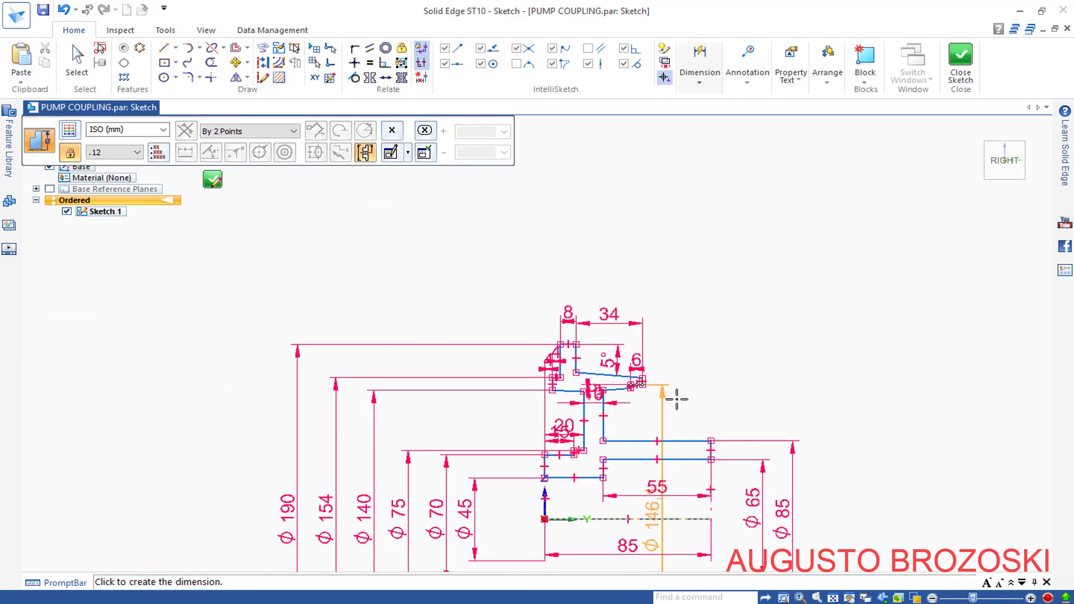
scroll(676, 399, down, 2)
click(782, 444)
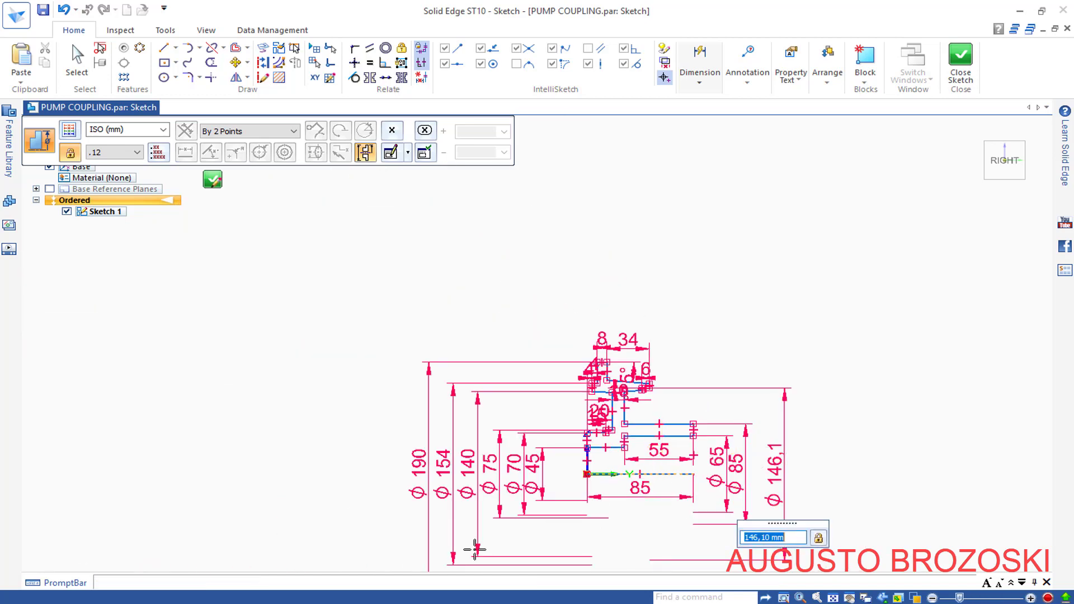
key(alt+Tab)
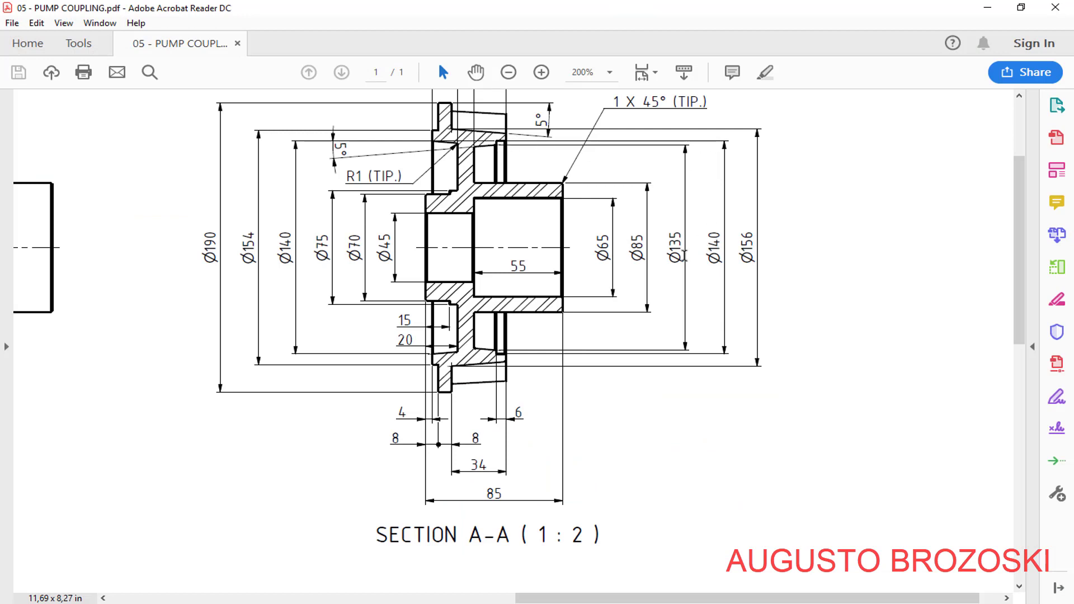
click(987, 8)
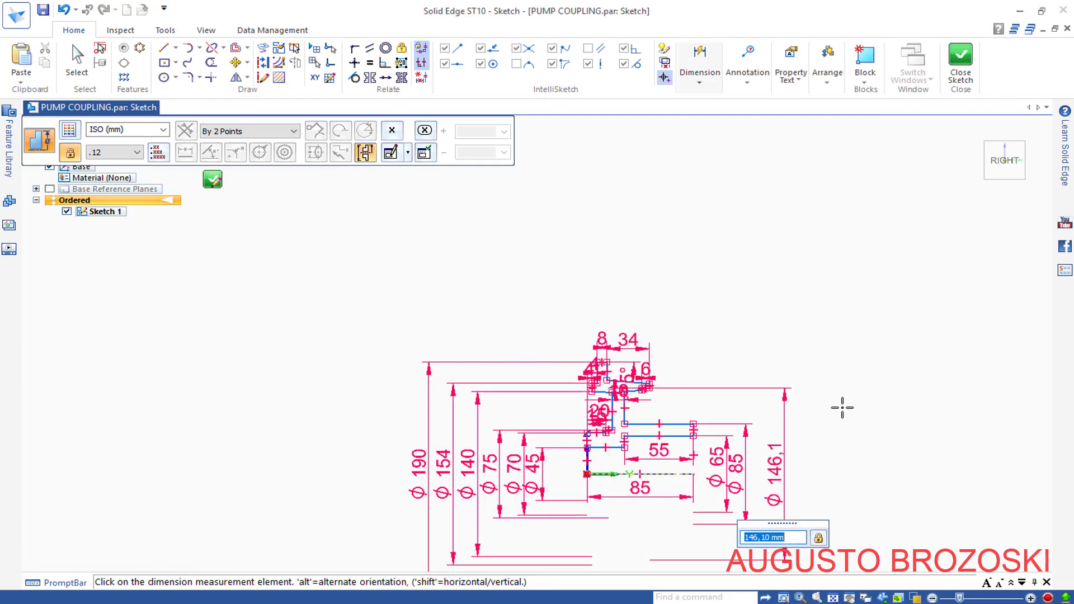
text(140)
key(Return)
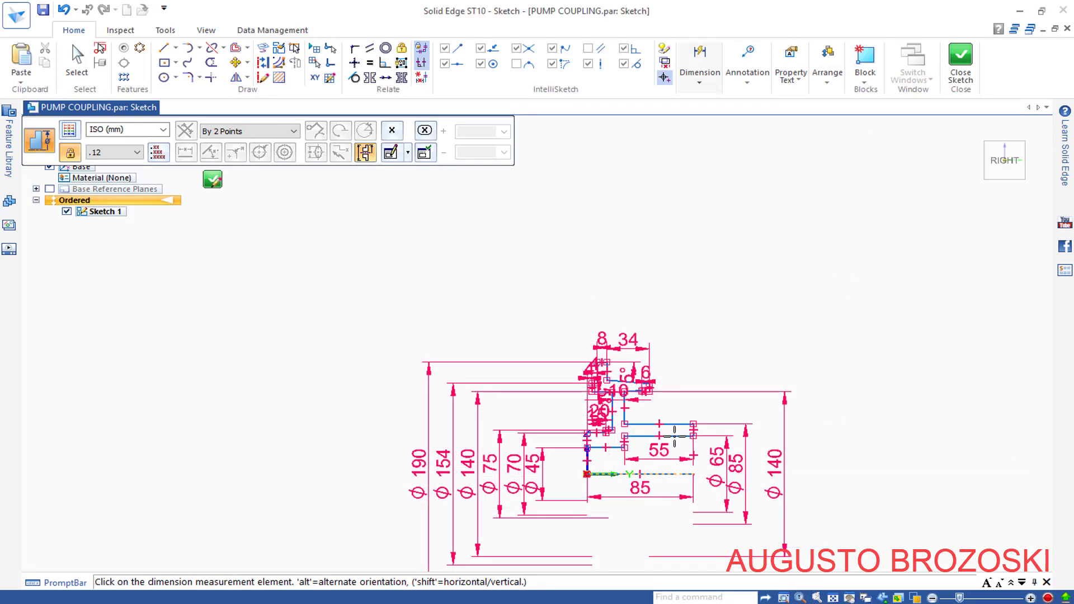
- Add a ⌀135 diameter at the second drafted-face endpoint
scroll(675, 435, up, 1)
scroll(660, 413, up, 2)
scroll(638, 387, up, 2)
scroll(649, 376, up, 2)
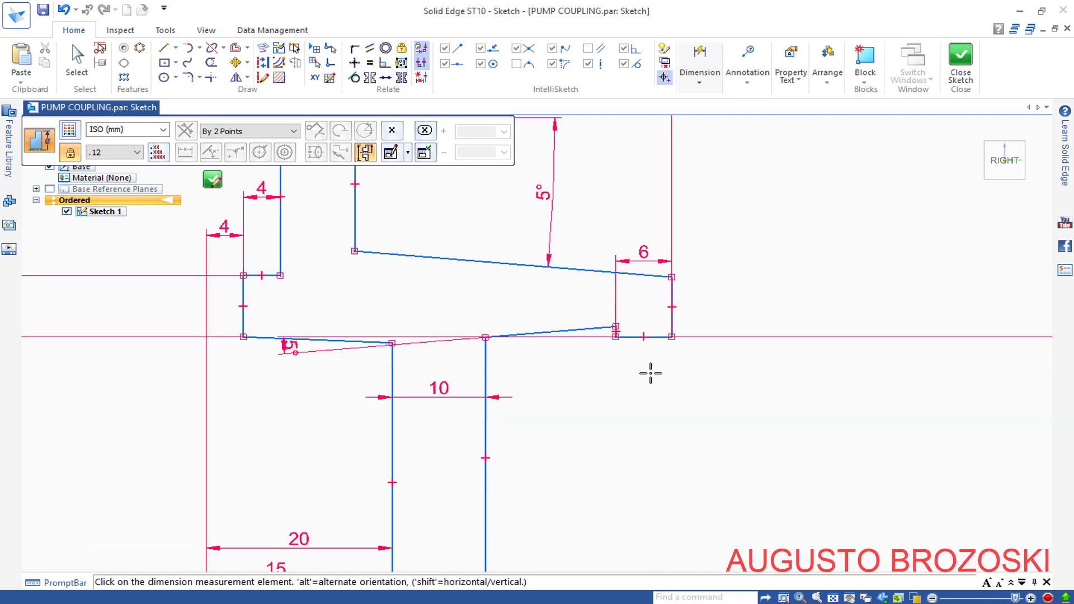
scroll(651, 373, up, 2)
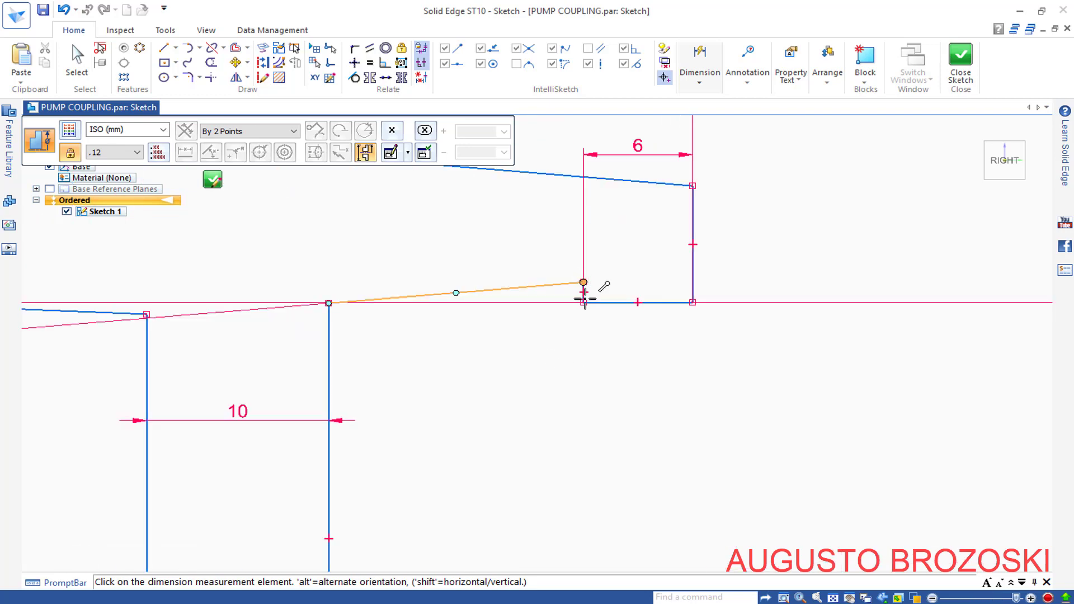
click(585, 282)
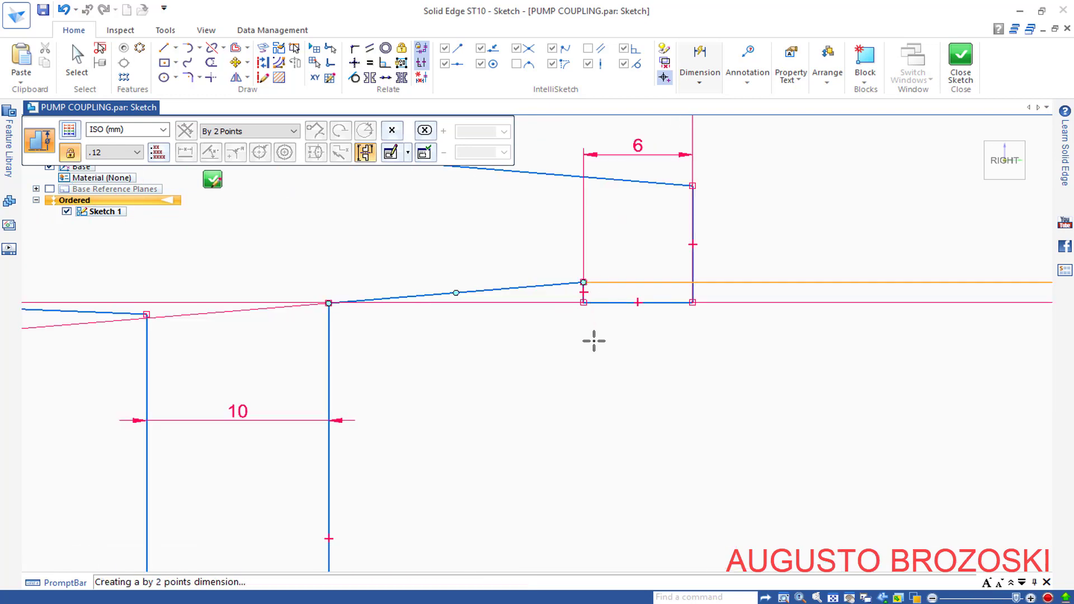
scroll(624, 384, up, 2)
scroll(624, 385, down, 2)
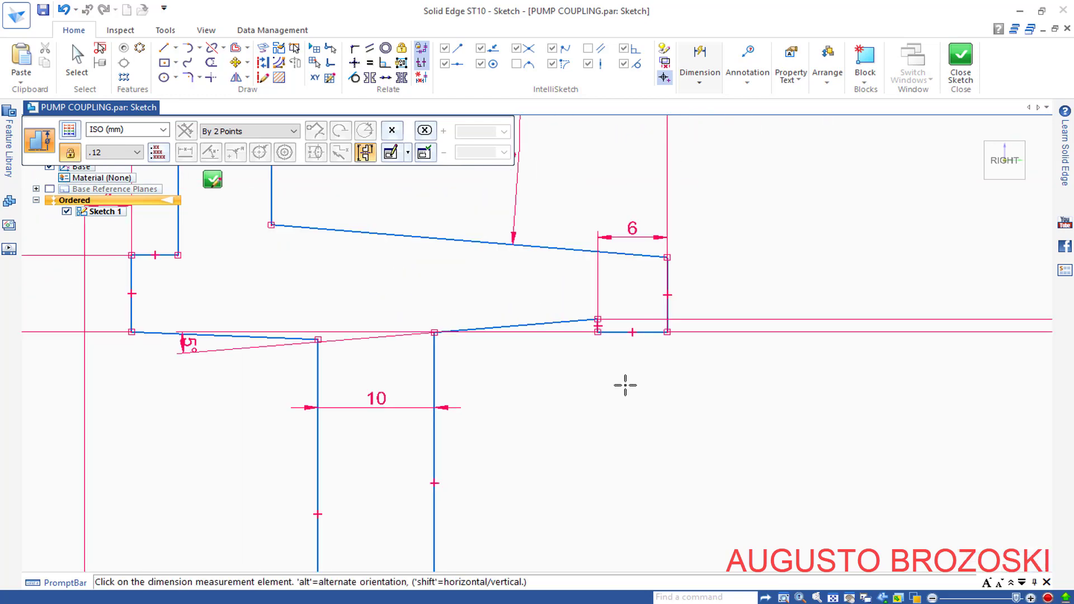
scroll(623, 383, down, 2)
scroll(624, 383, down, 2)
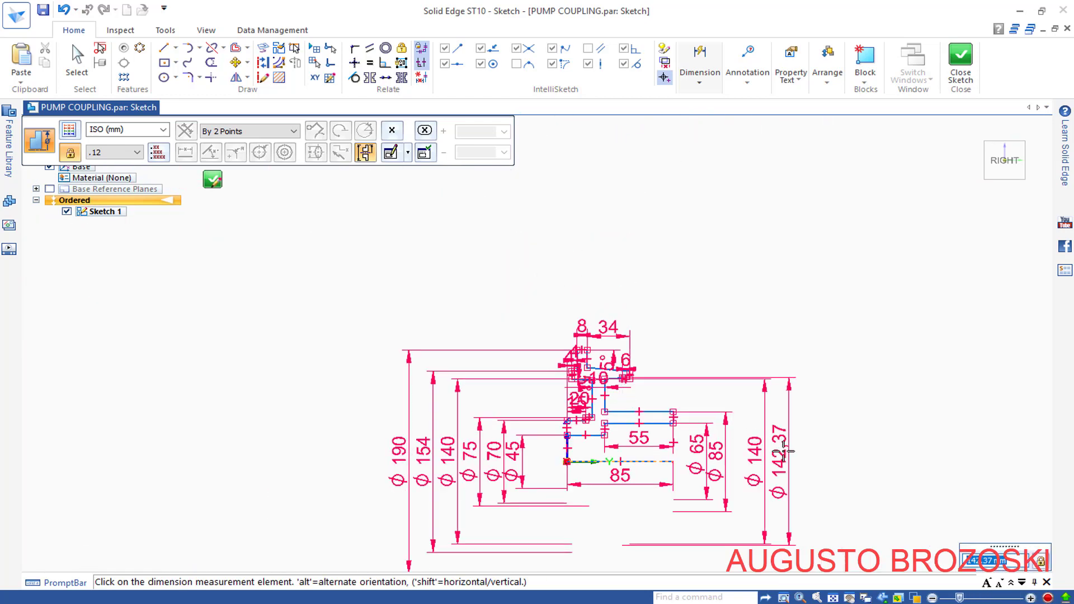
scroll(783, 451, up, 1)
scroll(785, 478, up, 1)
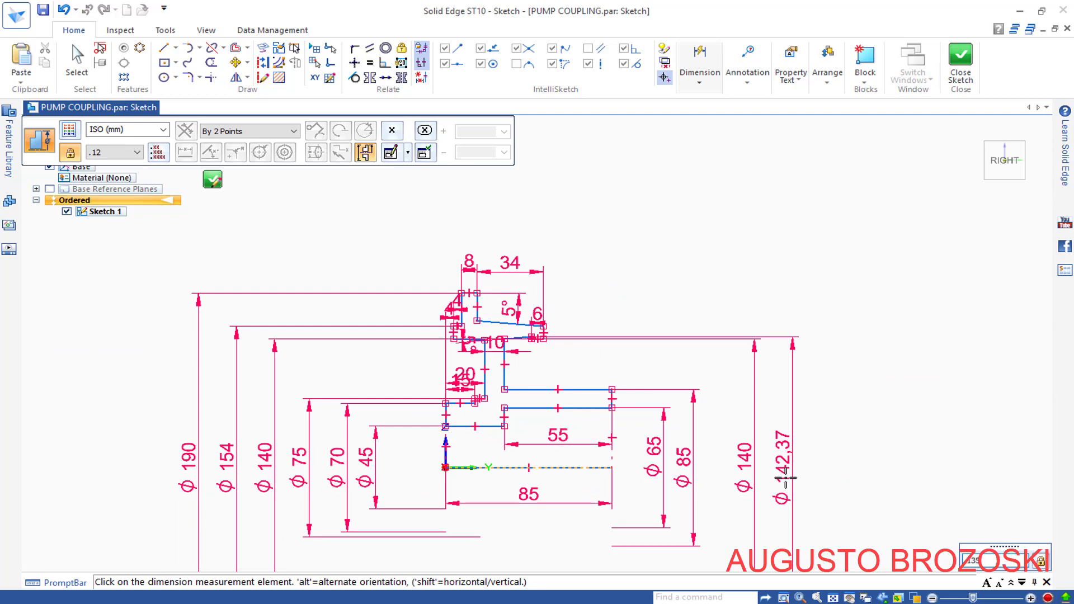
key(Return)
scroll(568, 363, down, 1)
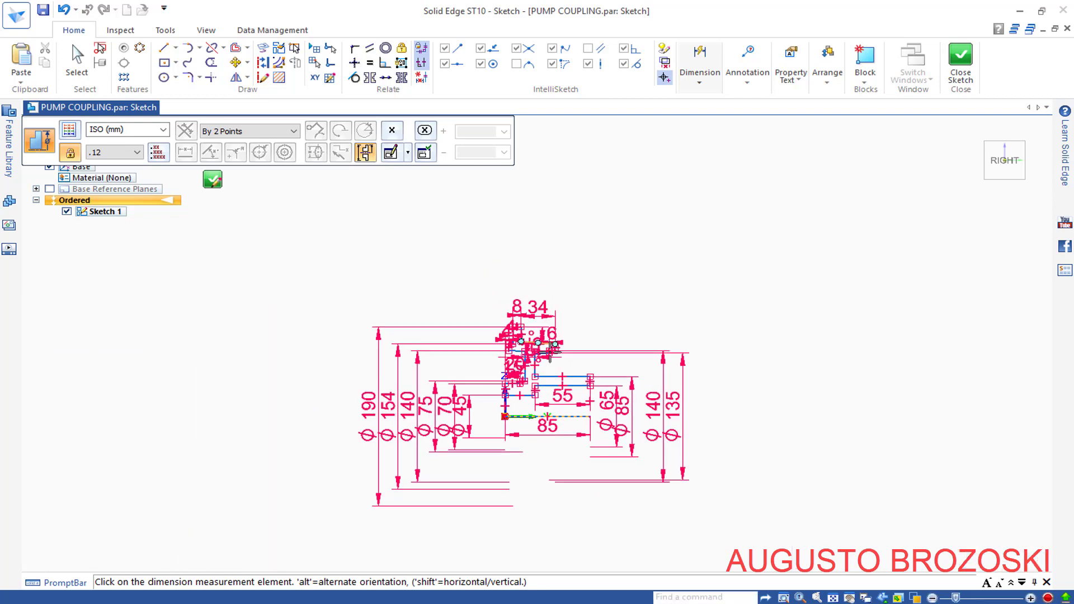
scroll(570, 369, up, 1)
scroll(559, 361, up, 2)
scroll(551, 357, up, 2)
scroll(547, 356, up, 2)
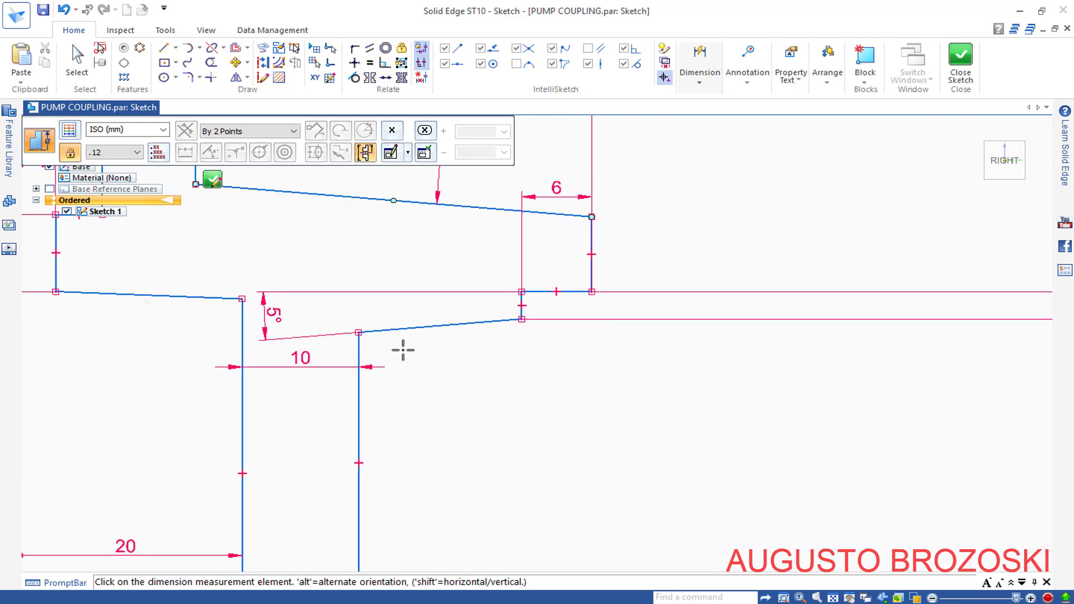
scroll(459, 355, down, 1)
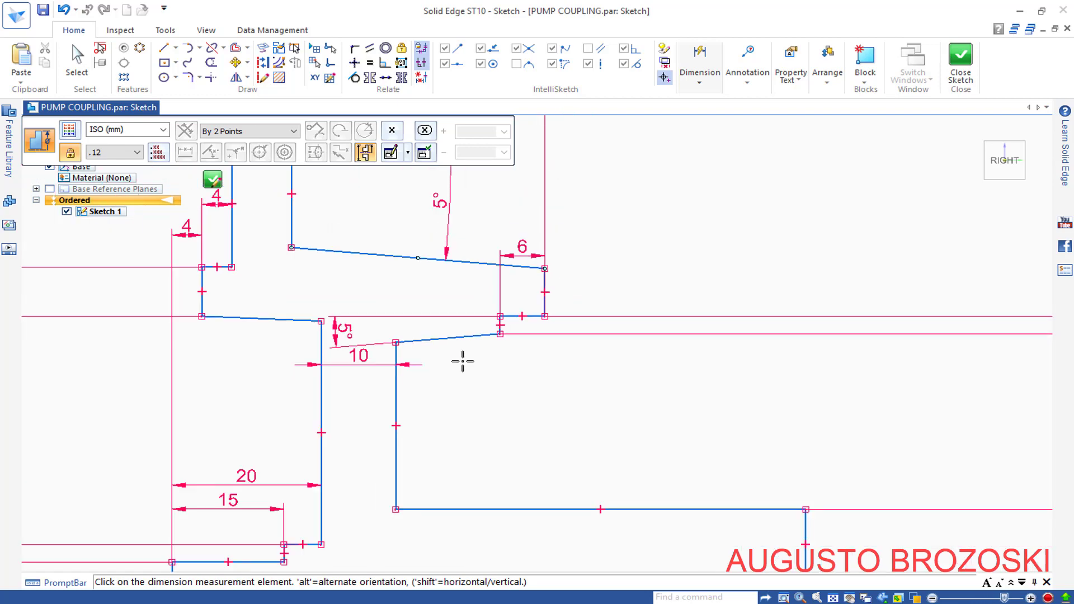
scroll(475, 371, down, 1)
scroll(475, 374, down, 1)
scroll(475, 374, down, 1)
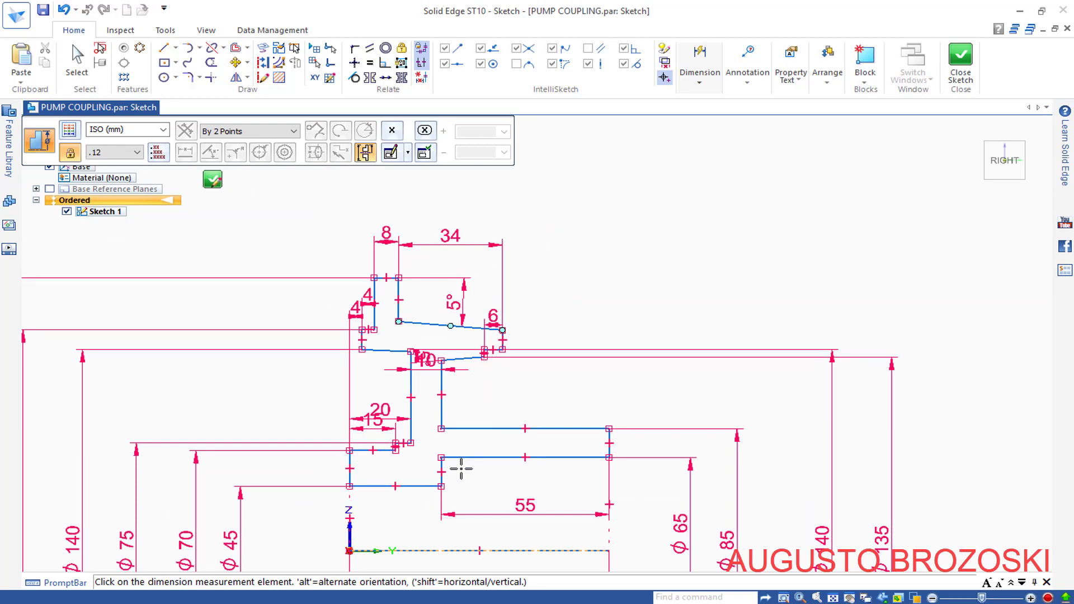
scroll(455, 464, up, 1)
scroll(454, 465, up, 1)
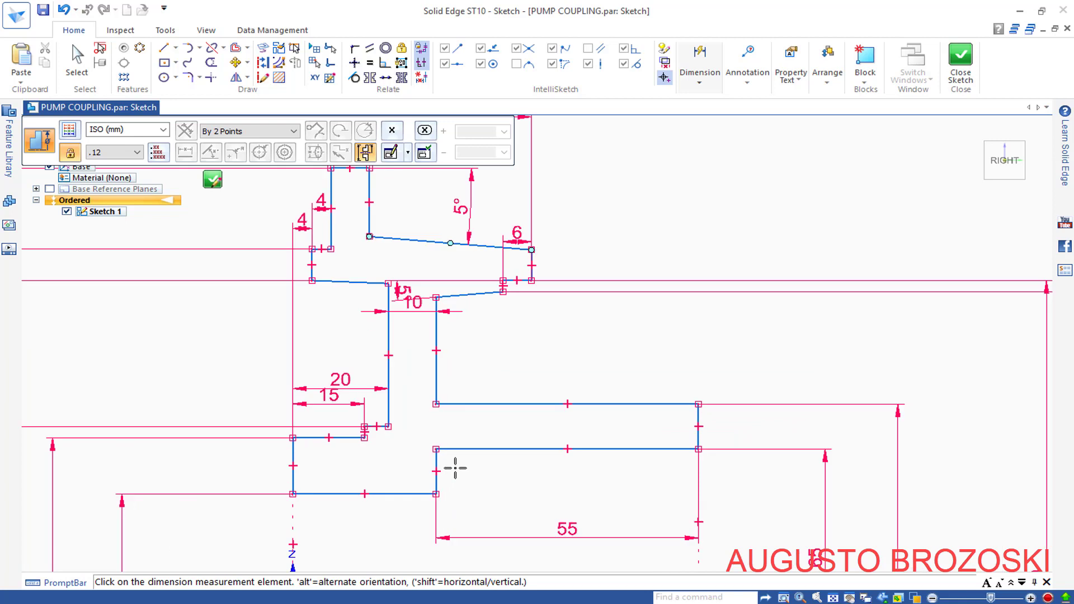
scroll(454, 462, up, 2)
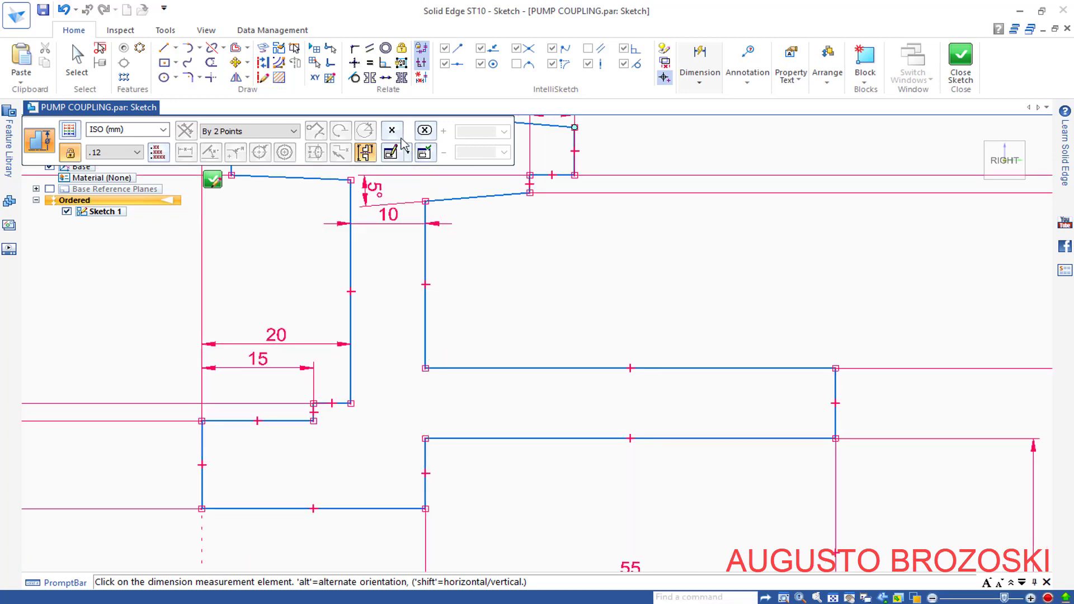
click(354, 62)
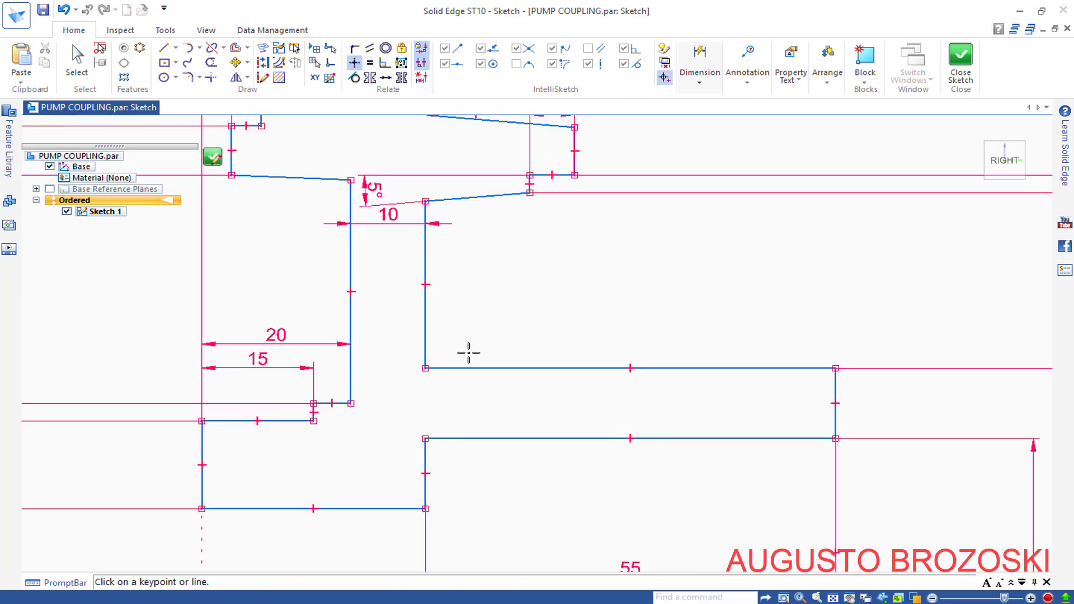
click(425, 368)
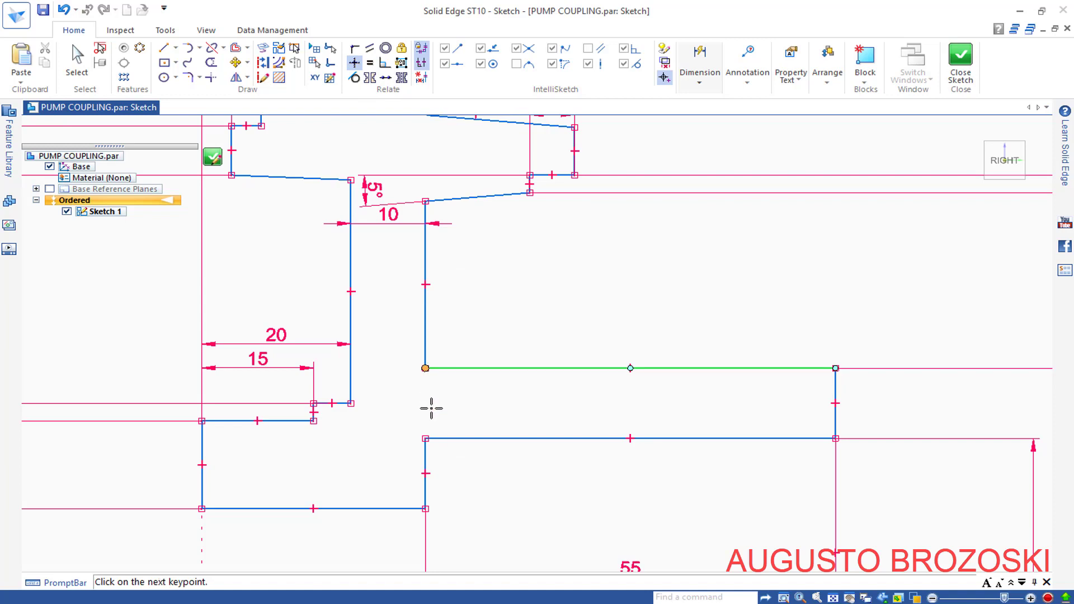
click(426, 439)
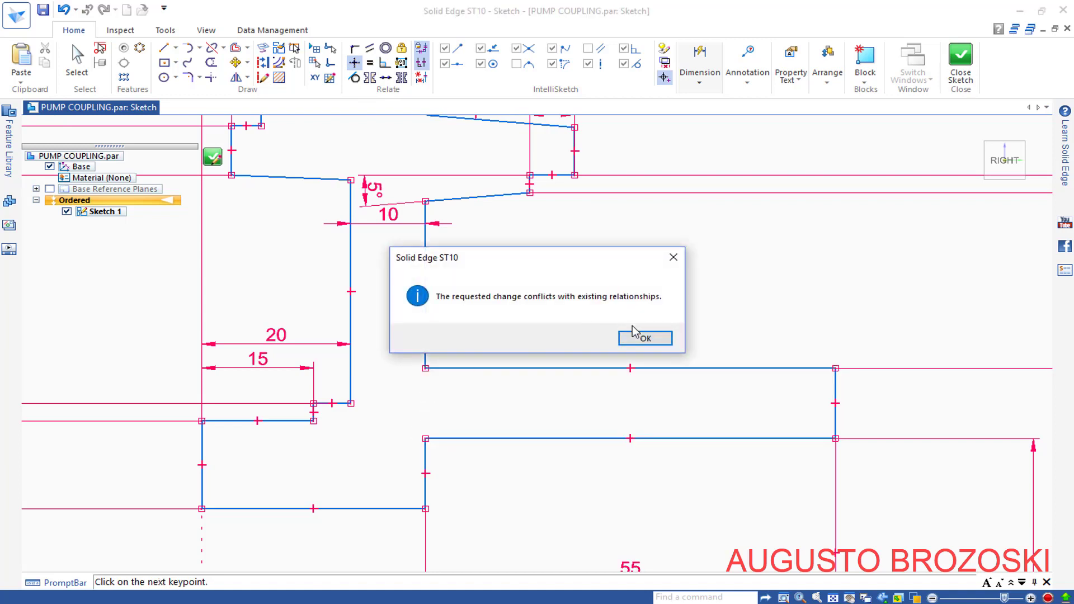
click(635, 334)
scroll(451, 366, up, 2)
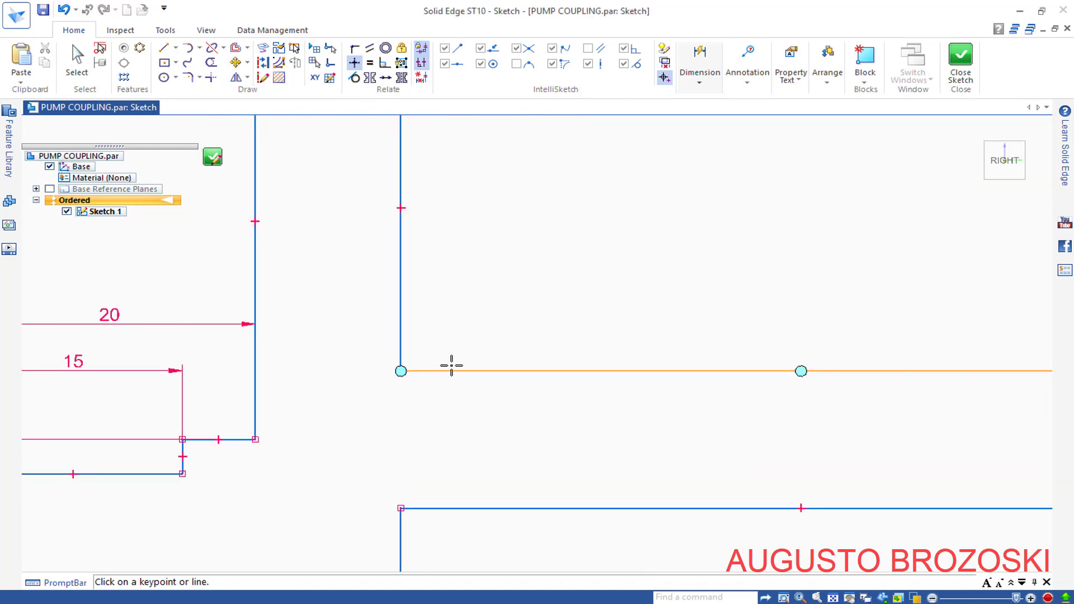
scroll(451, 366, down, 3)
scroll(448, 366, down, 1)
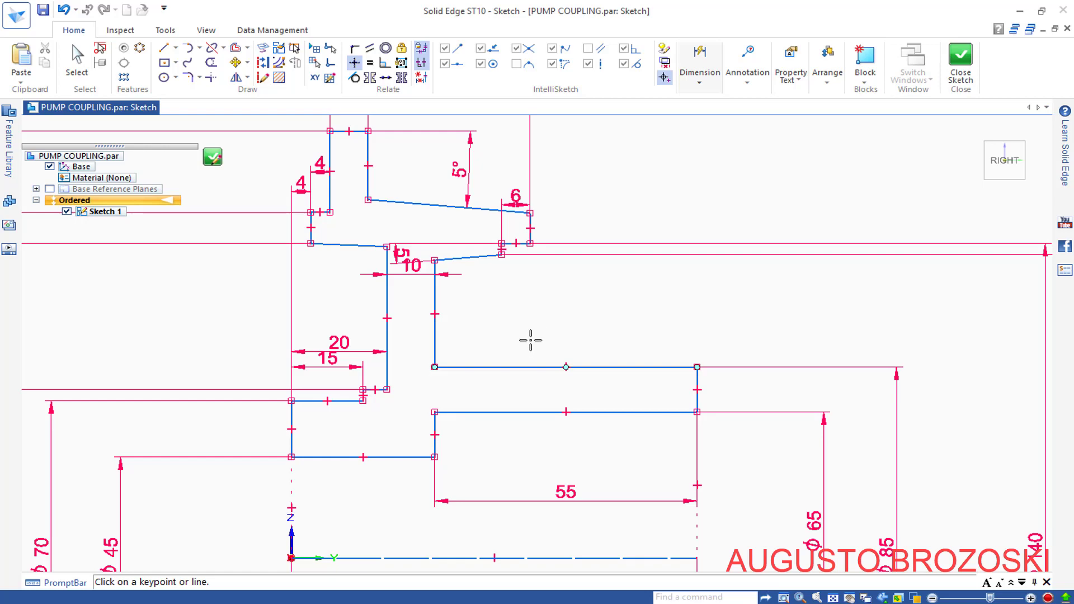
scroll(530, 340, up, 1)
scroll(530, 342, down, 1)
scroll(515, 367, down, 1)
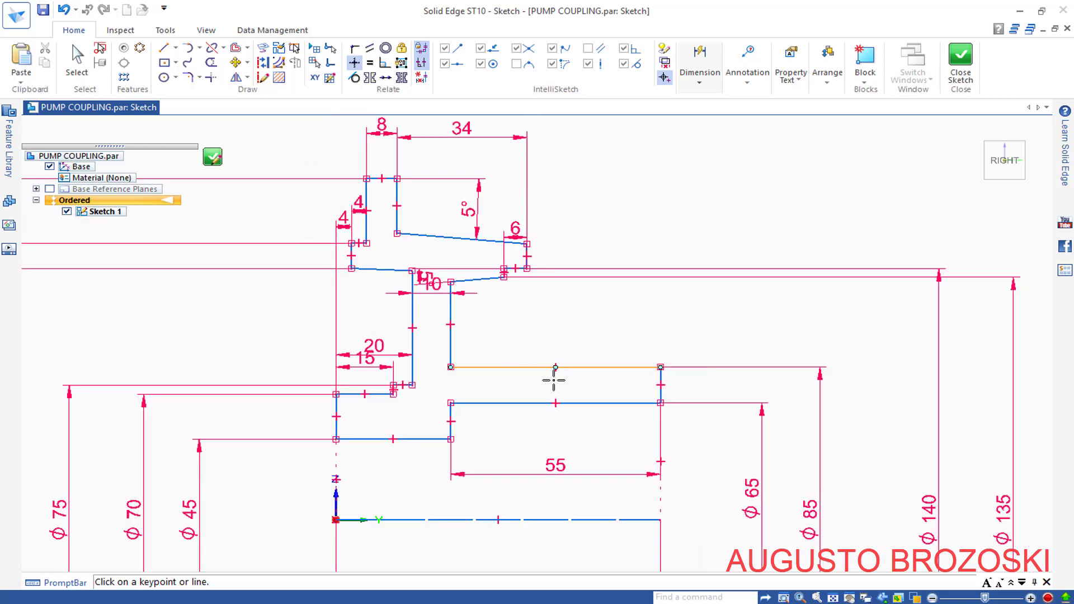
scroll(554, 381, down, 1)
scroll(558, 386, down, 1)
scroll(495, 398, up, 1)
scroll(491, 404, up, 1)
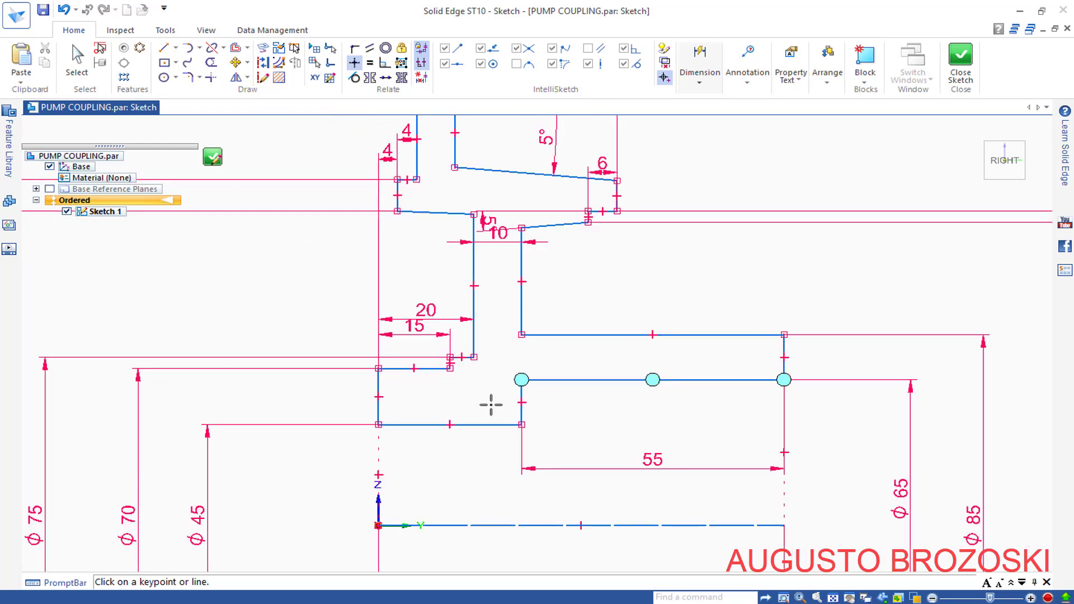
scroll(517, 386, down, 1)
scroll(534, 383, down, 1)
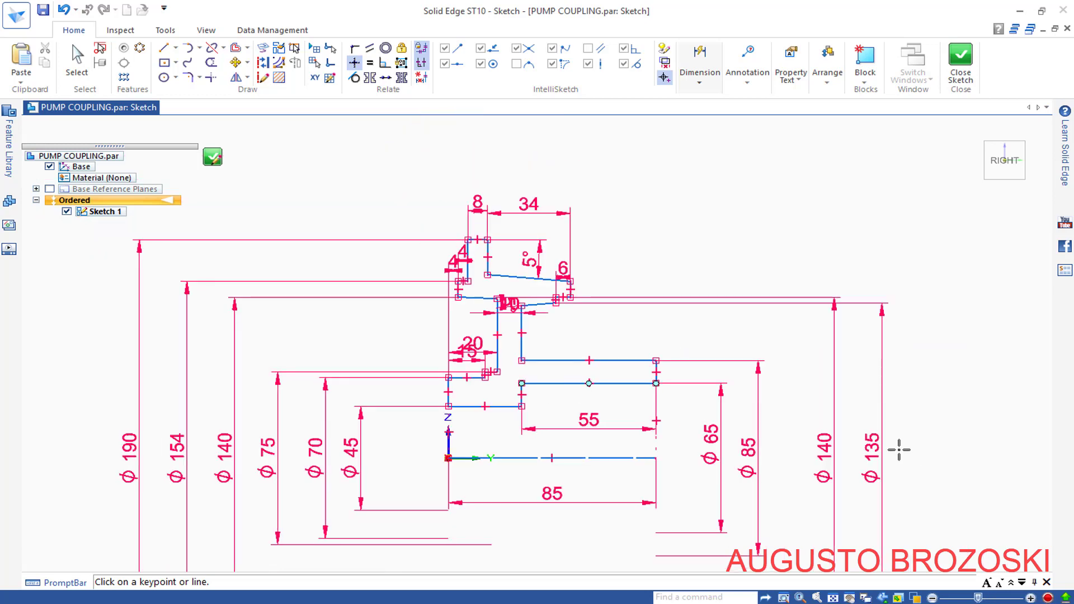
scroll(899, 449, up, 1)
scroll(892, 452, up, 1)
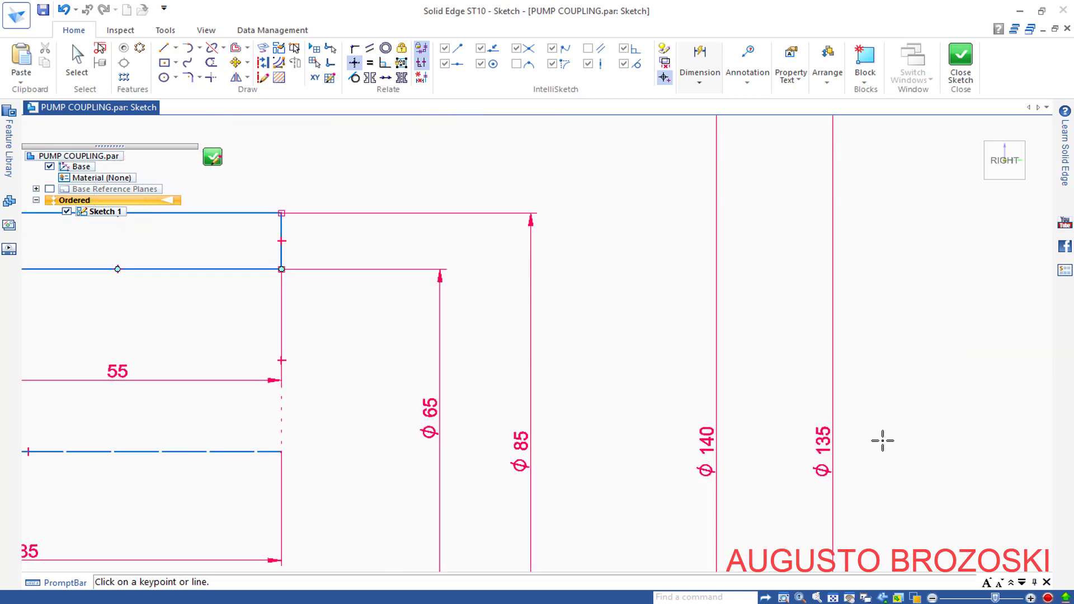
- Break ⌀135 out of its alignment set and move it between ⌀85 and ⌀140
key(Escape)
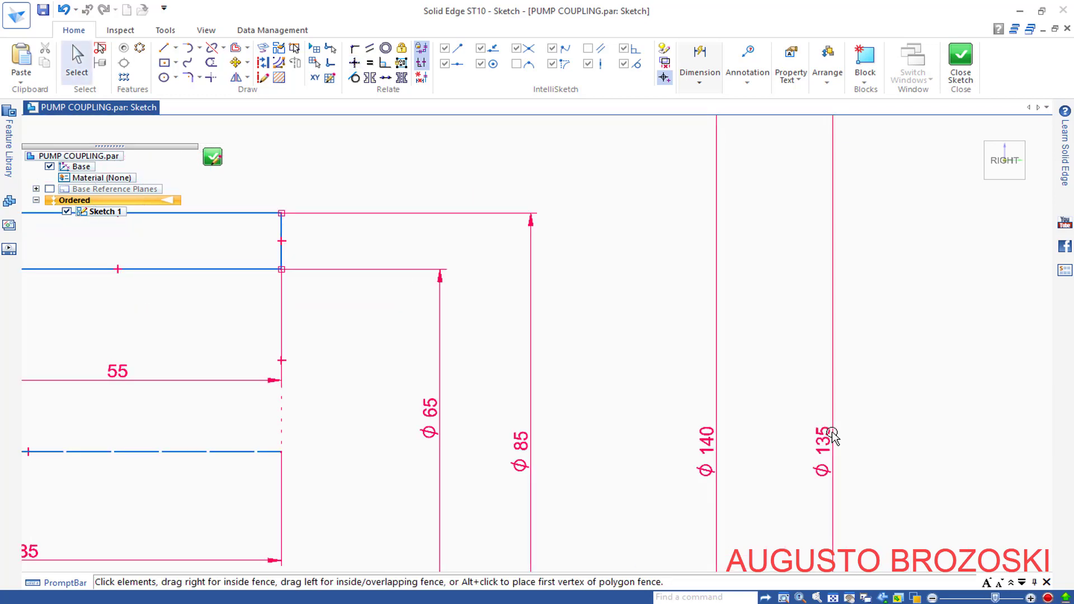
click(832, 436)
right_click(831, 436)
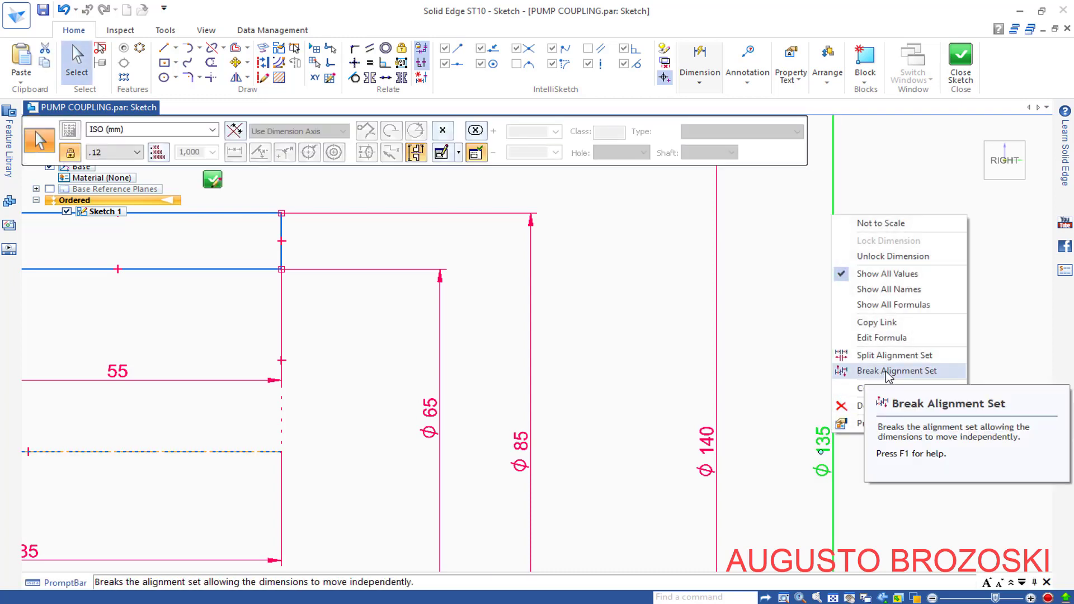
click(888, 370)
click(823, 444)
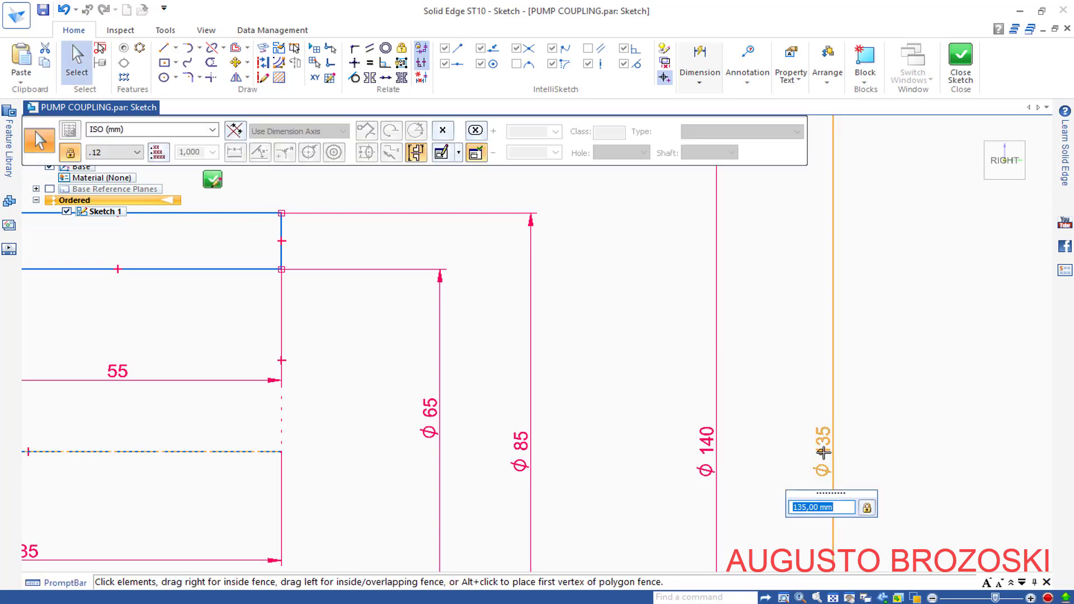
drag(822, 452, 619, 455)
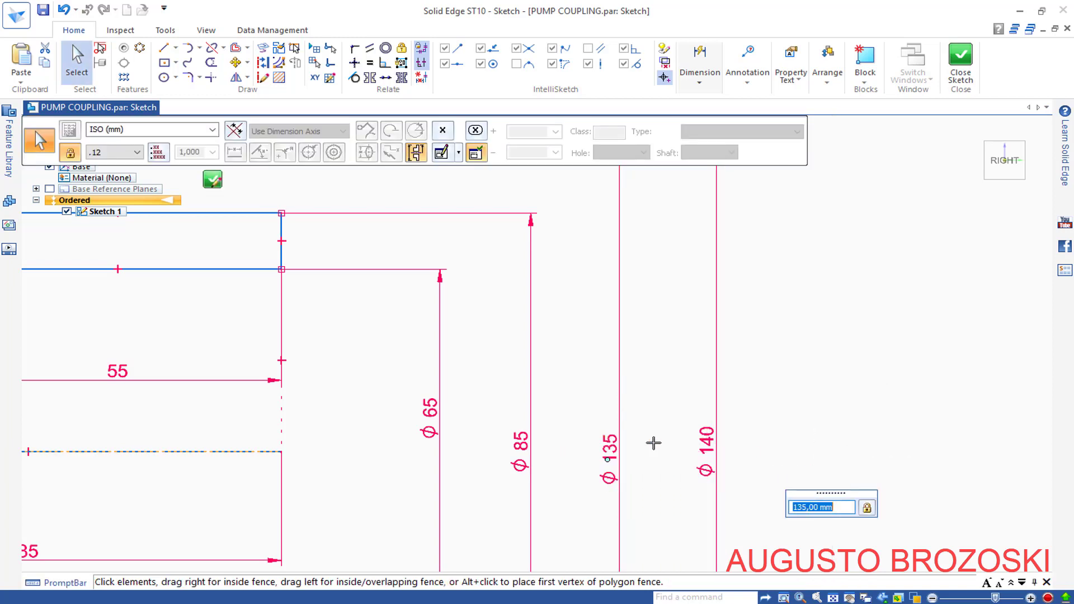
- Close the profile sketch
scroll(653, 443, down, 2)
scroll(643, 443, down, 2)
scroll(493, 444, down, 1)
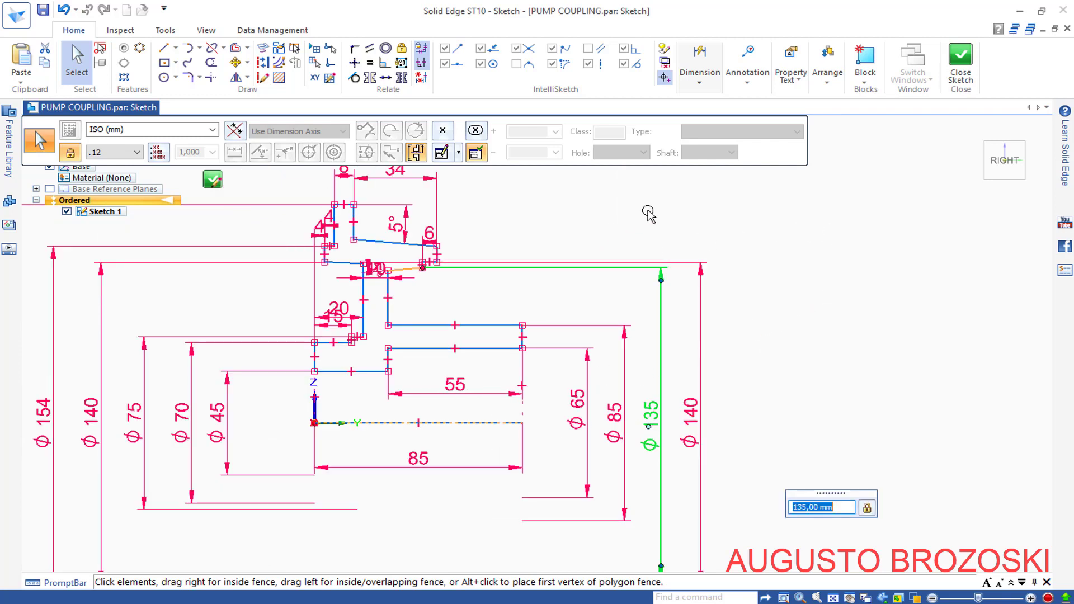
click(960, 62)
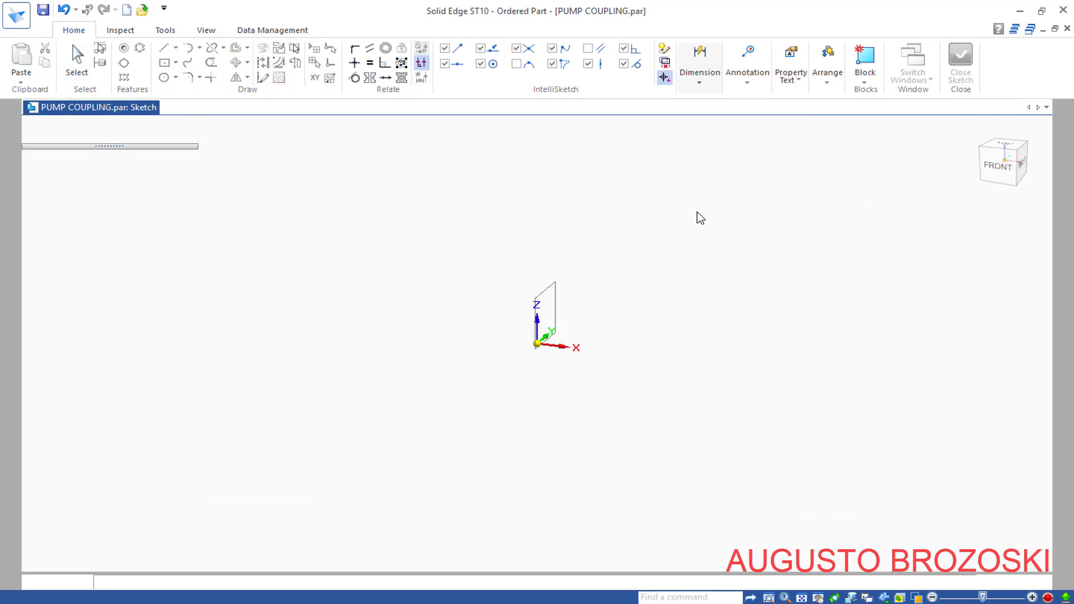
- Revolve the profile 360° about the horizontal axis line into Protrusion 1
click(147, 132)
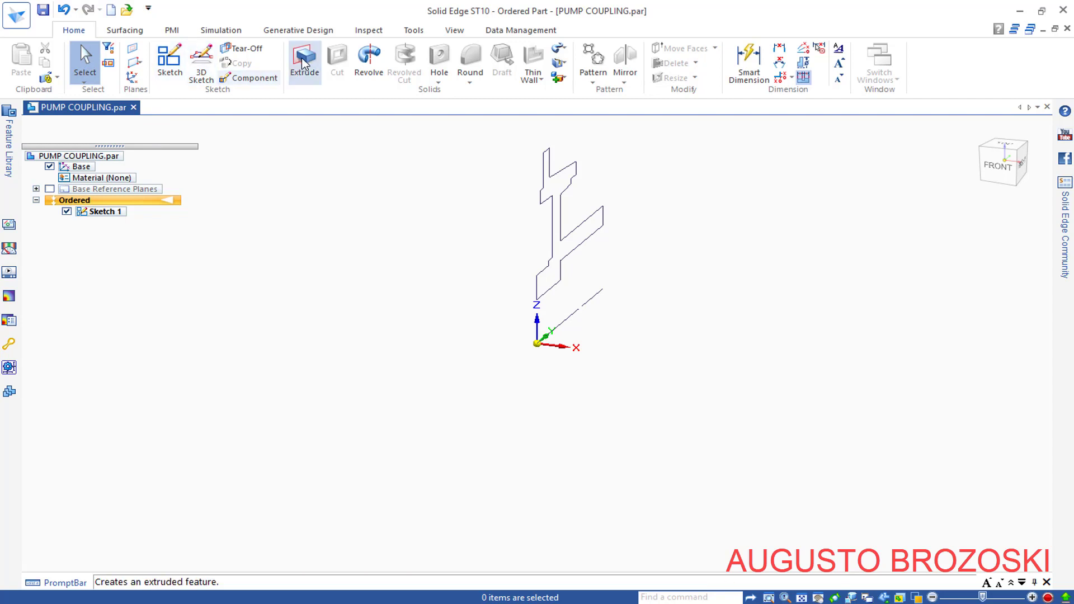
click(363, 61)
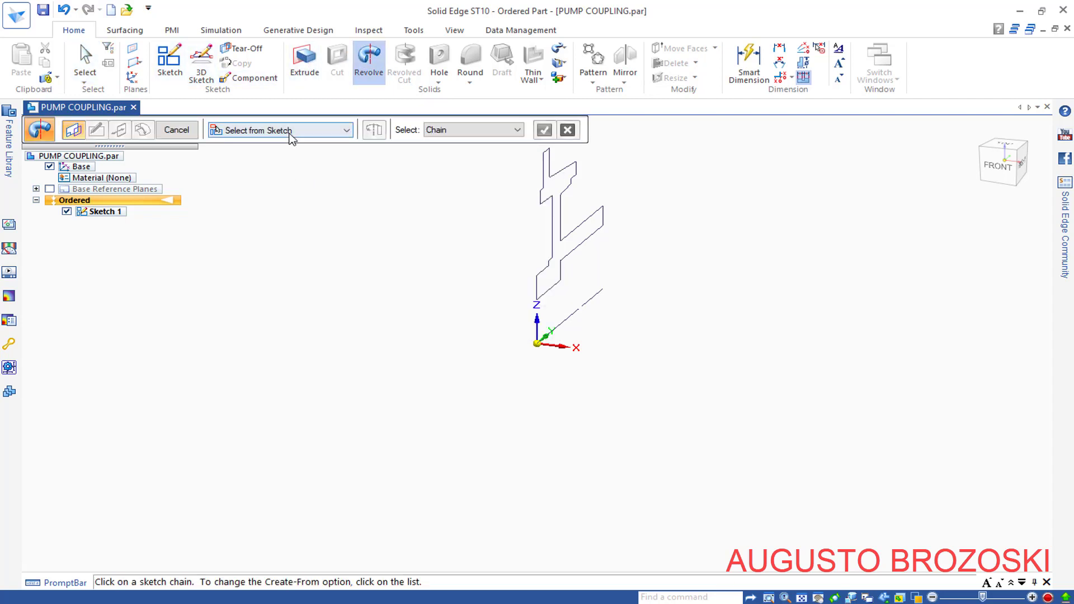
click(572, 178)
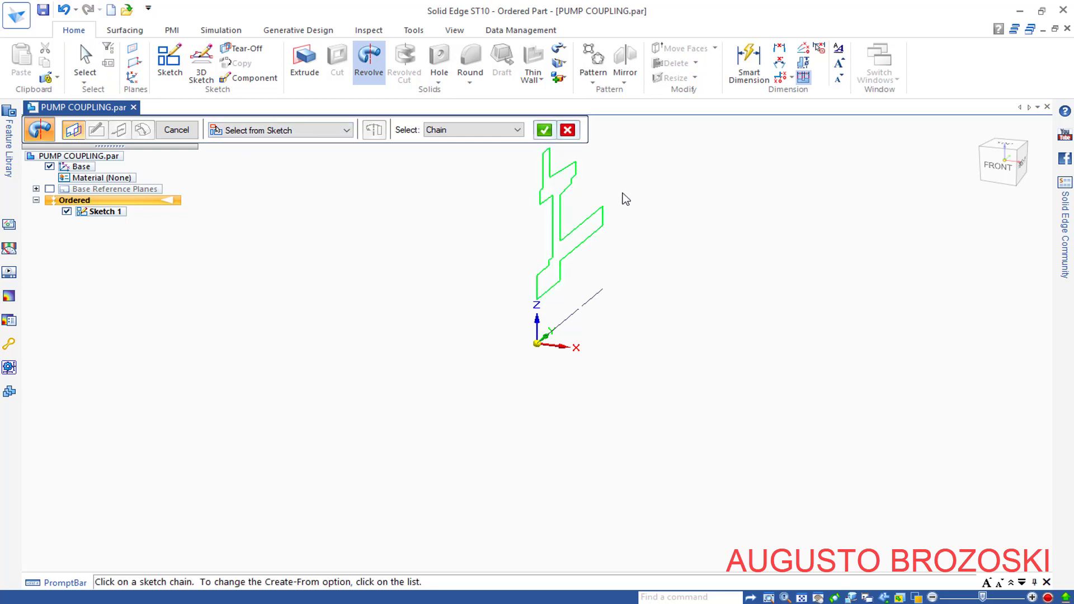
click(544, 130)
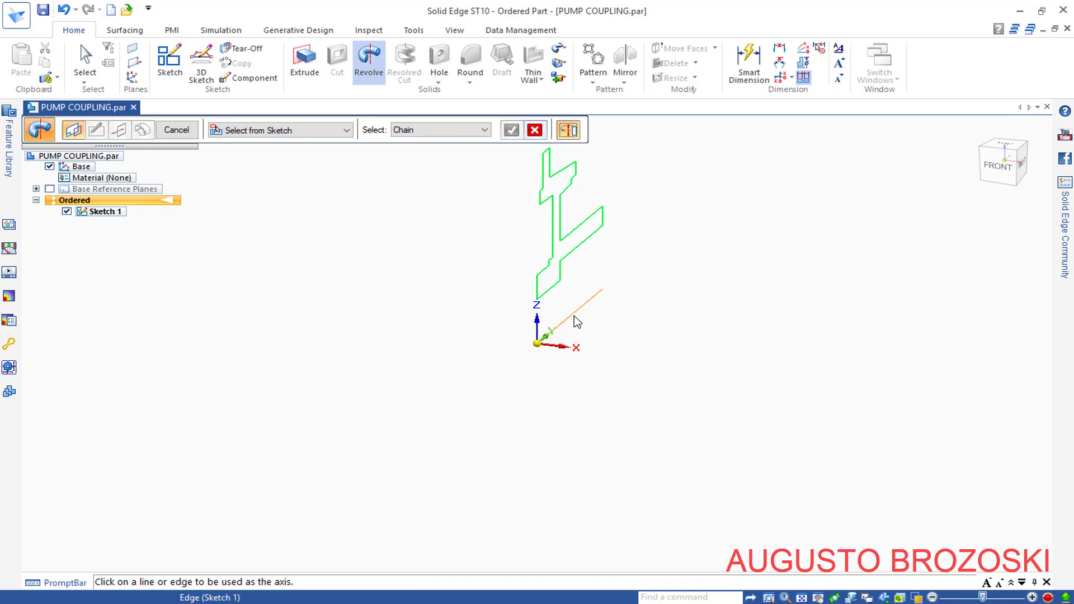
click(575, 317)
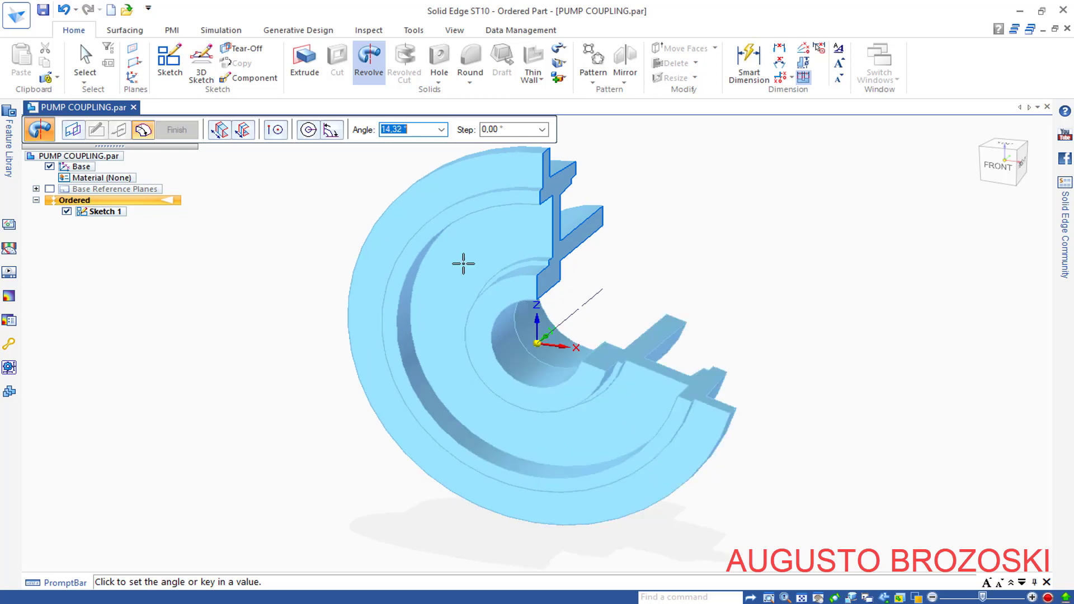
click(306, 132)
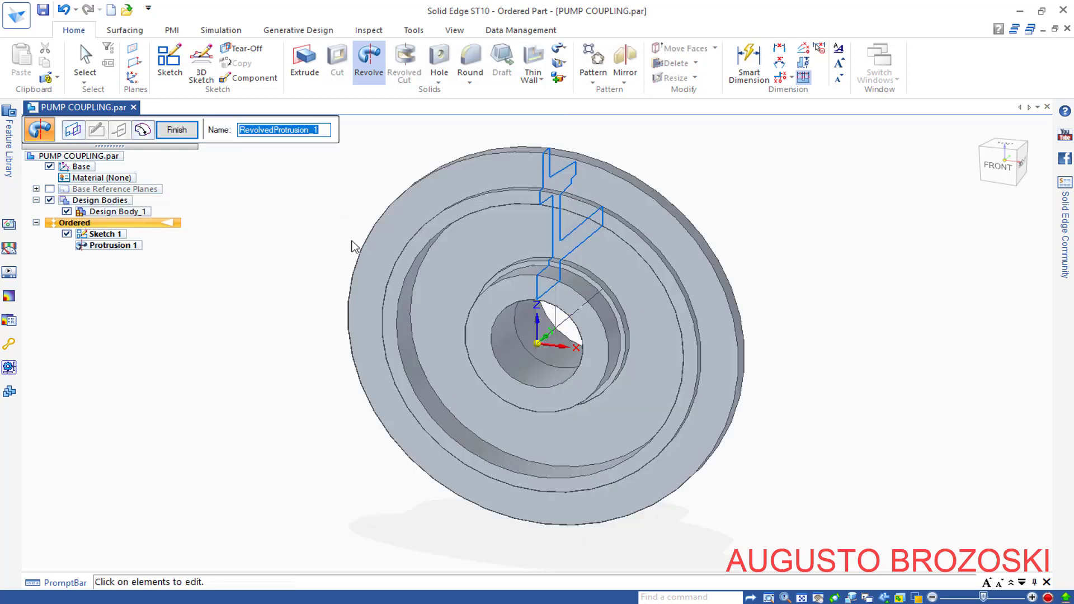
click(176, 130)
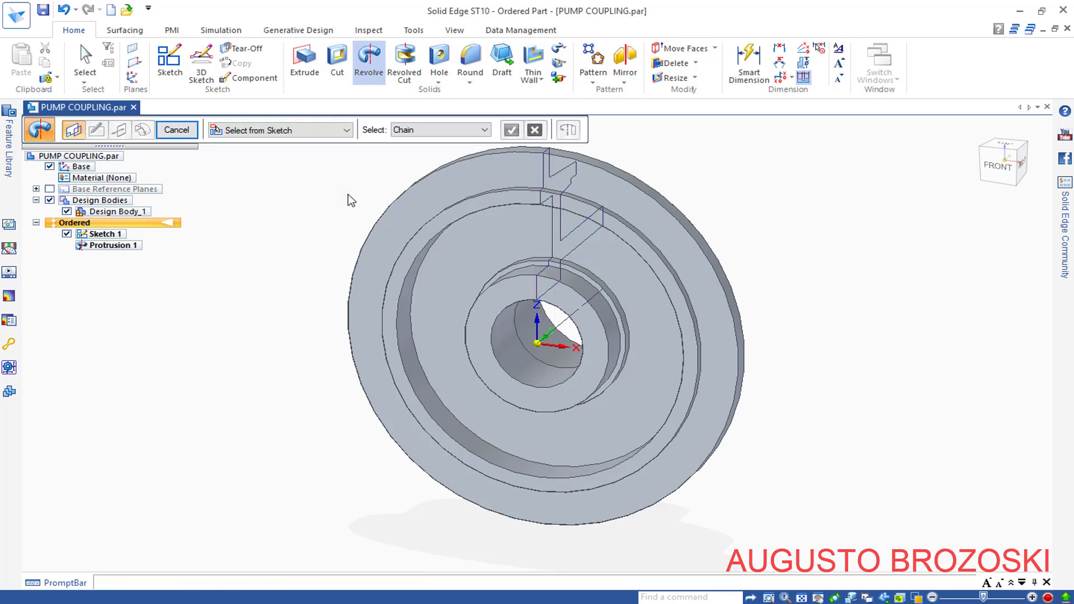
click(176, 130)
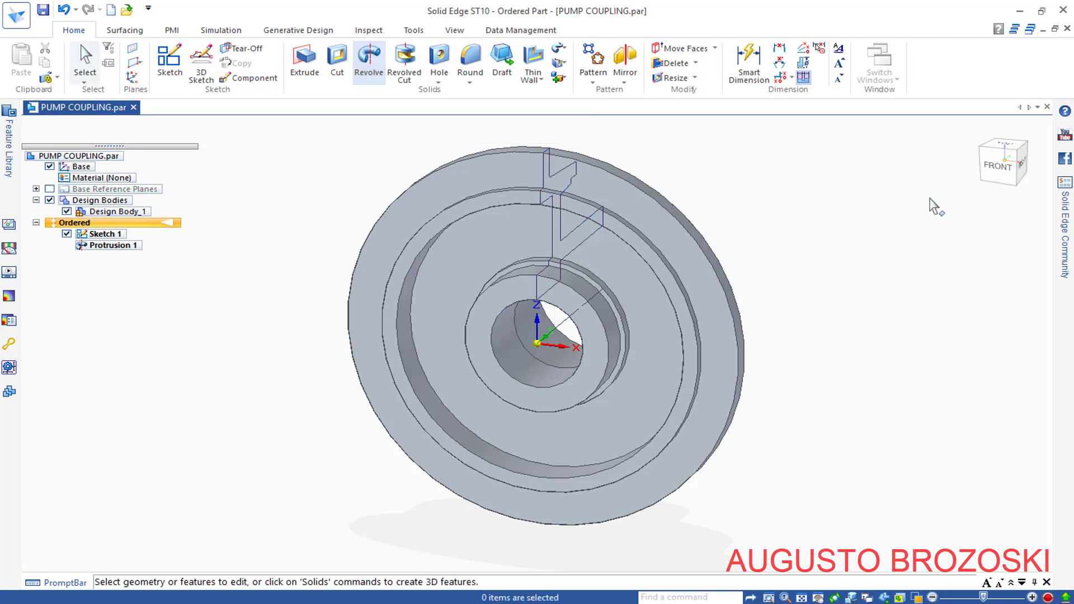
- Switch to isometric view, save the part, and recheck the Acrobat drawing
key(ctrl+i)
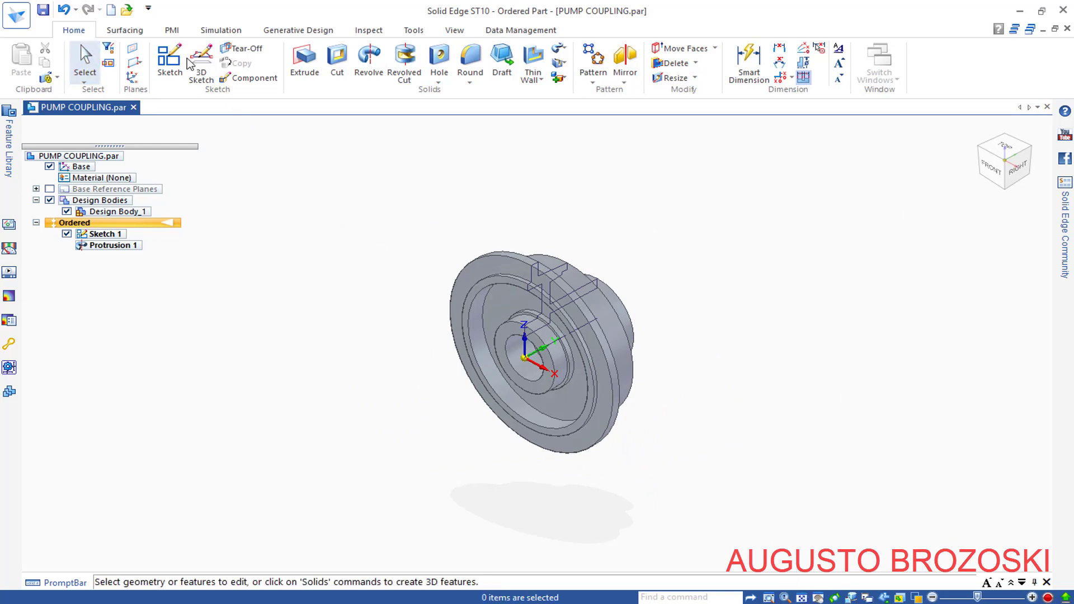
click(43, 10)
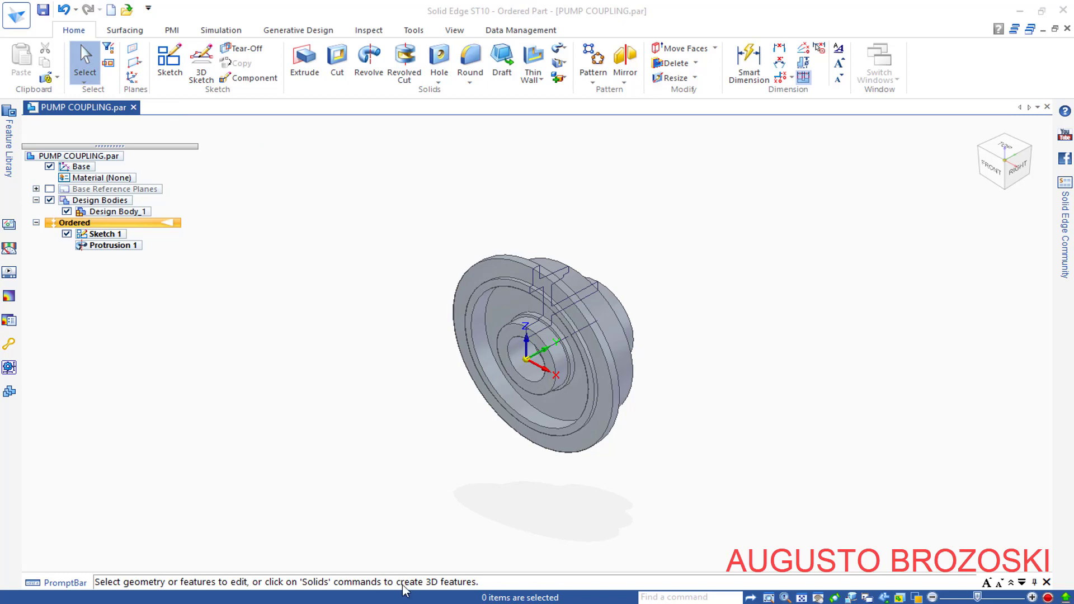
key(alt+Tab)
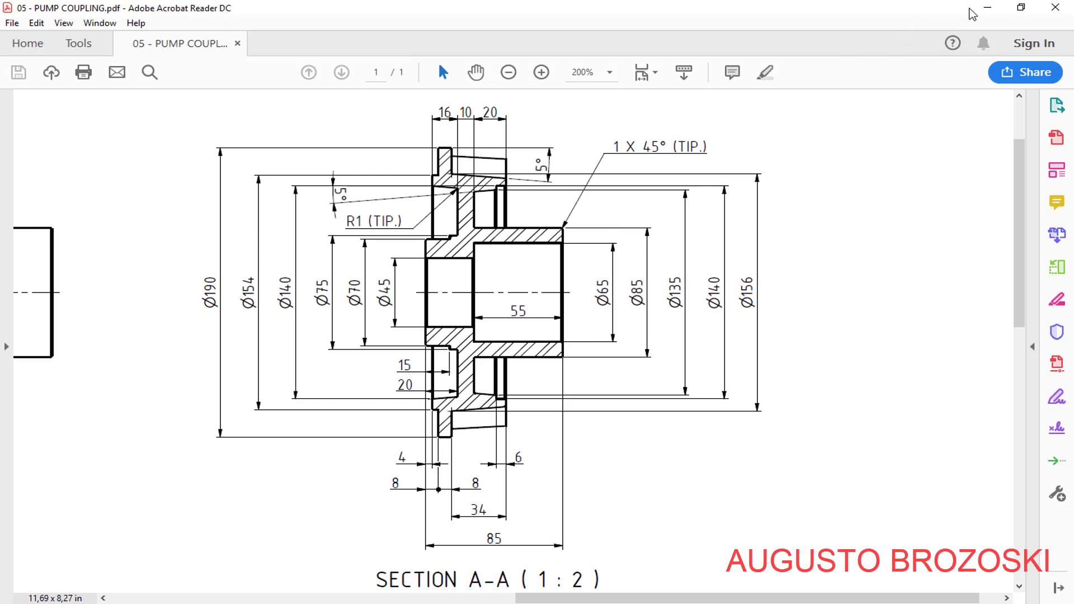
click(987, 8)
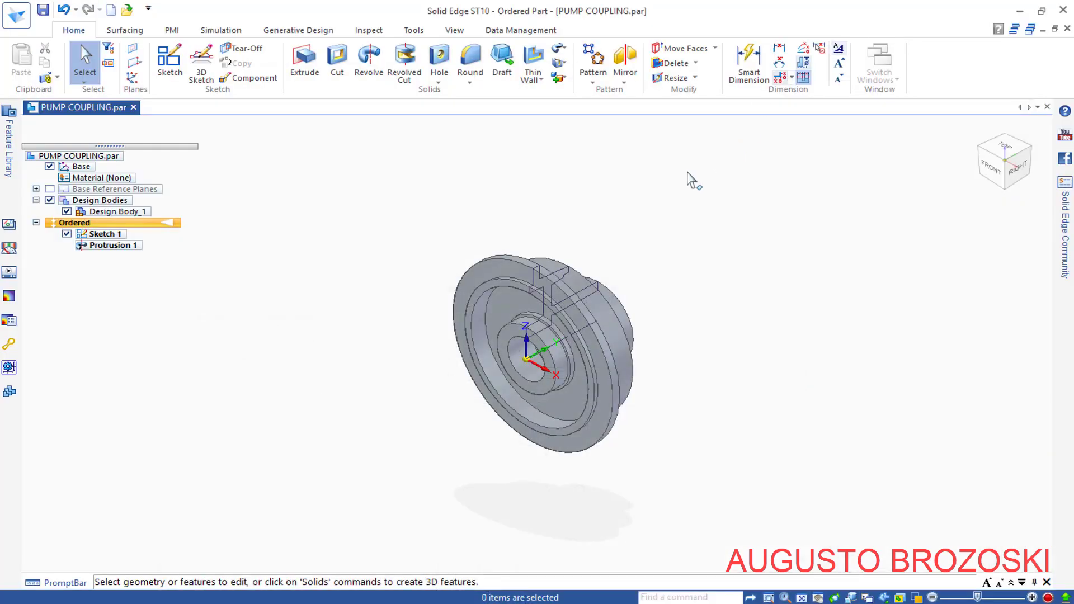
click(101, 234)
- Edit Sketch 1 to add a ⌀156 dimension from the axis to the sloped flange line
right_click(105, 229)
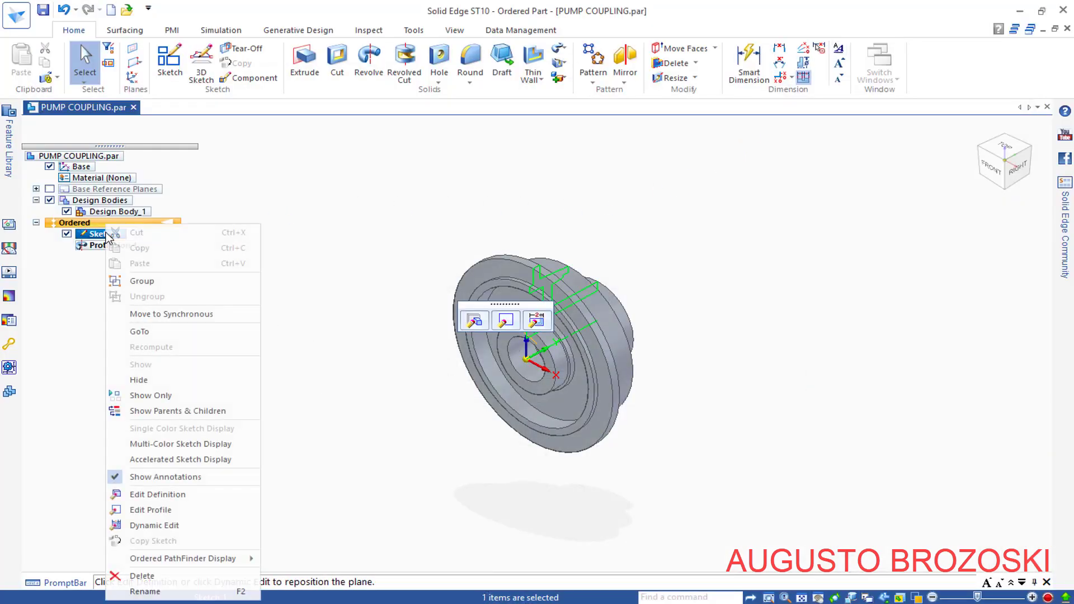
click(146, 510)
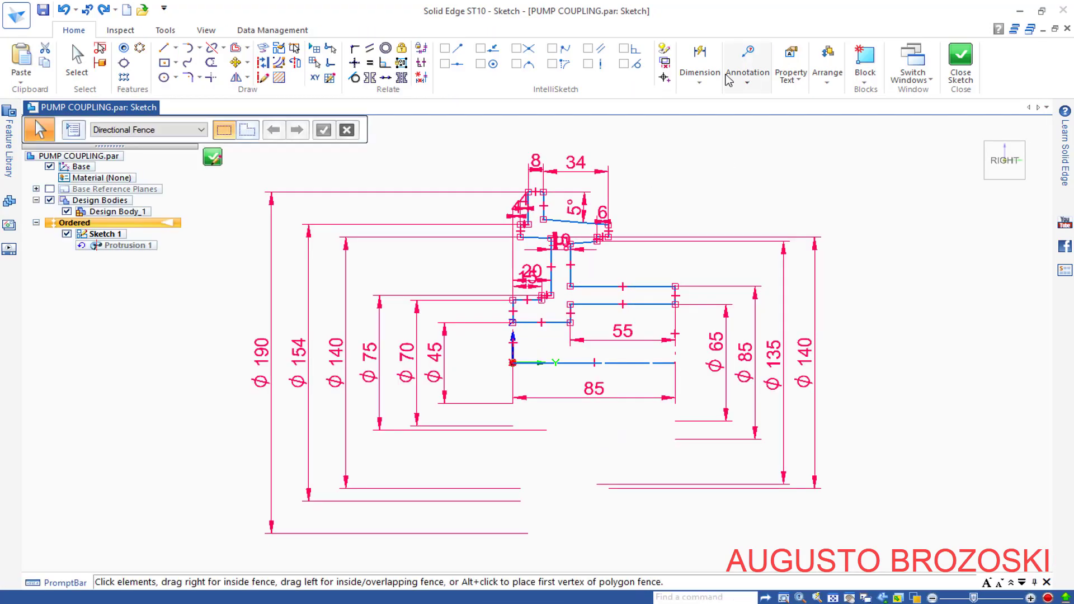
click(714, 78)
click(755, 112)
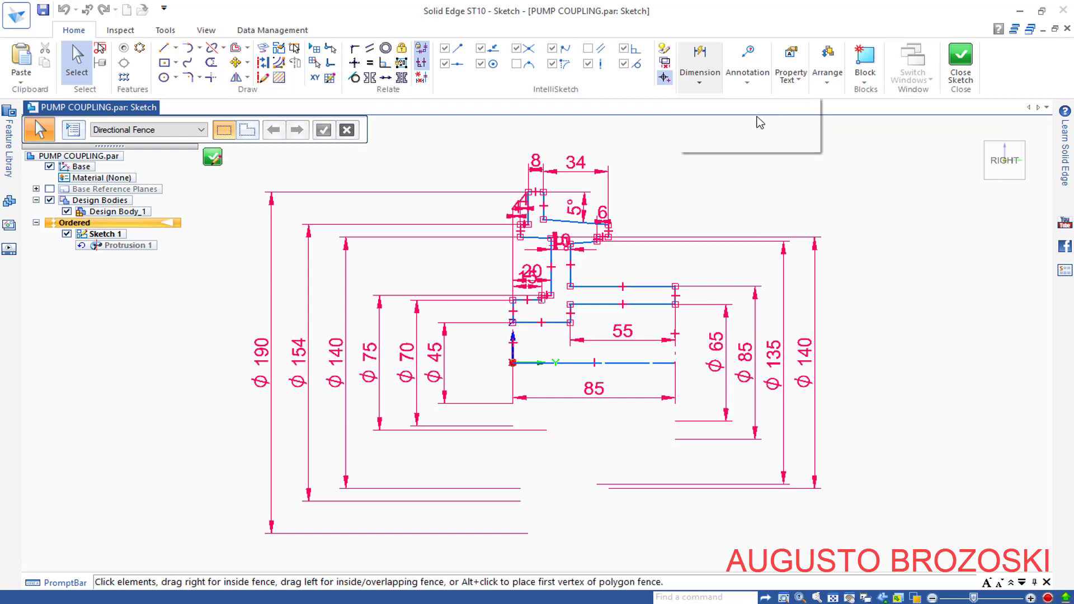
click(652, 363)
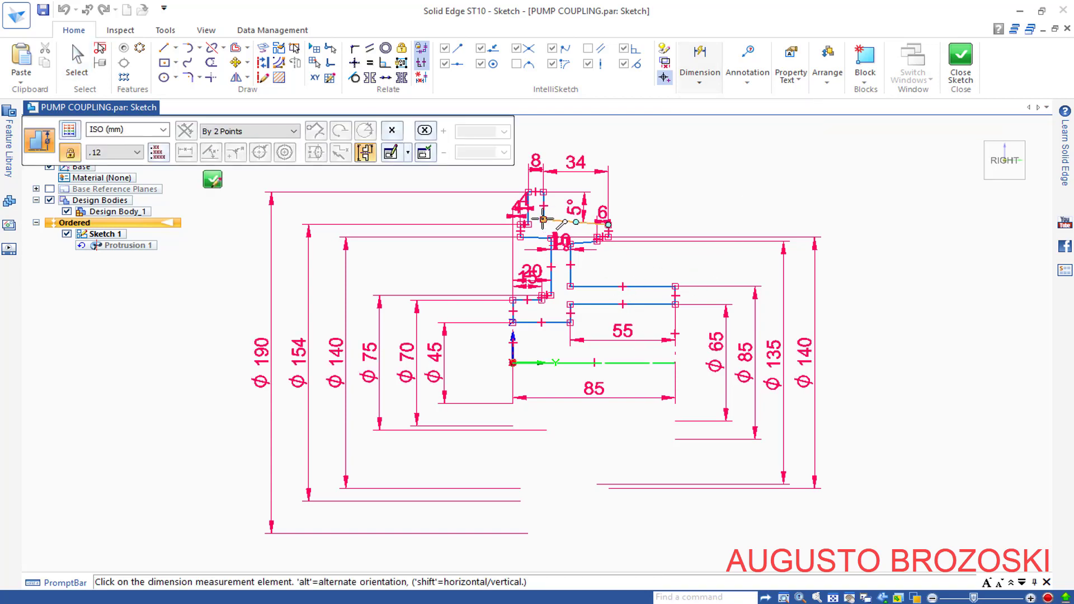
scroll(543, 219, up, 5)
click(531, 233)
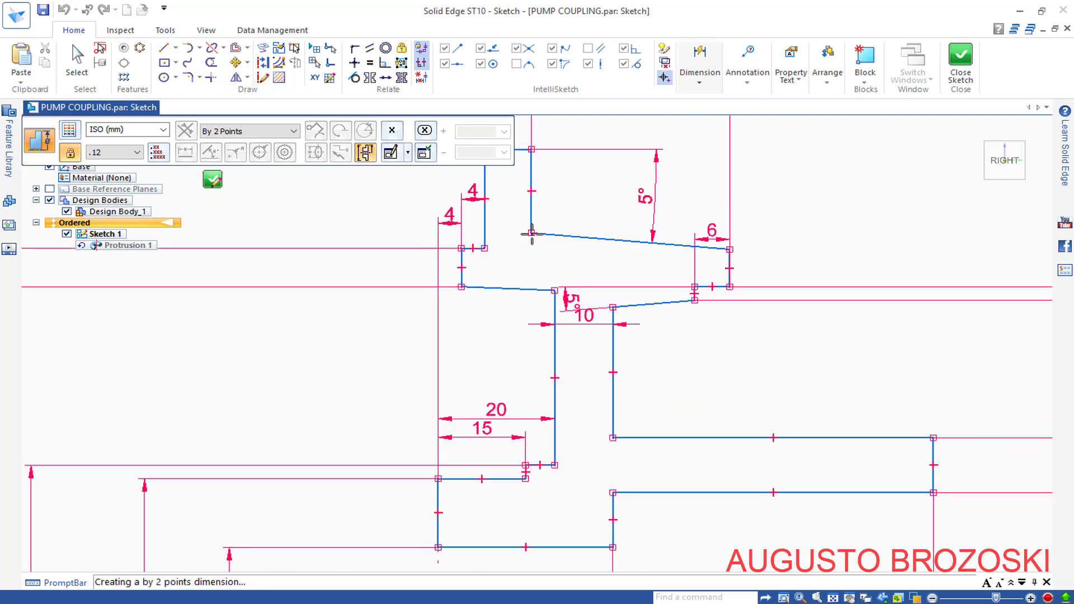
scroll(534, 274, down, 2)
scroll(534, 275, down, 2)
scroll(534, 274, down, 1)
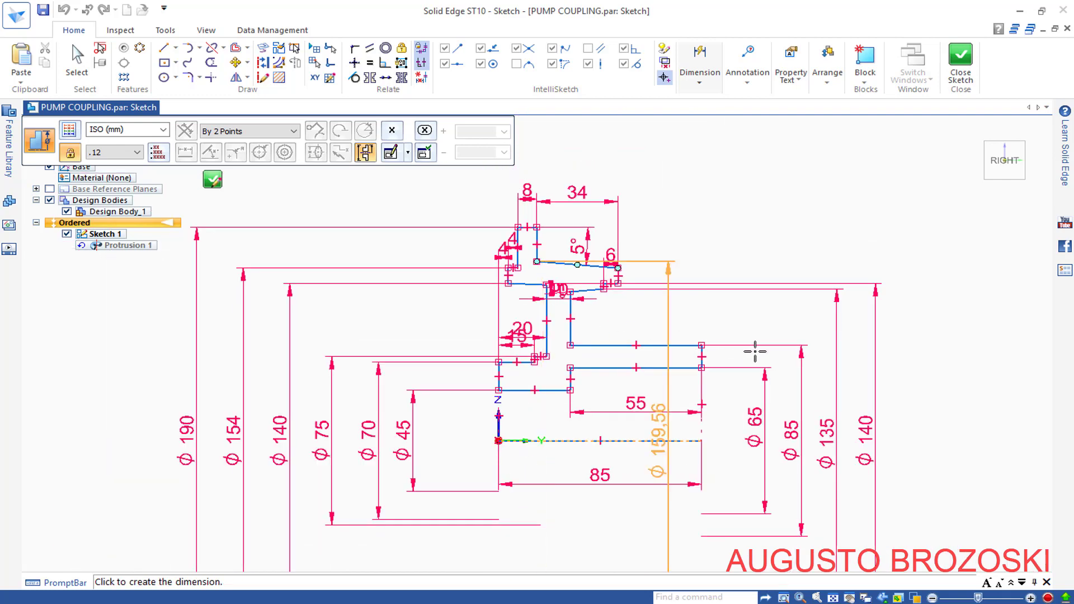
click(929, 420)
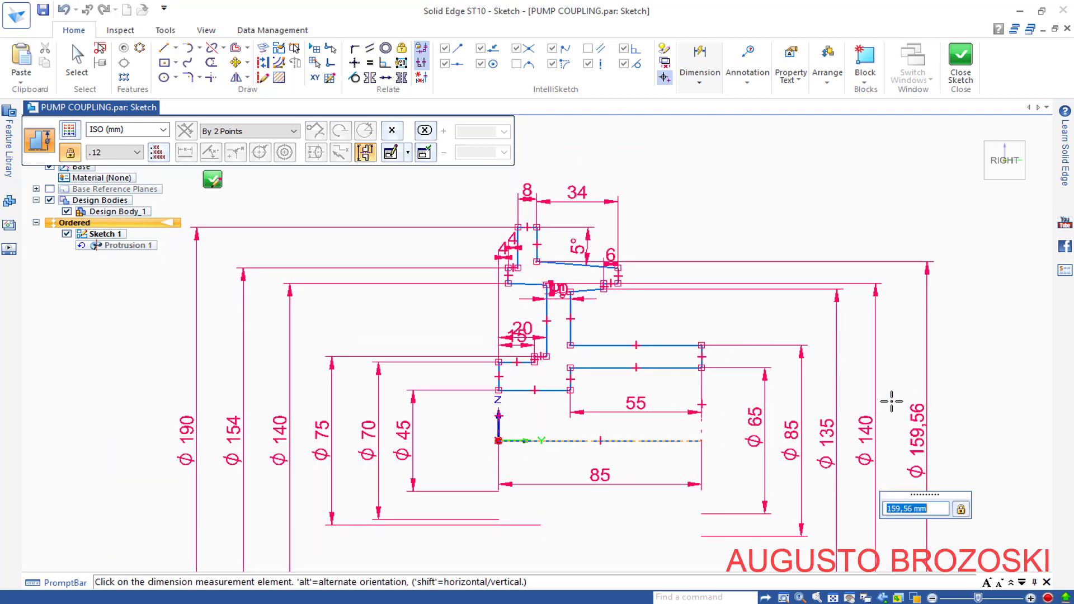
text(156)
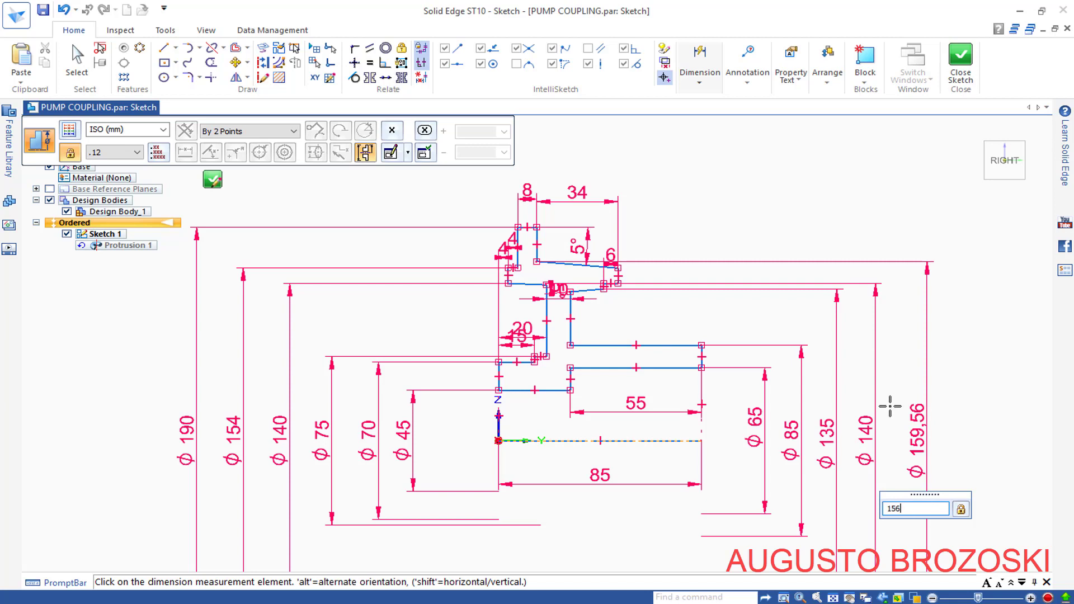
key(Return)
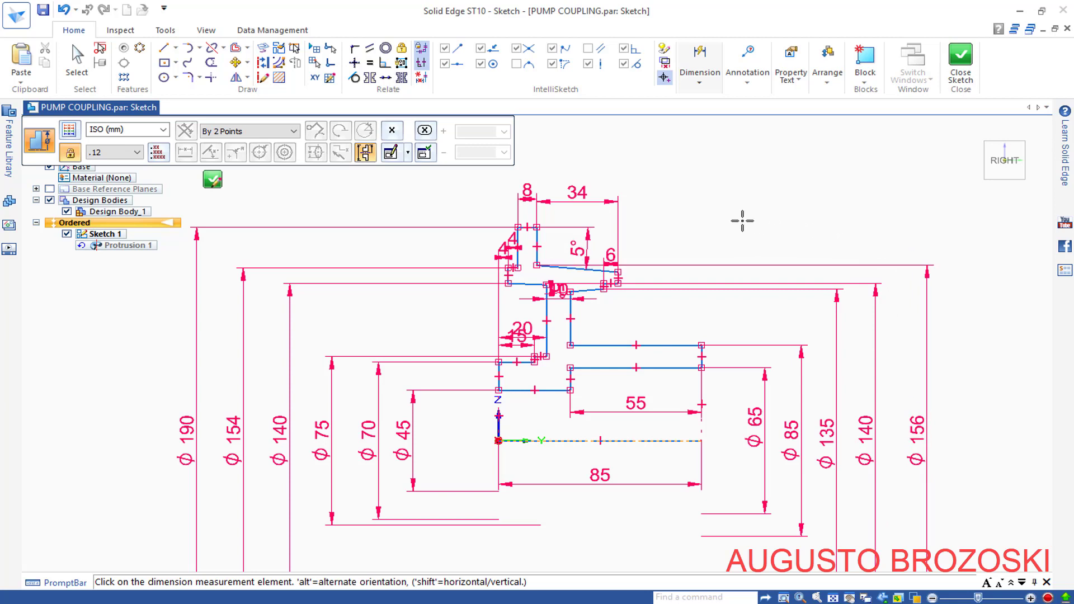
click(213, 180)
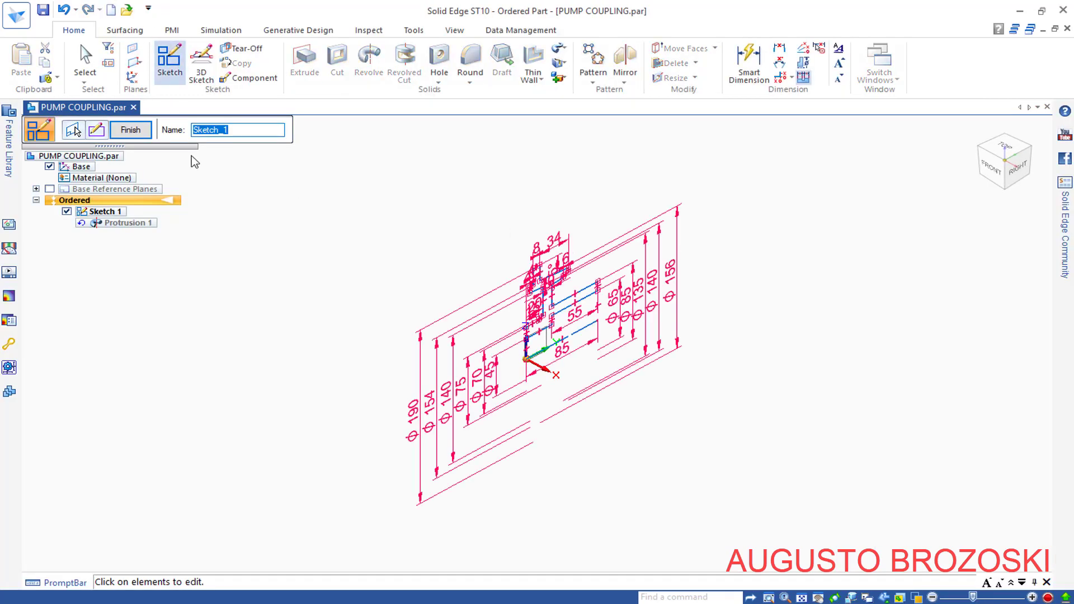
- Finish the revolve update, save the part, and start a new sketch
click(130, 129)
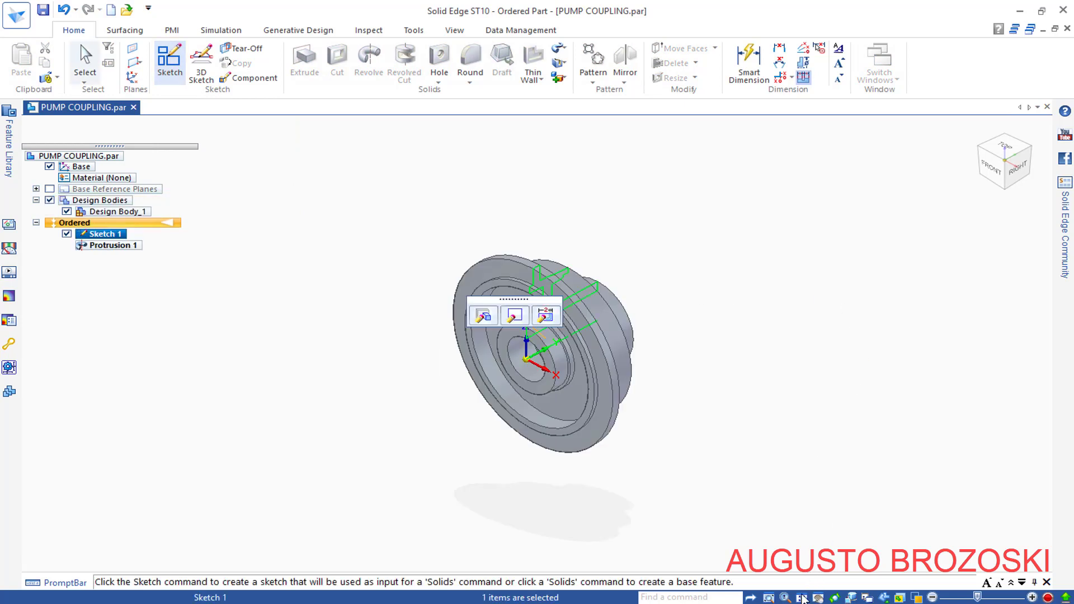
click(43, 10)
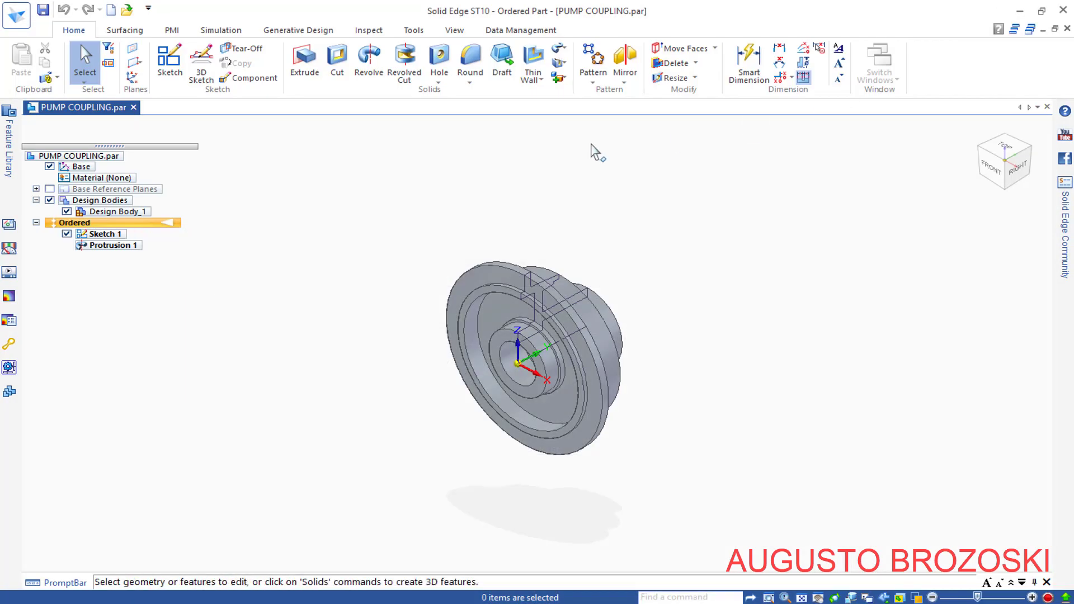
click(160, 63)
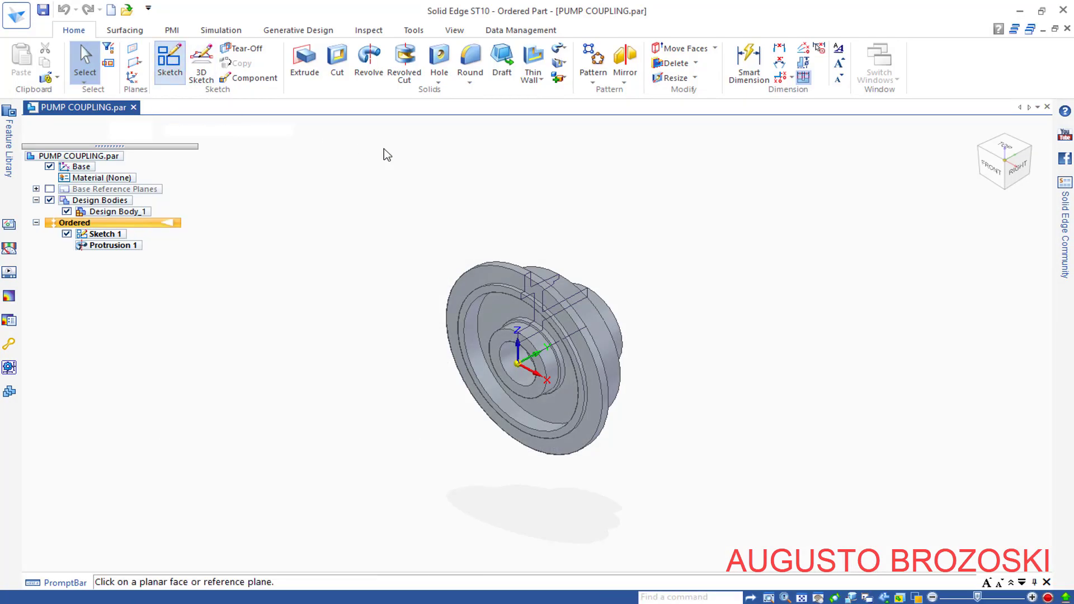
- Turn to an angled back view and pick the flange's back face as the sketch plane
click(1032, 154)
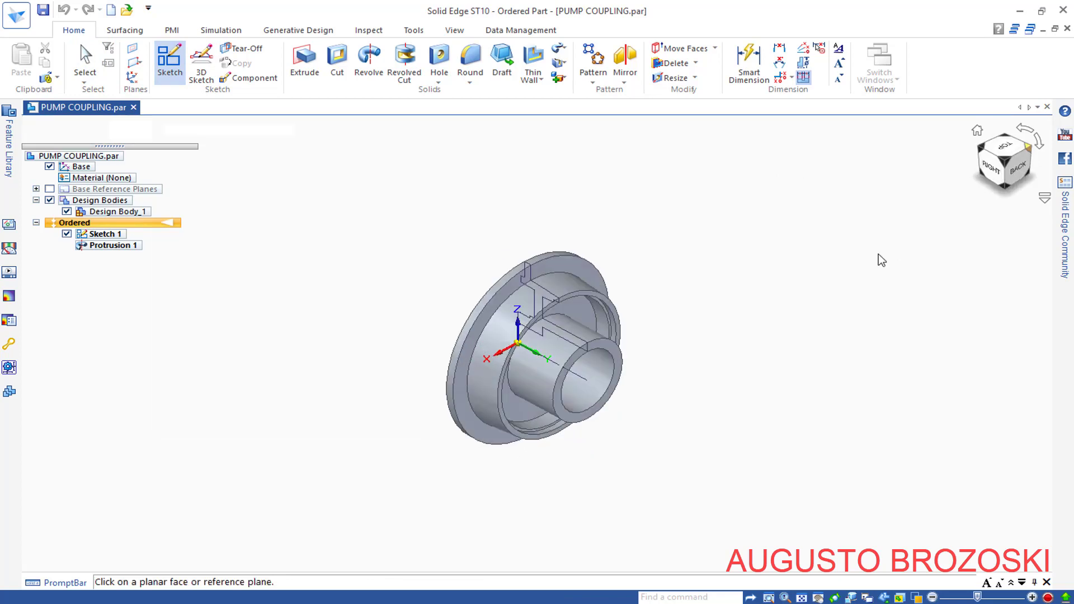
scroll(630, 315, up, 5)
scroll(615, 312, up, 2)
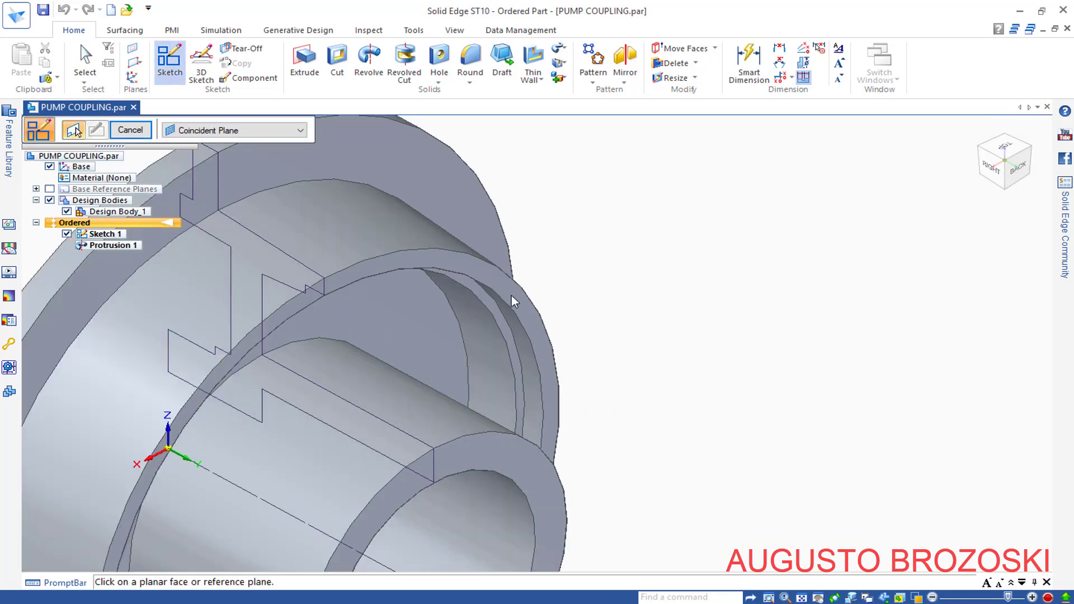
click(350, 273)
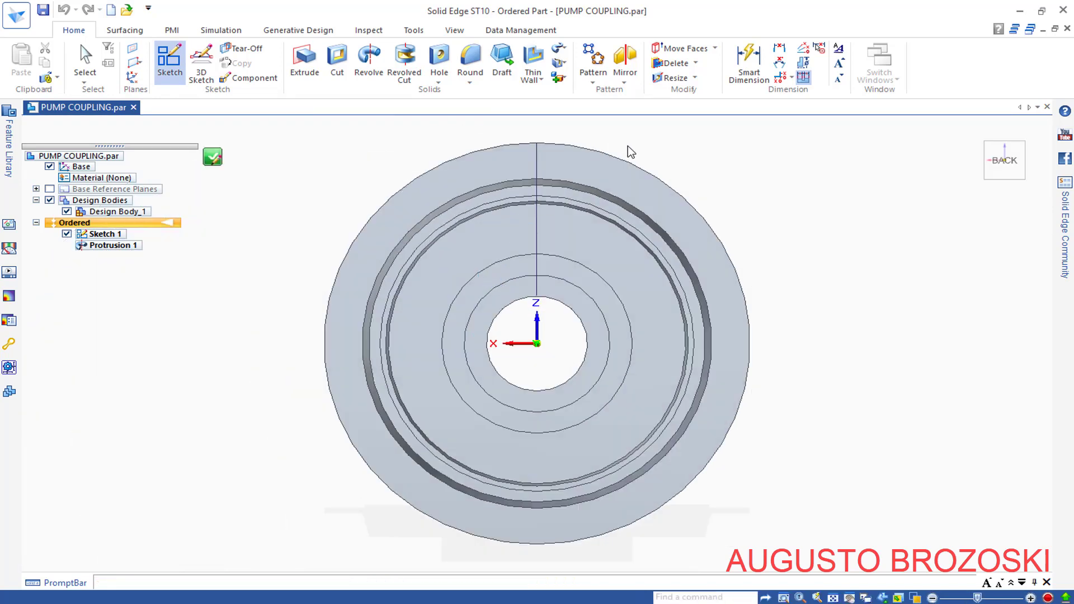
- Draw a vertical line from the sketch origin up to the rim
click(166, 51)
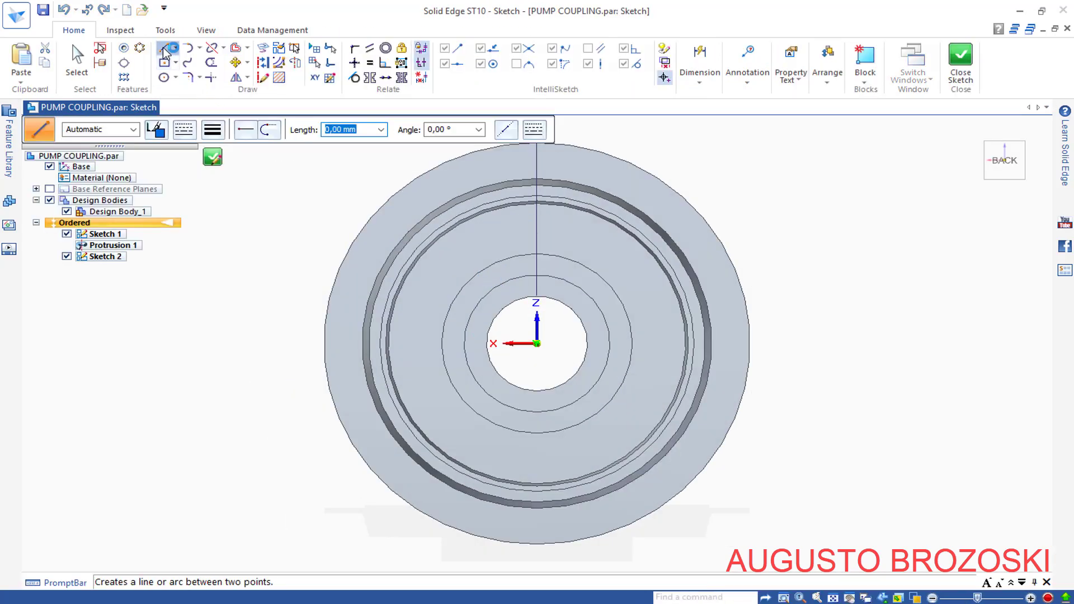
scroll(585, 191, down, 2)
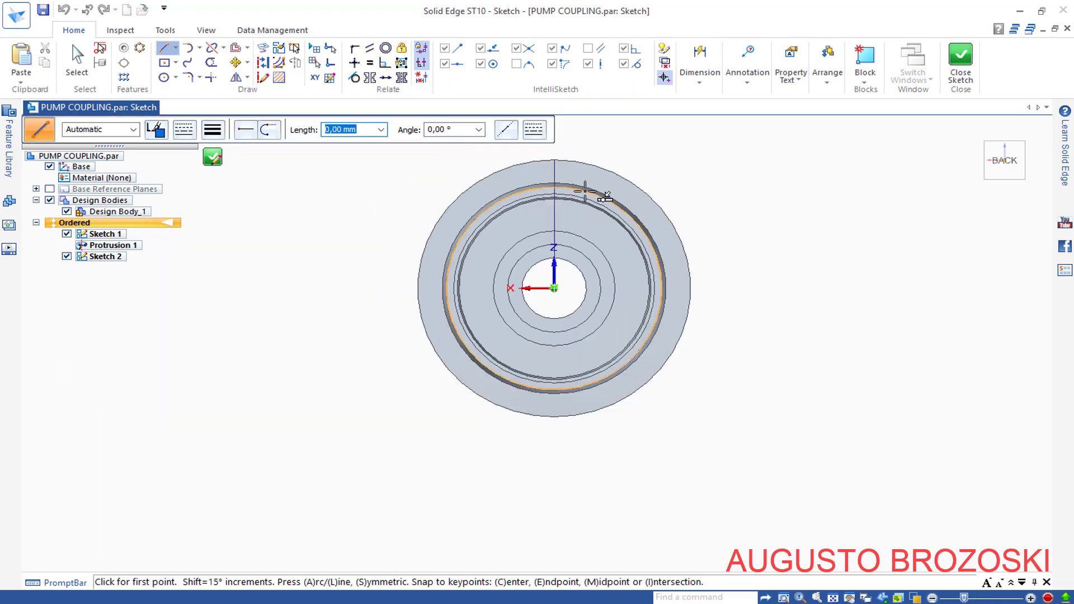
scroll(585, 190, up, 2)
scroll(580, 149, up, 1)
scroll(585, 156, up, 2)
scroll(577, 165, down, 1)
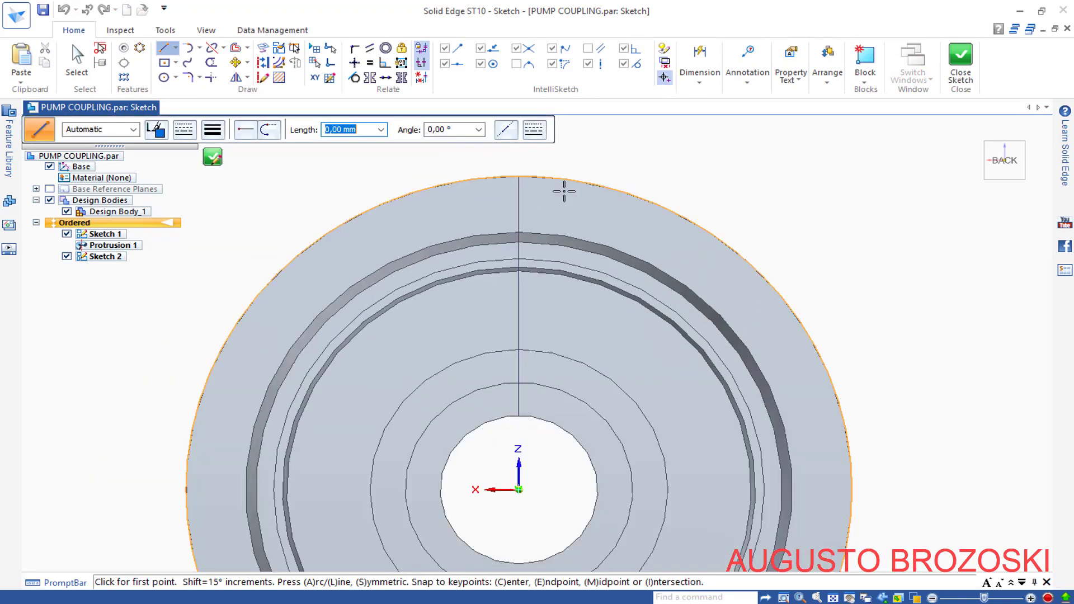
click(518, 491)
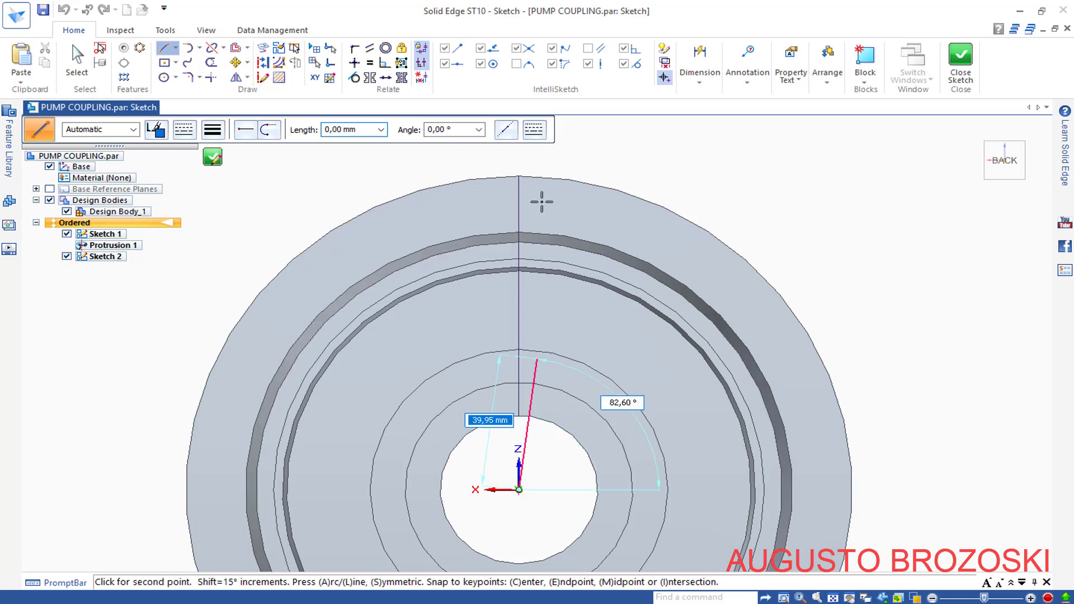
click(519, 176)
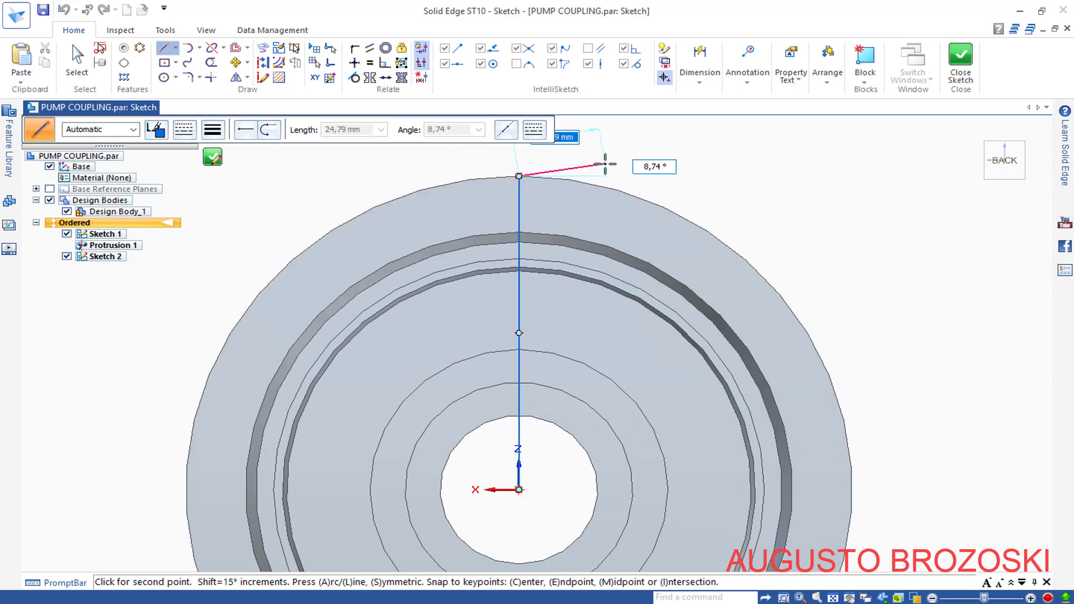
key(Escape)
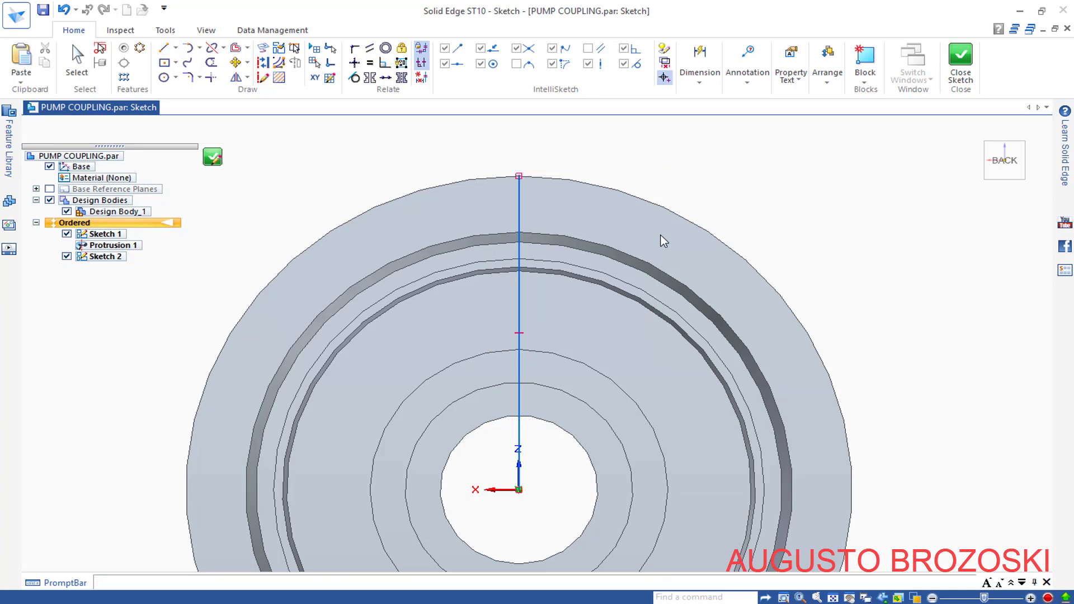
- Draw an angled line from the origin out onto the flange
click(163, 47)
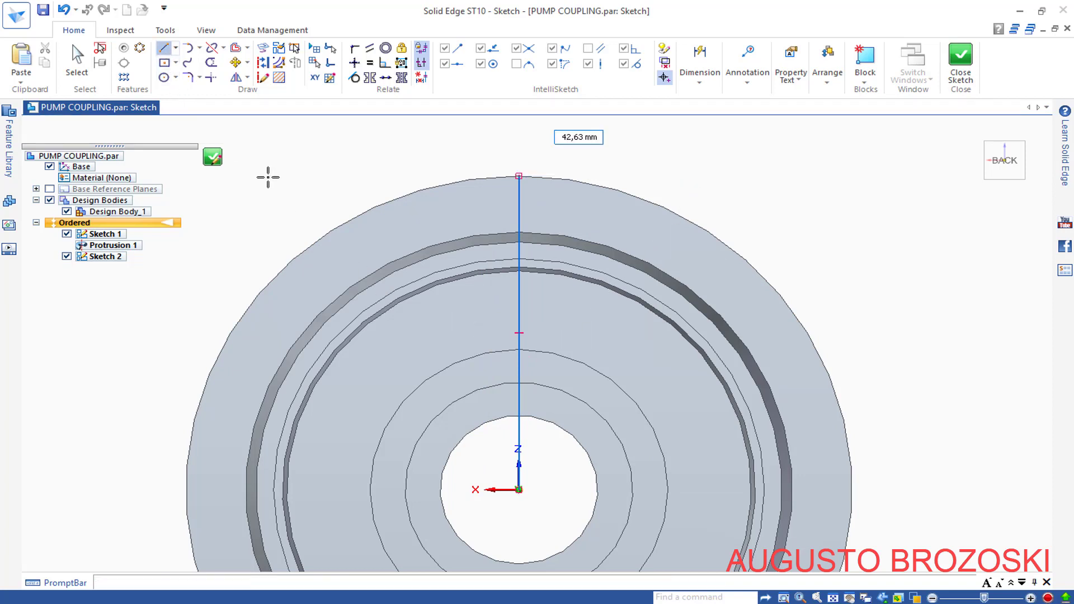
click(519, 489)
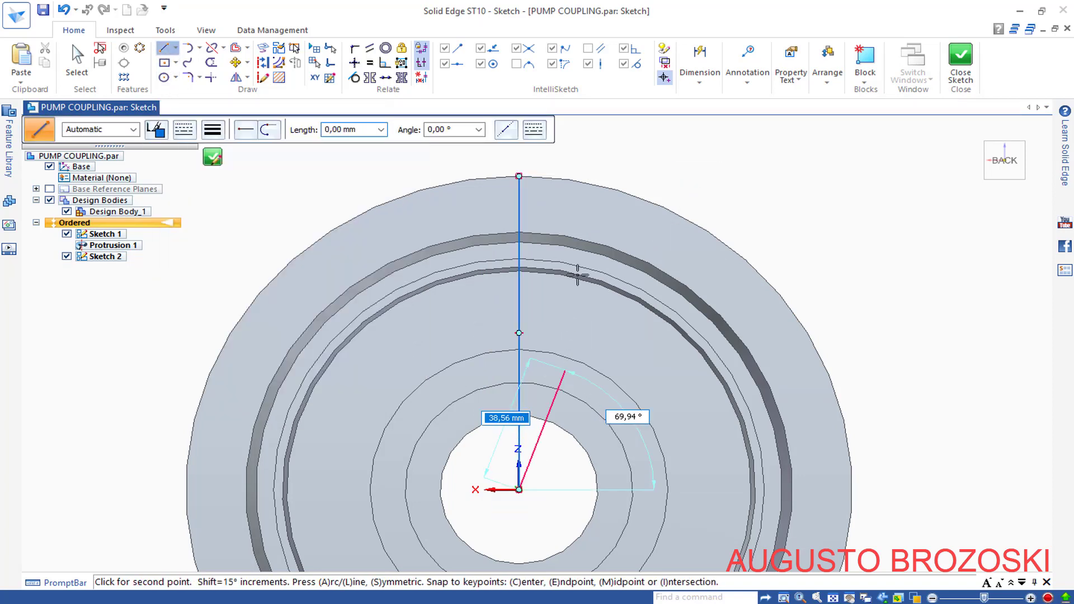
click(602, 204)
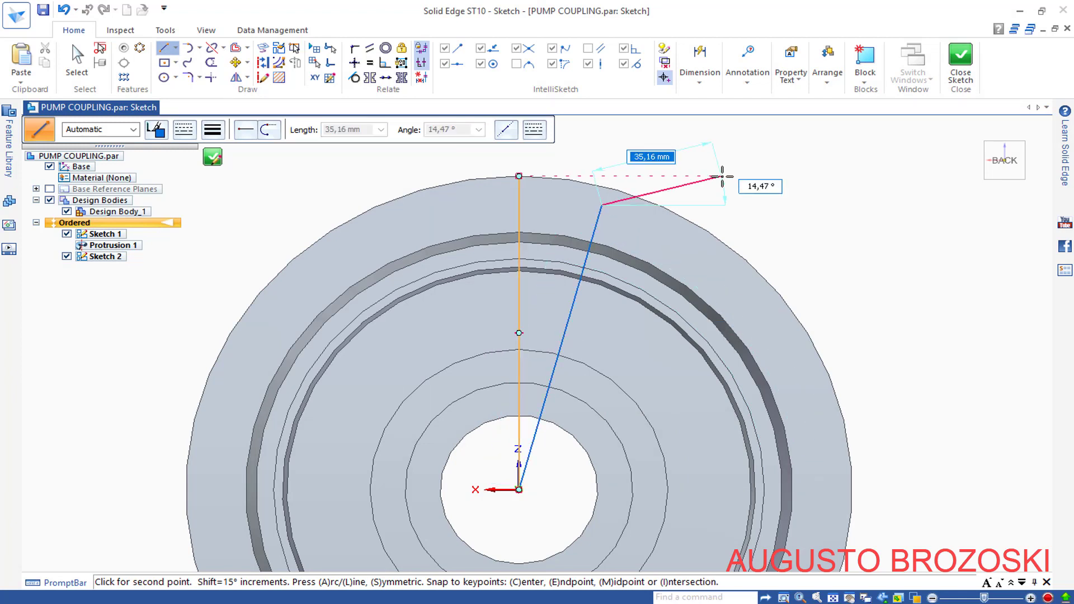
key(Escape)
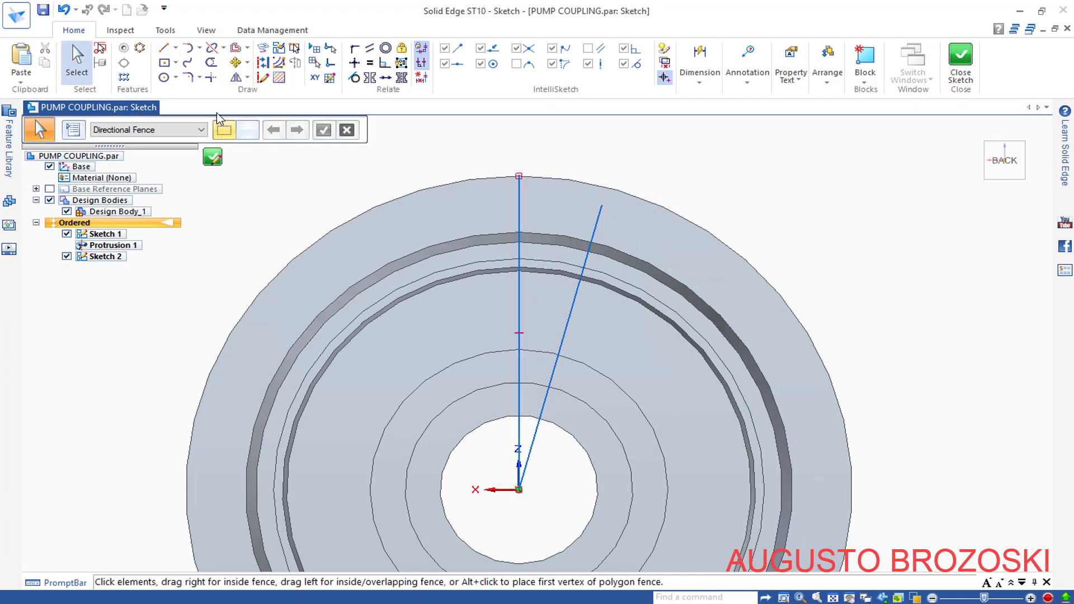
- Draw a 178,80 mm circle centred on the origin through the angled line's end
click(163, 79)
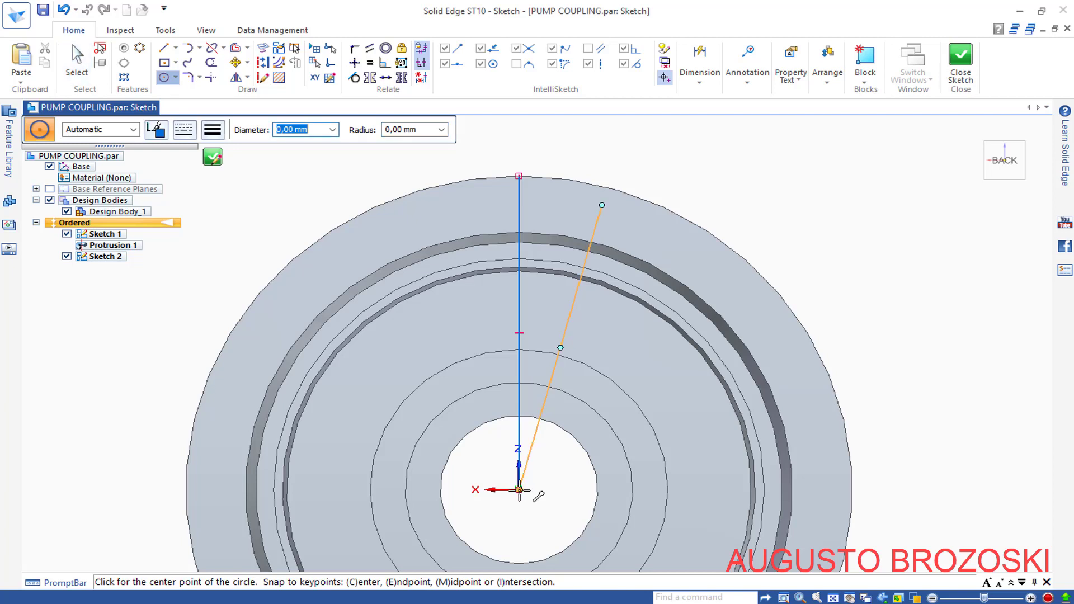
click(519, 489)
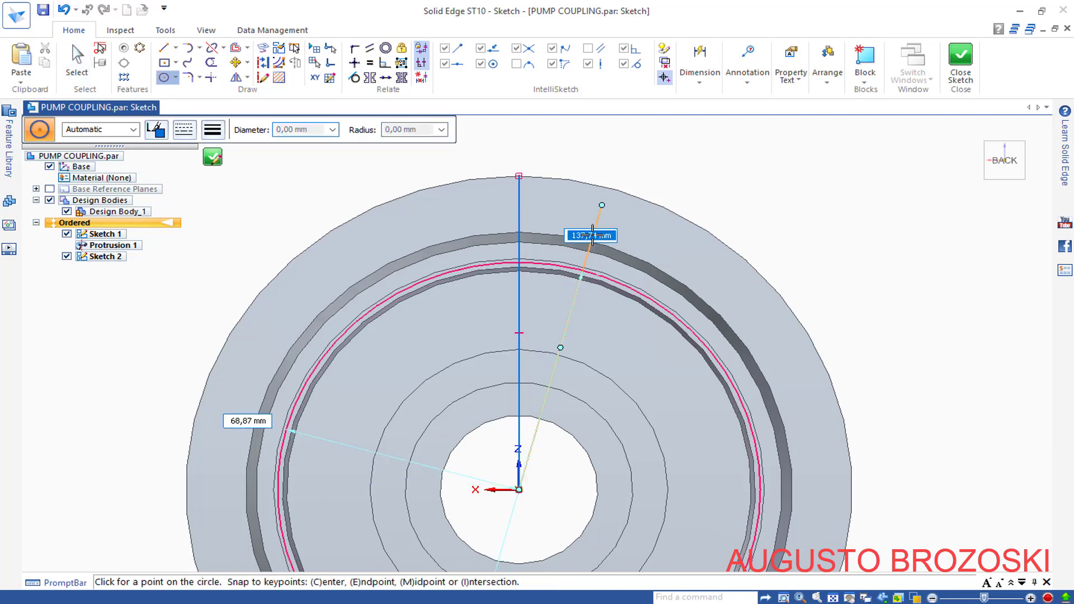
click(602, 205)
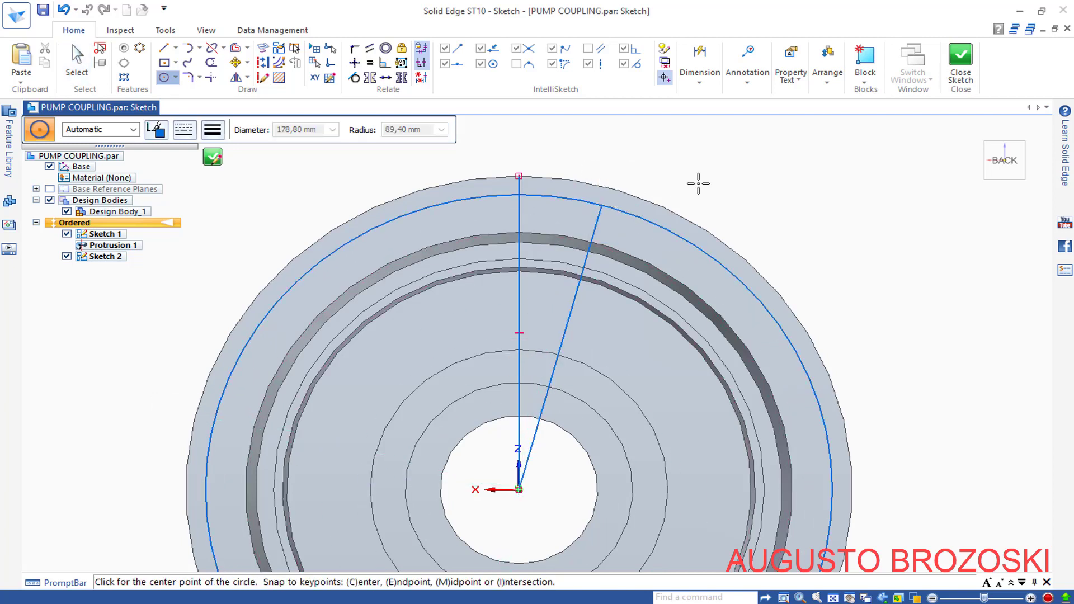
- Dimension the angle between the vertical and angled lines as 22,5°
click(706, 79)
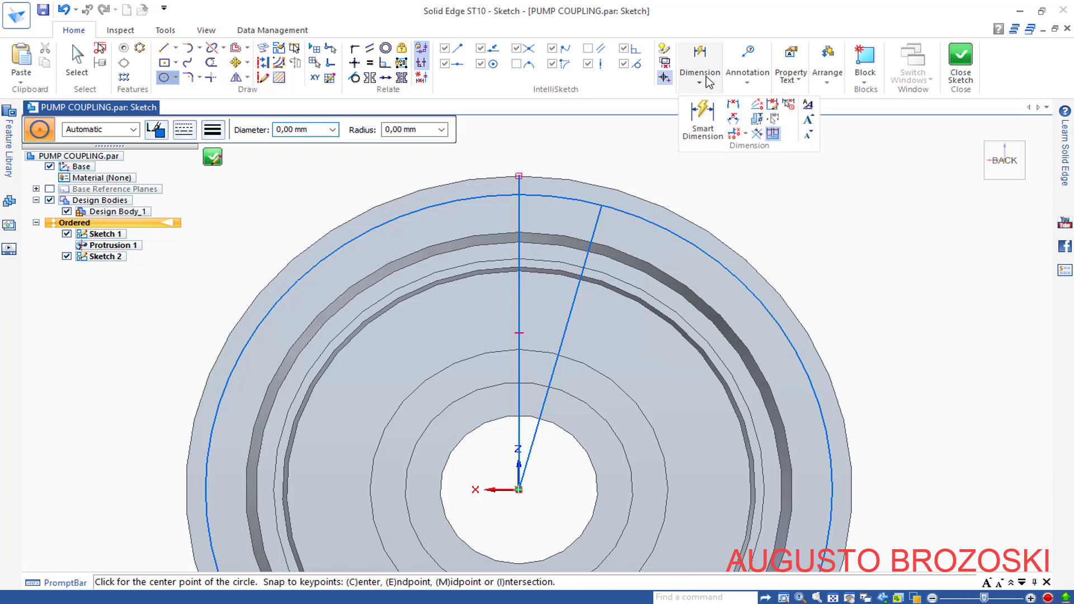
click(733, 119)
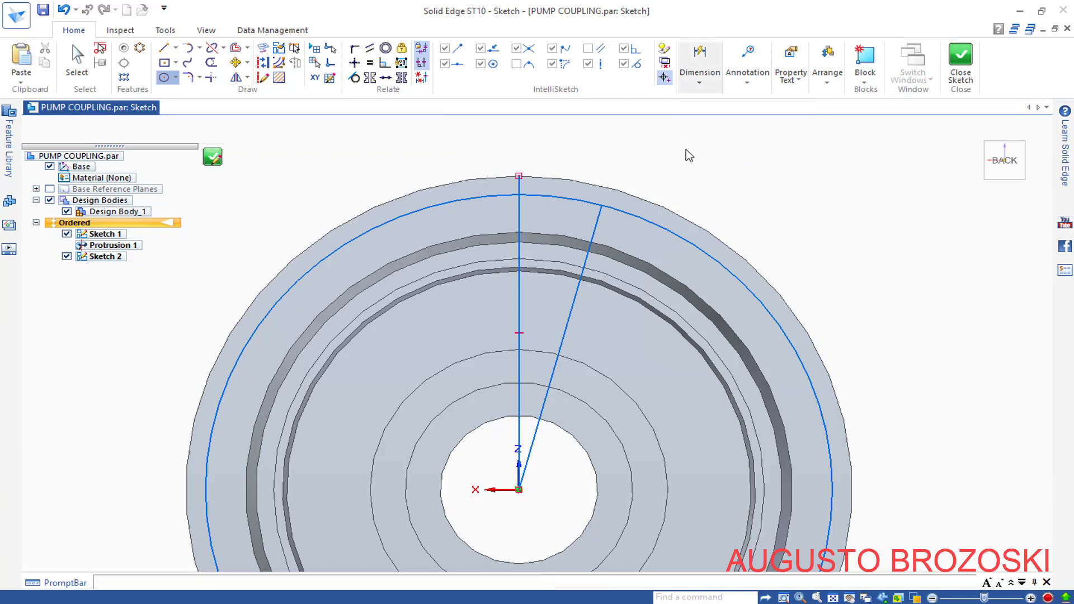
click(518, 214)
click(594, 222)
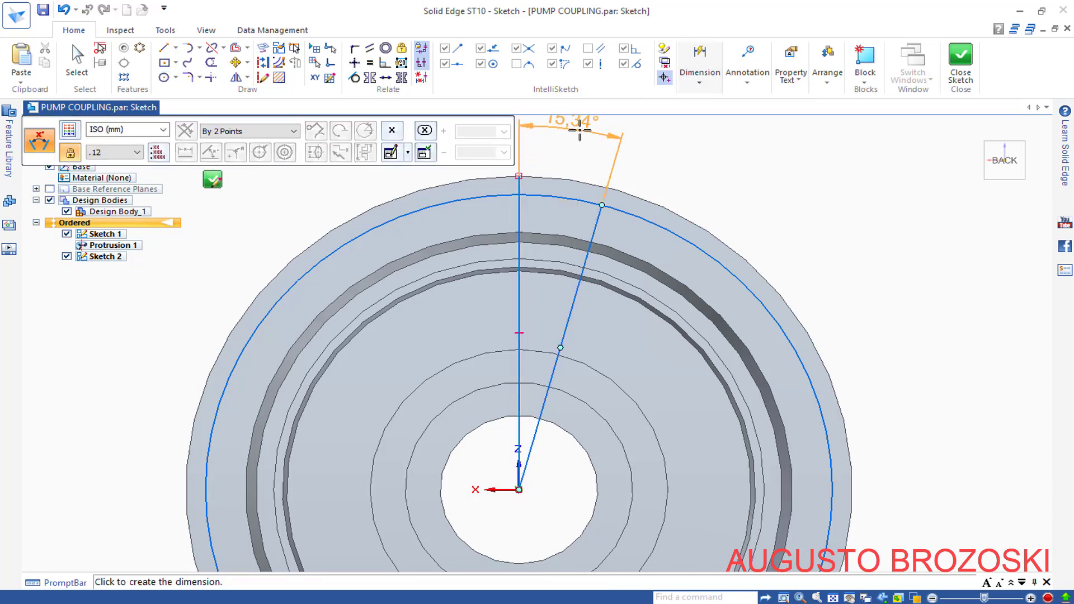
click(579, 182)
text(2)
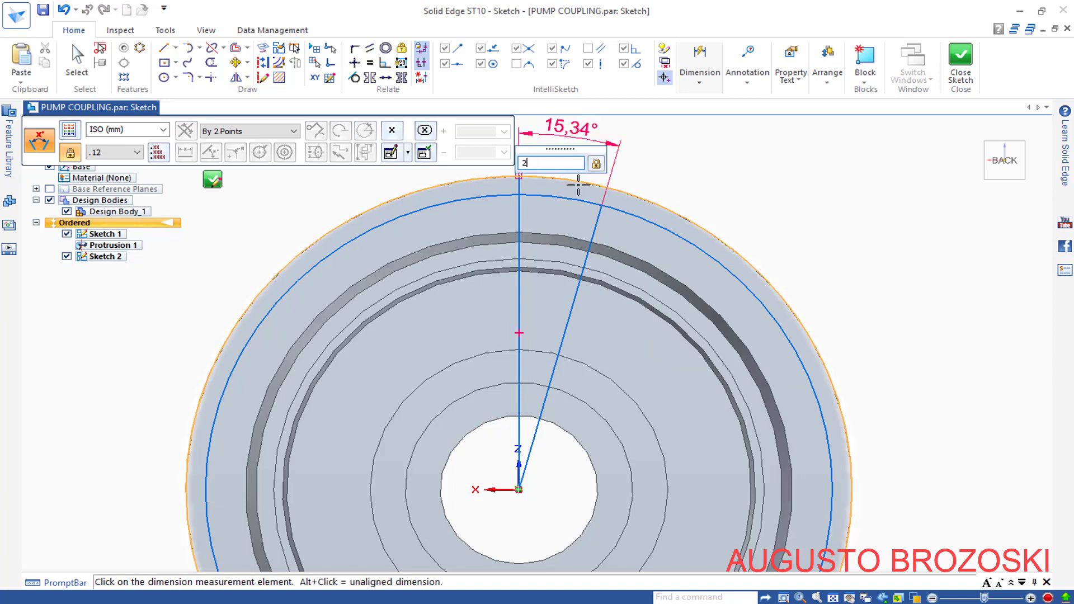
text(,5)
key(Return)
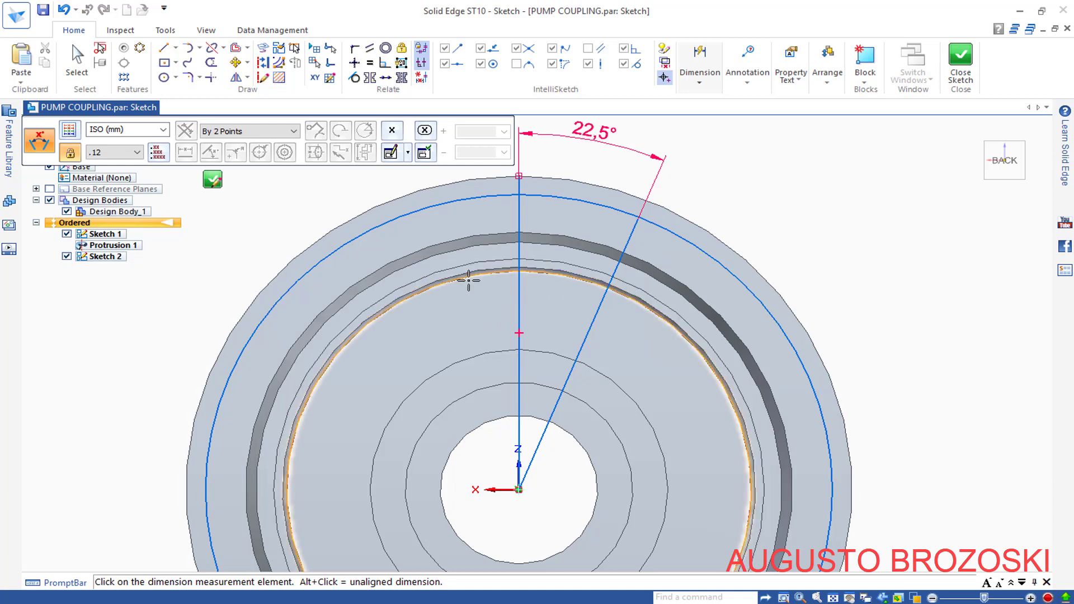
- Draw two short boss side lines hanging inward from the outer circle
click(163, 47)
scroll(606, 225, up, 2)
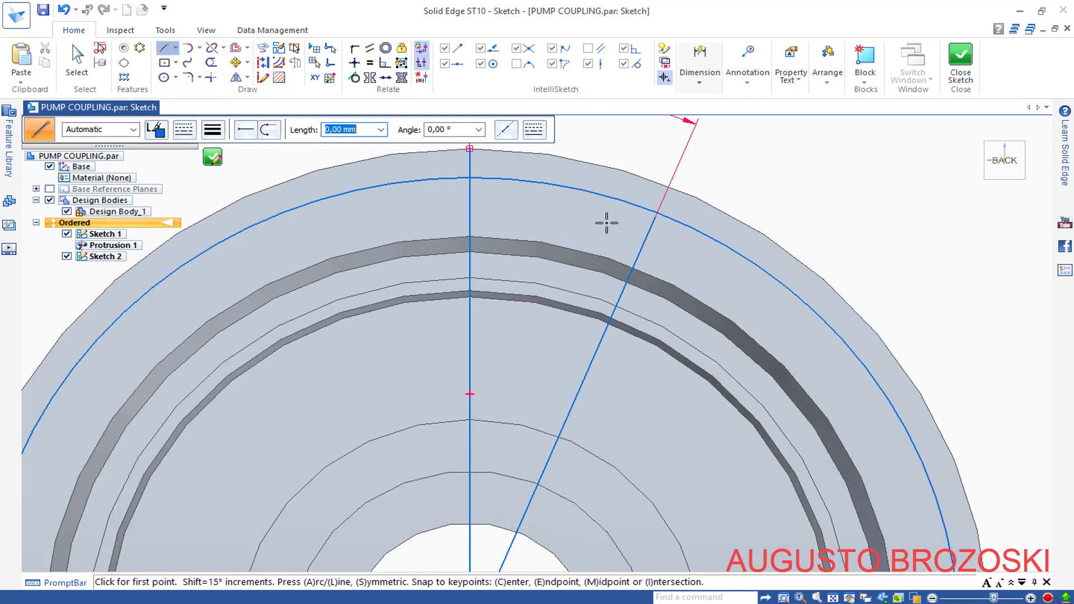
click(594, 193)
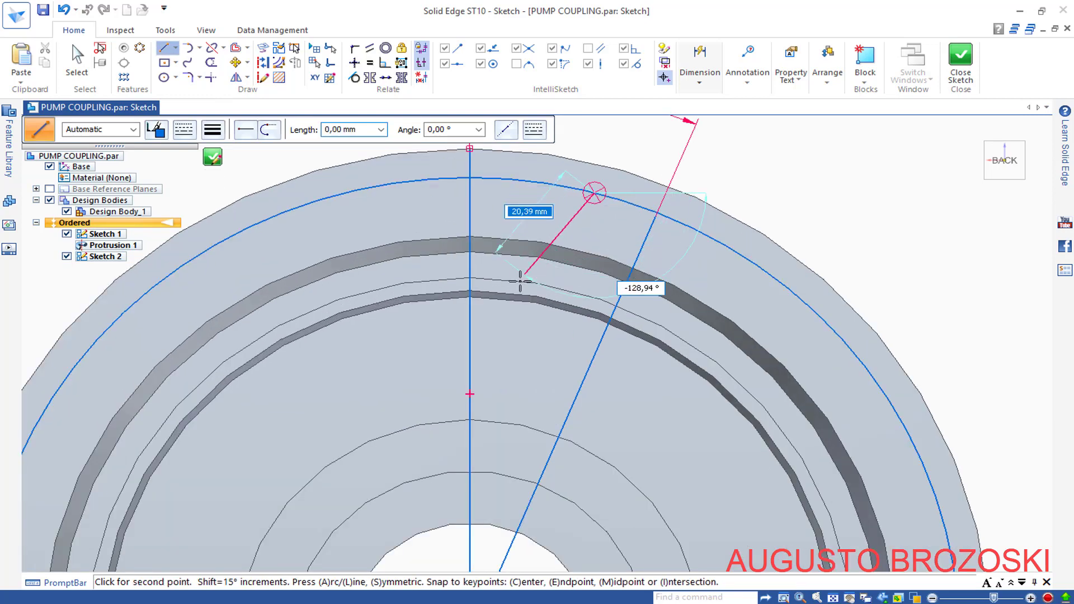
click(549, 273)
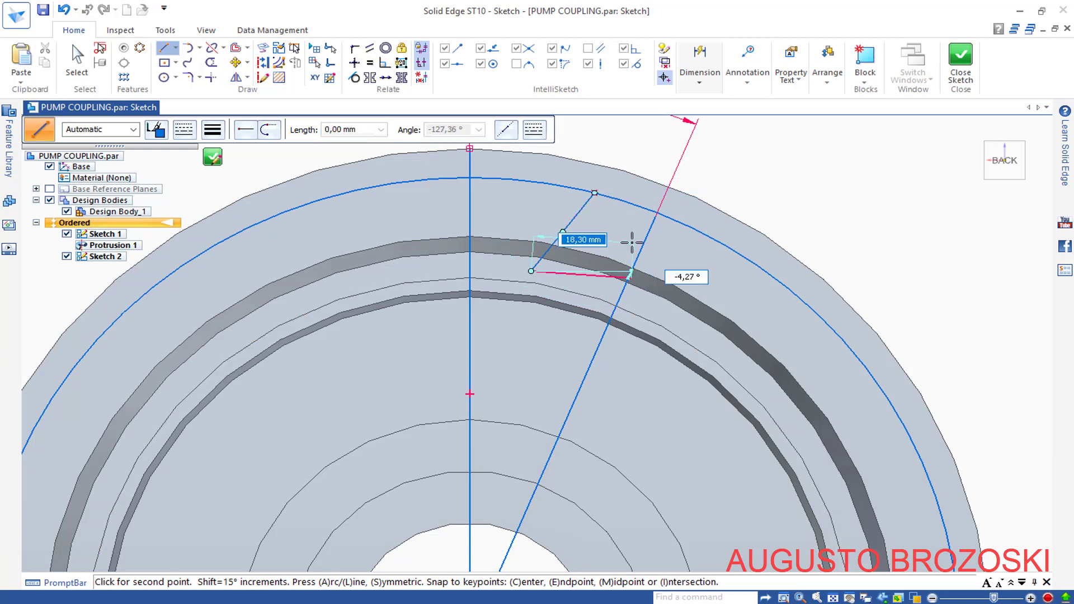
key(Escape)
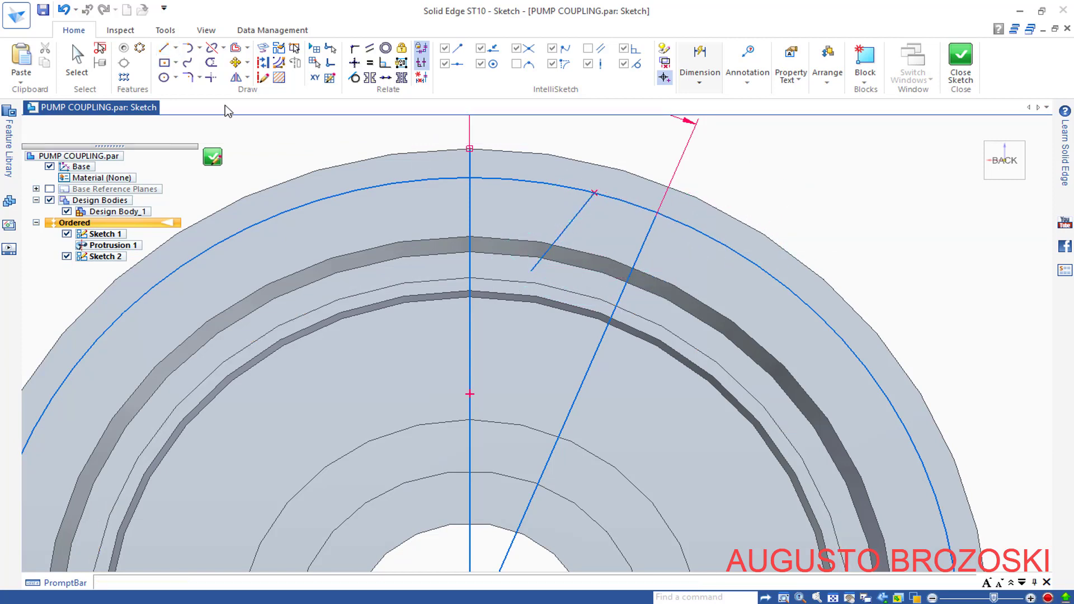
click(163, 47)
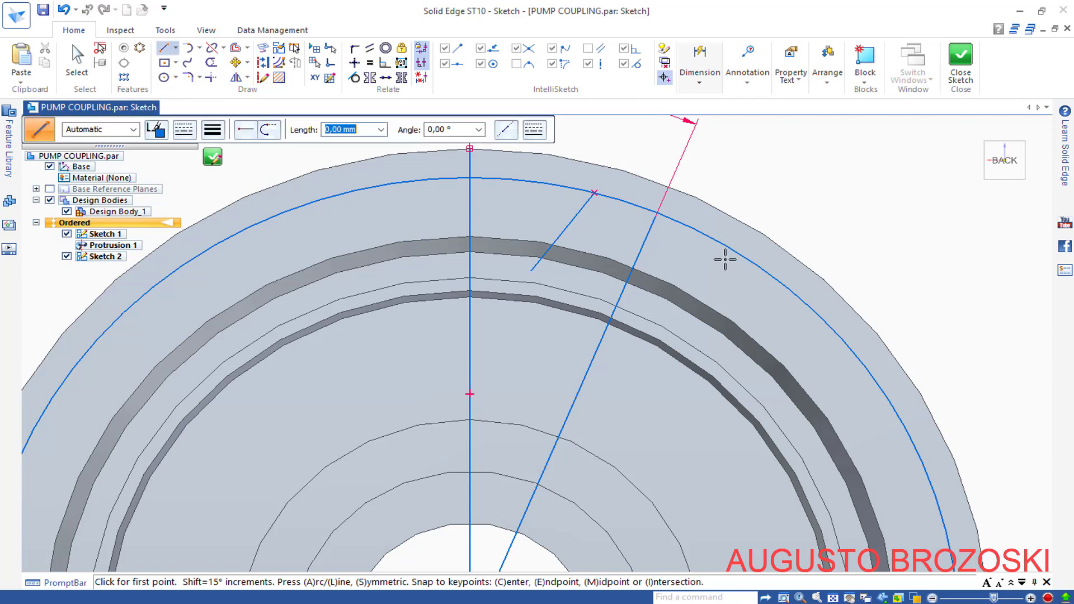
click(717, 242)
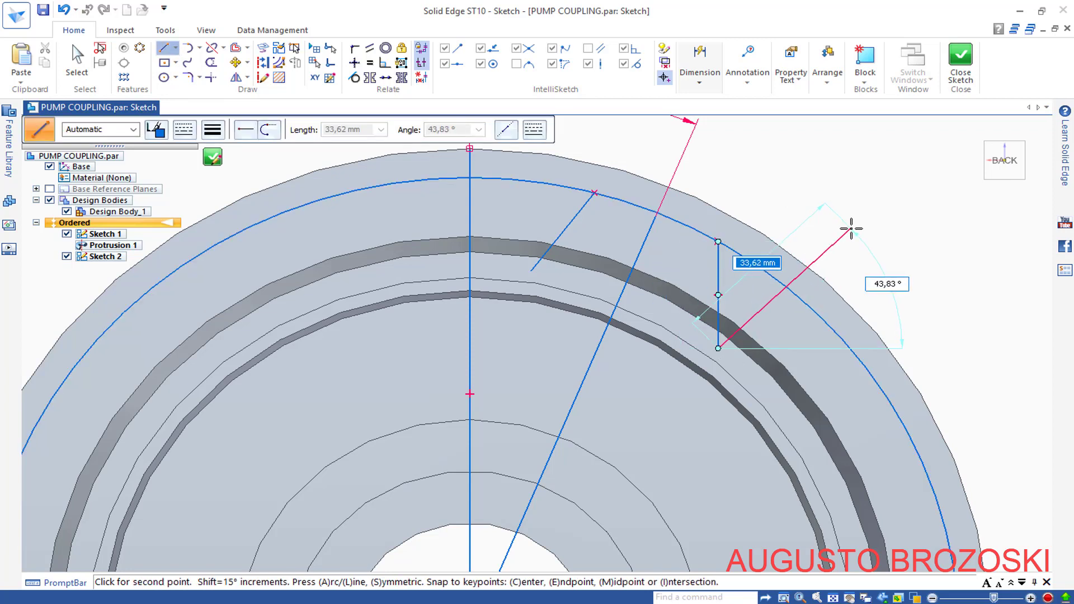
key(Escape)
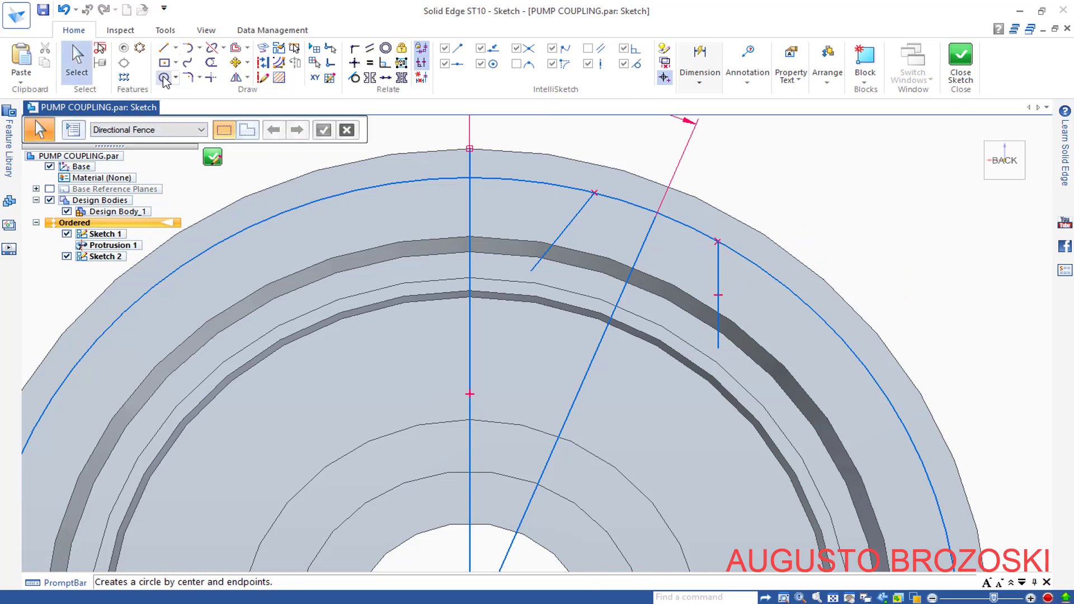
- Add a 150.05 mm diameter circle centred on the sketch origin
click(163, 77)
scroll(511, 272, up, 1)
scroll(511, 272, down, 2)
scroll(523, 359, down, 1)
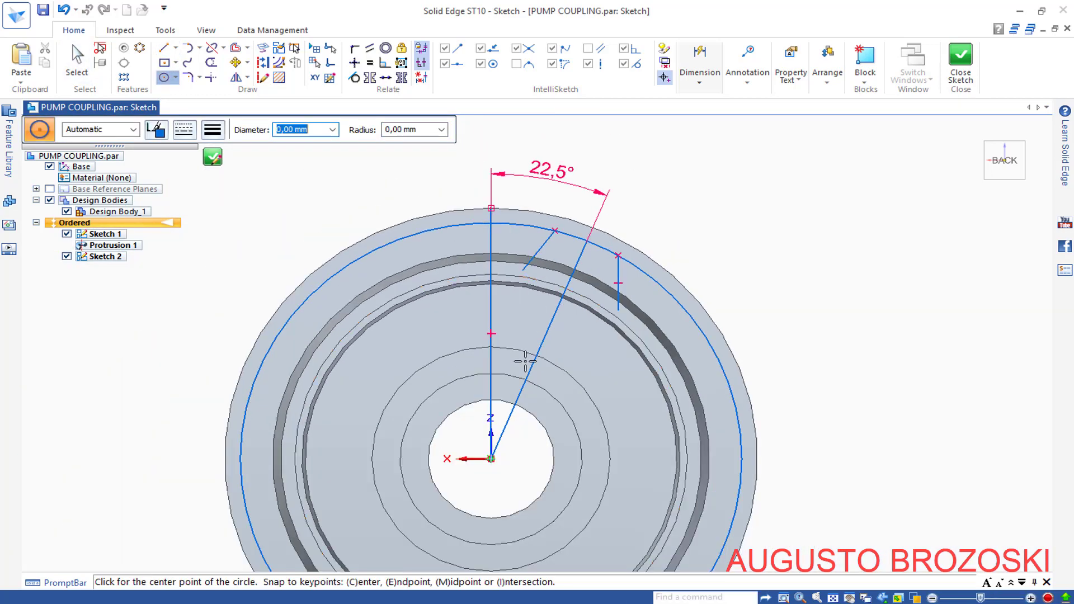
click(492, 459)
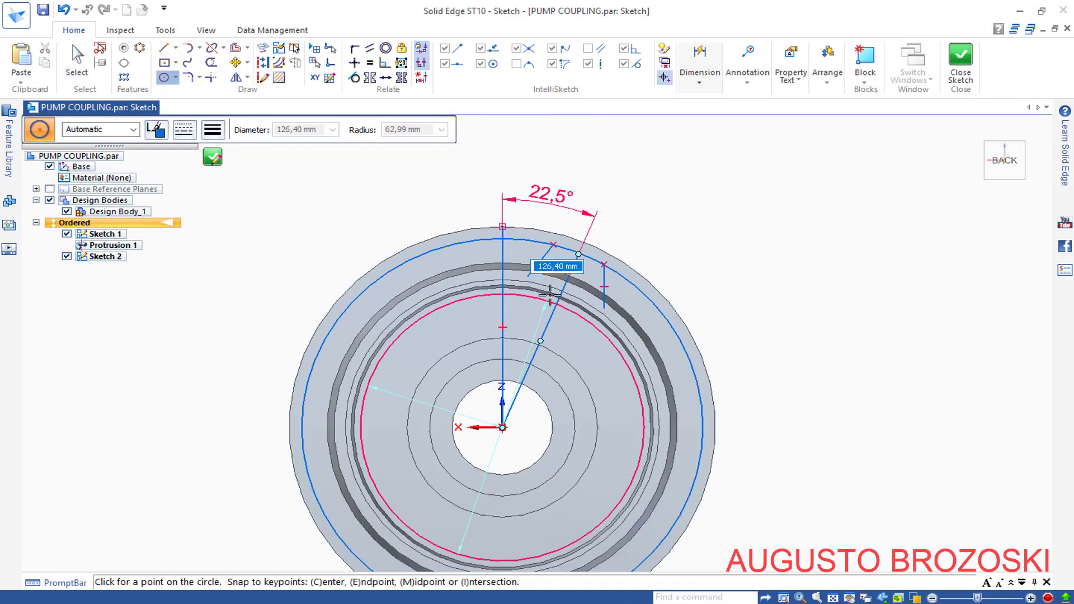
scroll(551, 263, up, 2)
scroll(557, 254, up, 1)
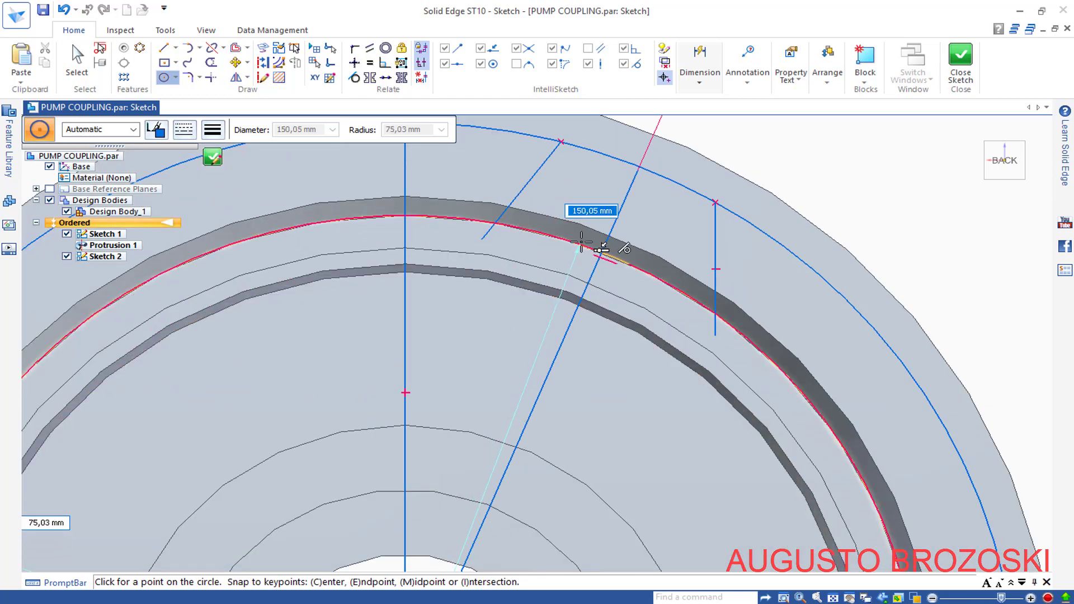
click(581, 241)
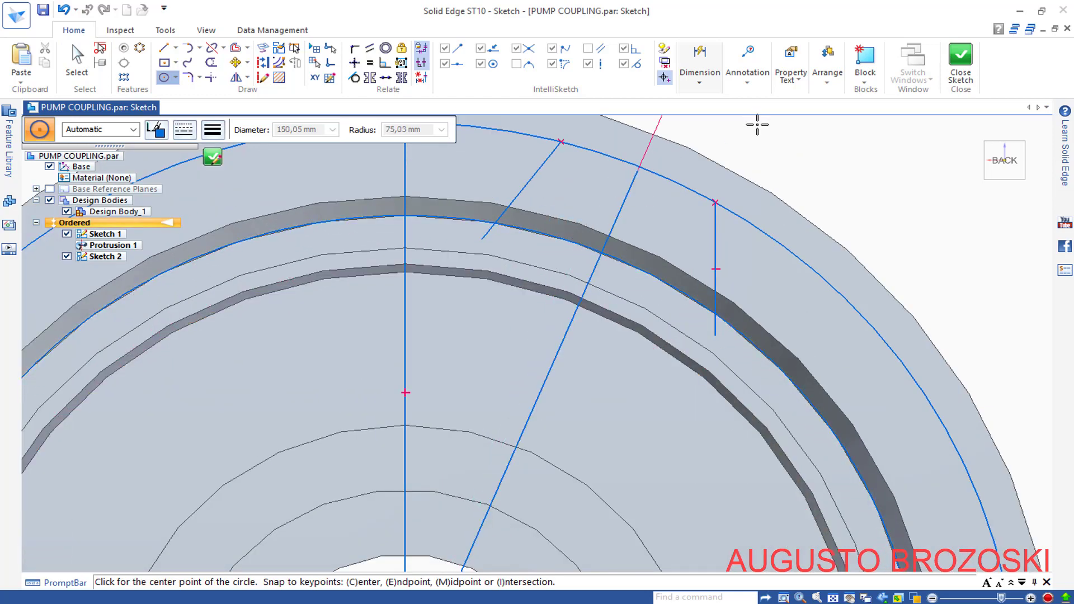
key(Escape)
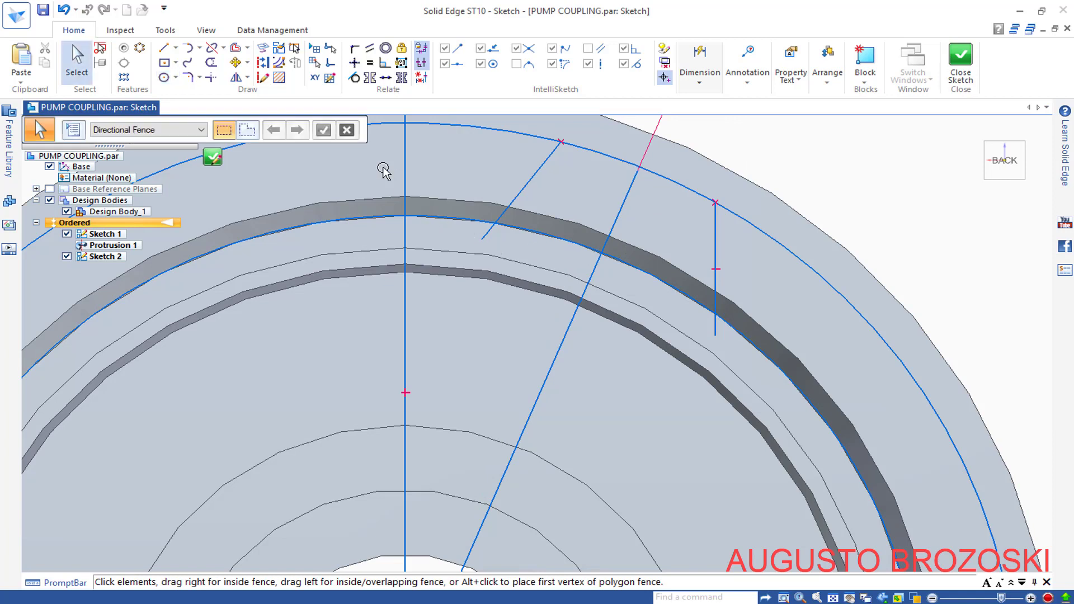
- Trim away the unwanted outer and inner arc pieces outside the boss outline
click(212, 62)
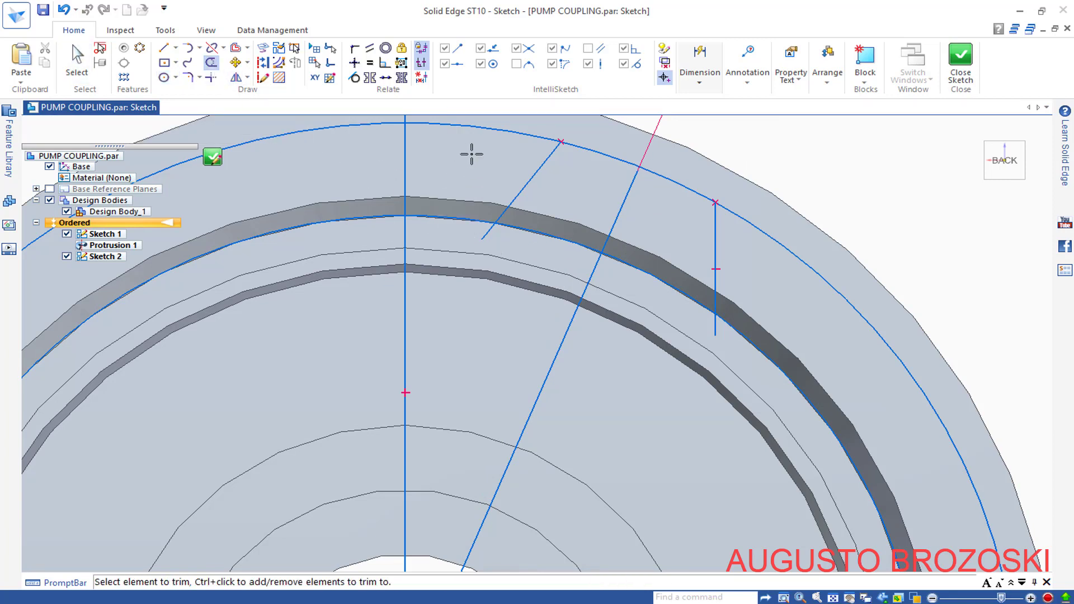
drag(512, 117, 512, 116)
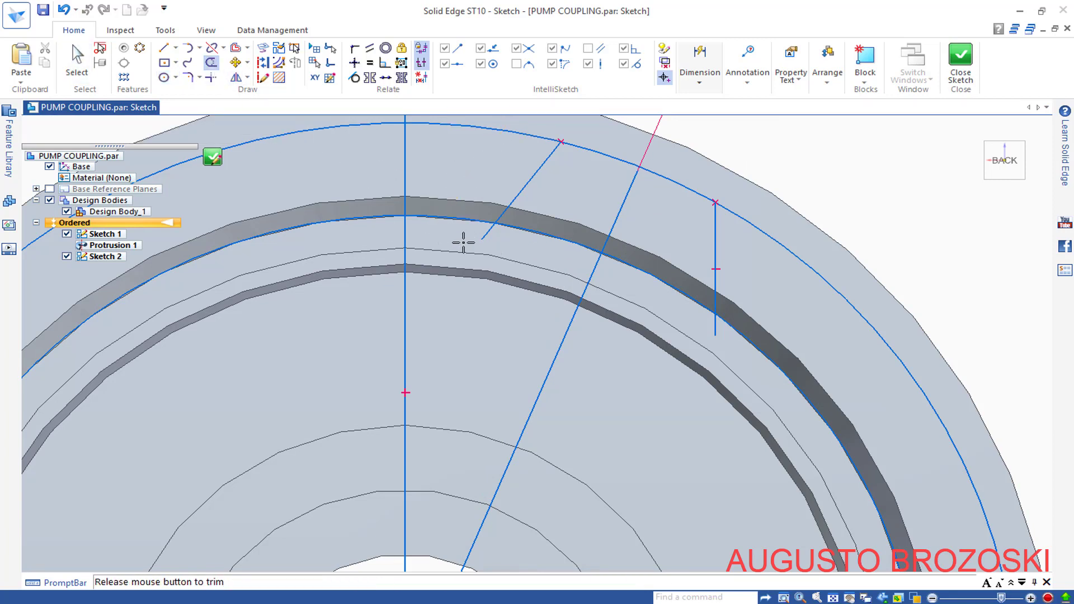
drag(463, 243, 463, 242)
drag(280, 118, 311, 239)
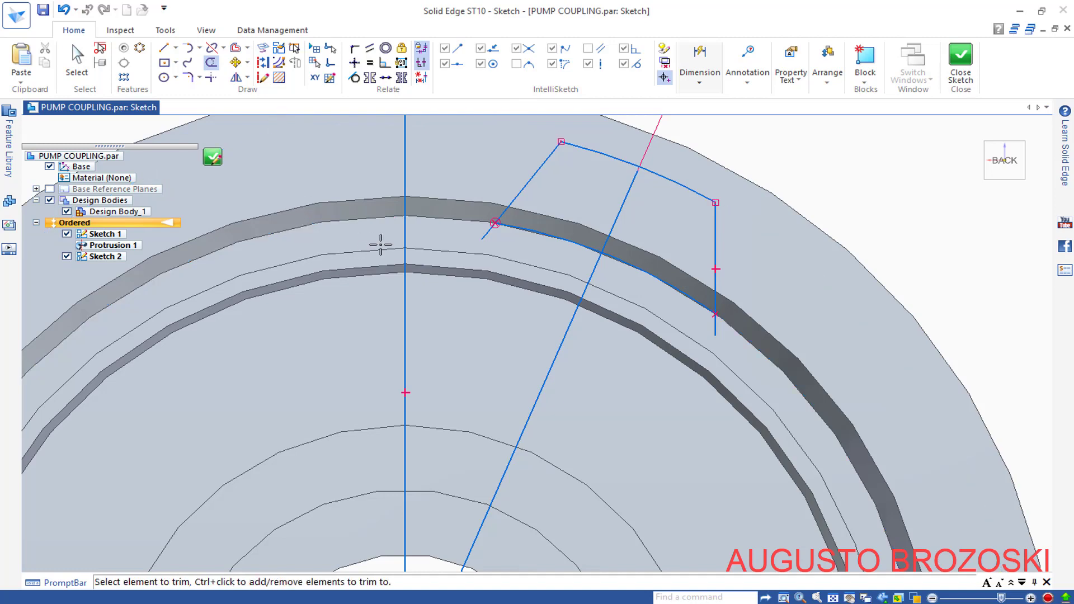
scroll(573, 309, down, 2)
scroll(556, 304, down, 3)
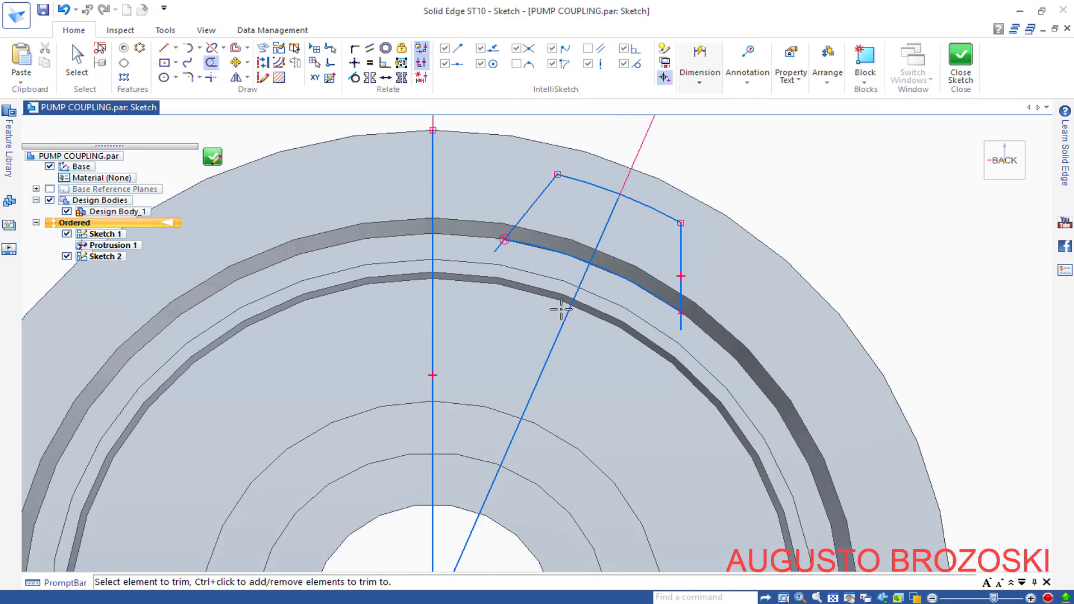
scroll(558, 307, down, 3)
scroll(553, 458, up, 2)
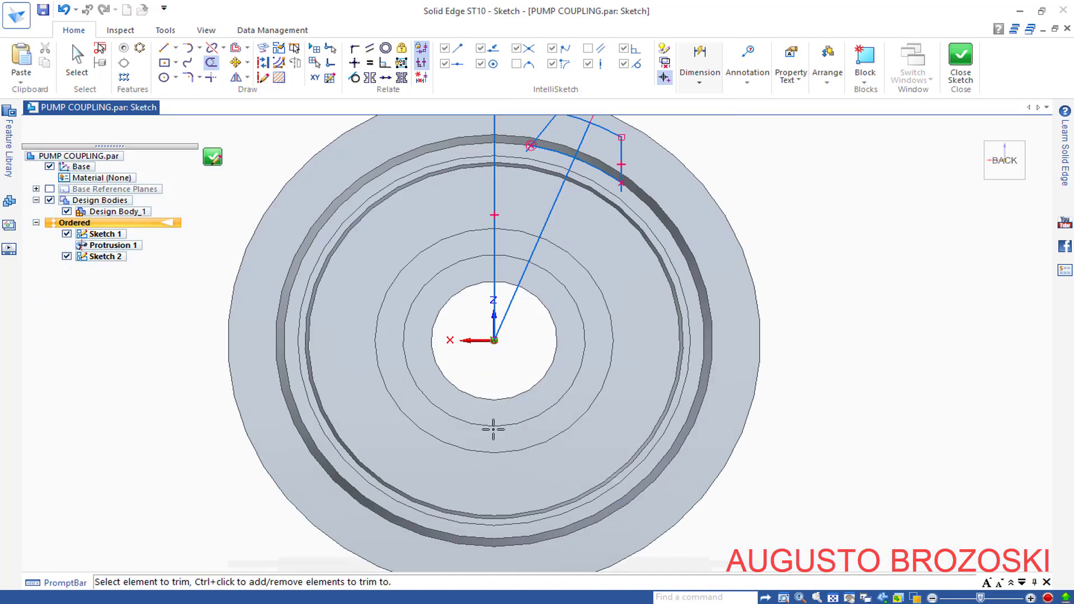
scroll(537, 232, down, 3)
scroll(557, 168, up, 3)
scroll(573, 192, up, 2)
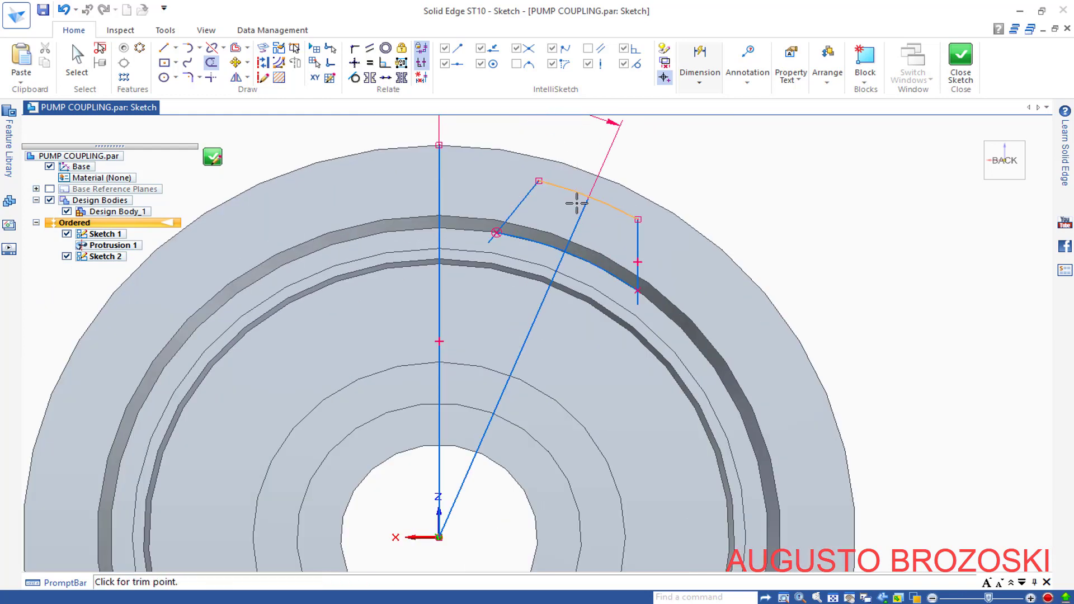
scroll(576, 202, up, 3)
- Trim the two lines' lower tails and make the slanted line construction geometry
drag(367, 300, 359, 288)
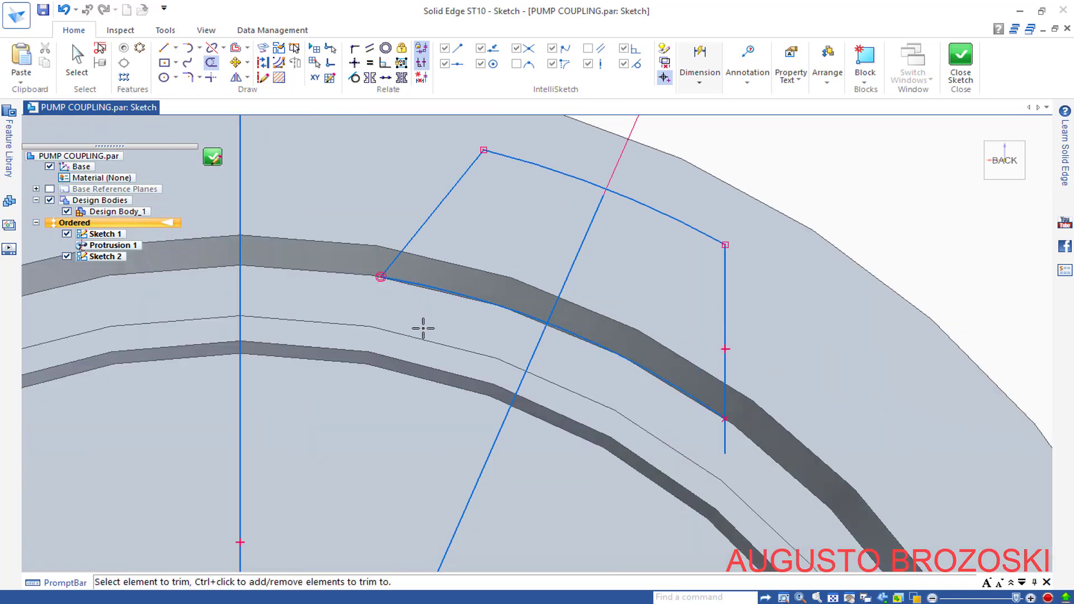
drag(724, 434, 754, 449)
key(Escape)
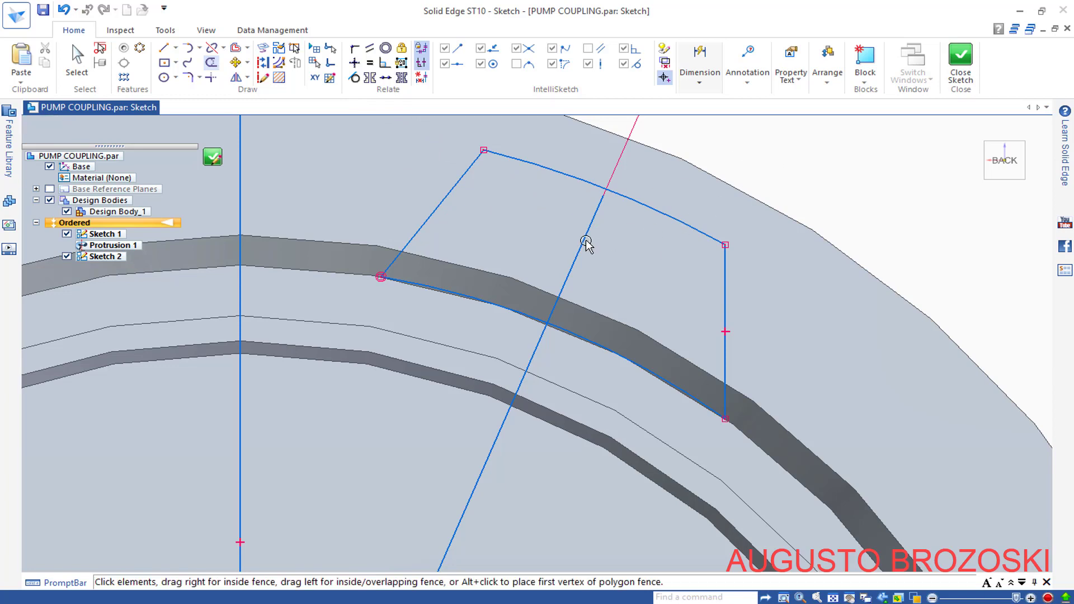
click(586, 242)
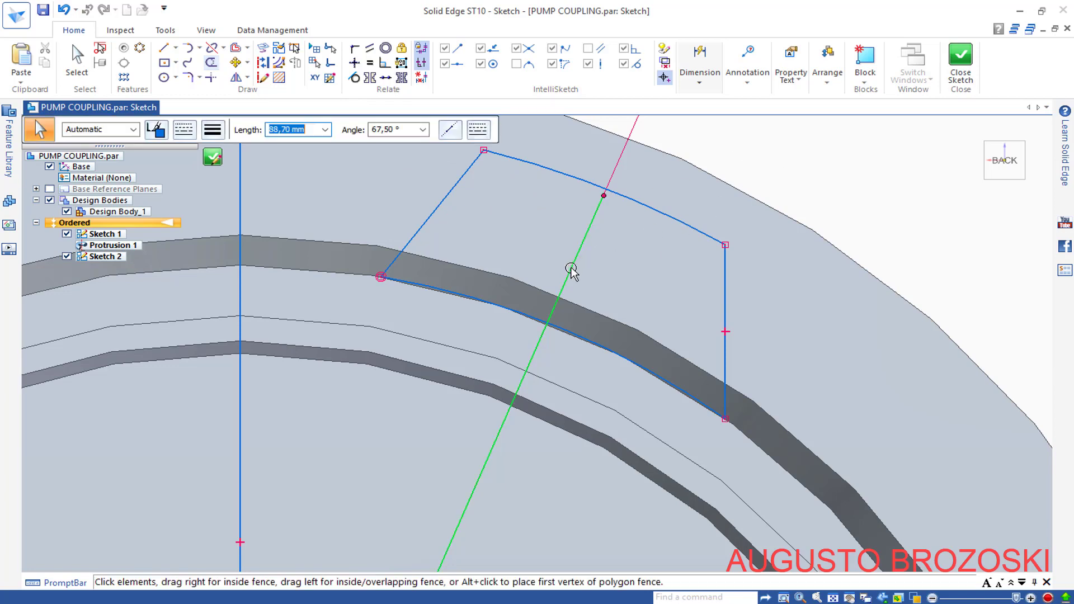
click(265, 66)
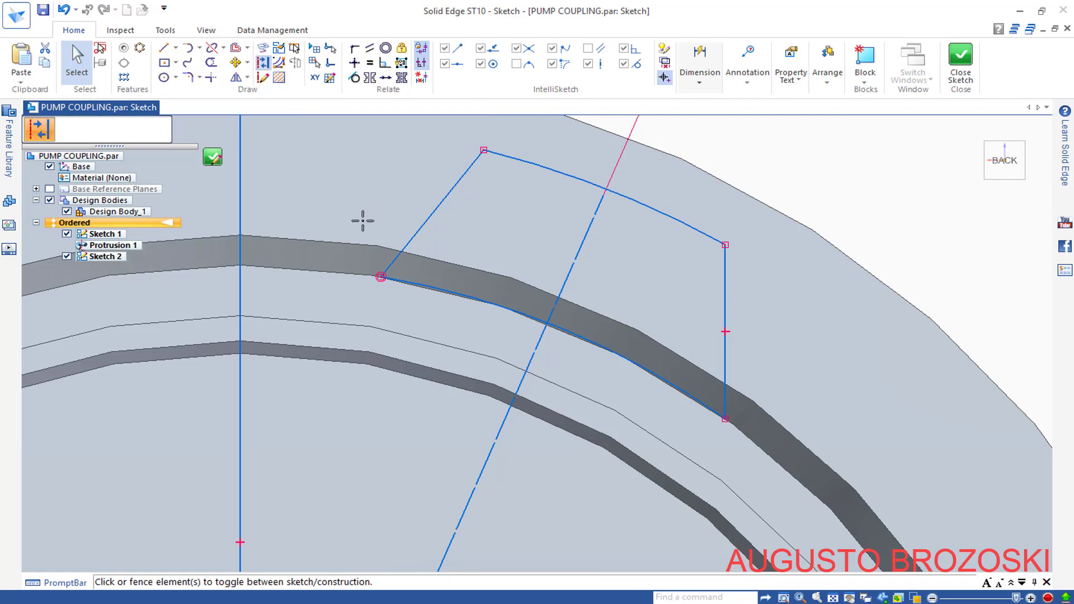
- Toggle the vertical line's construction state, then make the slanted radial line dashed construction
click(238, 285)
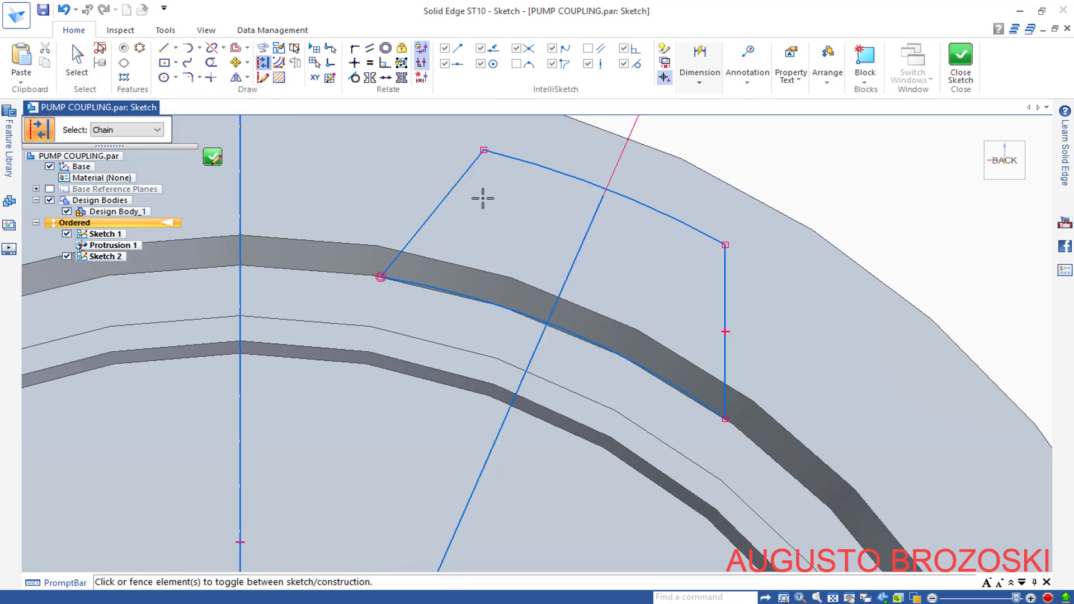
scroll(730, 189, up, 1)
scroll(700, 199, down, 2)
scroll(658, 224, down, 2)
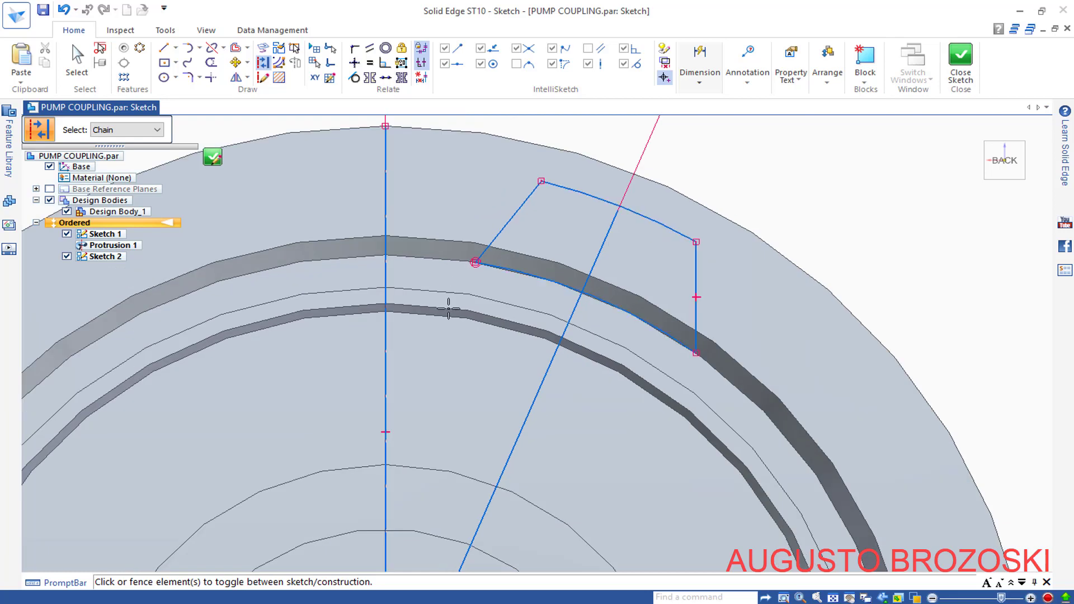
key(Escape)
scroll(426, 389, up, 1)
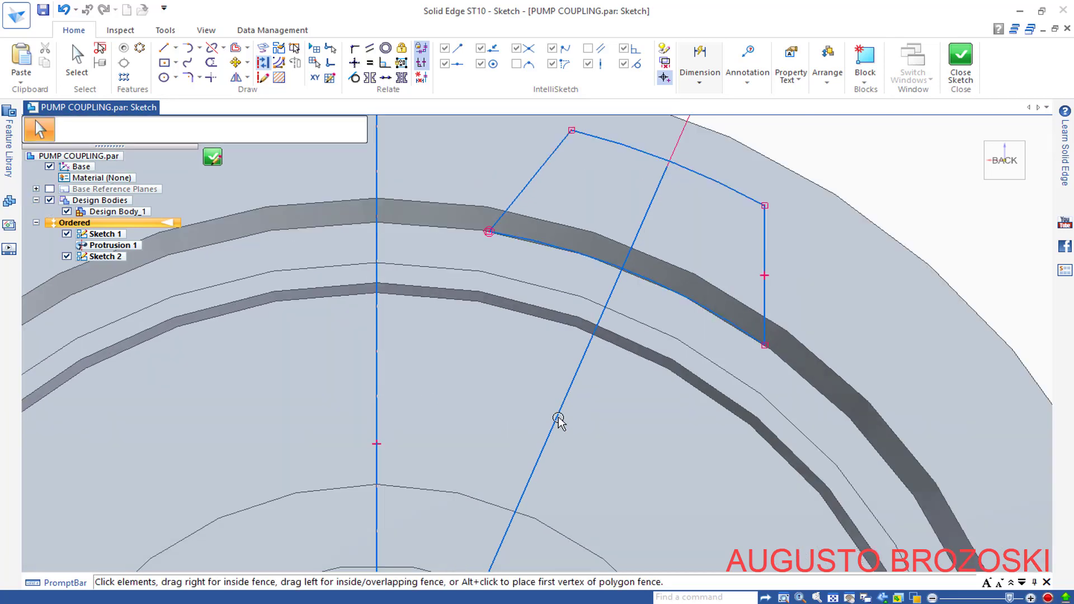
click(566, 397)
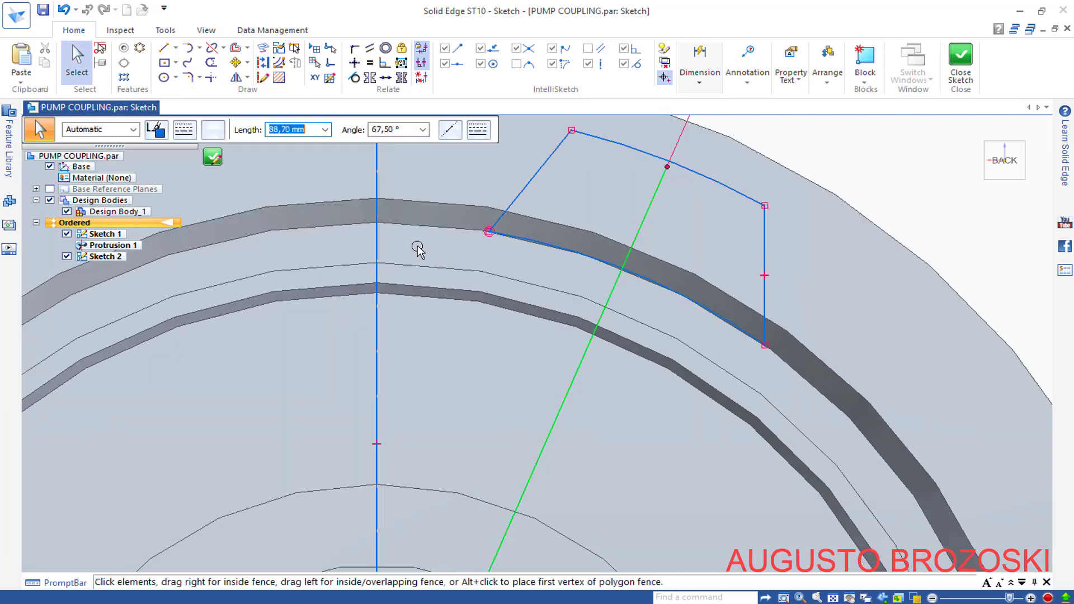
click(262, 62)
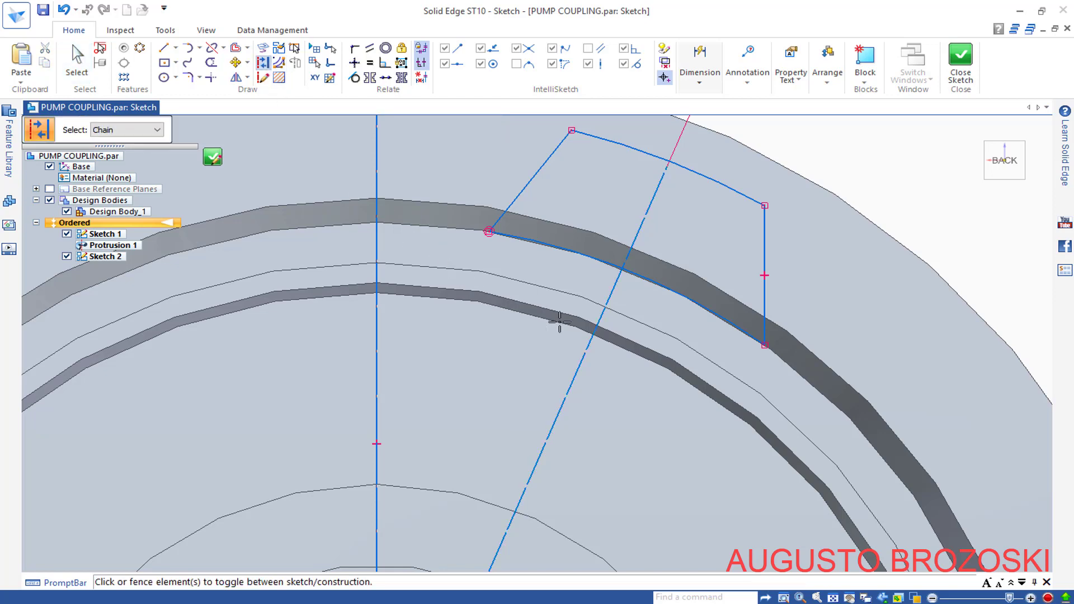
scroll(503, 332, up, 1)
scroll(496, 341, down, 2)
scroll(496, 340, down, 1)
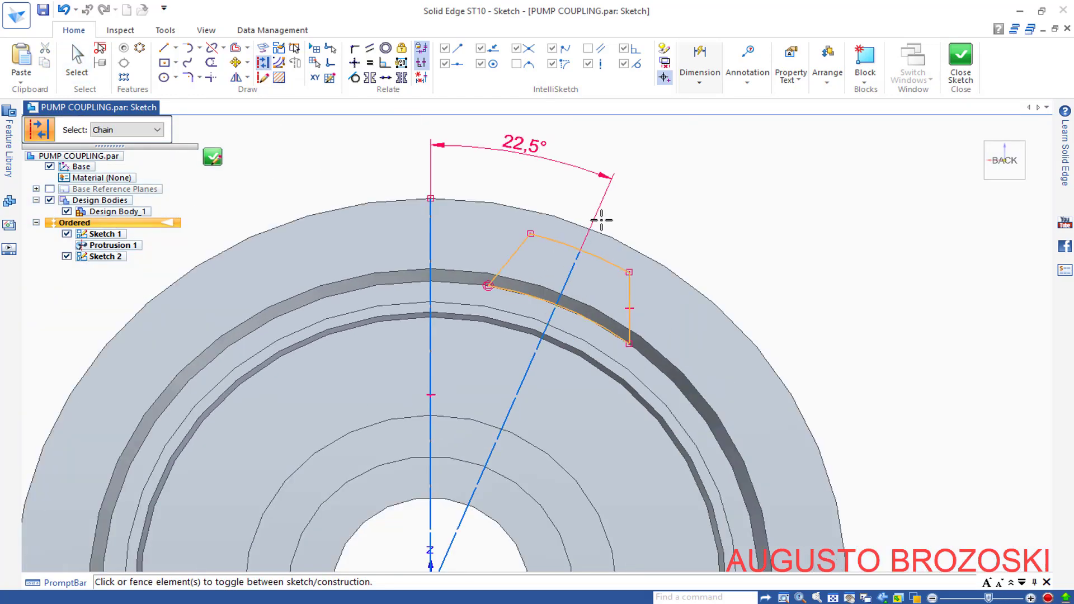
scroll(601, 220, up, 2)
- Dimension the outer arc at radius 92 mm and add a radial dimension at its right end
click(705, 73)
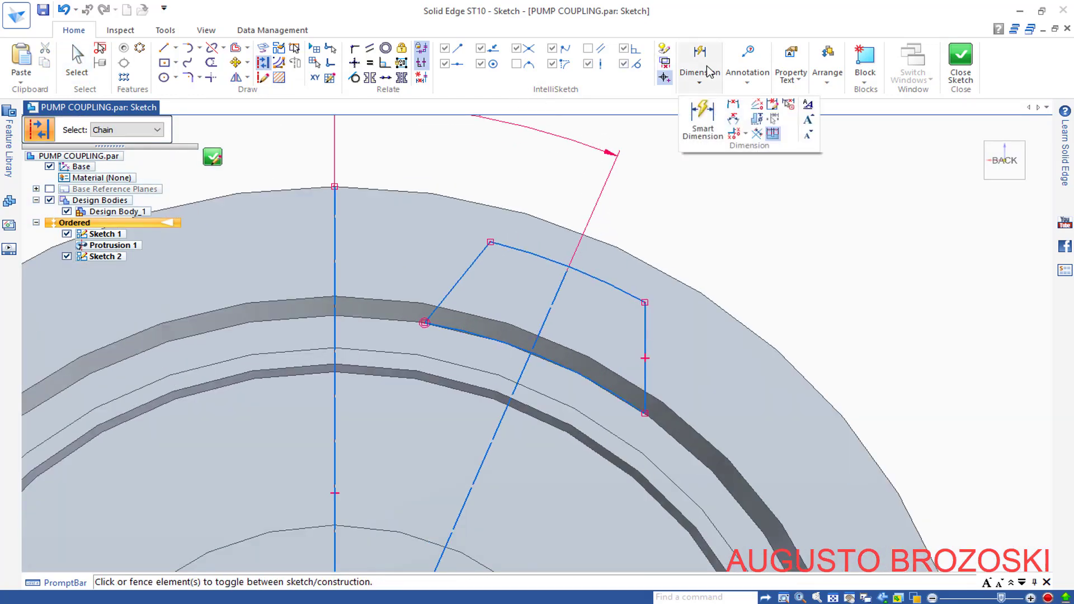
click(706, 115)
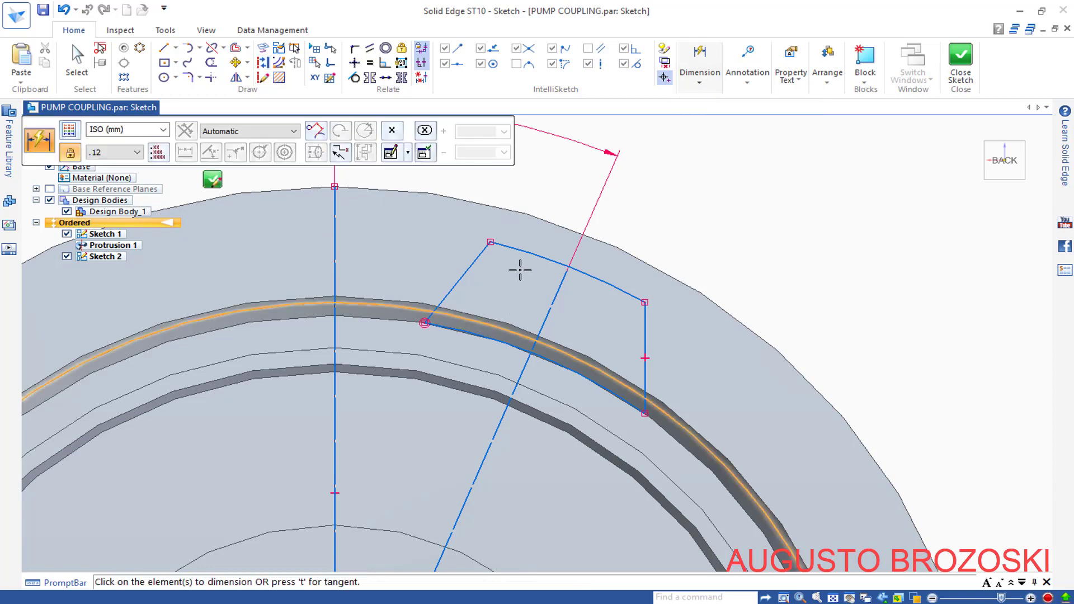
click(539, 259)
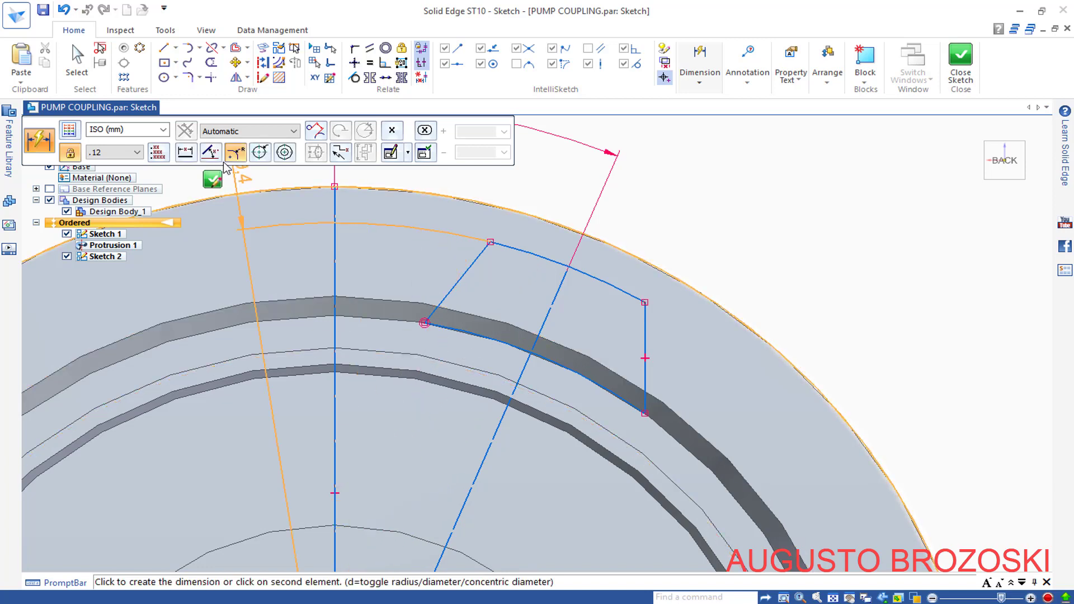
click(453, 436)
text(92)
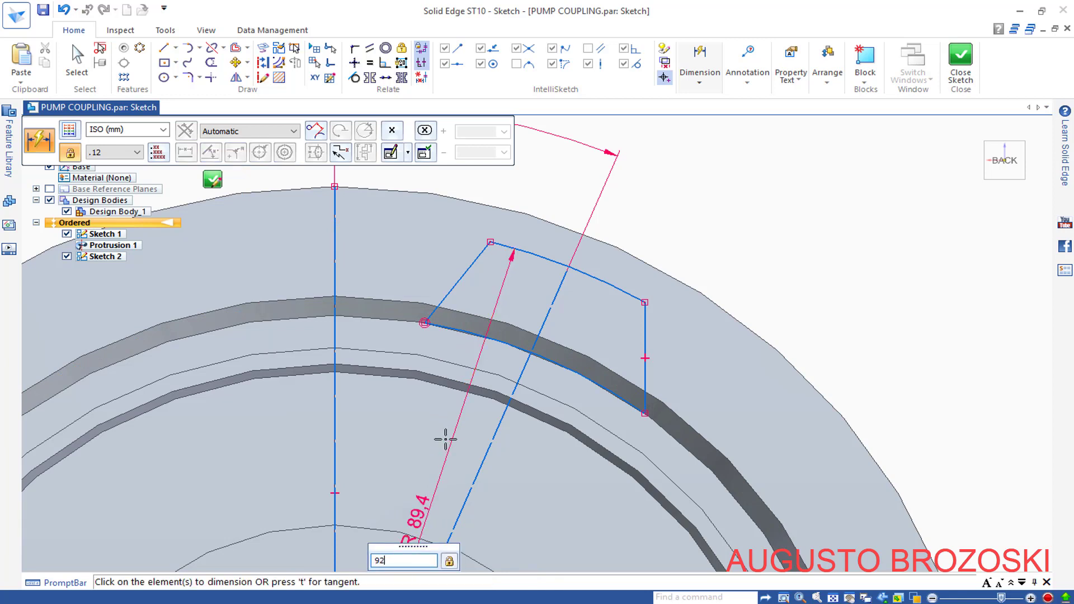
key(Return)
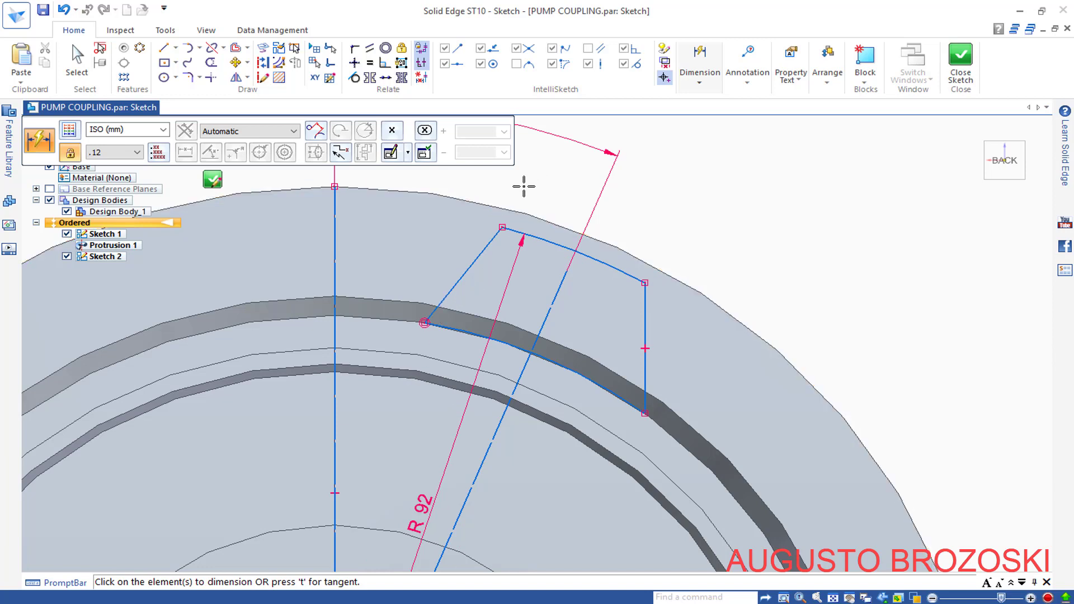
click(502, 229)
click(641, 272)
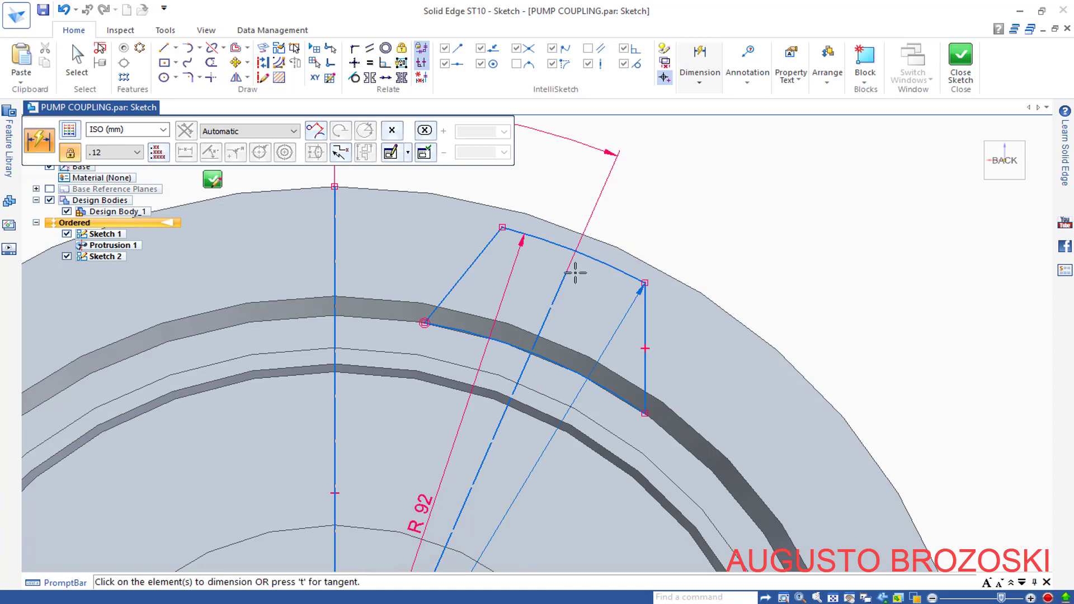
key(Escape)
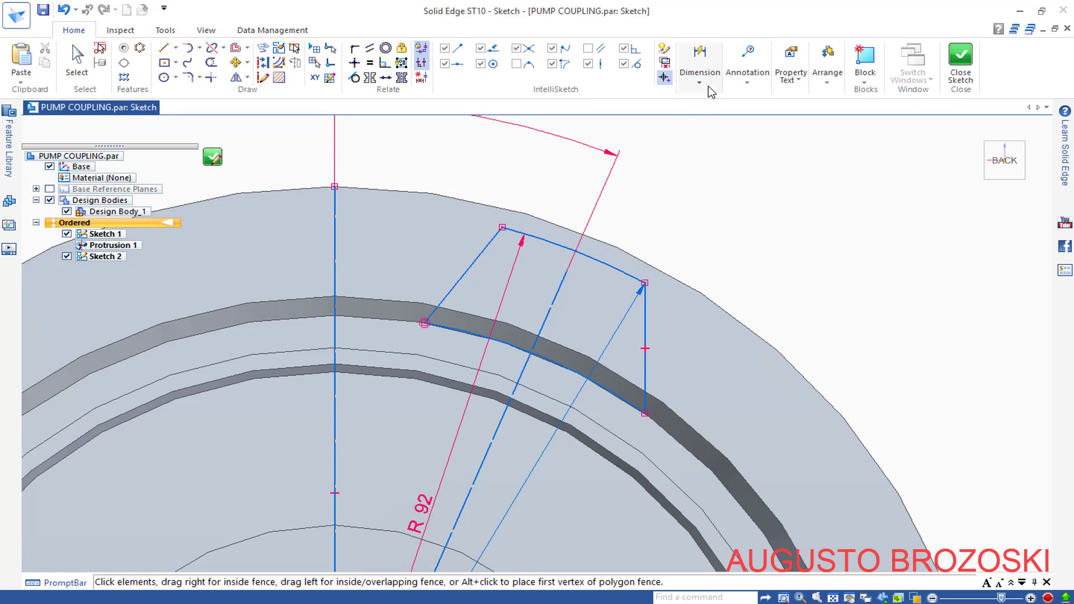
- Set the distance between the arc's endpoints to a 20 width dimension
click(703, 85)
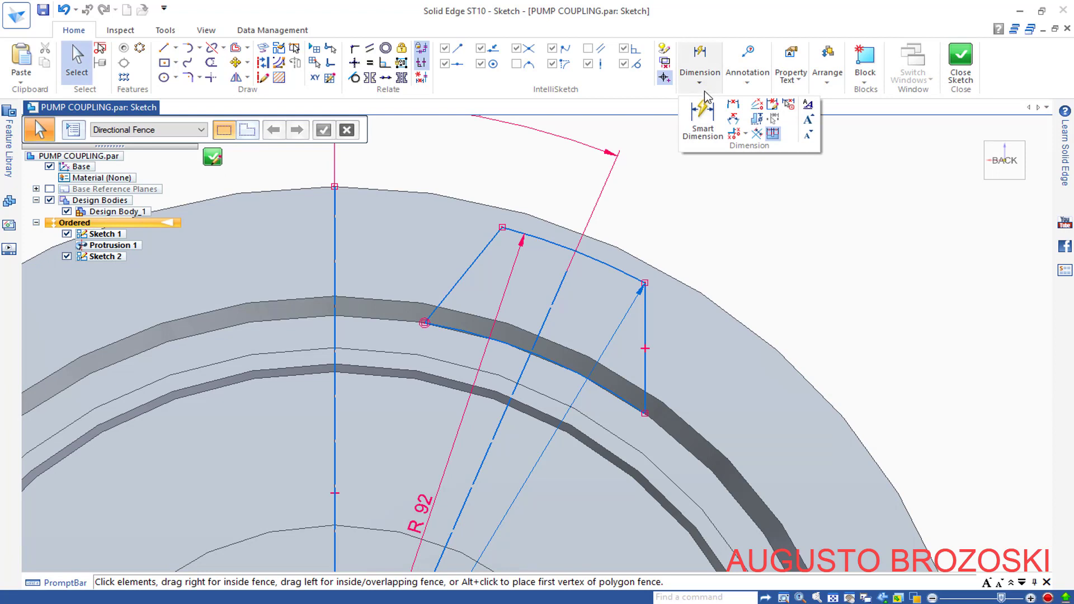
click(733, 110)
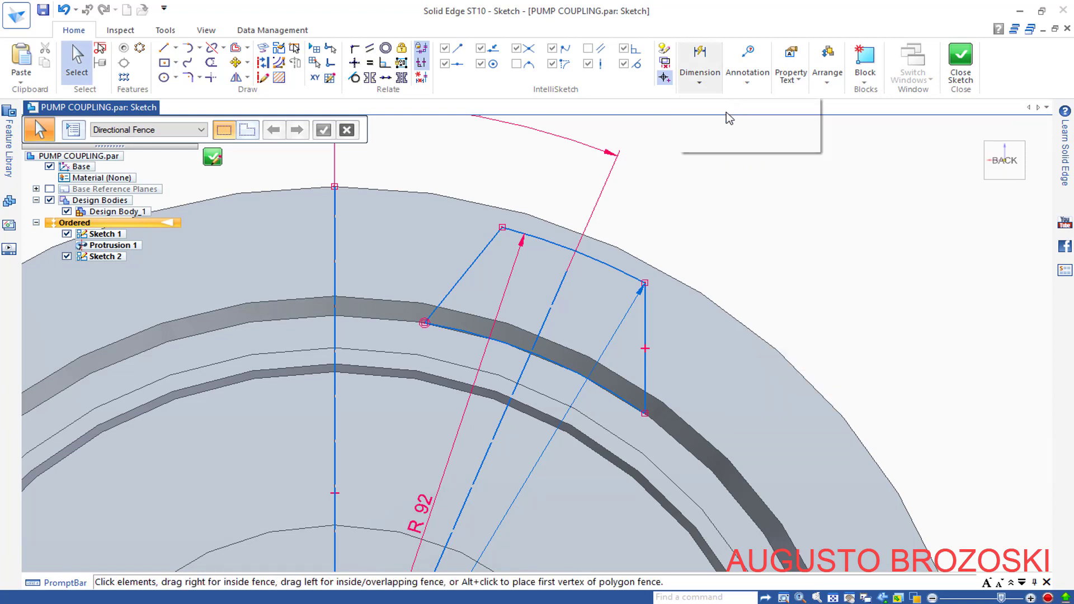
click(503, 227)
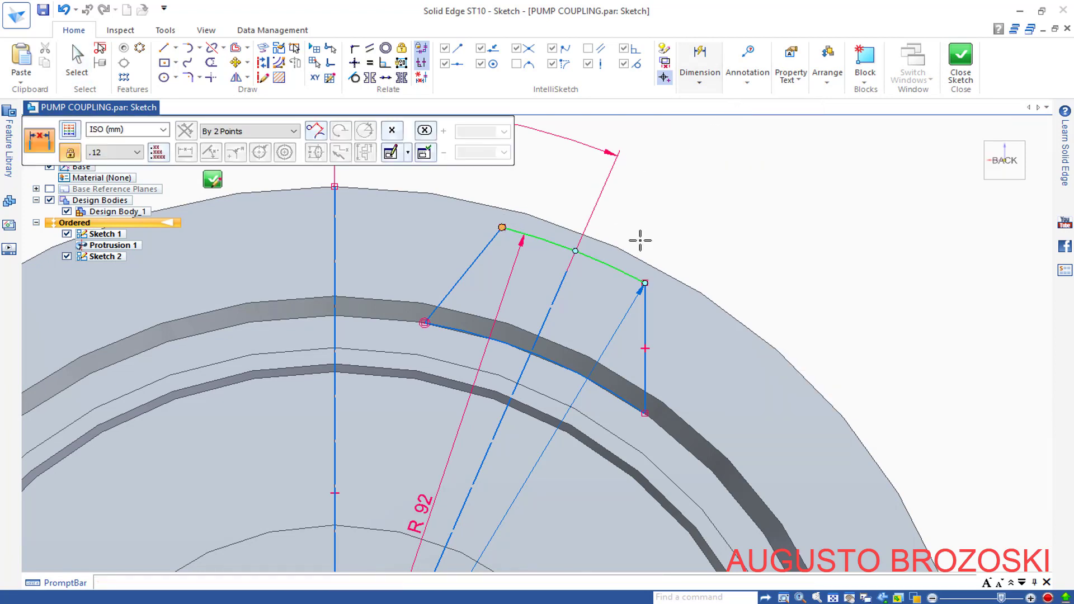
click(645, 282)
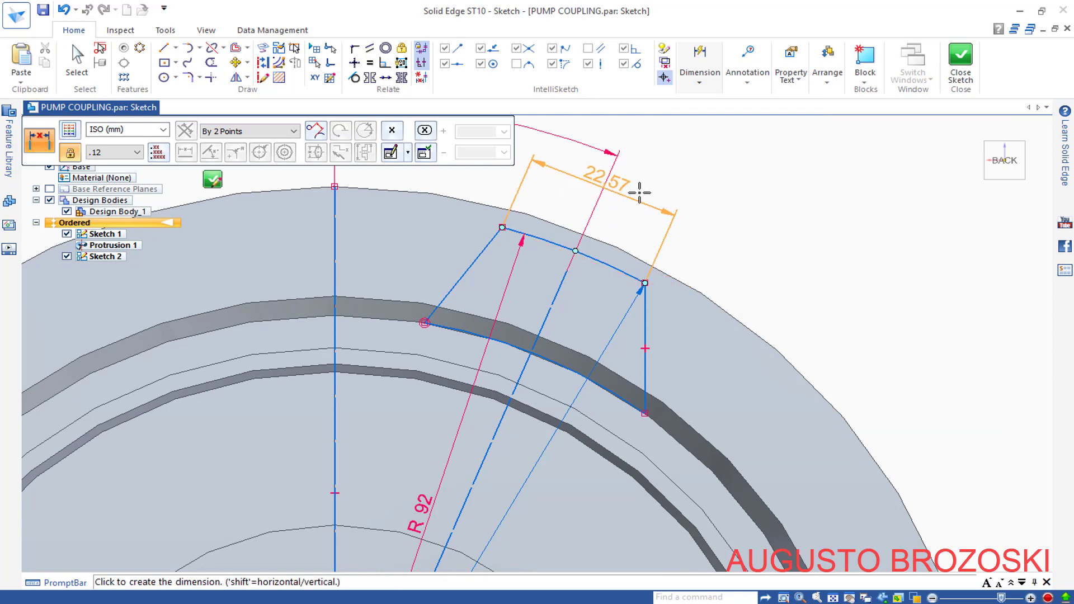
click(636, 198)
text(20)
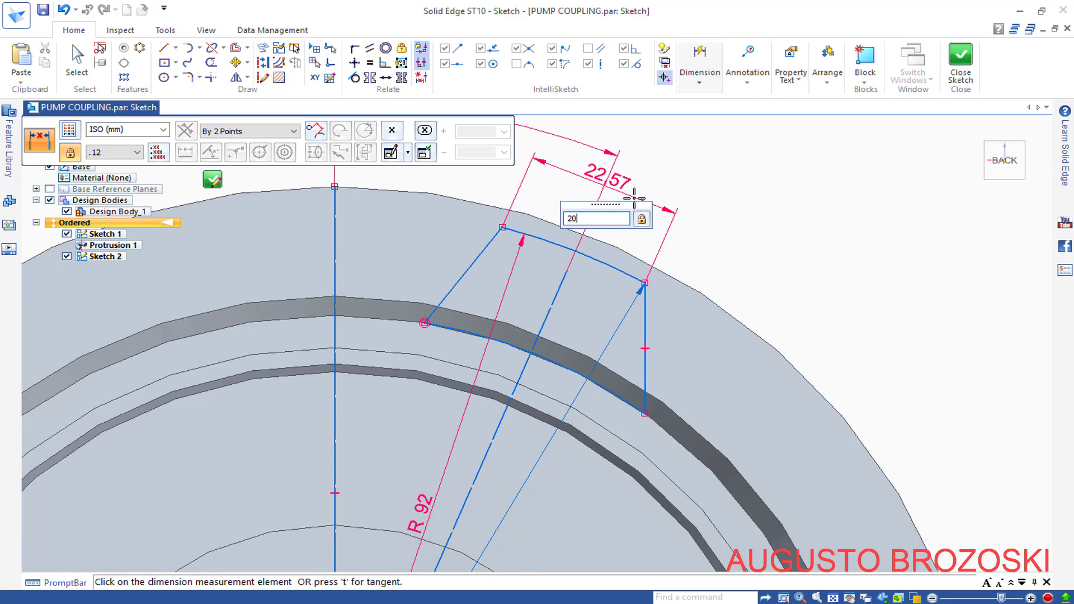
key(Return)
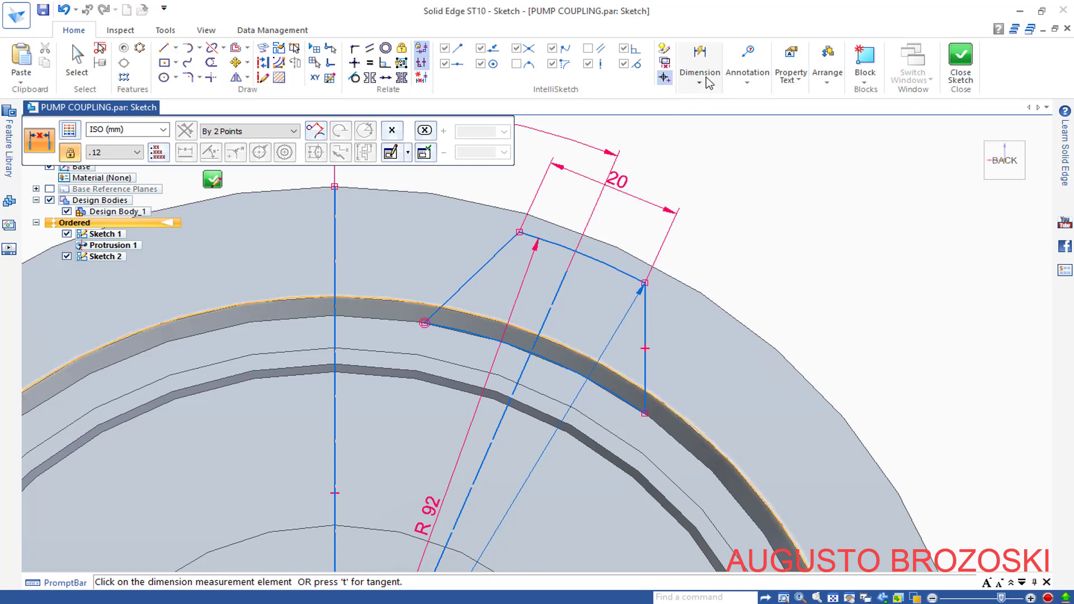
- Fix the angle between the slanted side and right vertical line at 50°
click(707, 78)
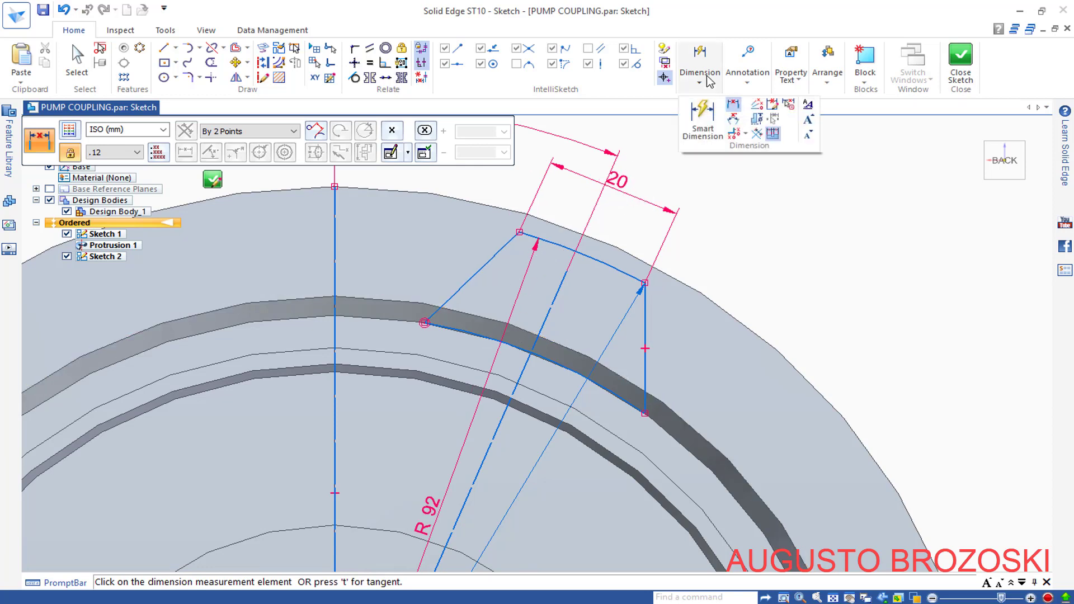
click(733, 119)
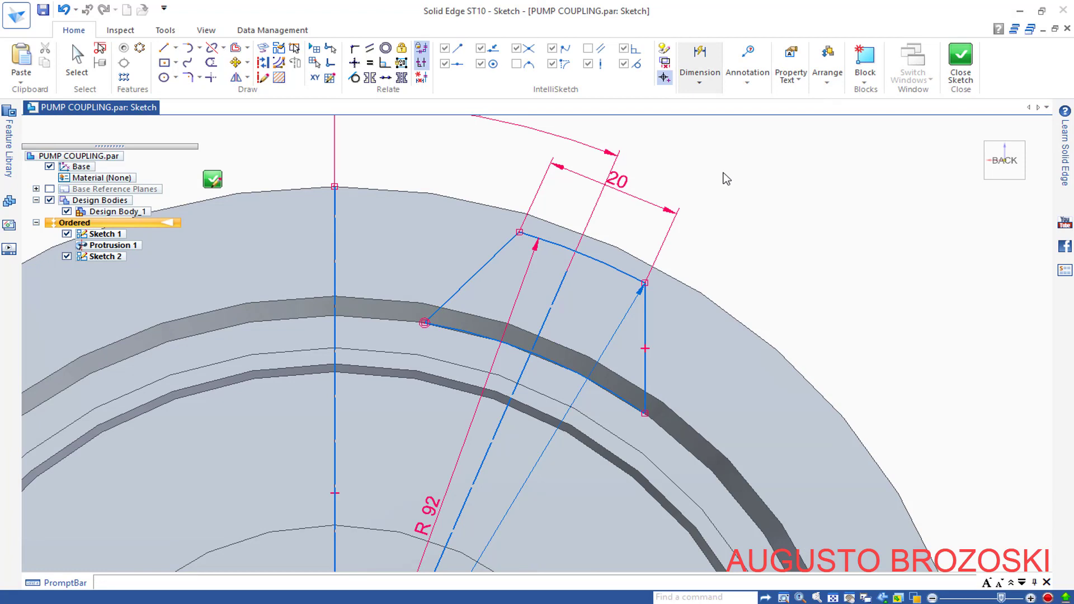
click(482, 271)
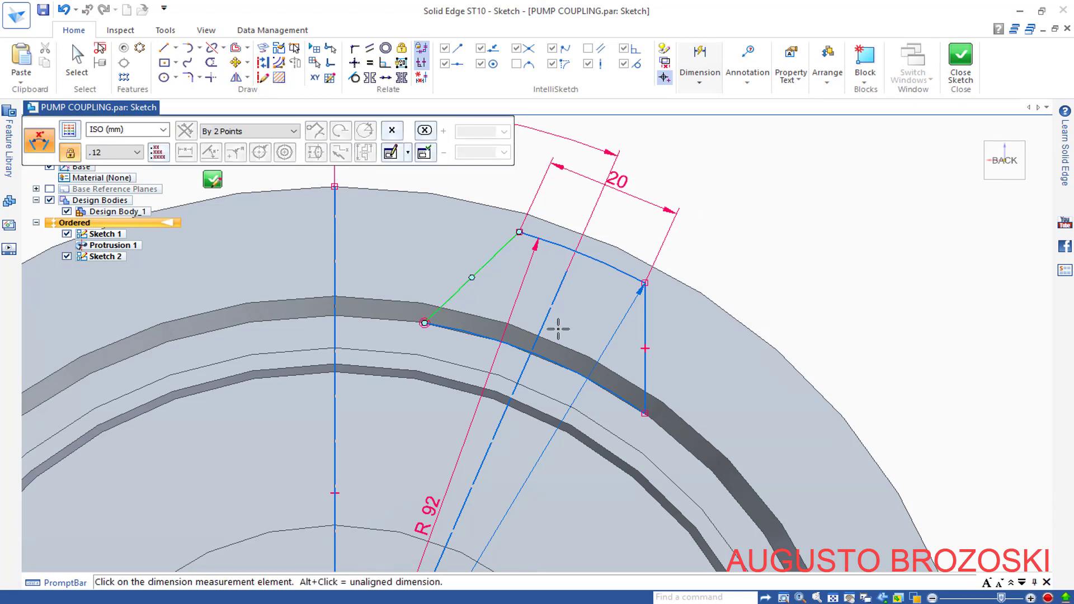
click(647, 327)
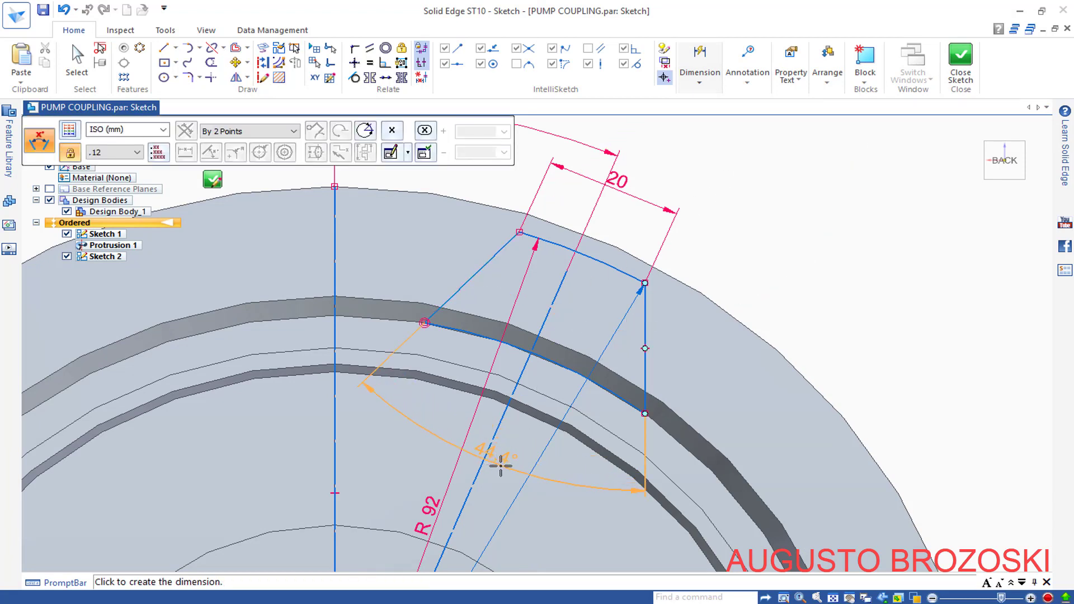
click(500, 465)
text(50)
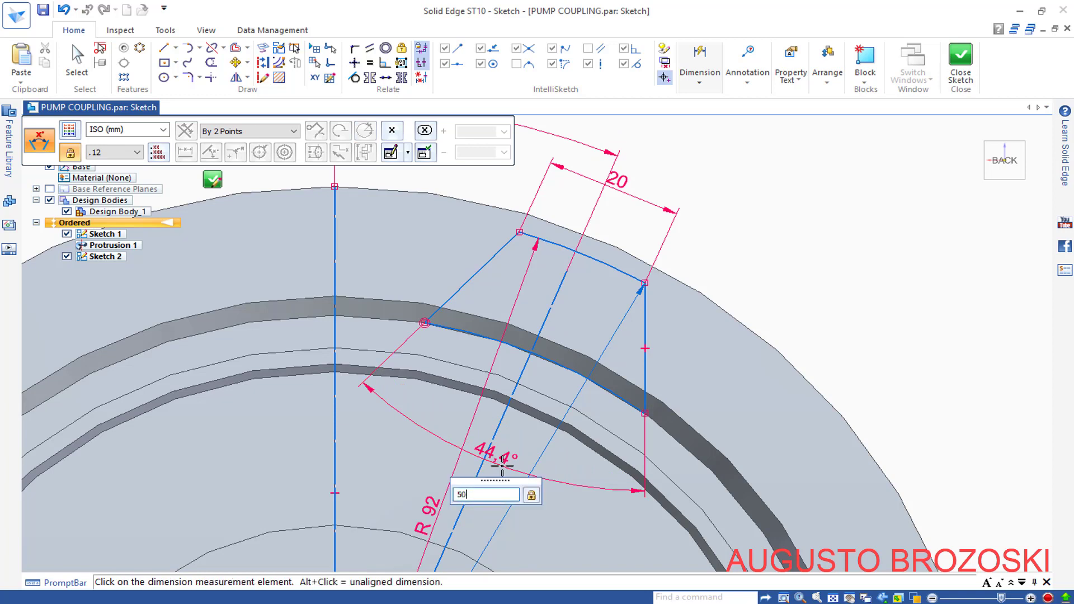
key(Return)
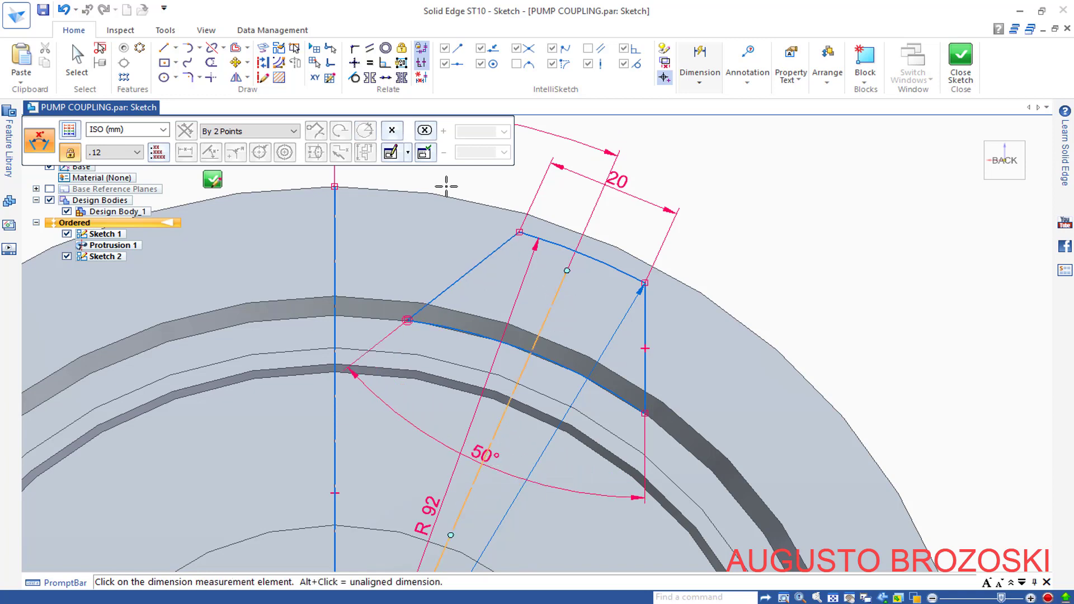
- Connect the arc midpoint onto the centerline to centre the boss profile
click(354, 48)
click(566, 271)
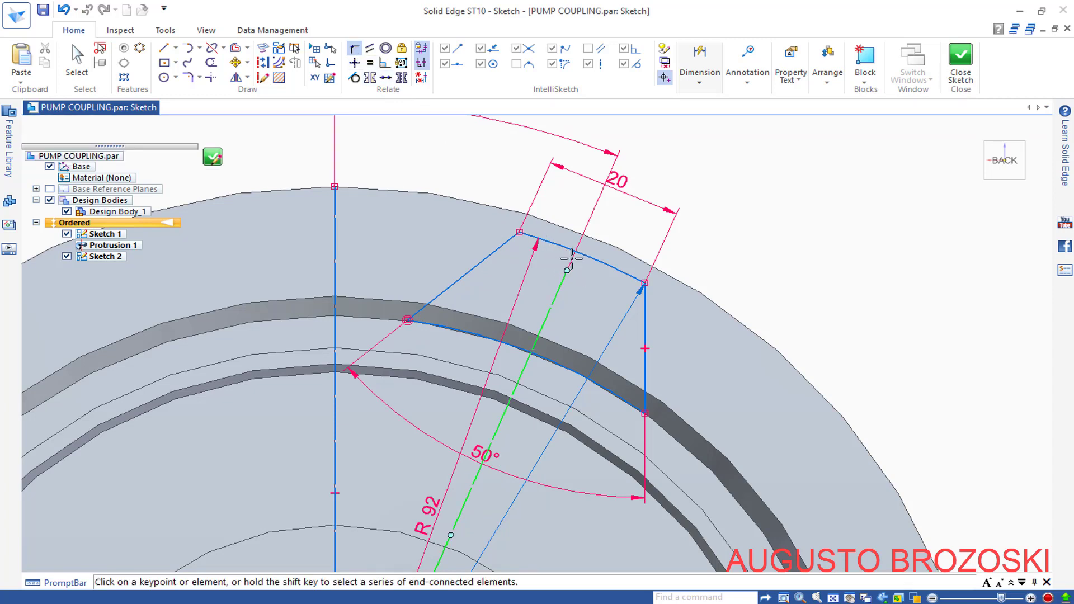
click(584, 255)
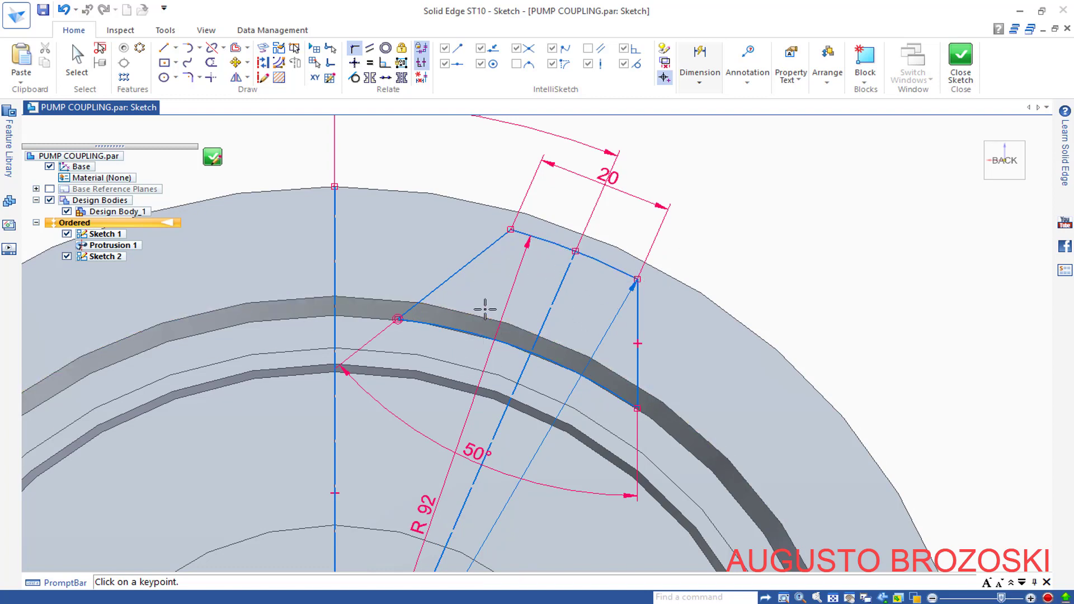
- Dimension the inner arc at R75.03 and finish editing the sketch
click(684, 83)
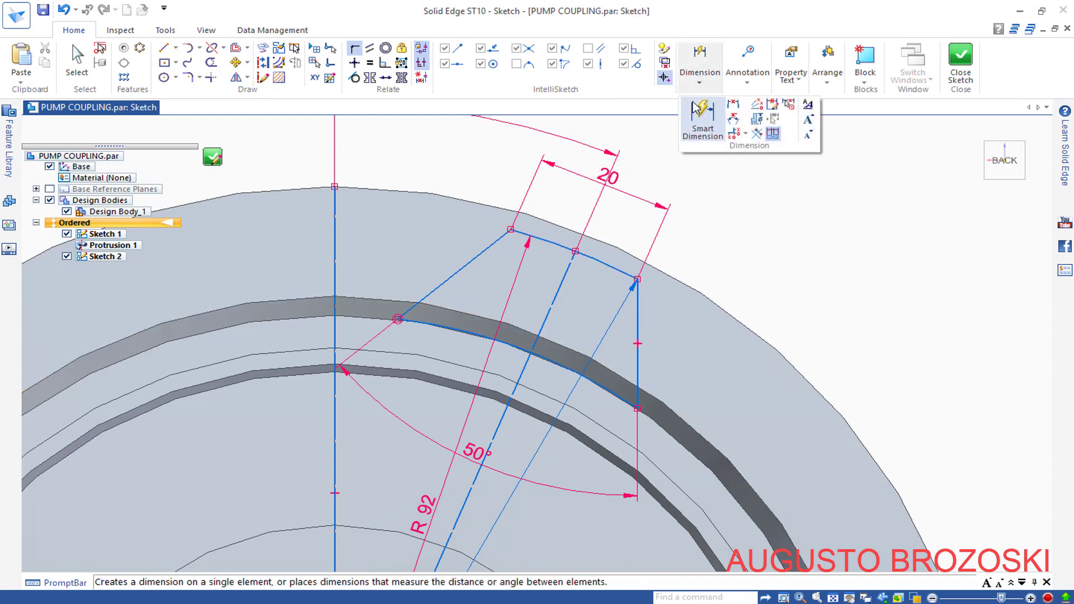
click(704, 123)
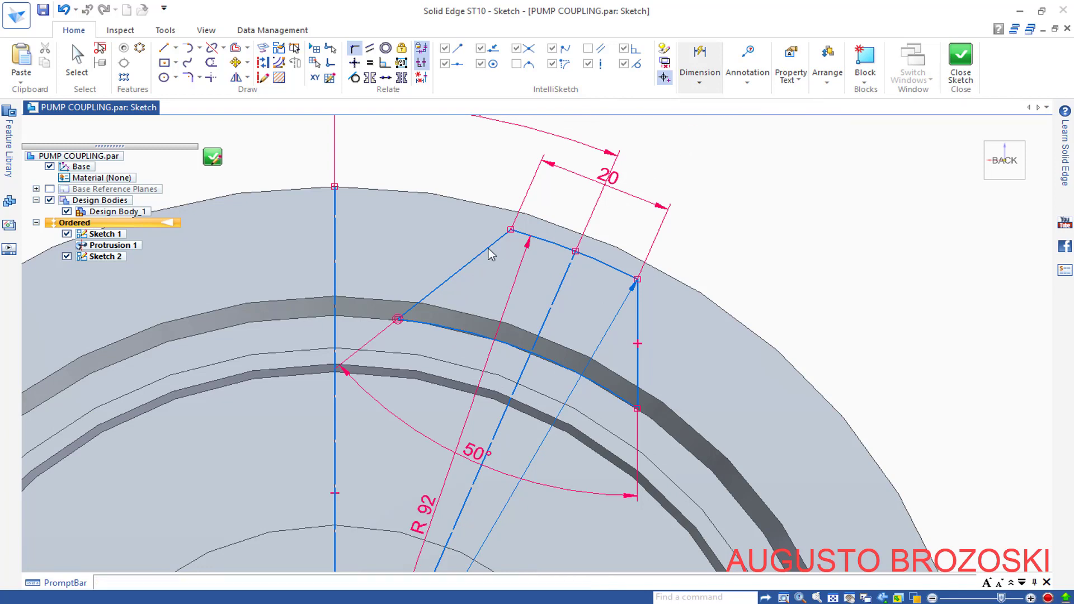
click(469, 333)
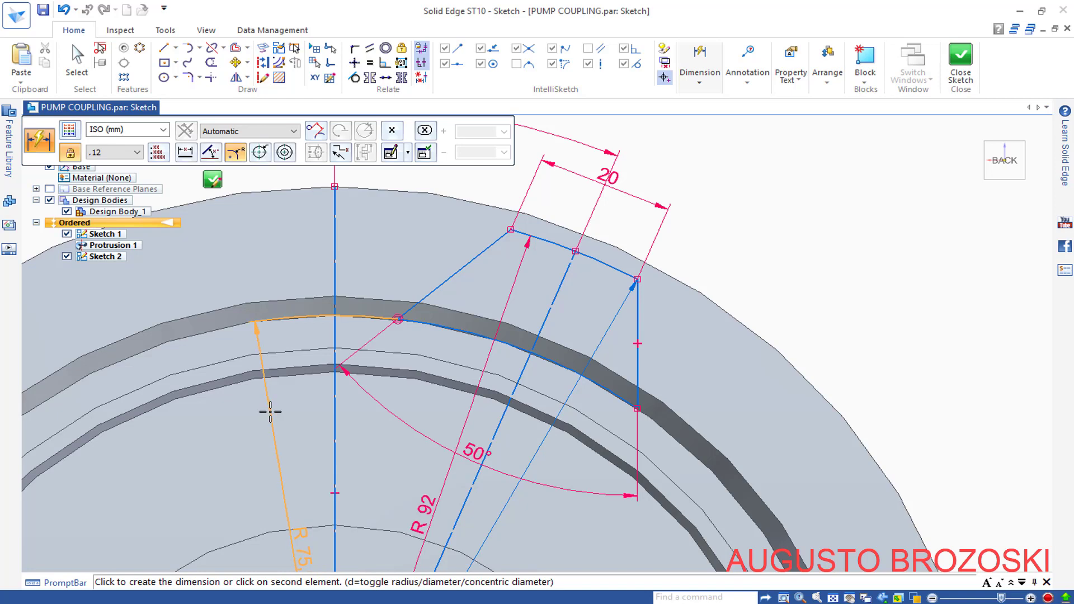
click(272, 413)
scroll(290, 457, up, 3)
scroll(309, 431, down, 3)
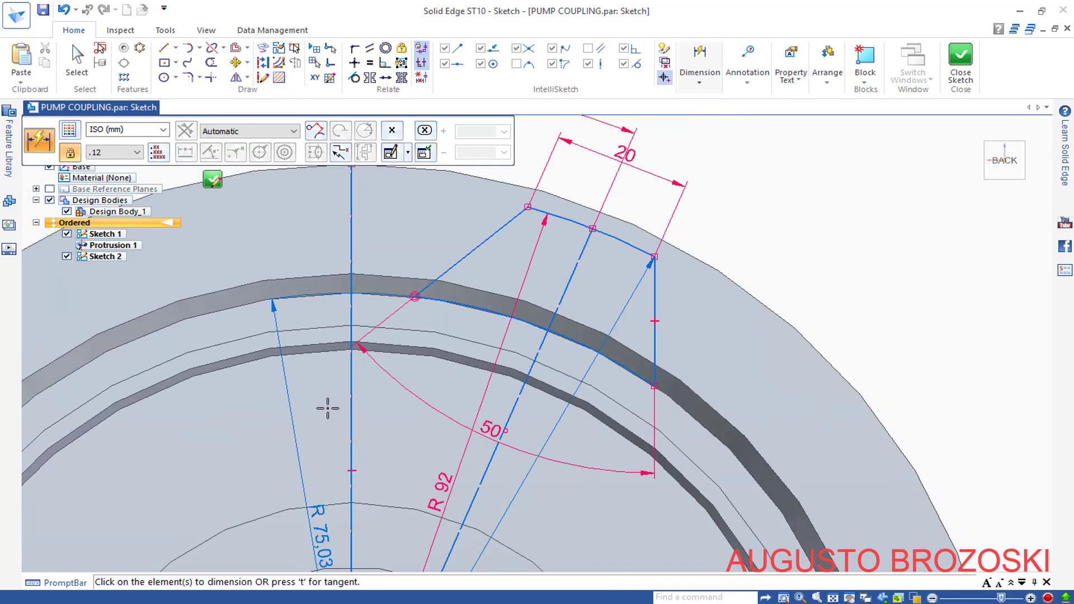
scroll(326, 407, down, 2)
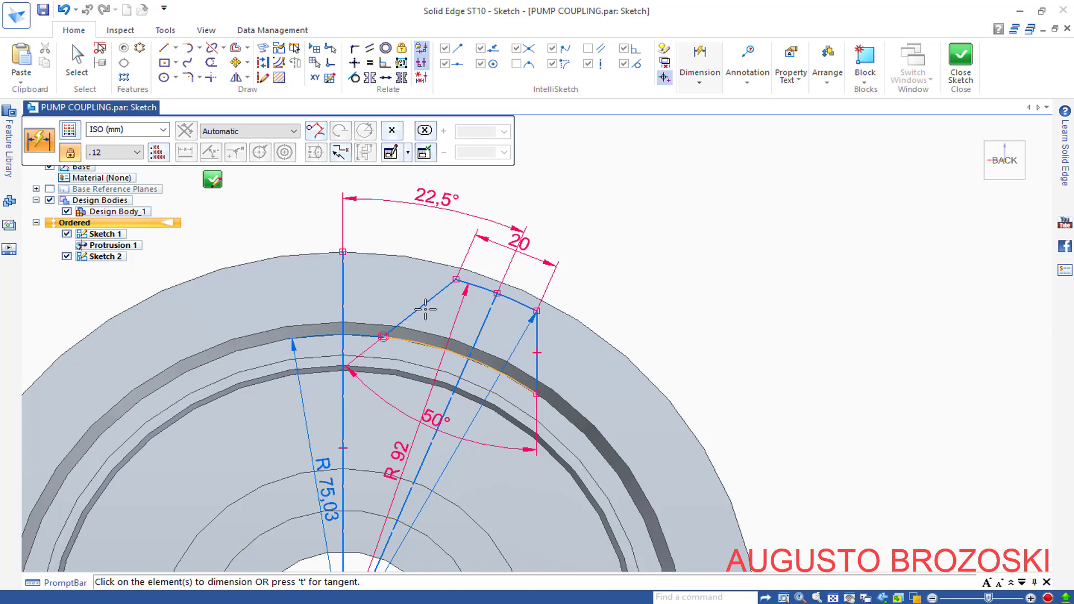
scroll(492, 263, up, 1)
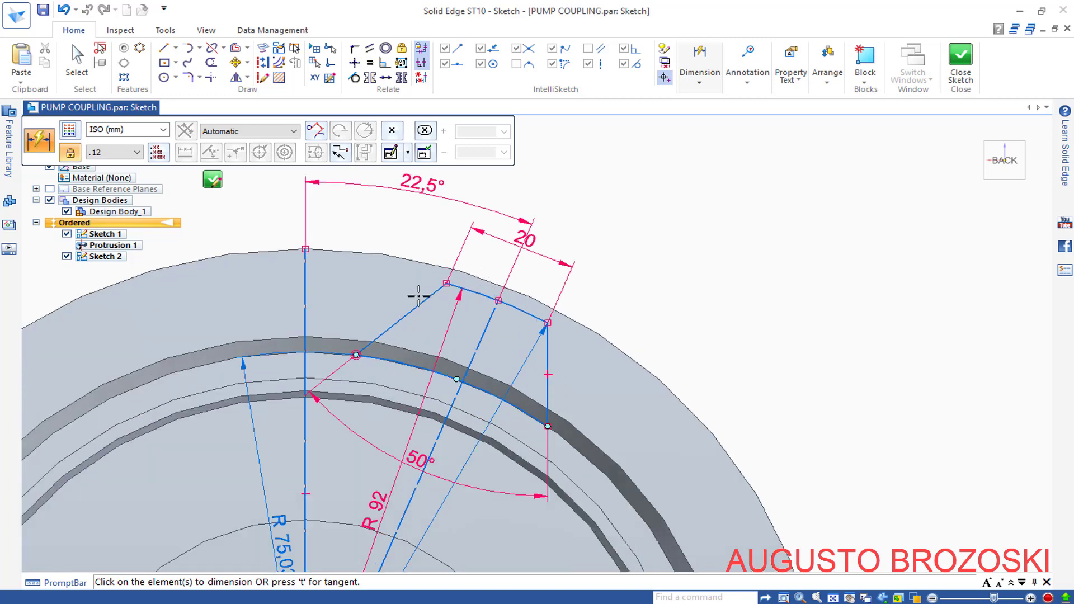
click(216, 178)
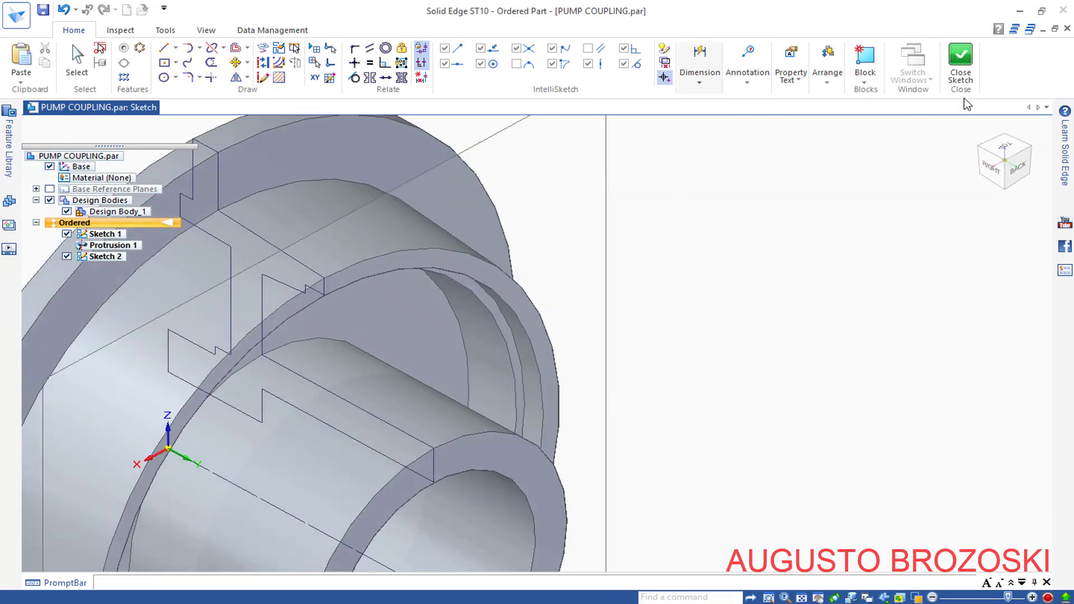
- Close the sketch, return to the home view of the coupling, and finish Sketch 2
click(960, 61)
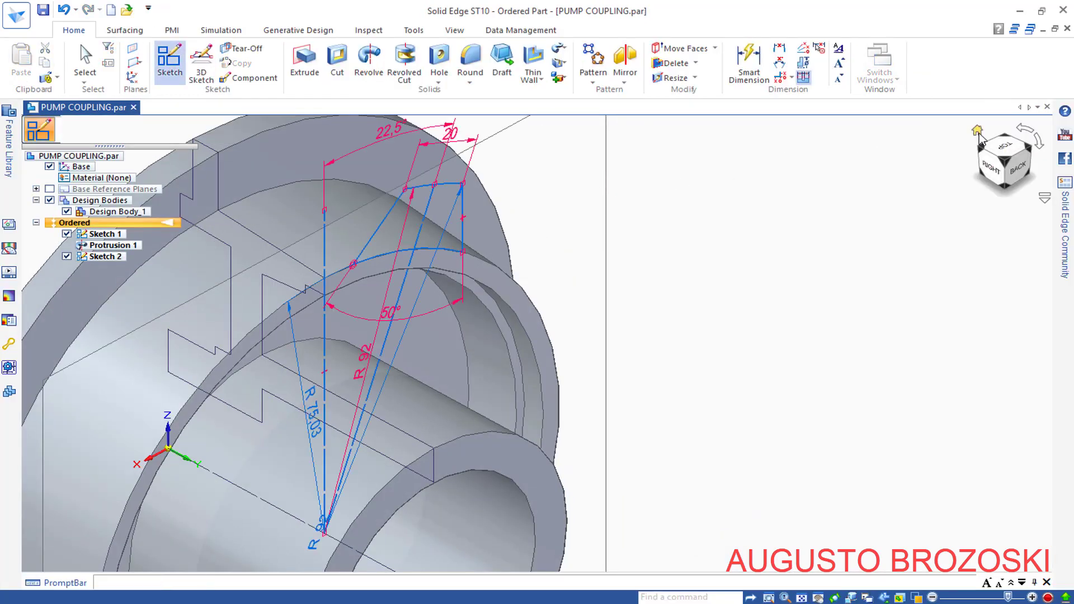
click(977, 132)
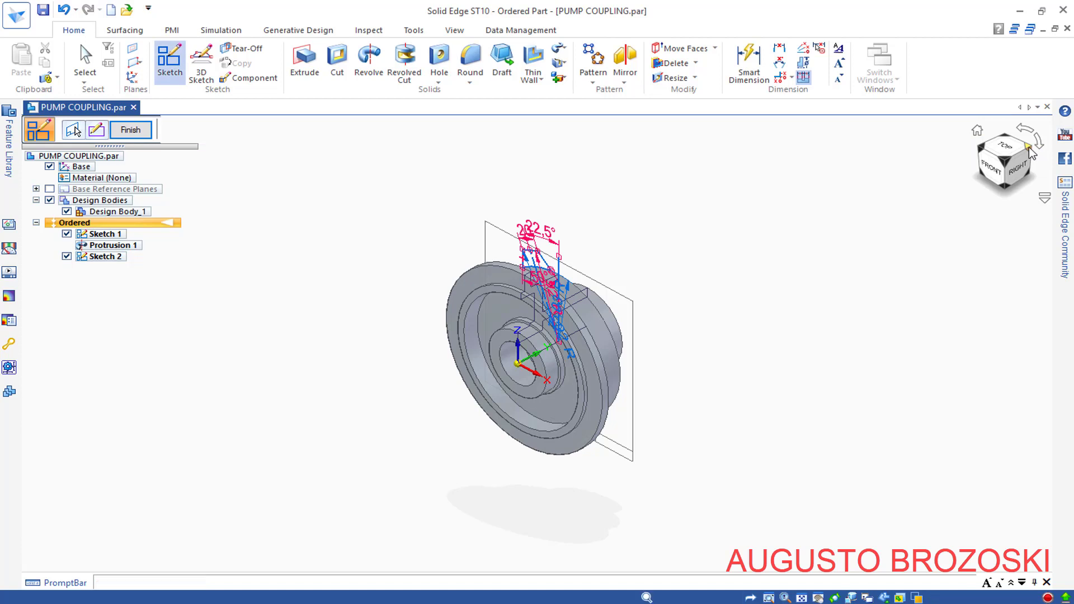
click(1028, 147)
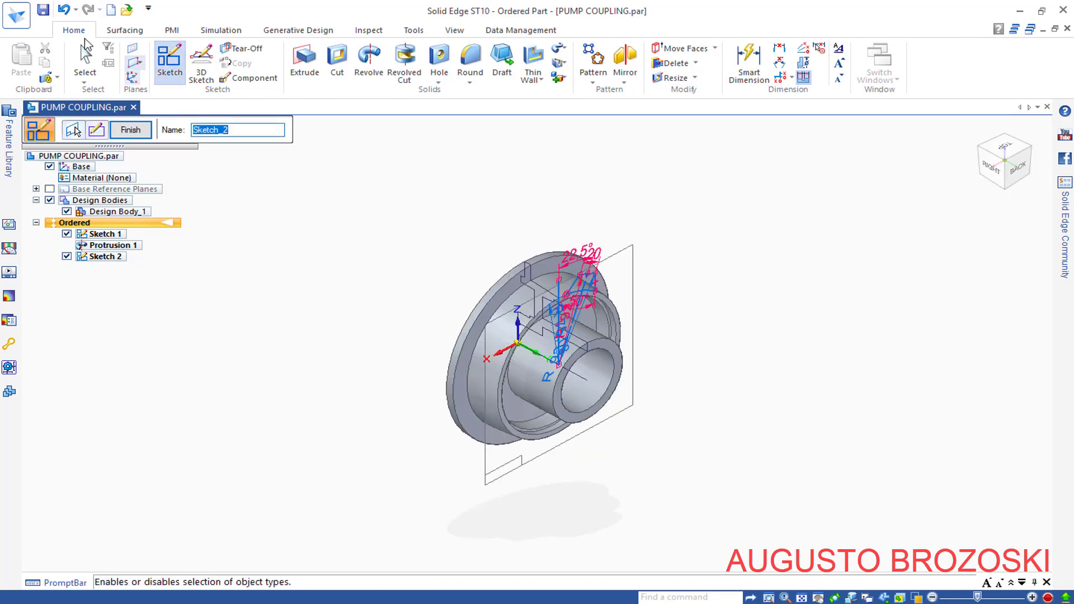
click(43, 9)
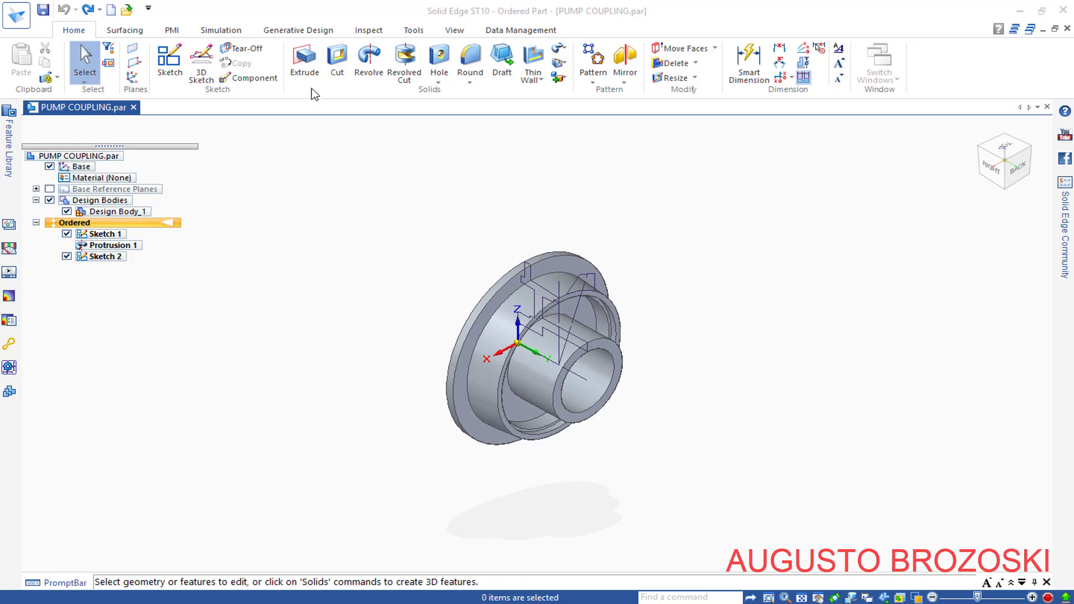
- Extrude the Sketch 2 boss profile Through Next onto the flange, creating Protrusion 2
click(305, 62)
scroll(588, 229, up, 2)
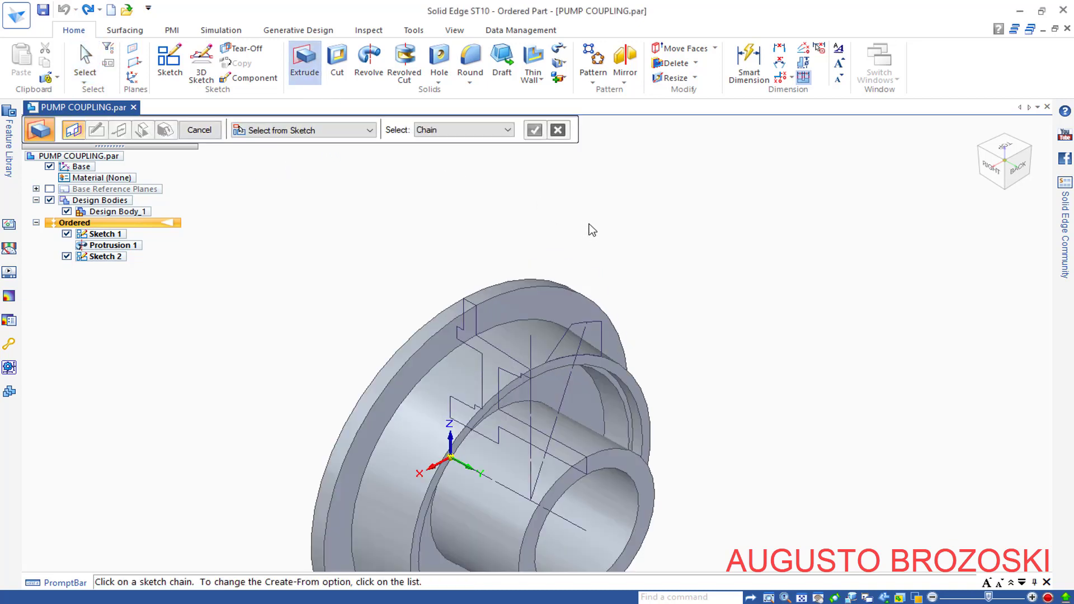
scroll(592, 251, up, 2)
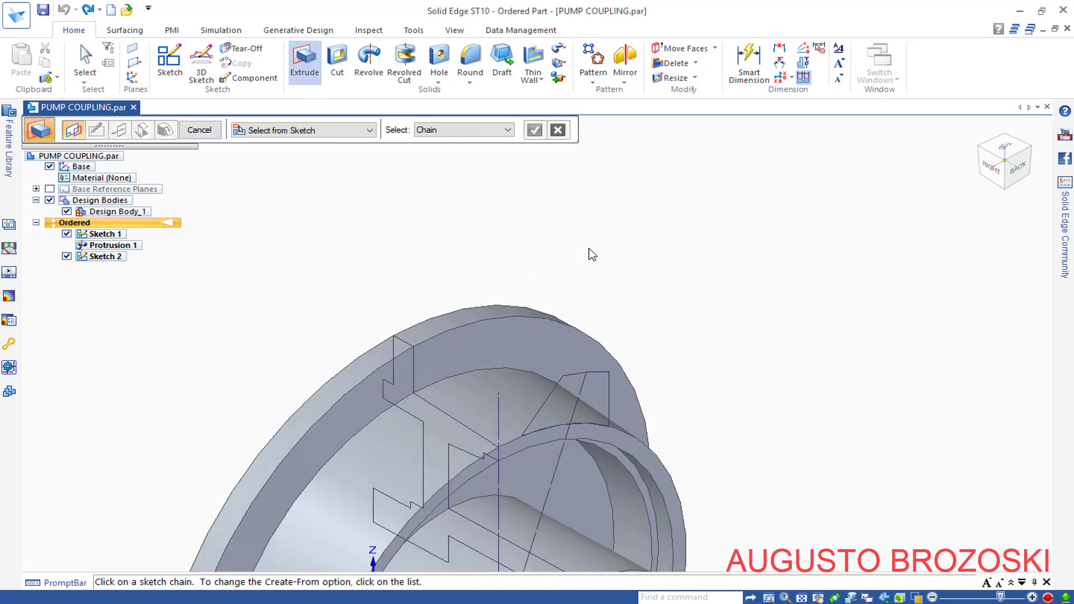
click(603, 374)
click(534, 131)
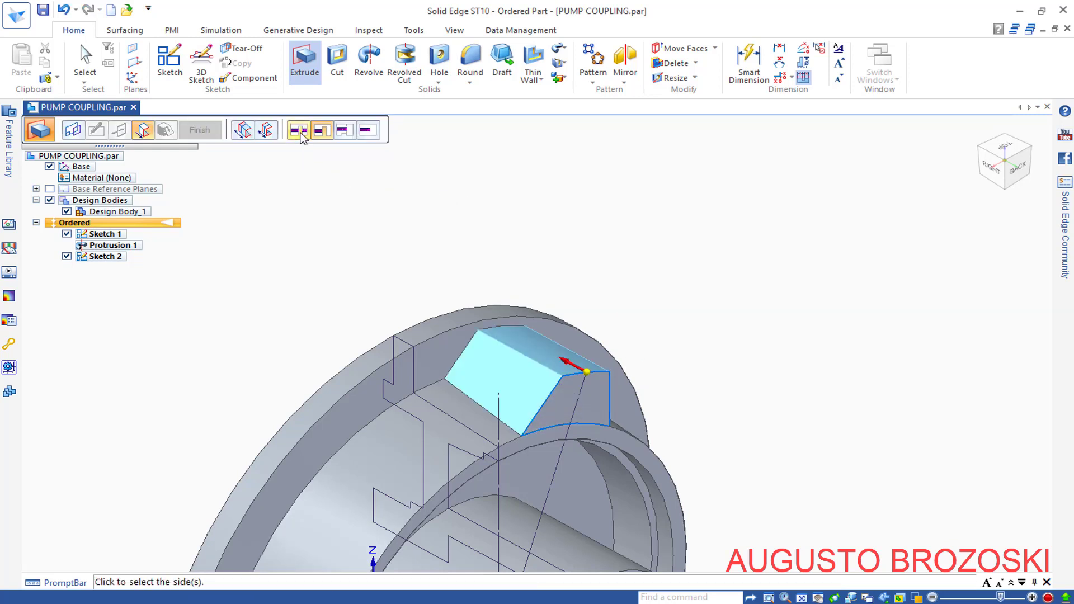
click(323, 132)
click(317, 256)
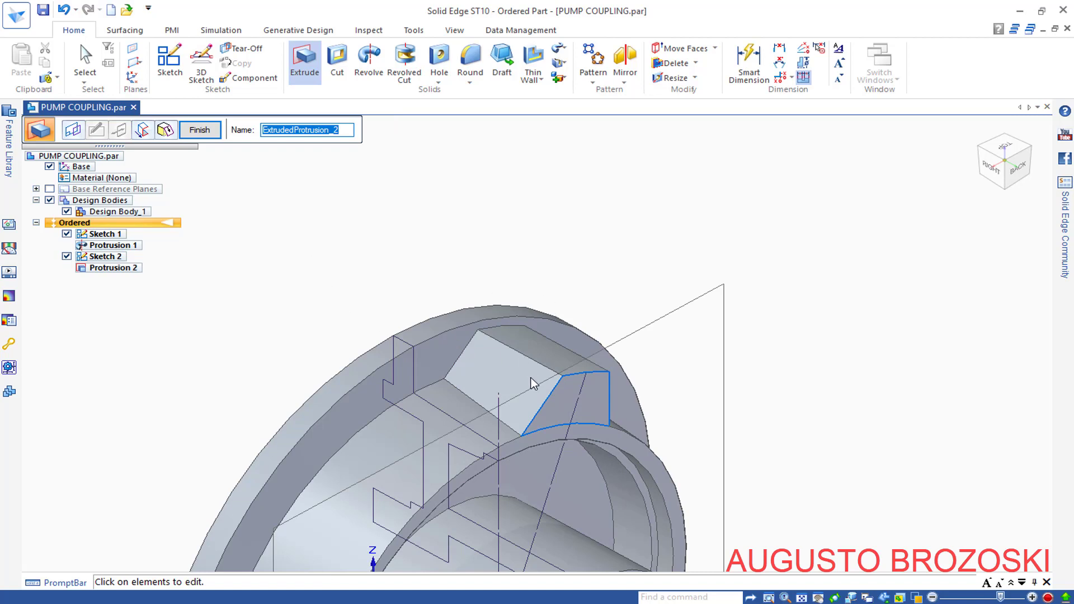
middle_drag(531, 378, 464, 358)
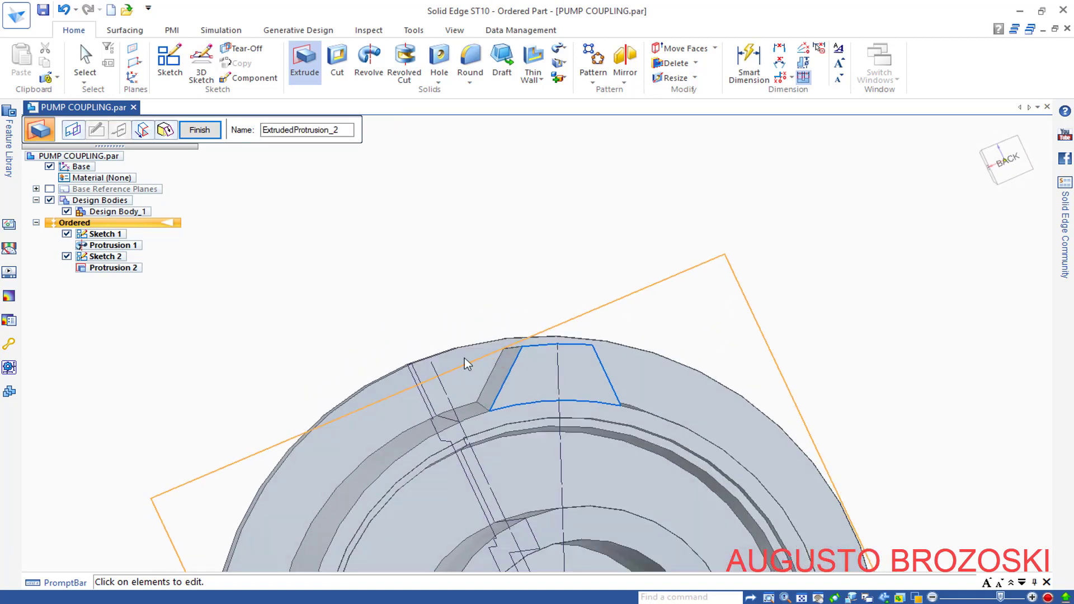
middle_drag(502, 362, 520, 309)
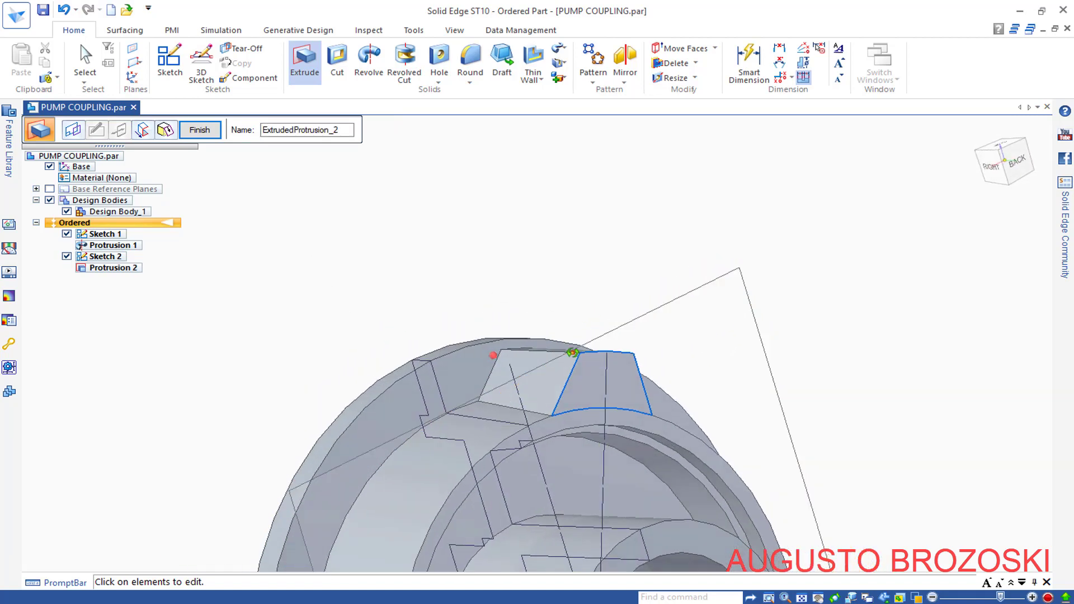
click(207, 134)
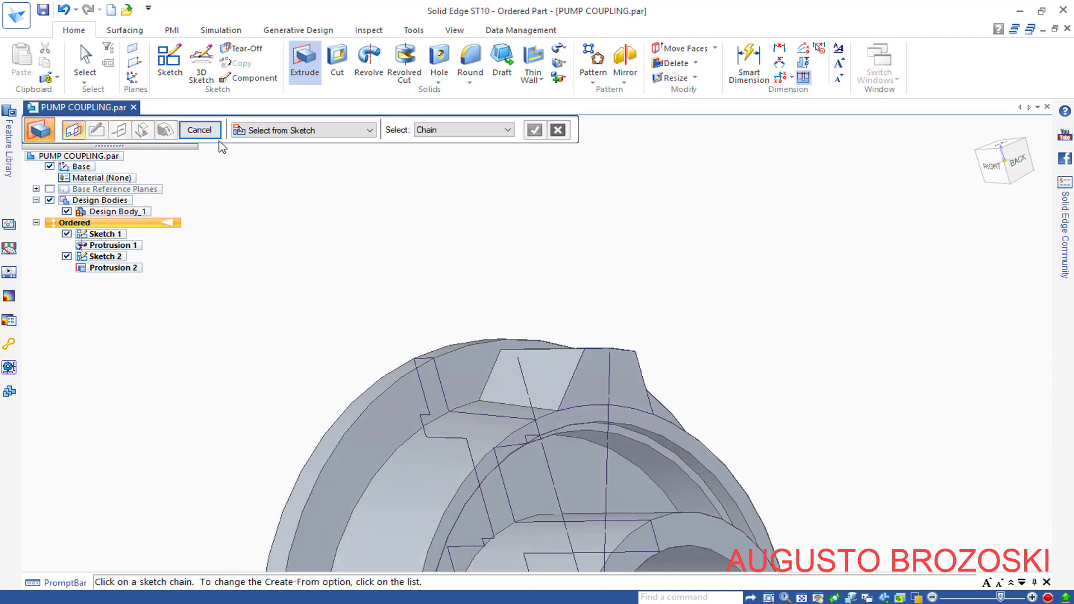
click(207, 134)
- Return to the home view, save the part, and orbit to view the new boss
click(1004, 162)
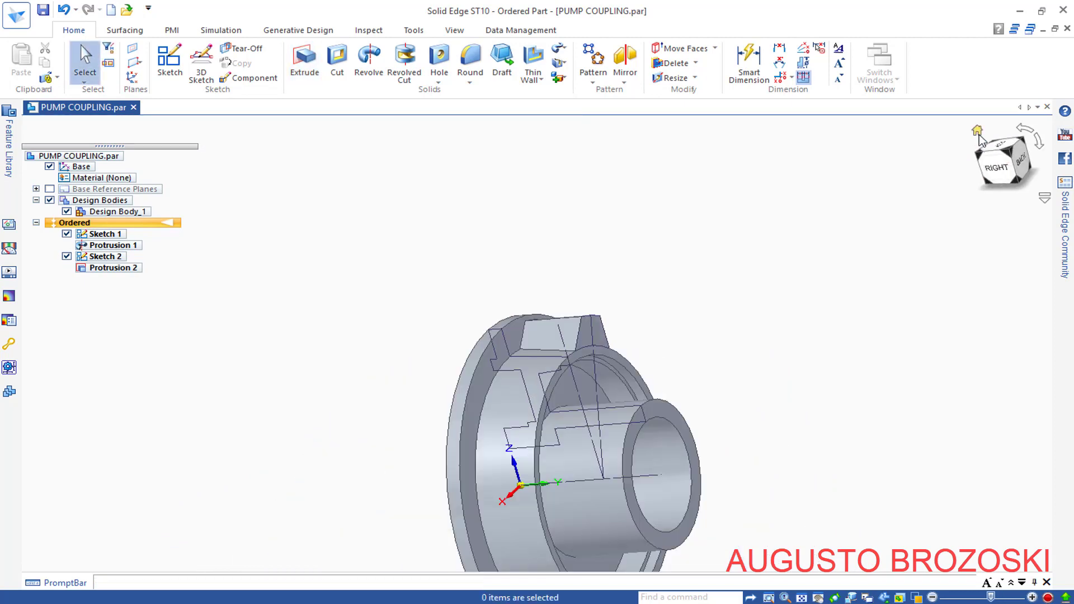
click(43, 10)
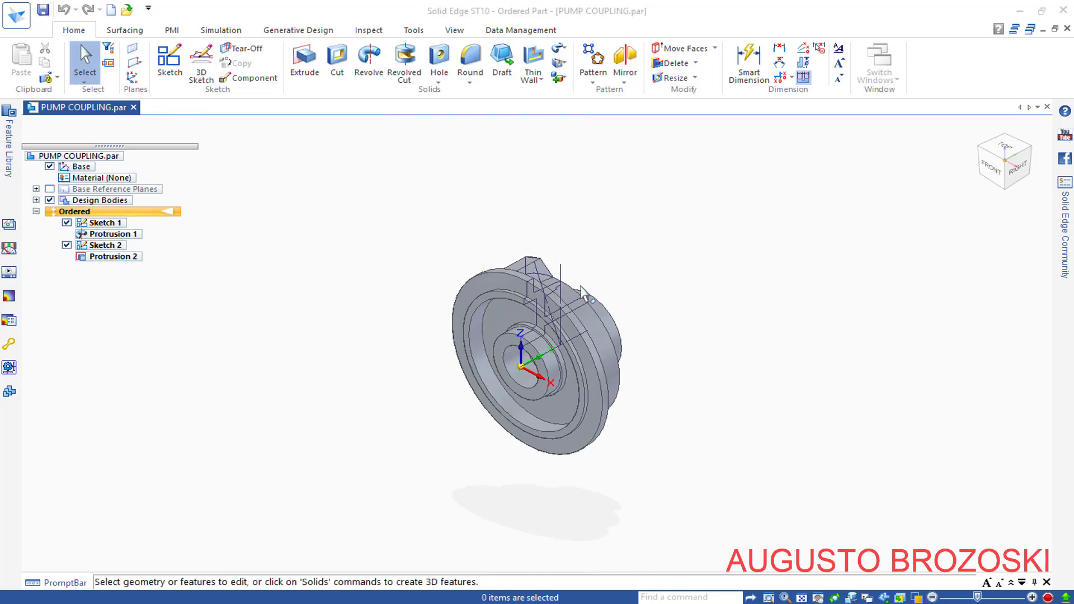
mouse_move(582, 297)
middle_down()
mouse_move(426, 326)
mouse_move(336, 438)
mouse_move(398, 431)
mouse_move(563, 296)
middle_up()
scroll(563, 296, up, 3)
scroll(541, 263, up, 3)
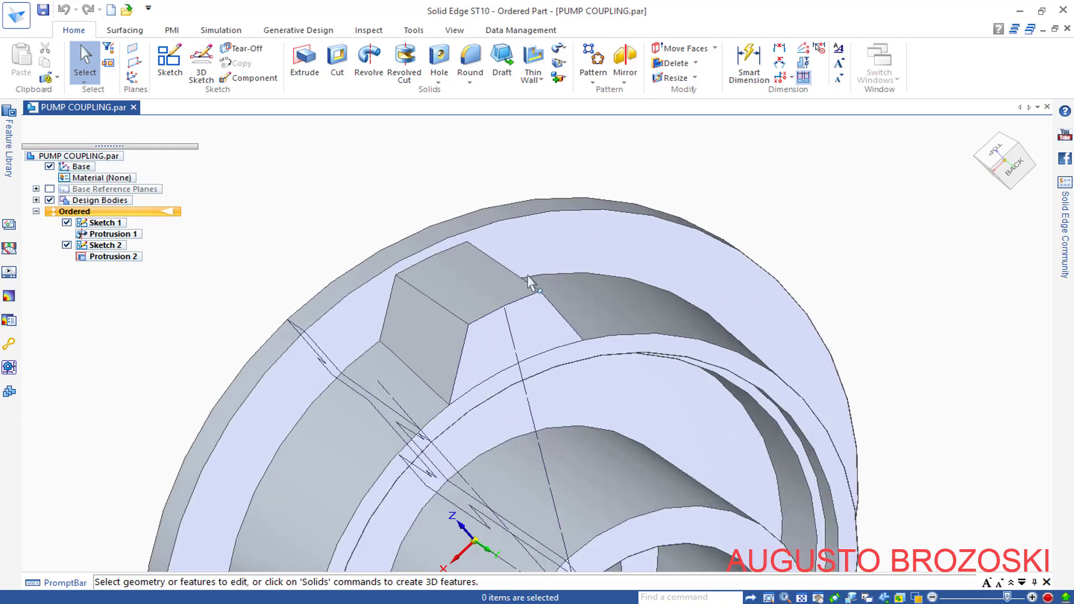
- Draft two boss side faces at 3° from the chosen draft plane
click(502, 63)
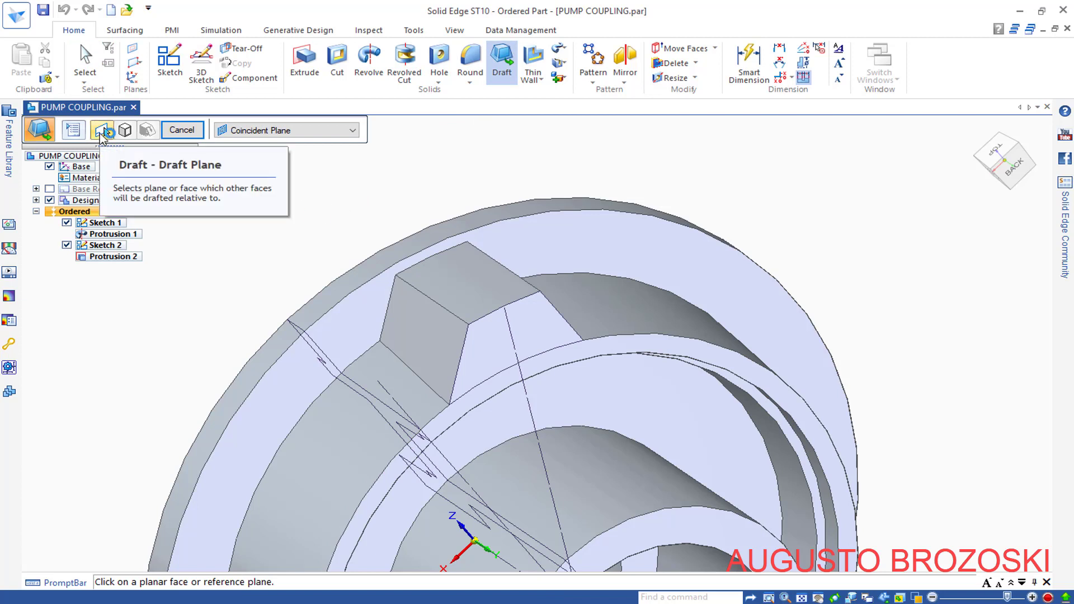
click(526, 326)
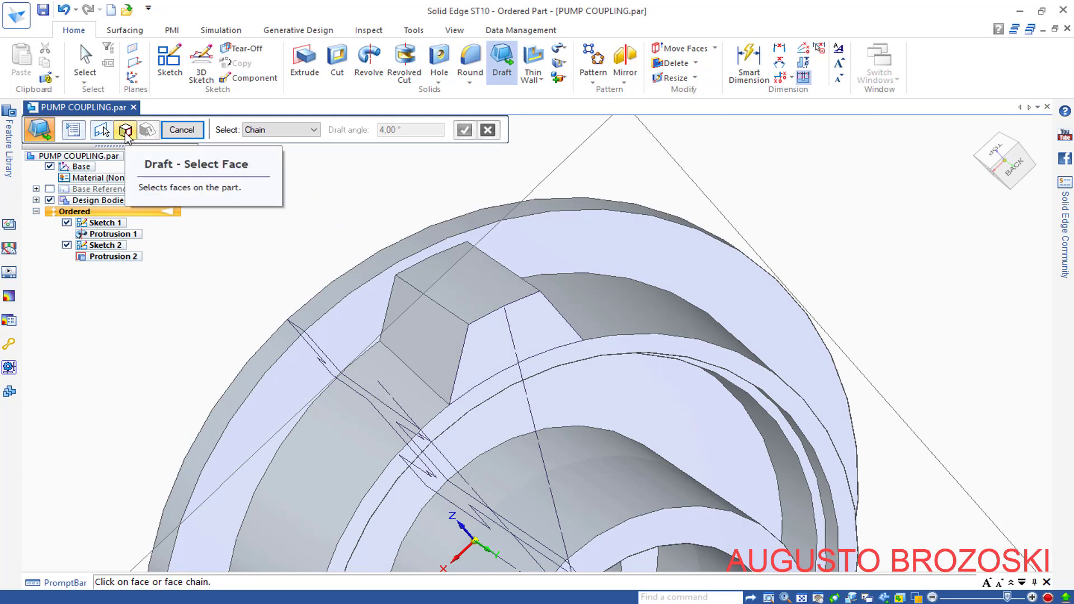
click(418, 341)
middle_drag(457, 302, 465, 290)
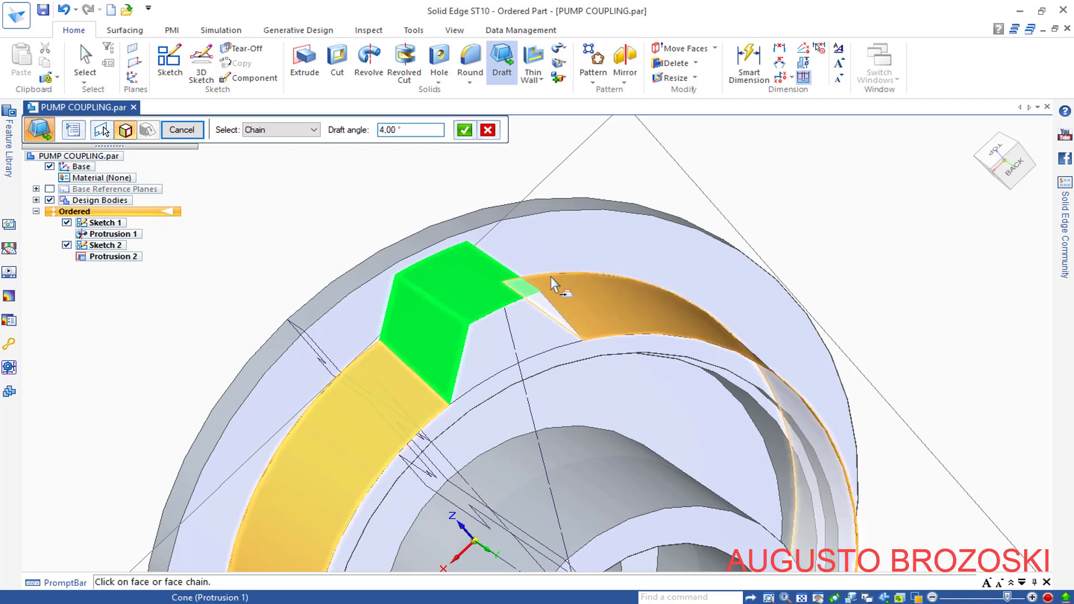
click(466, 290)
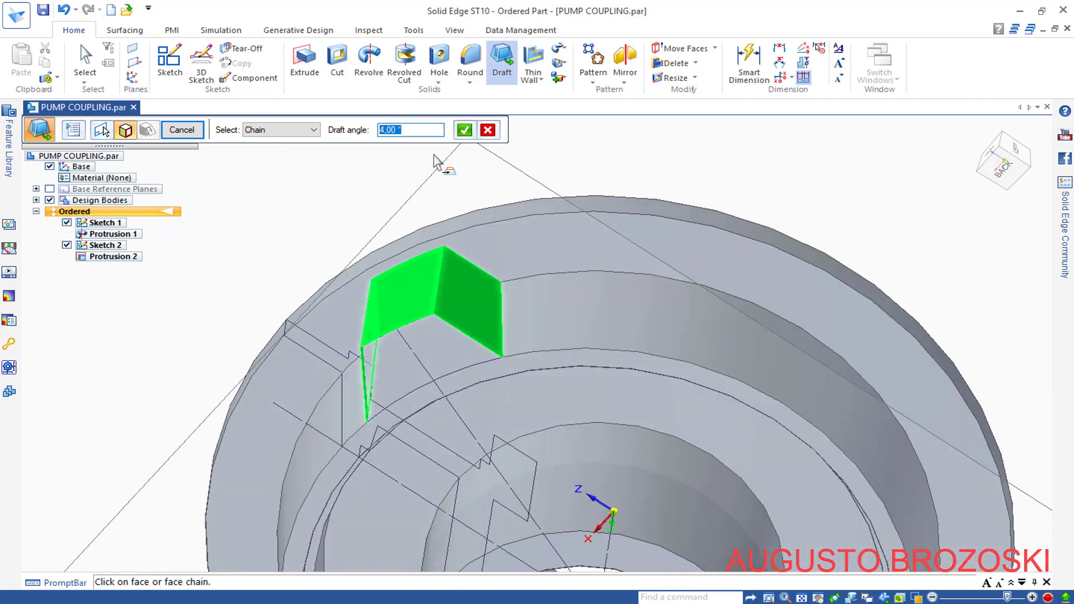
text(3)
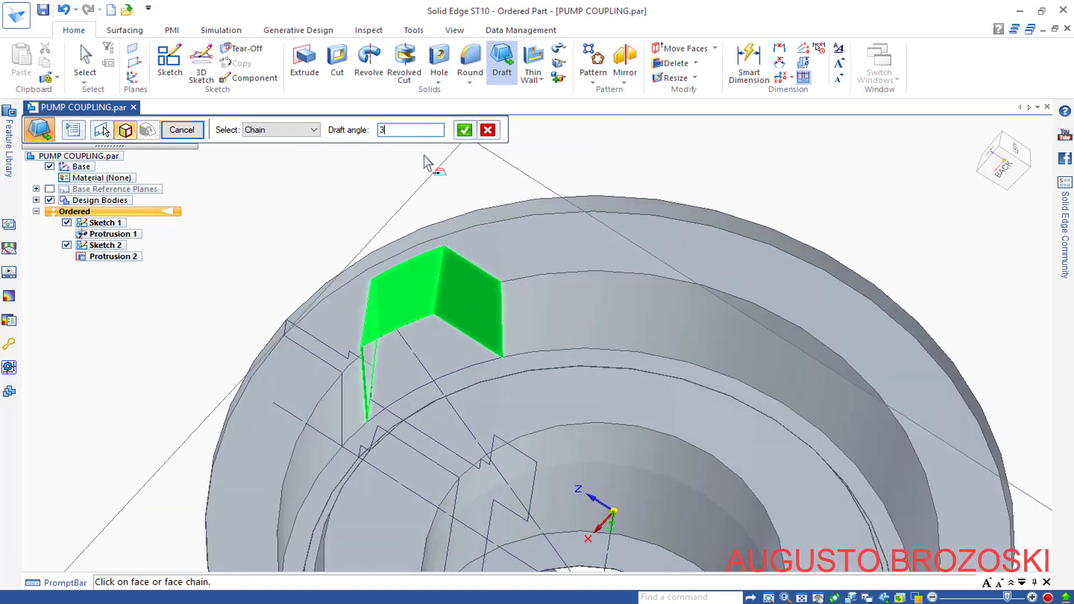
click(463, 132)
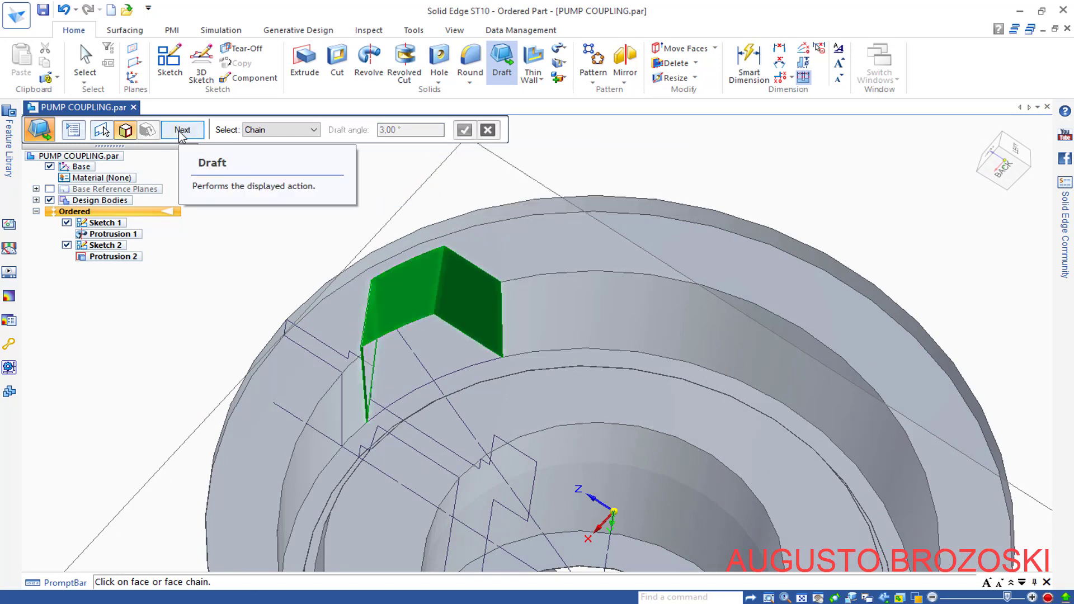
- Pick the draft side and finish Draft 3
click(182, 130)
mouse_move(366, 227)
middle_down()
mouse_move(495, 226)
mouse_move(489, 219)
middle_up()
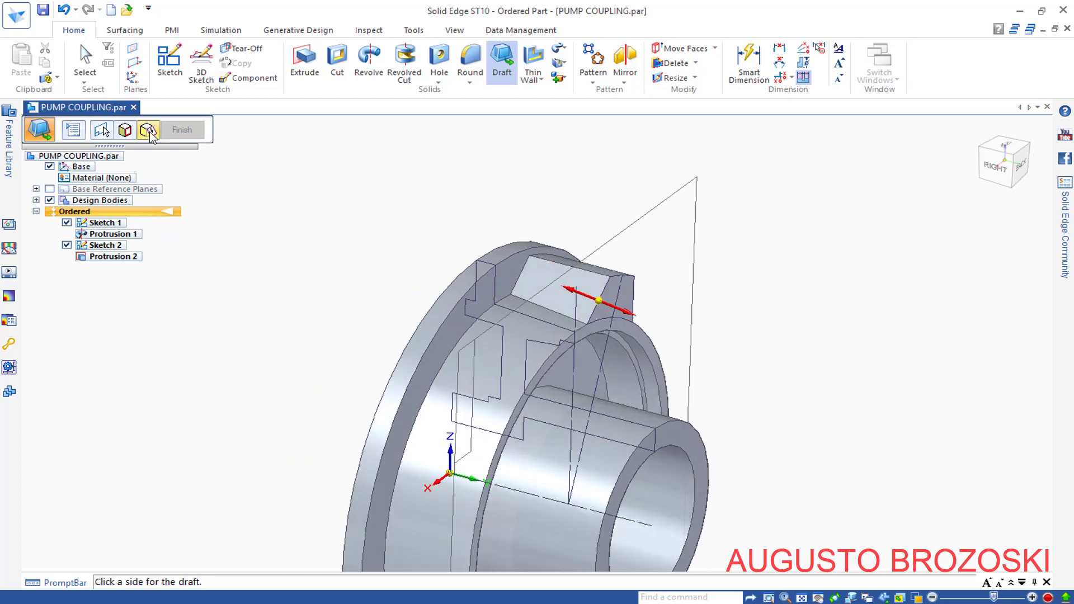
click(410, 234)
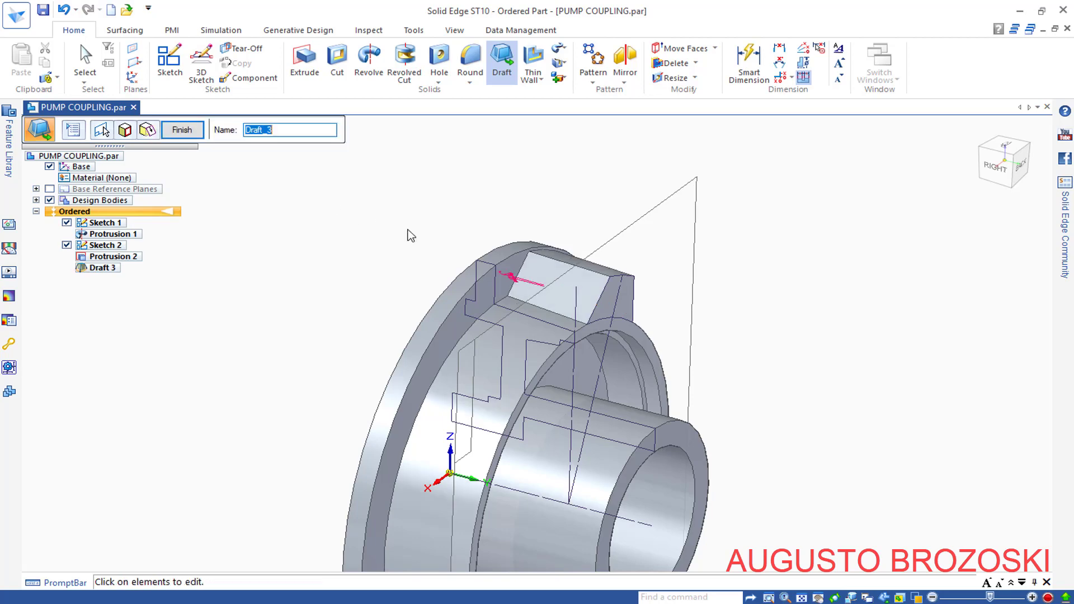
mouse_move(397, 242)
middle_down()
mouse_move(420, 283)
mouse_move(455, 244)
middle_up()
click(1004, 176)
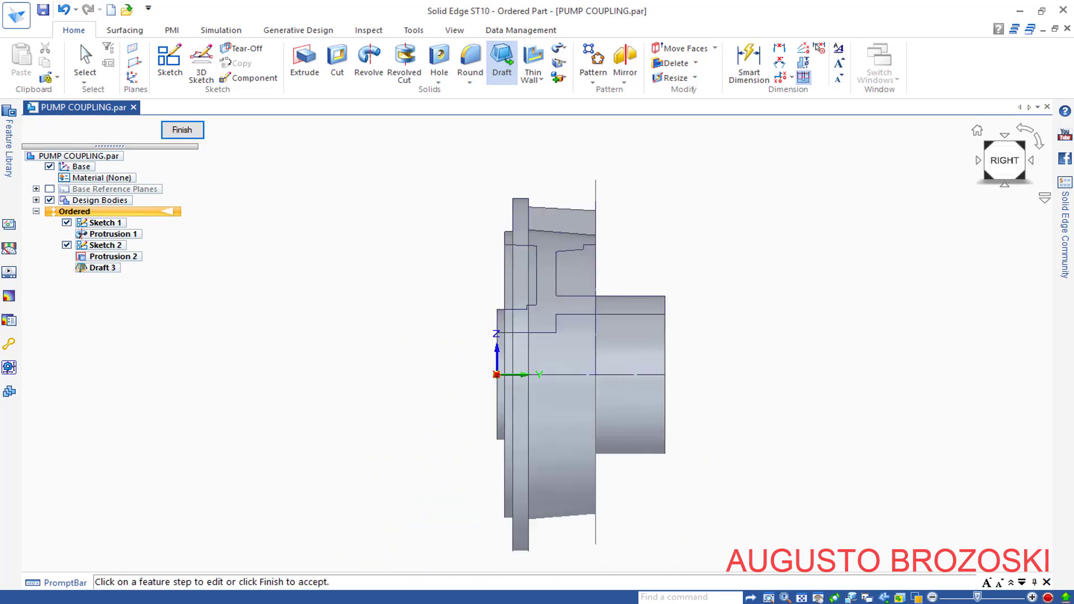
scroll(571, 191, up, 3)
scroll(596, 251, up, 3)
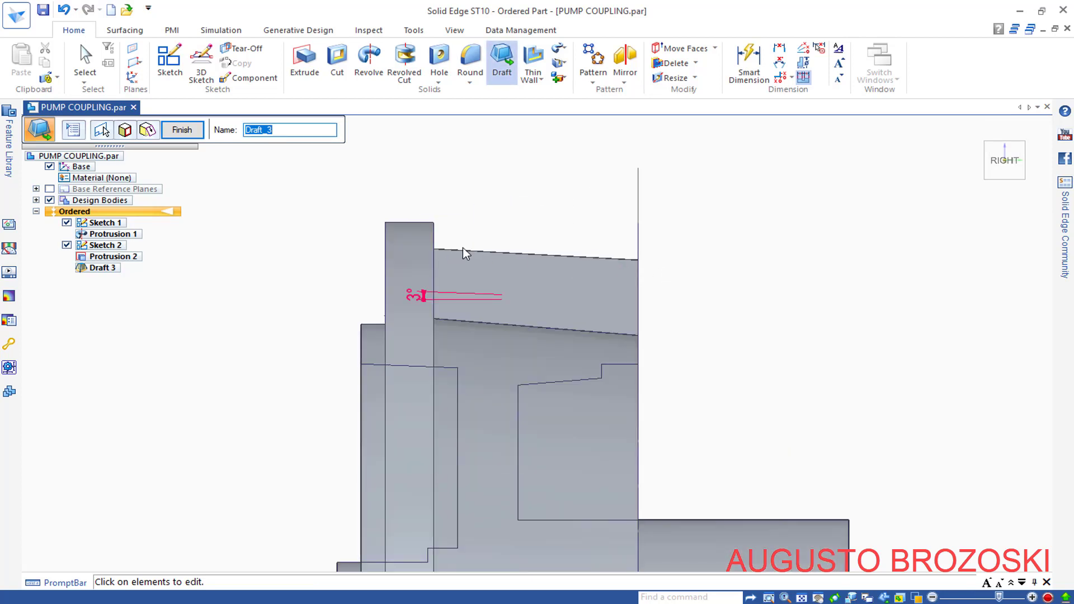
click(185, 132)
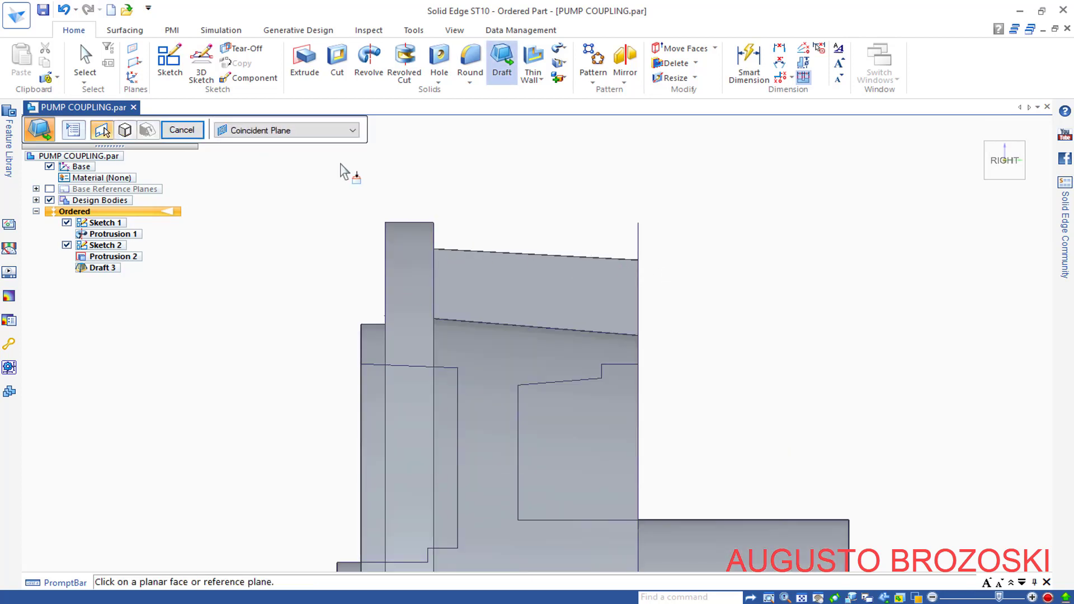
- Return to the isometric view and save the pump coupling part
click(190, 132)
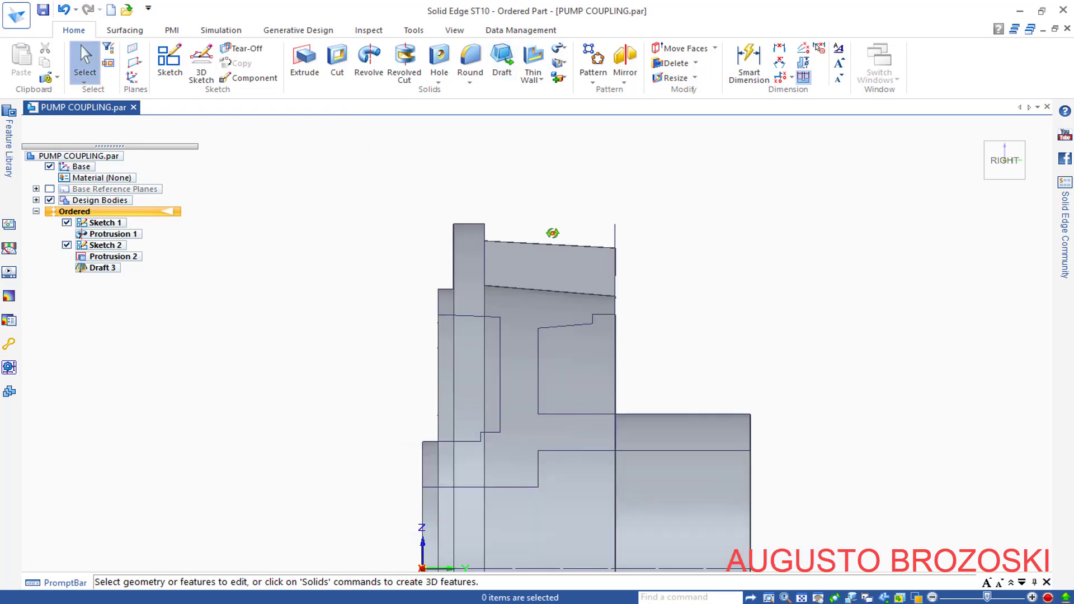
mouse_move(556, 232)
middle_down()
mouse_move(350, 291)
mouse_move(352, 324)
mouse_move(361, 240)
middle_up()
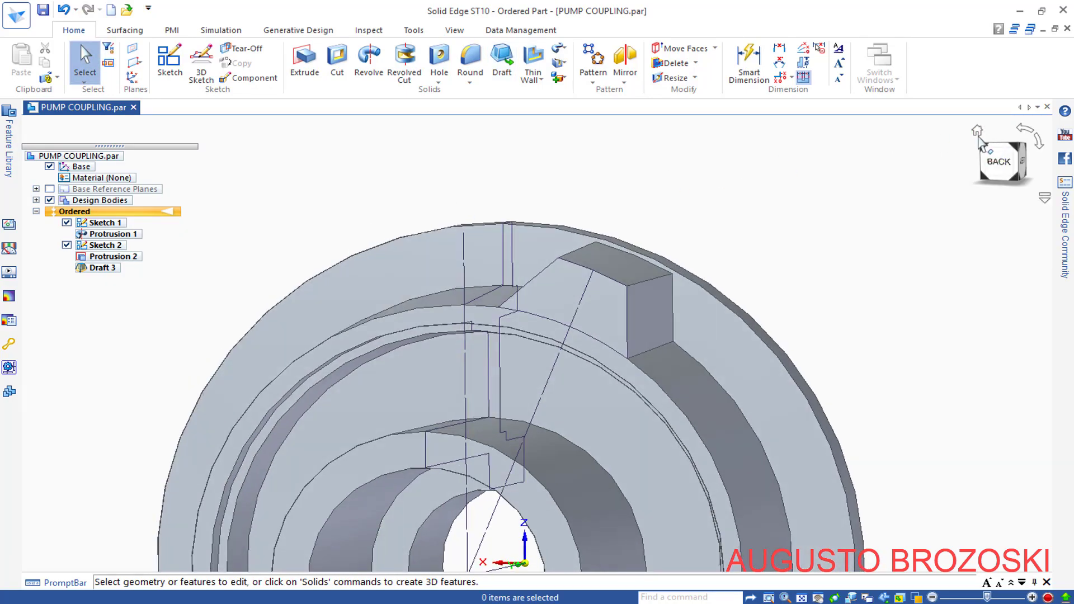
click(984, 137)
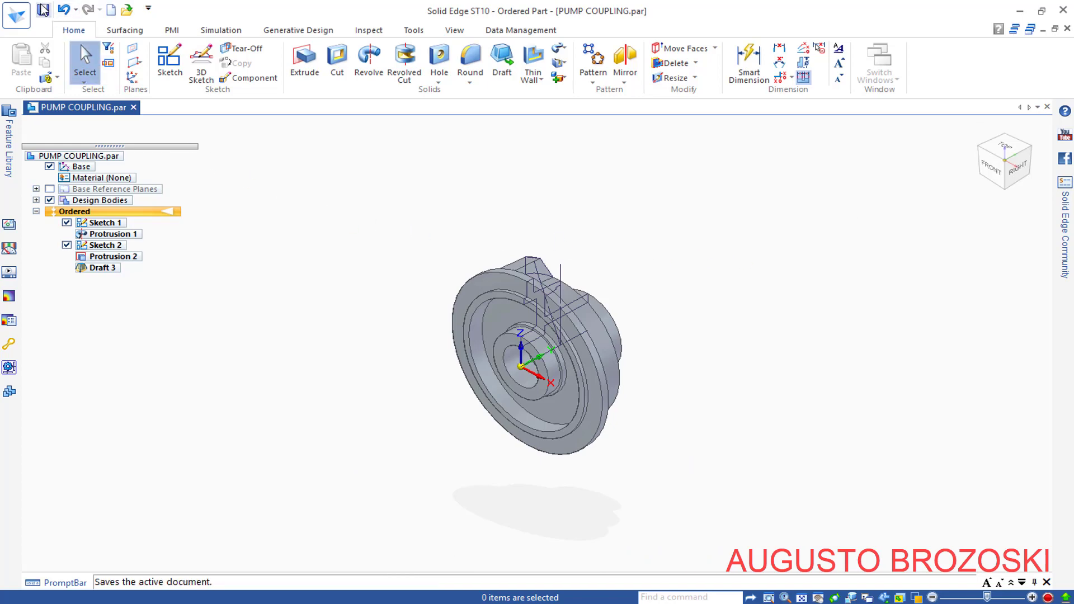
click(43, 9)
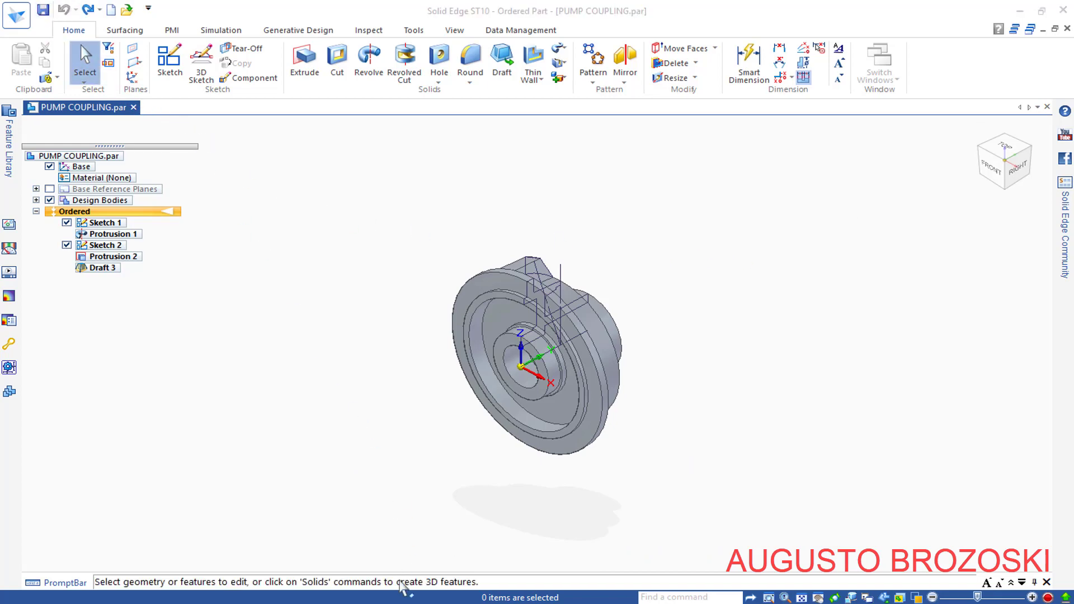
key(alt+Tab)
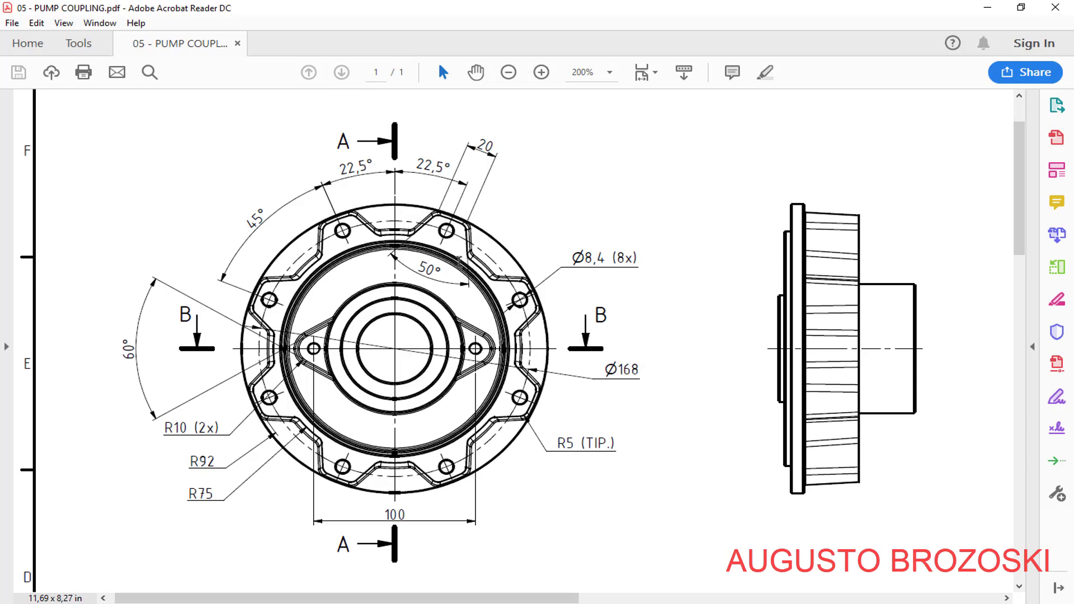
- Start a hole and place its centre point on the boss face
click(987, 8)
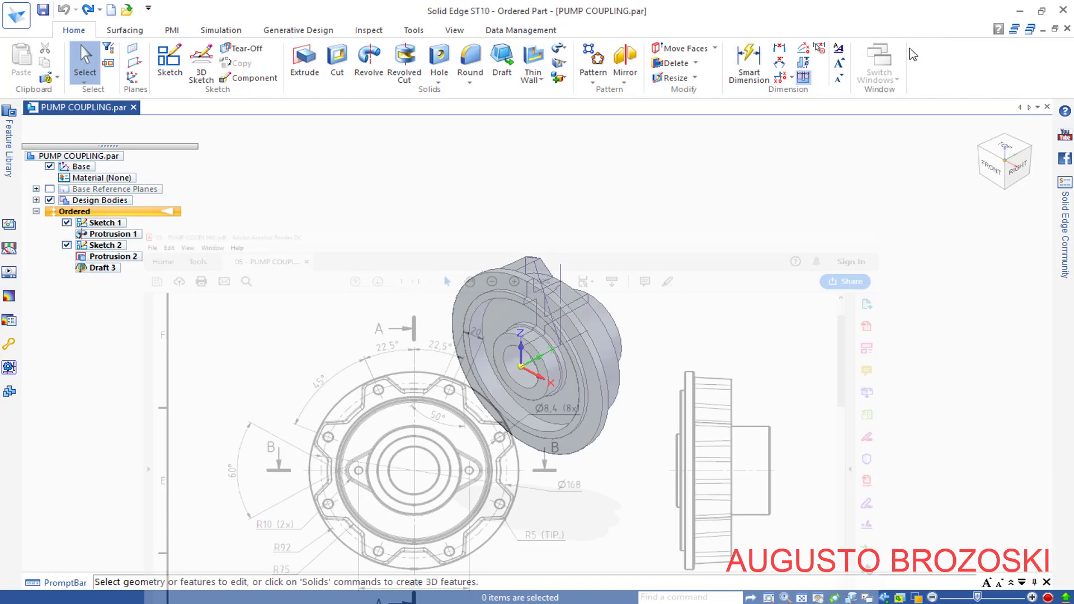
click(436, 66)
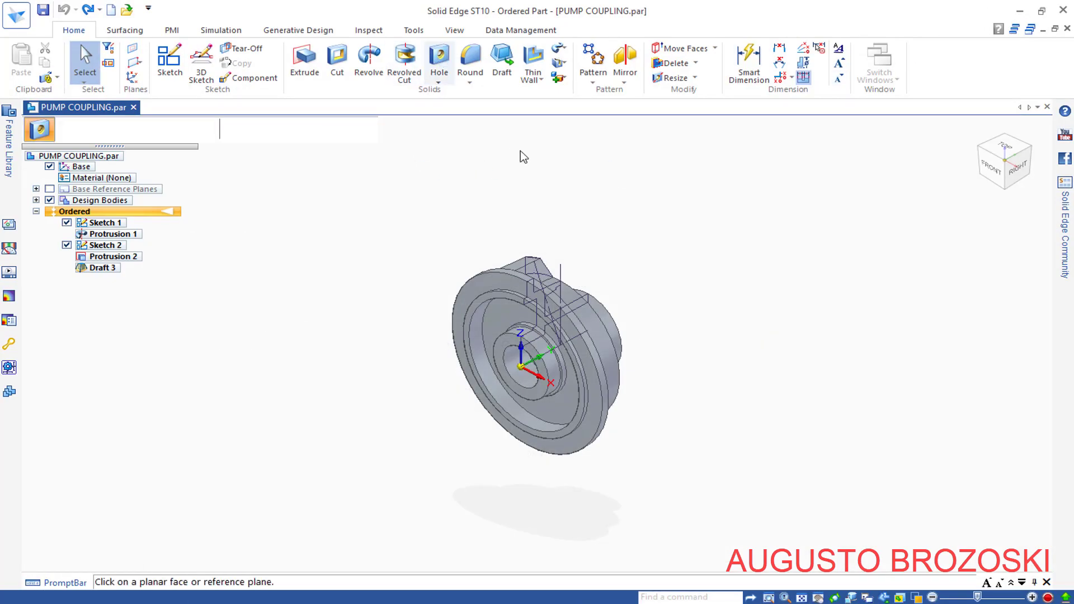
click(1030, 150)
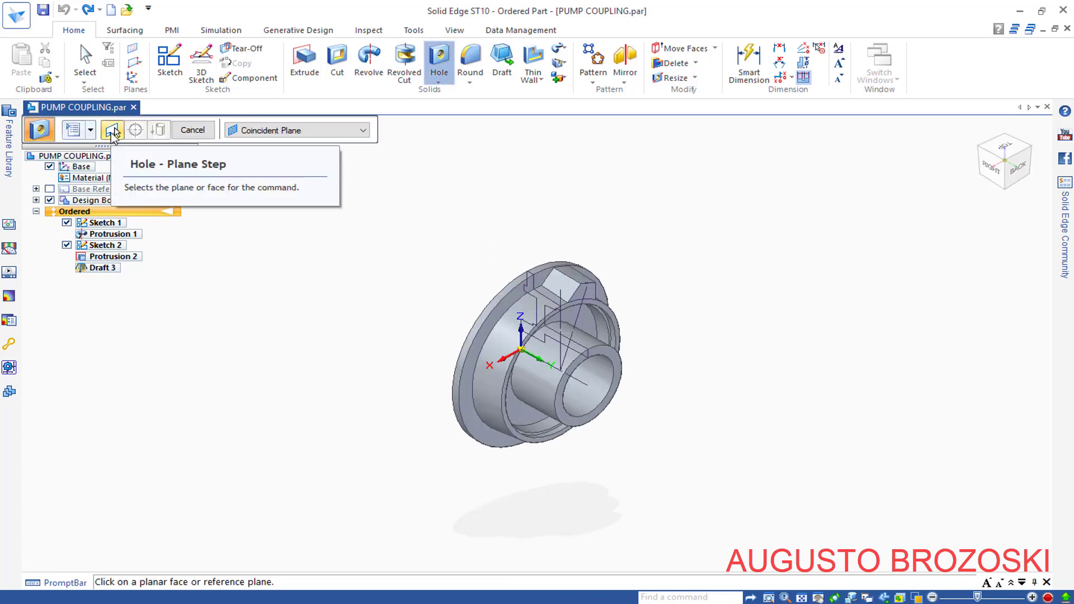
scroll(666, 295, up, 1)
scroll(615, 293, up, 4)
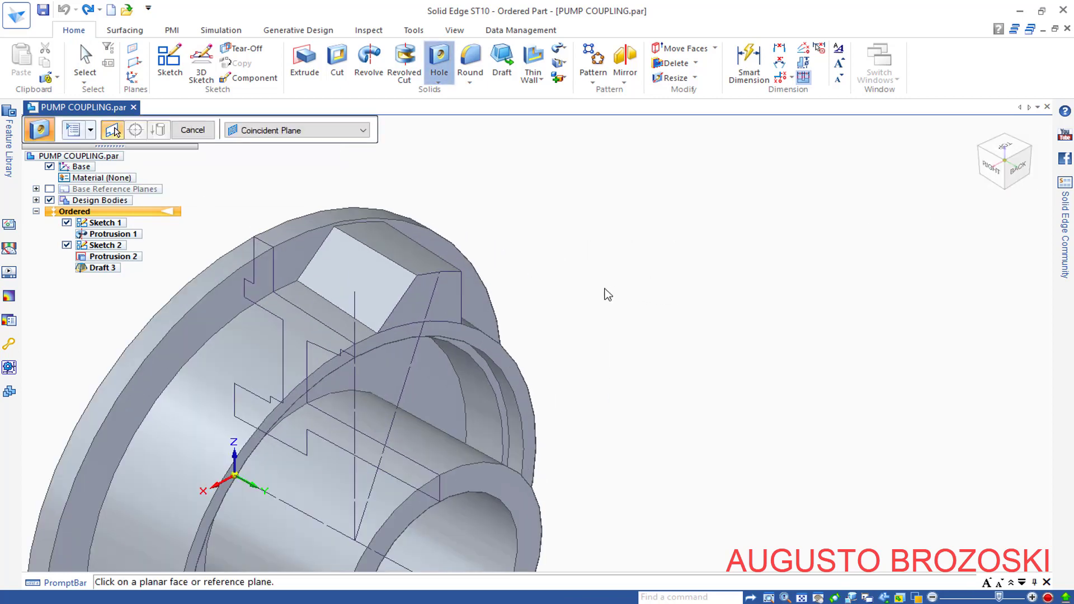
click(445, 299)
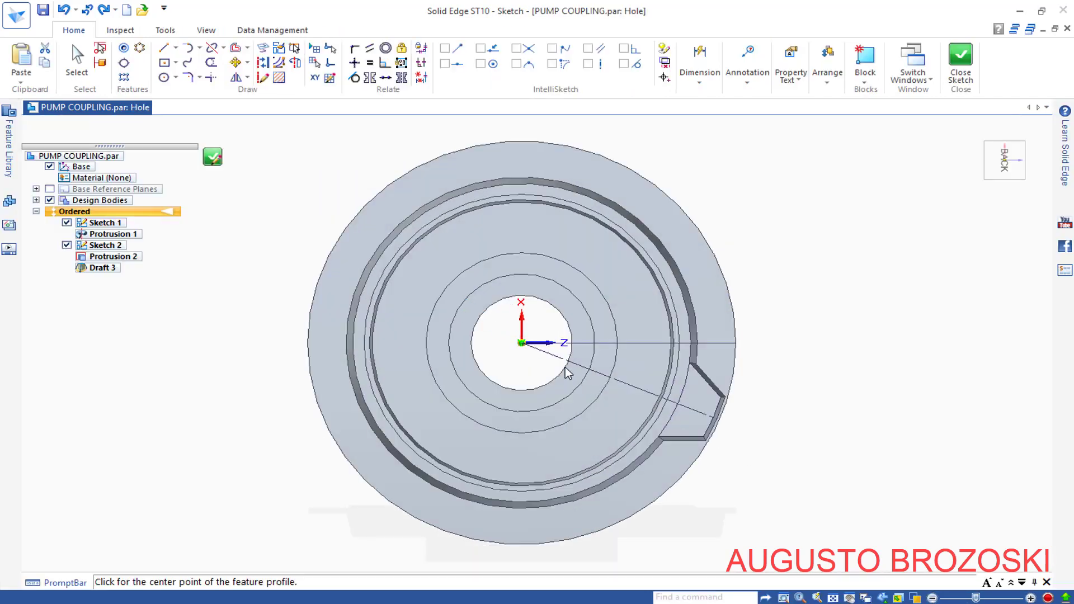
scroll(755, 436, up, 3)
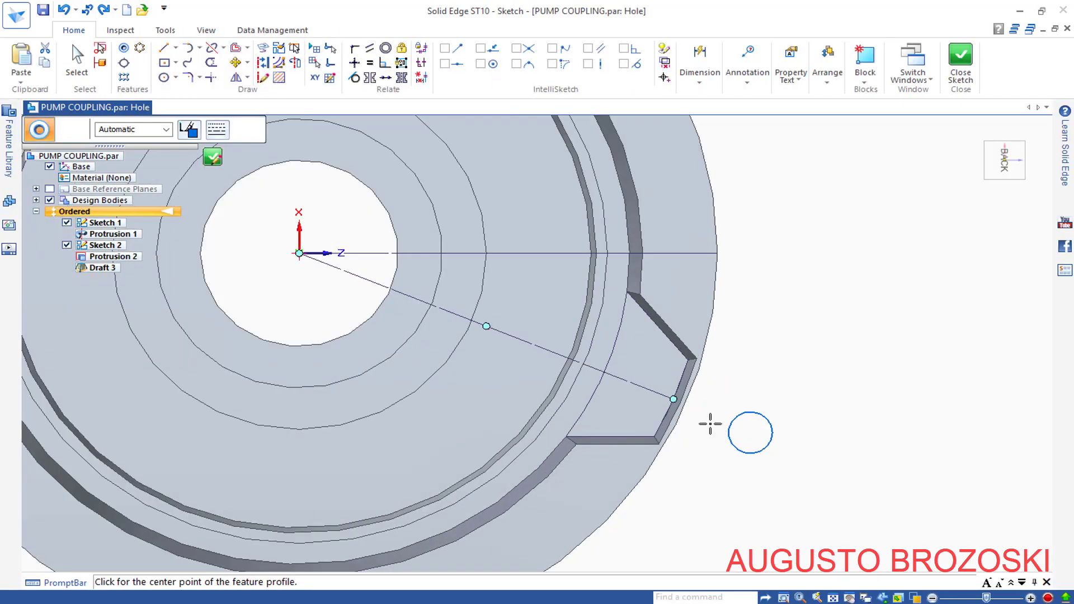
click(632, 384)
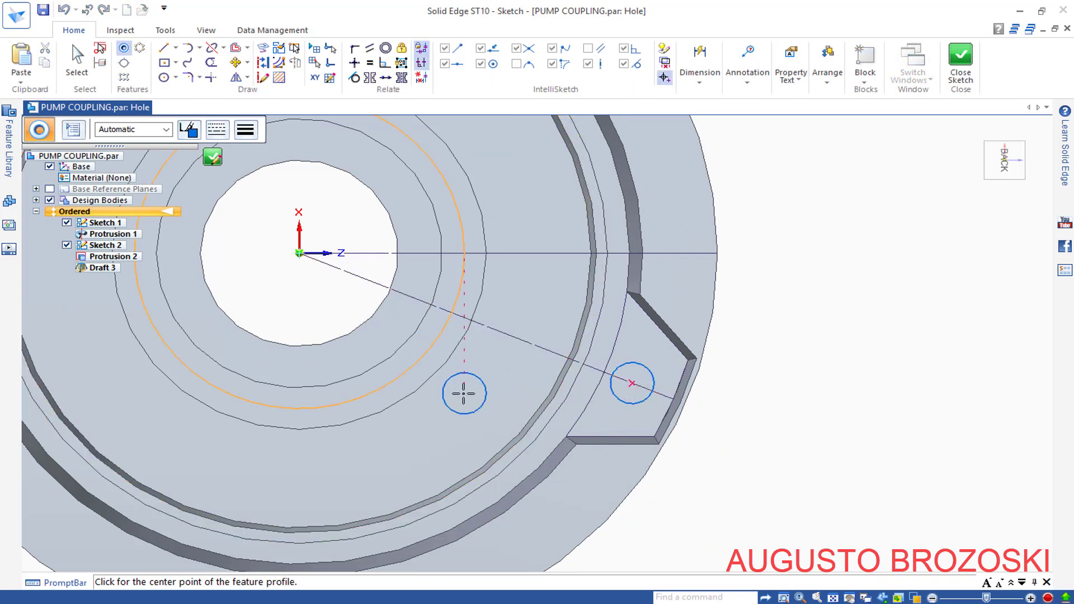
key(Escape)
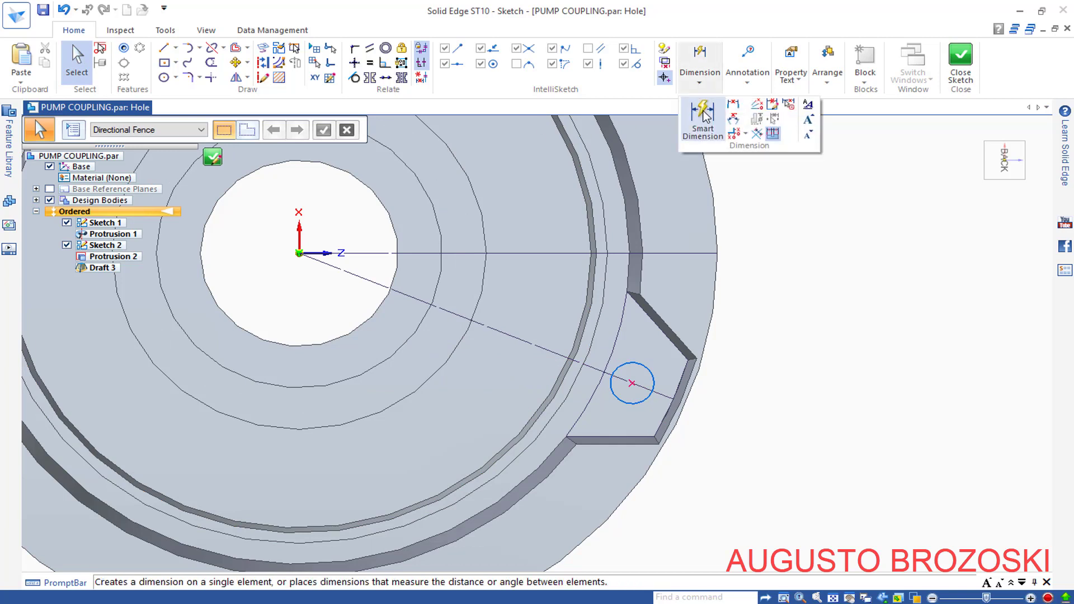
- Dimension the hole centre 84 from the part's origin and close the sketch
click(699, 56)
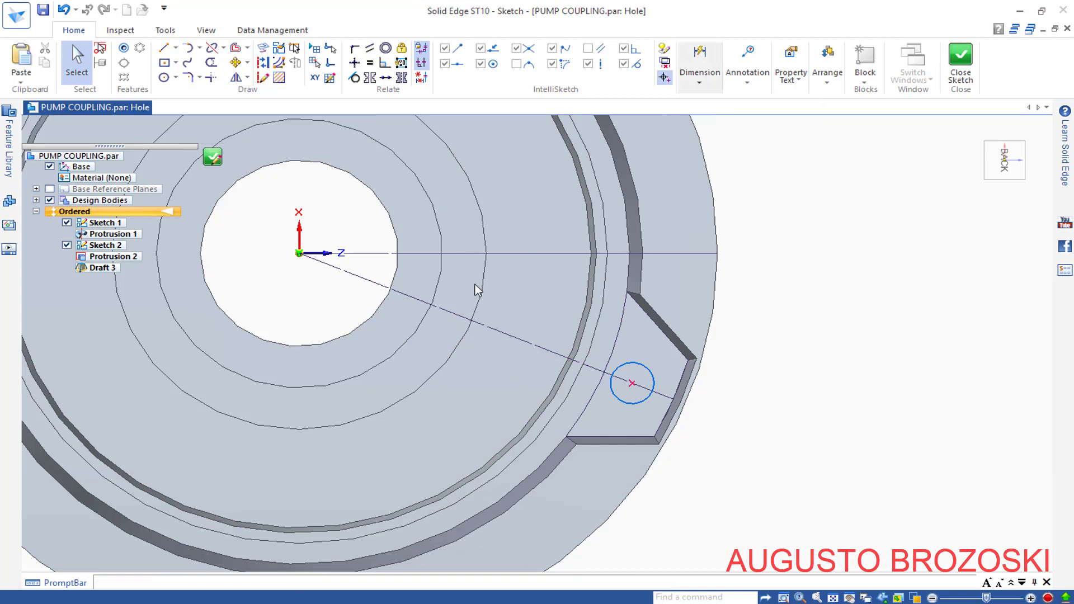
click(298, 254)
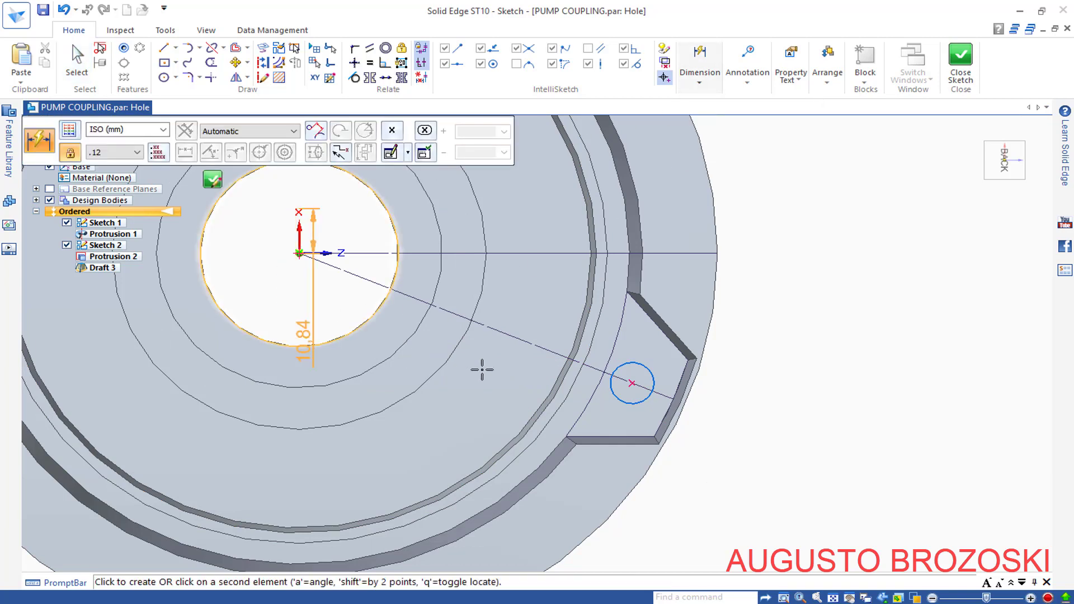
click(632, 384)
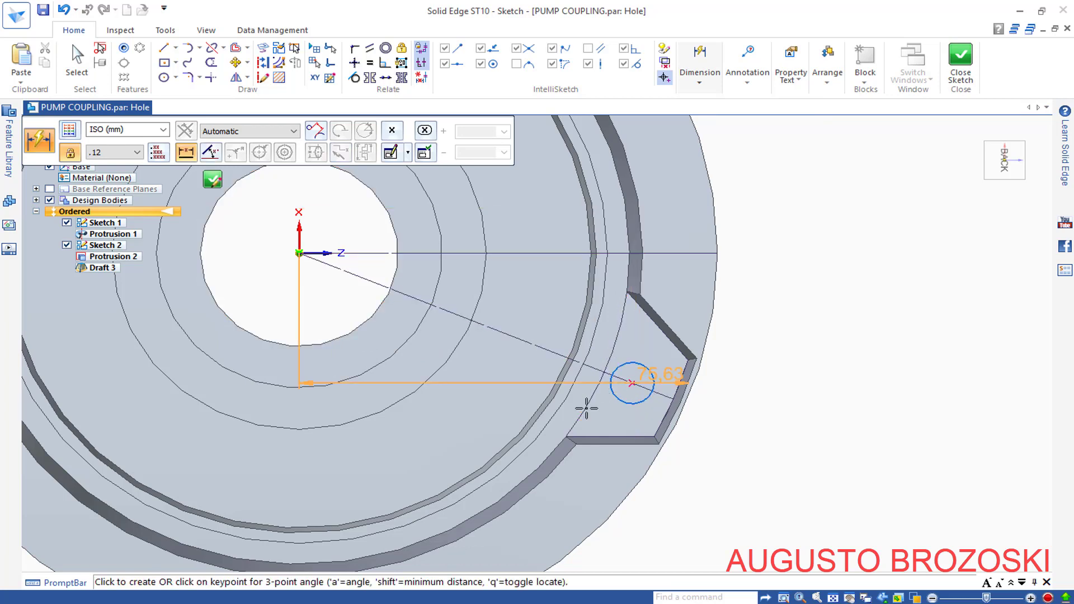
click(477, 372)
text(84)
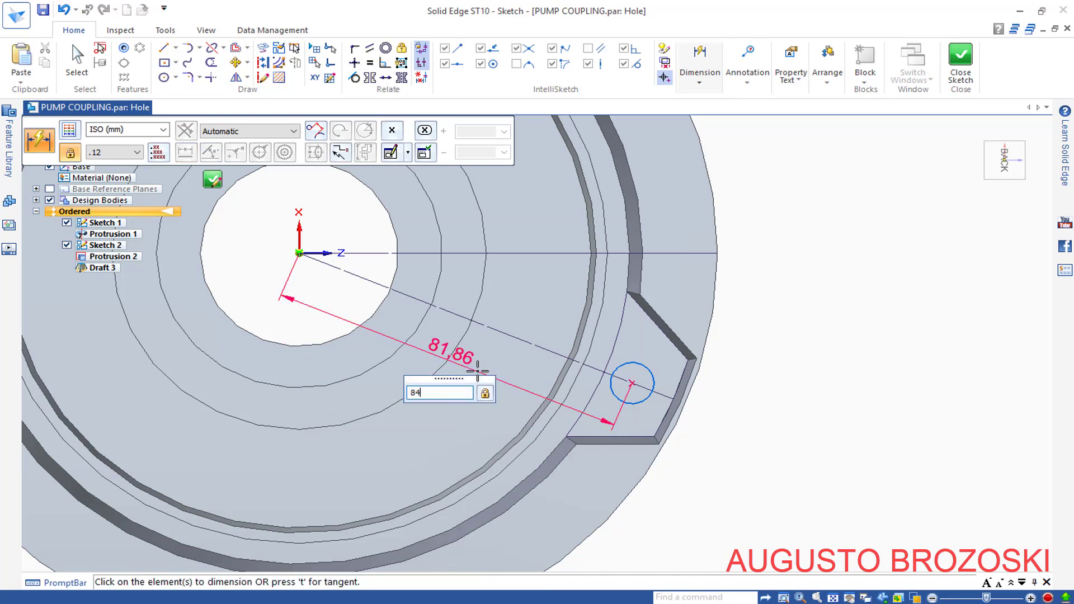
key(Return)
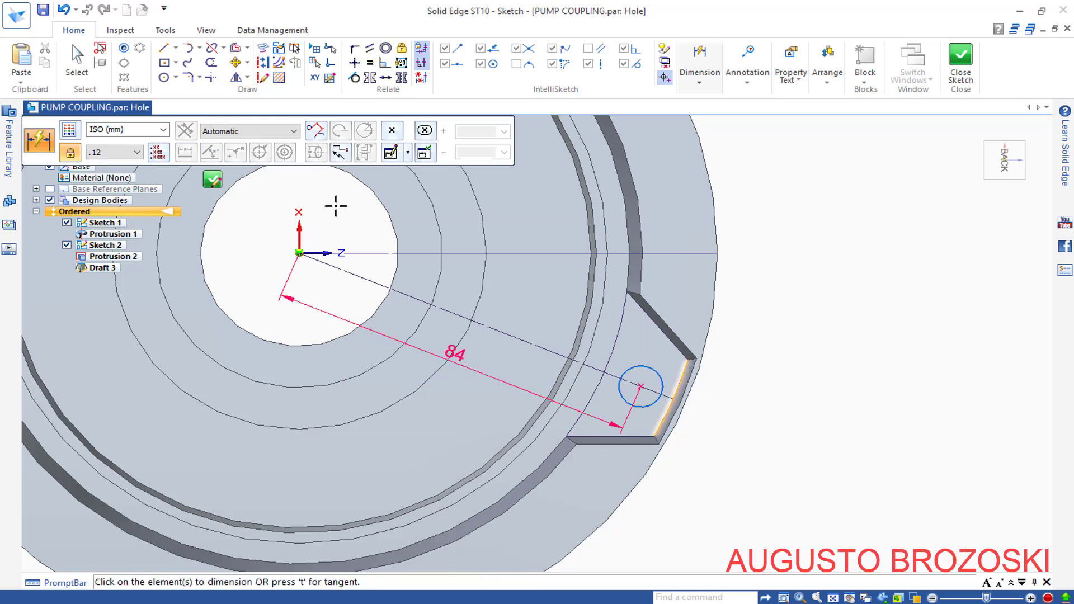
click(960, 56)
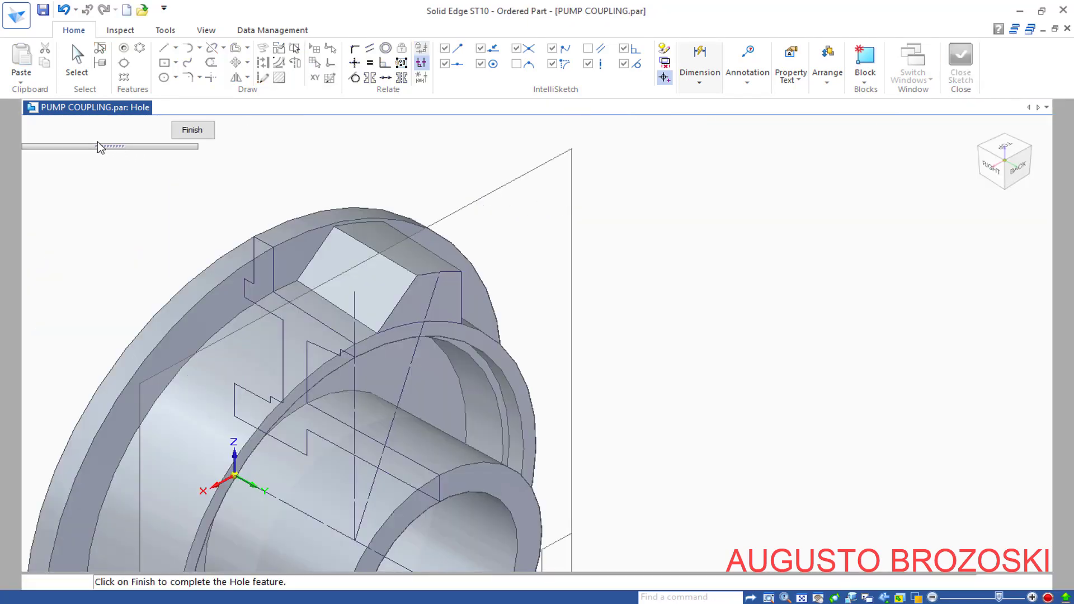
- Set the hole size to 8,4 mm in Hole Options
click(164, 137)
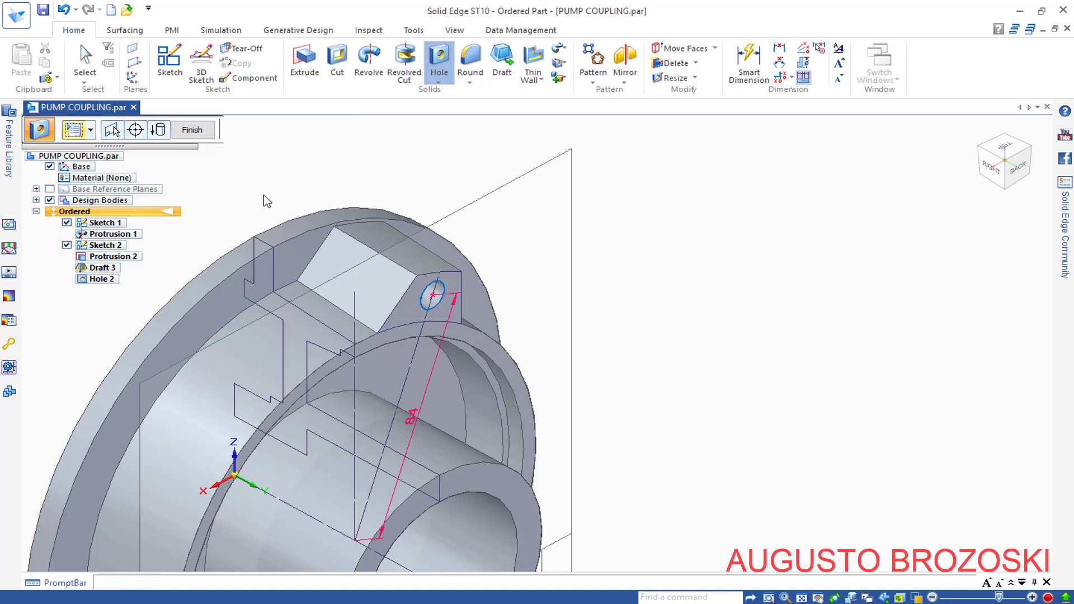
click(74, 129)
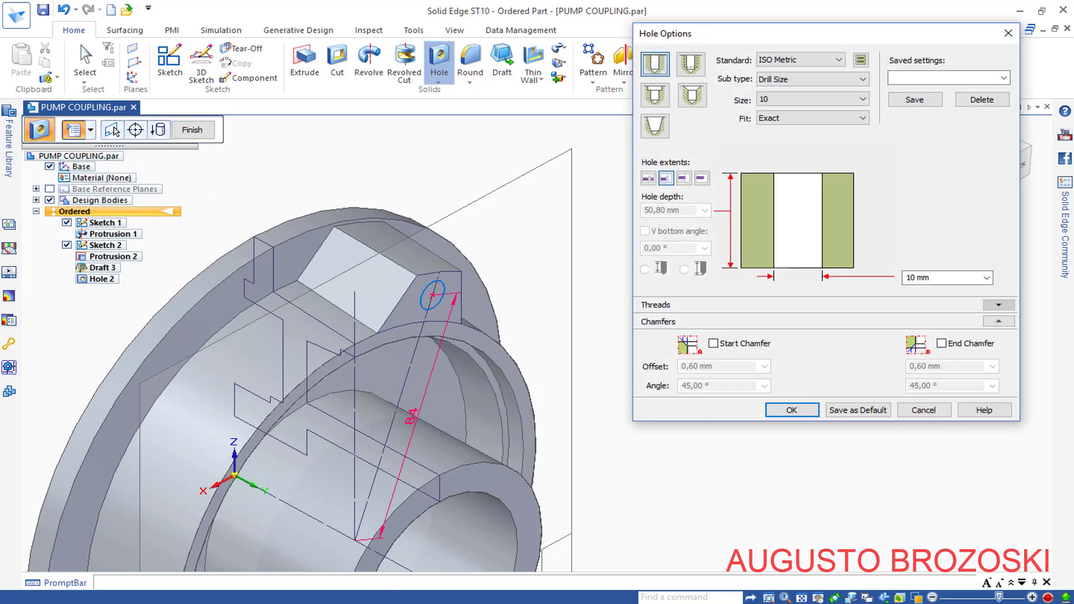
key(alt+Tab)
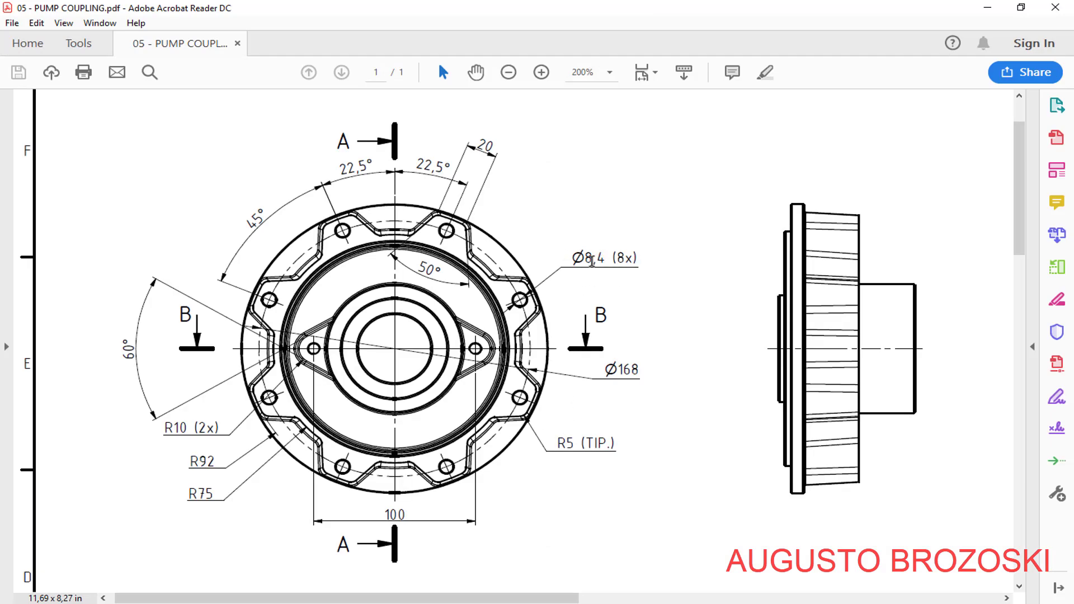
click(987, 7)
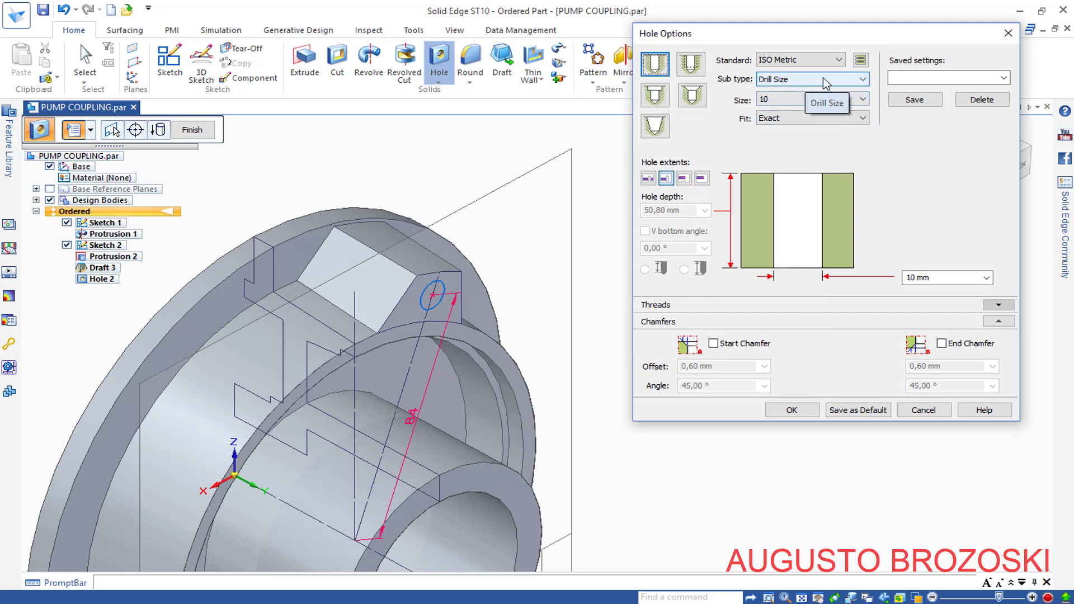
click(864, 99)
scroll(820, 175, down, 5)
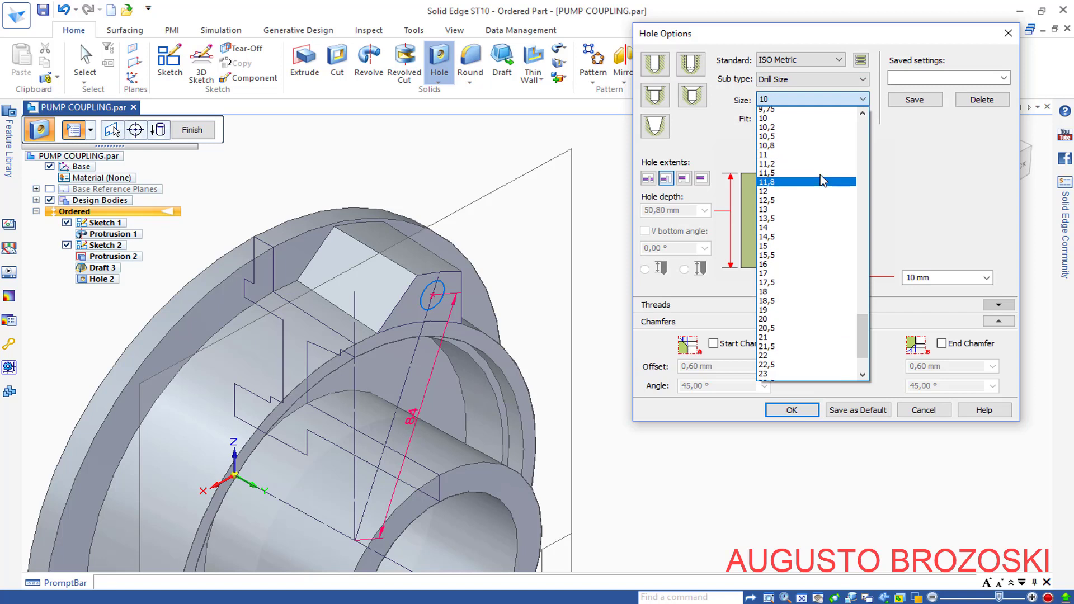
scroll(820, 175, down, 3)
scroll(820, 174, up, 3)
scroll(820, 174, up, 1)
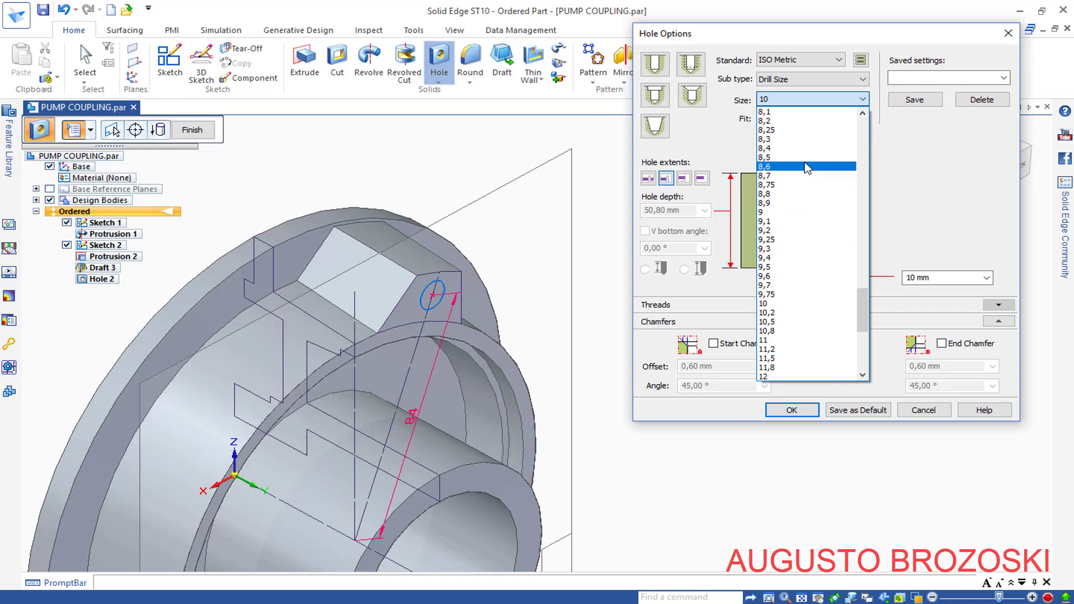
click(798, 148)
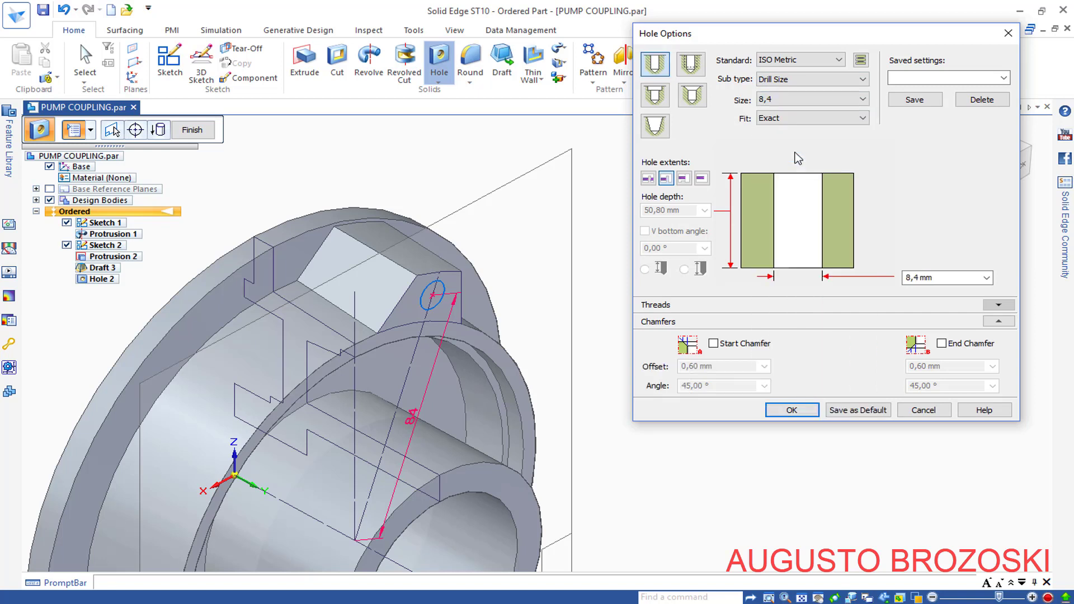
- Make the hole Through All with a 0,60 mm × 45° start chamfer and finish it
click(648, 179)
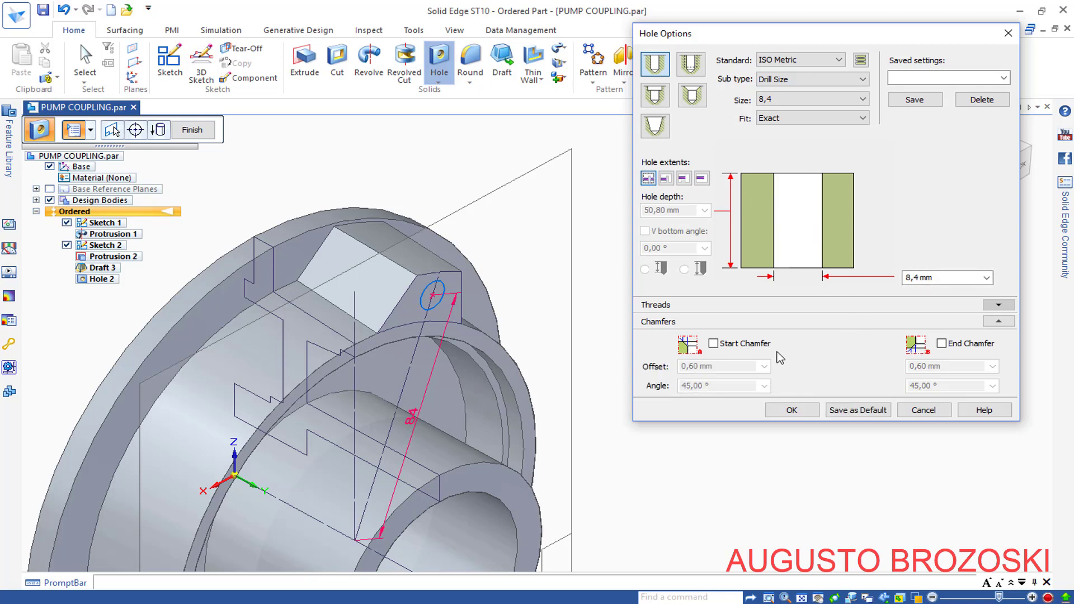
click(713, 343)
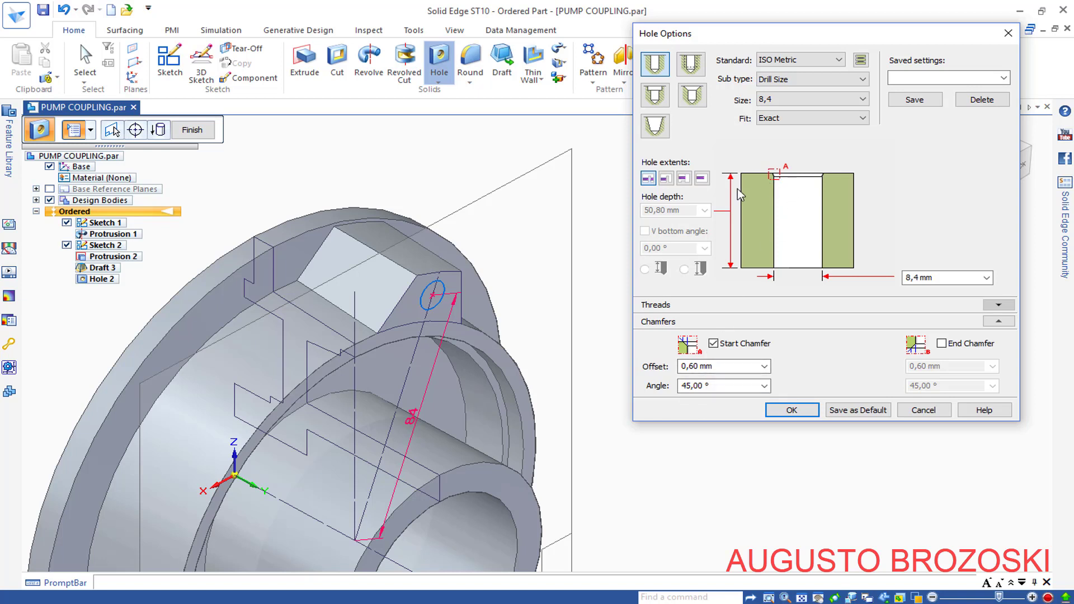
click(791, 410)
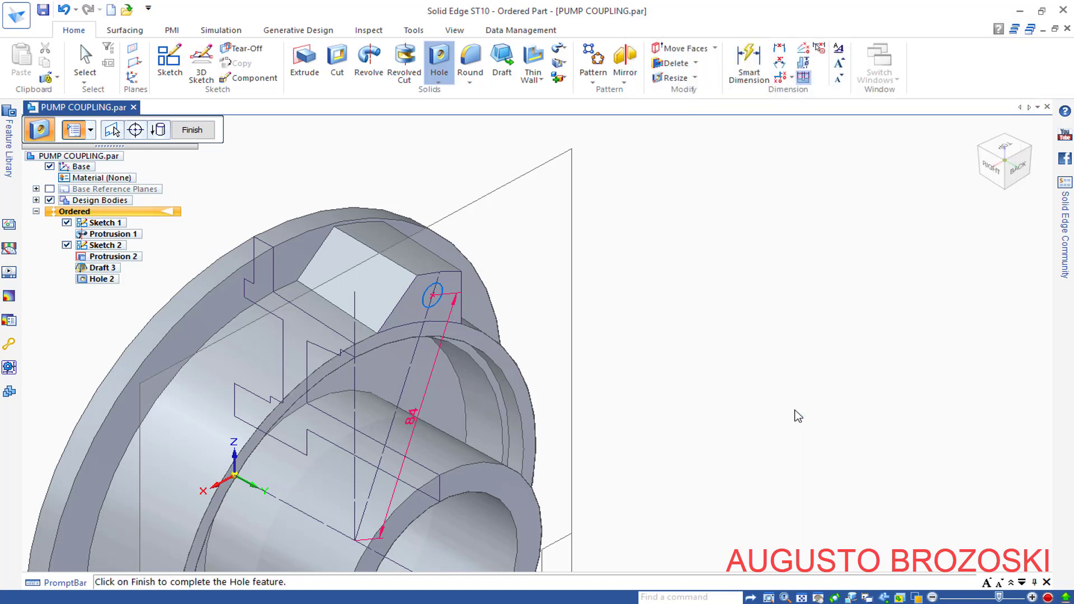
scroll(439, 313, up, 3)
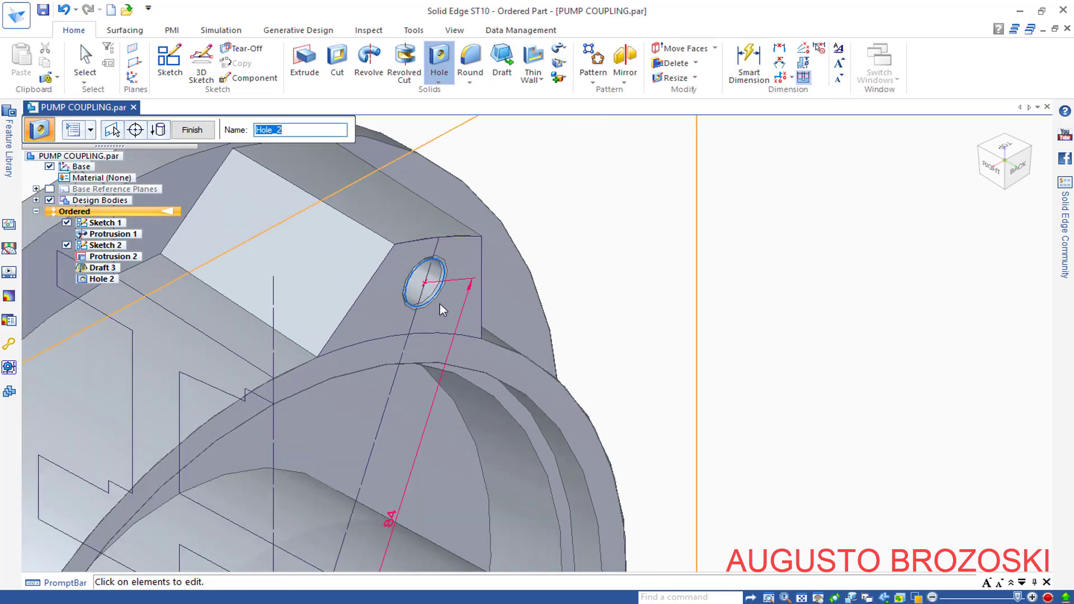
middle_drag(440, 304, 405, 266)
scroll(406, 267, down, 3)
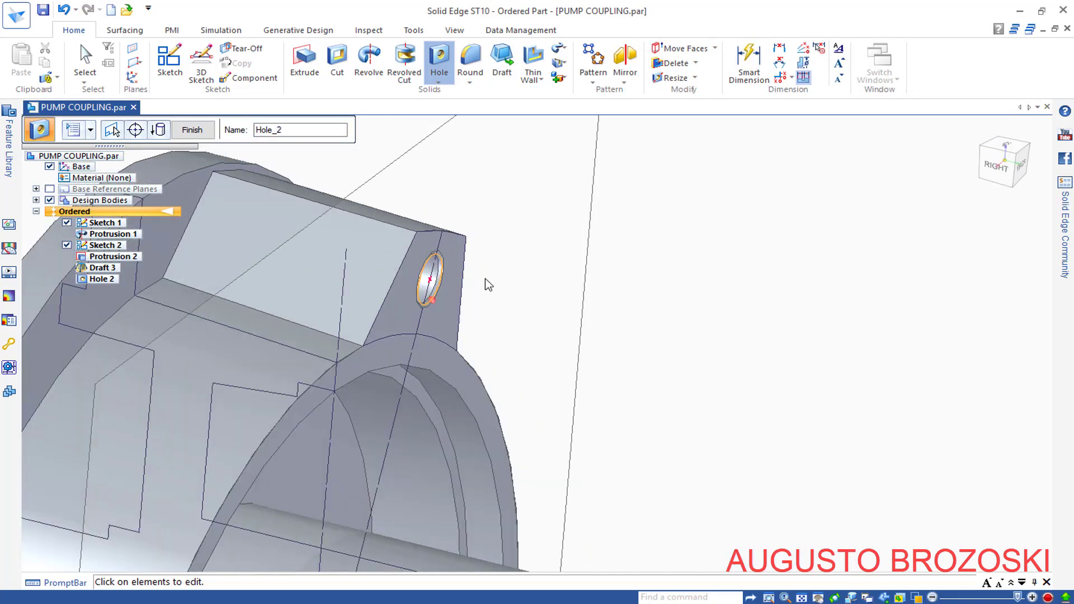
mouse_move(486, 283)
middle_down()
mouse_move(576, 305)
mouse_move(281, 240)
mouse_move(312, 268)
middle_up()
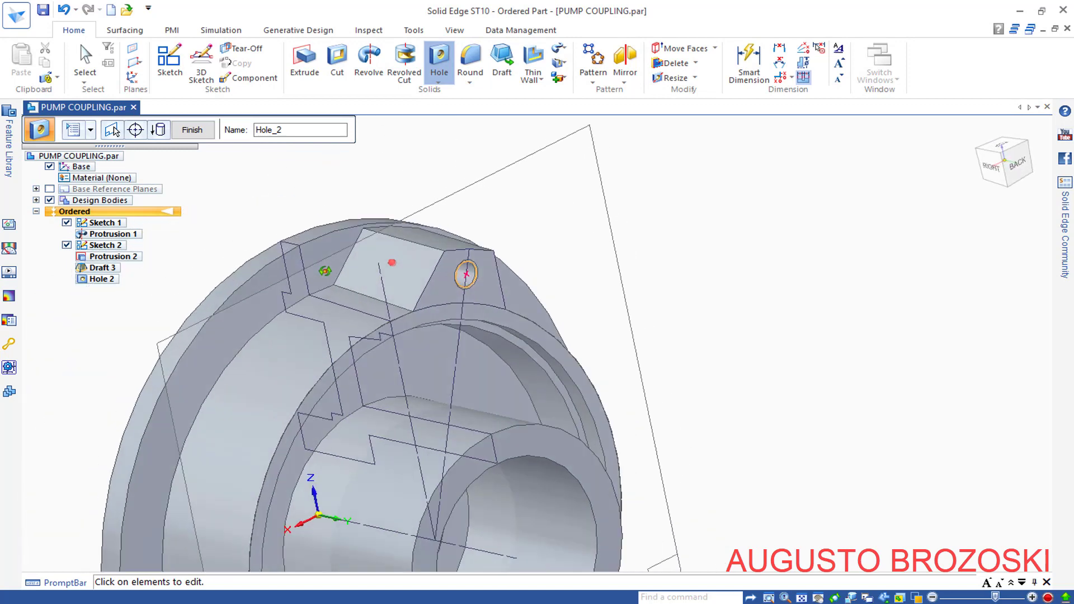
click(192, 130)
click(192, 134)
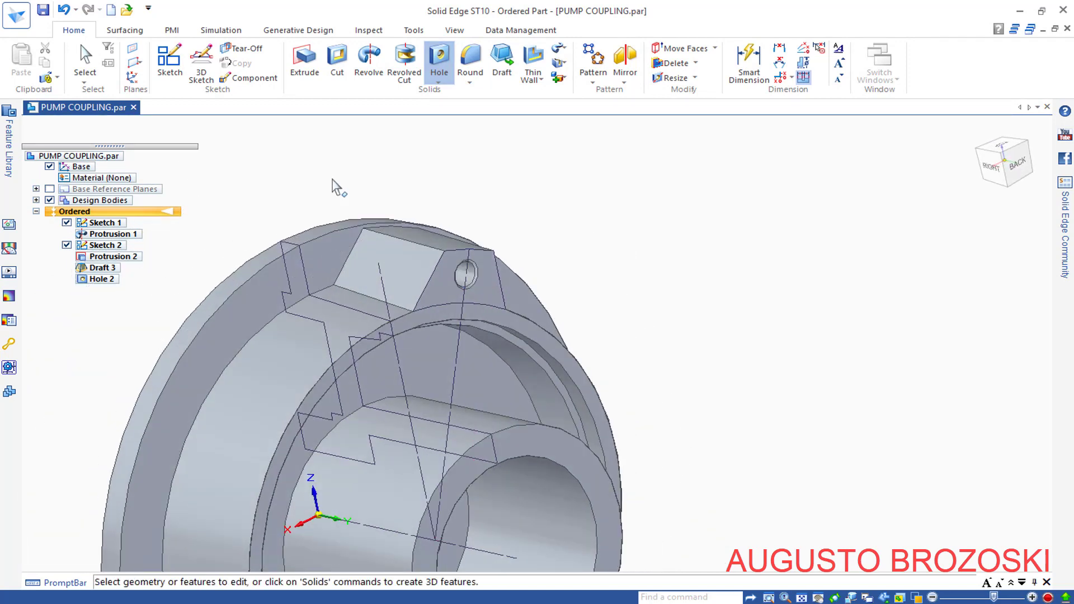
click(978, 146)
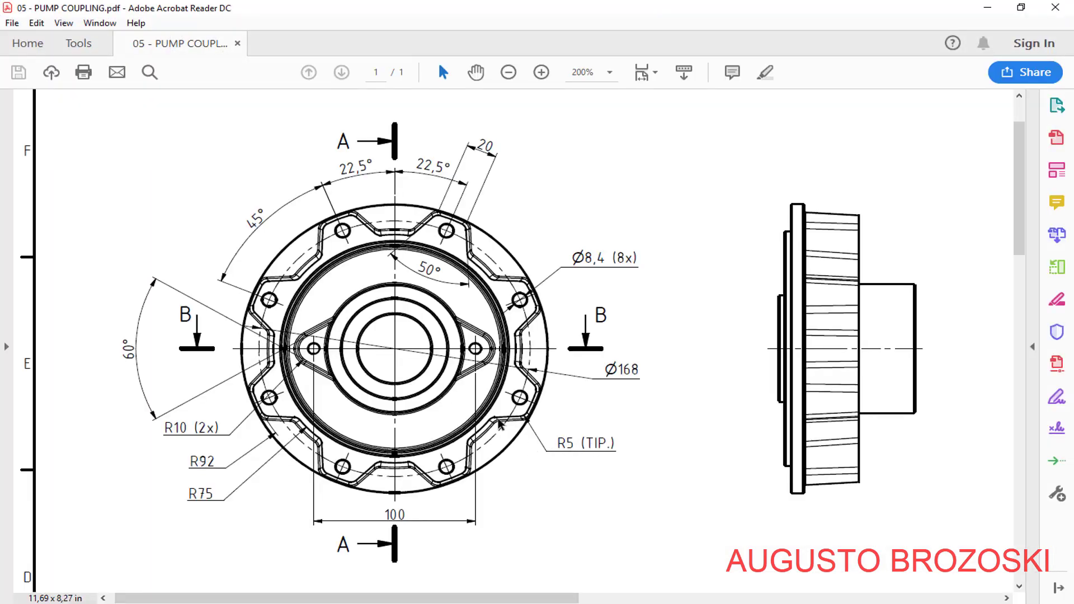
click(987, 8)
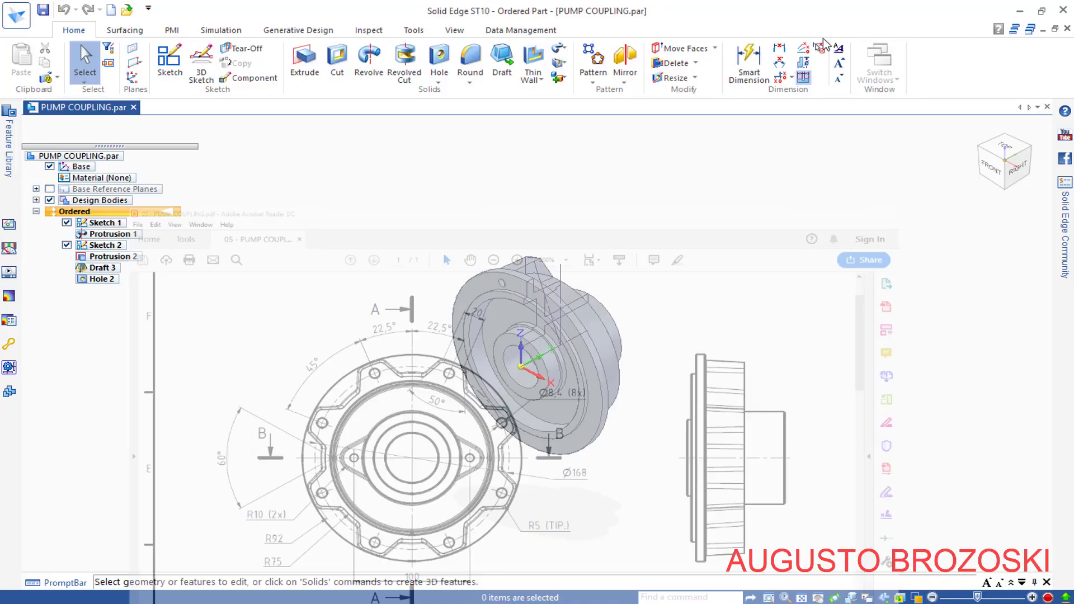
- Select three boss edges for a new Round
click(470, 82)
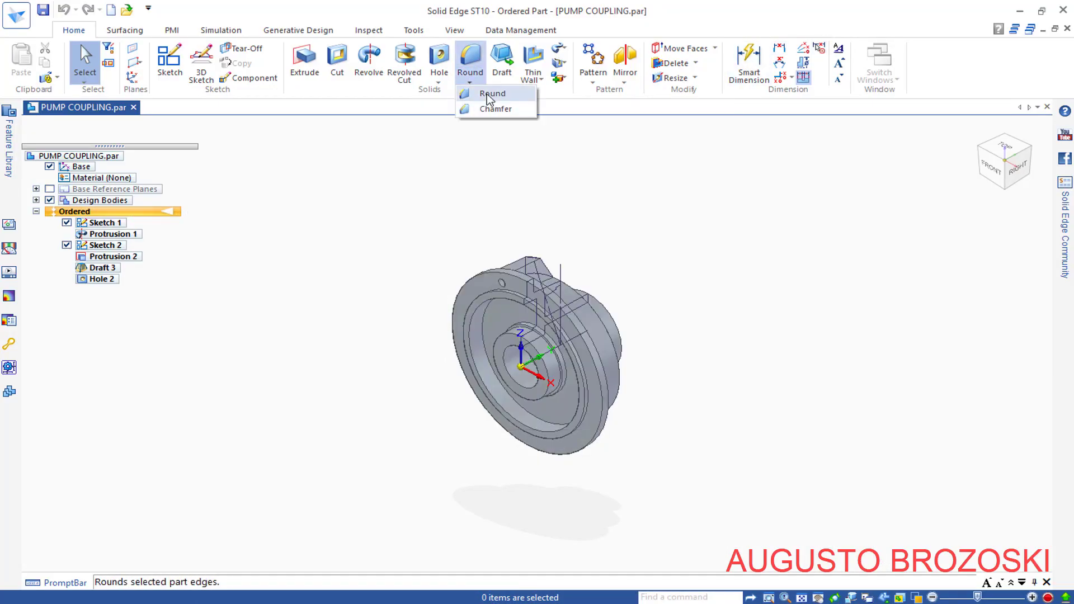
click(490, 96)
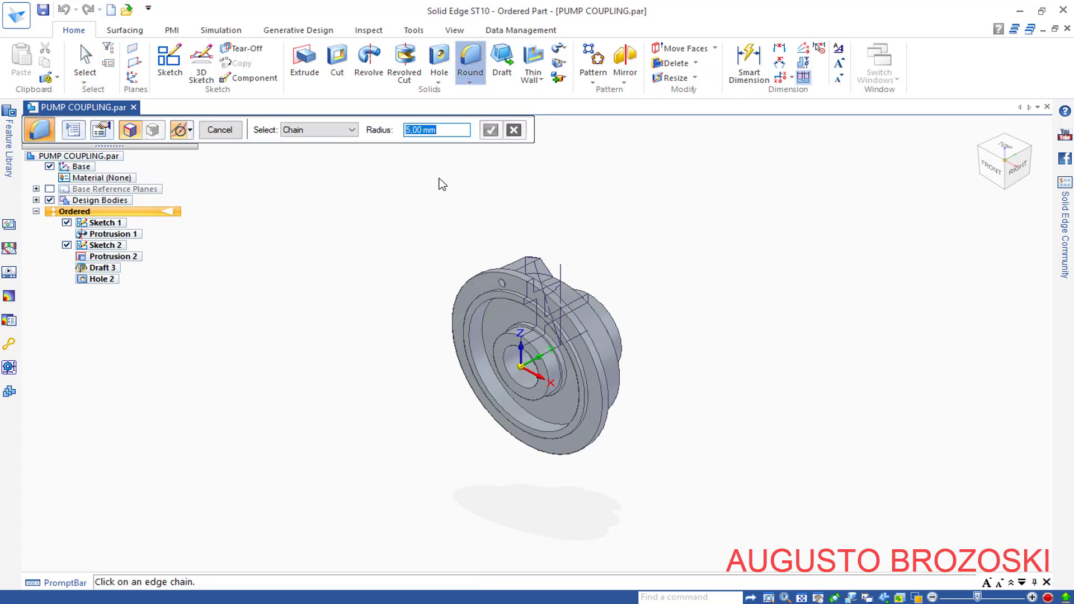
mouse_move(1005, 160)
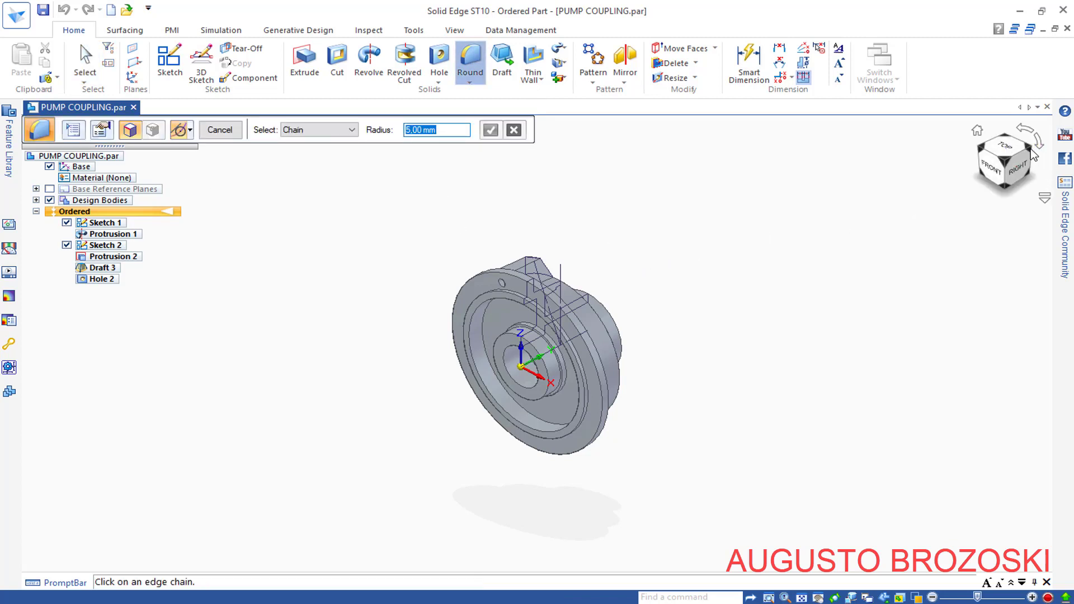
click(1030, 149)
scroll(615, 274, up, 3)
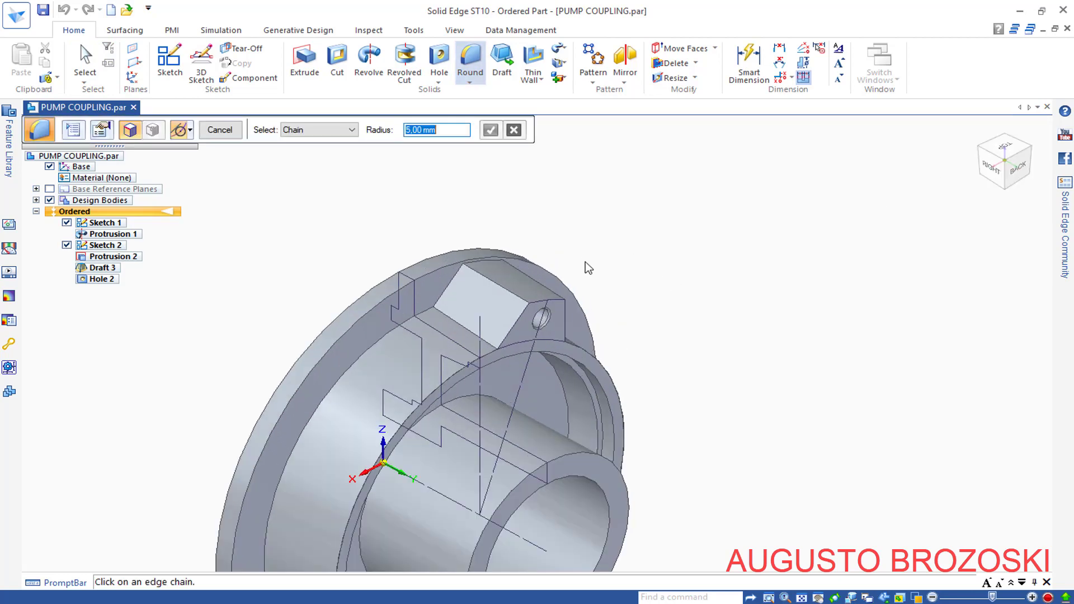
scroll(585, 261, up, 3)
click(407, 298)
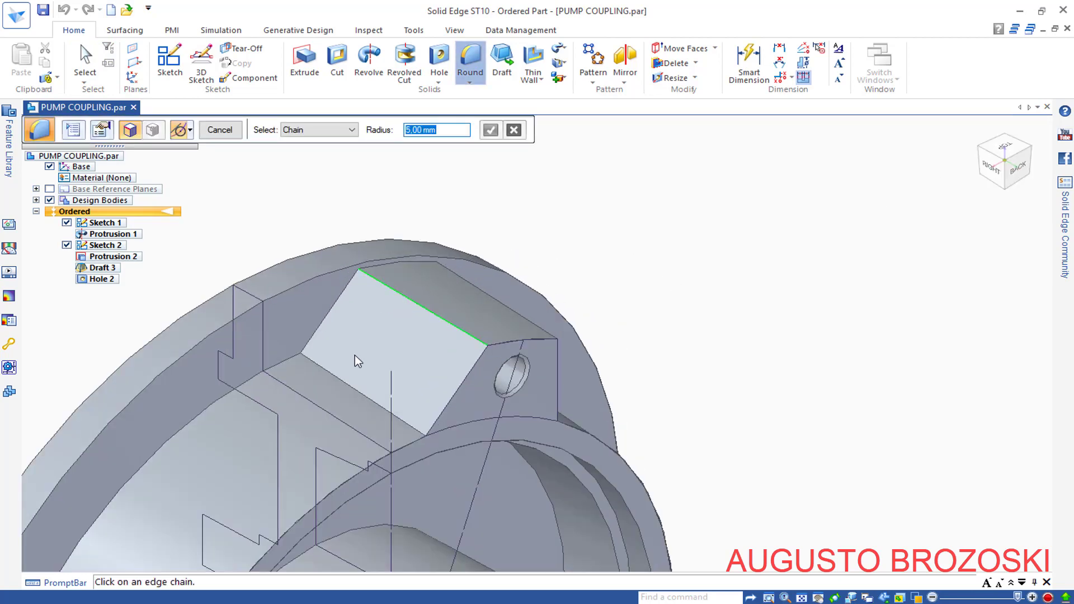
middle_drag(635, 299, 253, 323)
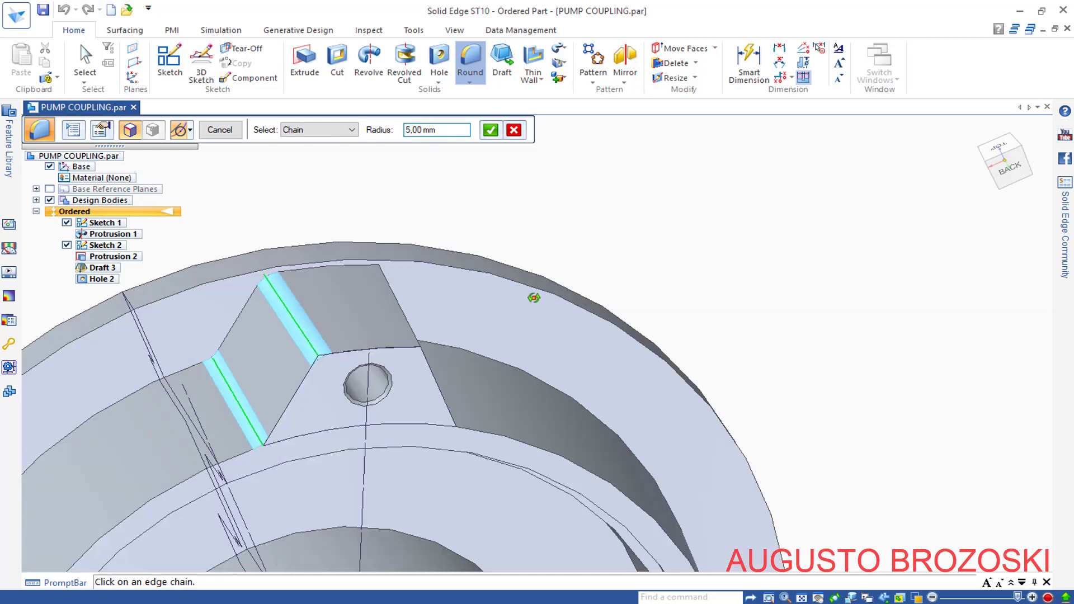
click(243, 308)
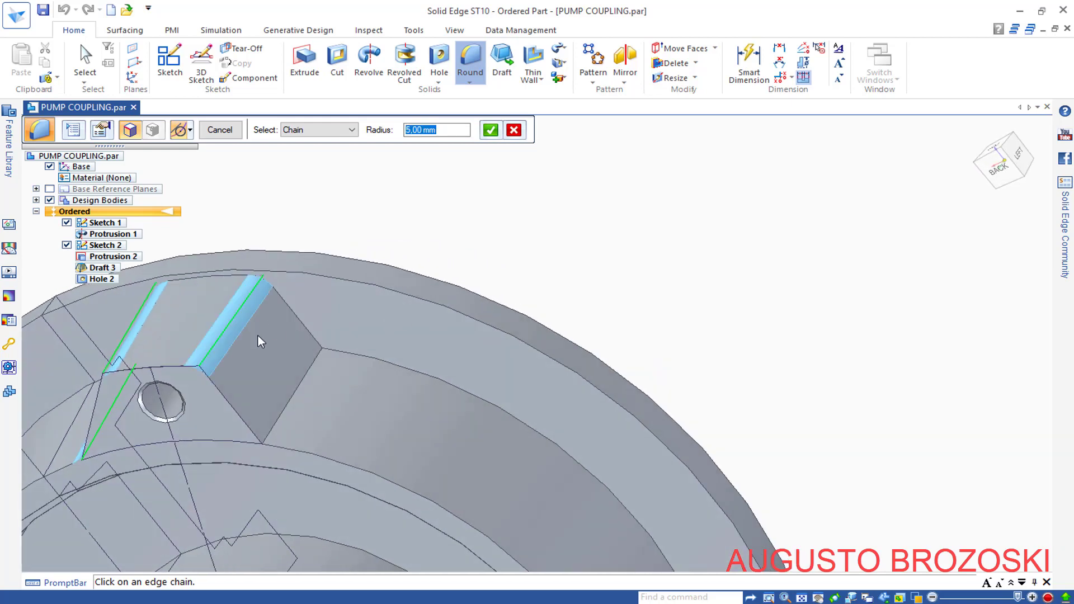
click(302, 386)
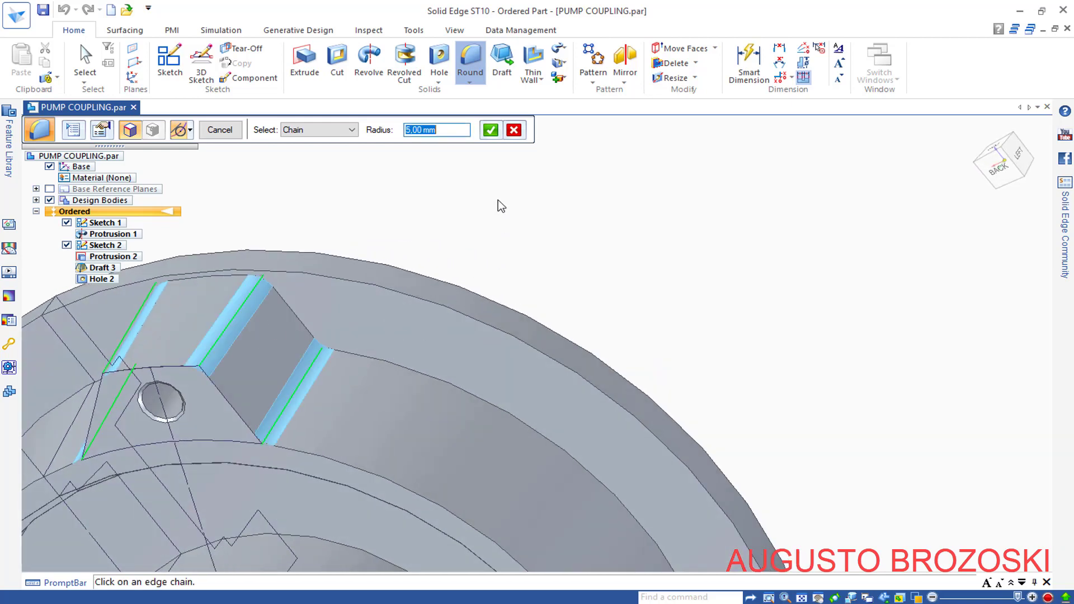
- Apply the 5 mm radius and finish Round 1
click(490, 132)
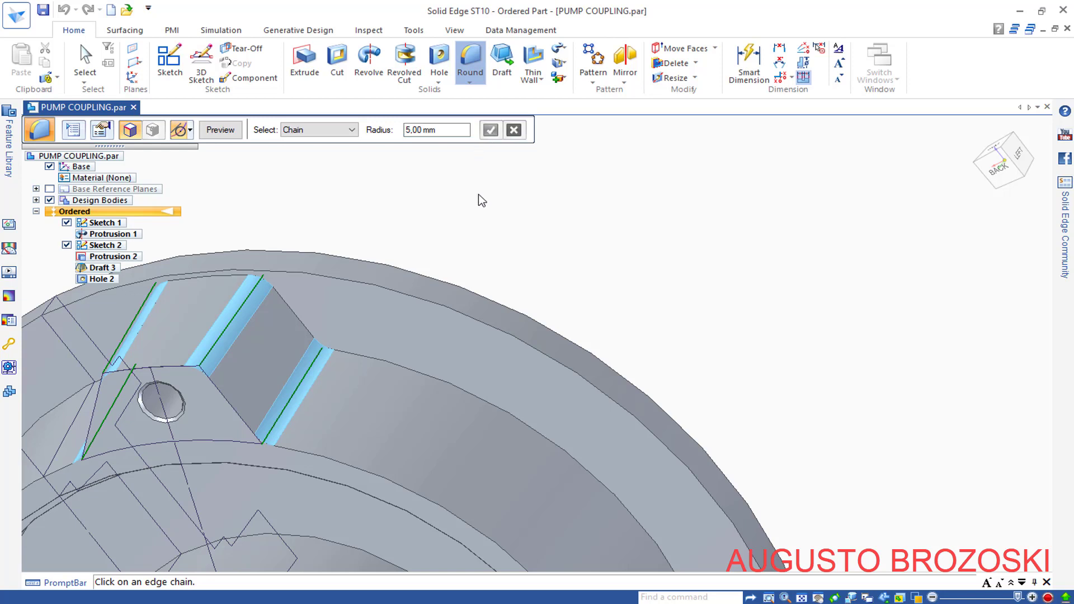
click(221, 132)
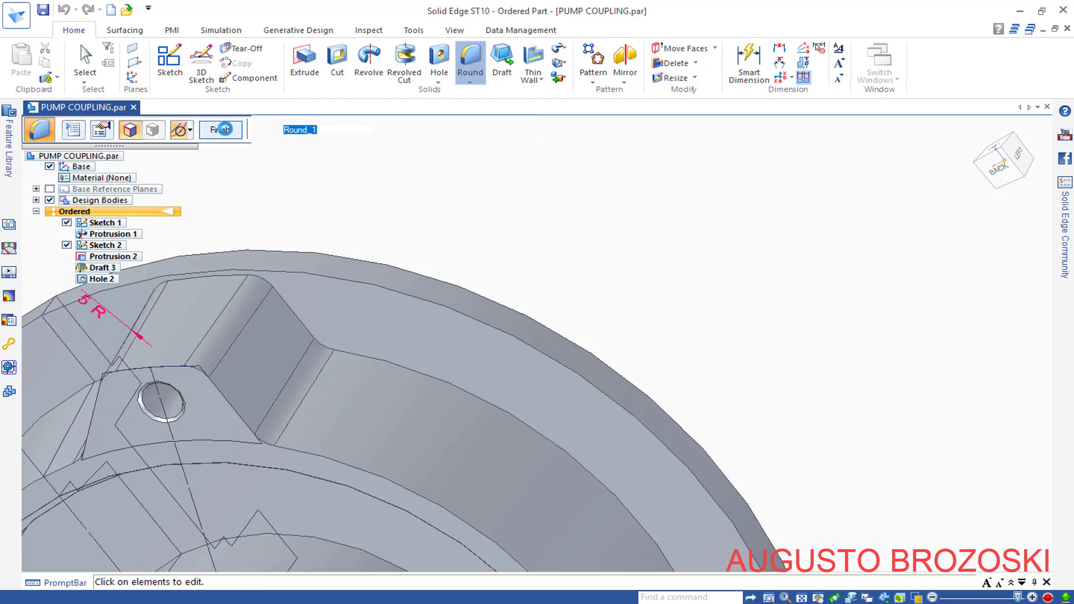
click(224, 135)
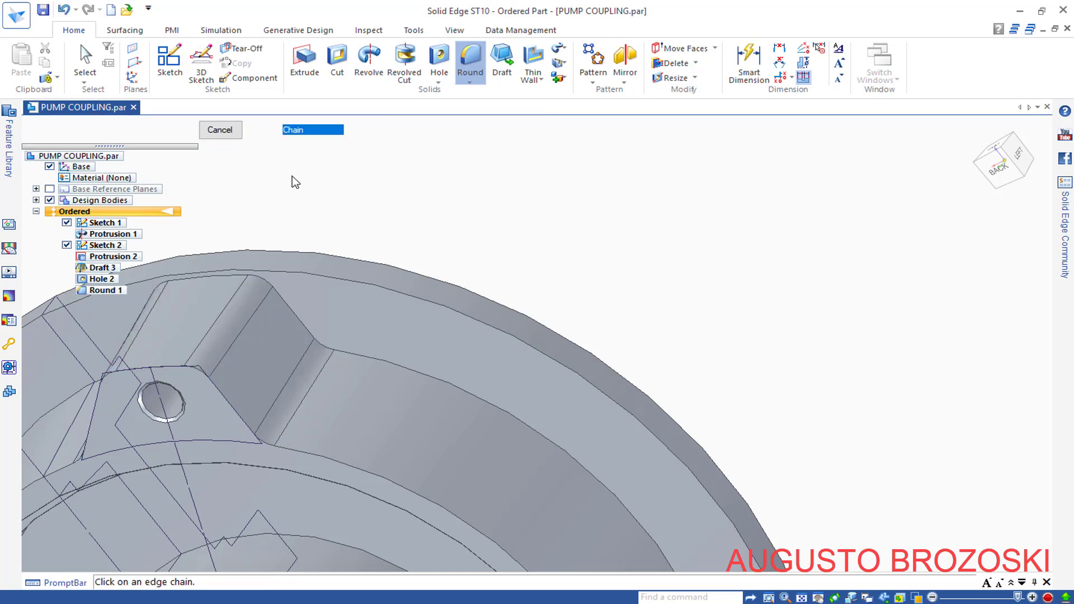
click(221, 134)
scroll(591, 256, down, 5)
mouse_move(591, 256)
middle_down()
mouse_move(531, 294)
mouse_move(593, 274)
middle_up()
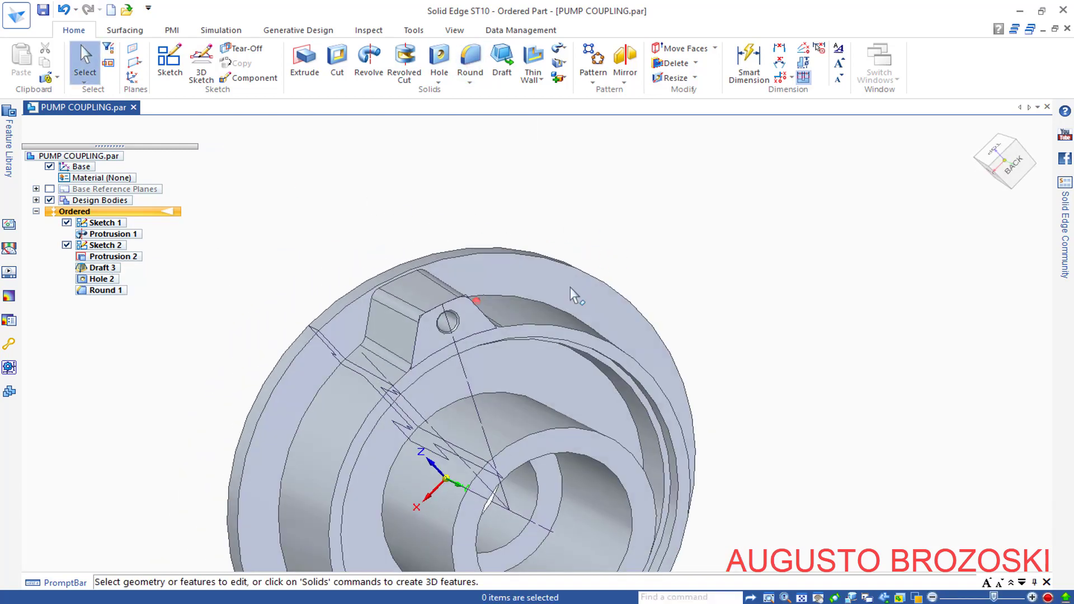
click(976, 130)
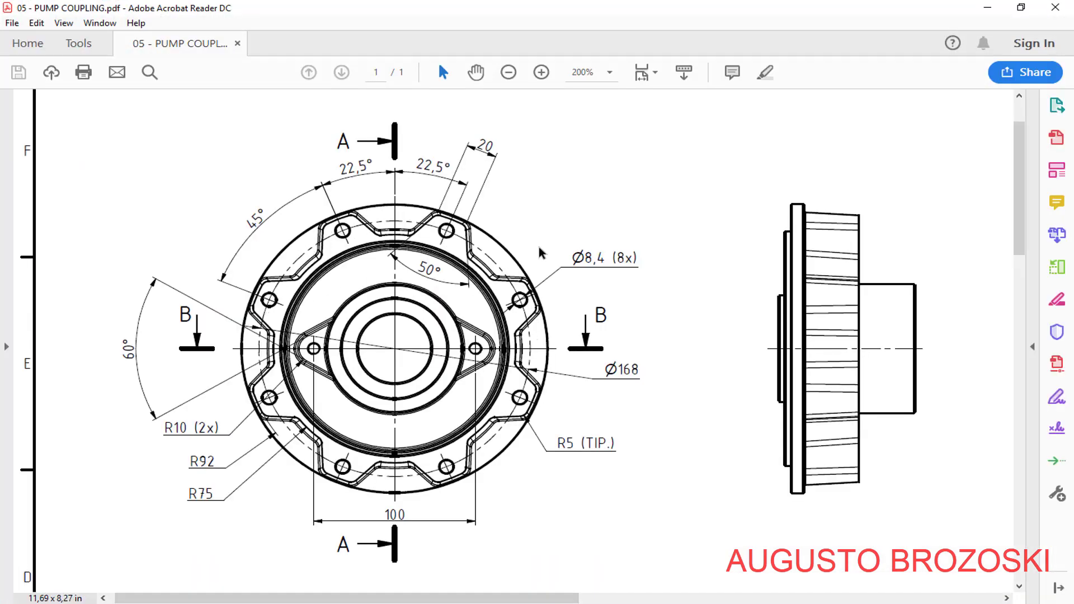
click(987, 8)
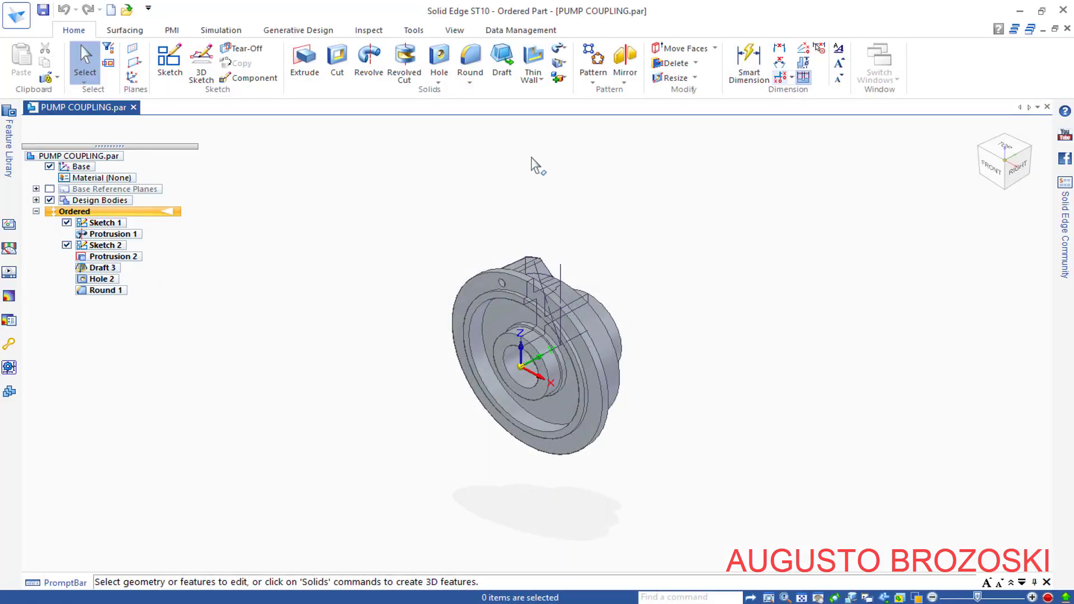
- Select Protrusion 2, Draft 3, Hole 2 and Round 1 as the features to pattern
click(594, 54)
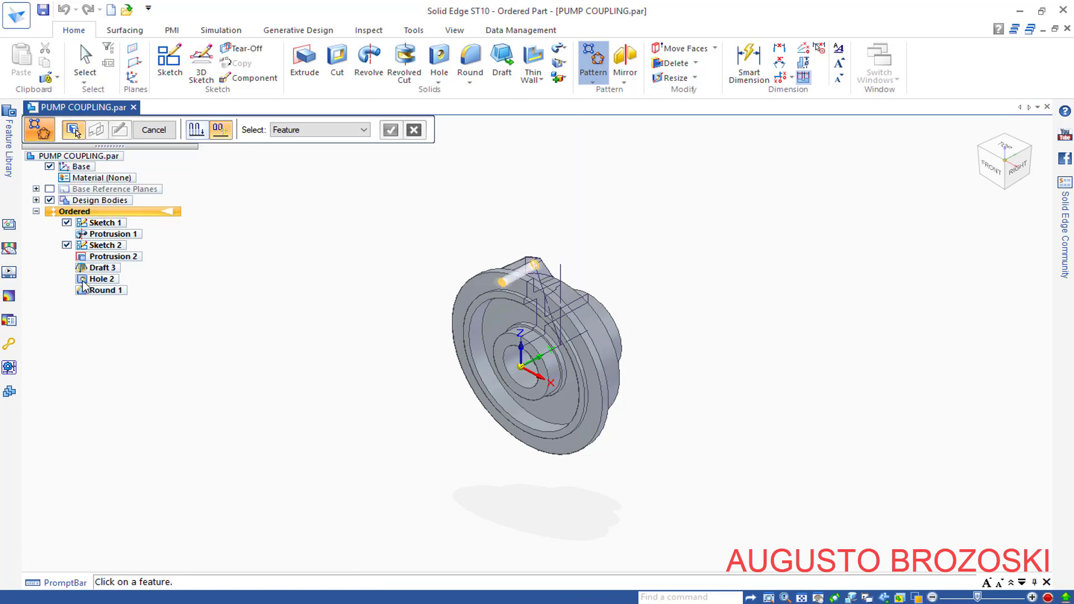
click(115, 258)
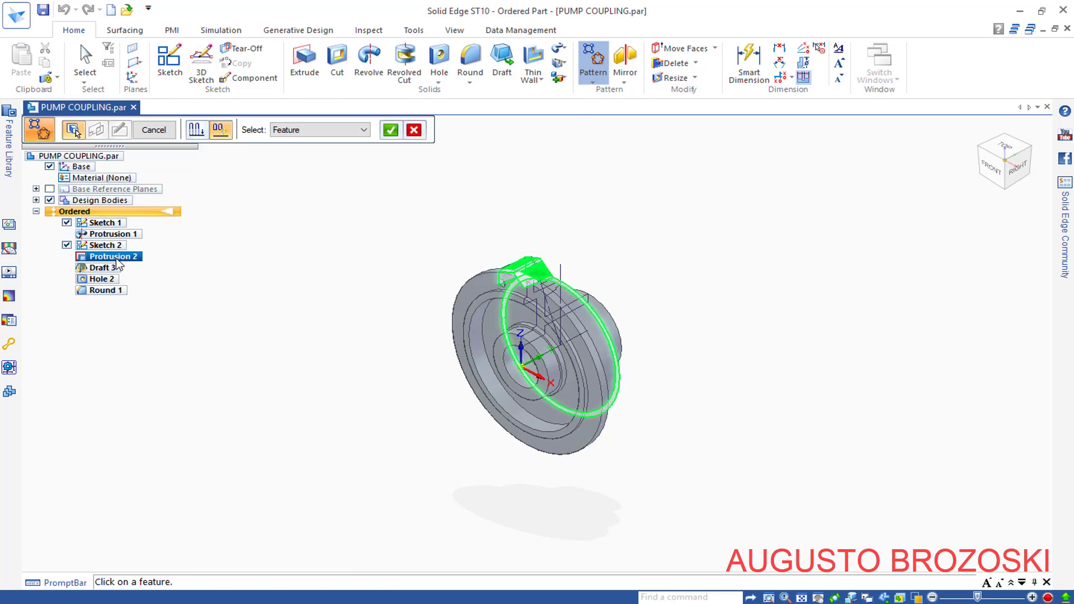
click(106, 268)
click(111, 279)
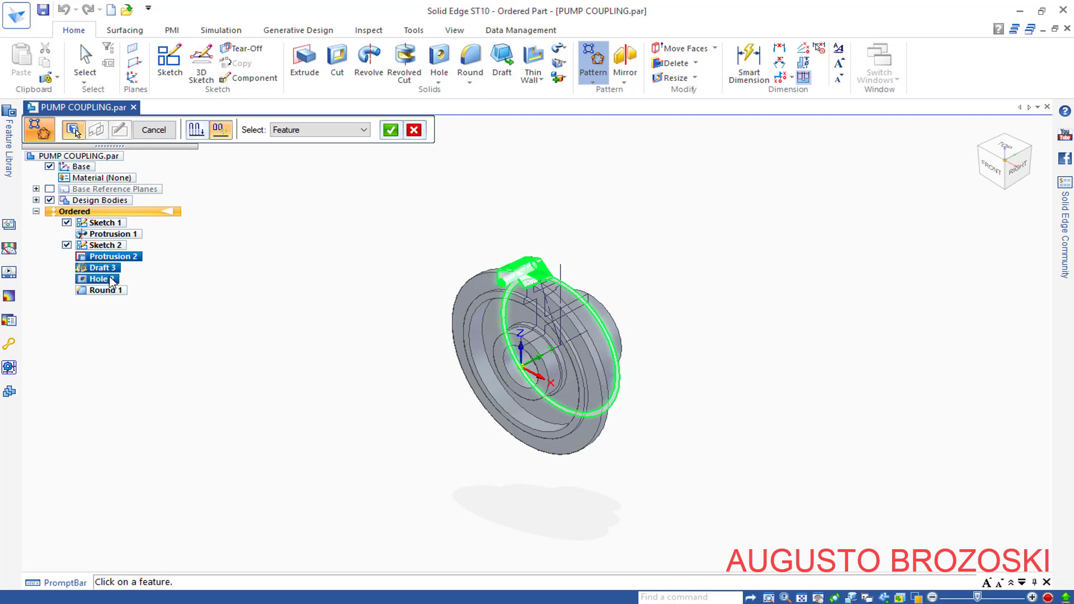
click(105, 290)
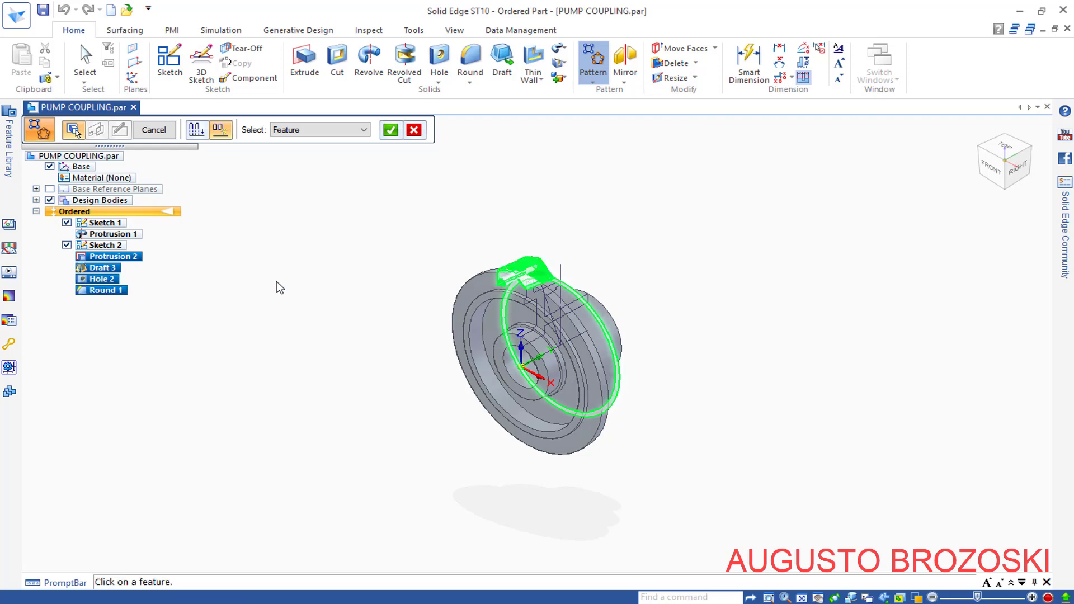
click(390, 130)
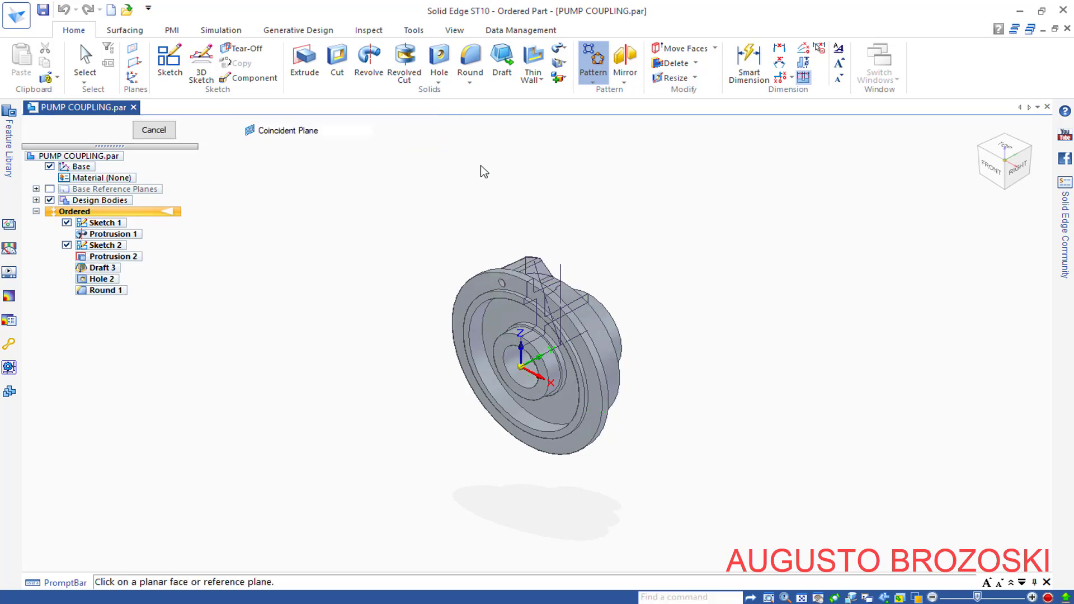
- Set the flange's back face as the pattern sketch plane
click(1032, 152)
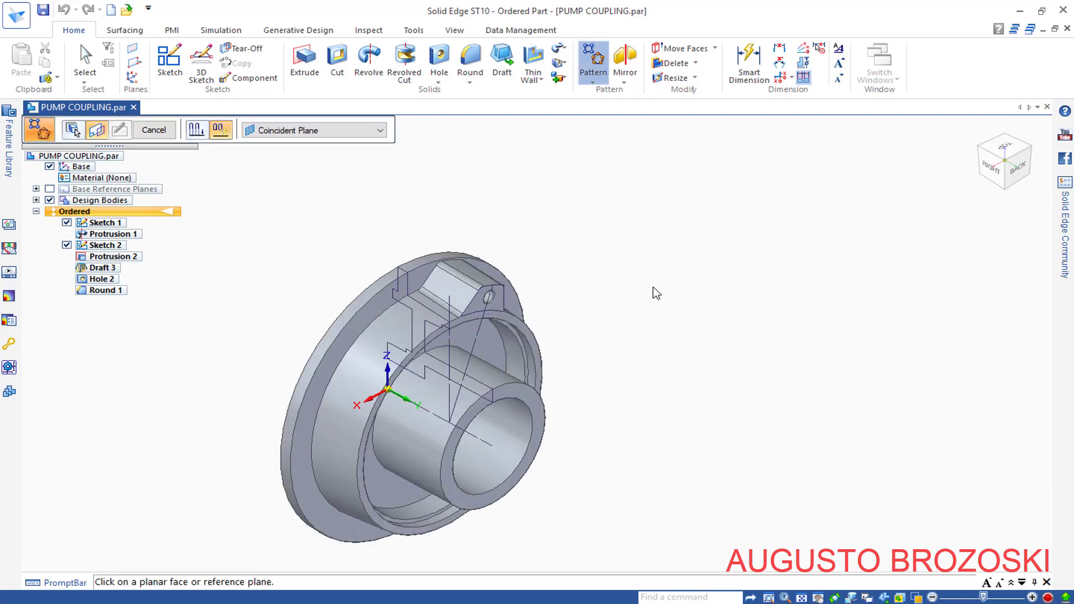
scroll(588, 301, up, 1)
scroll(518, 328, up, 2)
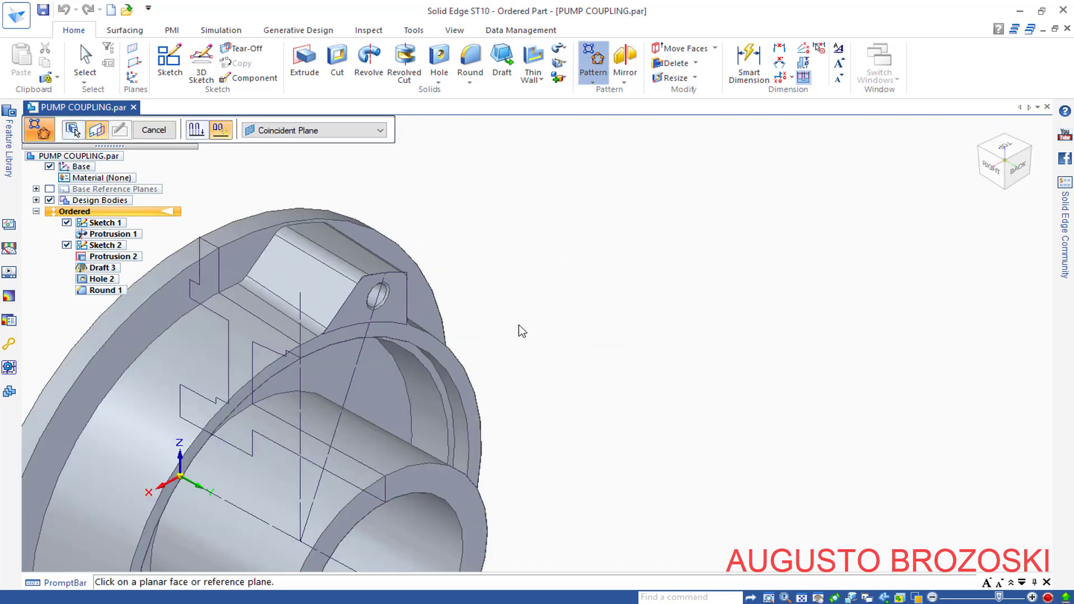
click(421, 343)
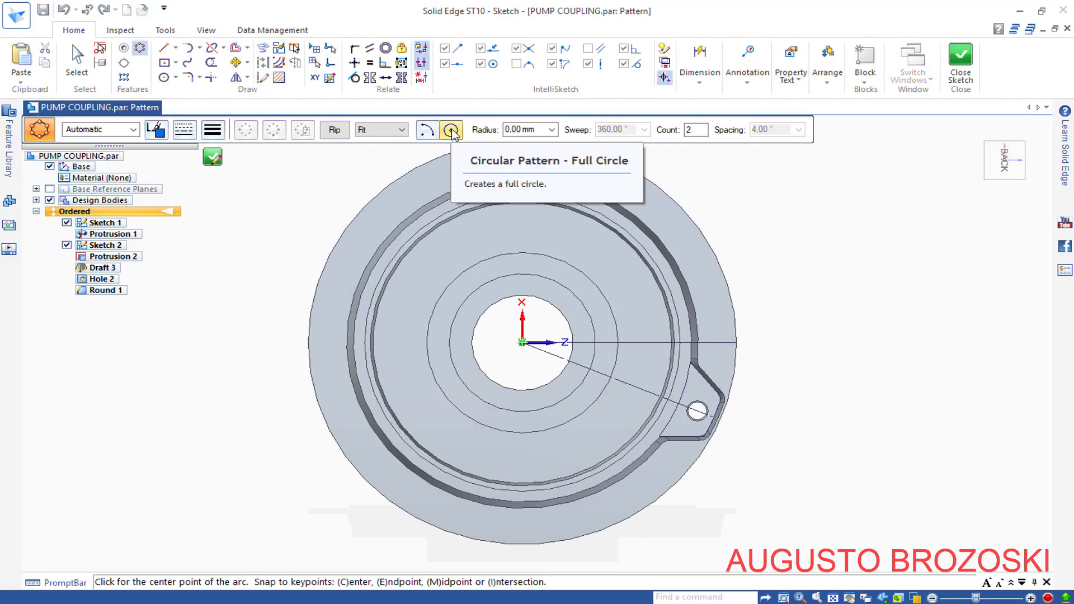
- Draw a 75.03 mm circular pattern at the origin with 8 evenly filled copies
click(522, 343)
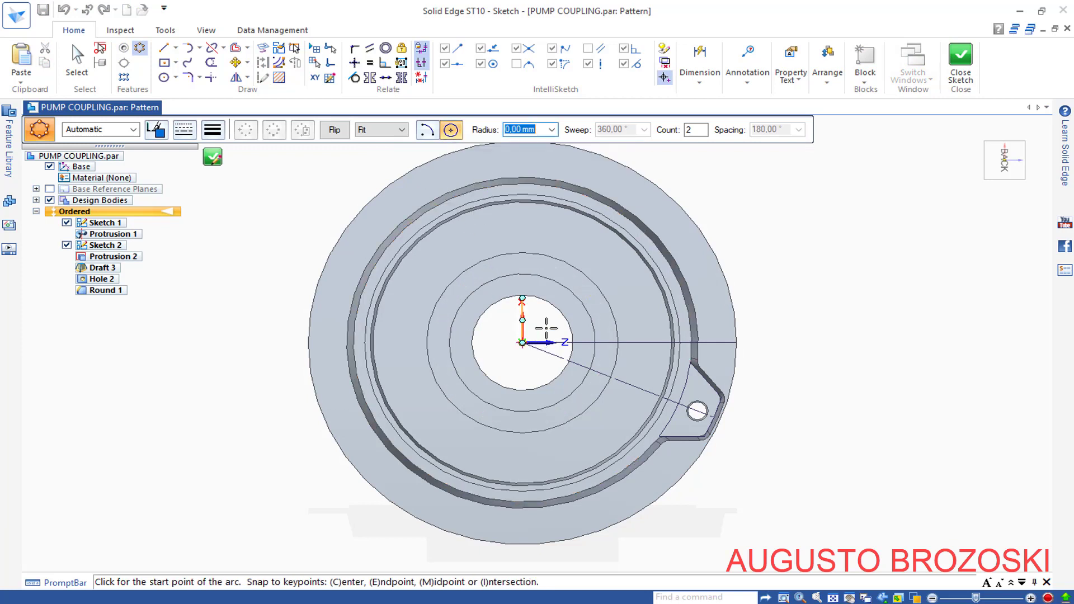
click(523, 181)
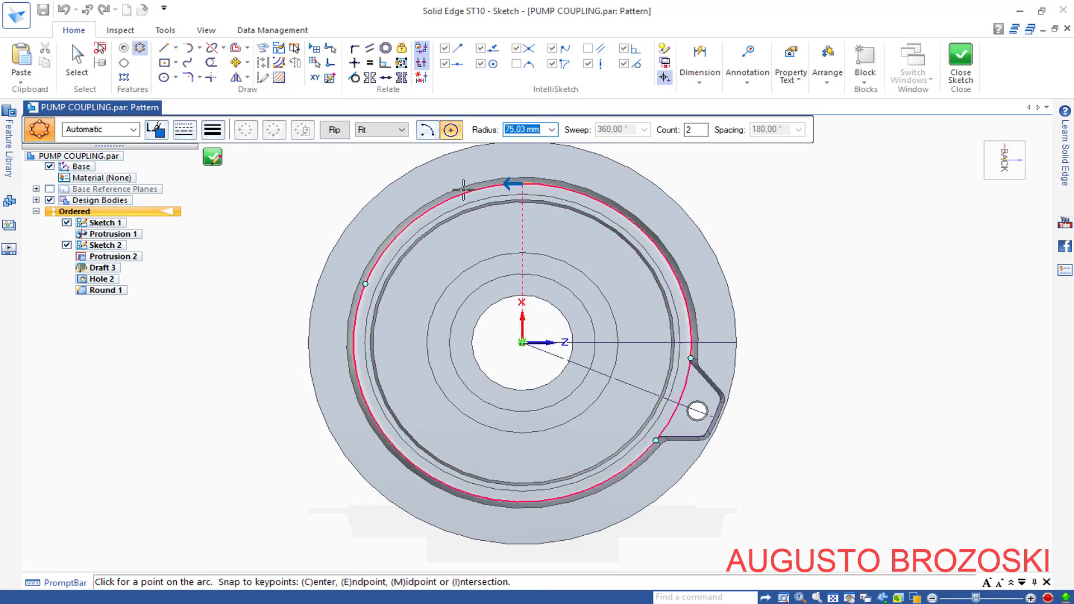
click(322, 179)
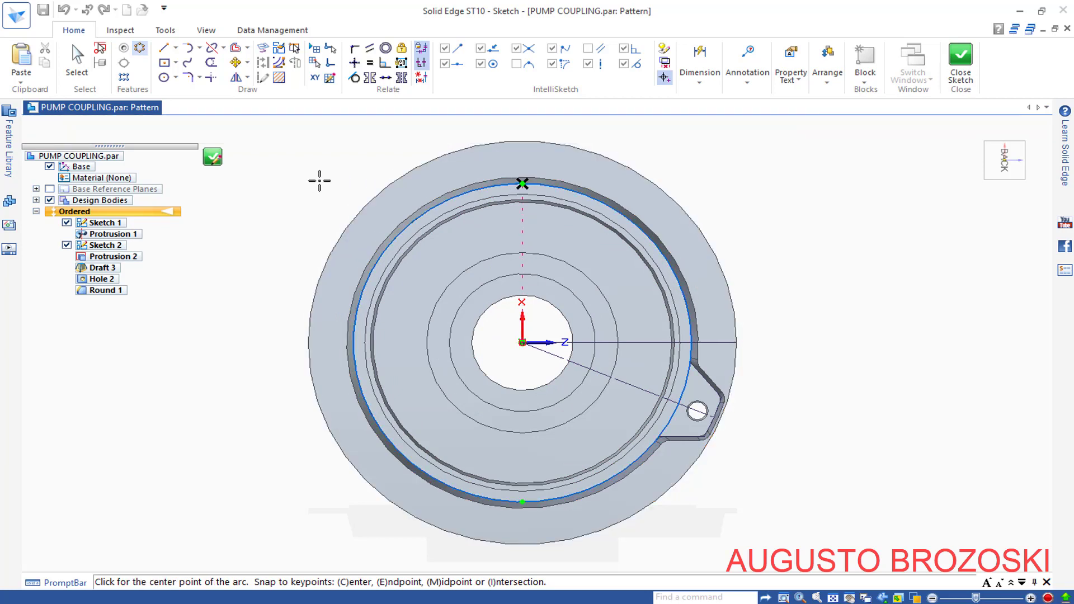
key(Escape)
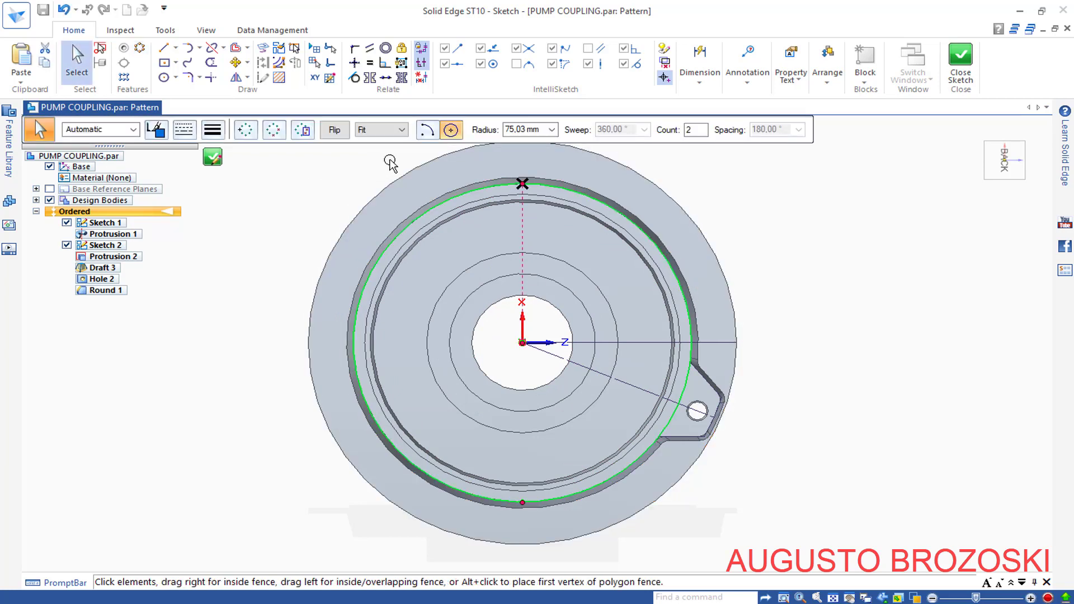
click(698, 137)
text(8)
key(Return)
click(400, 134)
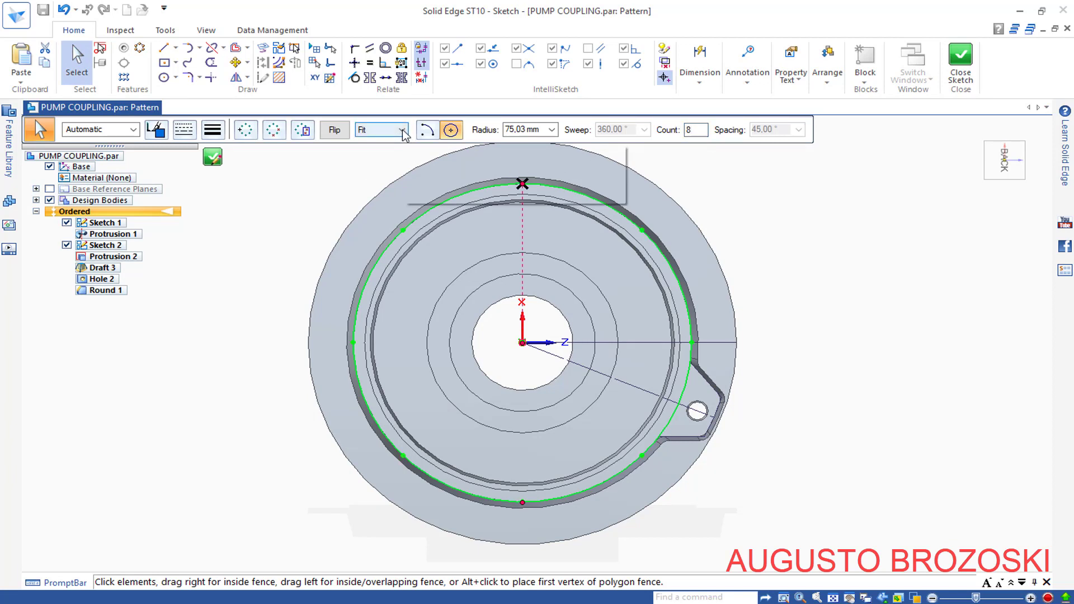
click(382, 152)
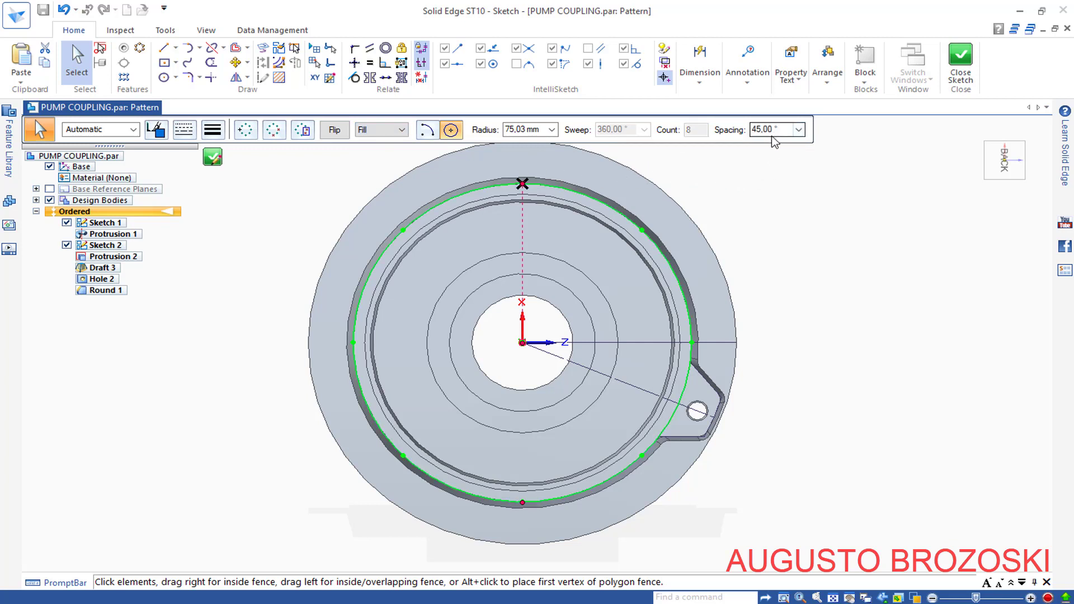
click(213, 157)
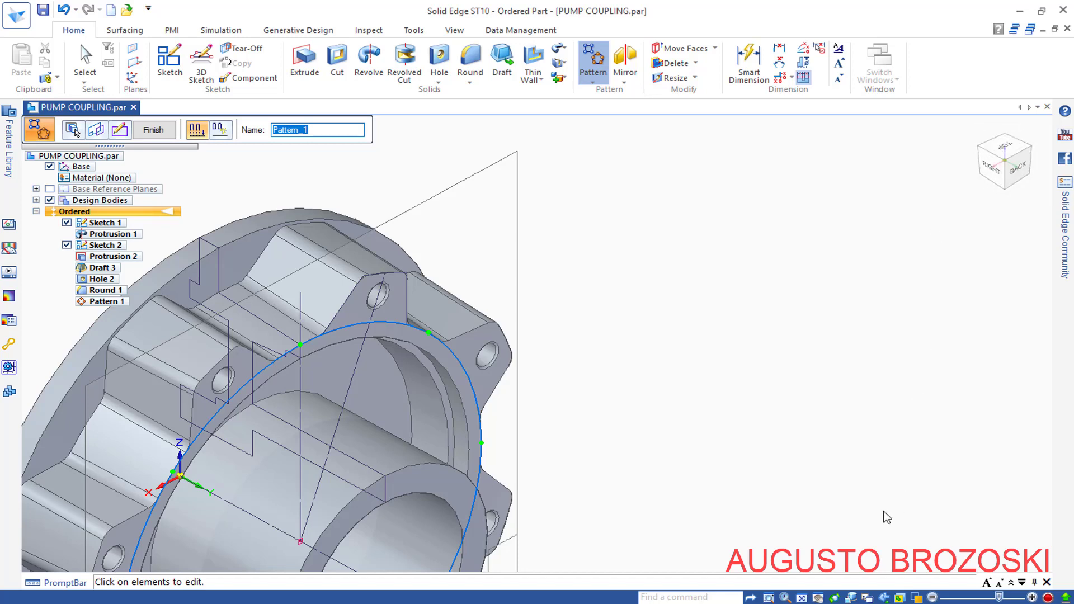
- Inspect the patterned bosses and finish Pattern 1
click(793, 600)
middle_drag(652, 364, 462, 382)
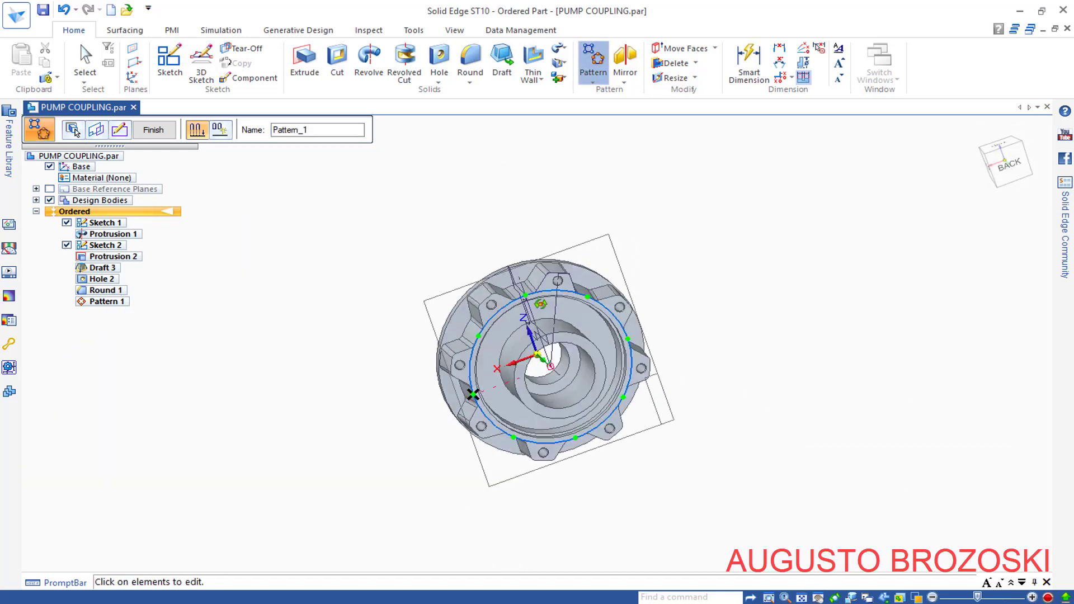
middle_drag(548, 357, 576, 310)
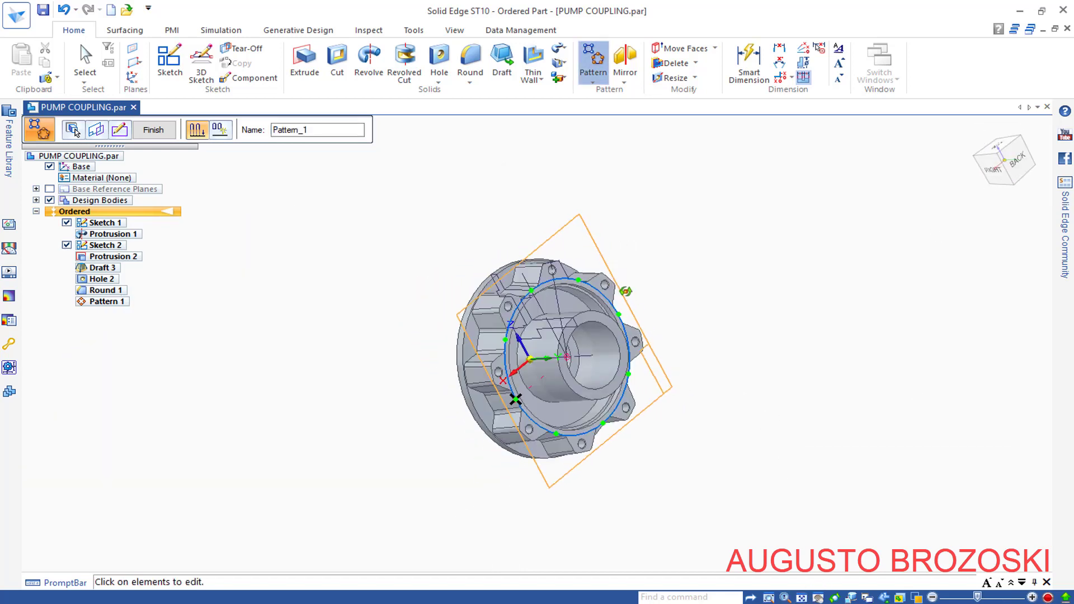
scroll(576, 307, up, 2)
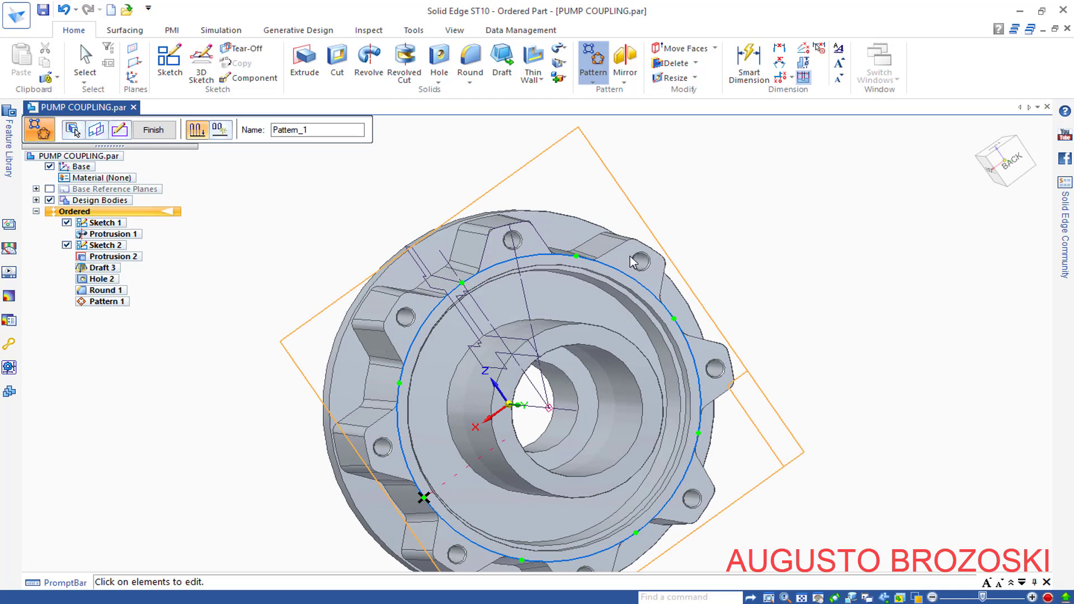
click(159, 137)
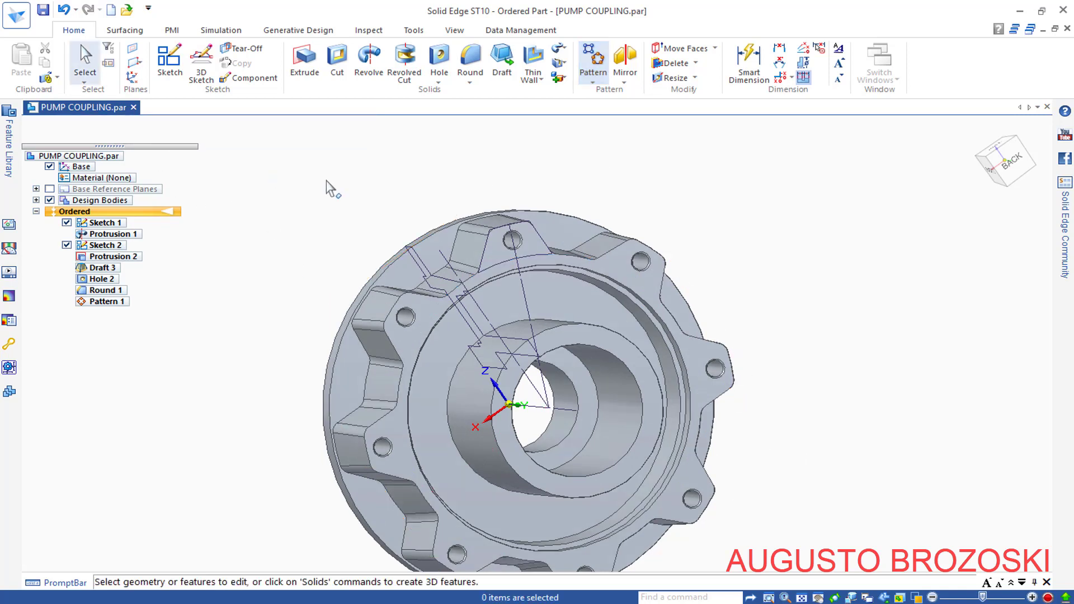
- Hide all sketches and return to the isometric view
right_click(127, 214)
mouse_move(210, 303)
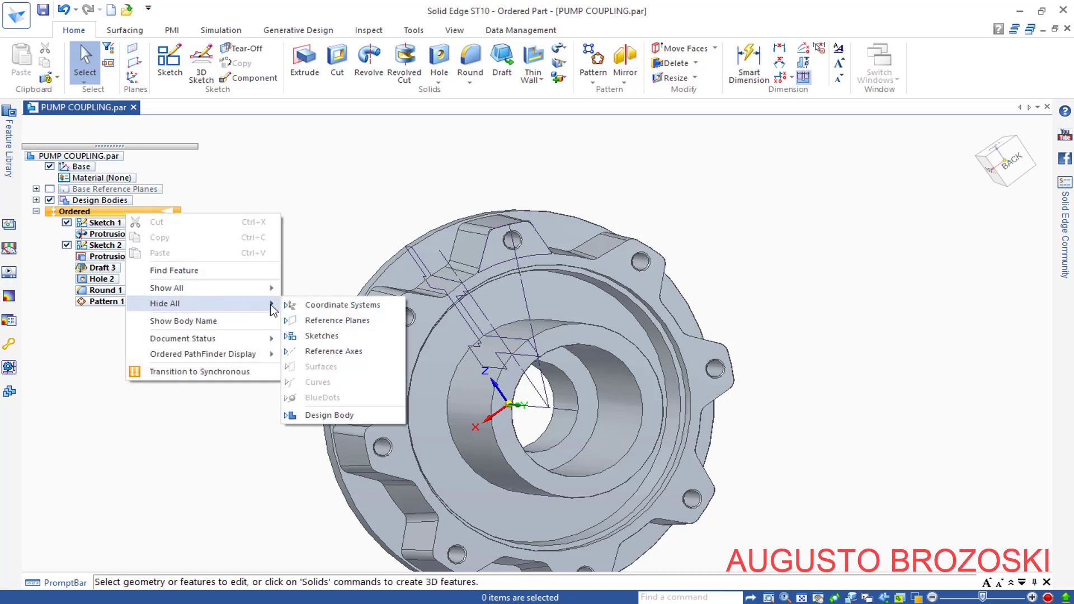
click(322, 336)
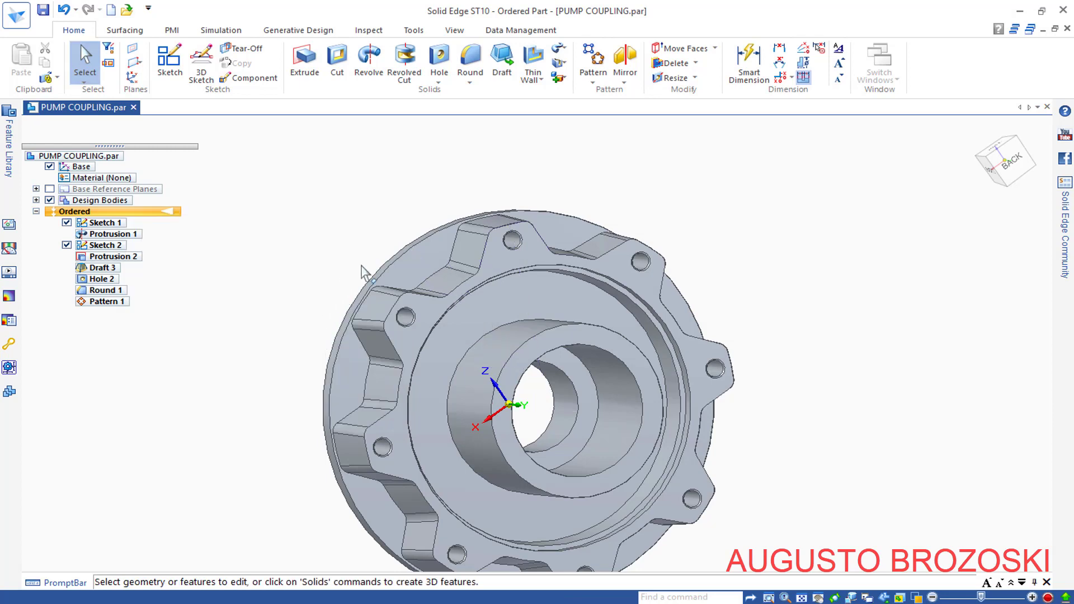
scroll(568, 336, down, 3)
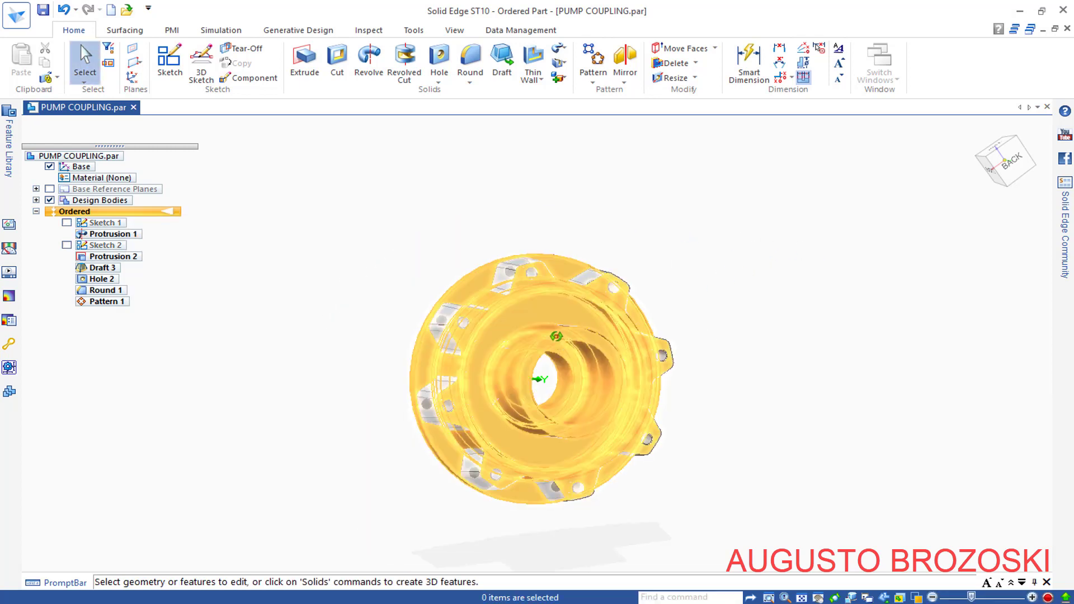
mouse_move(442, 371)
middle_down()
mouse_move(486, 358)
mouse_move(682, 434)
mouse_move(925, 450)
mouse_move(923, 498)
mouse_move(664, 448)
mouse_move(640, 369)
middle_up()
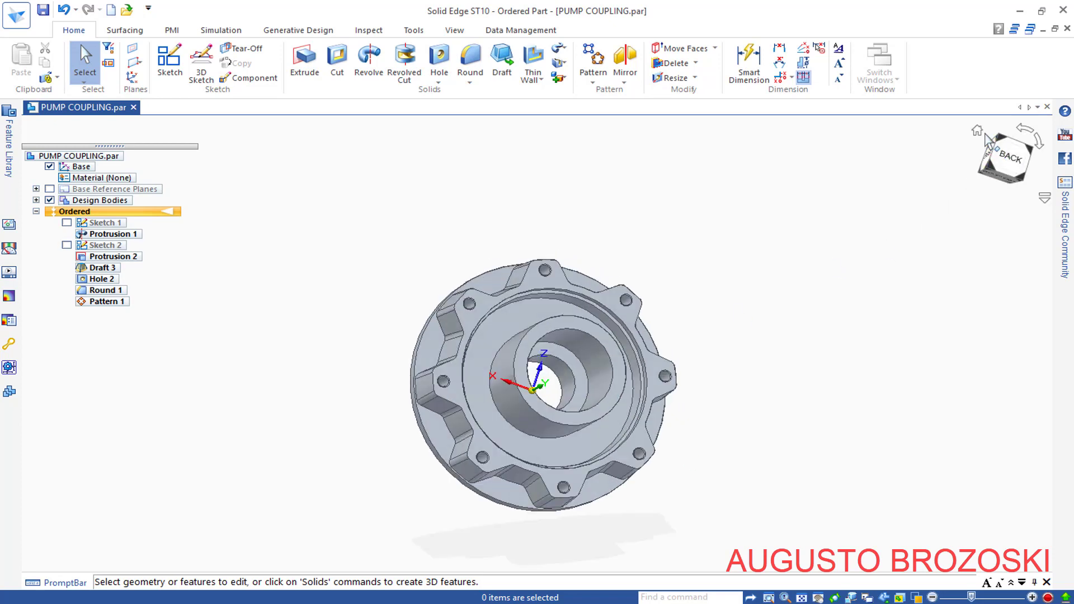
click(977, 130)
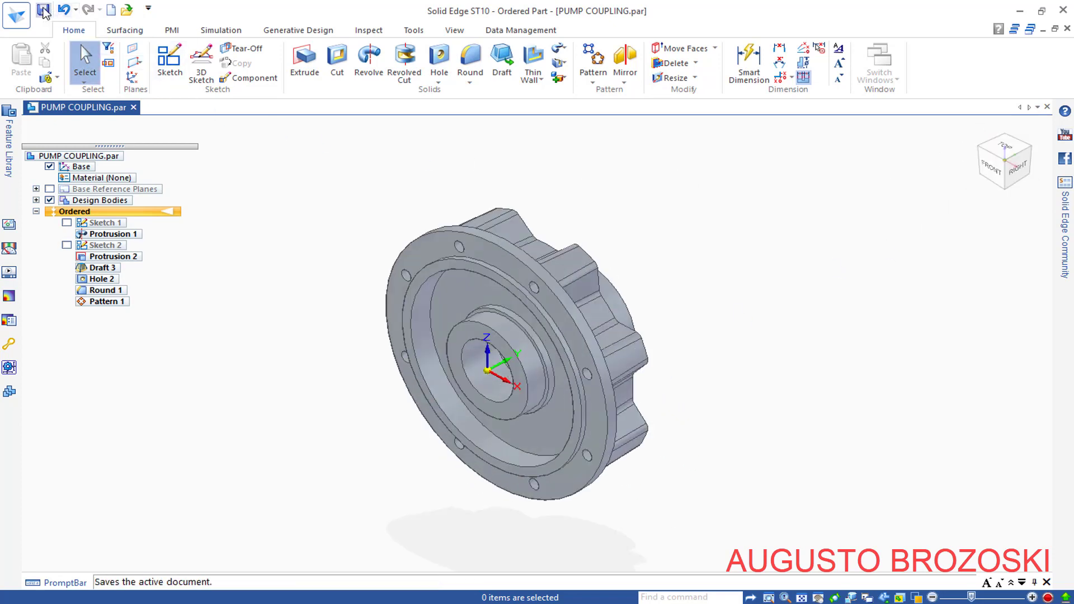
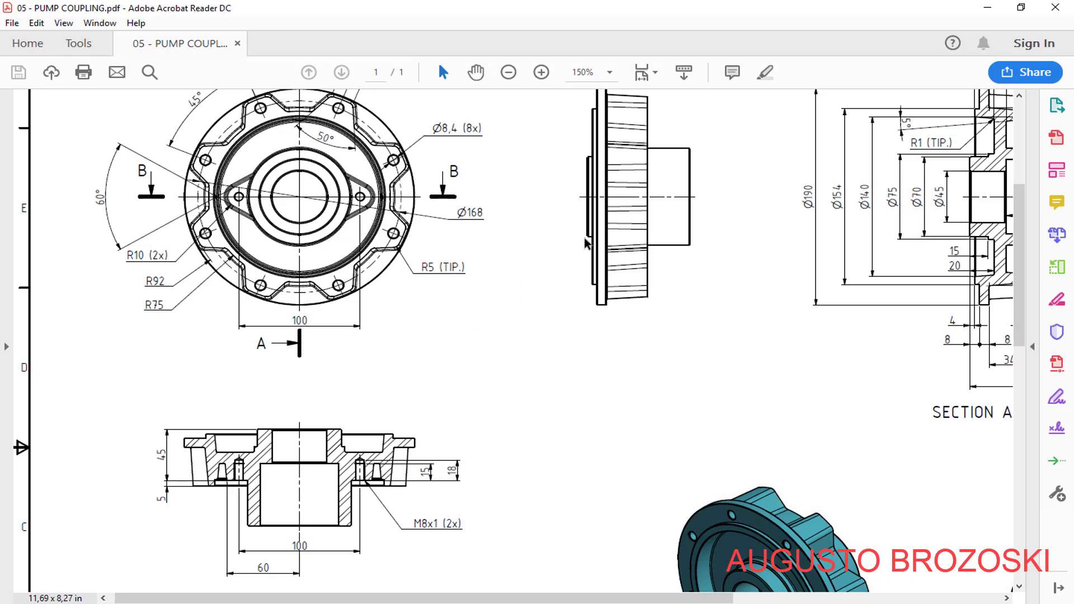
- Minimize the Acrobat Reader coupling drawing to bring the Solid Edge part model back
click(987, 8)
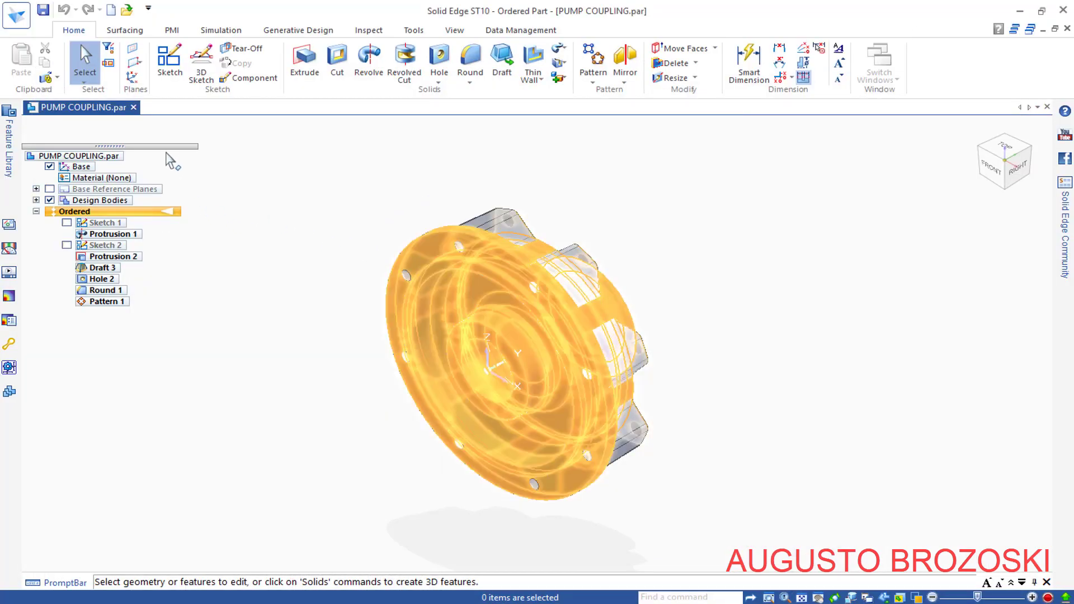
- Create Plane 4 parallel to the base plane at a 45 mm offset
click(136, 63)
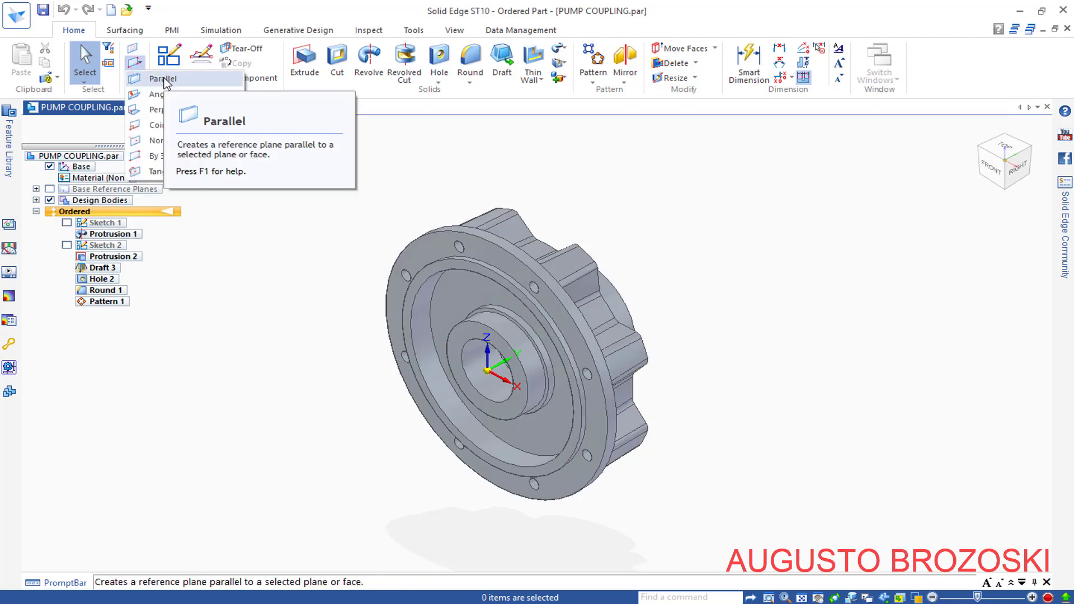
click(163, 79)
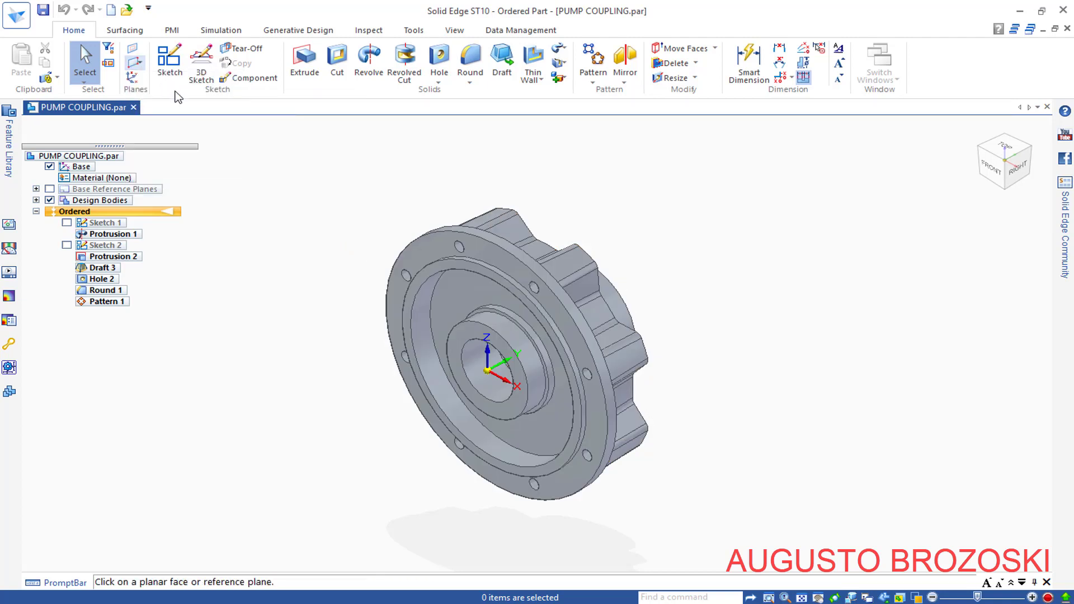
click(502, 371)
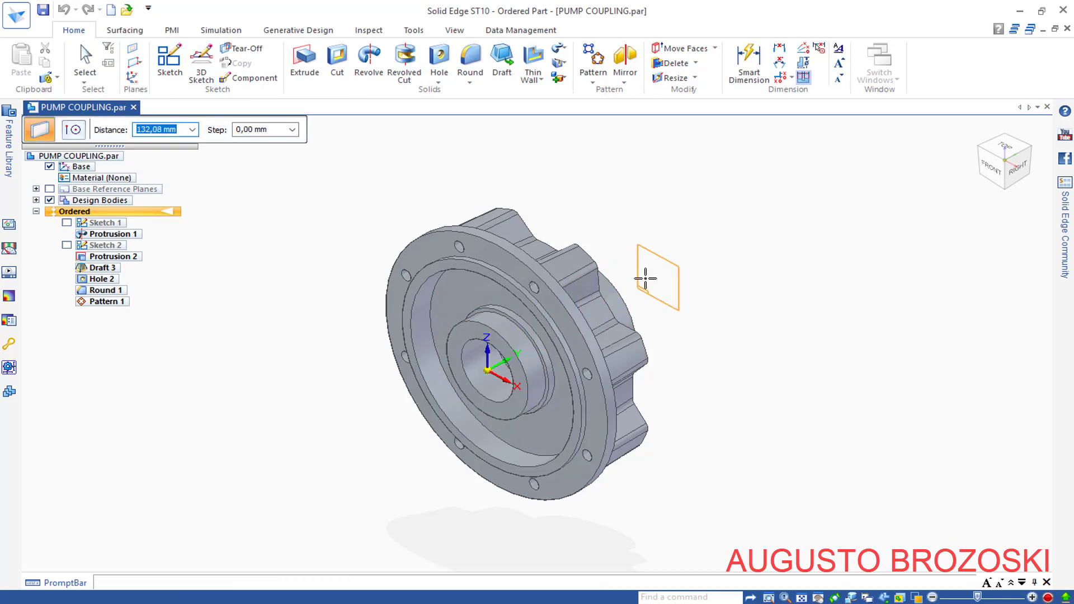
text(45)
key(Return)
key(shift+Tab)
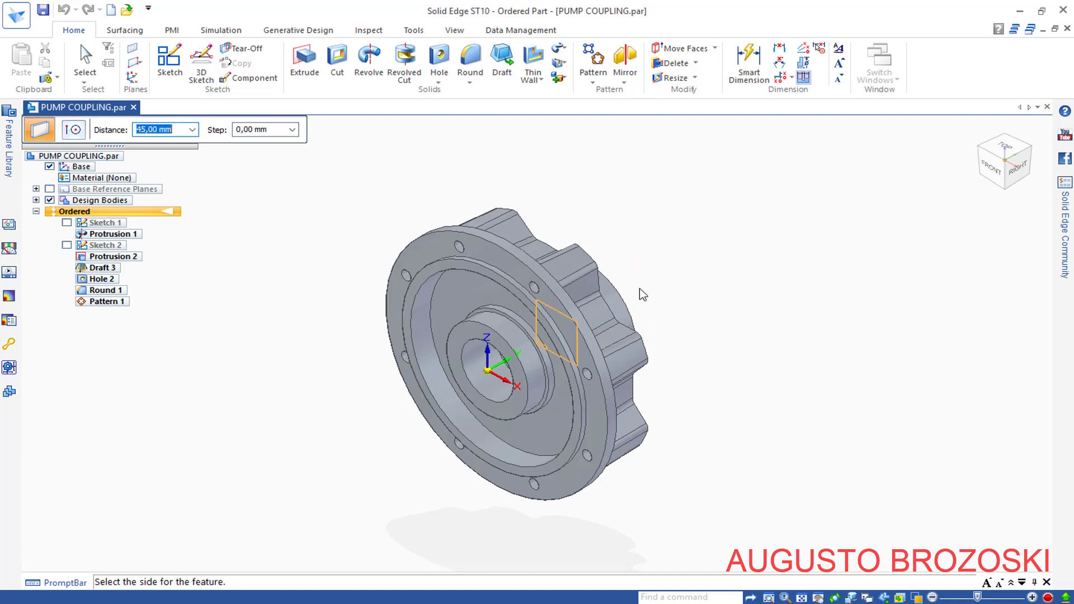
click(693, 262)
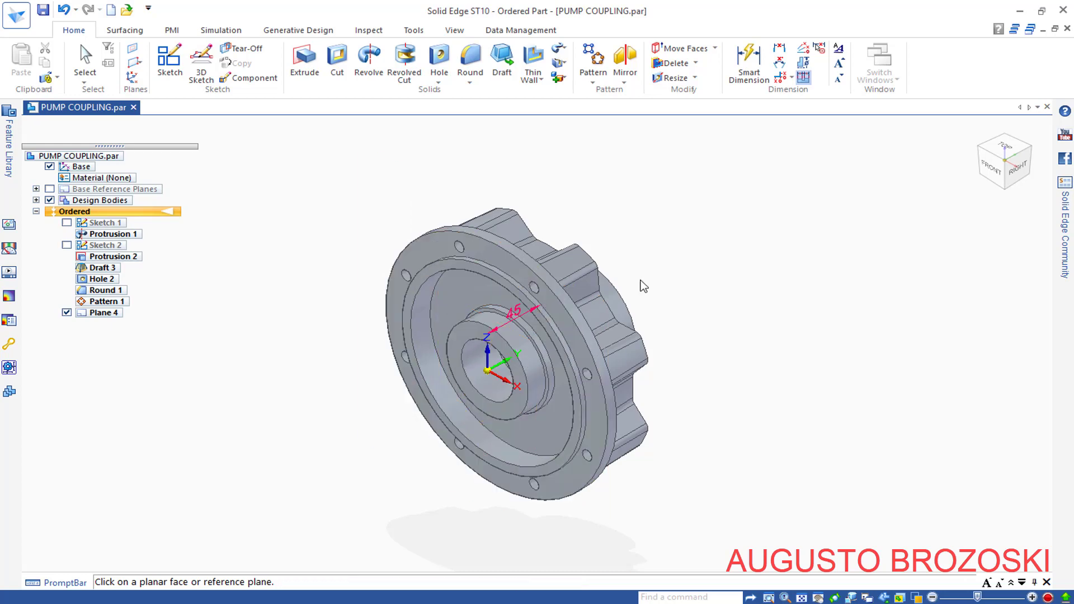
click(1015, 163)
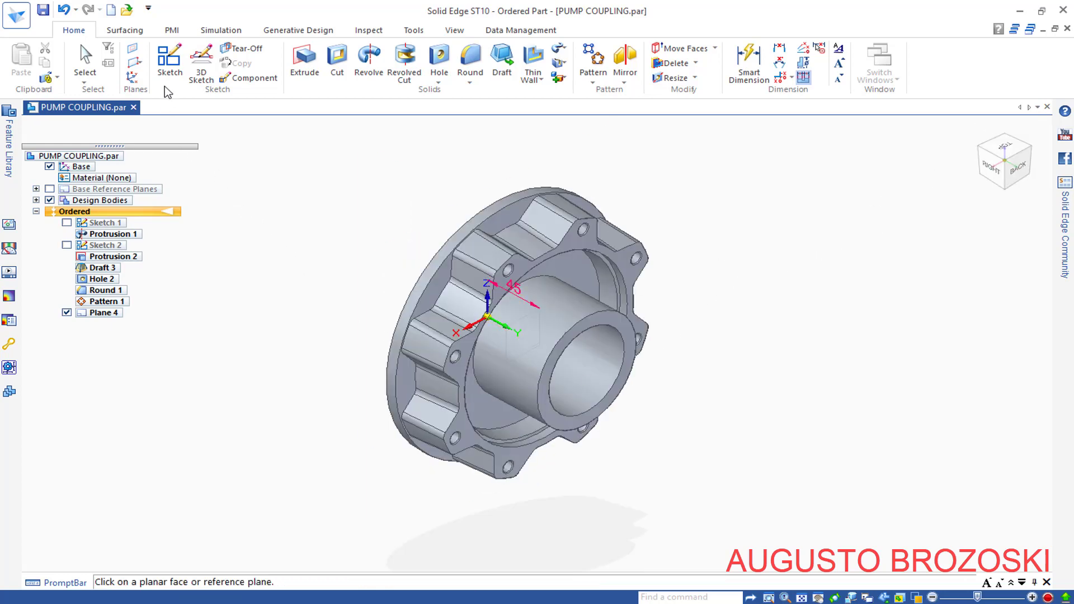
- Open Sketch 3 on Plane 4 and look straight at the back of the part
click(169, 62)
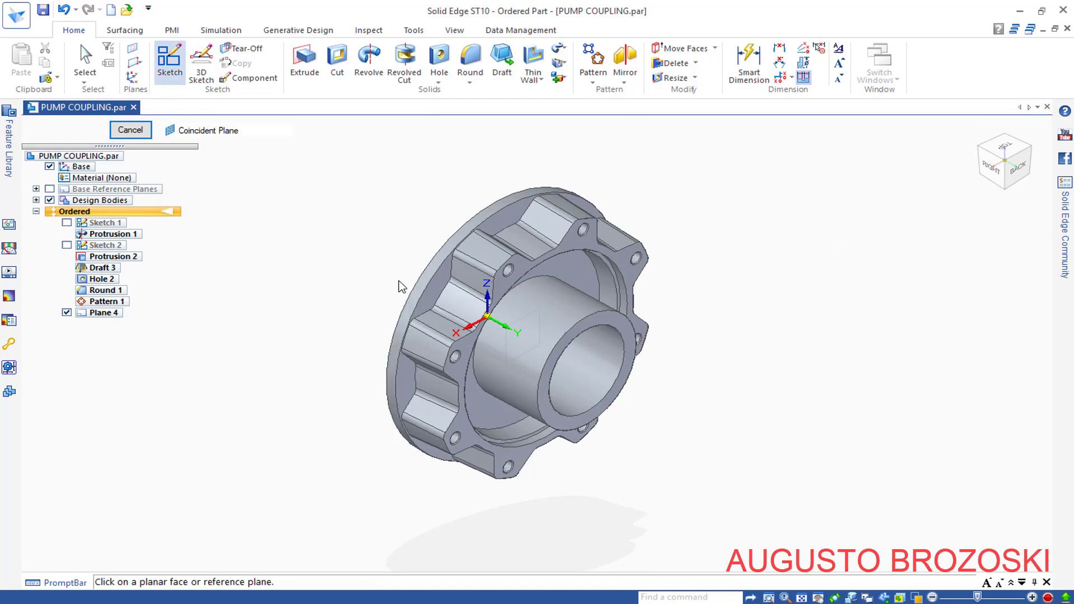
click(506, 343)
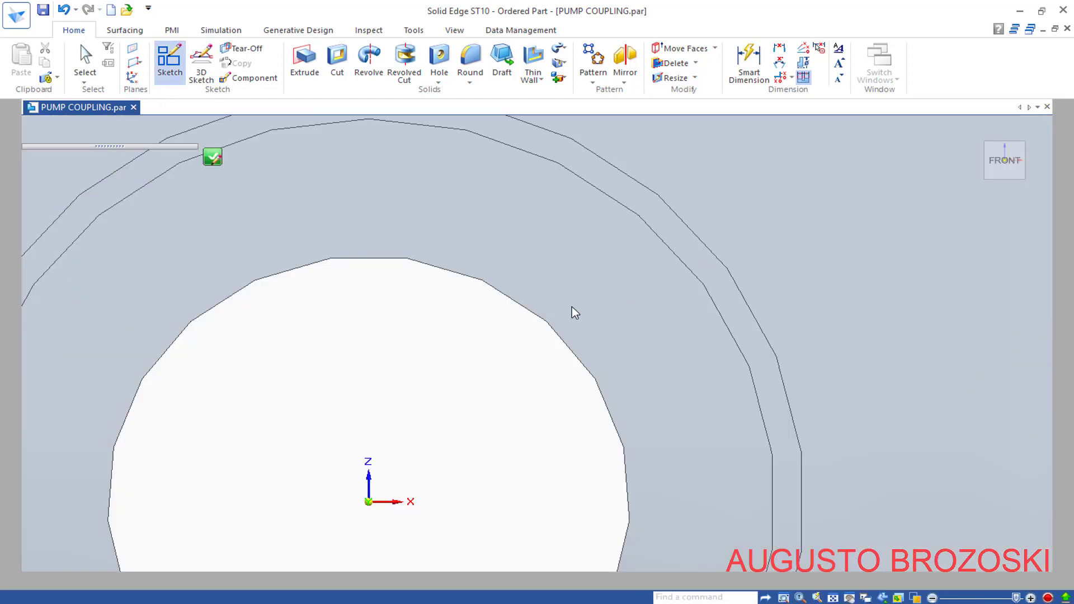
scroll(573, 305, down, 2)
scroll(575, 305, down, 2)
scroll(575, 305, down, 5)
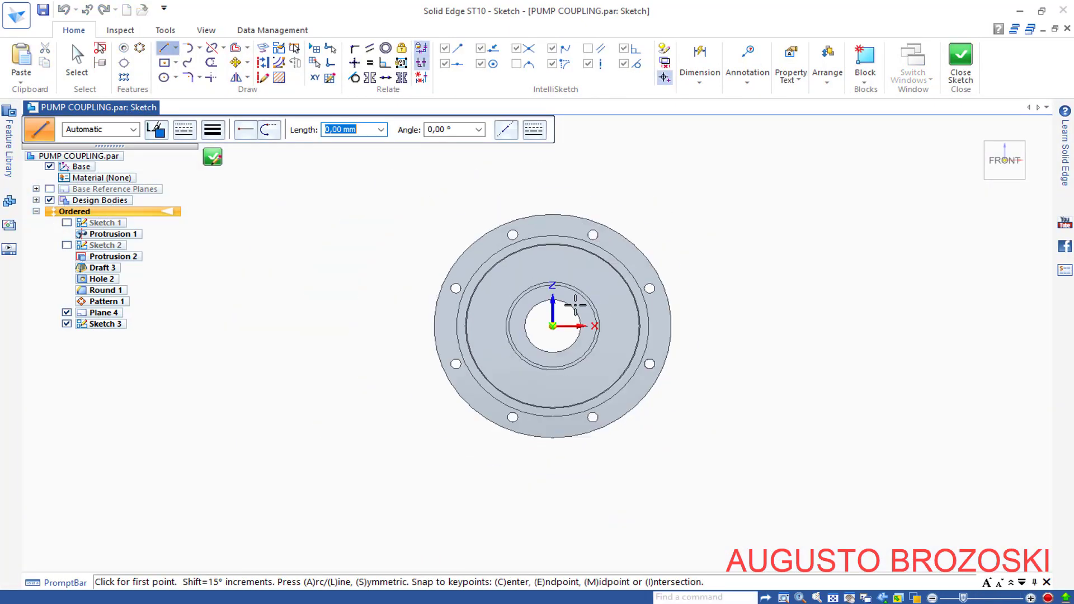
scroll(594, 307, up, 2)
middle_drag(594, 307, 544, 329)
middle_drag(473, 321, 210, 324)
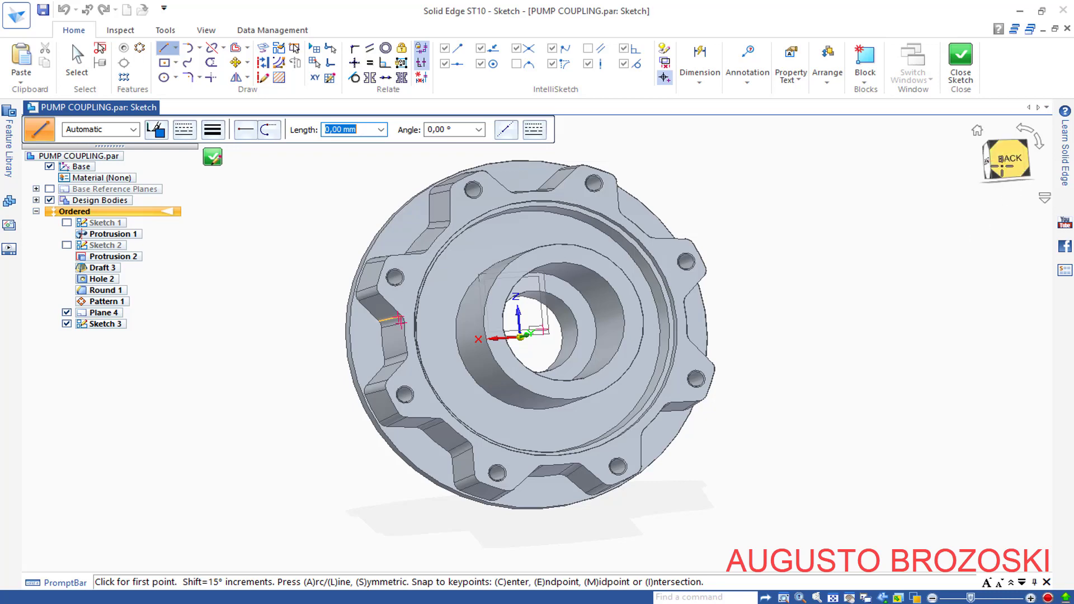
click(1008, 158)
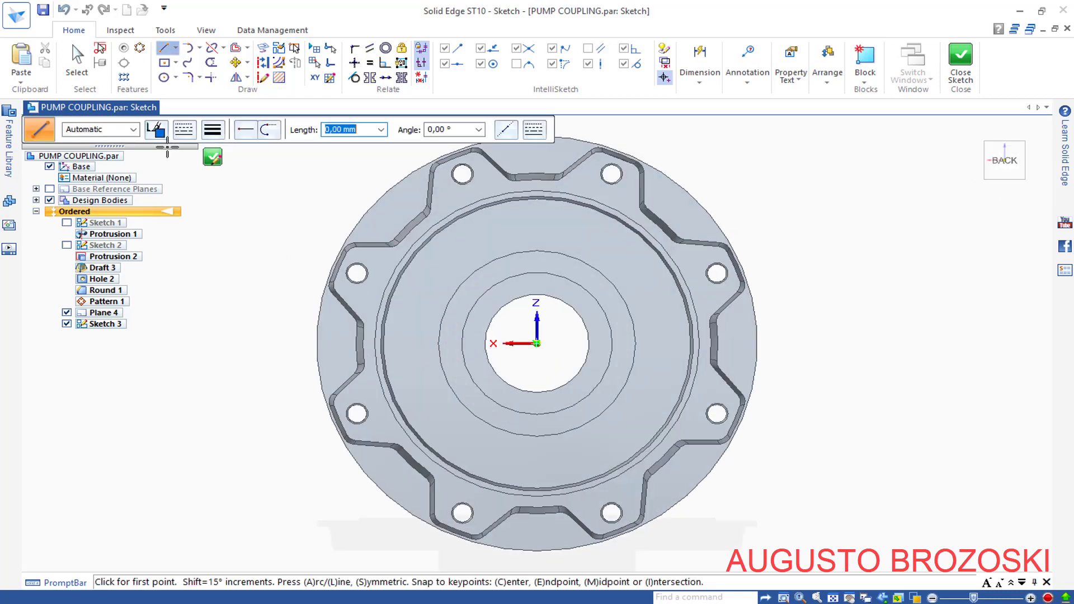
click(164, 77)
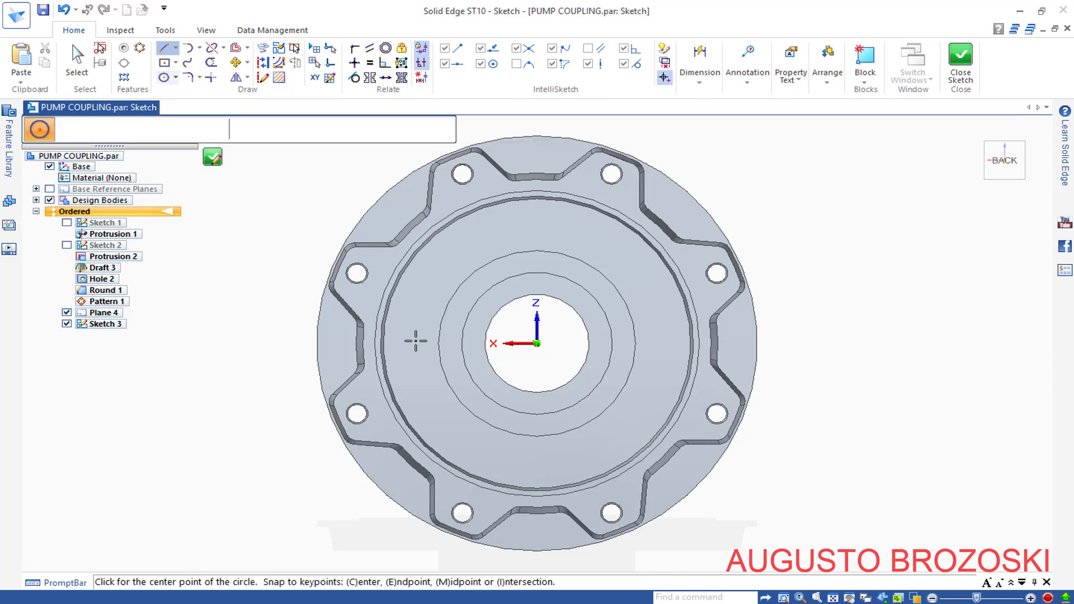
- Draw a small circle left of the centre hole and a 70 mm circle at the origin
scroll(422, 349, up, 2)
scroll(423, 348, up, 2)
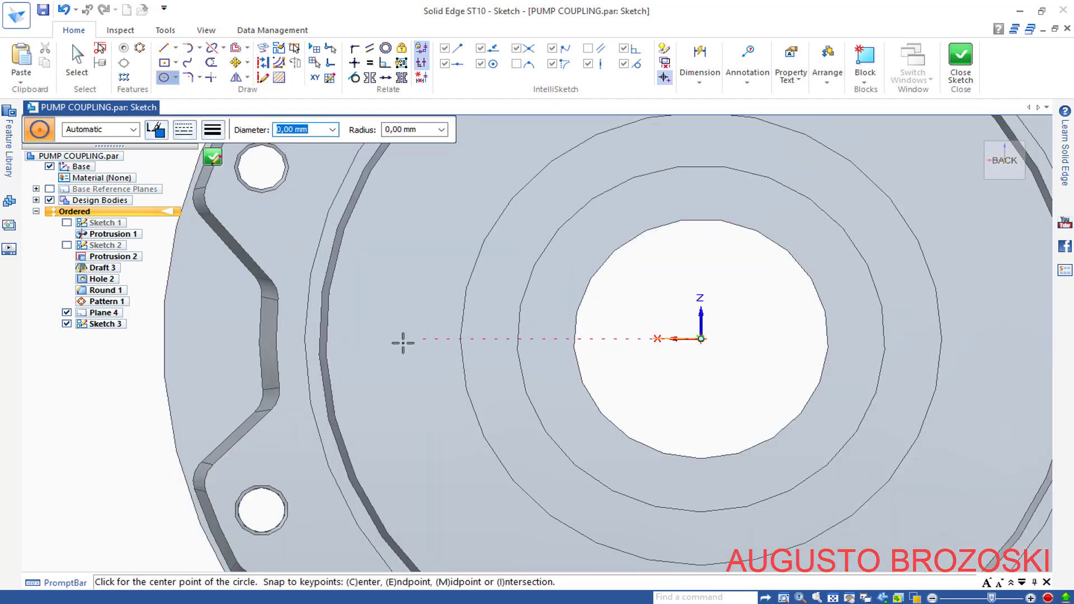
click(402, 338)
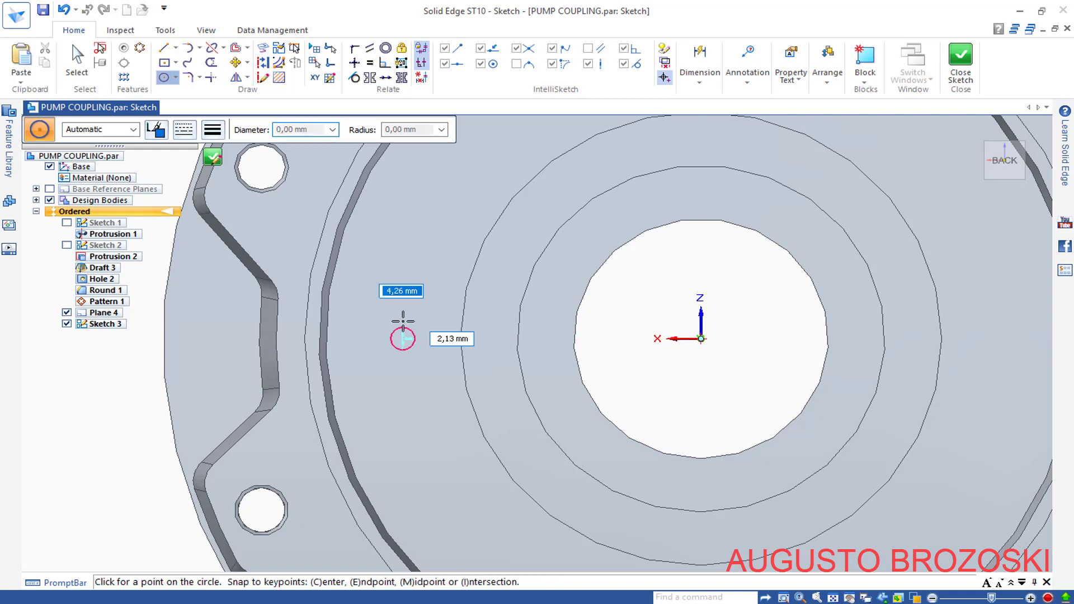
click(405, 290)
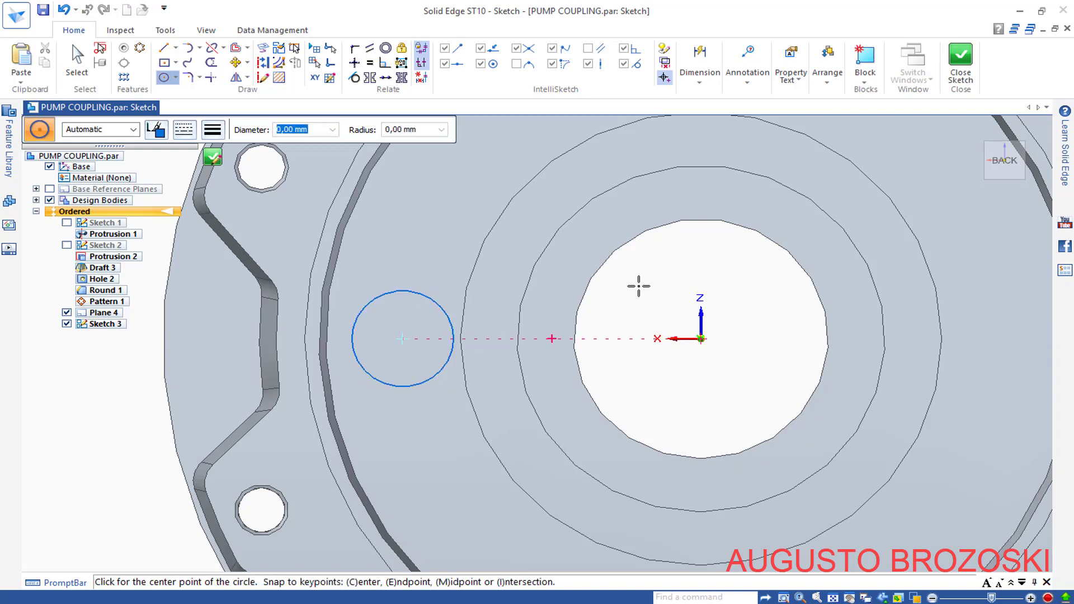
click(693, 327)
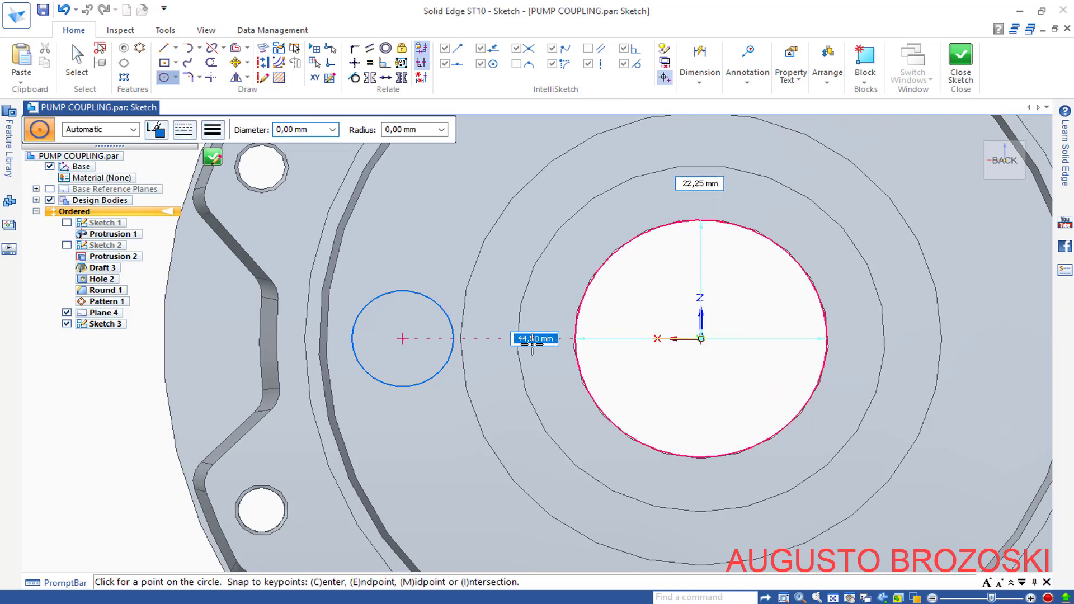
text(70)
key(Return)
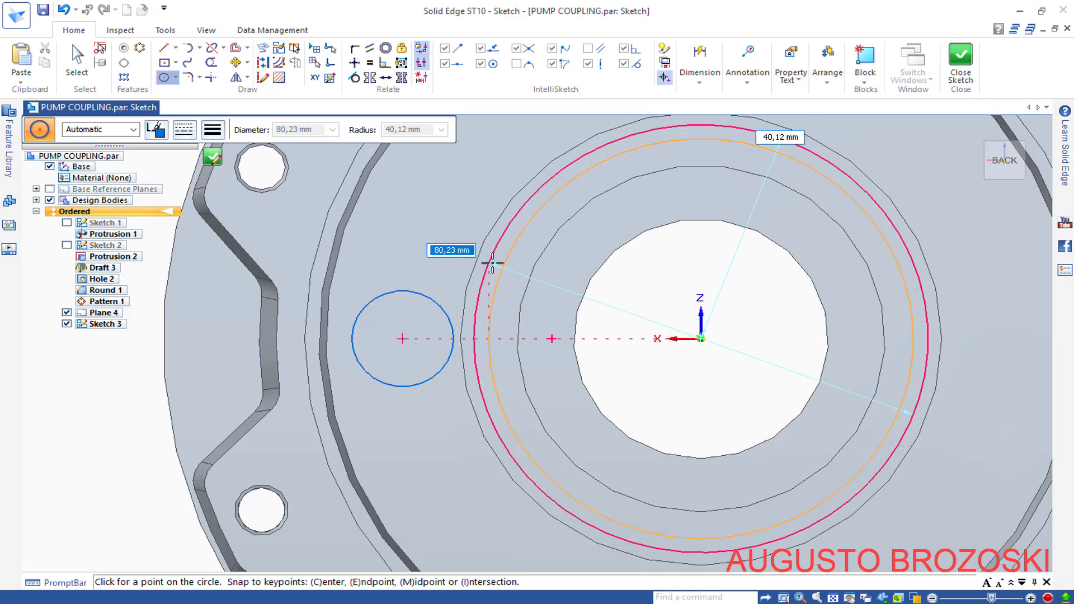
click(492, 263)
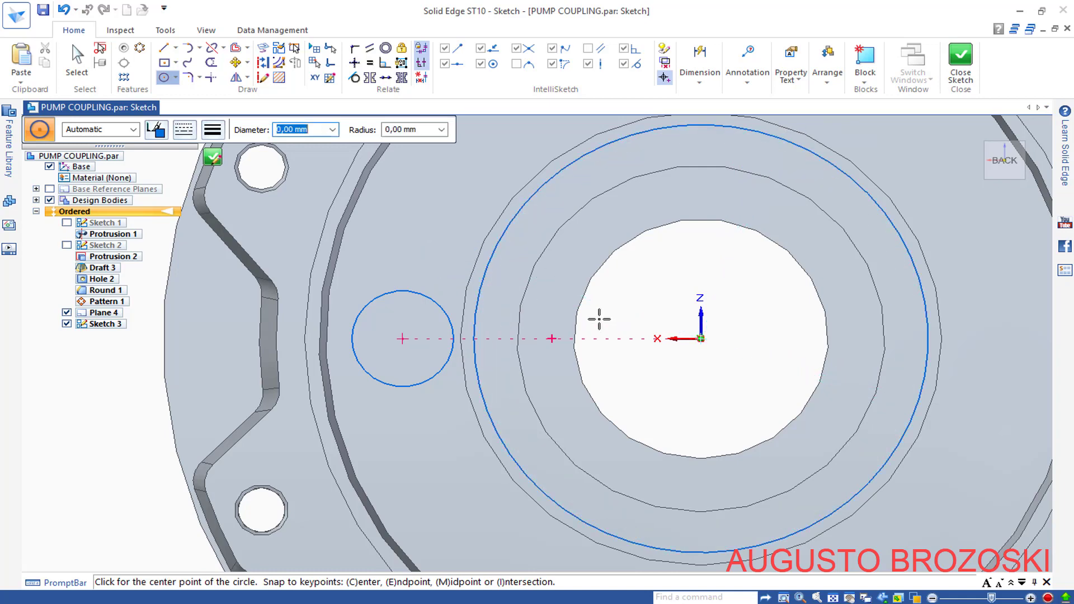
- Draw upper and lower lines tangent to both circles
click(163, 48)
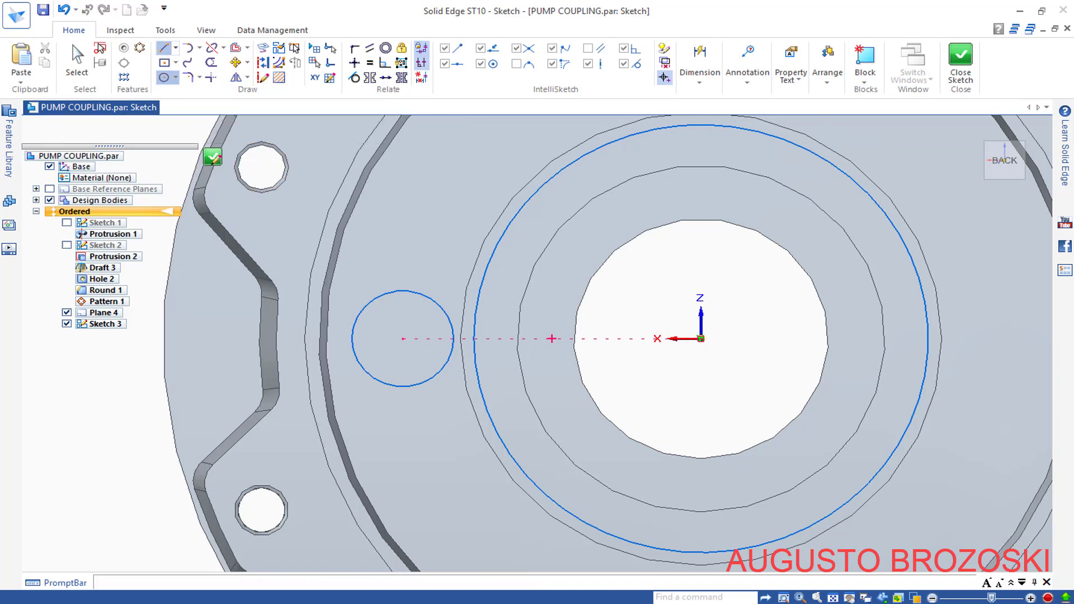
click(372, 299)
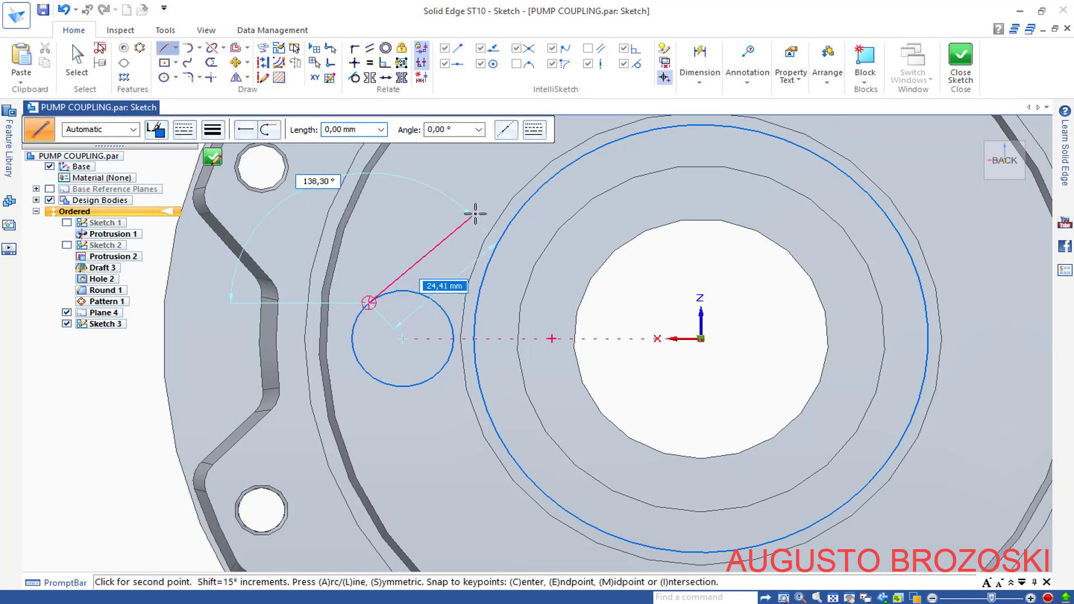
click(580, 159)
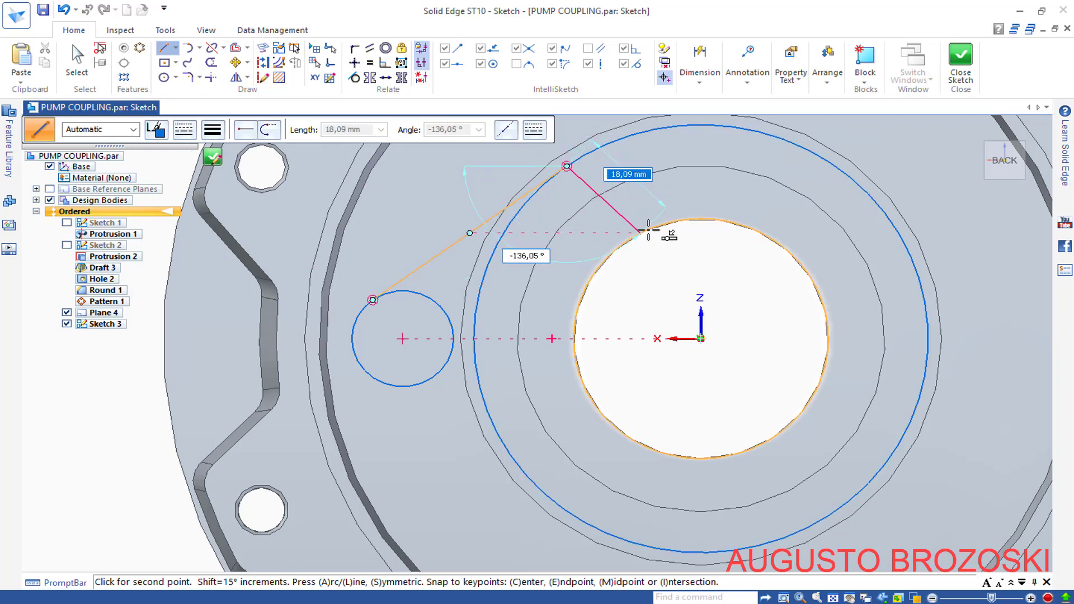
right_click(655, 189)
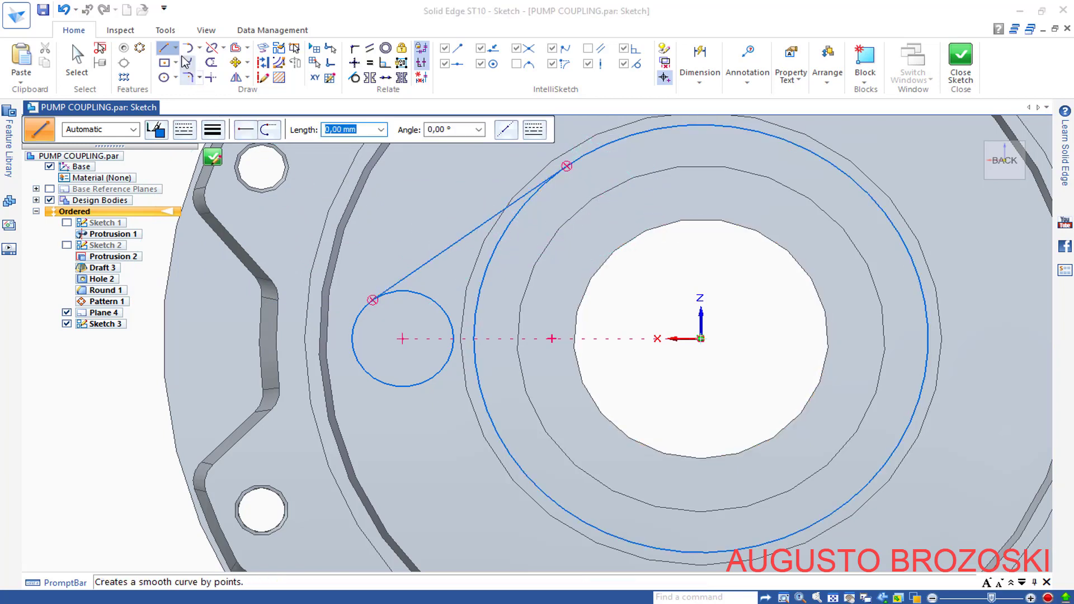
click(374, 378)
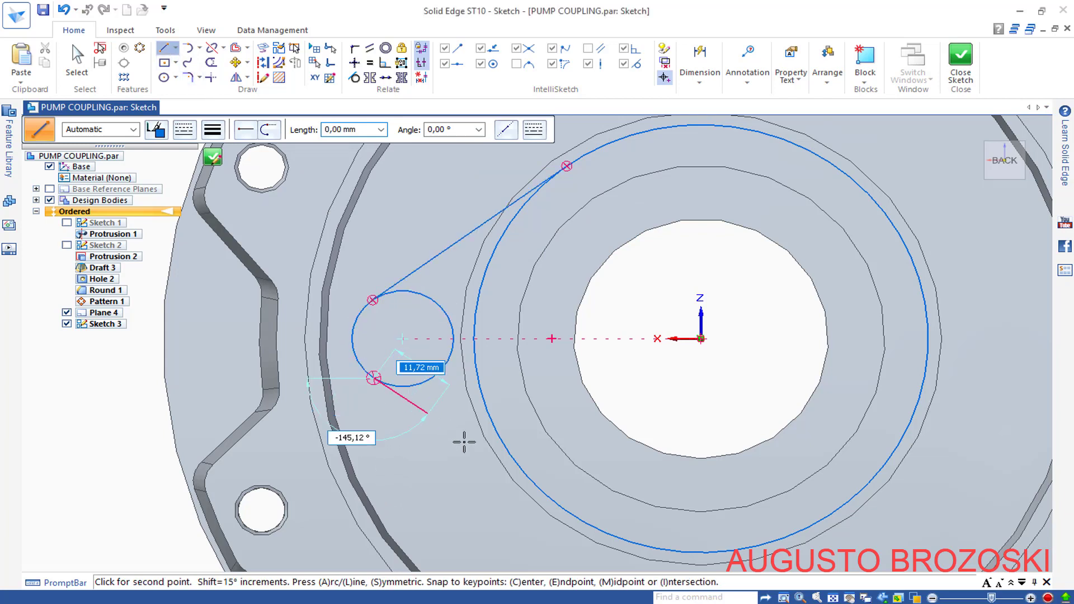
click(566, 511)
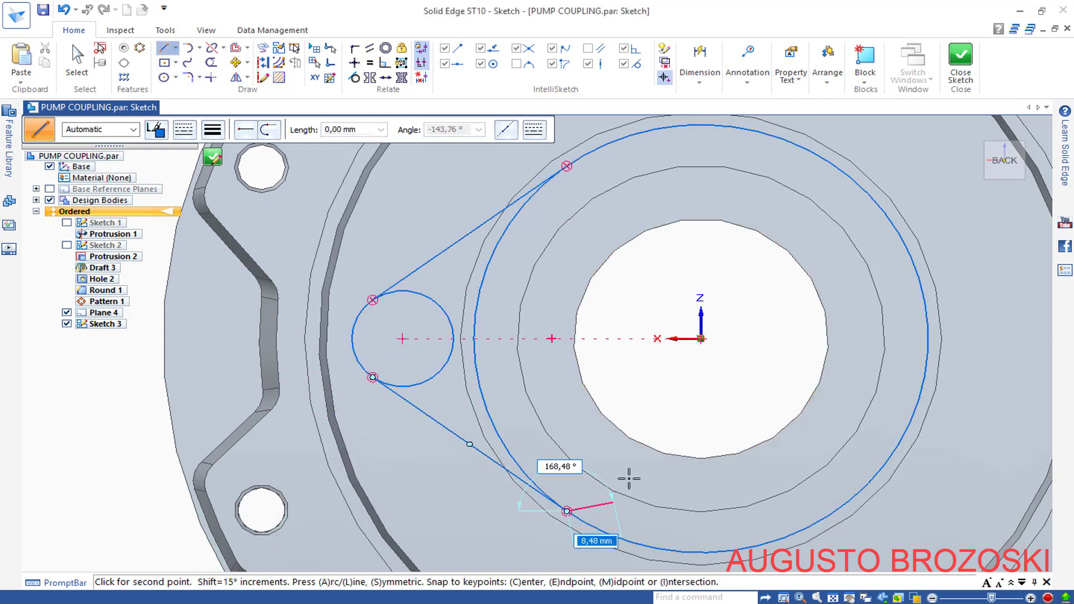
right_click(699, 390)
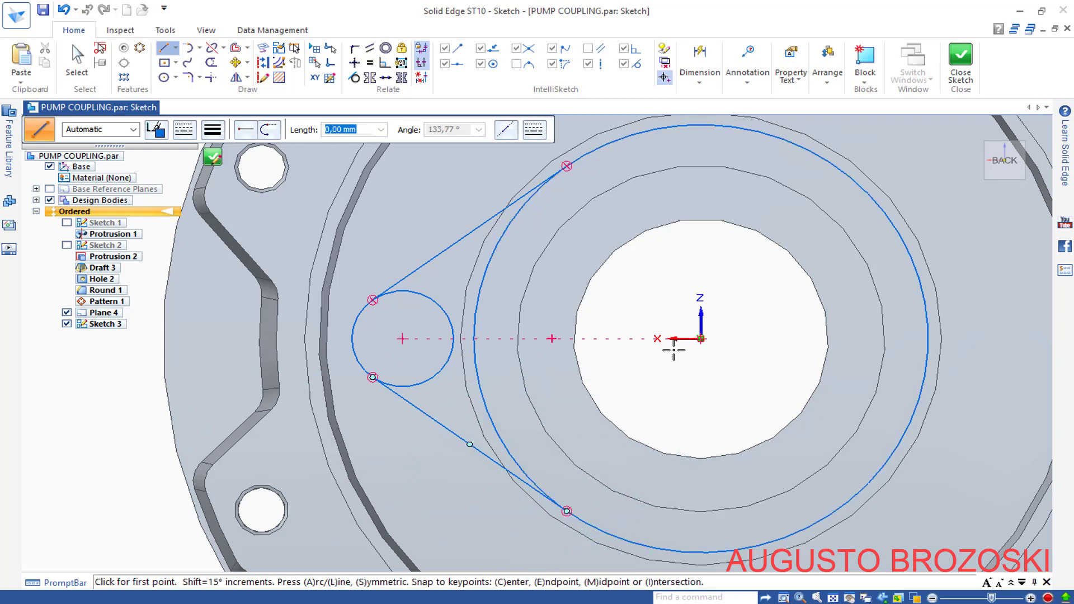
key(Escape)
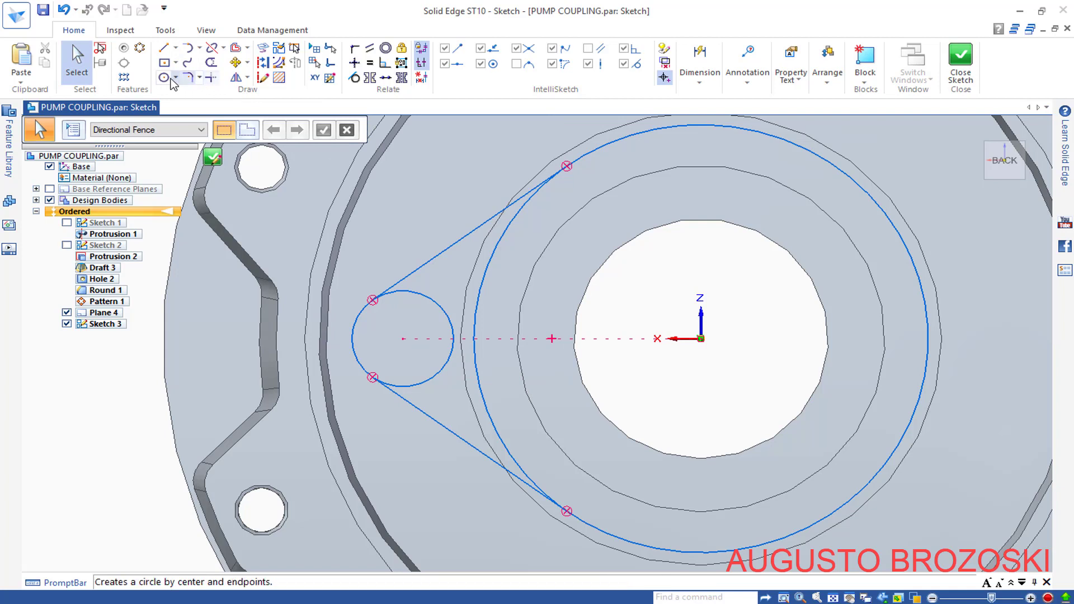
- Trim away the right parts of the large and small circles to form the lobe outline
click(211, 62)
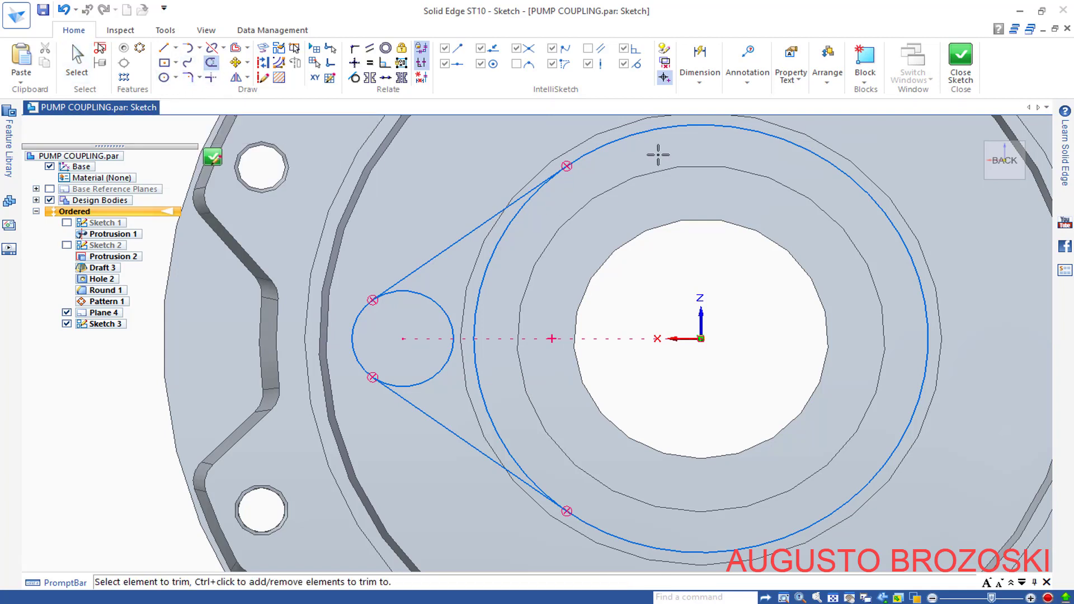
drag(657, 151, 615, 120)
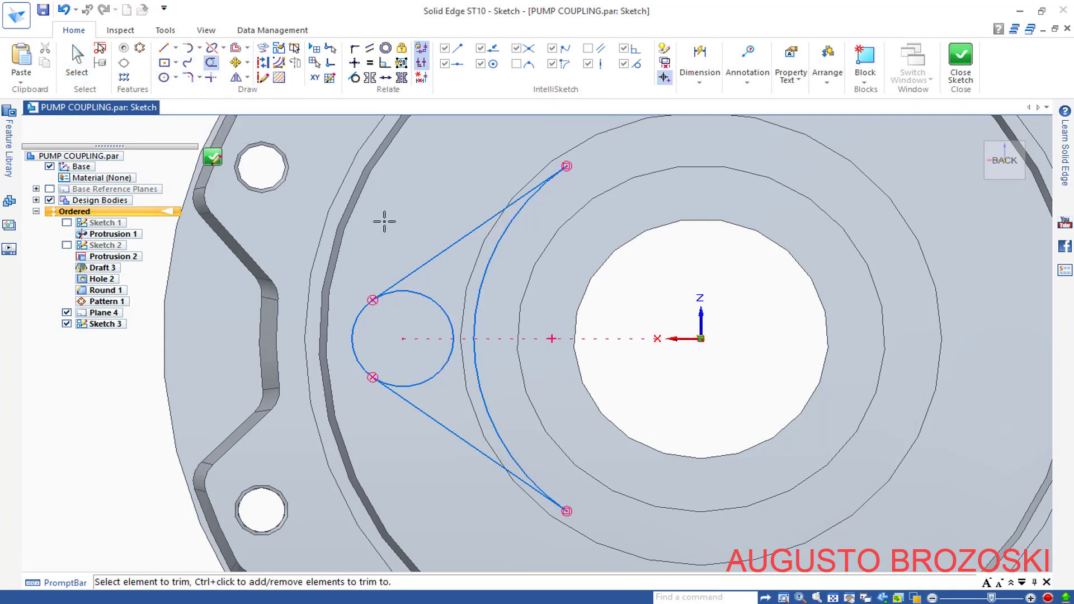
drag(455, 287, 427, 334)
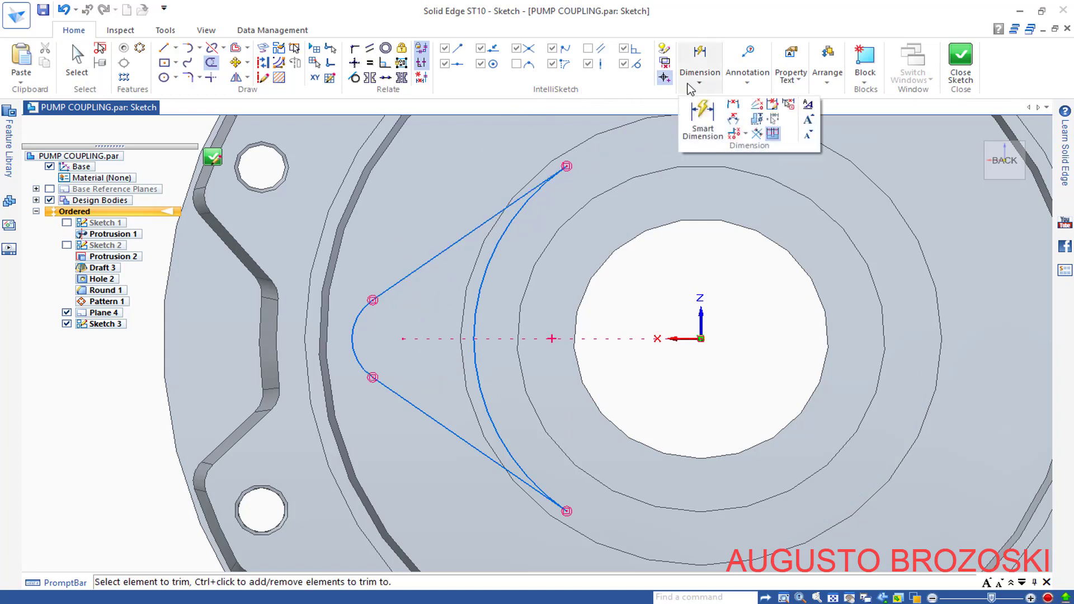
- Add a radius dimension to the left arc and check the coupling drawing PDF
key(d)
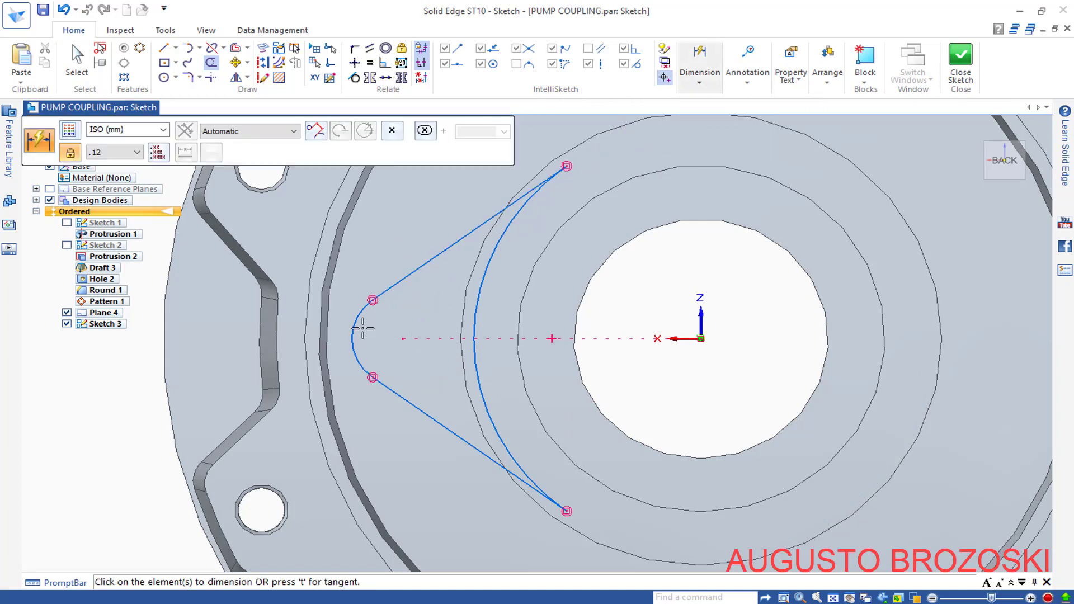
click(355, 319)
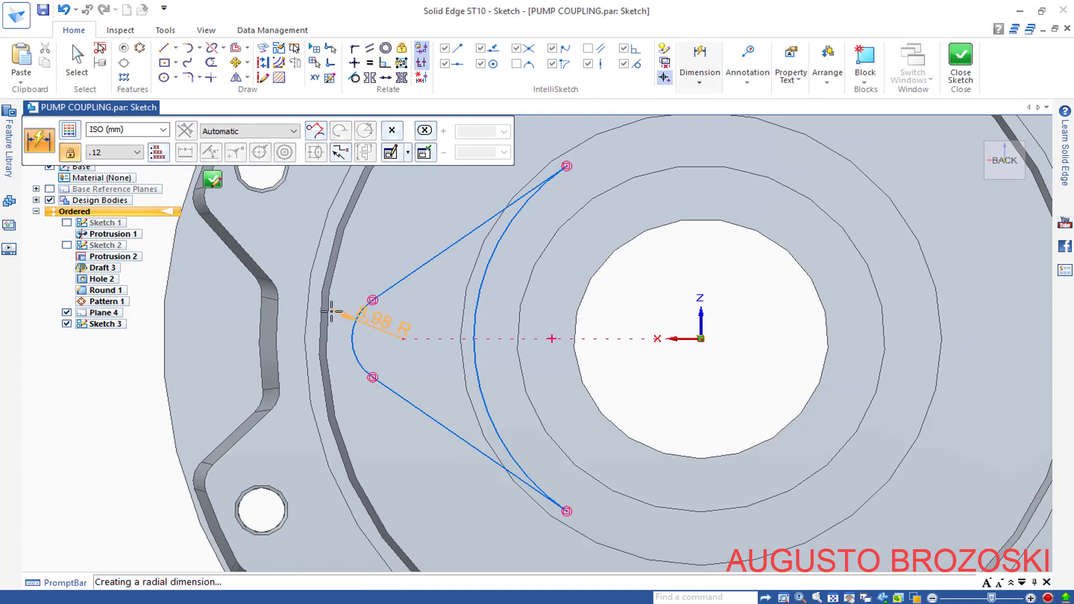
click(291, 252)
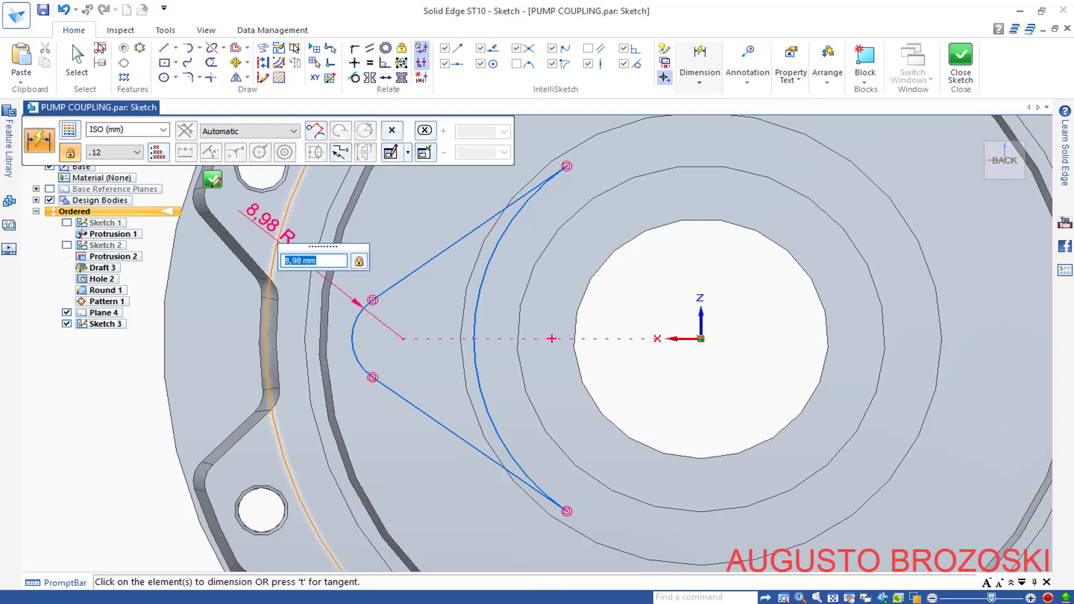
key(alt+Tab)
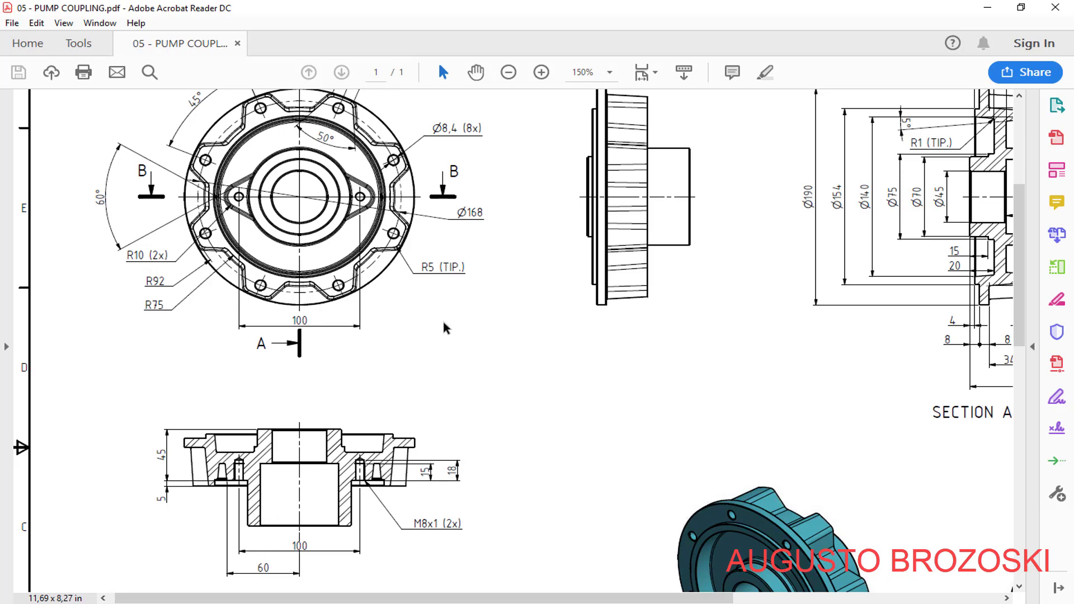
- Set the small arc radius to 10 mm and its centre 50 mm from the origin
click(987, 8)
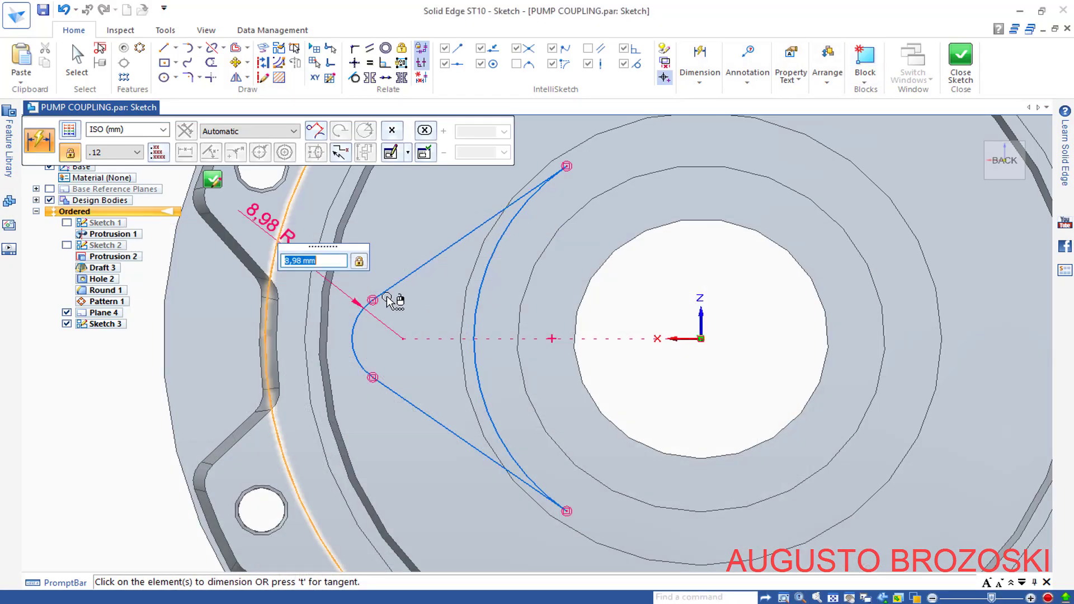
text(10)
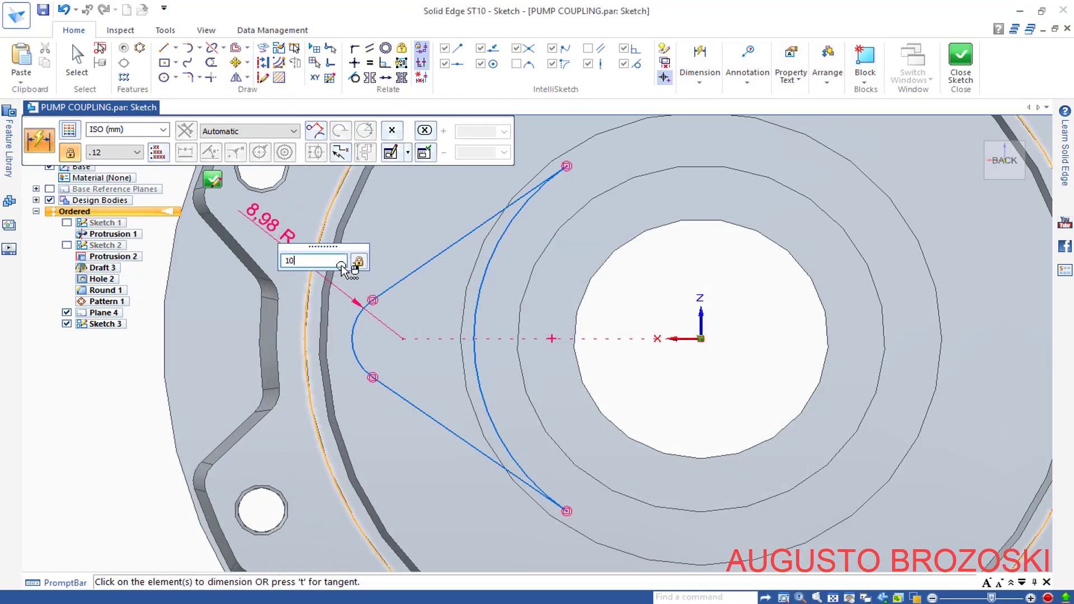
key(Return)
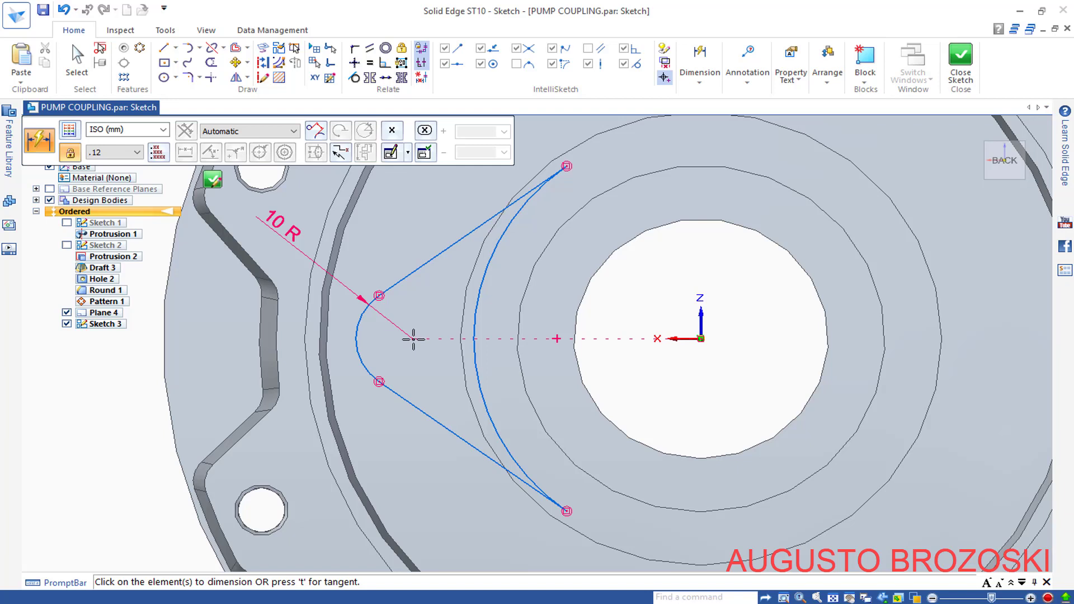
click(357, 342)
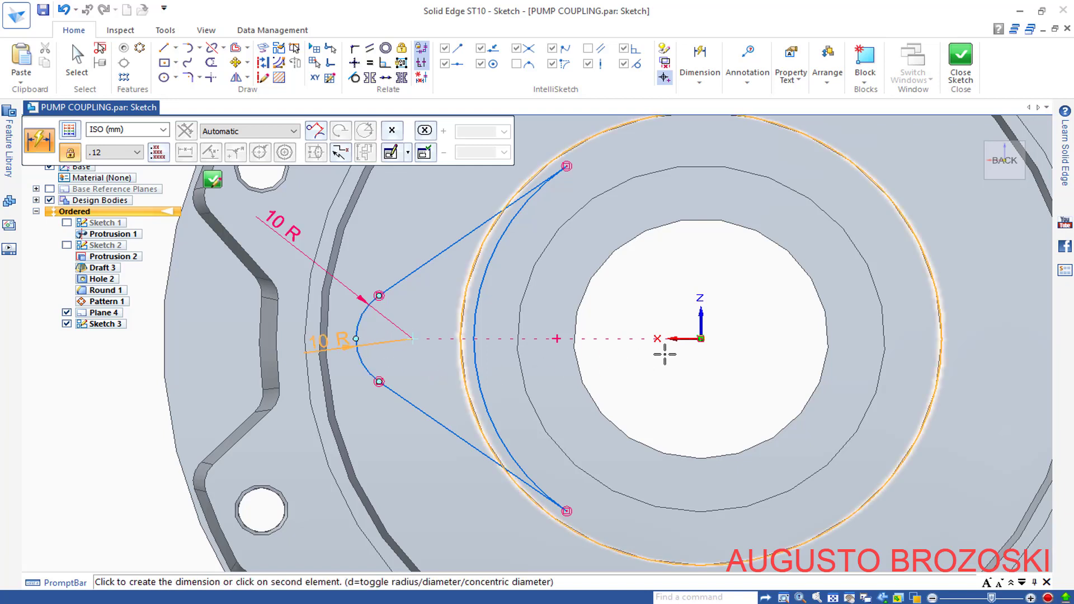
click(701, 338)
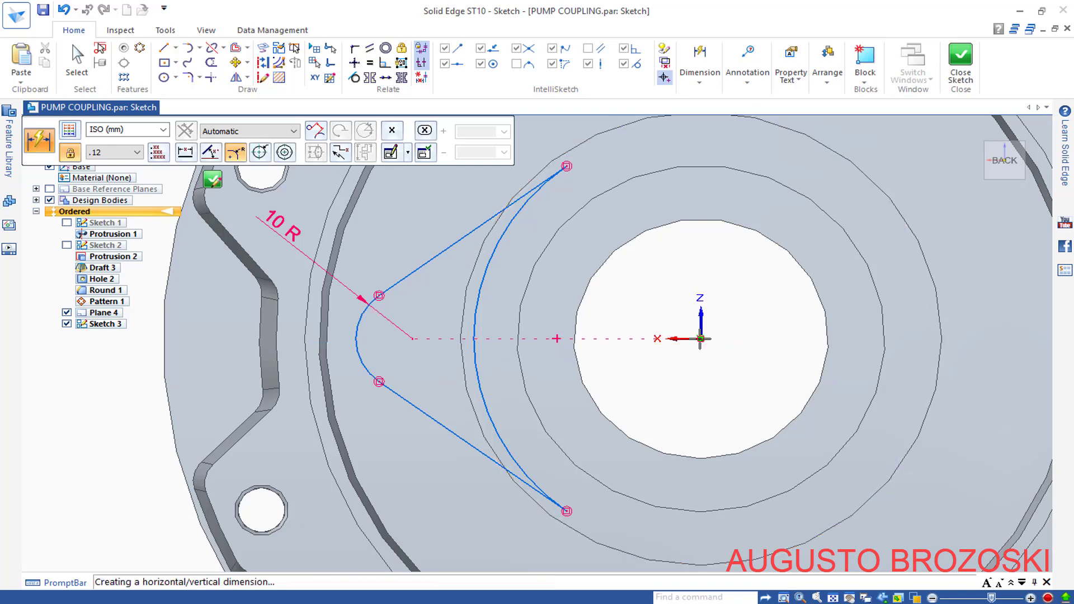
click(593, 433)
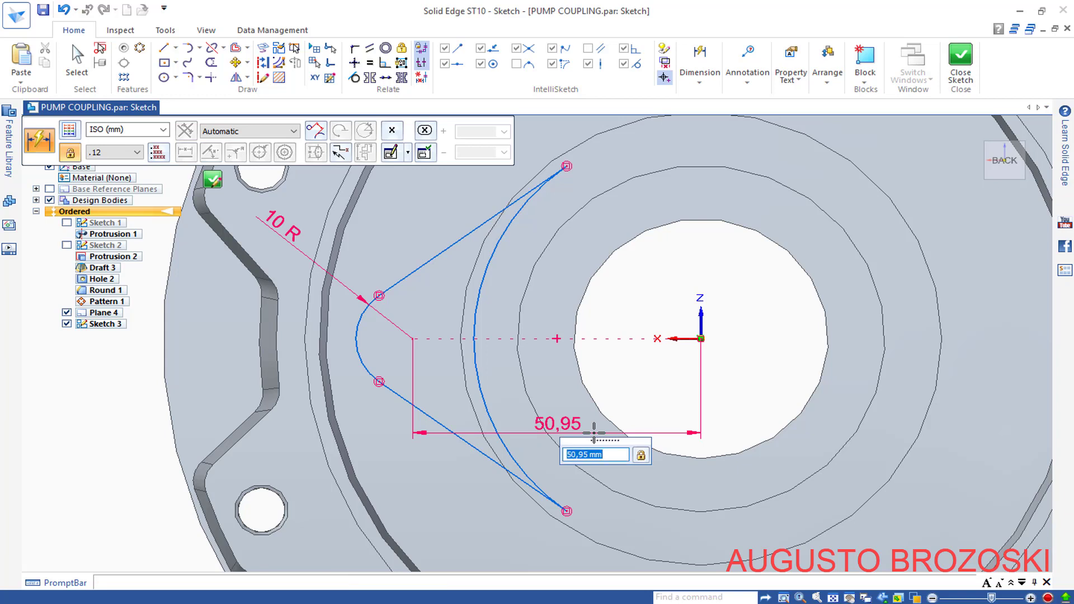
text(50)
key(Return)
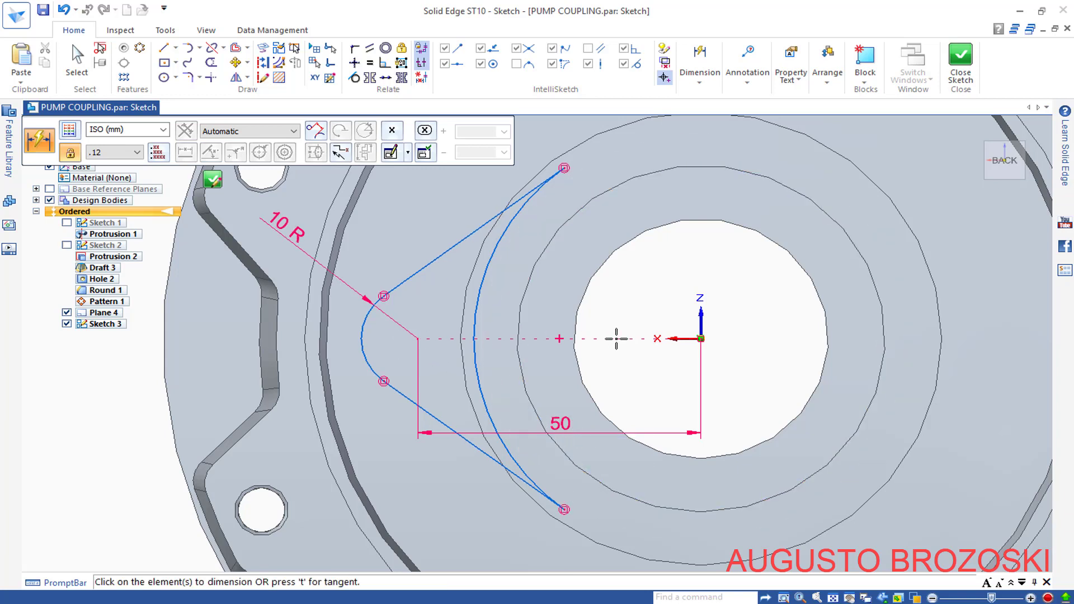
- Add an Angle Between dimension on the two tangent lines and compare it with the drawing
click(700, 76)
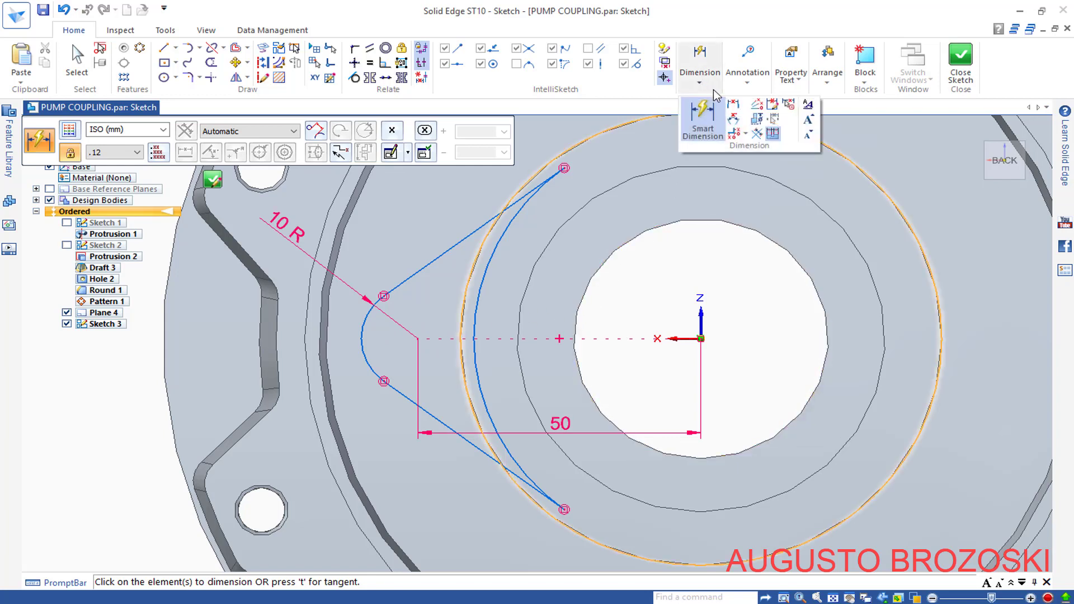
click(733, 118)
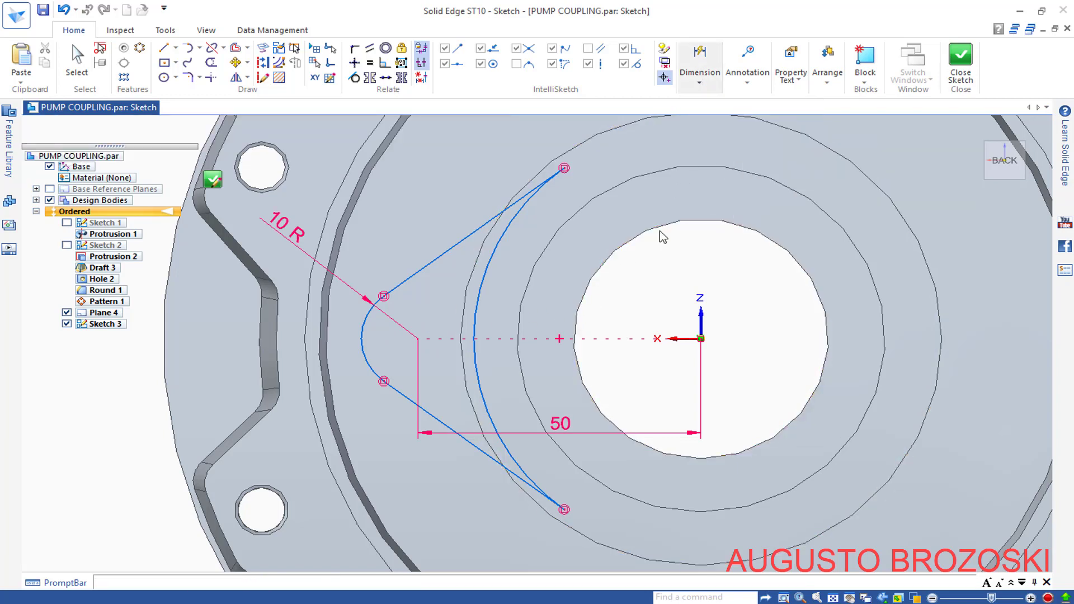
click(454, 245)
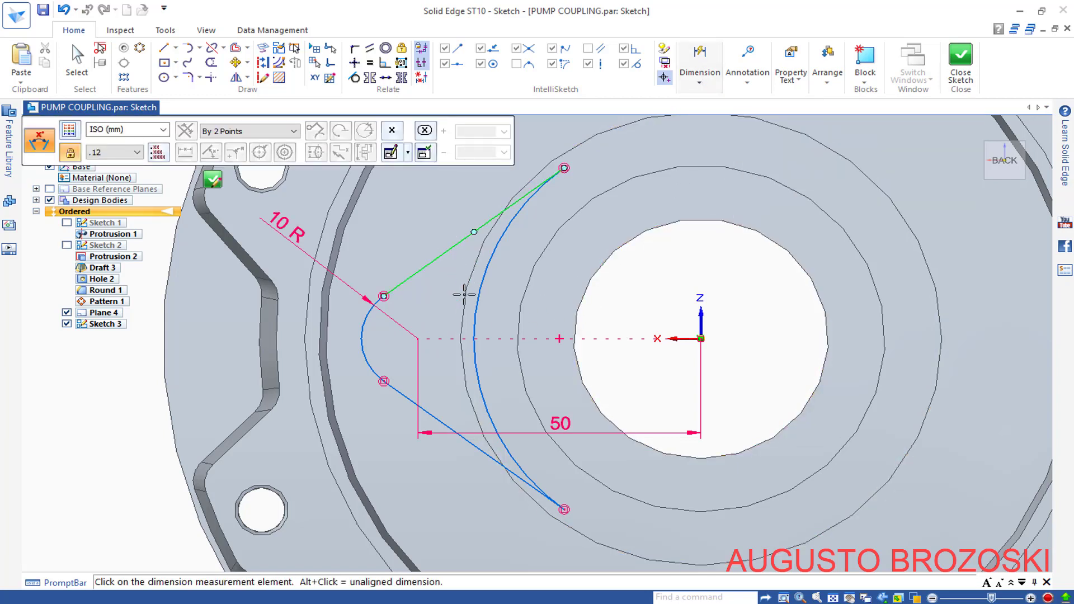
click(437, 419)
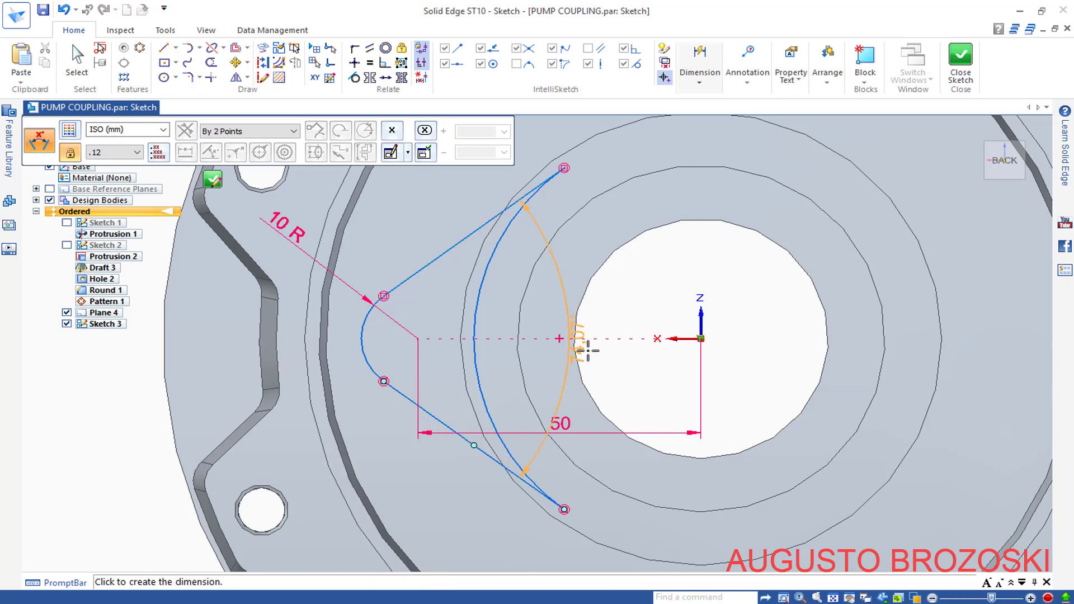
click(683, 300)
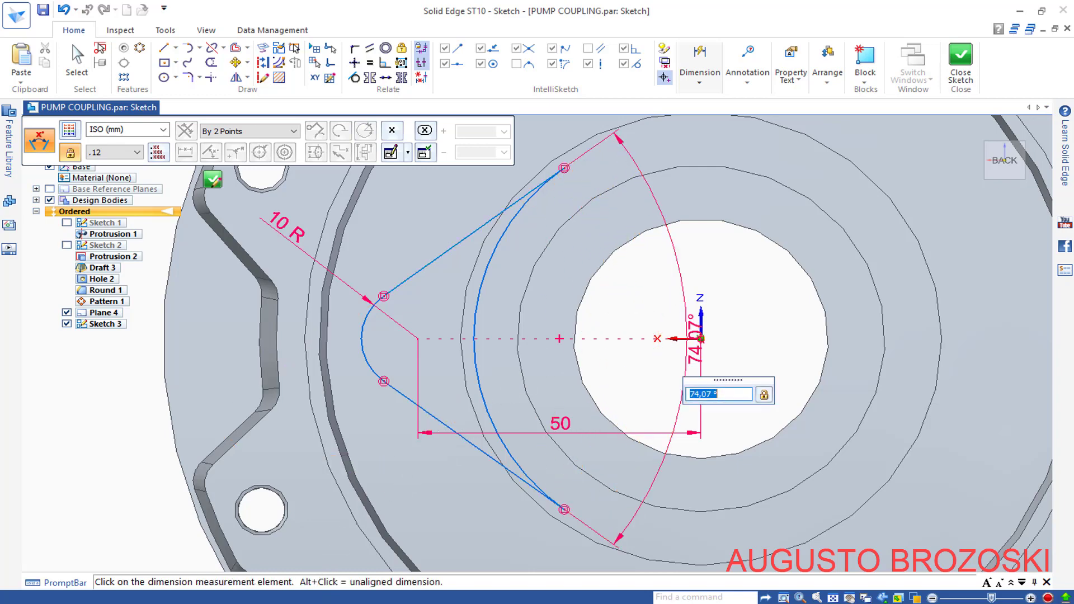
key(alt+Tab)
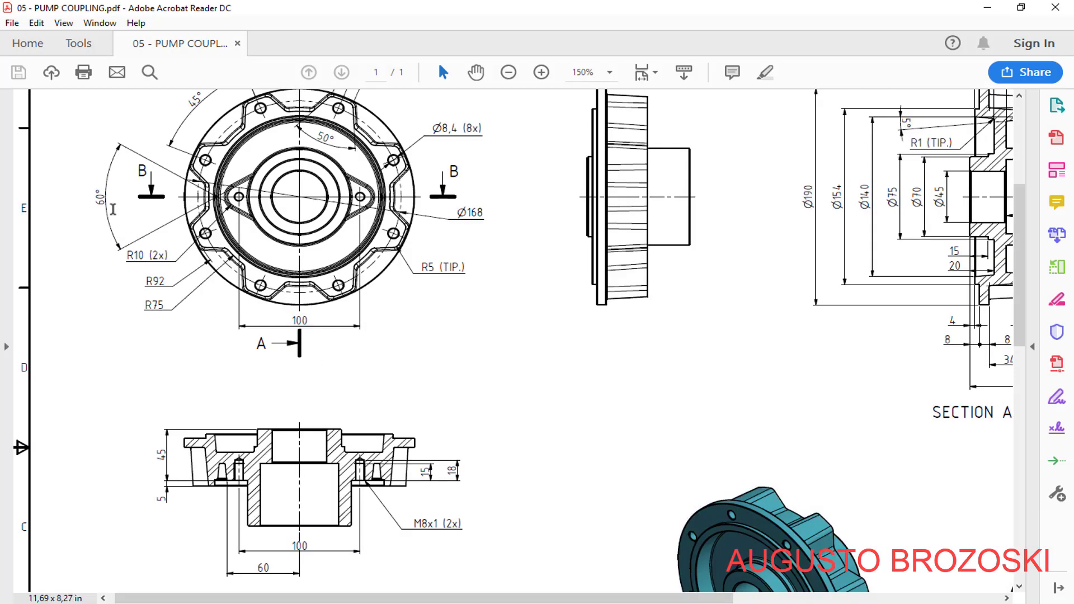
click(987, 8)
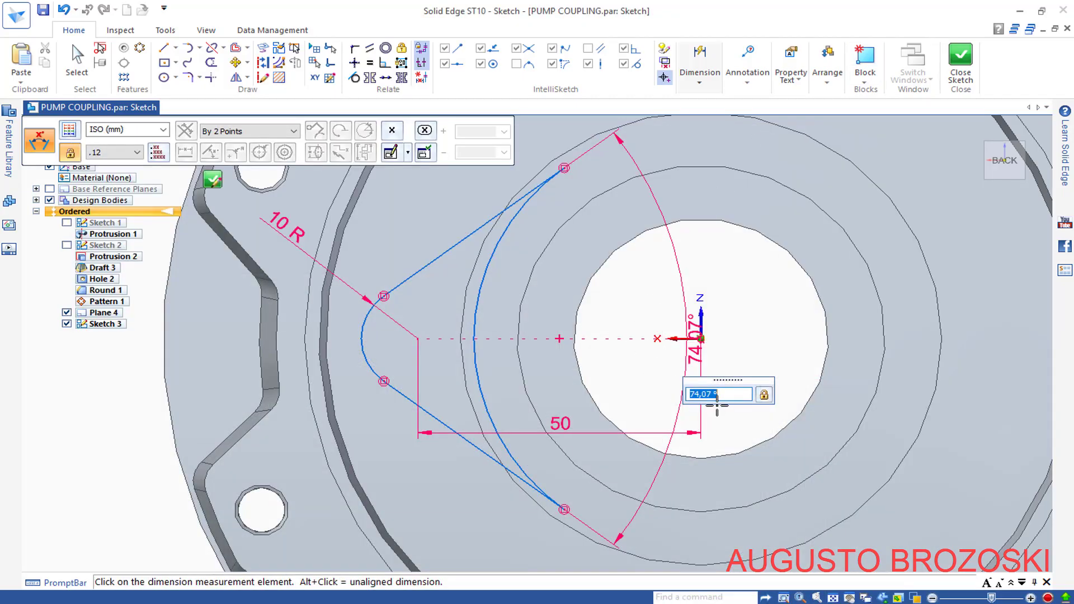
- Apply the 60° line angle and a 35 mm inner-arc radius, then close Sketch 3
key(Return)
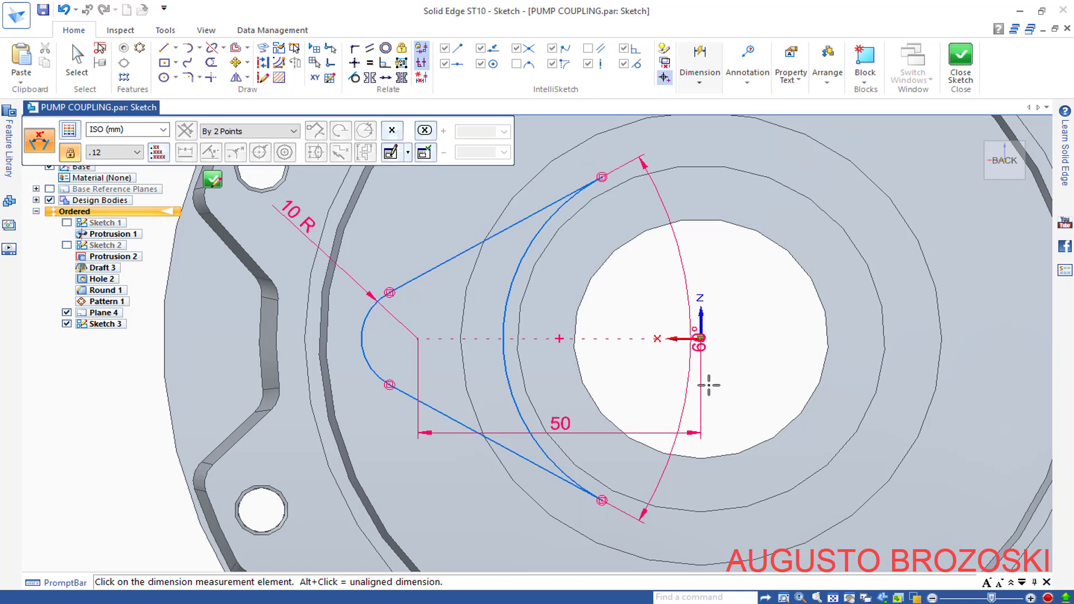
click(699, 76)
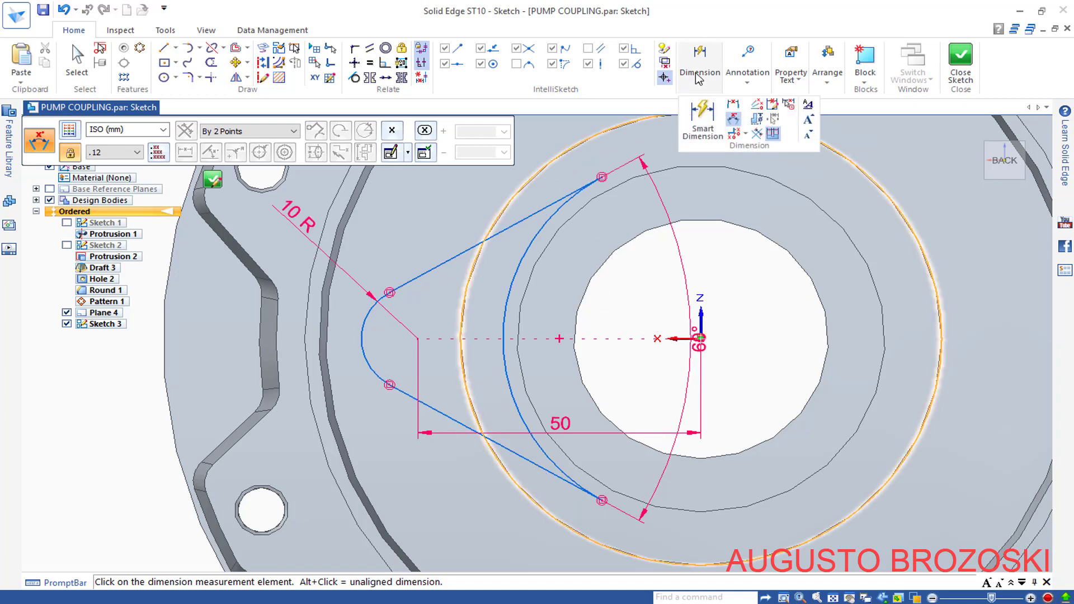
click(703, 120)
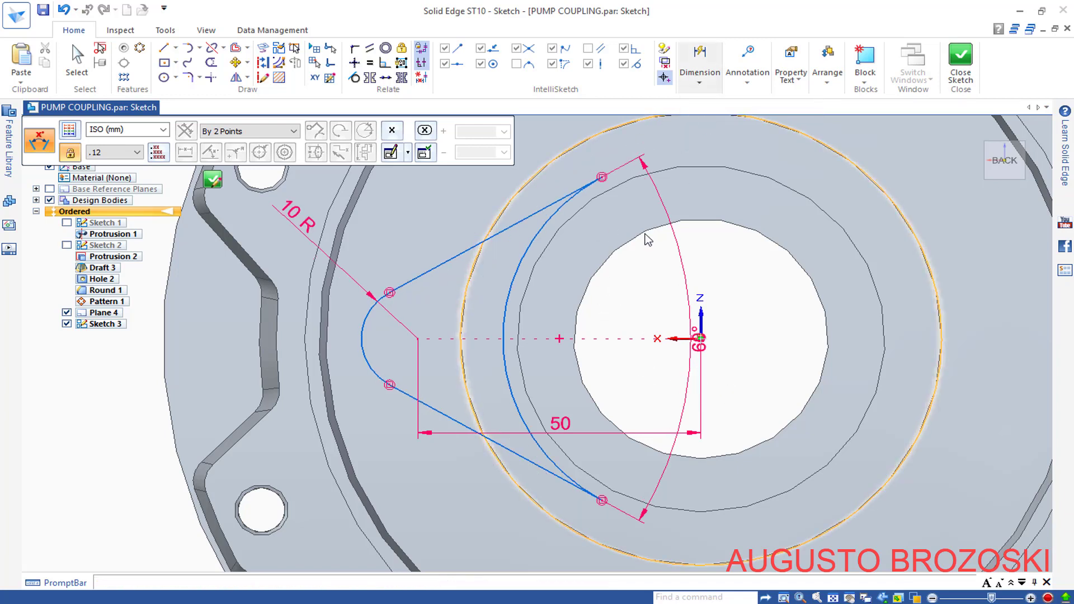
click(531, 248)
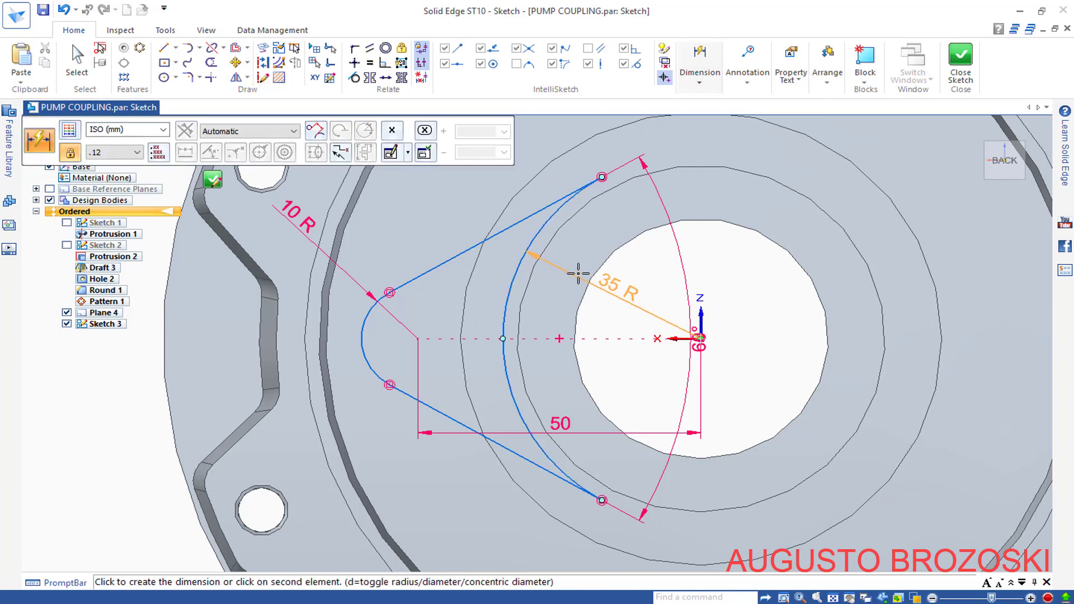
click(616, 302)
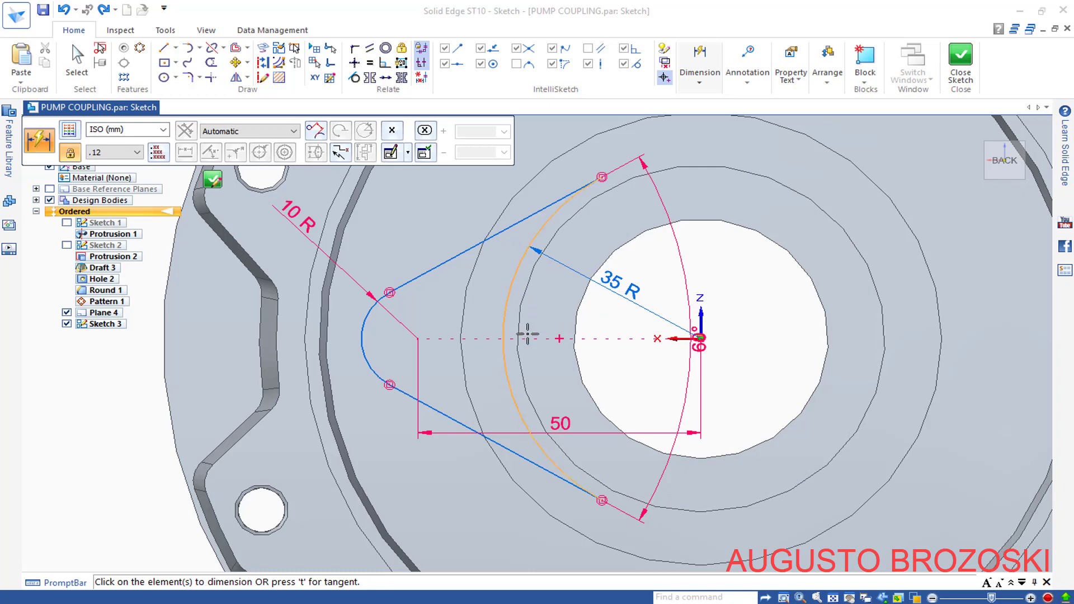
click(953, 66)
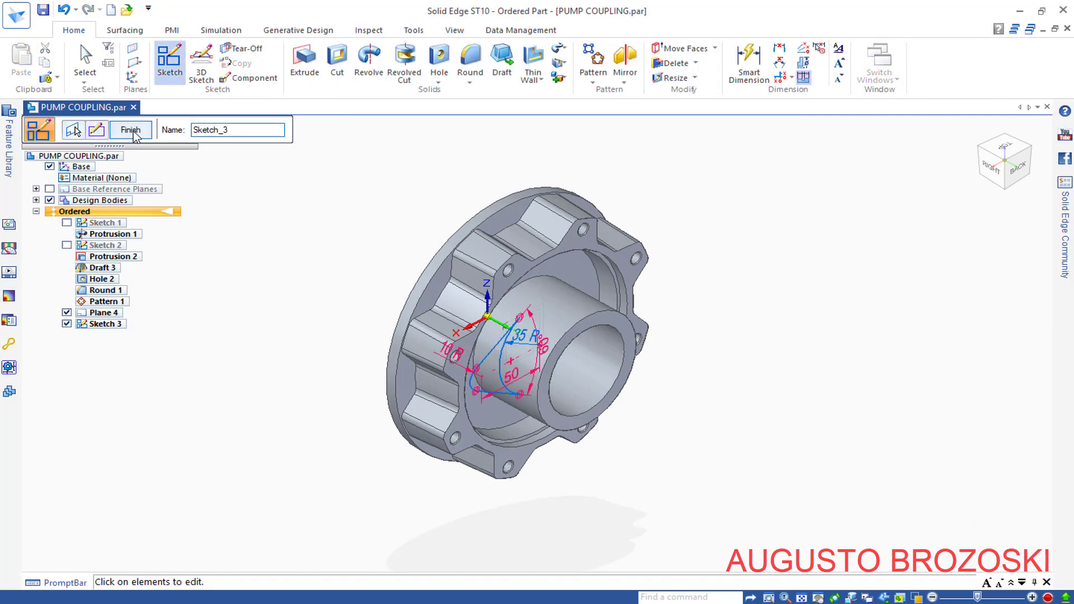
- Extrude the Sketch 3 lobe profile Through Next to create Protrusion 10
click(132, 130)
click(132, 131)
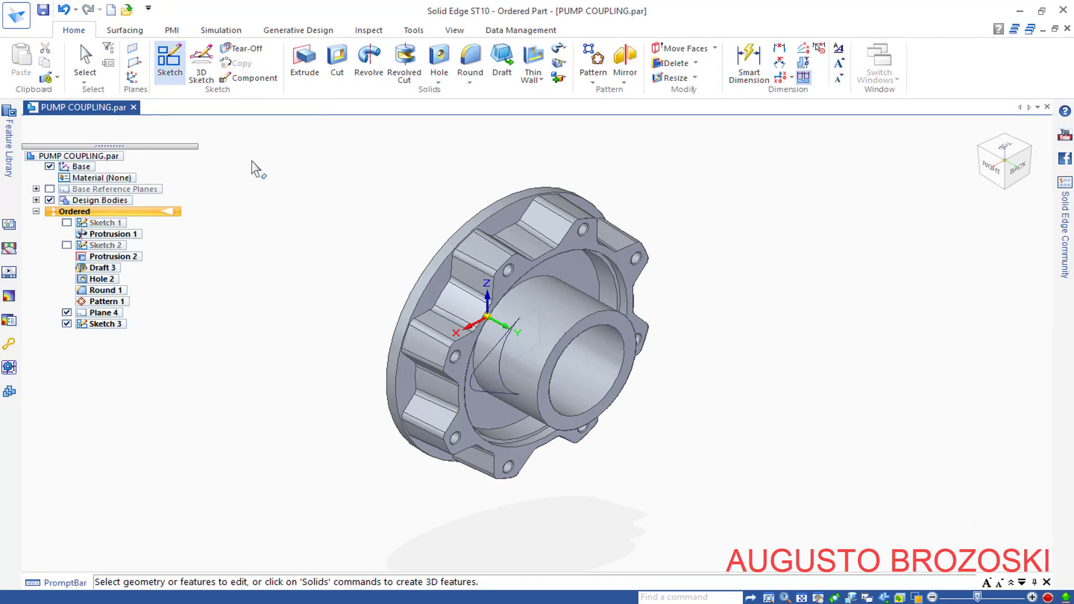
click(304, 65)
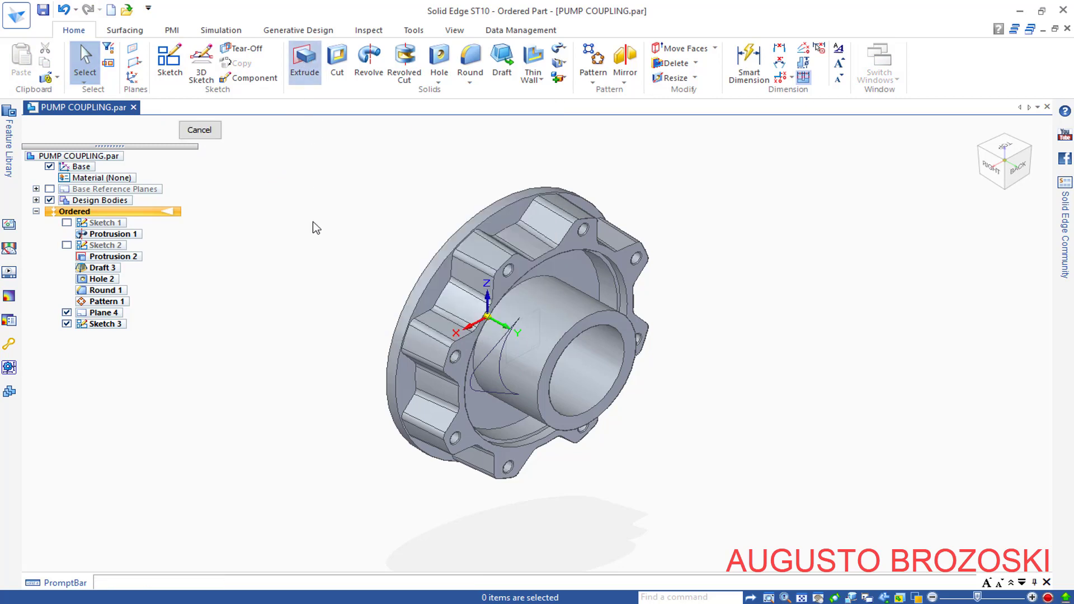
scroll(476, 411, up, 4)
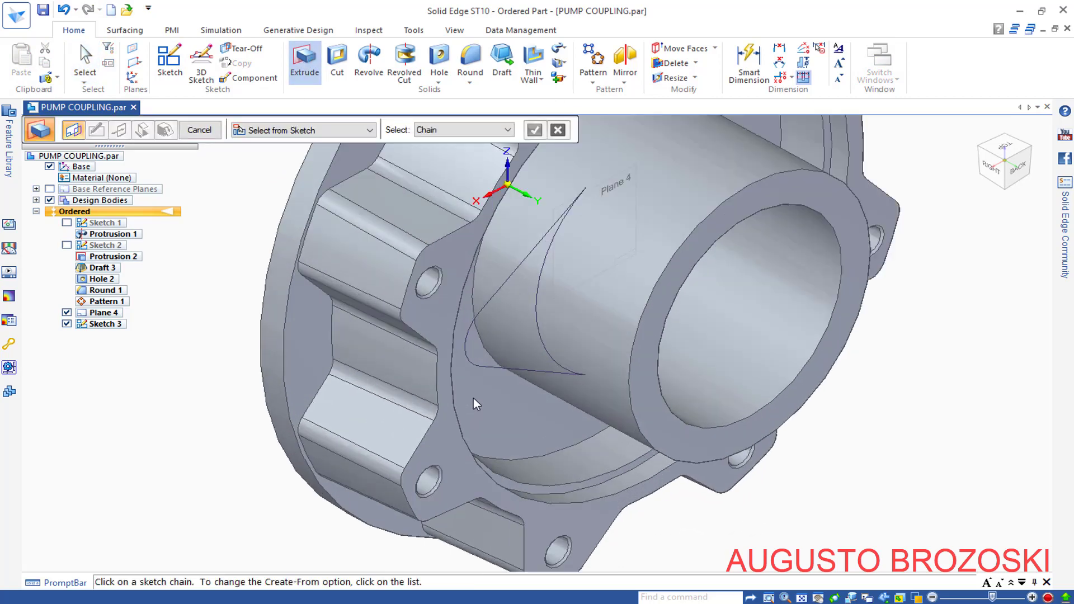
click(483, 370)
scroll(484, 400, down, 2)
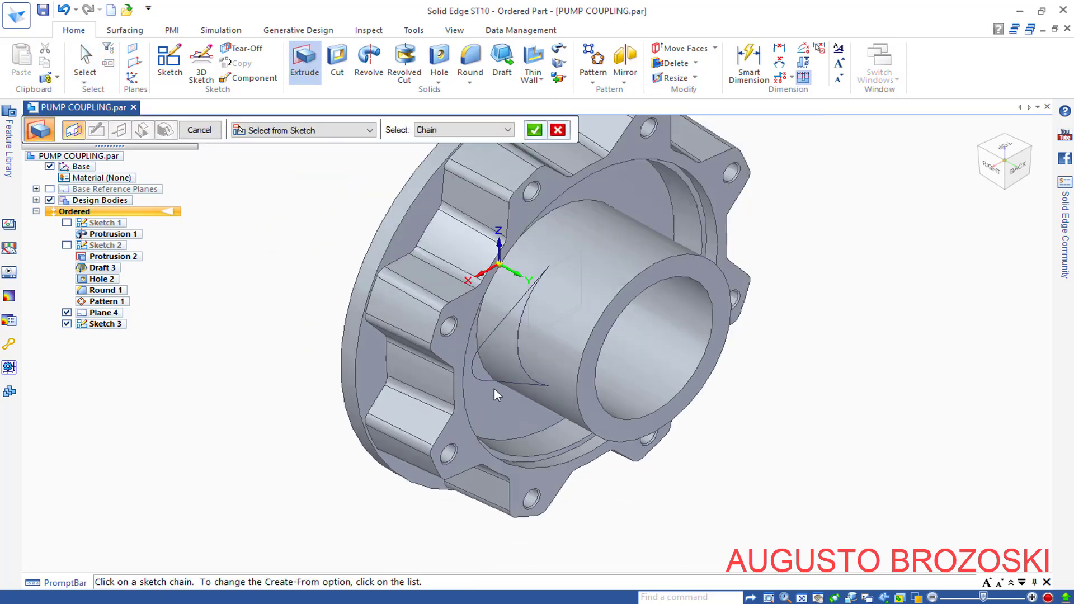
click(534, 131)
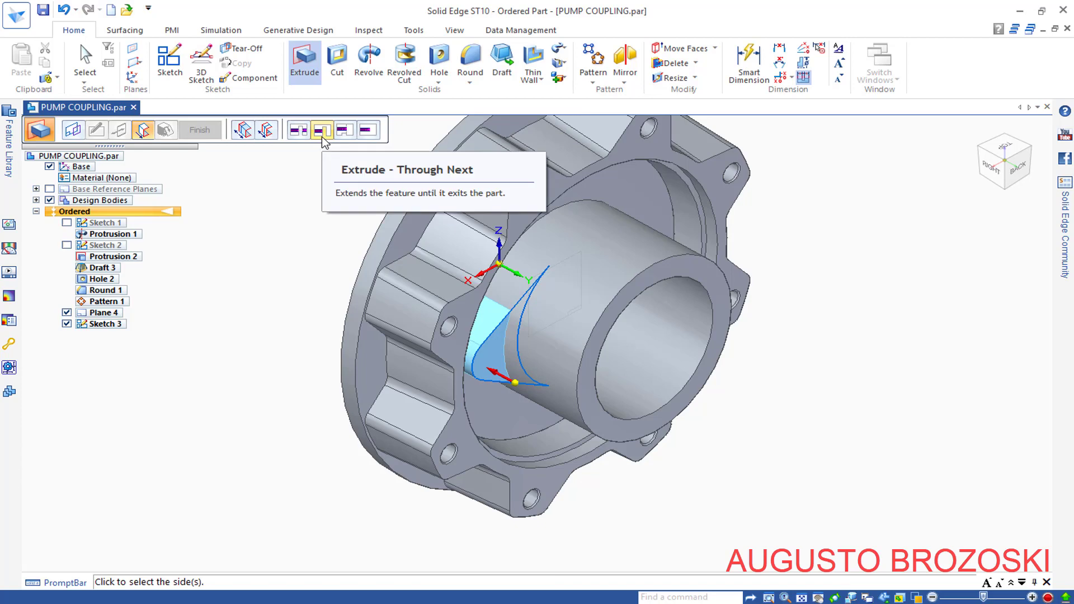
middle_drag(329, 275, 265, 255)
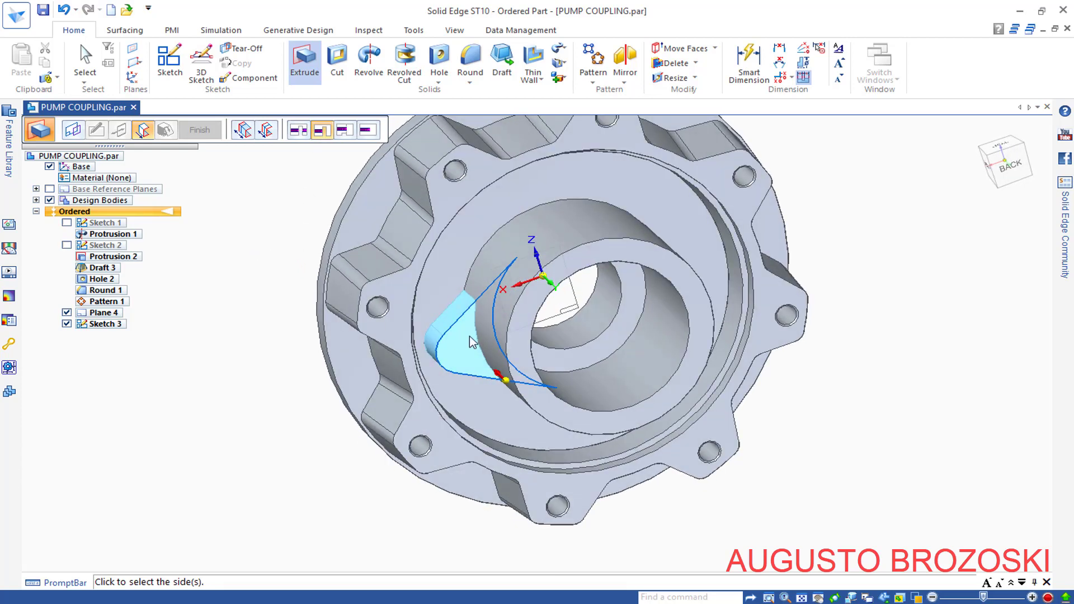
scroll(475, 358, up, 3)
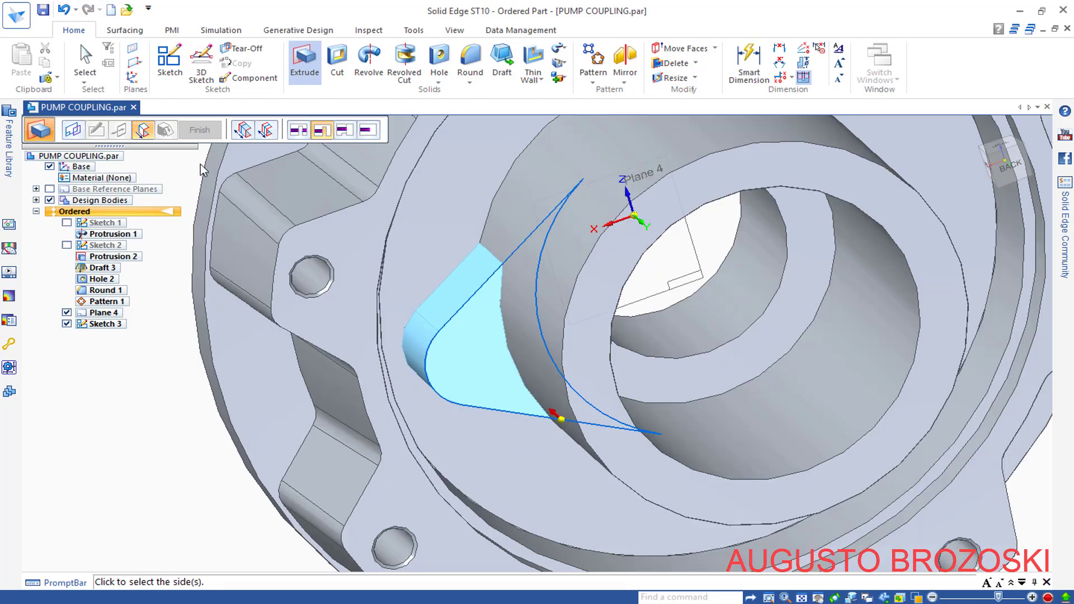
scroll(334, 260, down, 3)
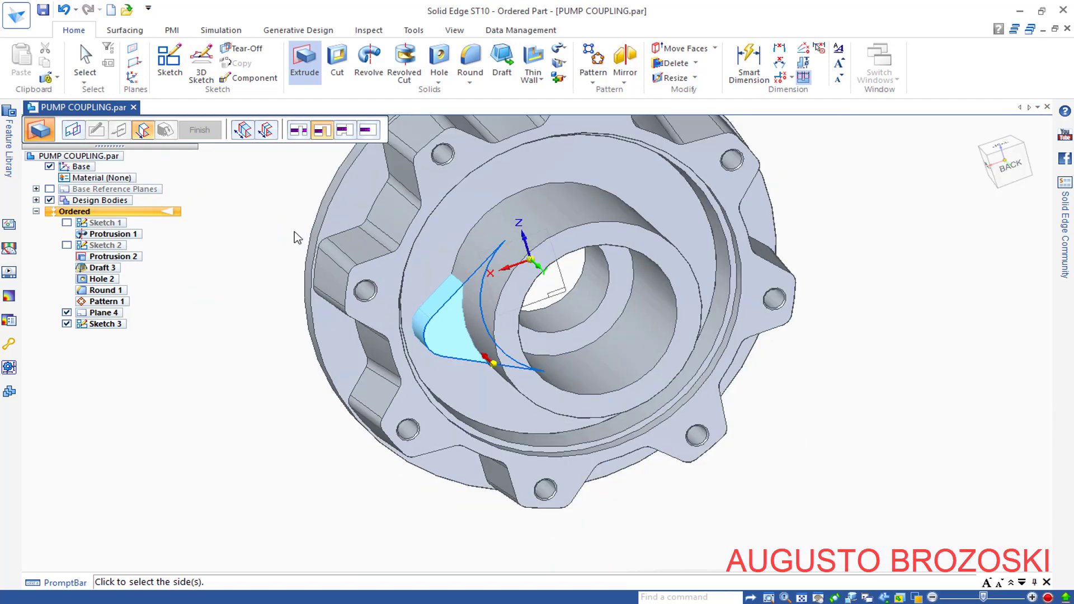
middle_drag(297, 238, 296, 243)
click(233, 221)
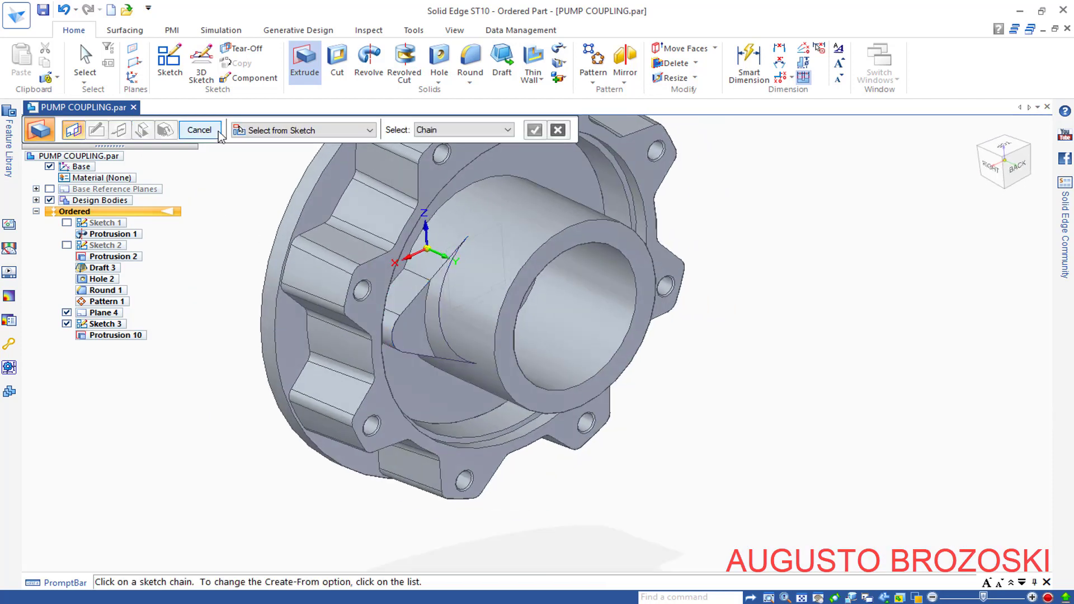
- Return to the isometric view and save PUMP COUPLING.par
click(200, 131)
mouse_move(385, 319)
middle_down()
mouse_move(306, 295)
mouse_move(465, 295)
middle_up()
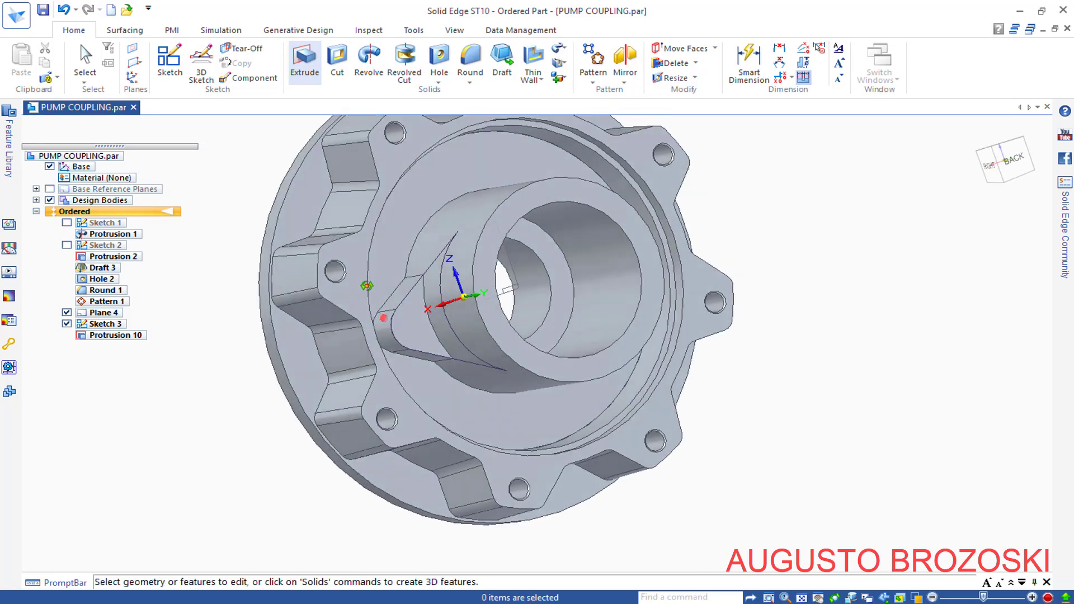
click(977, 132)
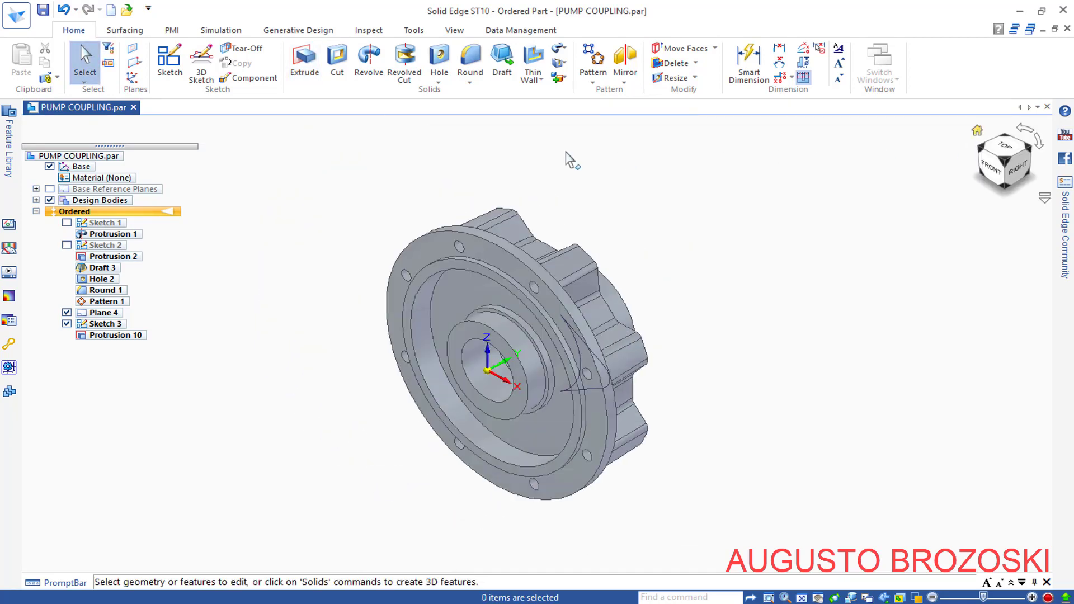
click(43, 9)
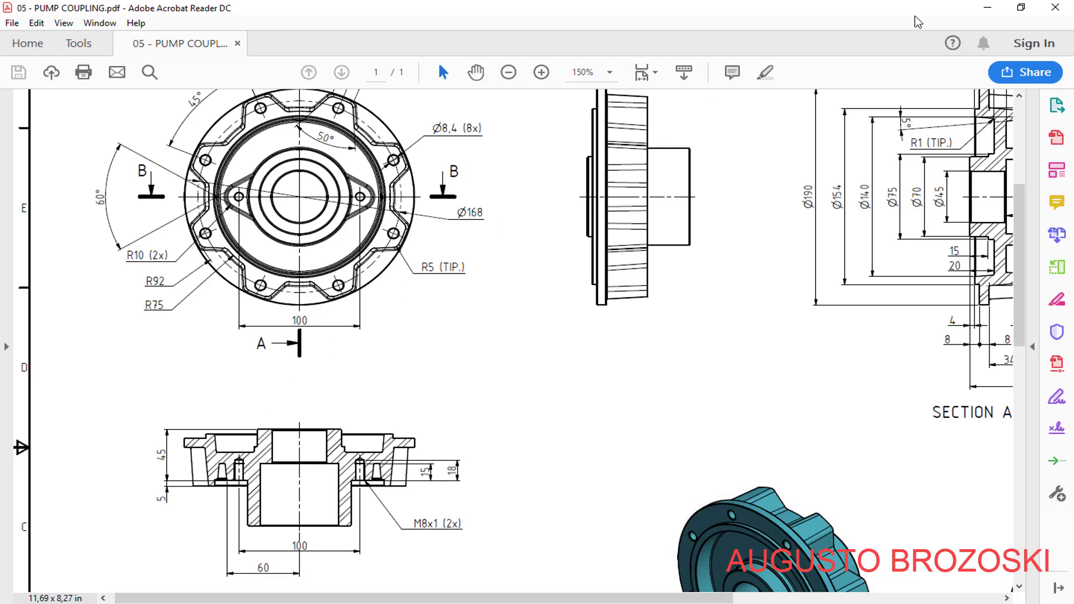
click(987, 7)
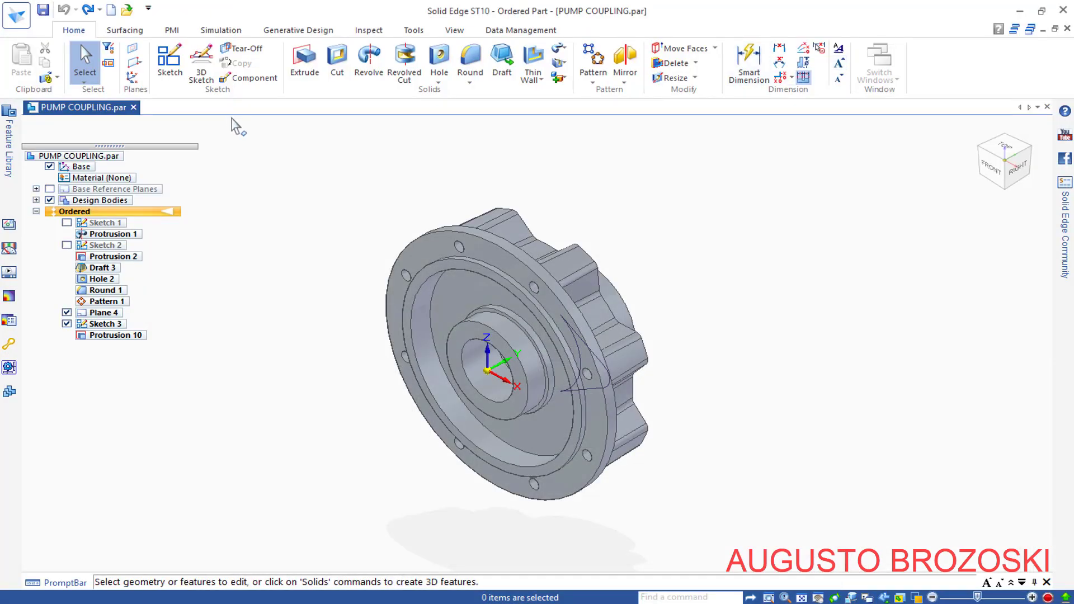
- Set up a 3° draft on the lobe's curved face, referenced to the protrusion face
click(502, 59)
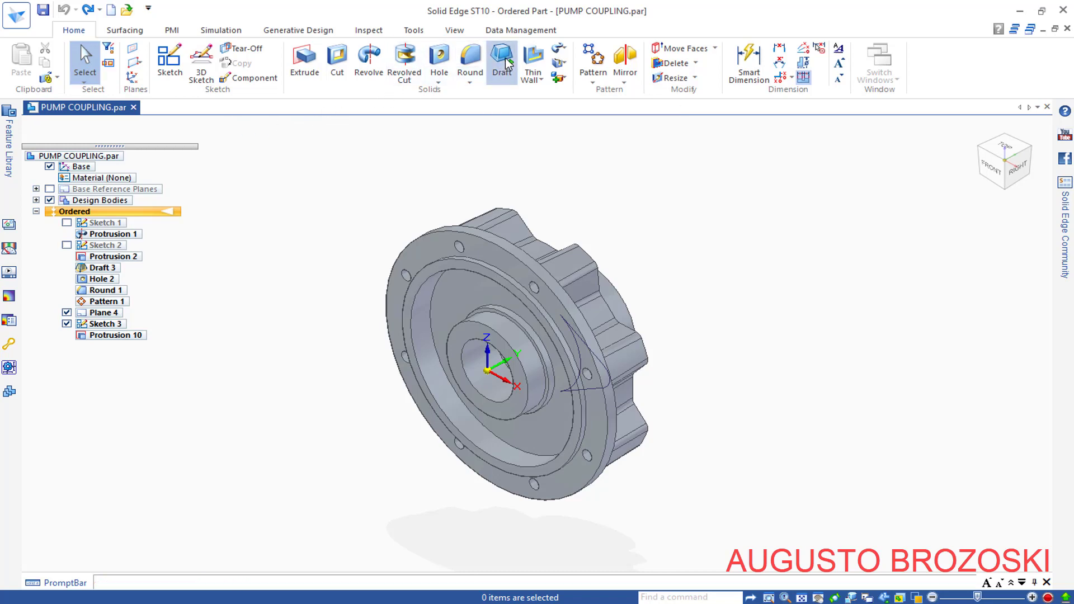
click(1030, 151)
scroll(559, 367, up, 5)
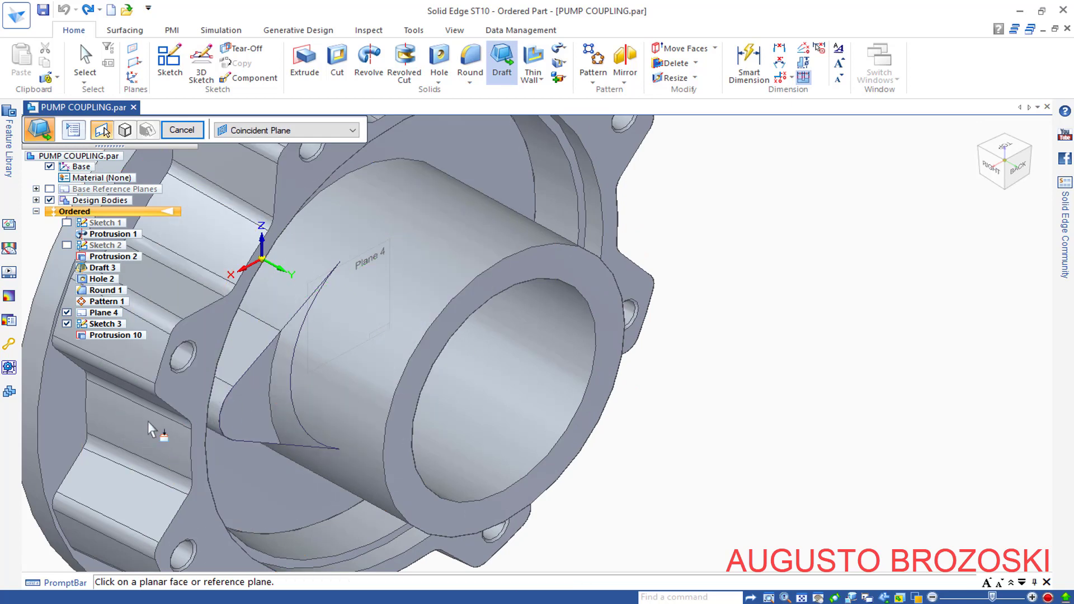
scroll(246, 422, up, 3)
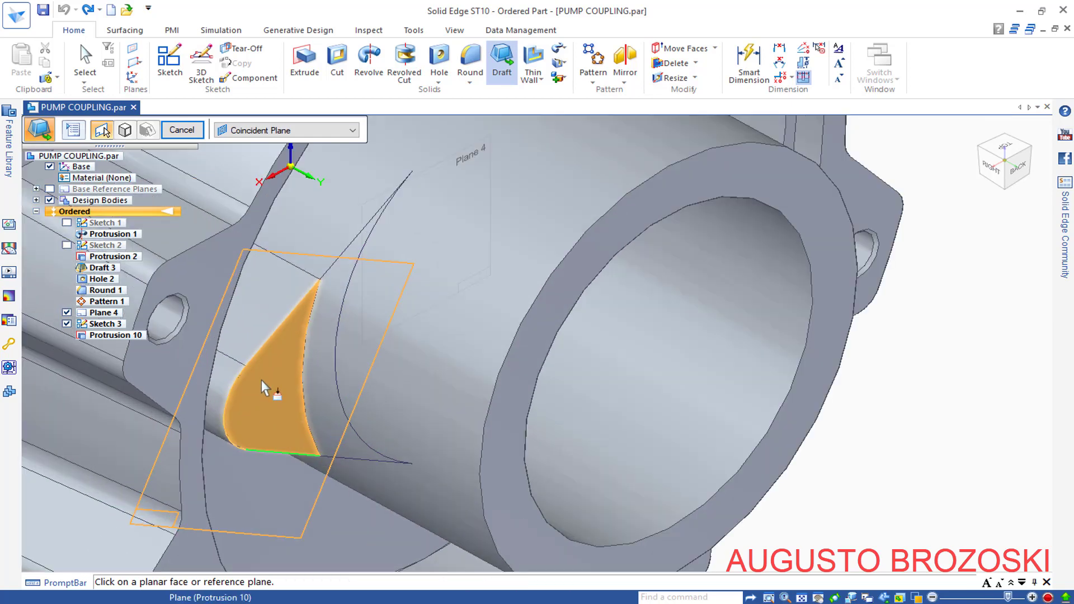
click(261, 380)
middle_drag(471, 335, 376, 344)
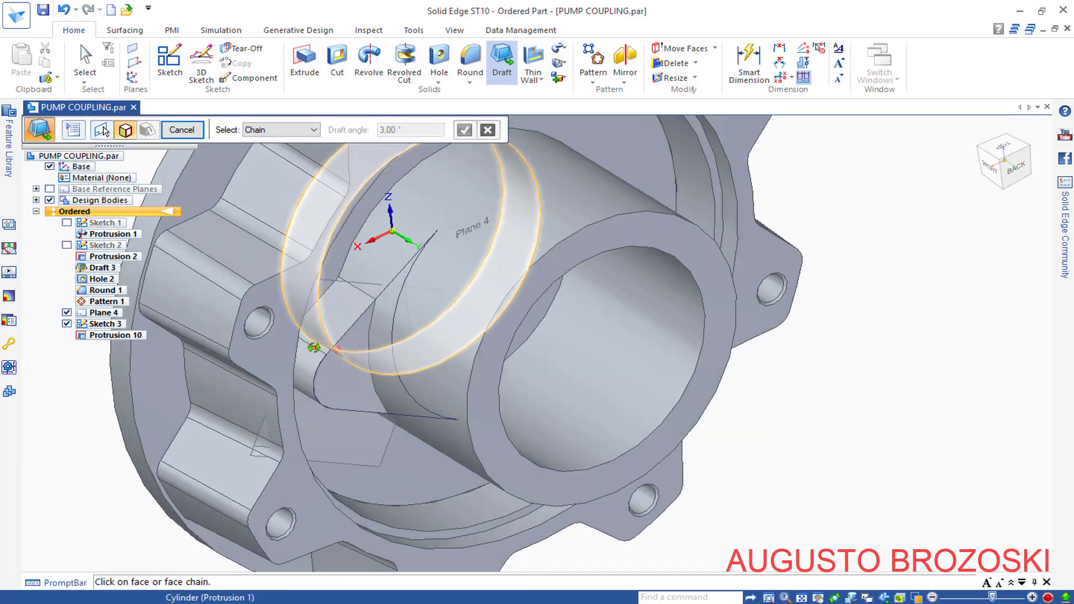
scroll(364, 308, up, 2)
scroll(363, 308, up, 2)
scroll(416, 333, up, 2)
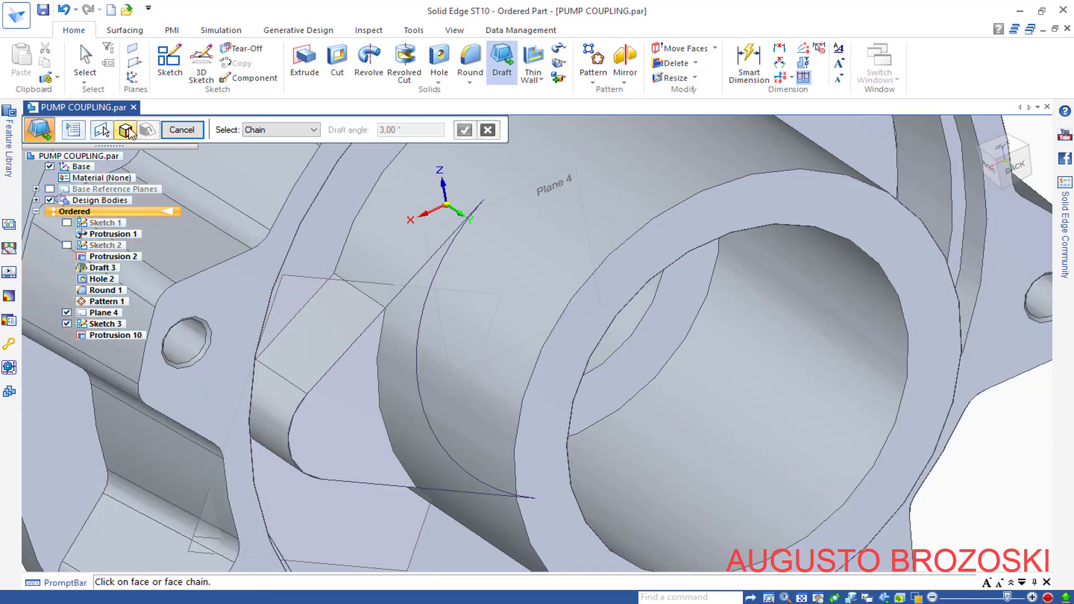
click(309, 346)
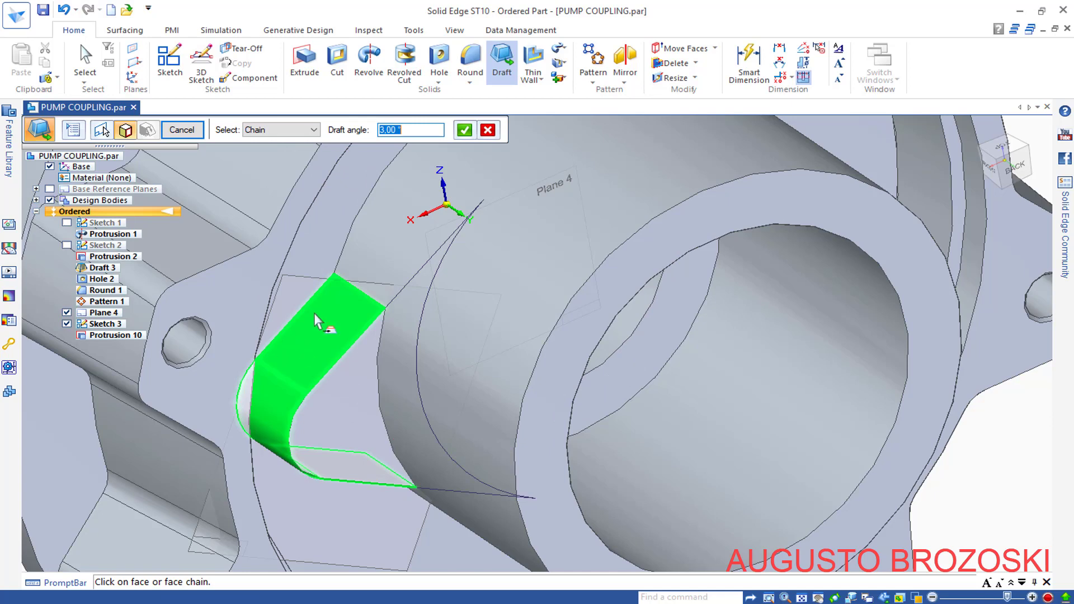
click(464, 130)
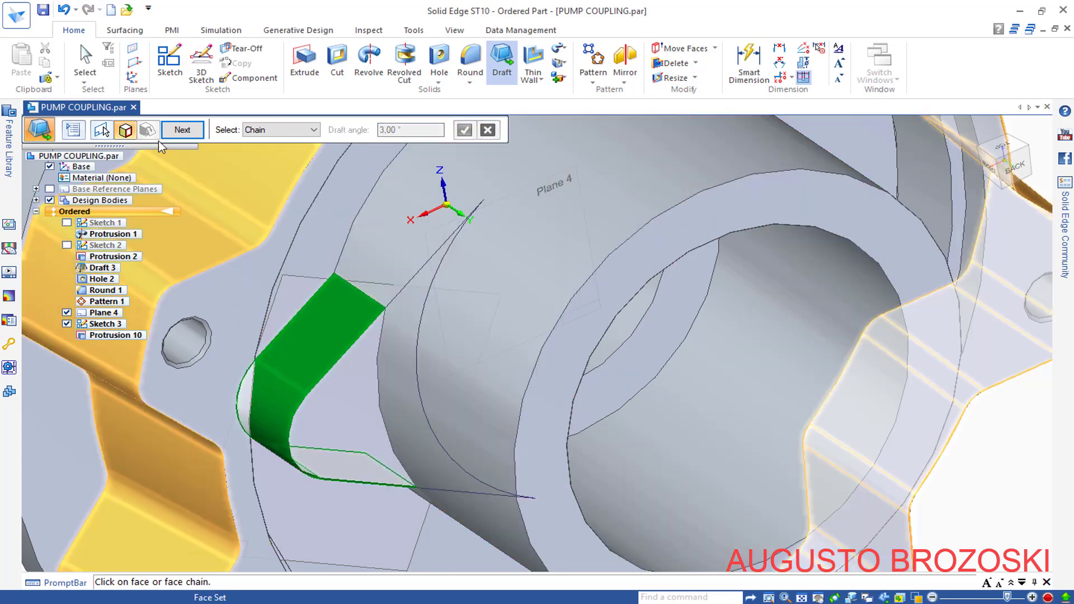
- Set the draft direction and complete Draft 12
click(181, 131)
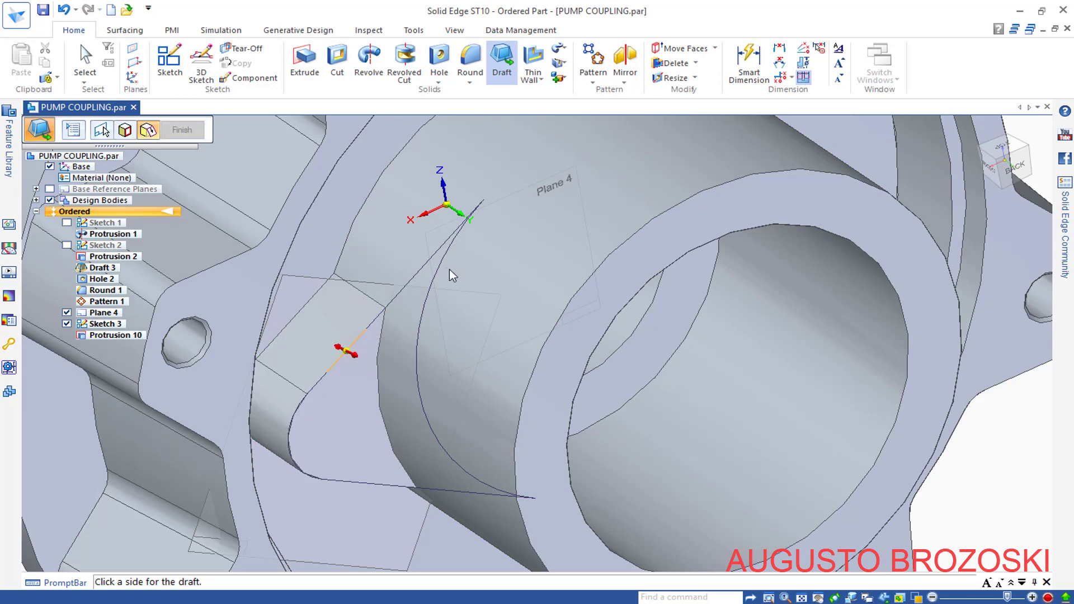
scroll(428, 284, down, 2)
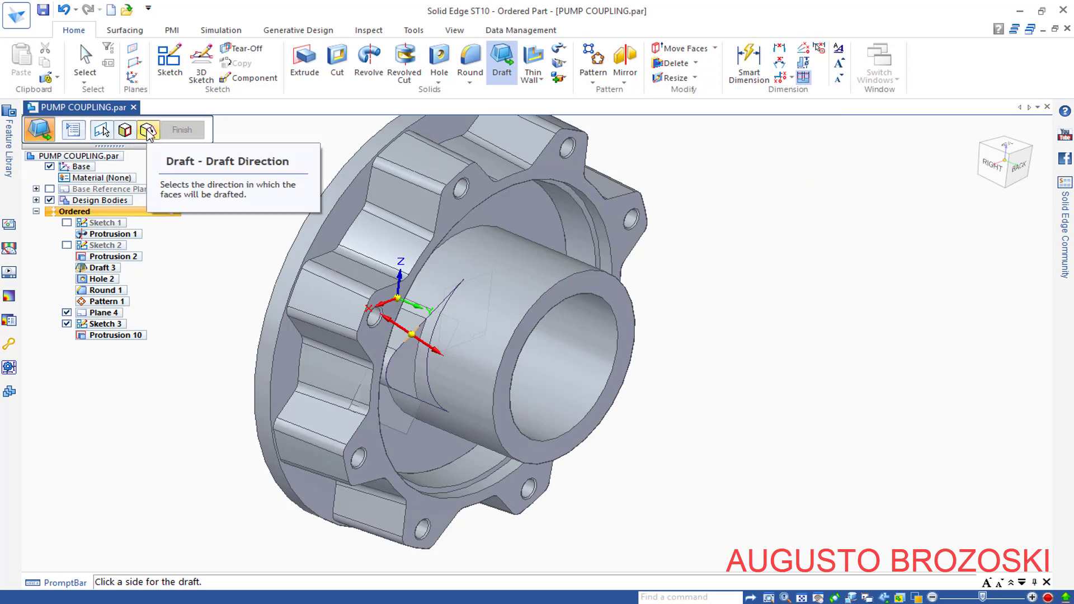
click(149, 130)
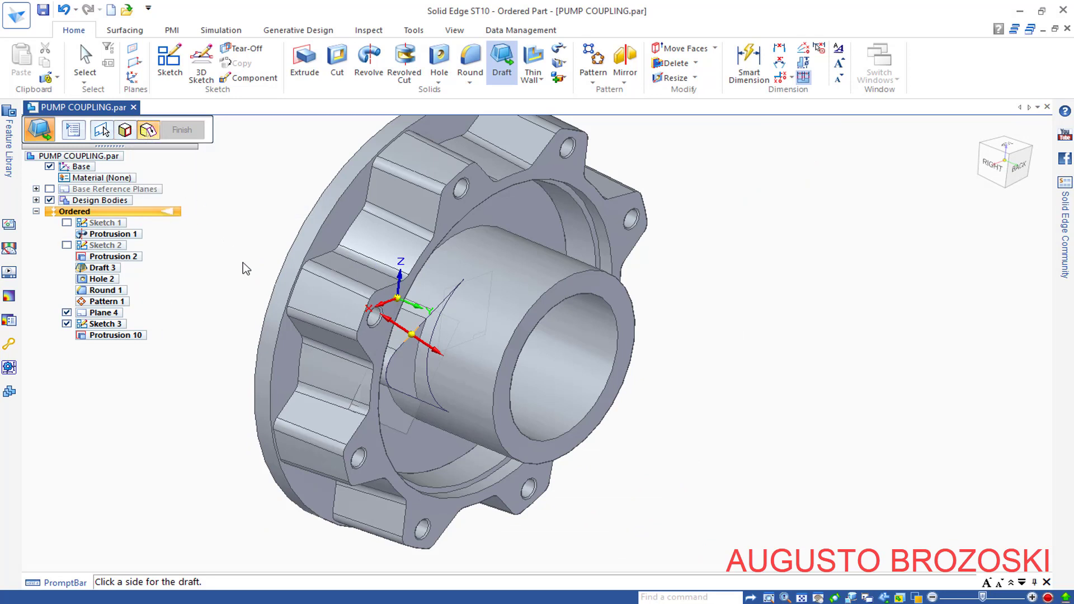
click(216, 282)
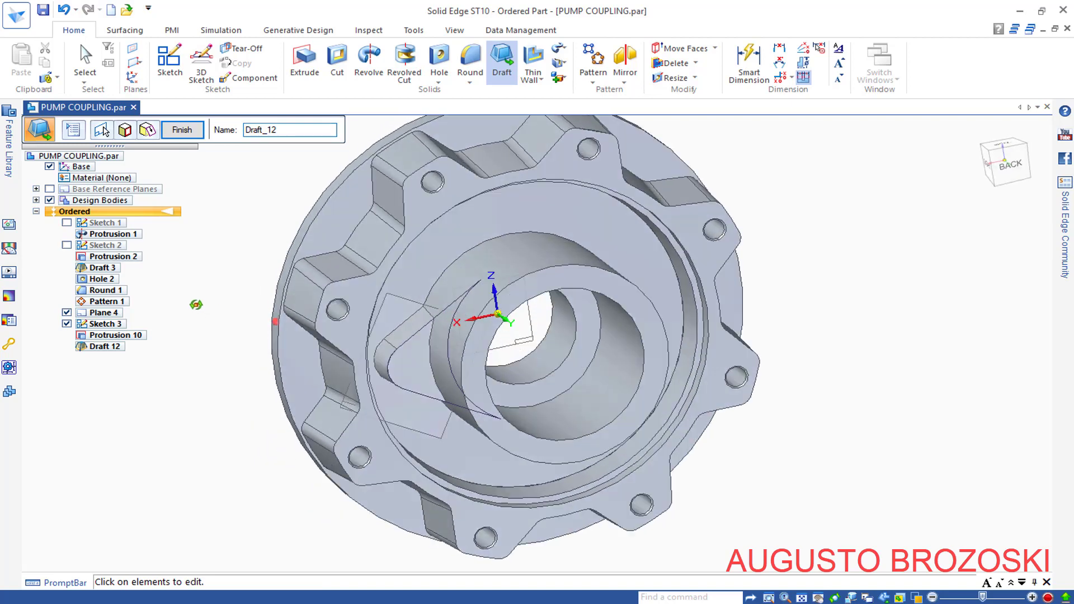
middle_drag(287, 322, 220, 326)
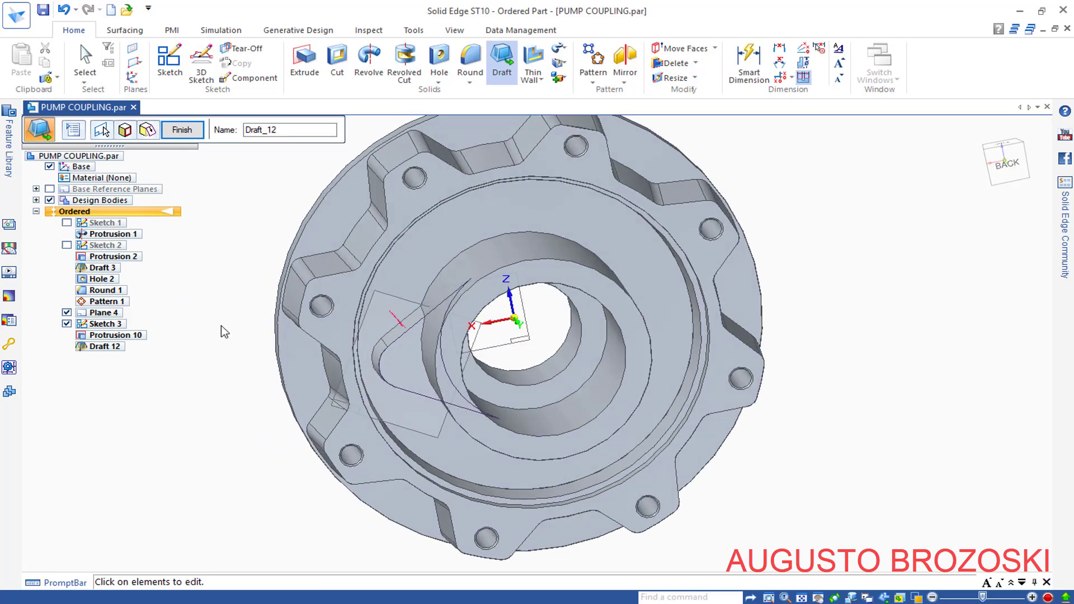
click(182, 131)
- Exit the draft command, review the coupling from the back, then start a Hole
click(199, 129)
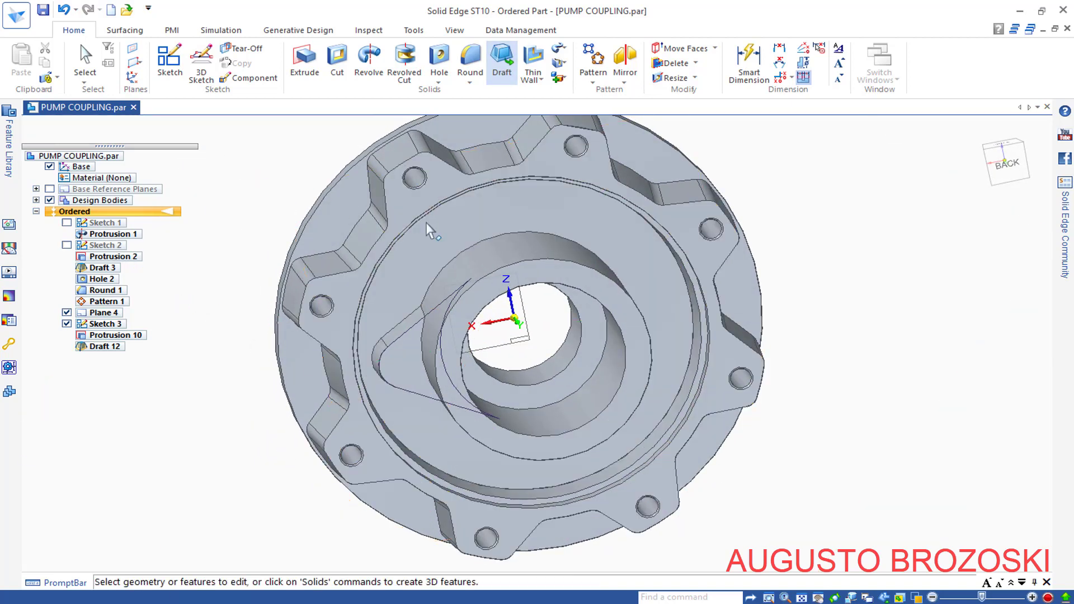
click(1002, 166)
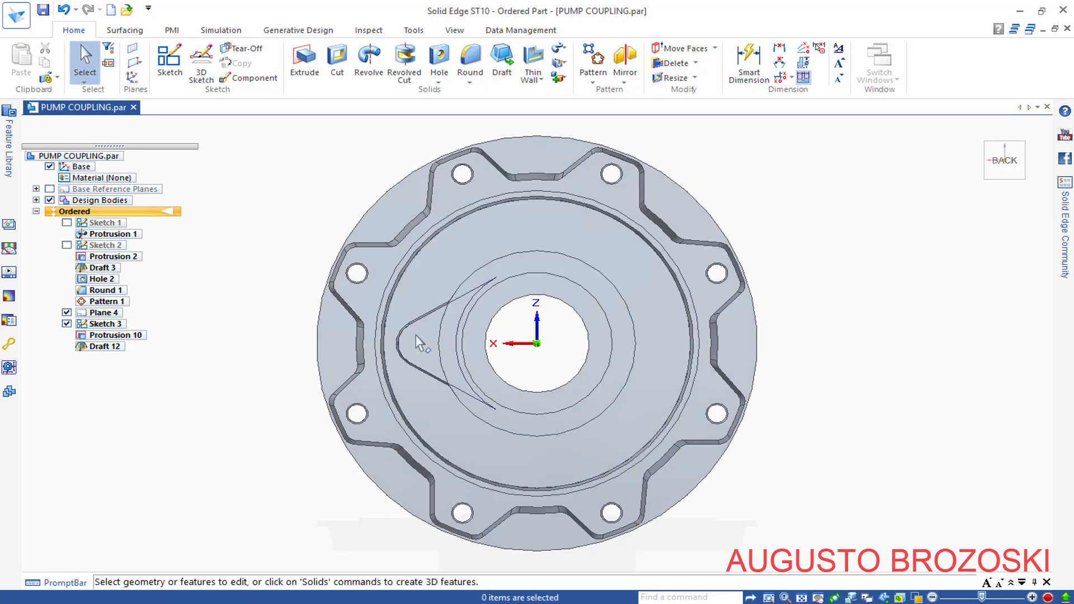
scroll(419, 330, up, 3)
scroll(425, 326, up, 2)
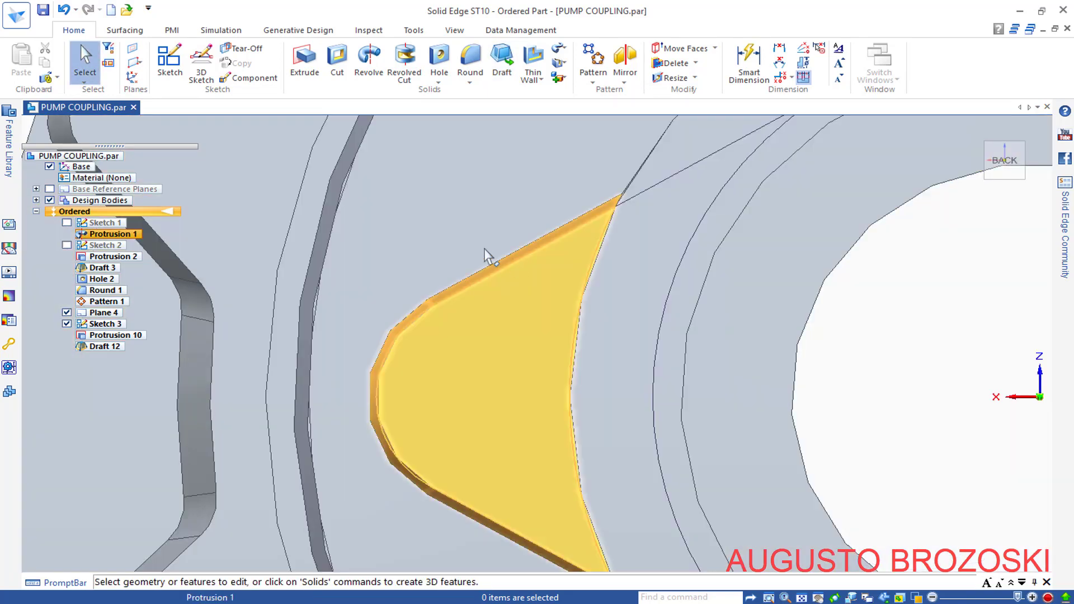
scroll(473, 296, down, 5)
mouse_move(483, 313)
middle_down()
mouse_move(560, 345)
mouse_move(504, 296)
middle_up()
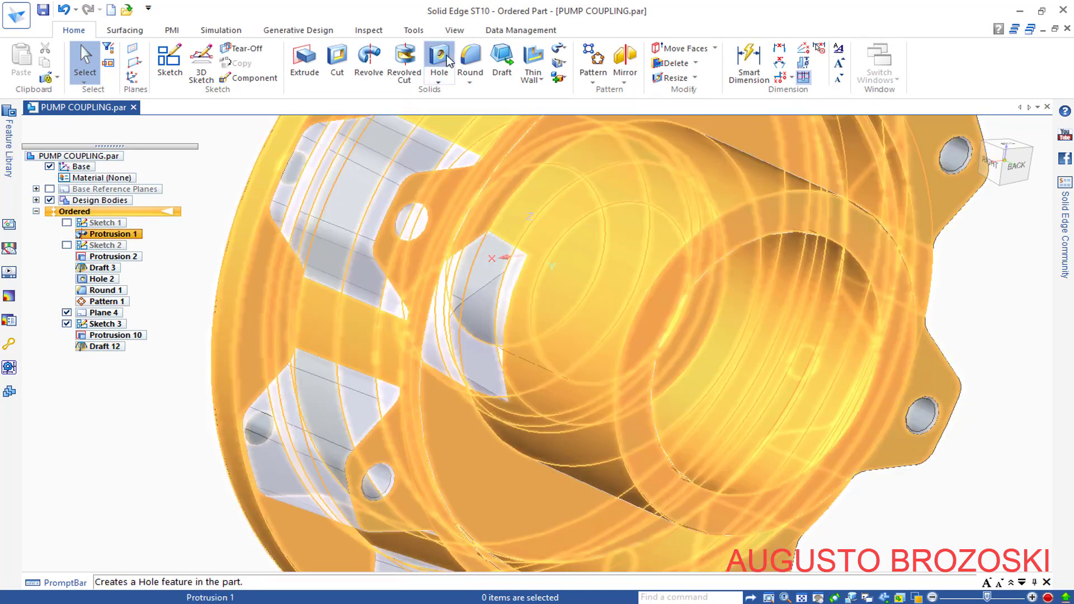
click(439, 59)
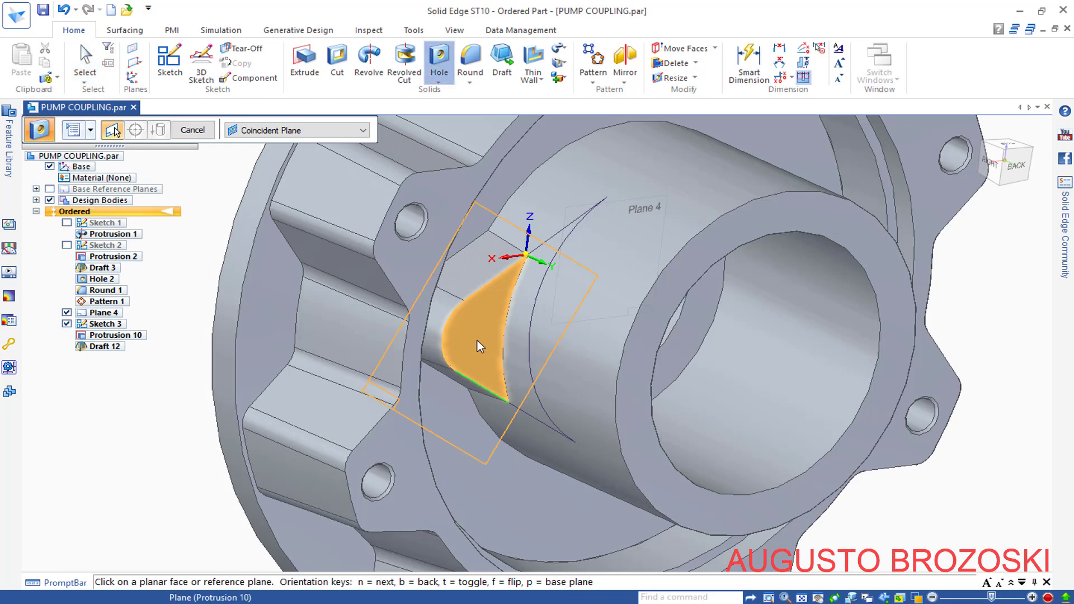
- Place the hole circle at the centre of the boss's rounded tip and close the profile sketch
click(478, 342)
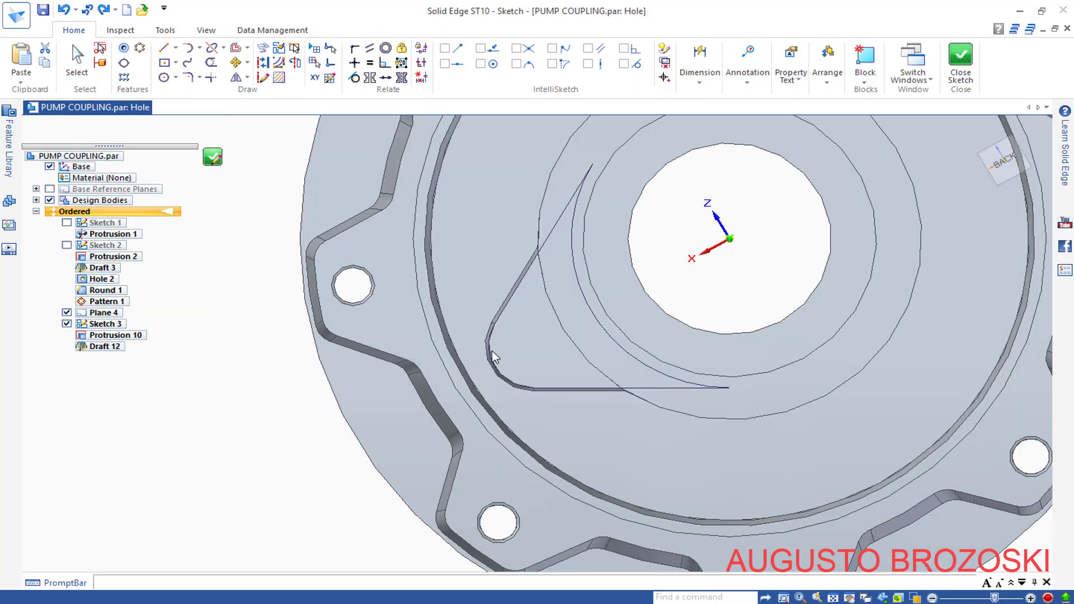
scroll(531, 347, up, 2)
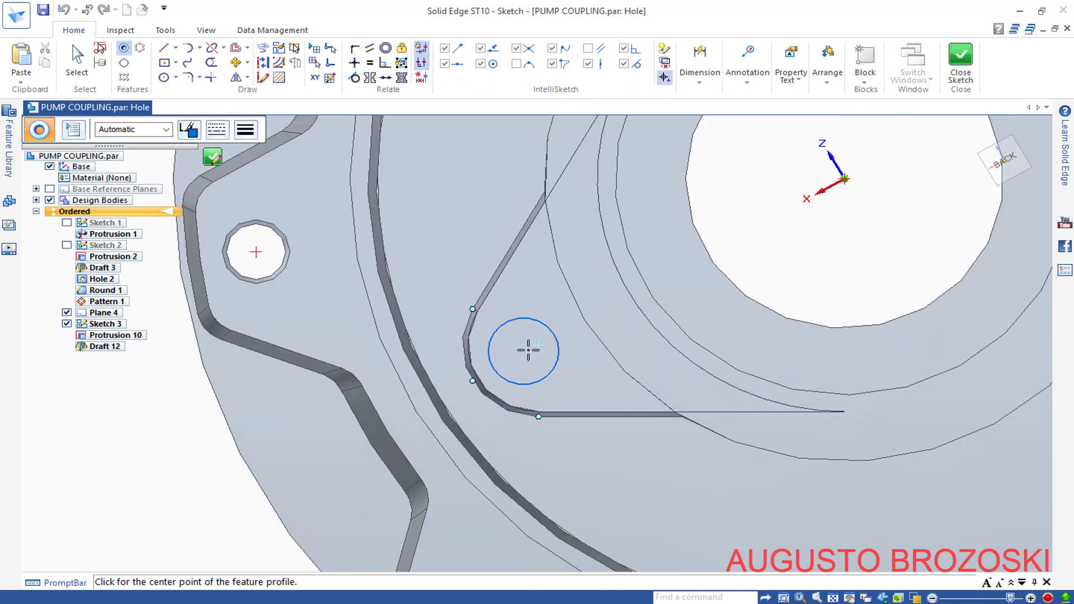
click(539, 345)
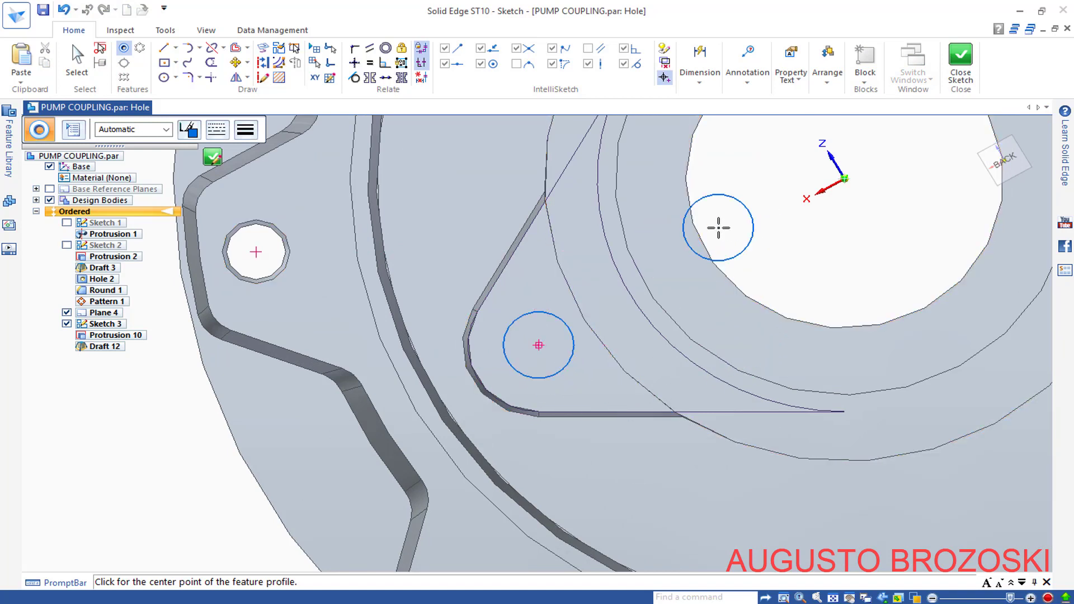
key(Escape)
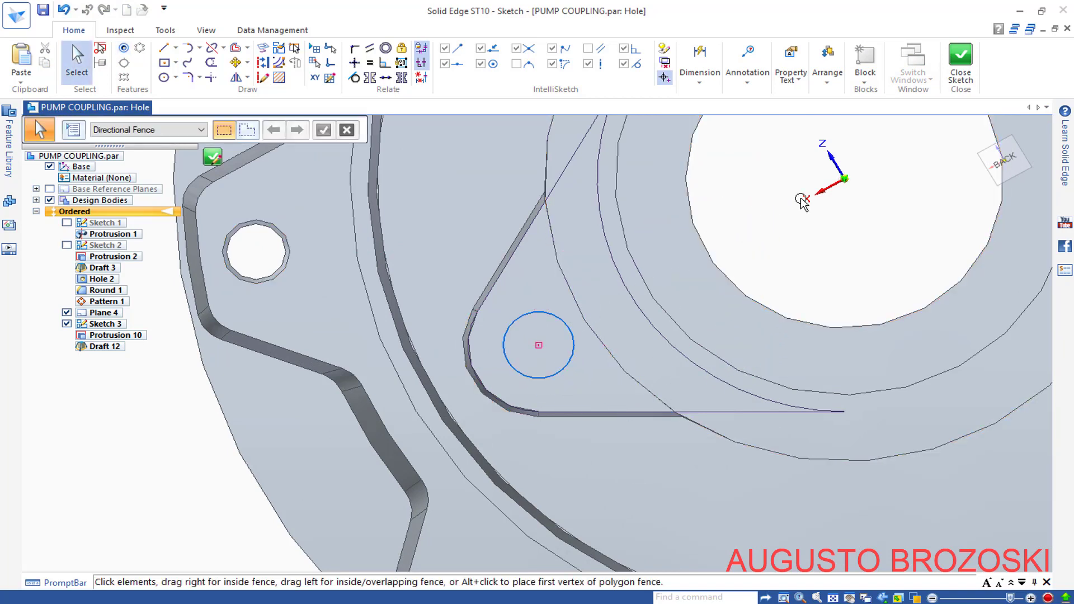
click(963, 64)
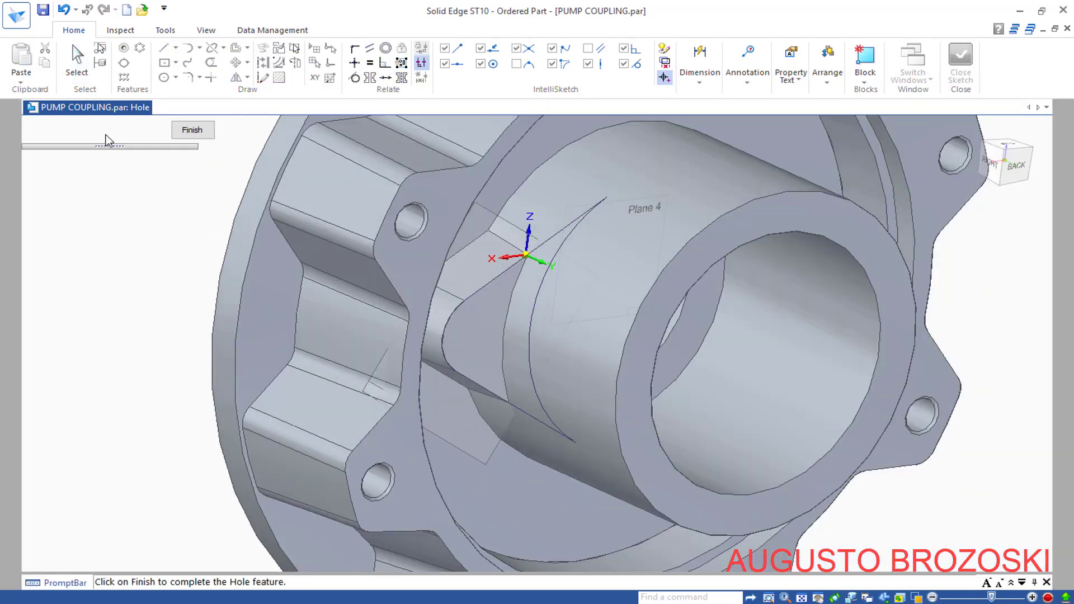
click(192, 130)
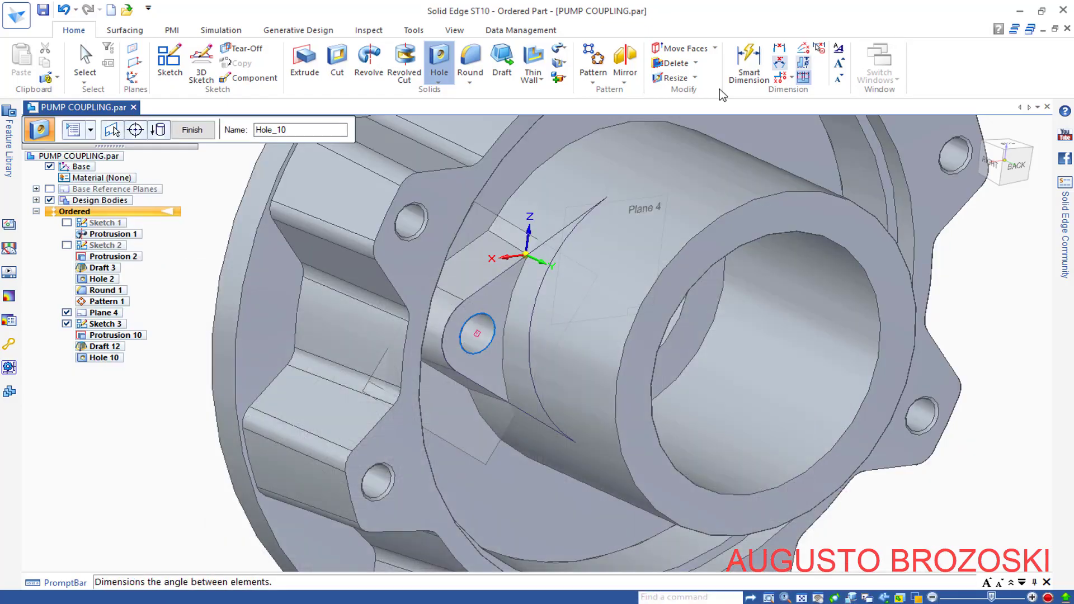
- Make the hole a threaded hole with thread size M8 x 1
click(987, 7)
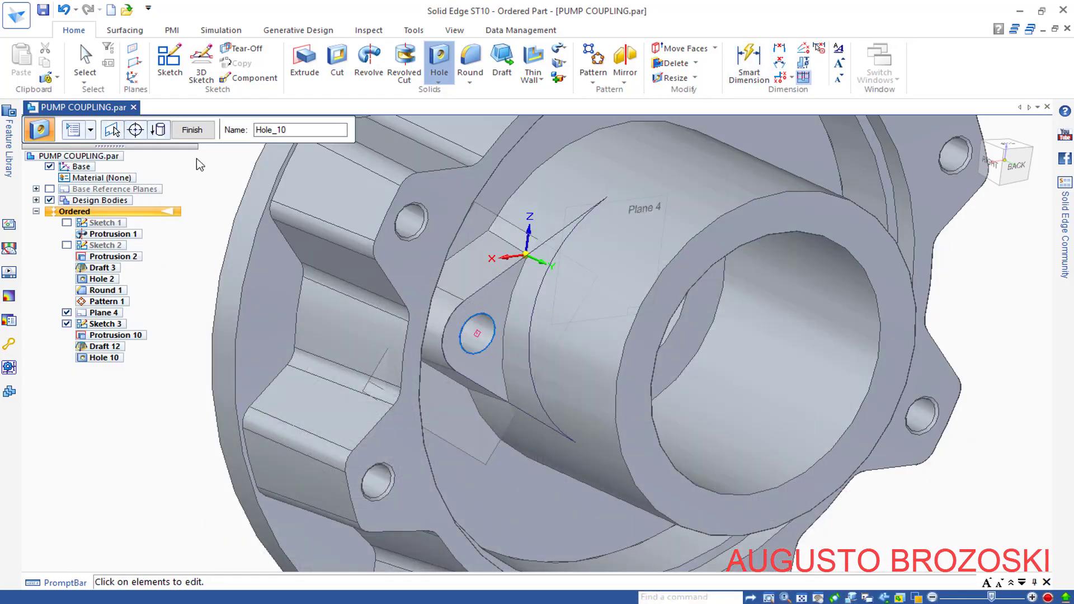
click(77, 132)
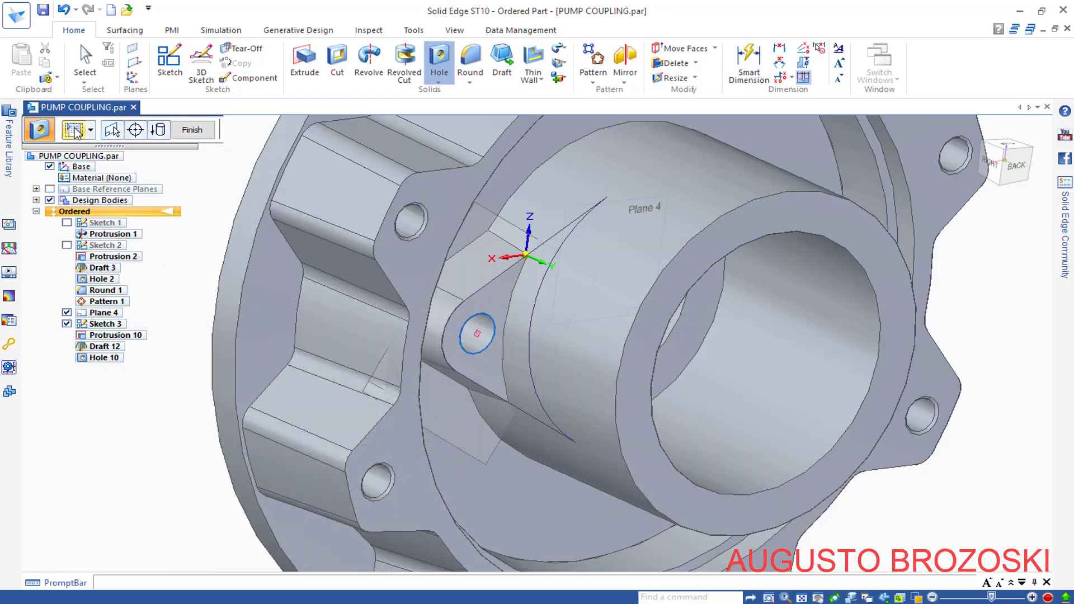
click(75, 131)
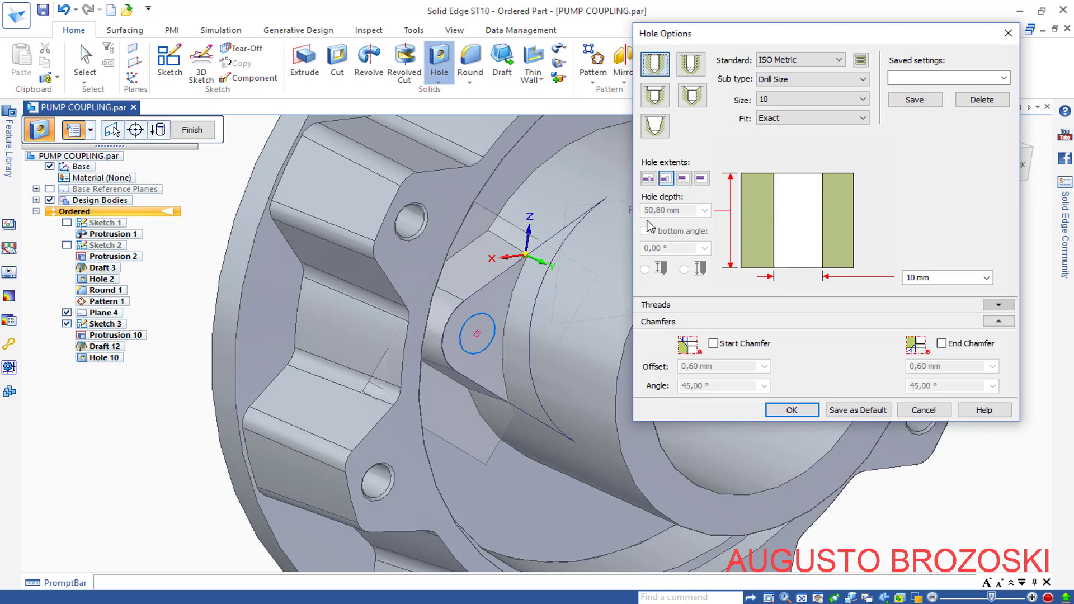
click(690, 64)
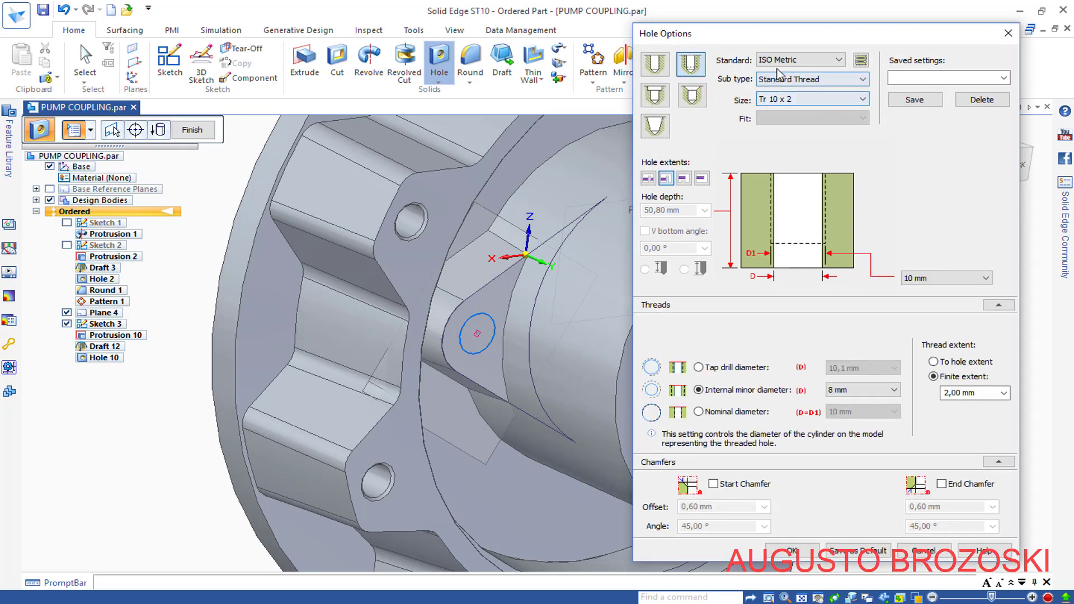
click(845, 98)
scroll(816, 182, up, 1)
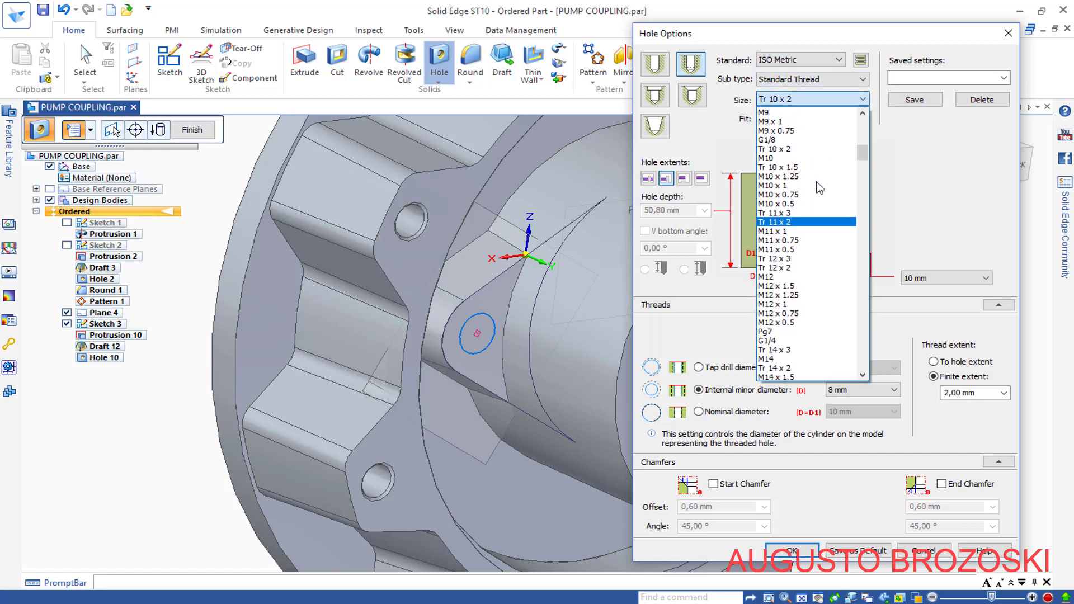
scroll(817, 184, up, 3)
scroll(808, 176, up, 2)
click(797, 167)
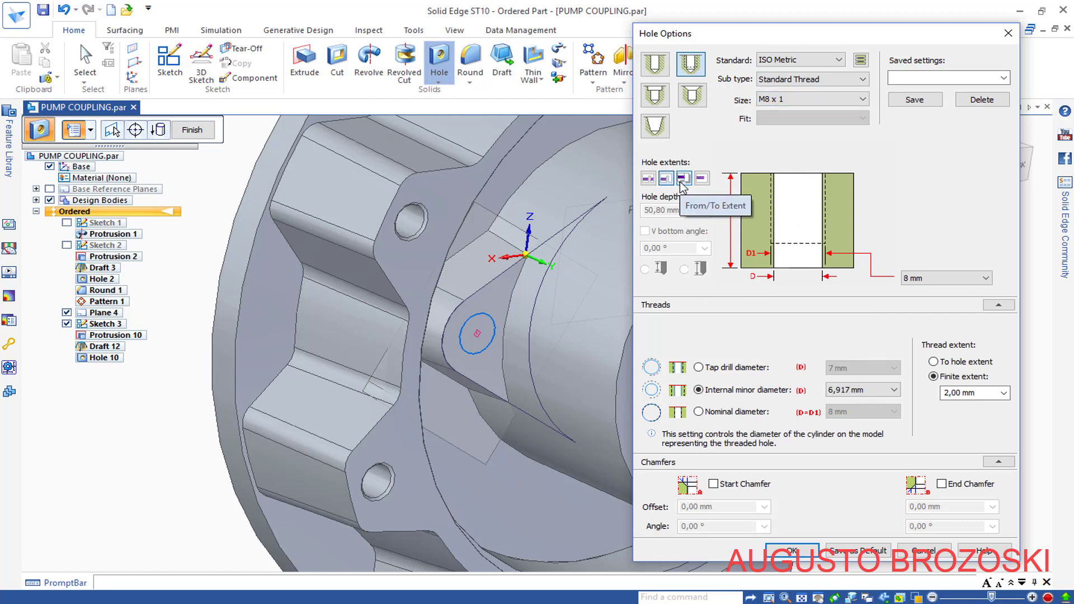
- Give the hole an 18 mm depth with a 118° V bottom, threaded to full depth
click(701, 179)
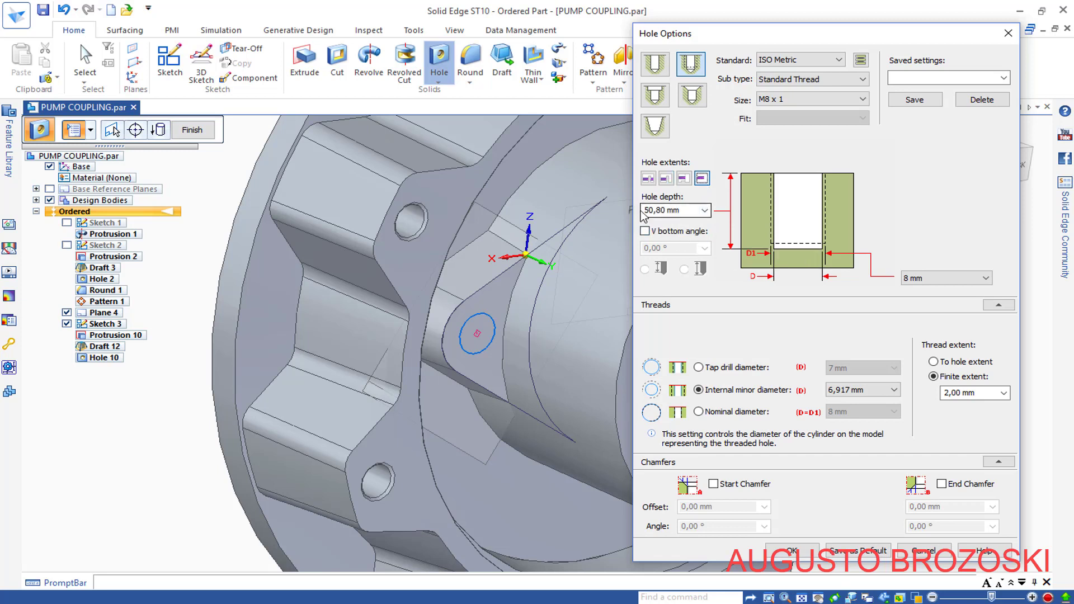
drag(686, 209, 611, 219)
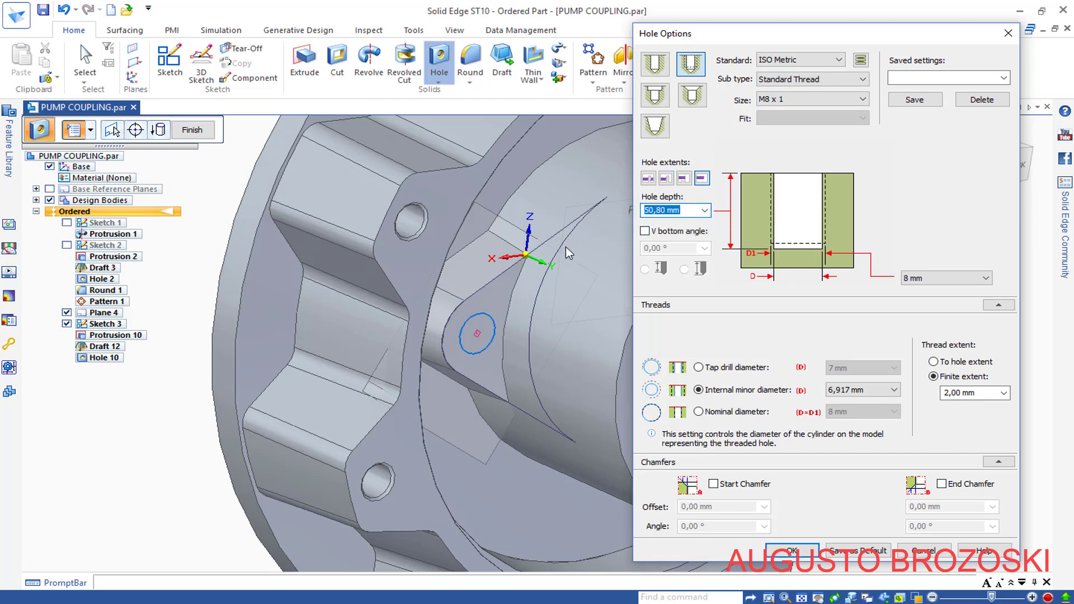
text(1)
text(8,)
click(645, 231)
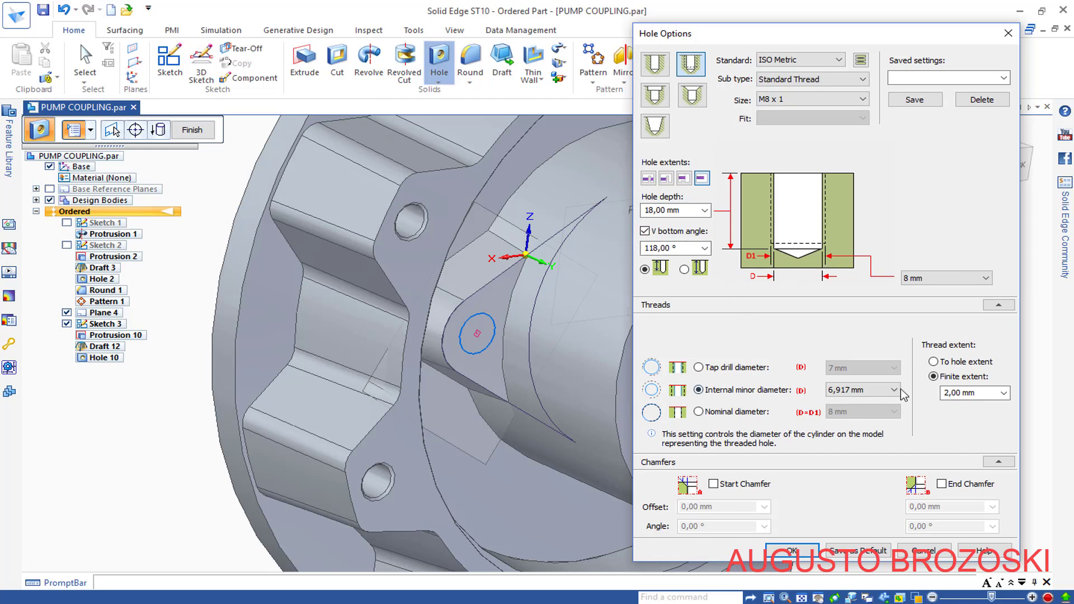
click(944, 378)
click(969, 390)
click(932, 362)
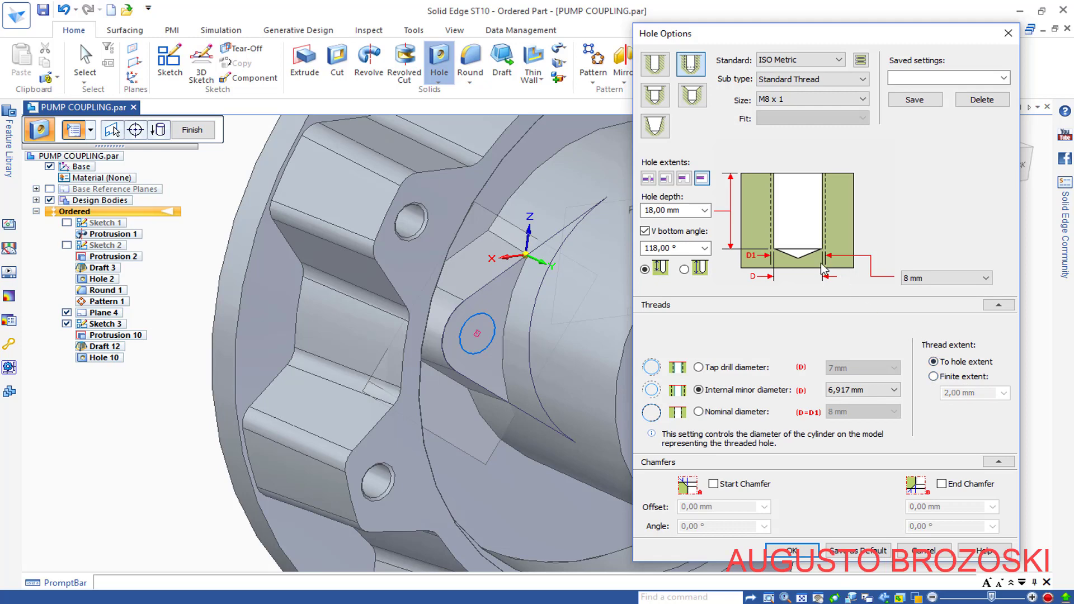
click(789, 549)
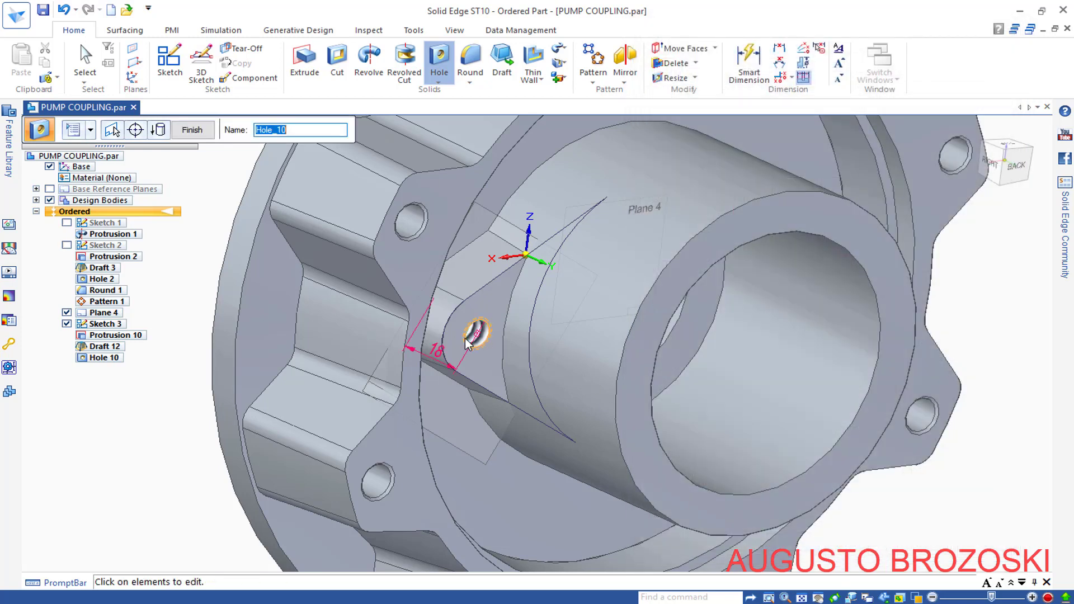
- Finish the threaded hole and fit the whole part in view
scroll(458, 341, up, 5)
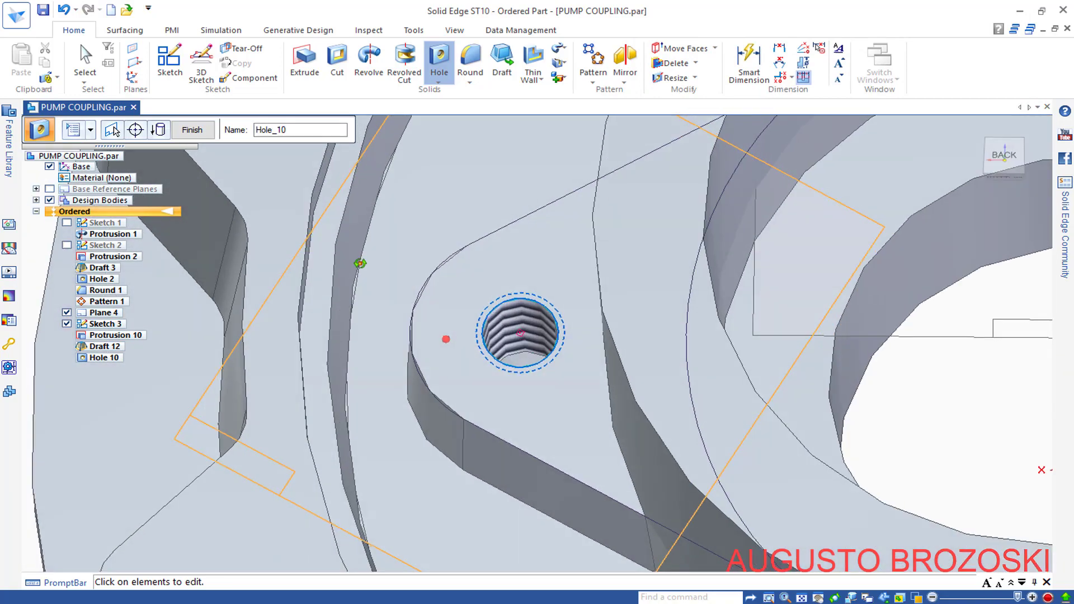
mouse_move(360, 263)
middle_down()
mouse_move(400, 306)
mouse_move(391, 313)
mouse_move(402, 328)
mouse_move(447, 309)
middle_up()
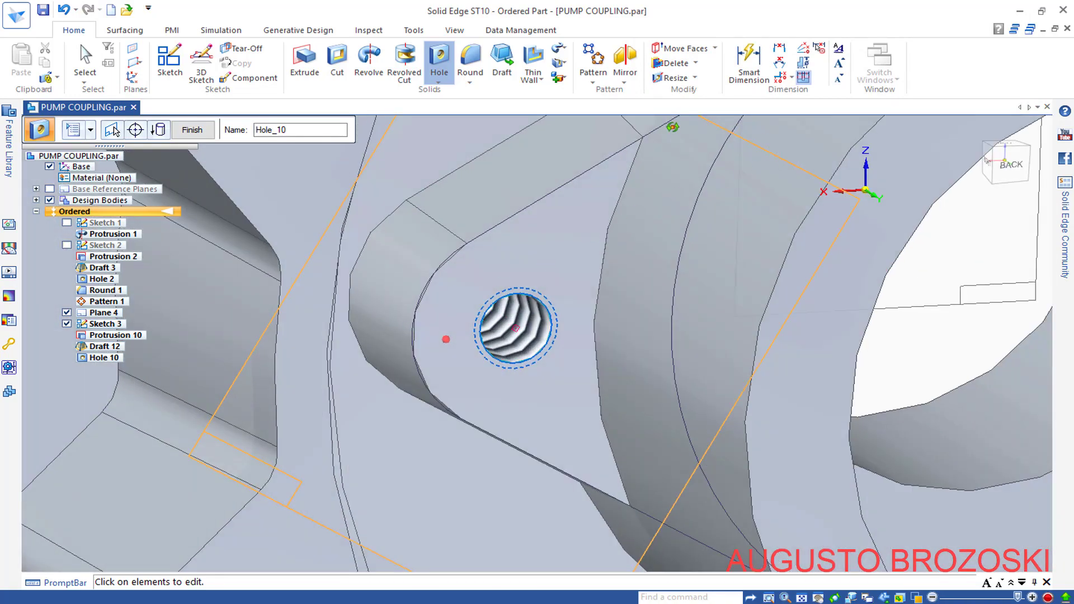
click(191, 132)
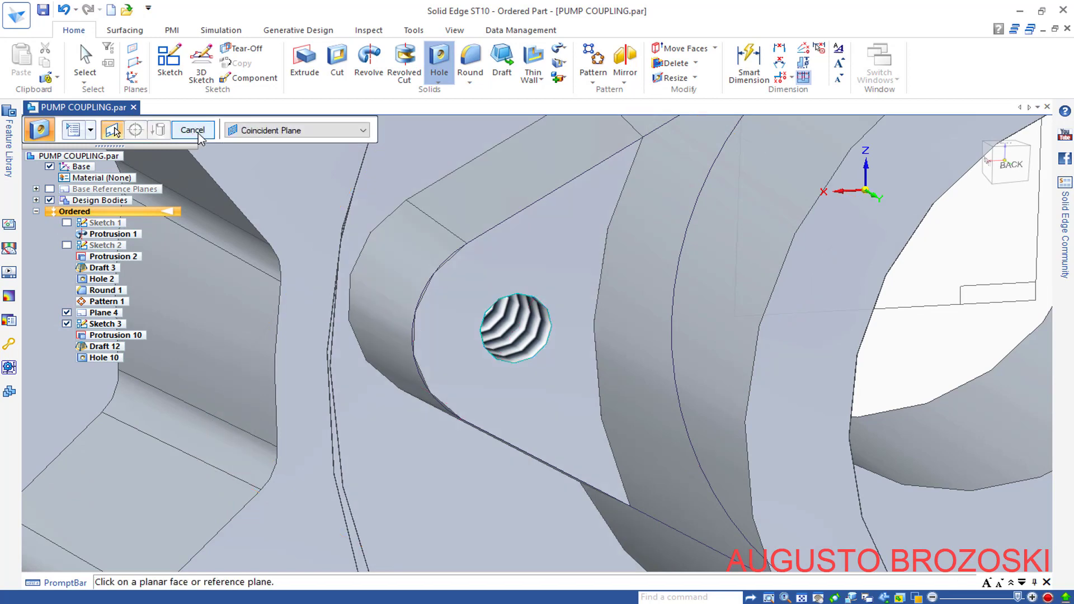
key(Escape)
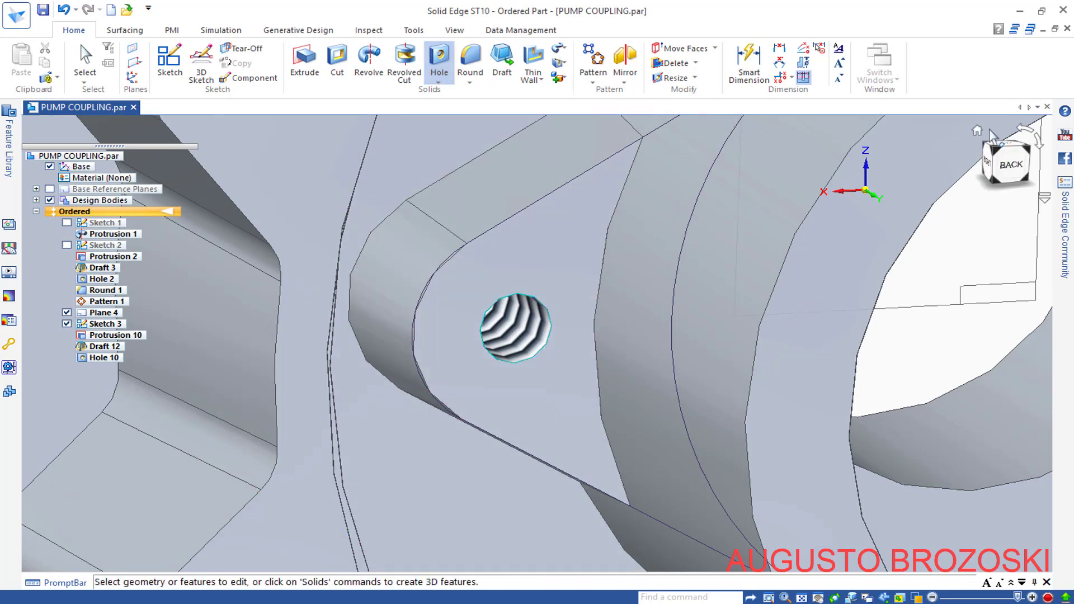
click(985, 145)
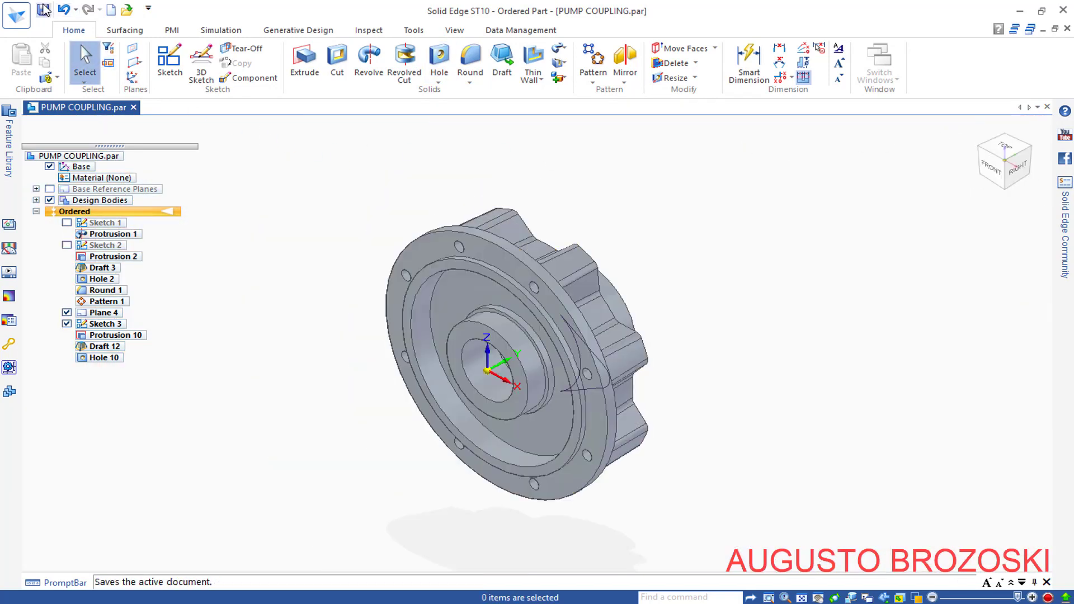
- Save the part and turn the view toward the back of the boss
click(73, 62)
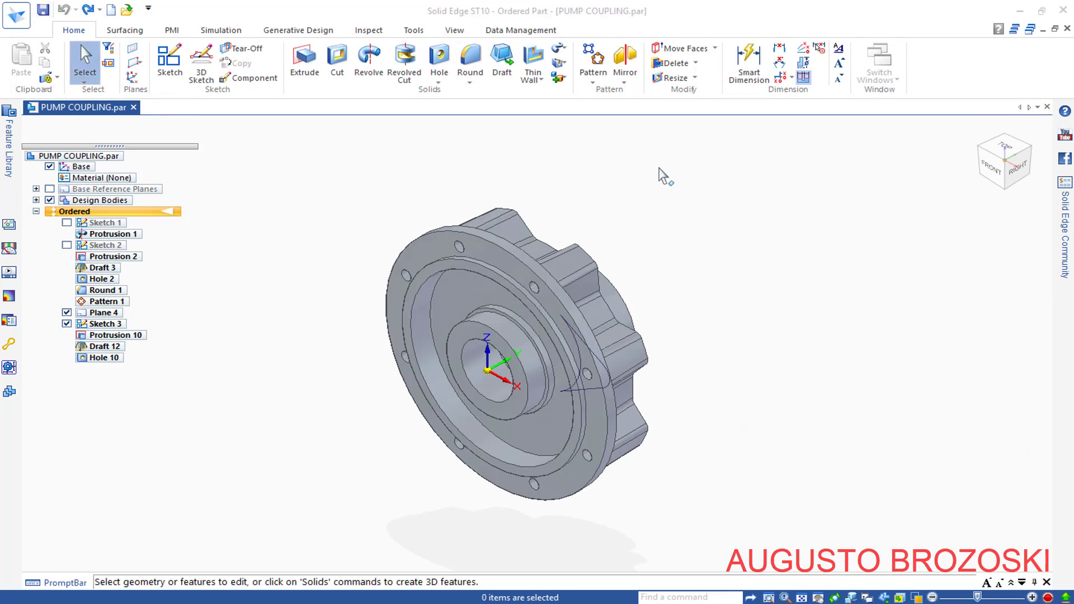
click(1007, 165)
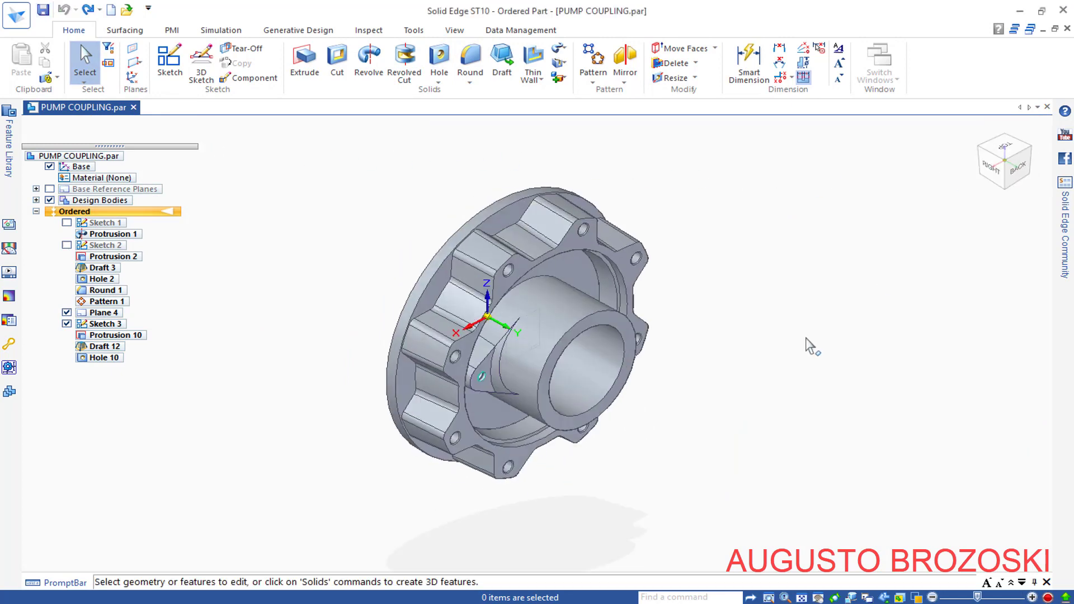
middle_drag(811, 347, 511, 358)
scroll(331, 380, up, 5)
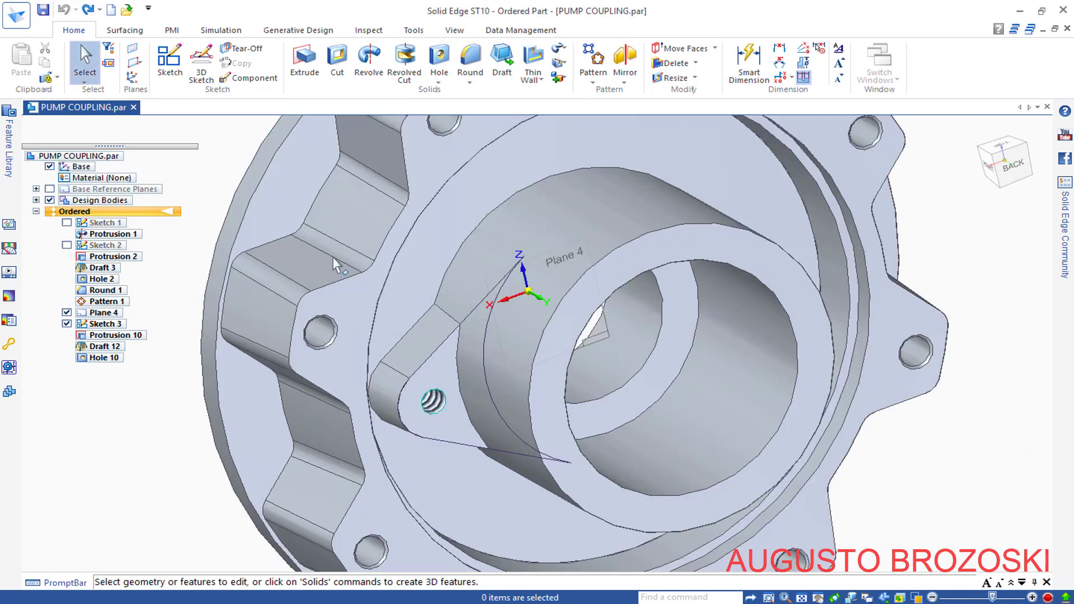
click(469, 59)
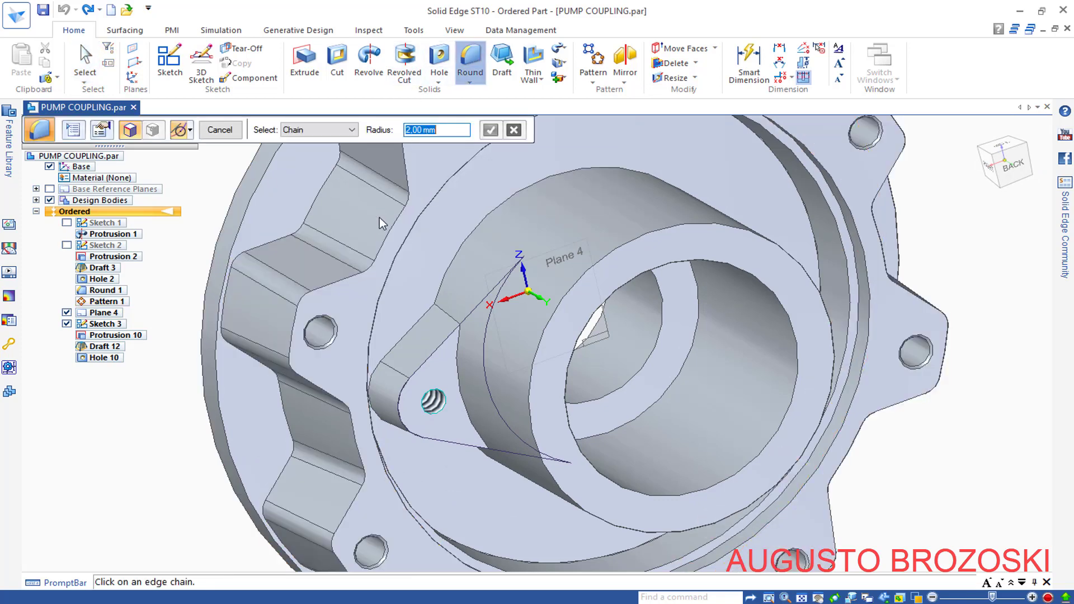
- Round the boss's outer edge chain and the inner curved edge beside the hole at 2.00 mm
click(408, 331)
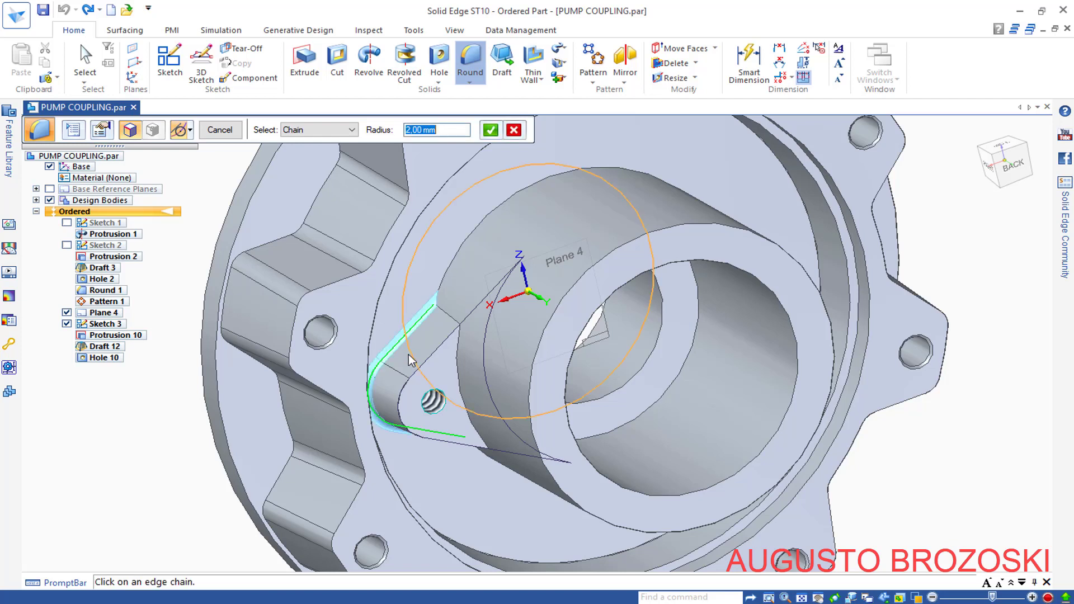
click(415, 364)
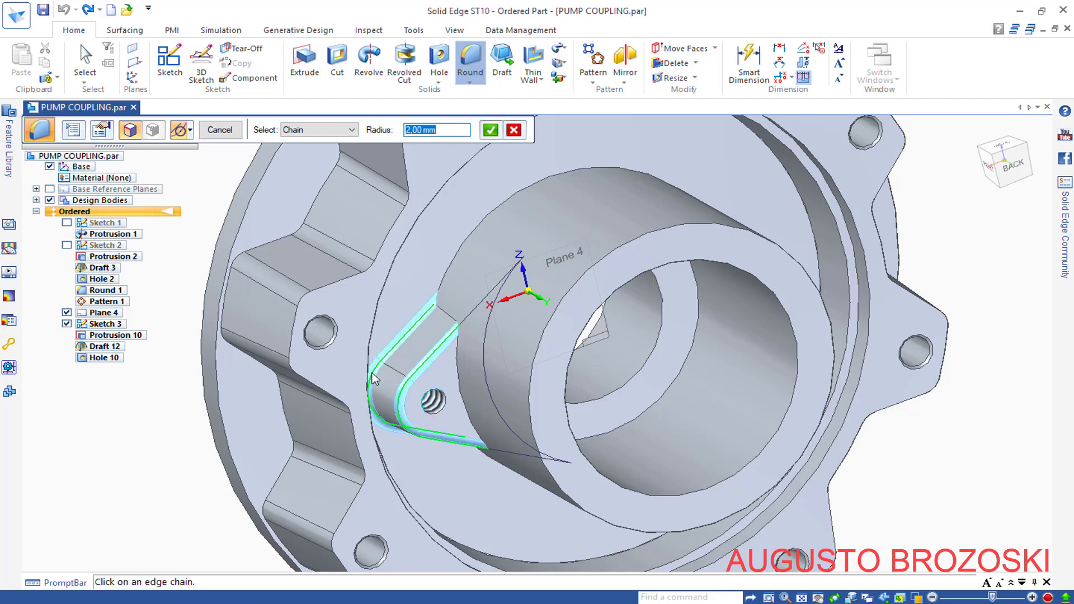
click(488, 132)
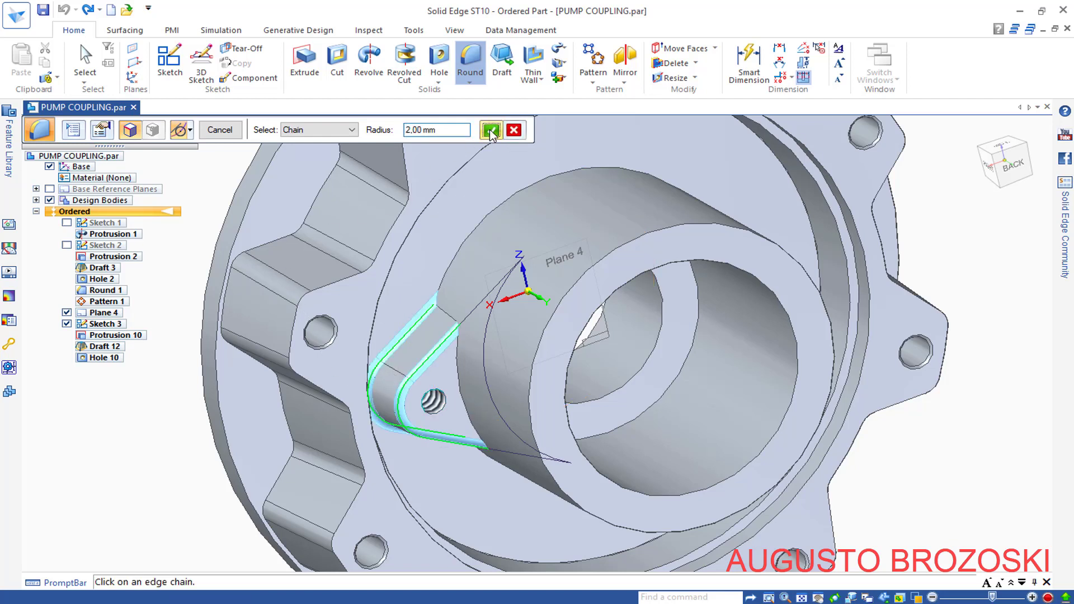
click(220, 130)
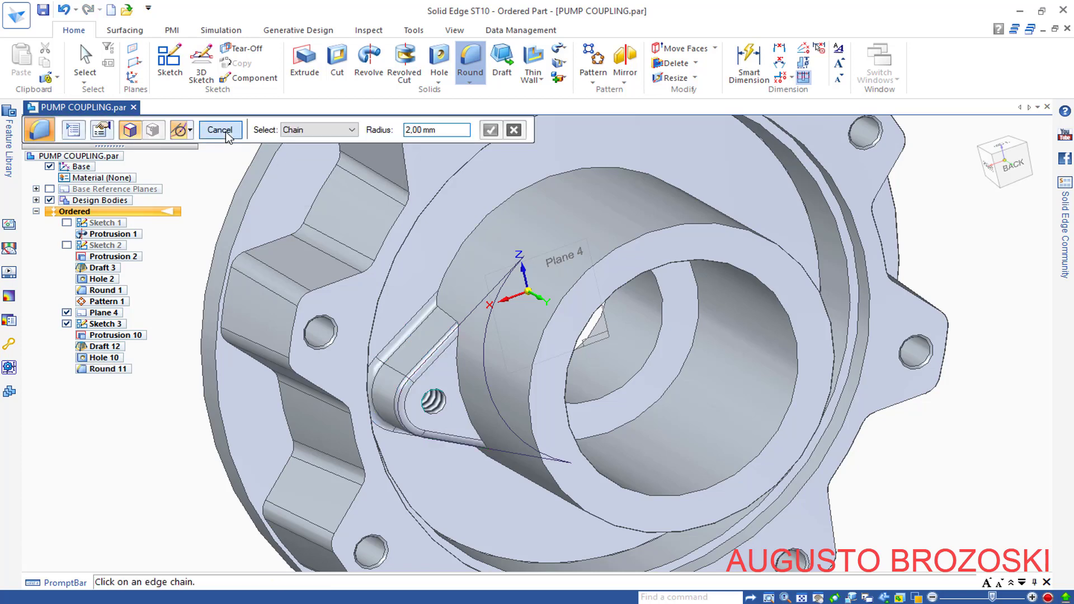
click(212, 130)
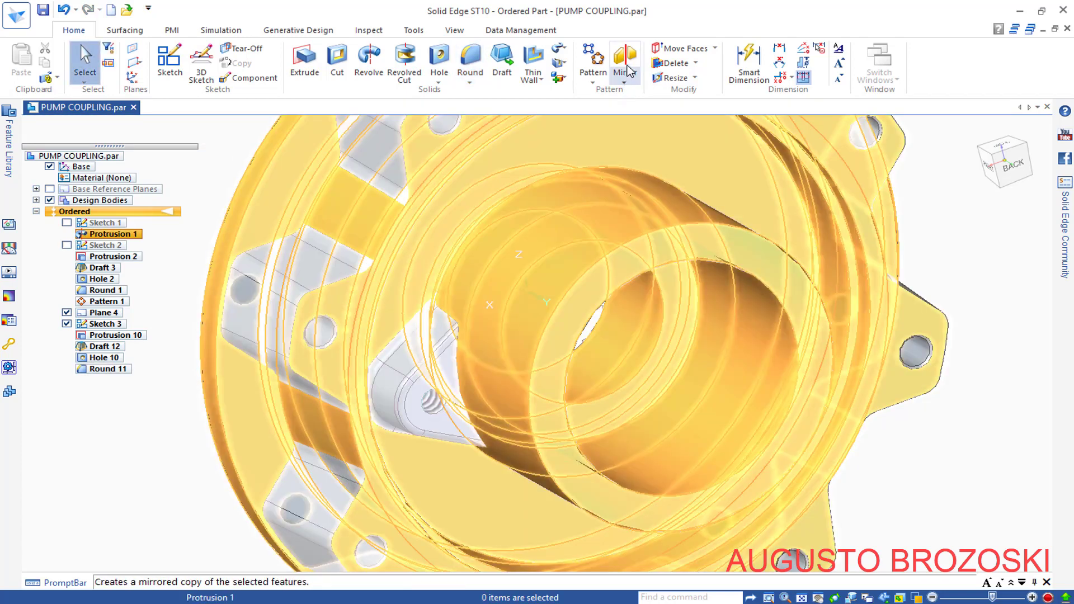
- Mirror Protrusion 10, Draft 12, Hole 10 and Round 11 across the base plane
click(626, 66)
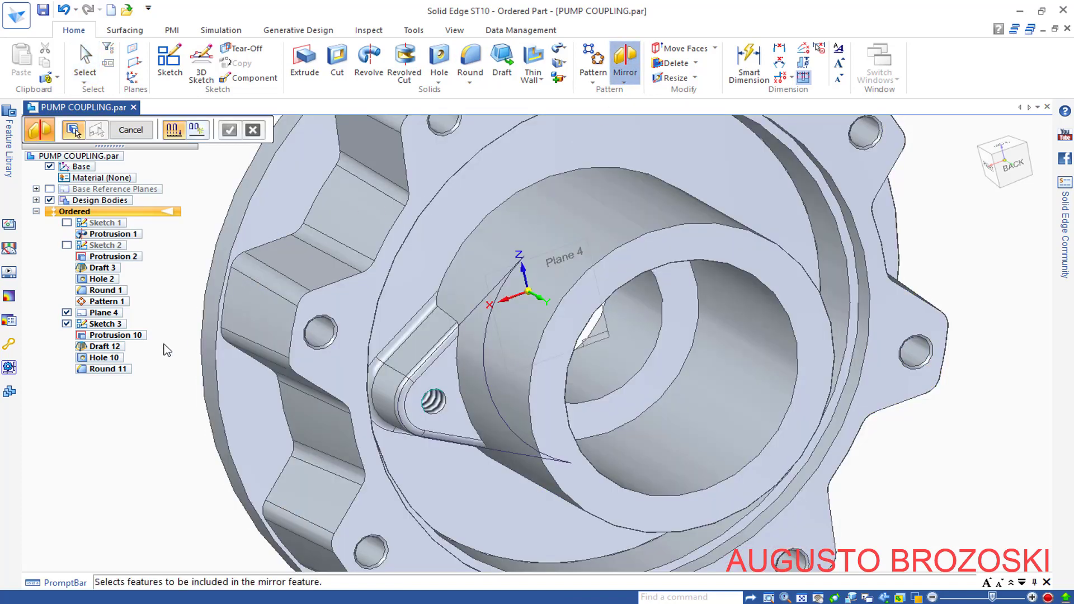
click(123, 336)
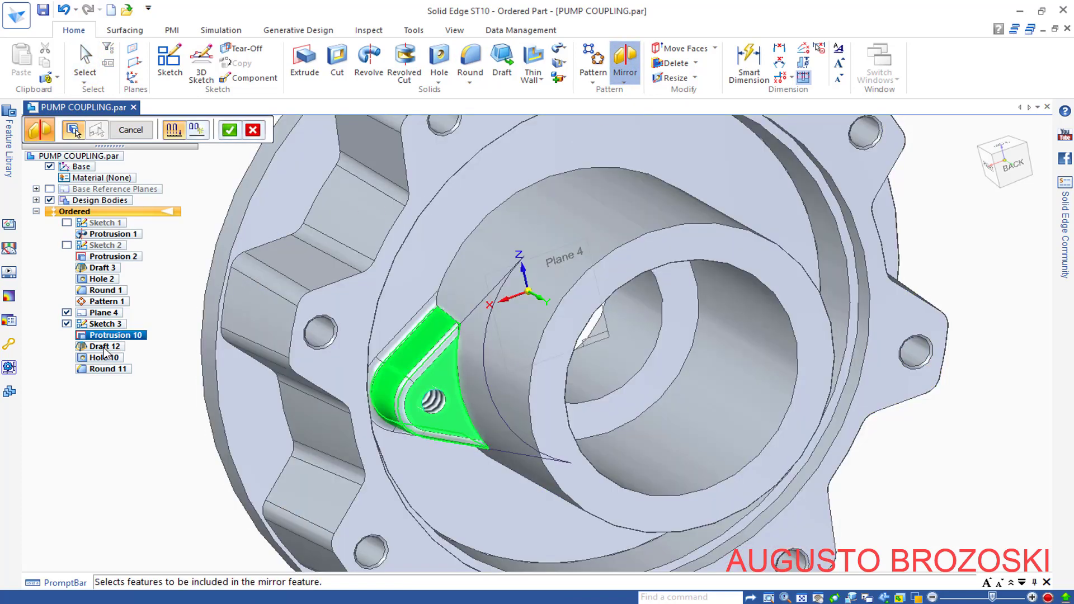
click(104, 348)
click(104, 358)
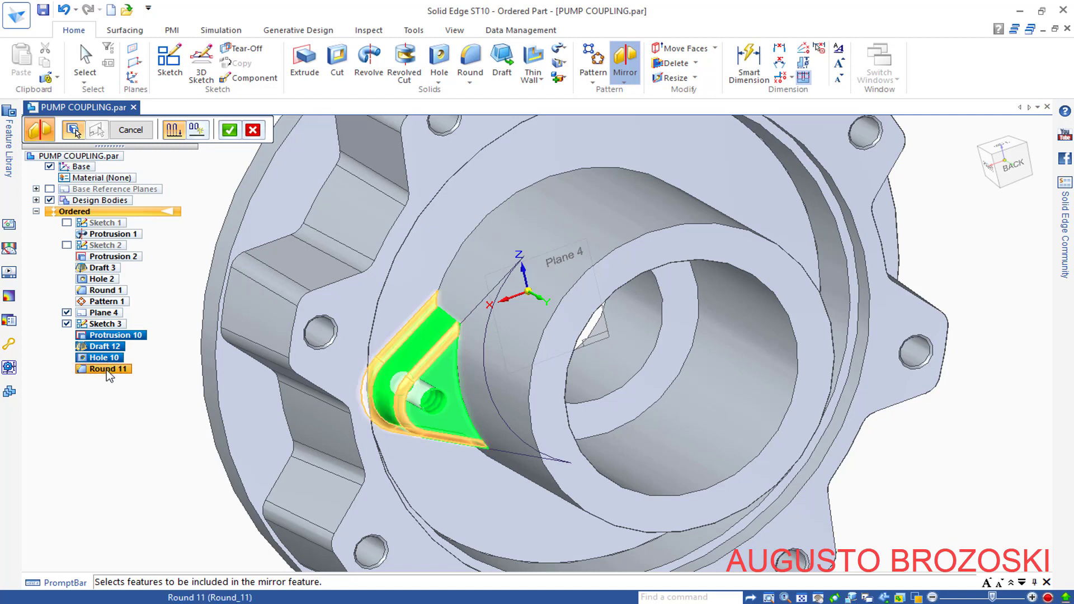
click(115, 370)
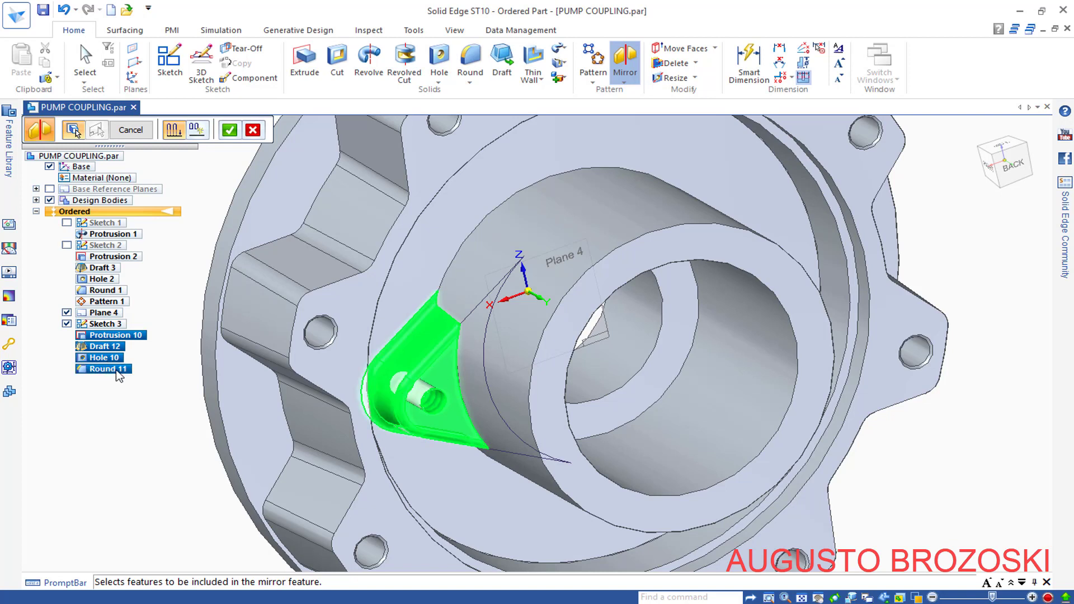
click(231, 131)
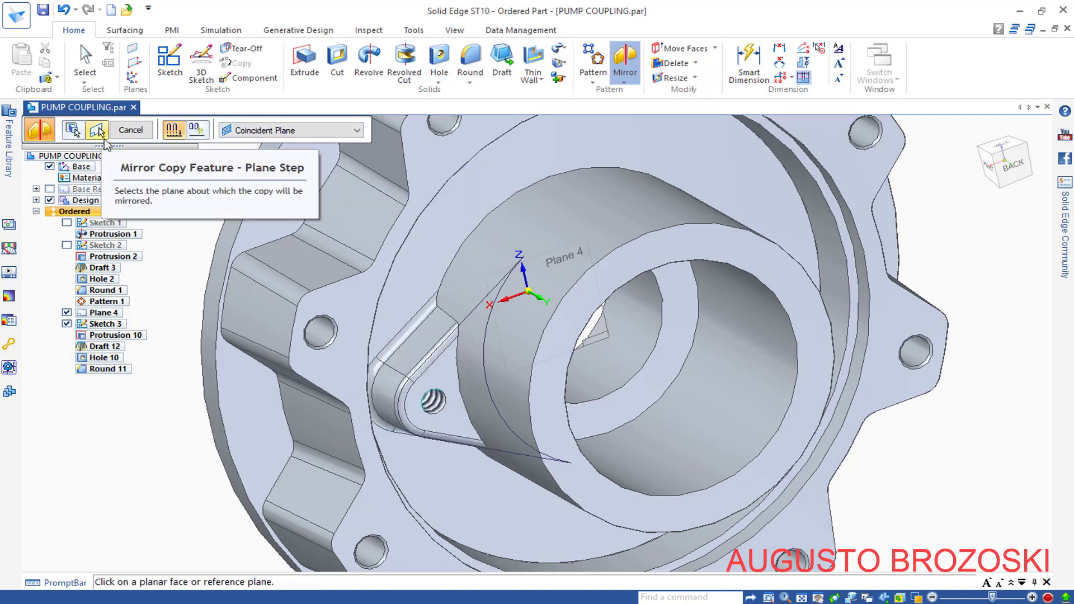
click(543, 278)
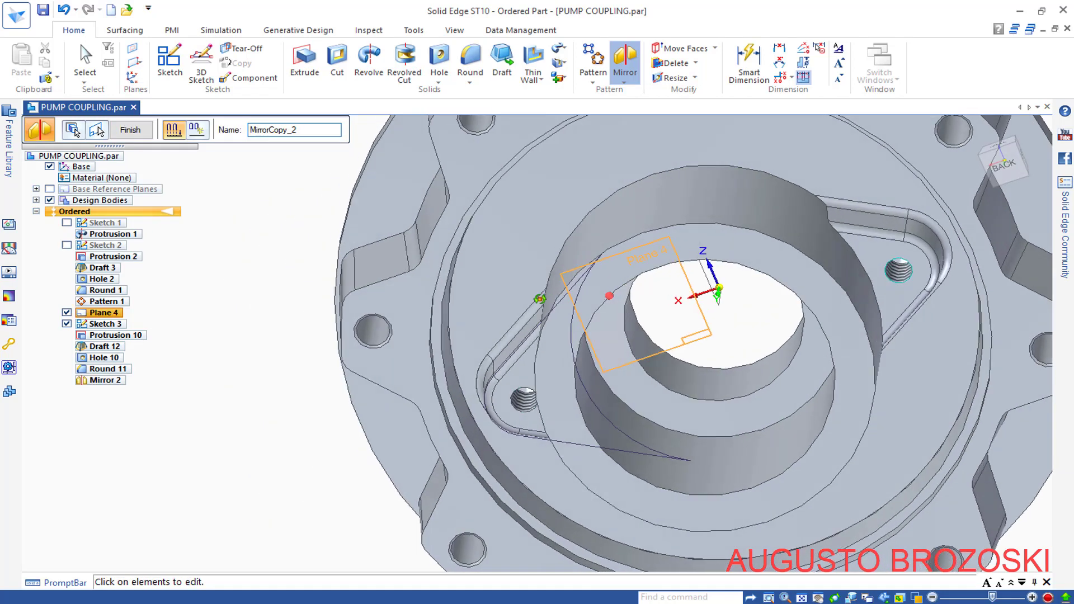
middle_drag(612, 296, 665, 299)
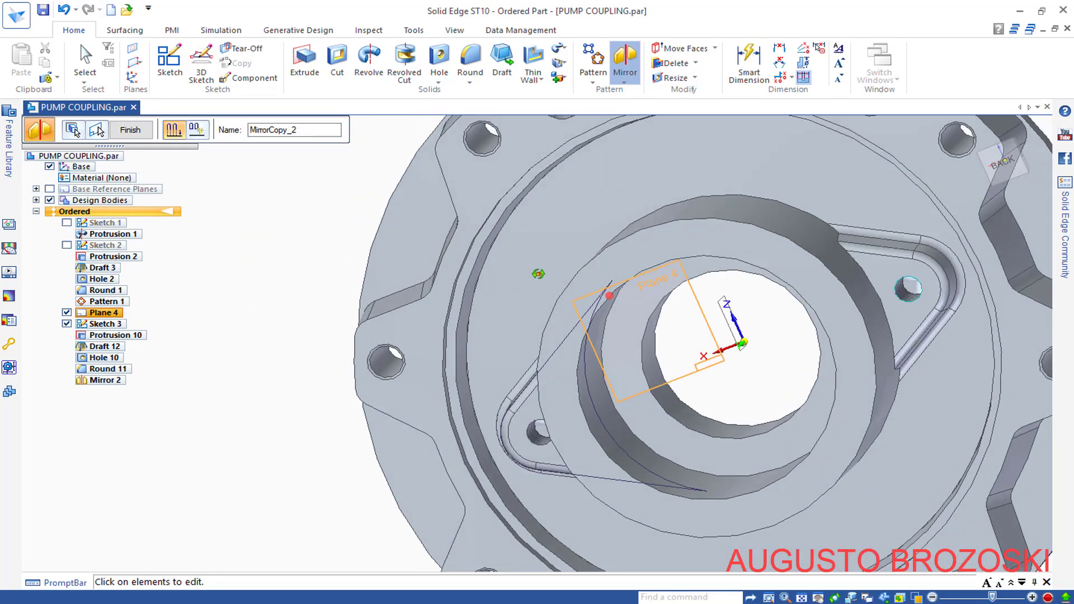
click(130, 130)
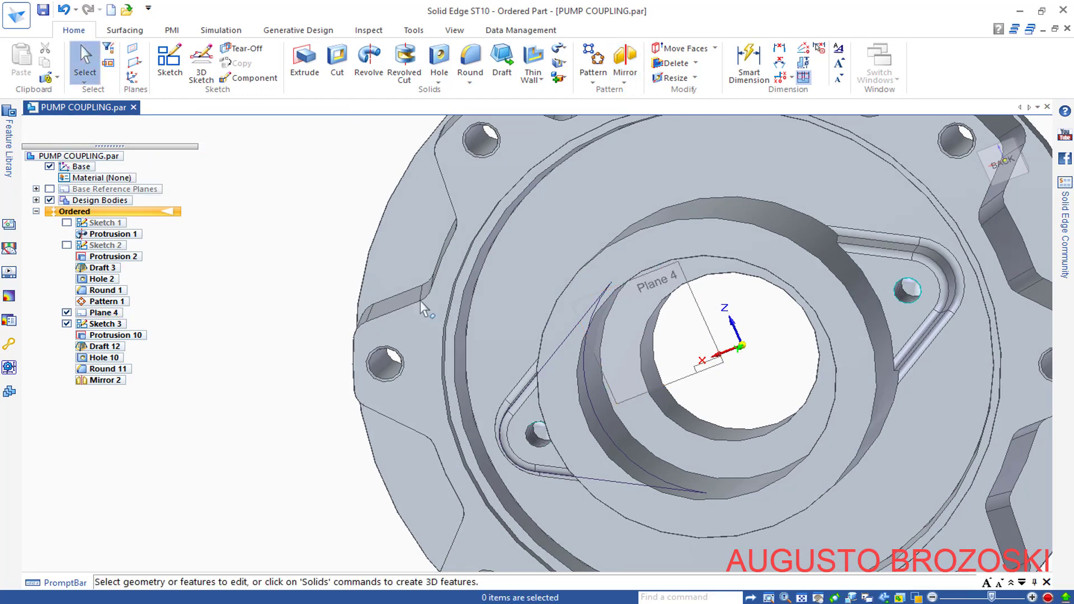
- Apply a 2.00 mm round to the circular edge chain around the hub
scroll(421, 300, down, 5)
middle_drag(420, 300, 561, 320)
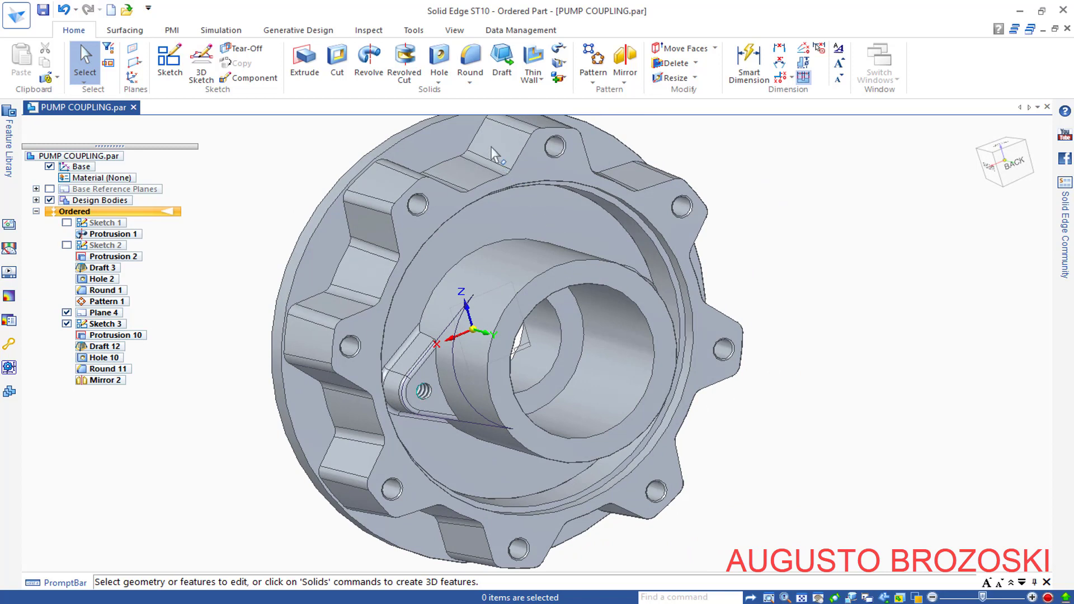
click(470, 56)
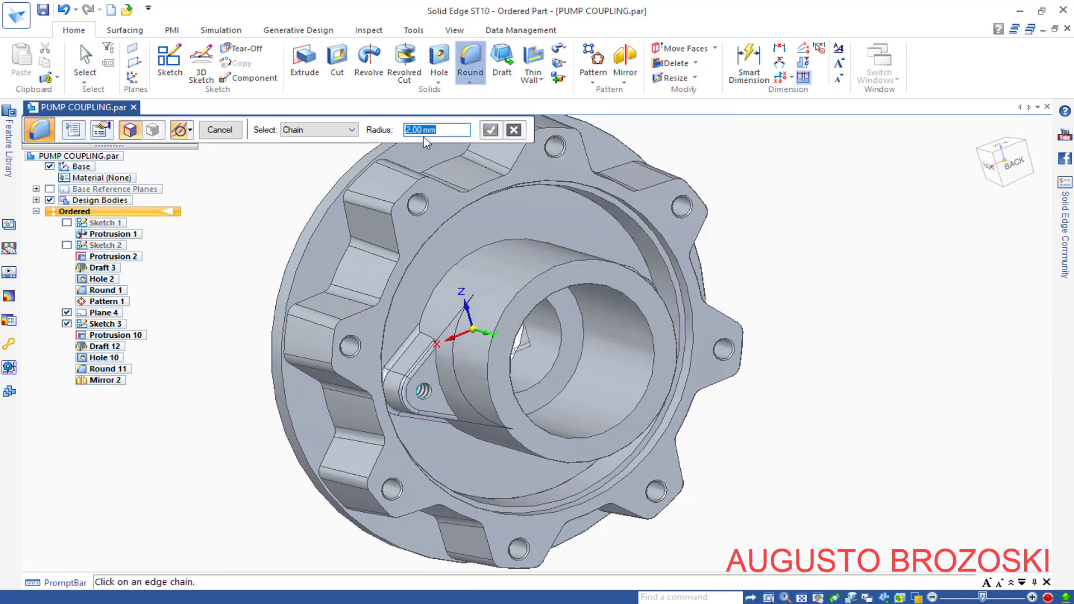
click(464, 256)
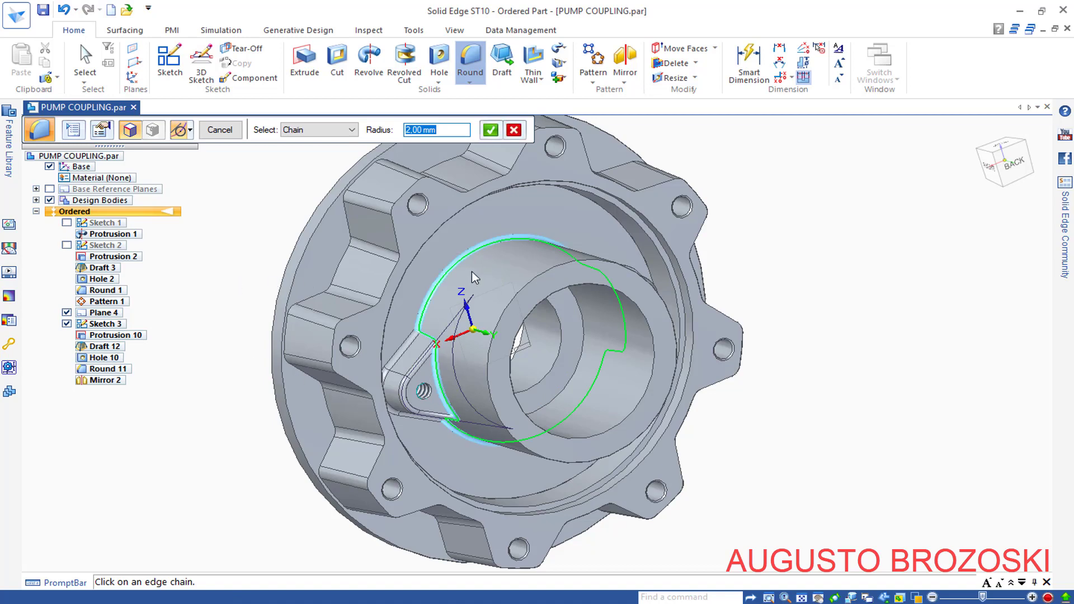
middle_drag(618, 353, 505, 266)
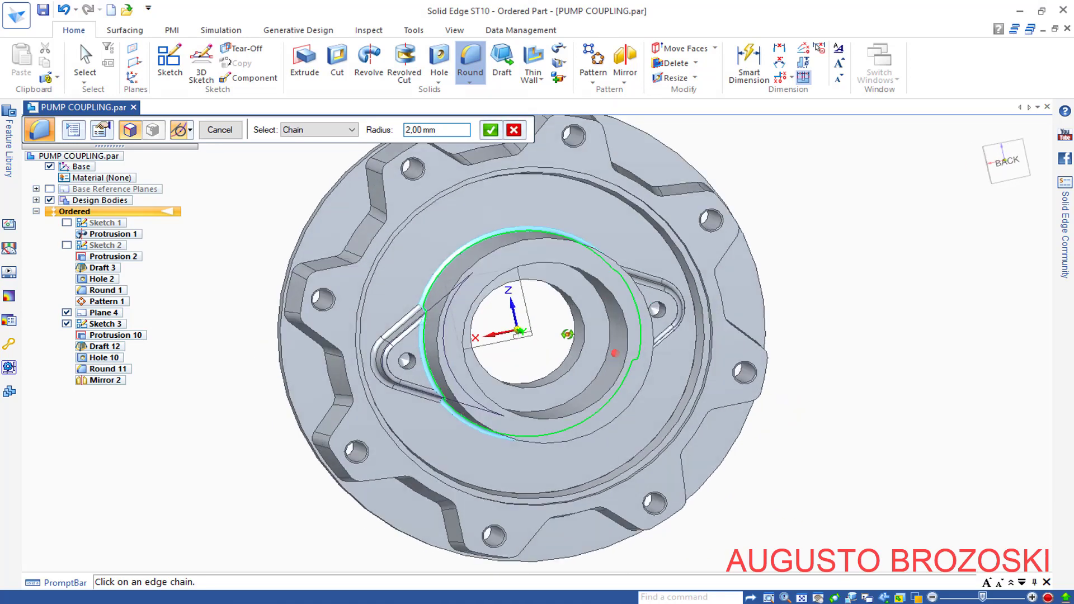
click(491, 130)
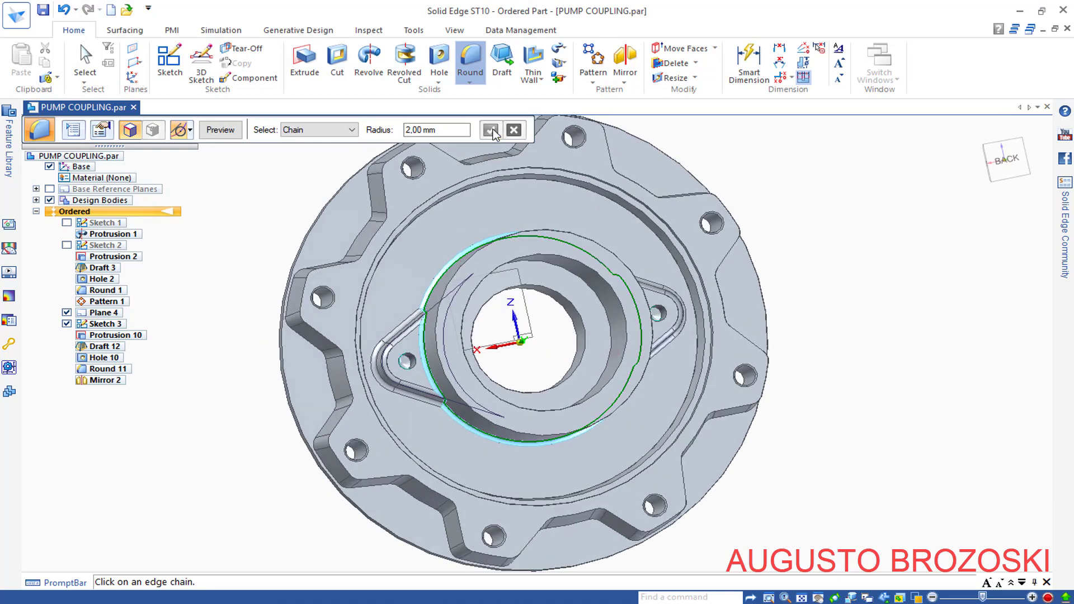
click(223, 133)
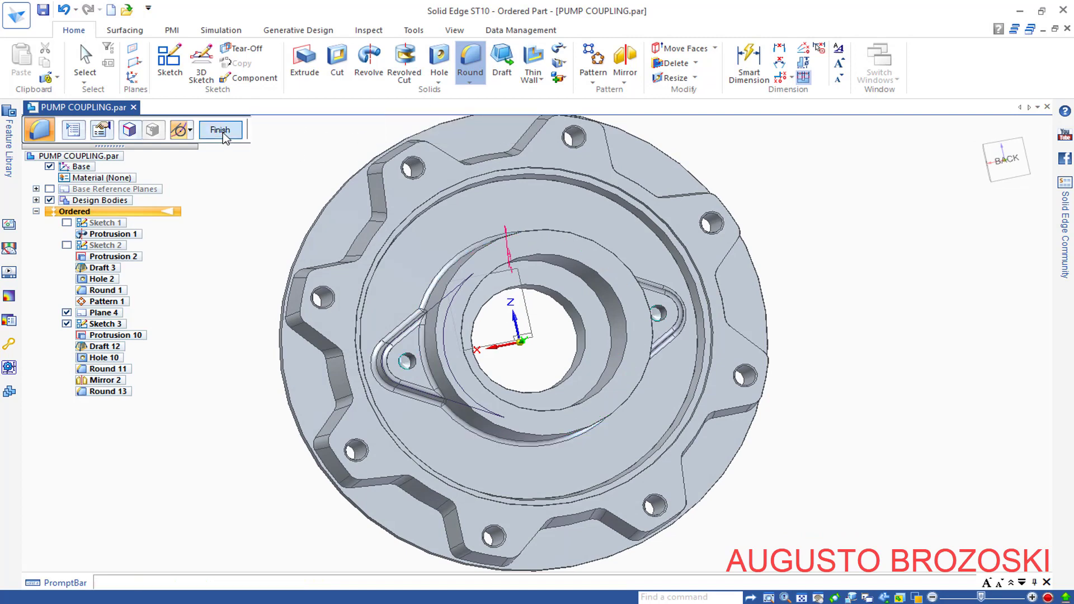
click(223, 134)
click(220, 132)
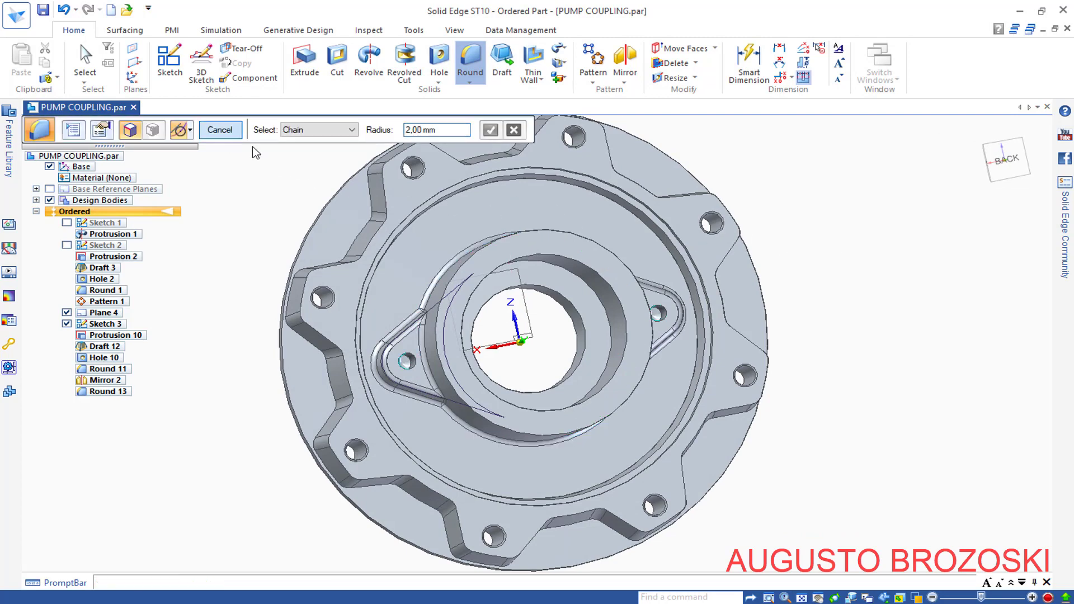
- Return the model to the isometric view and save the part
mouse_move(582, 250)
middle_down()
mouse_move(494, 291)
mouse_move(510, 162)
mouse_move(656, 228)
mouse_move(591, 288)
middle_up()
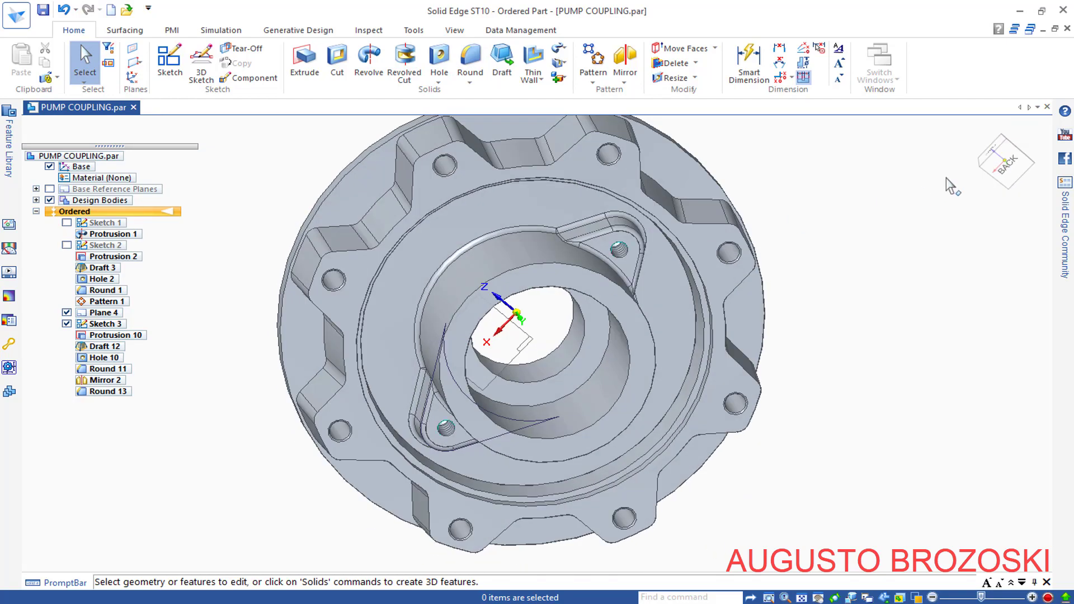
click(980, 150)
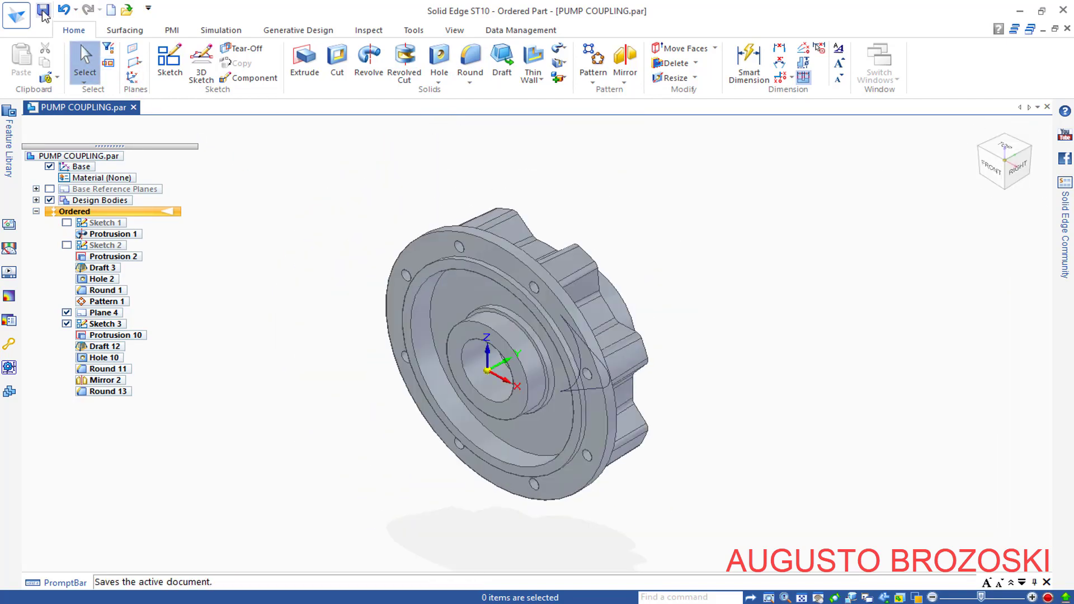
click(43, 10)
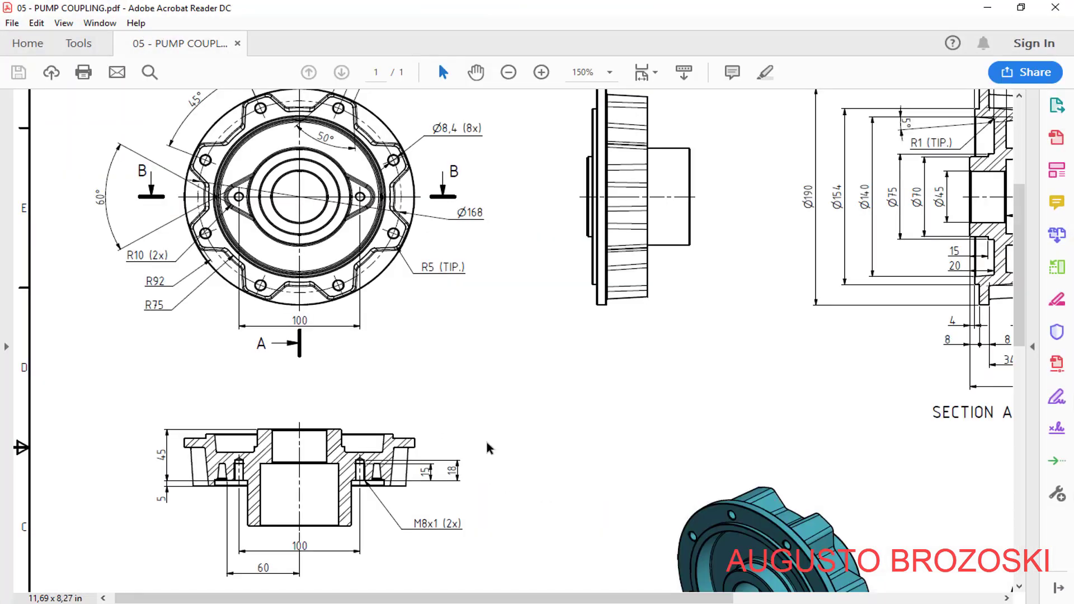
- Pan the drawing right to Section A-A to read the 1 X 45° chamfer note
drag(514, 598, 781, 597)
scroll(696, 334, up, 1)
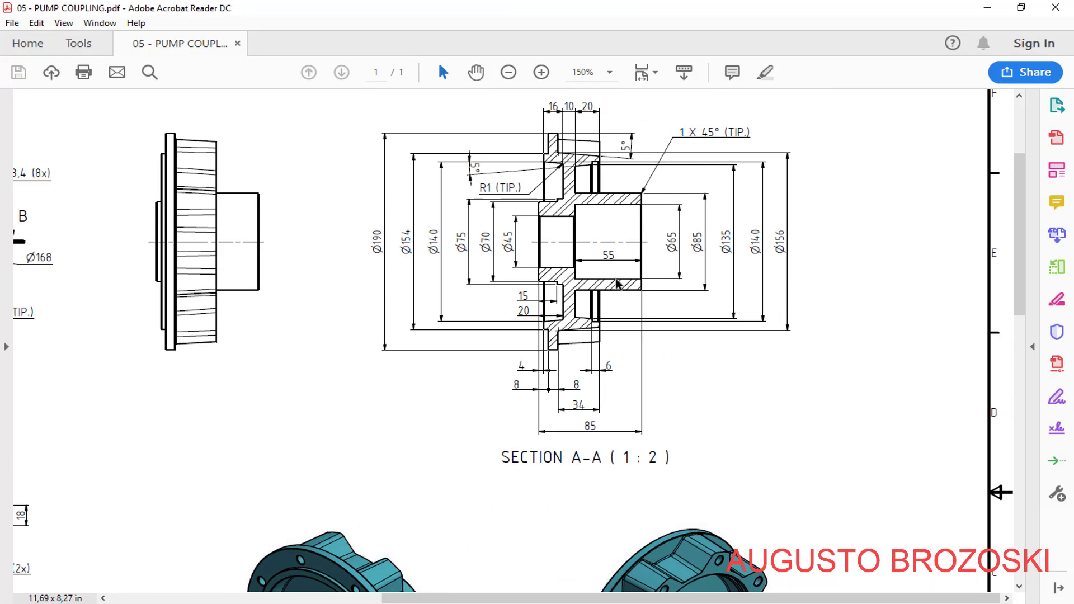
- Start a 1 mm setback chamfer on the inner, outer, flange rim, boss and bore edges
click(976, 17)
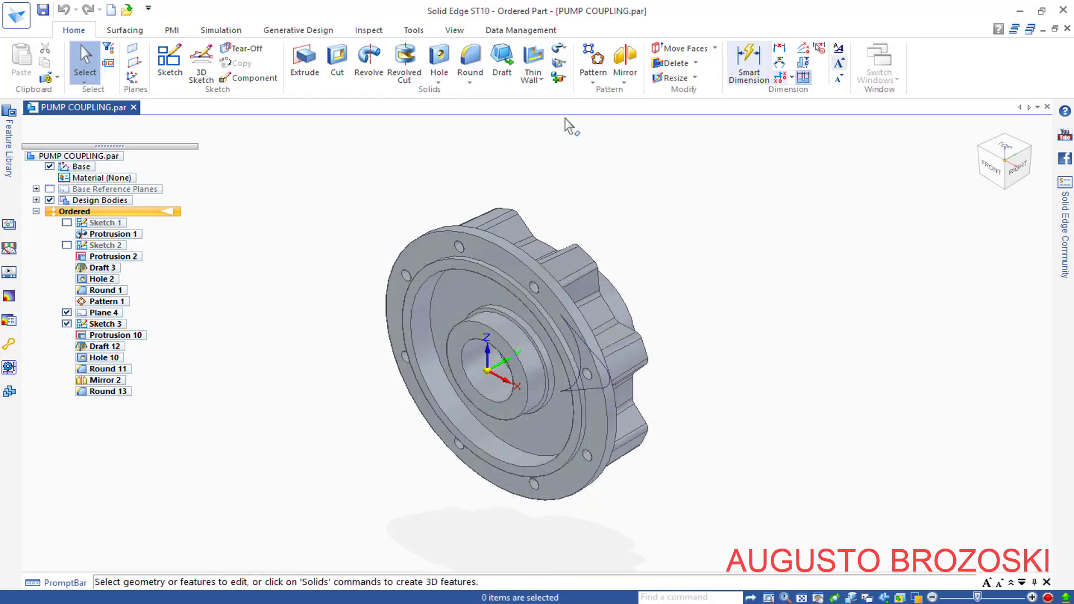
click(472, 86)
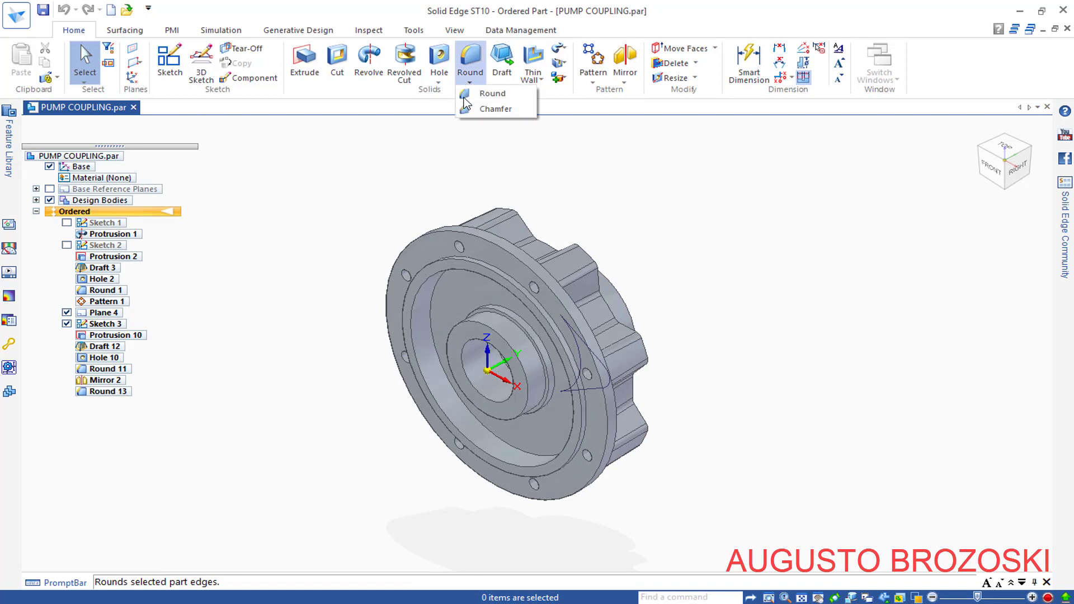
click(486, 109)
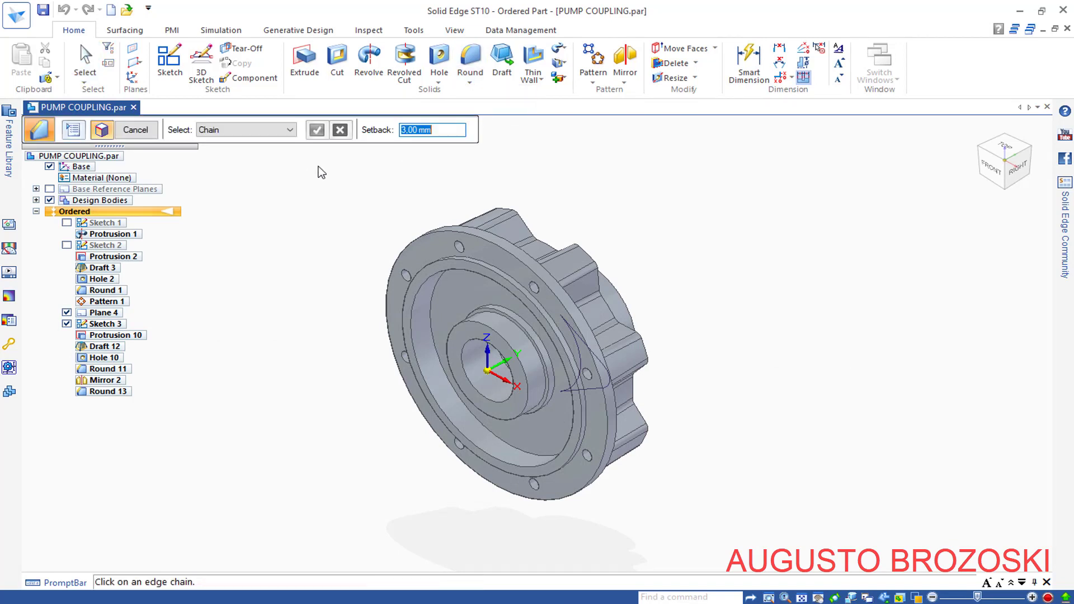
text(1)
scroll(493, 350, up, 2)
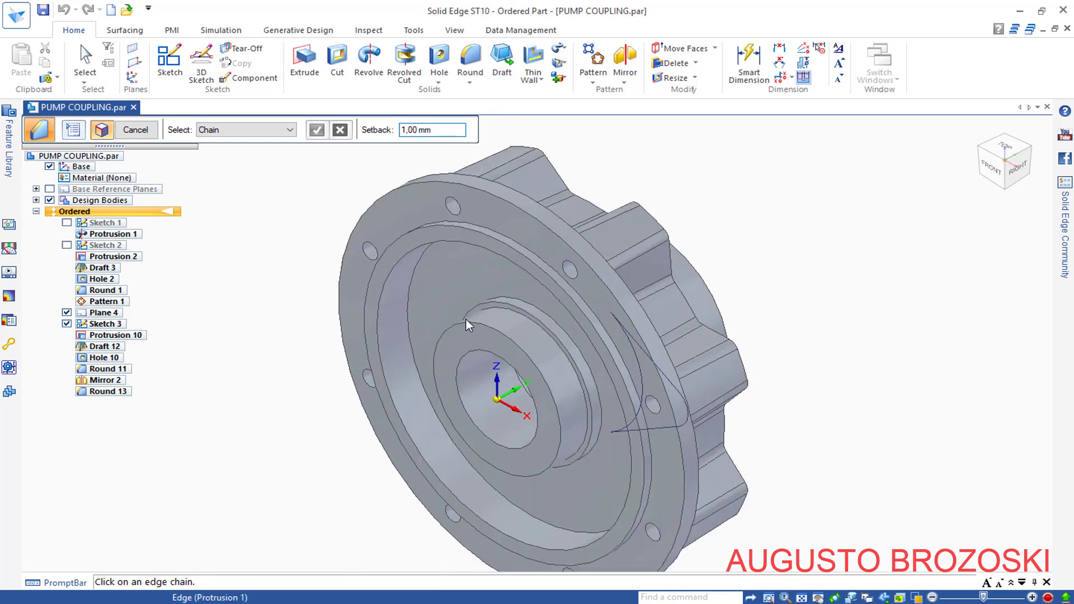
scroll(465, 320, up, 2)
click(377, 301)
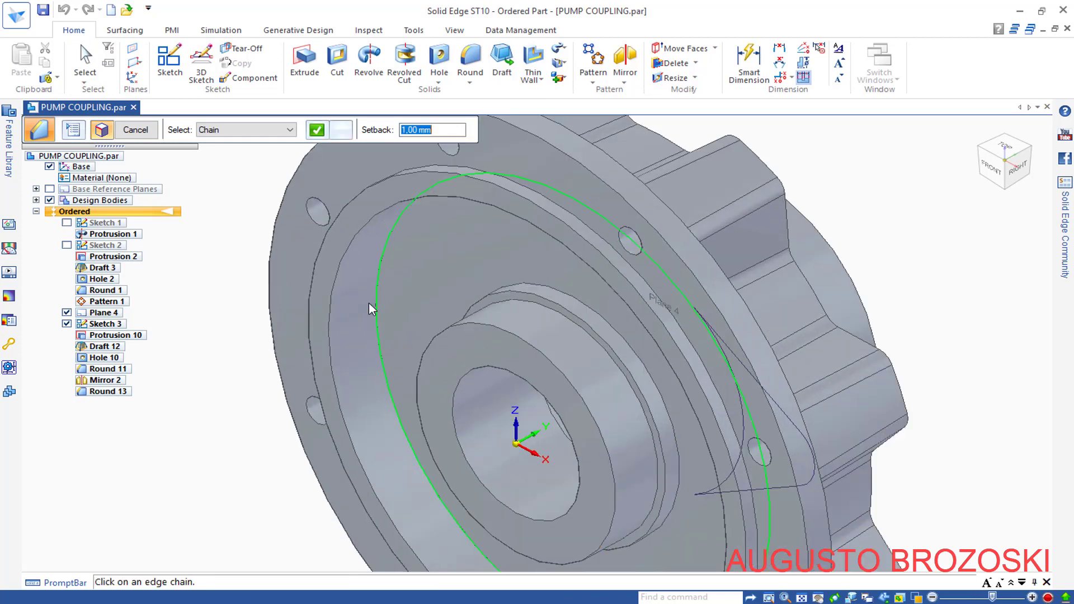
click(337, 290)
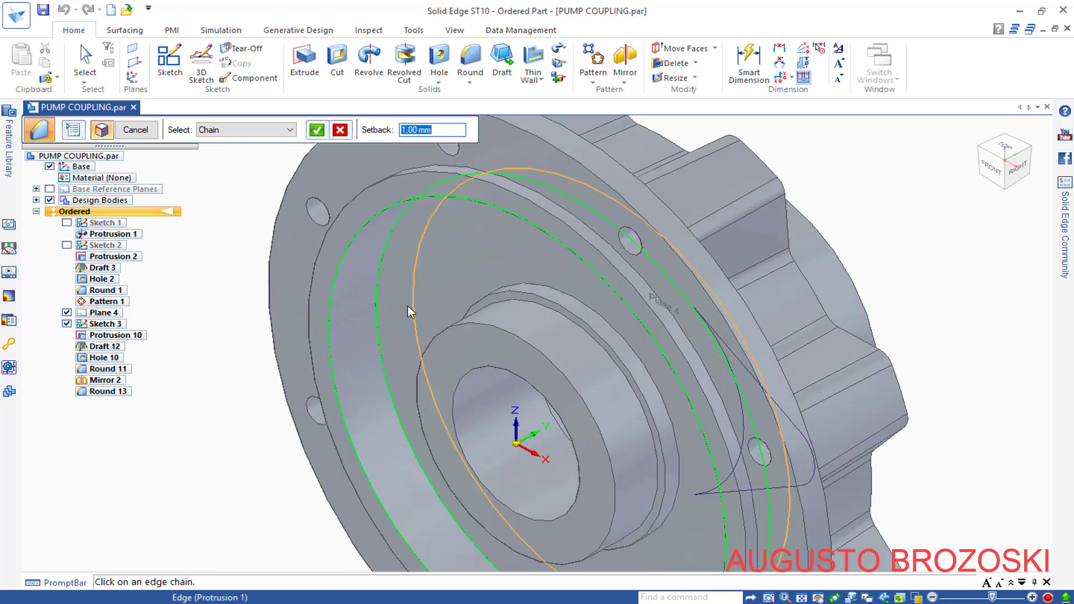
click(361, 194)
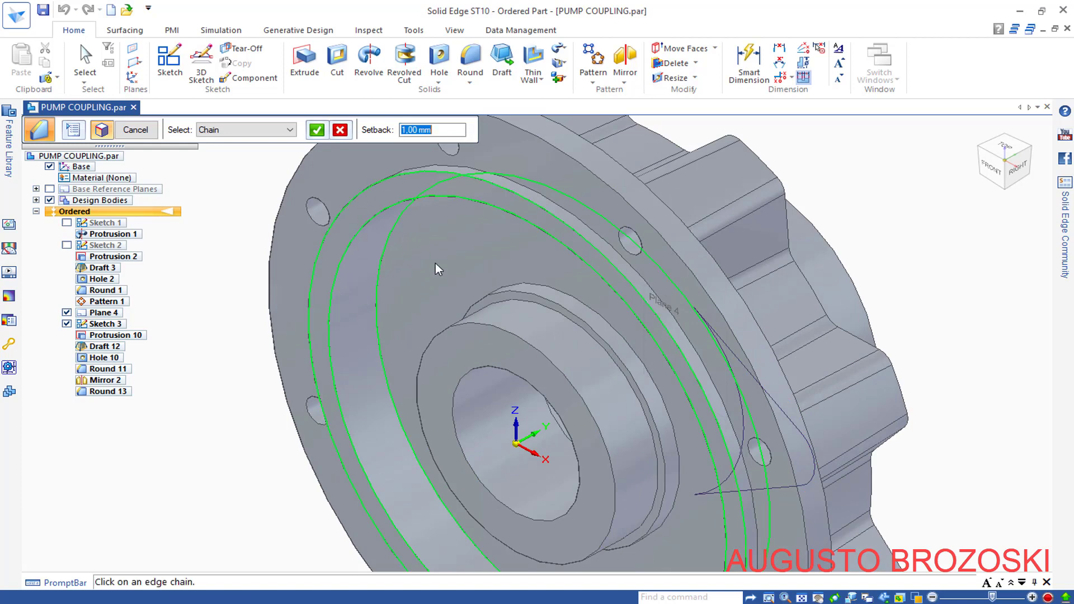
click(444, 331)
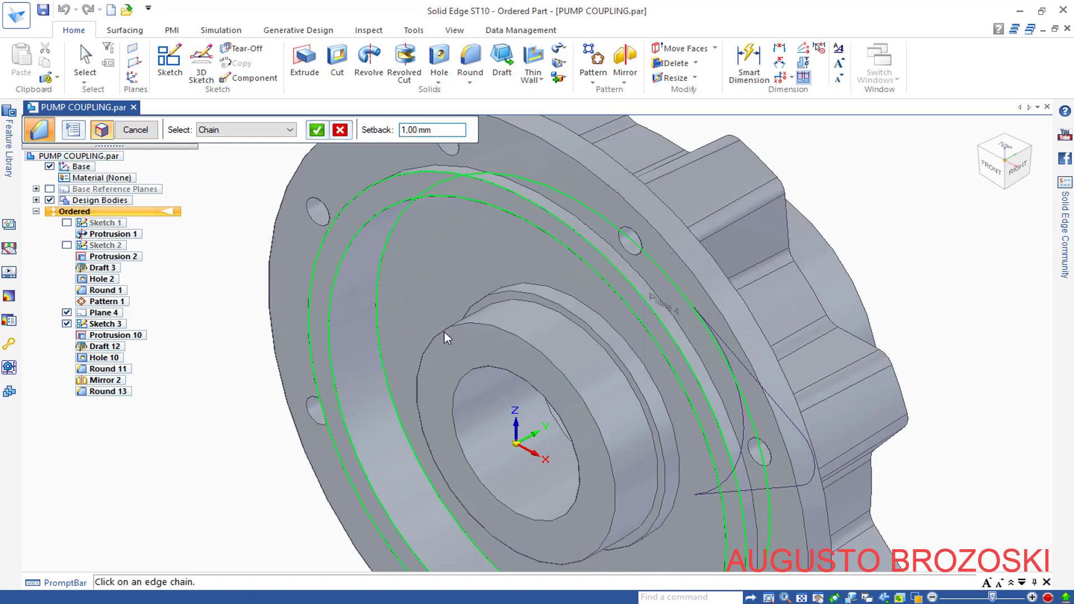
click(455, 385)
- Add the back flange edges to the chamfer and finish Chamfer 1
scroll(502, 367, down, 3)
middle_drag(405, 353, 372, 376)
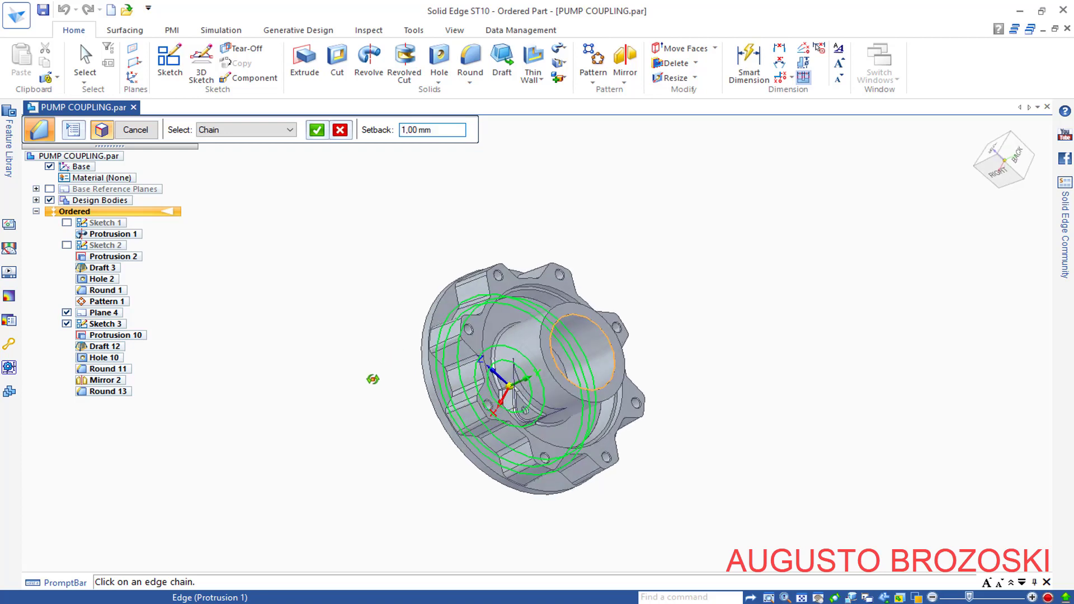
scroll(552, 293, up, 3)
scroll(502, 297, up, 4)
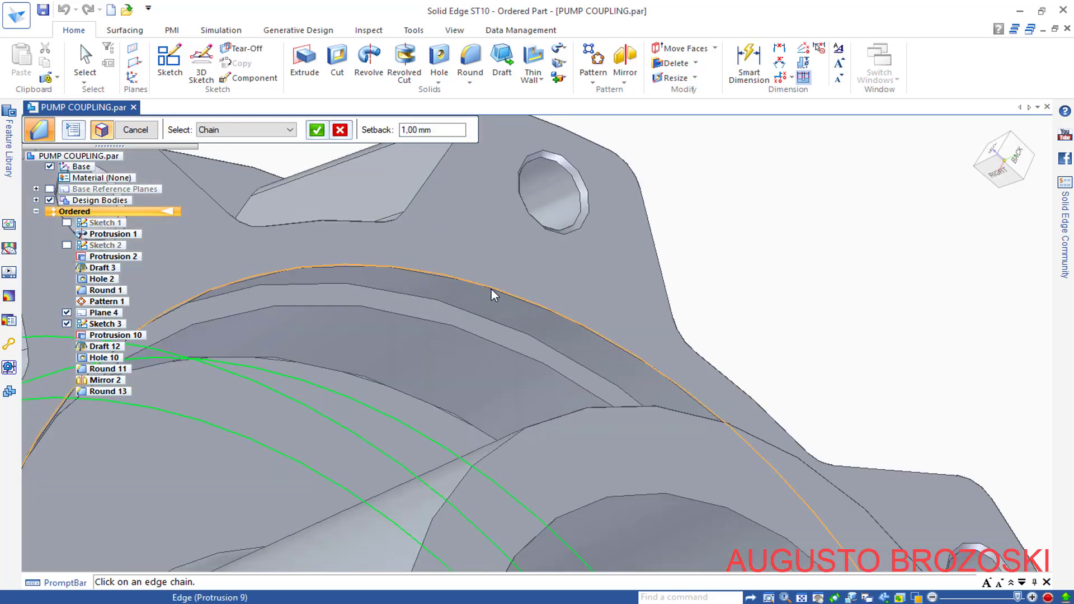
click(491, 290)
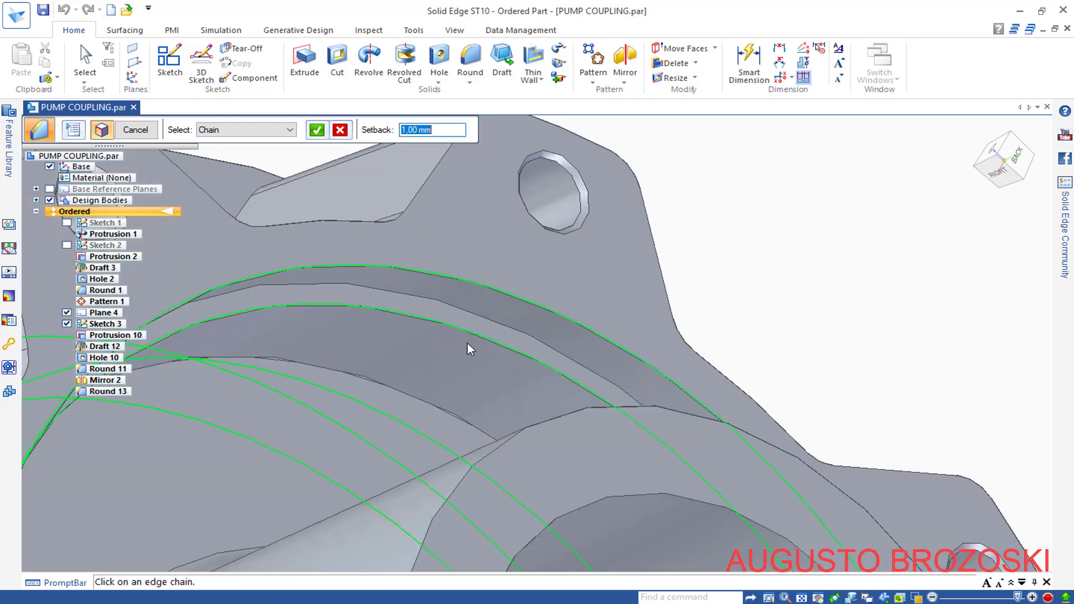
scroll(464, 345, down, 3)
click(487, 391)
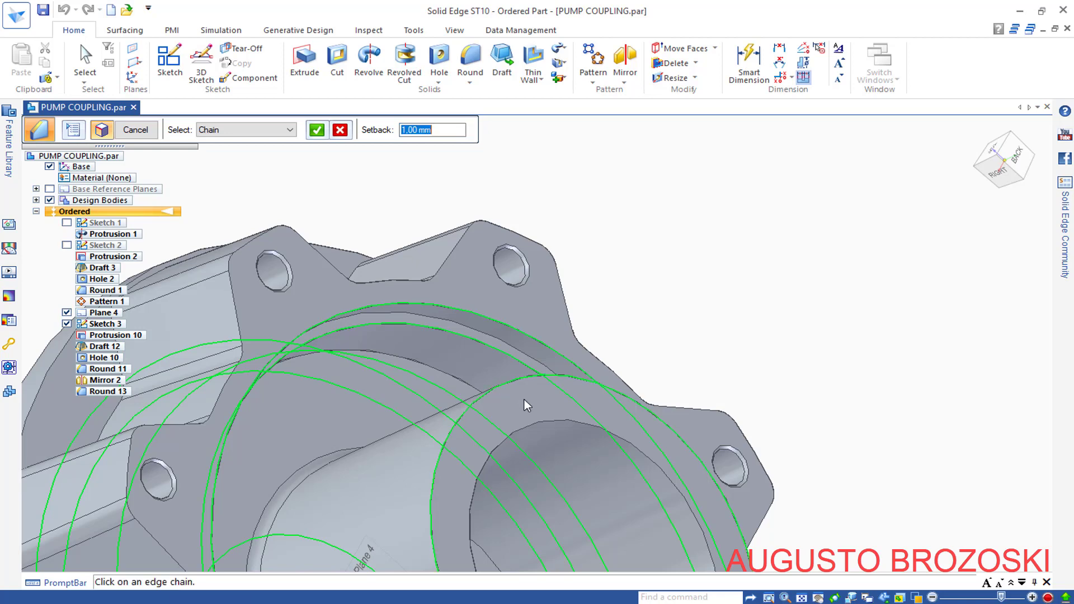
scroll(654, 307, down, 2)
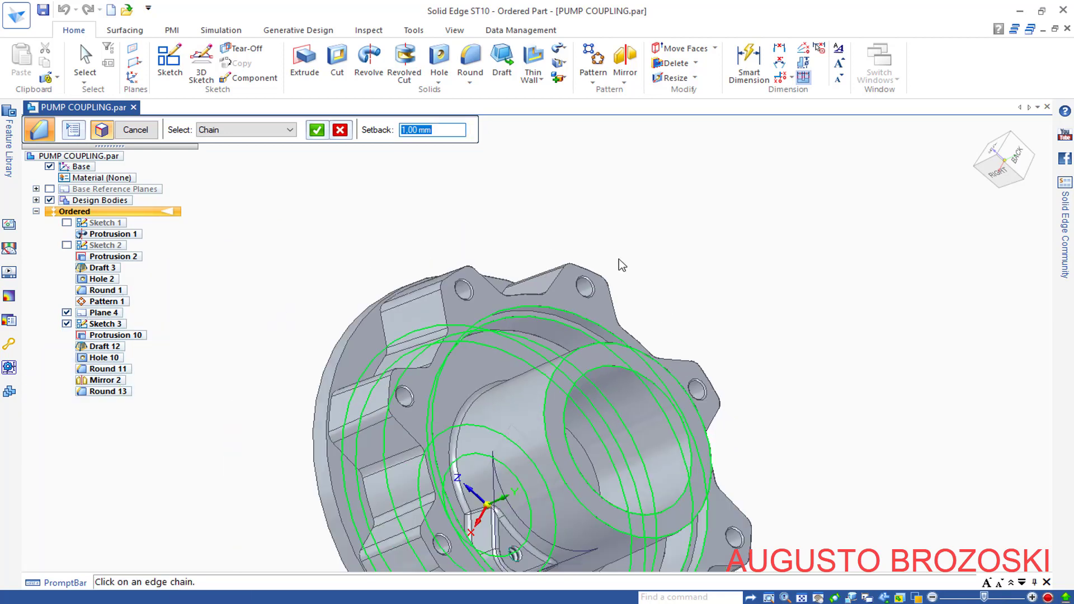
click(318, 130)
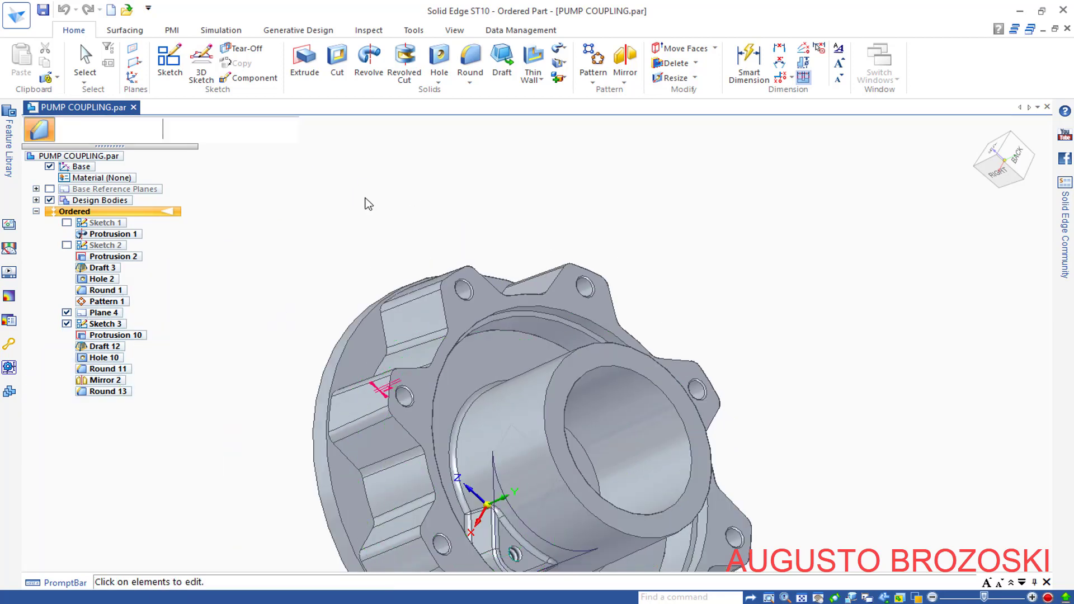
click(136, 131)
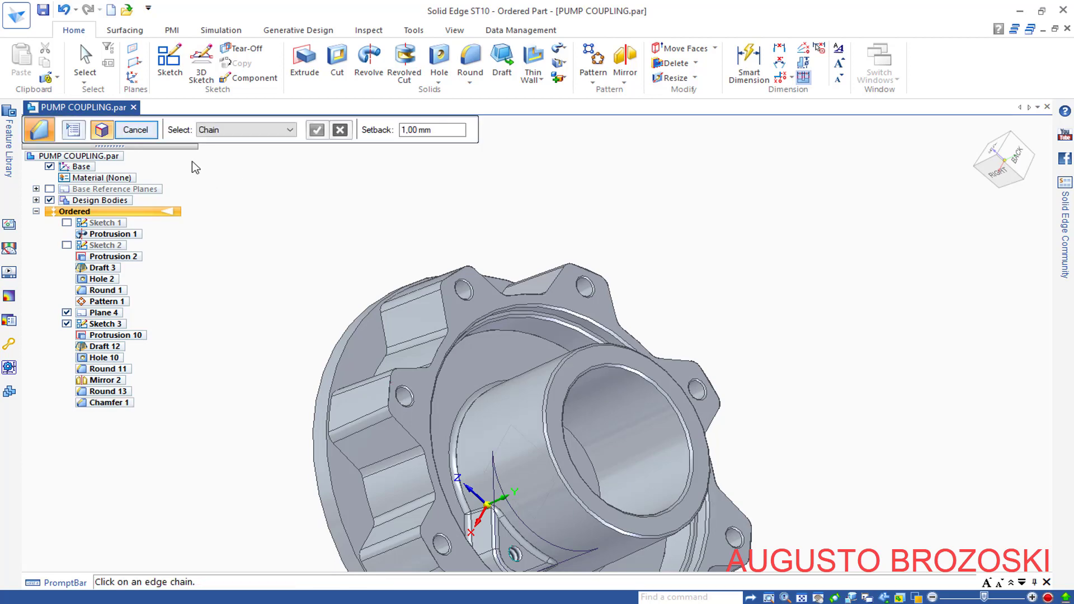
click(137, 131)
middle_drag(474, 246, 615, 357)
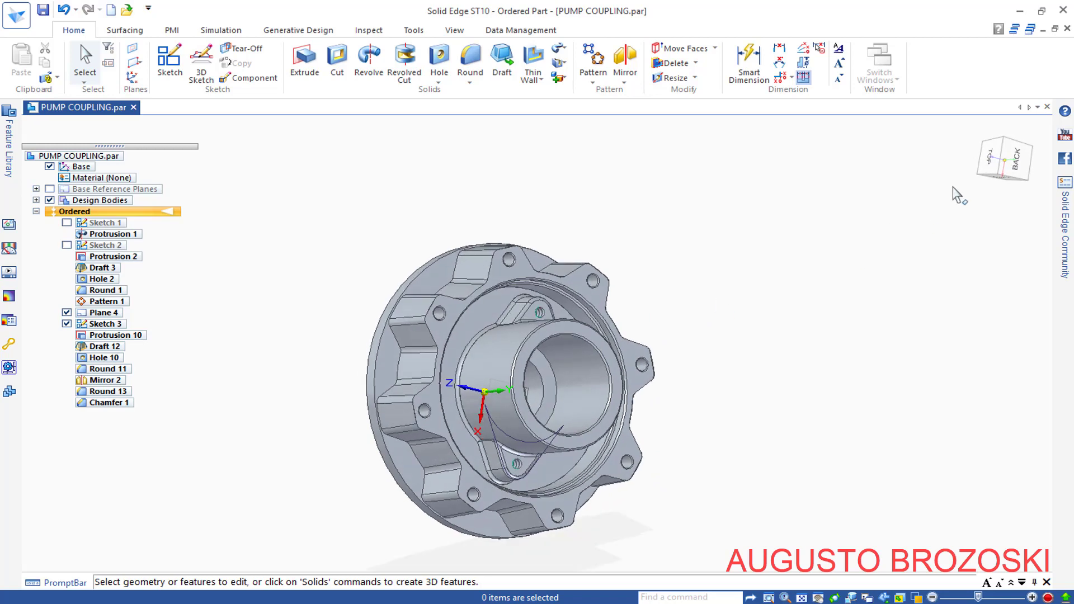
- Switch the part to the isometric view and save it
key(Escape)
key(ctrl+i)
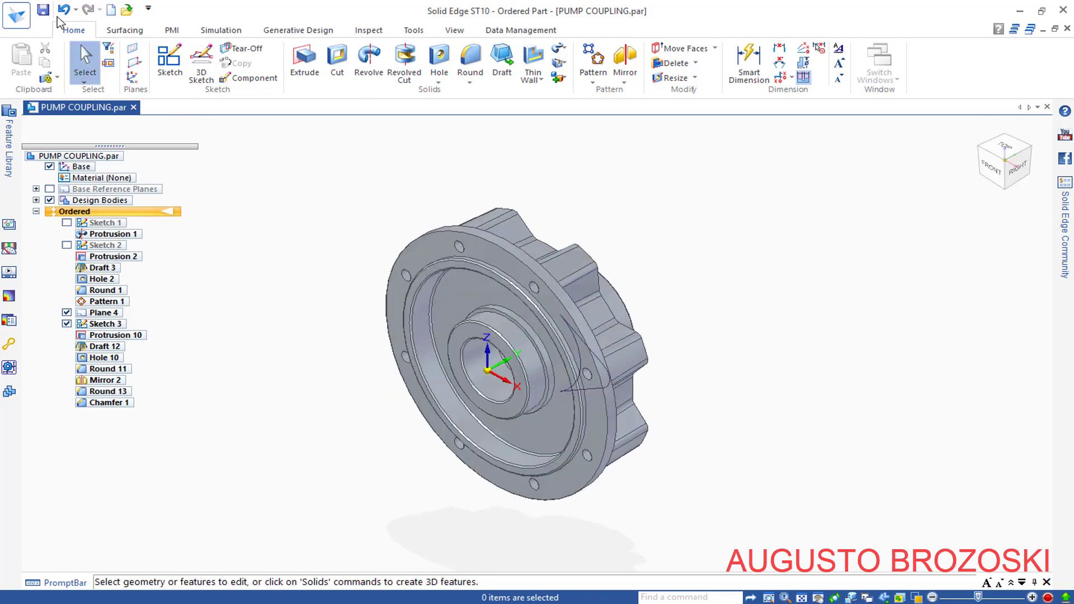
click(43, 9)
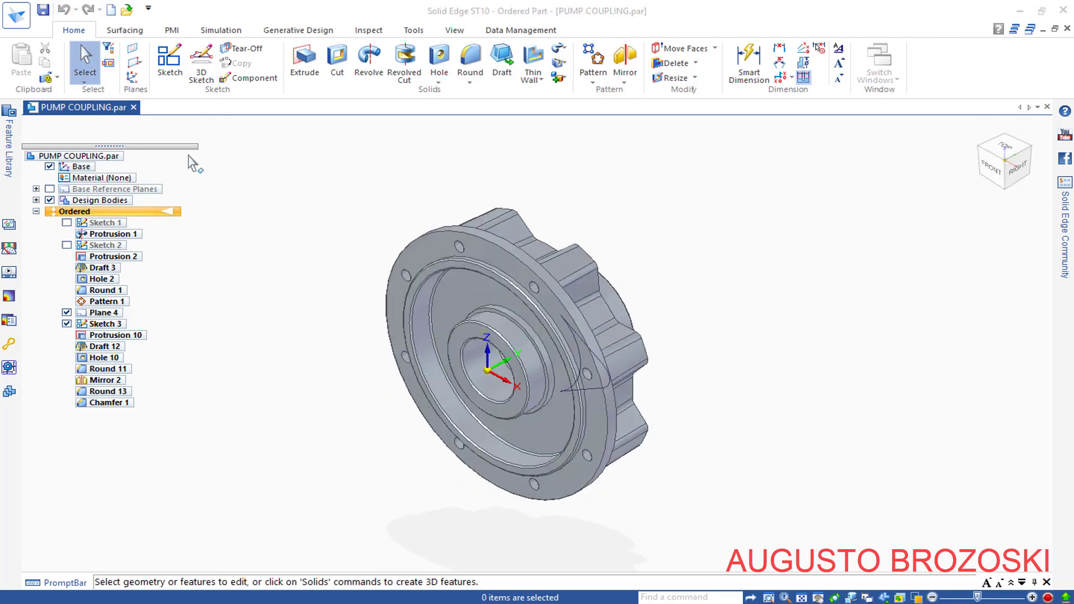
- Assign Stainless steel with a Cyan face style to the part and save the change
click(104, 178)
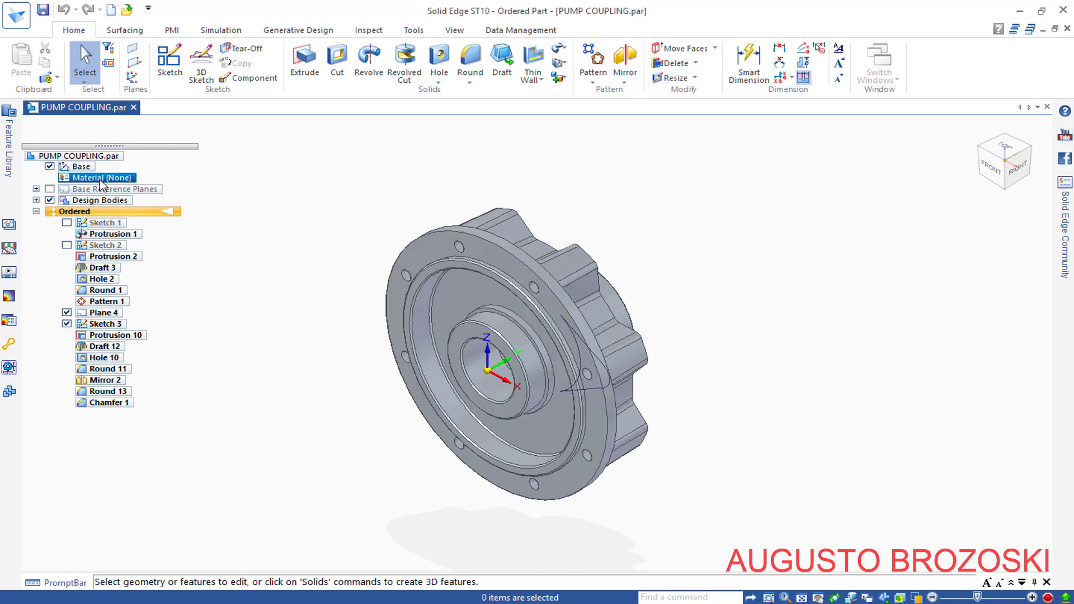
right_click(101, 179)
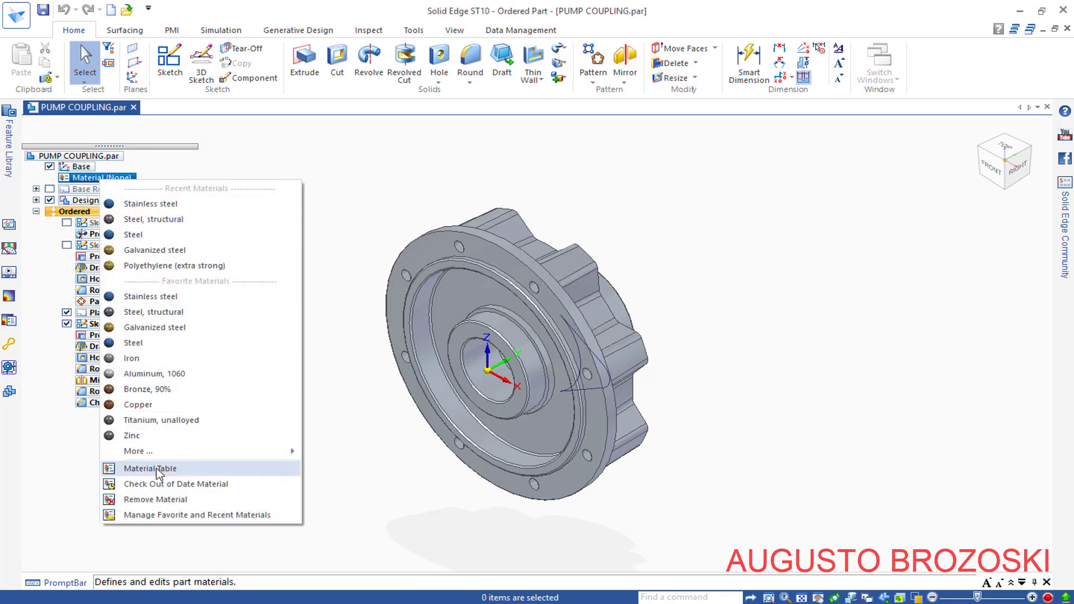
click(201, 468)
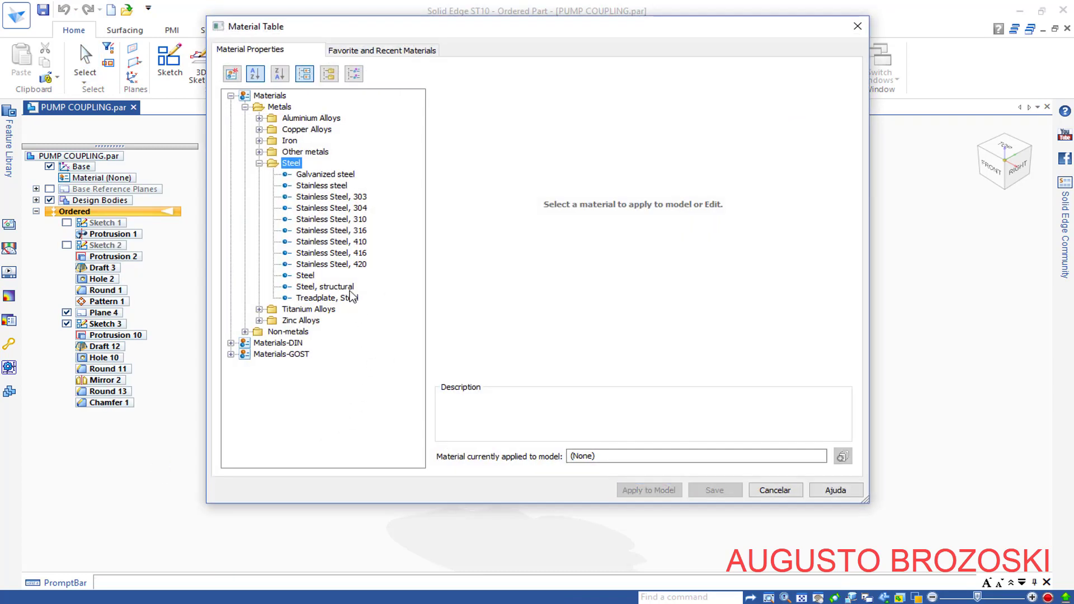
click(321, 186)
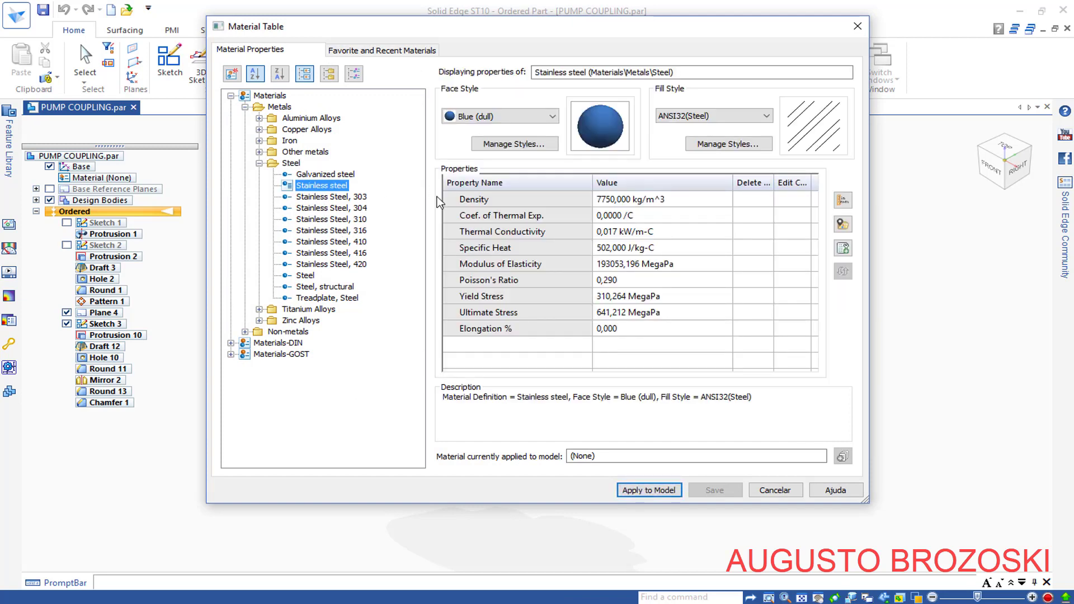
click(552, 116)
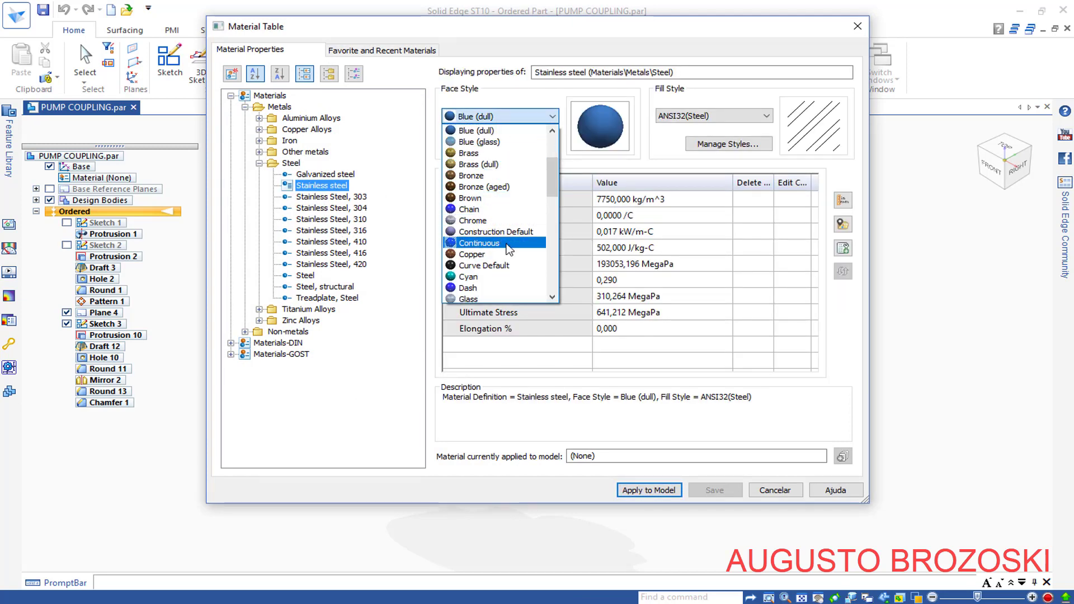
scroll(509, 250, down, 1)
scroll(509, 249, down, 1)
scroll(509, 249, down, 1)
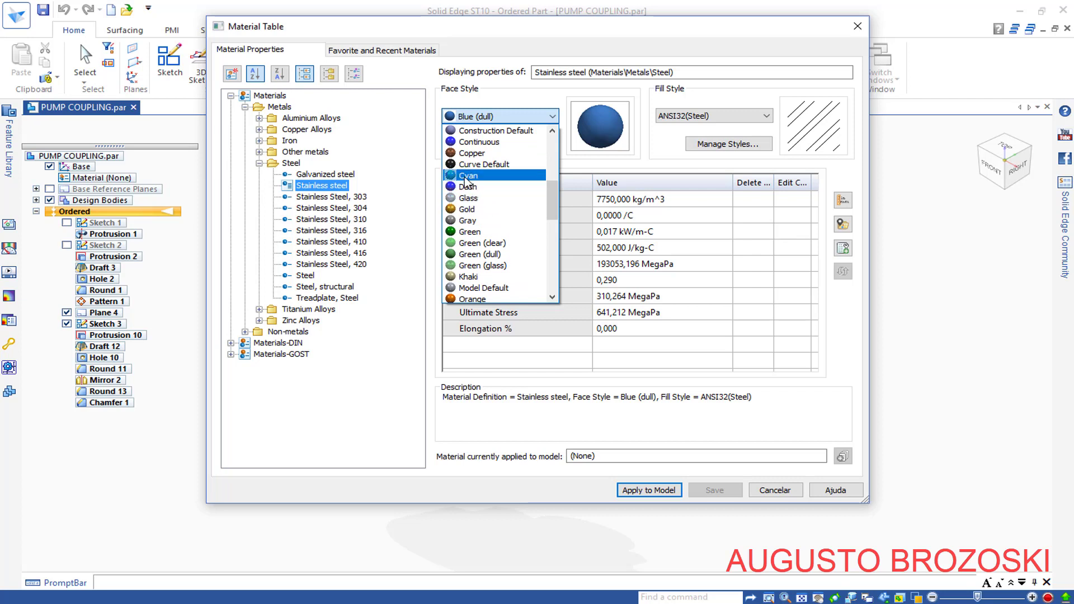
click(503, 181)
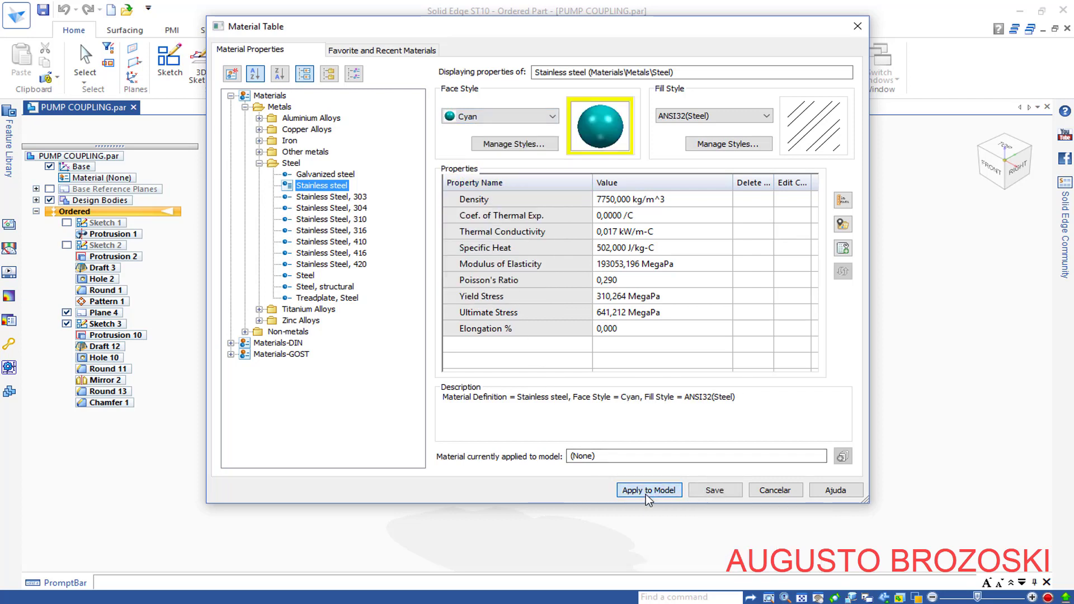
click(666, 492)
click(494, 338)
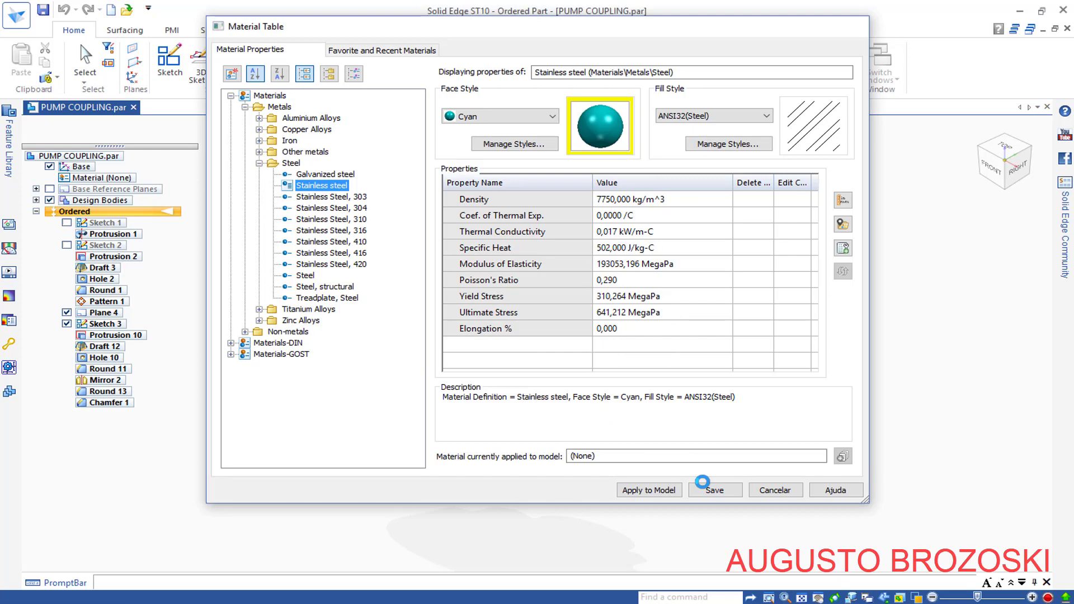
- Hide all sketches and reference planes from the Ordered node, then orbit to inspect the body
middle_drag(594, 352, 503, 358)
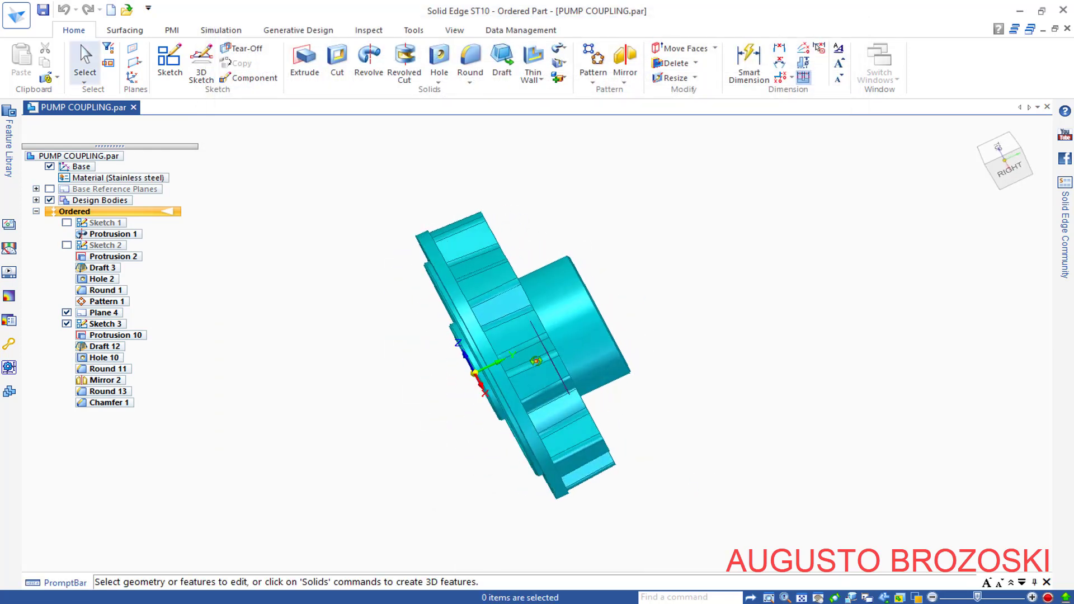
right_click(118, 215)
mouse_move(156, 300)
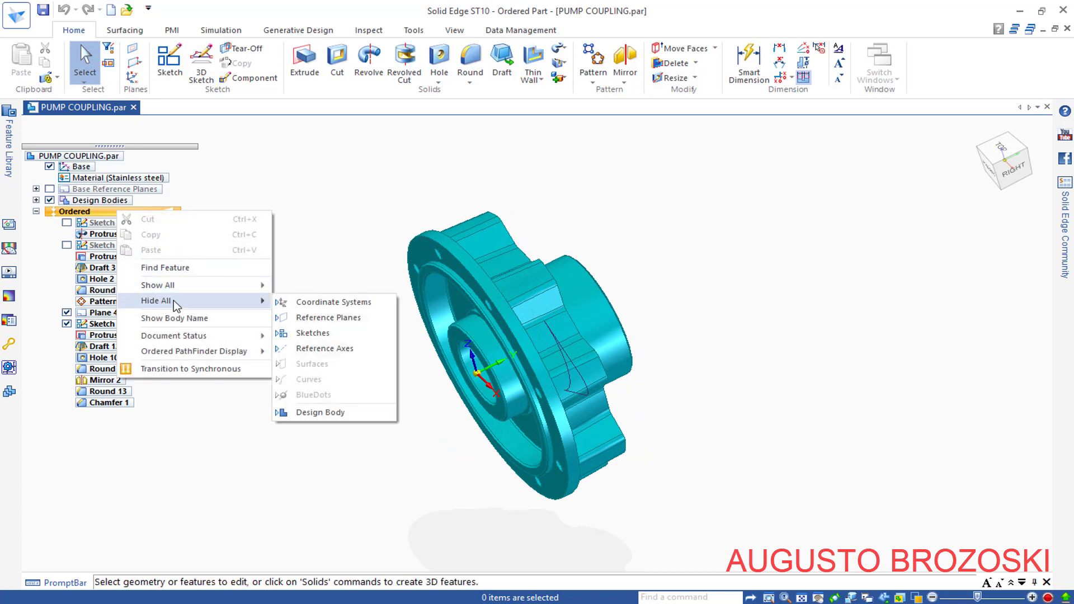
click(311, 333)
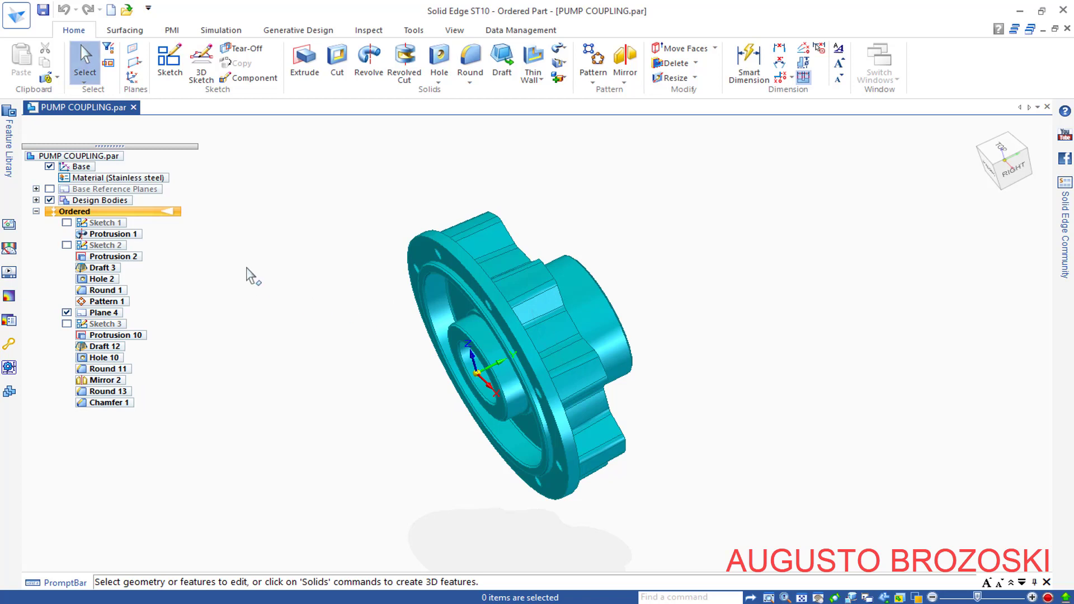
right_click(146, 212)
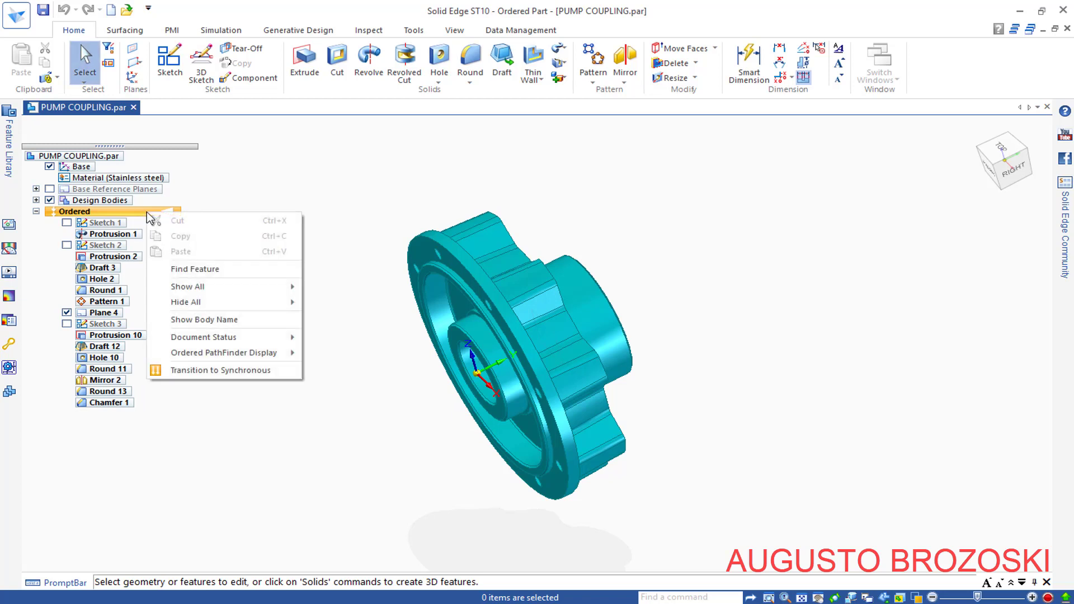
mouse_move(186, 302)
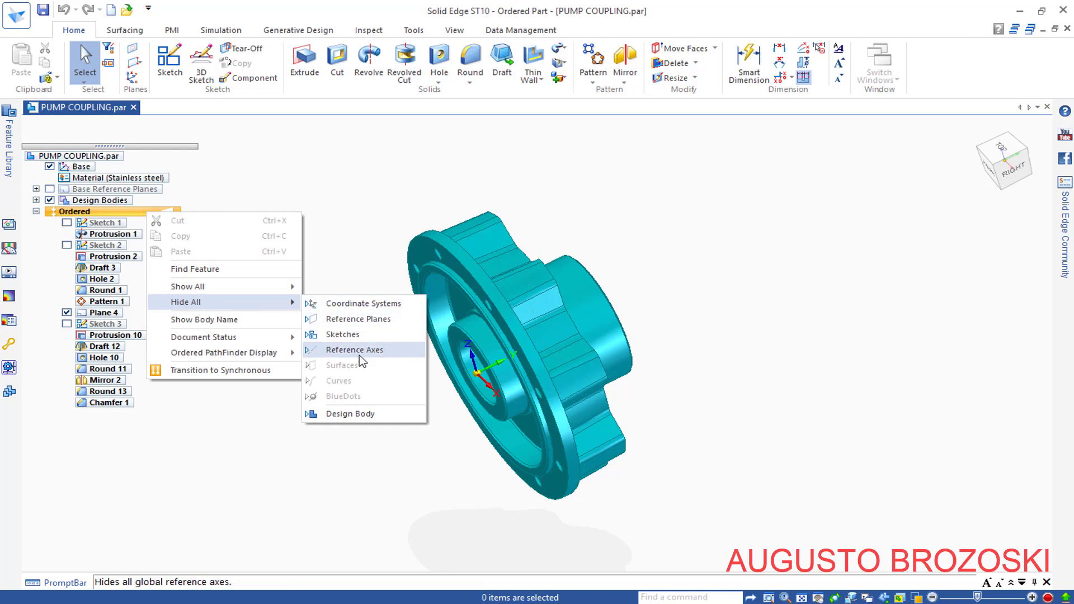
click(350, 320)
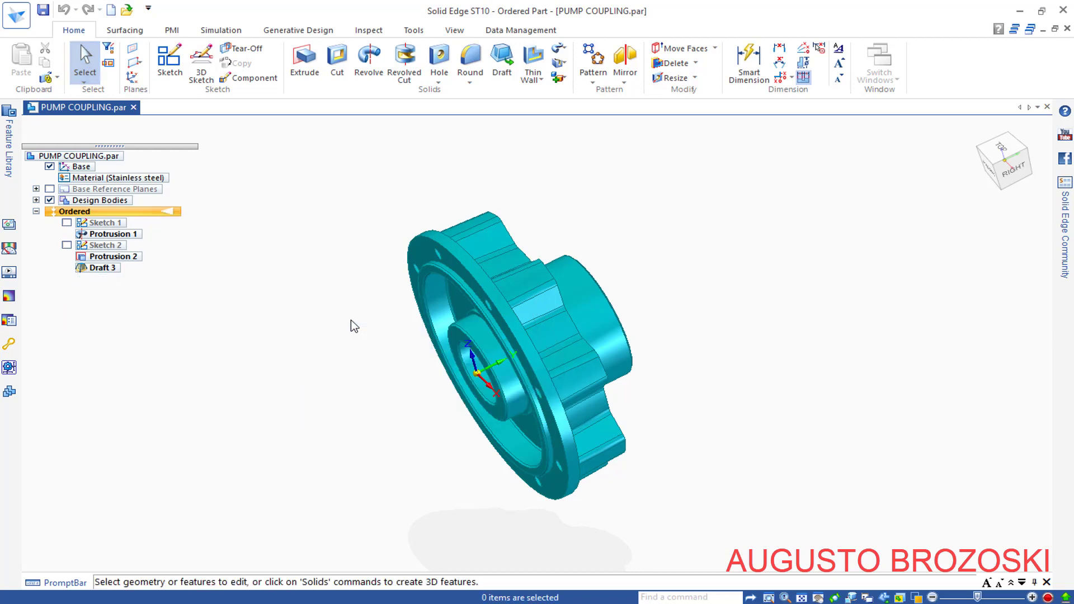
mouse_move(693, 302)
middle_down()
mouse_move(527, 413)
mouse_move(523, 363)
middle_up()
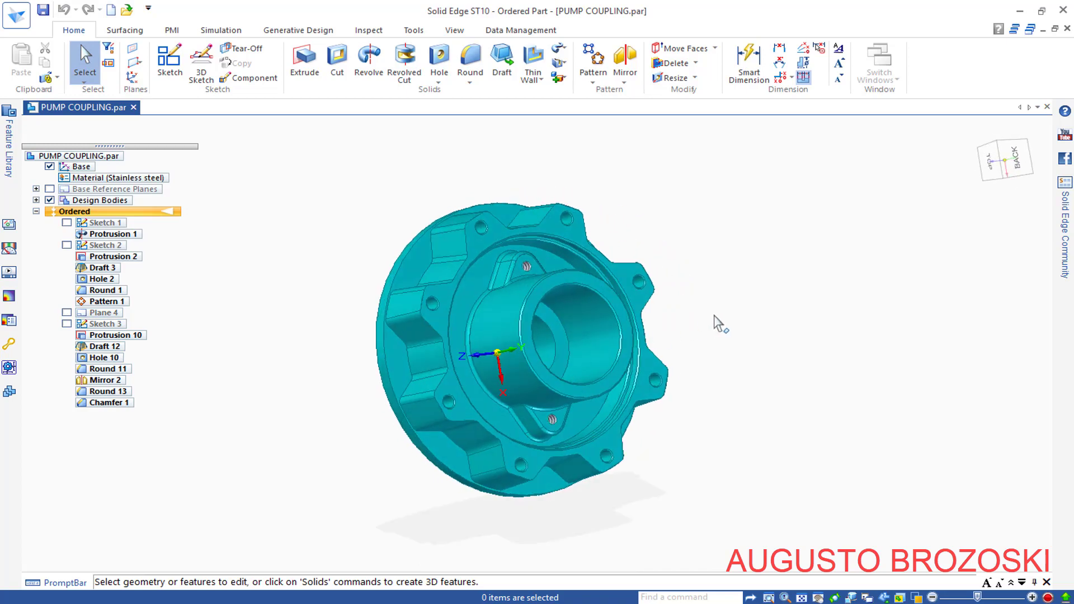
mouse_move(522, 363)
middle_down()
mouse_move(596, 237)
mouse_move(313, 294)
middle_up()
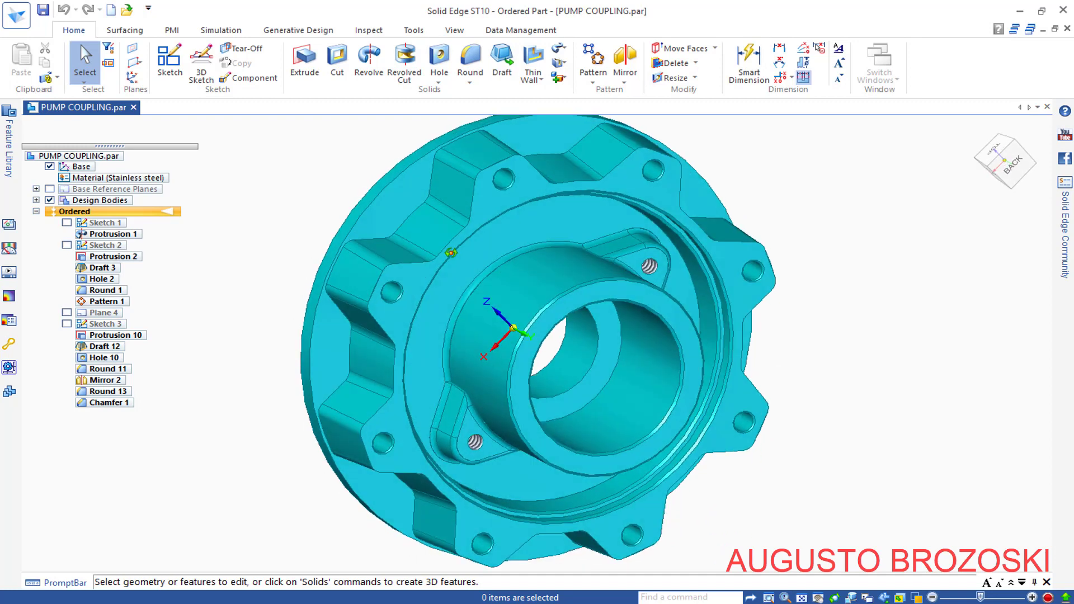